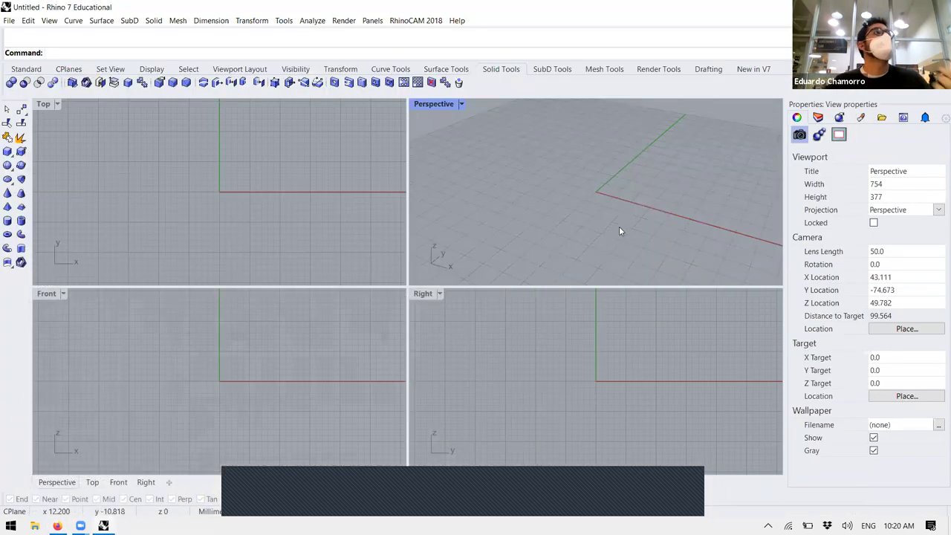
click(690, 492)
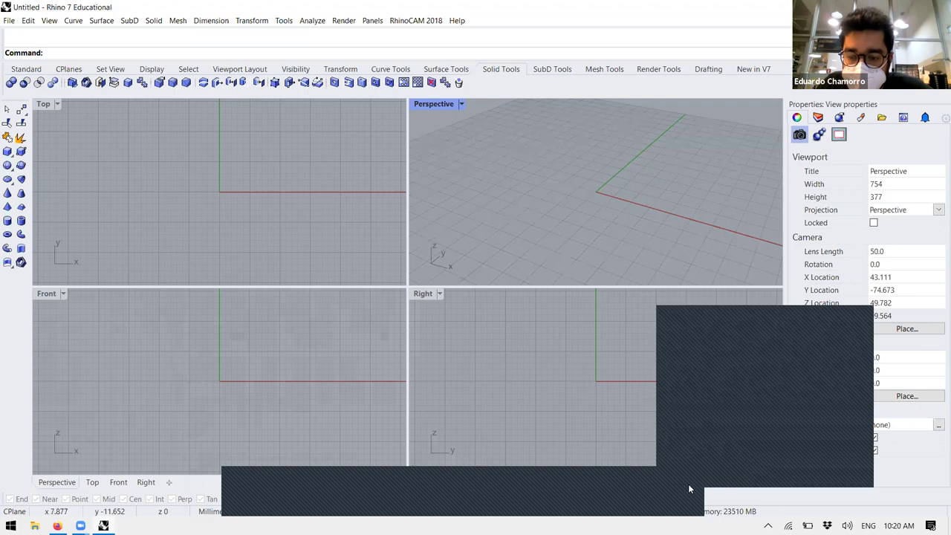
click(690, 420)
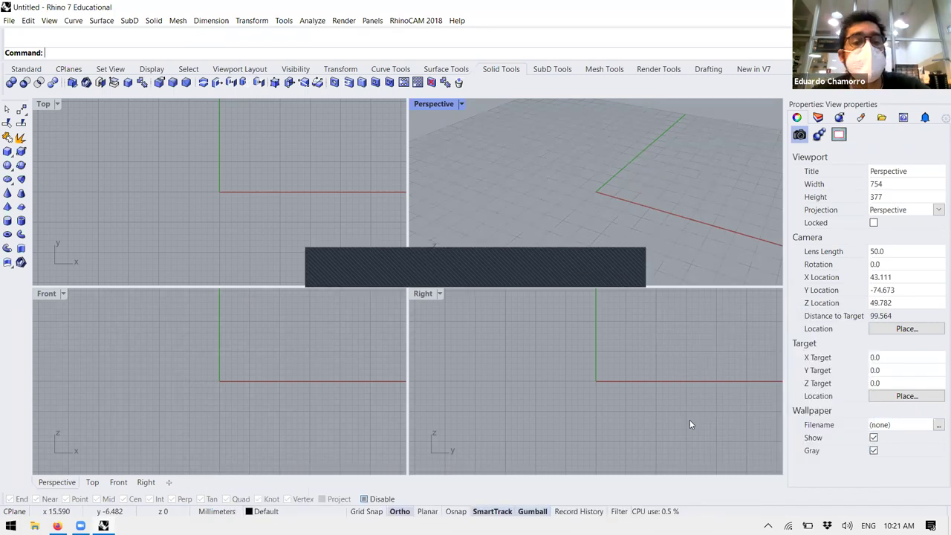
click(689, 420)
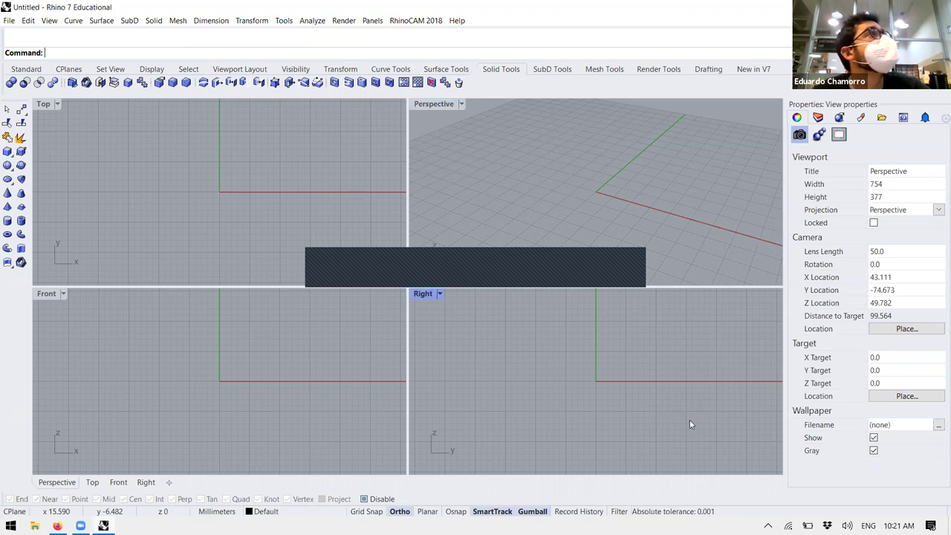
scroll(661, 413, up, 2)
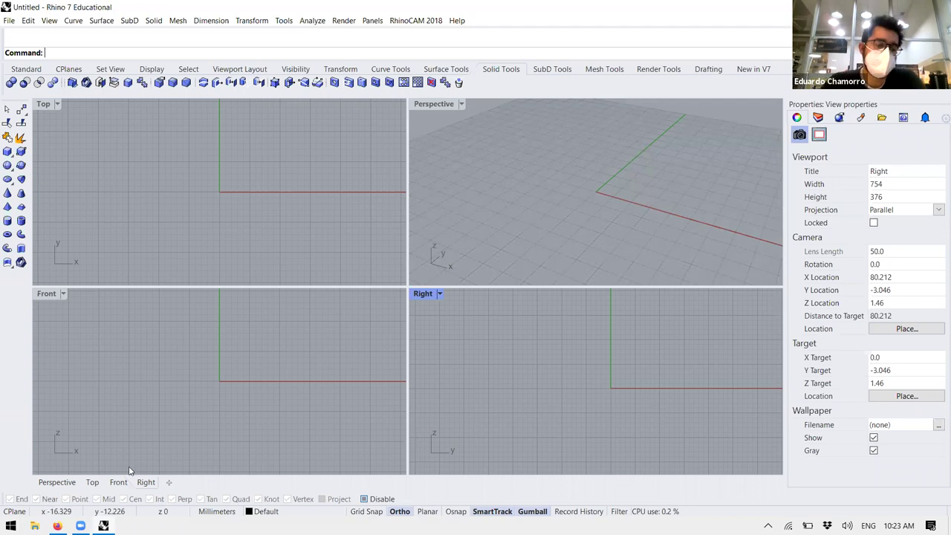
- Switch to Firefox and open the W2 - Computer-aided design page from the weekly classes of the FabAcademy BCN Local Documentation
key(alt+Tab)
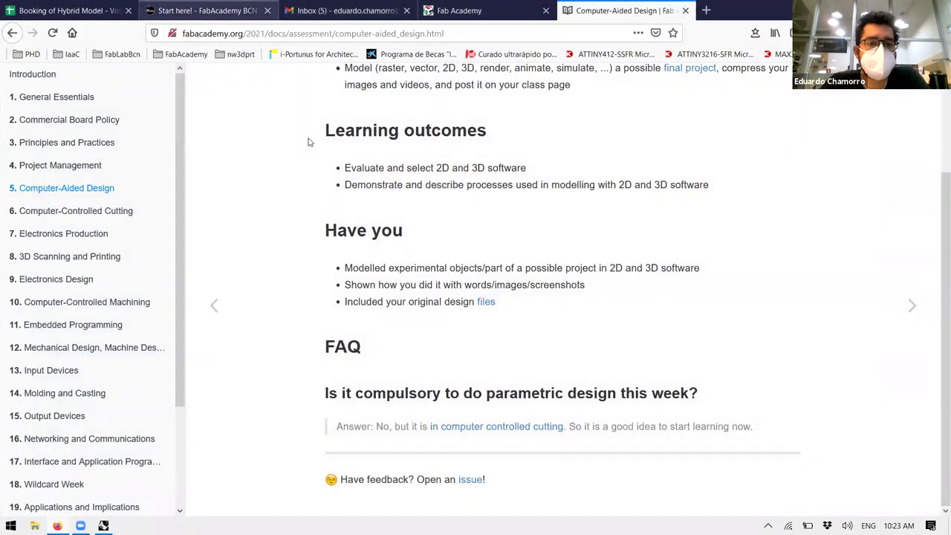
click(201, 10)
click(179, 110)
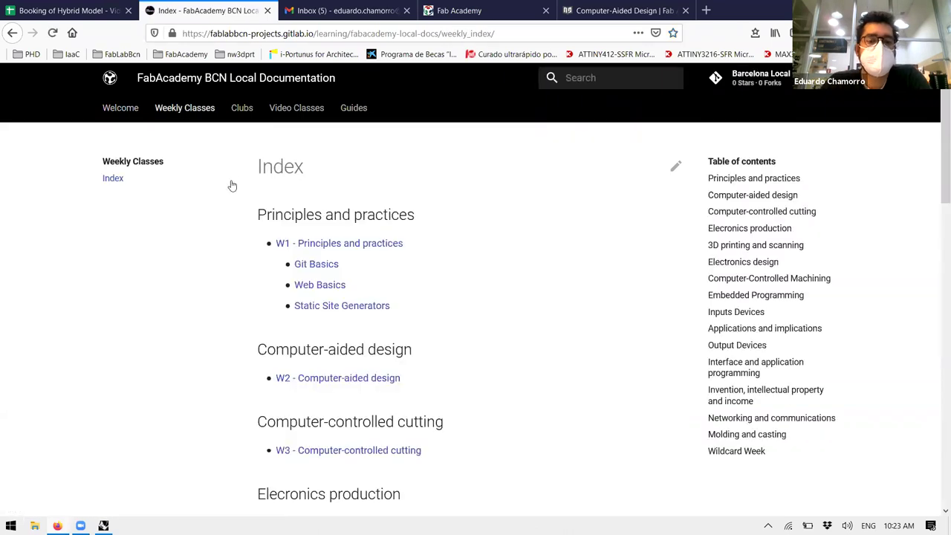
click(334, 378)
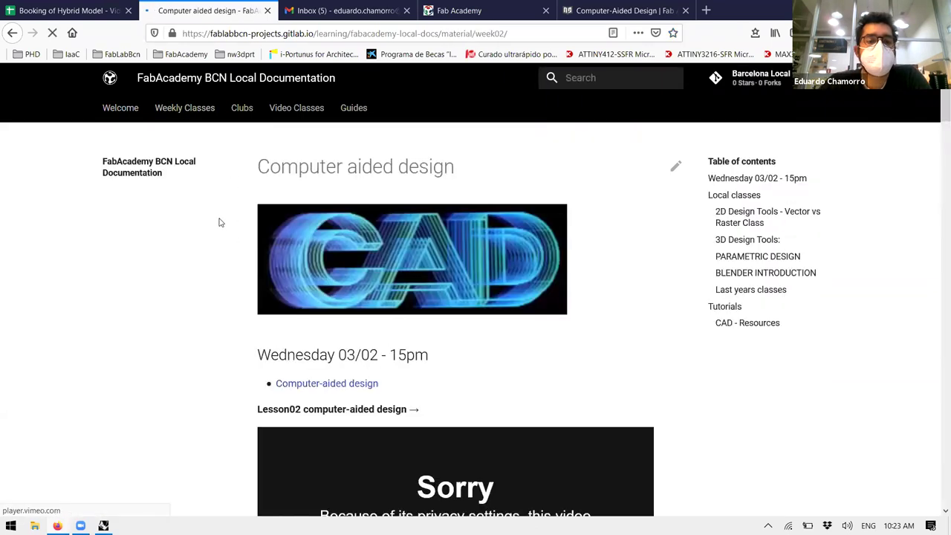
- Open the Rhino and Grasshopper, Rhinoceros 3D and Rhinoceros 3D - Nurbs links in new tabs and show the Rhinoceros site
scroll(219, 225, down, 3)
scroll(221, 221, down, 10)
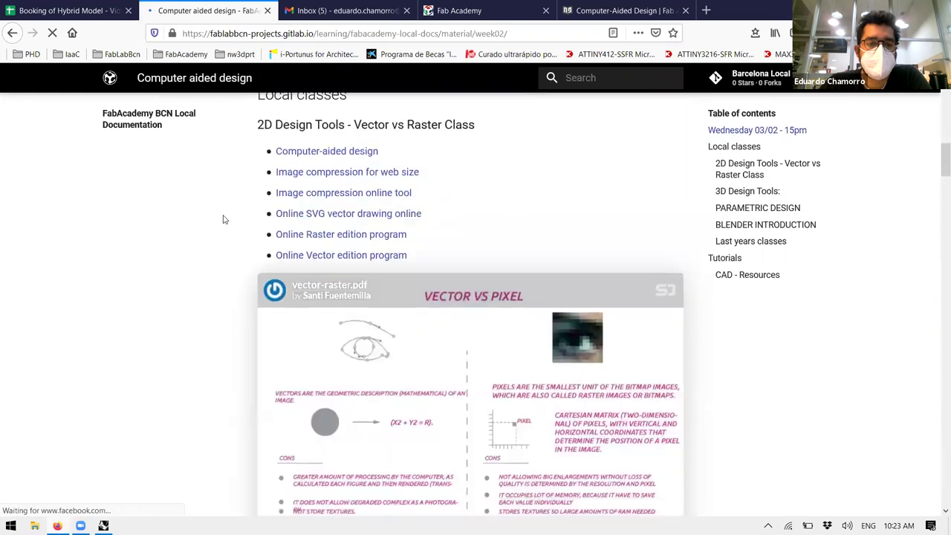
scroll(223, 219, down, 6)
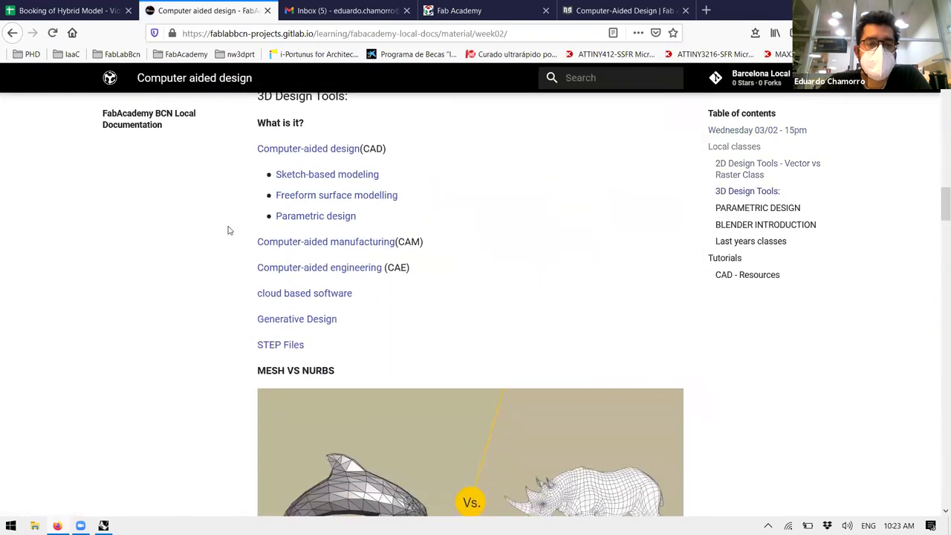
scroll(233, 239, down, 12)
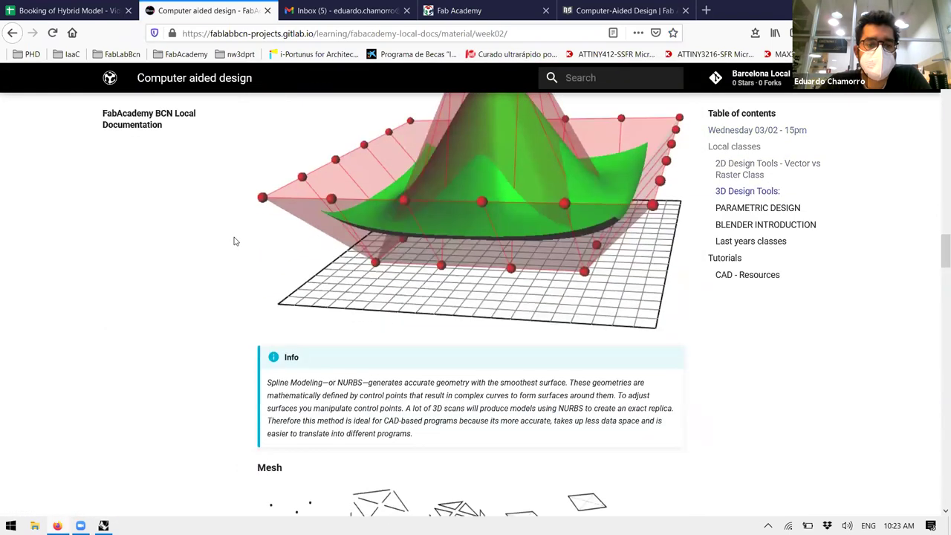
scroll(233, 241, down, 15)
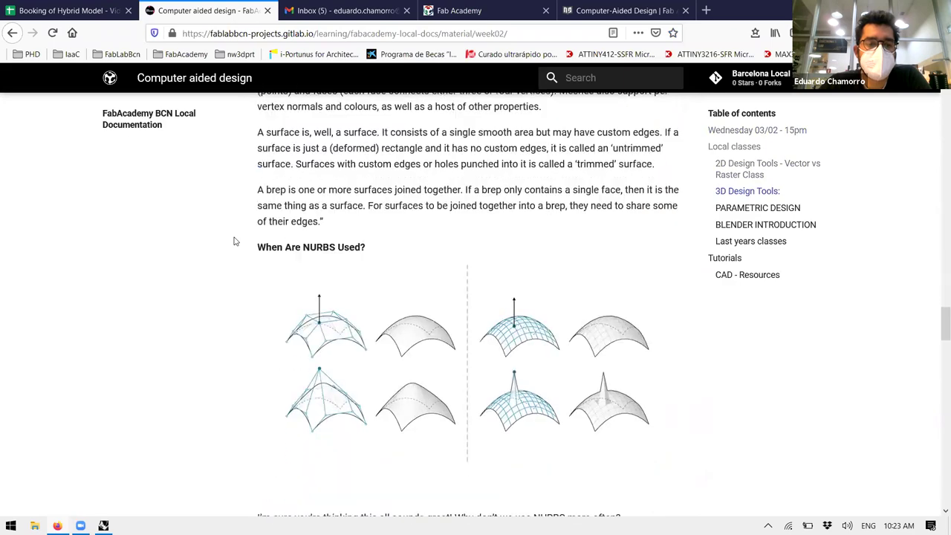
scroll(237, 240, down, 5)
scroll(274, 233, down, 1)
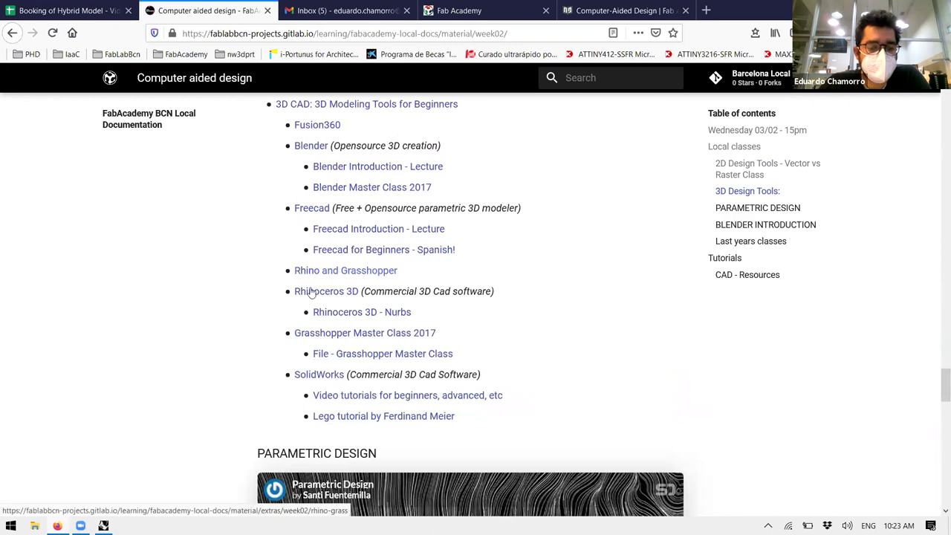
right_click(312, 275)
click(334, 281)
right_click(320, 291)
click(331, 298)
right_click(329, 312)
click(349, 318)
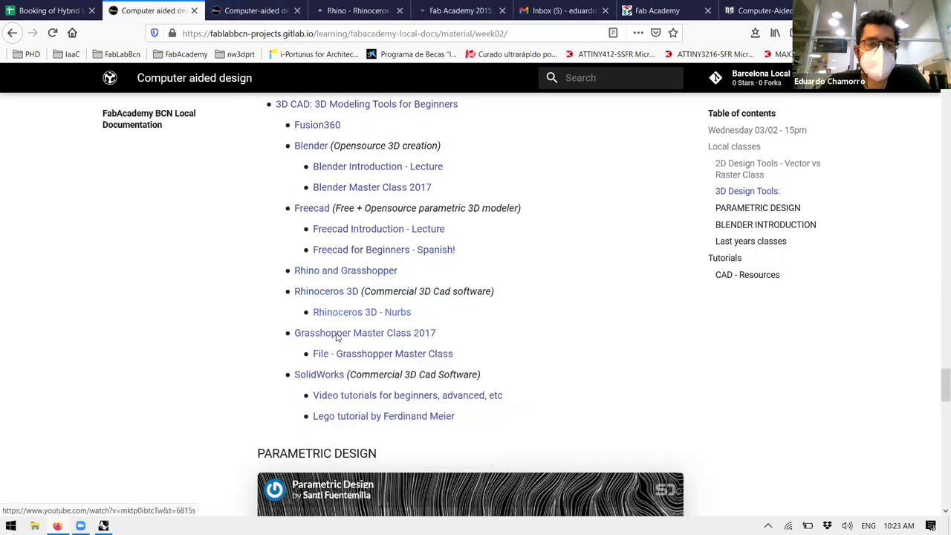
click(281, 8)
click(349, 6)
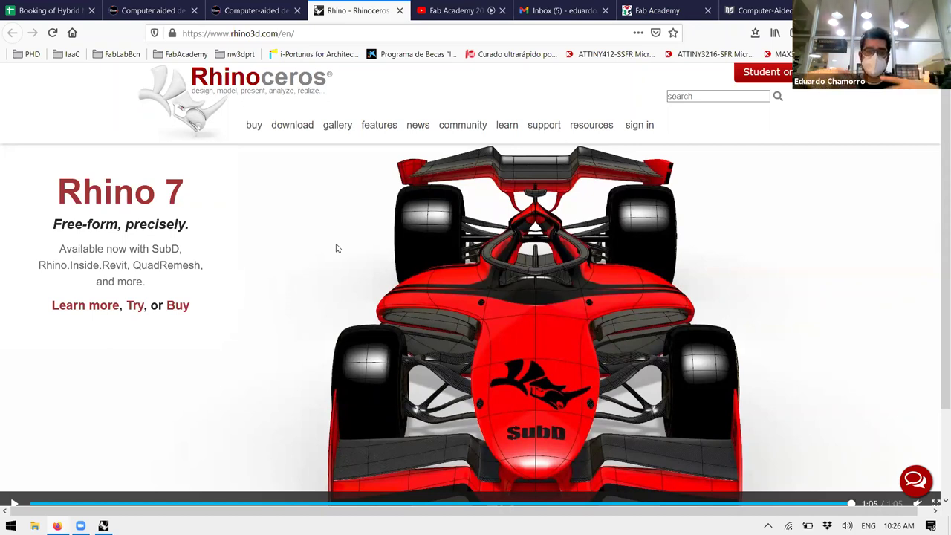
- Switch to Rhino, maximize the Perspective viewport and create a freehand-sized solid box on the grid near the origin
key(alt+Tab)
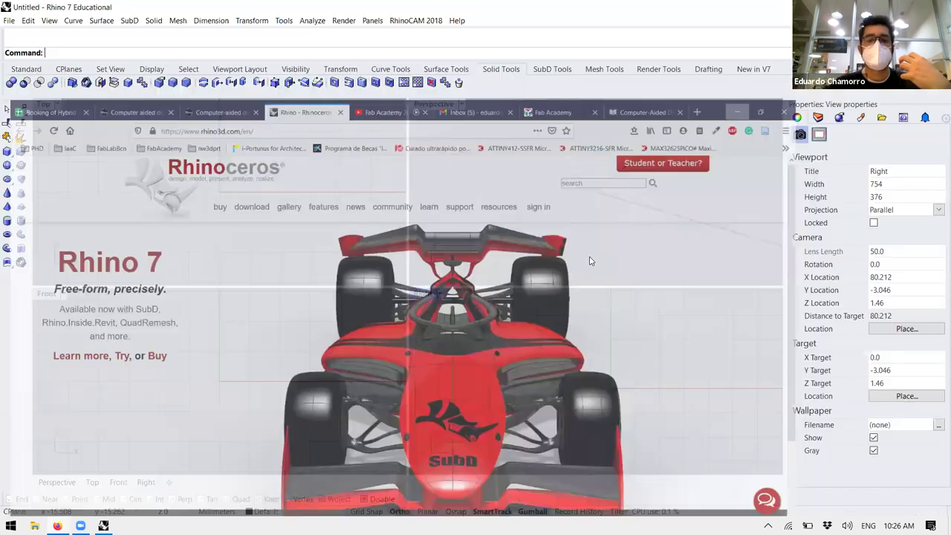
double_click(435, 104)
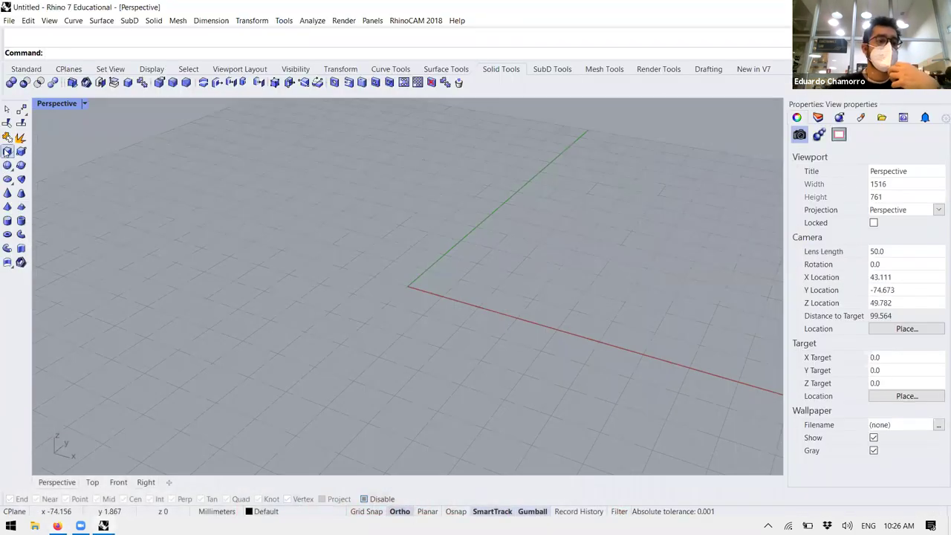
click(8, 151)
click(411, 248)
click(458, 448)
click(470, 226)
- Set the Perspective viewport's display mode to BestSetting and view the whole box shaded
click(84, 104)
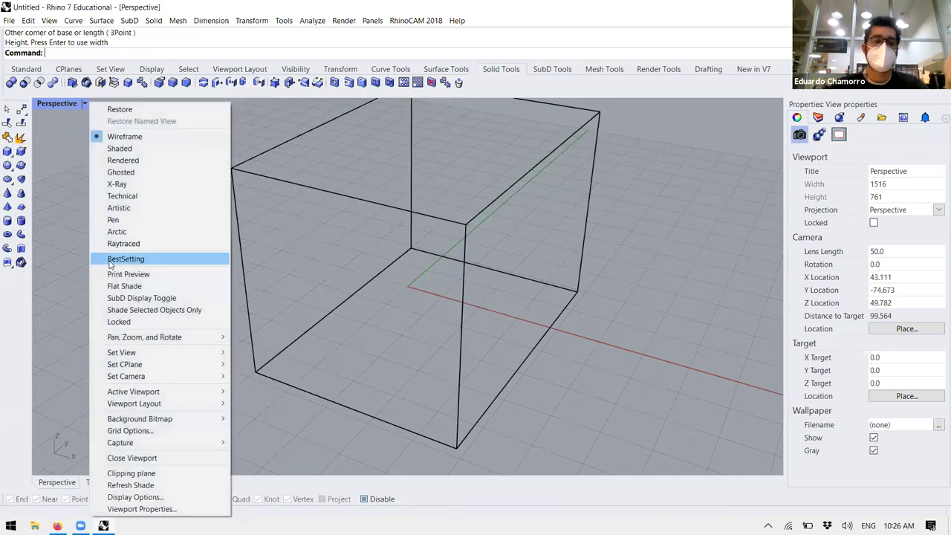
click(122, 259)
scroll(449, 292, down, 5)
click(449, 289)
key(Escape)
right_drag(476, 311, 480, 357)
scroll(479, 357, up, 5)
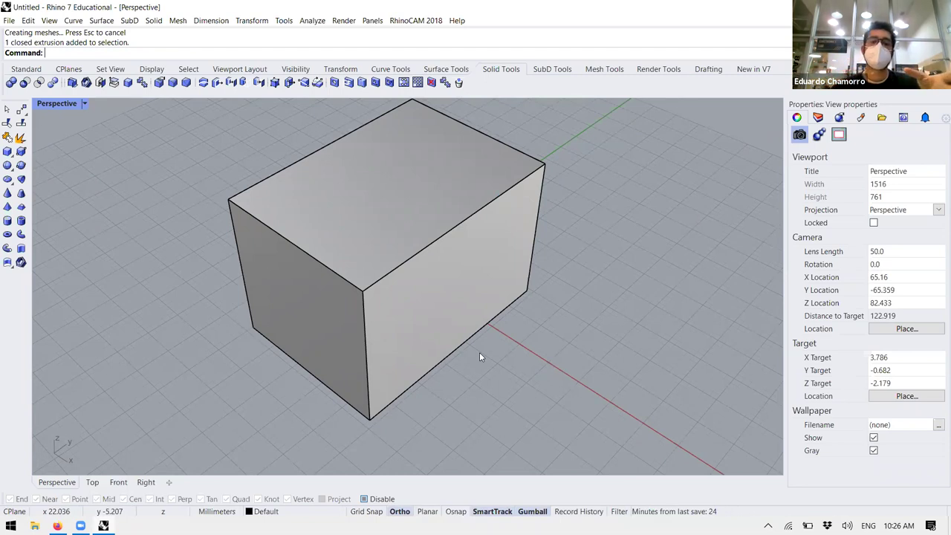
scroll(473, 356, down, 4)
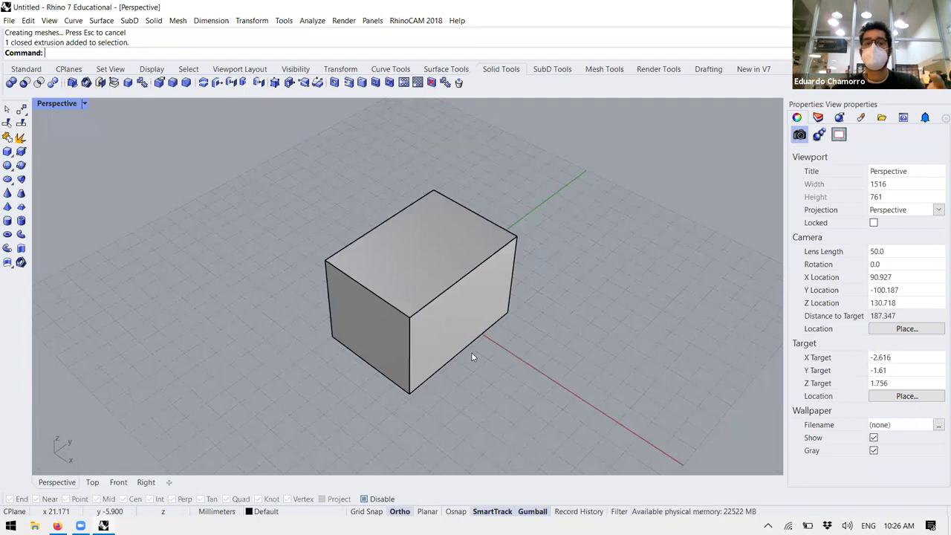
- Explode the box into separate surfaces and deselect them
click(469, 335)
text(explode)
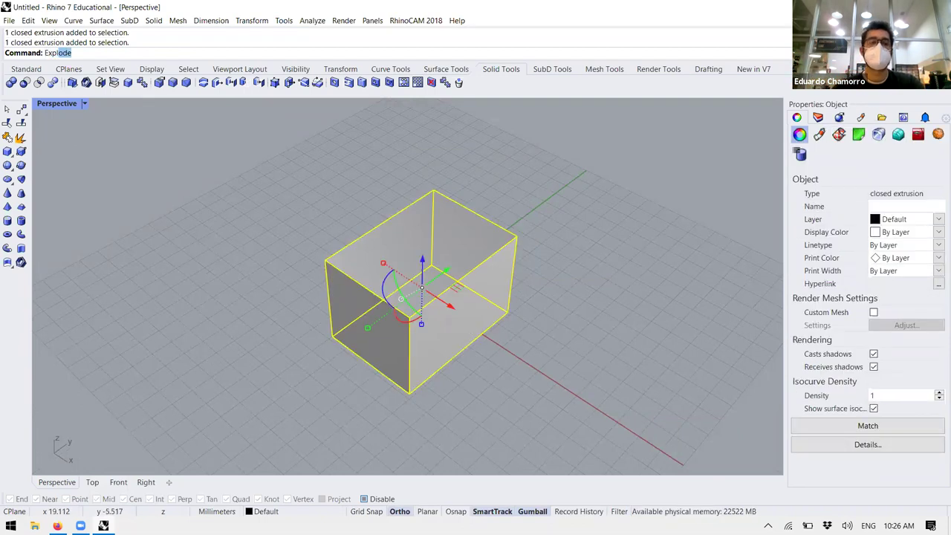
key(Return)
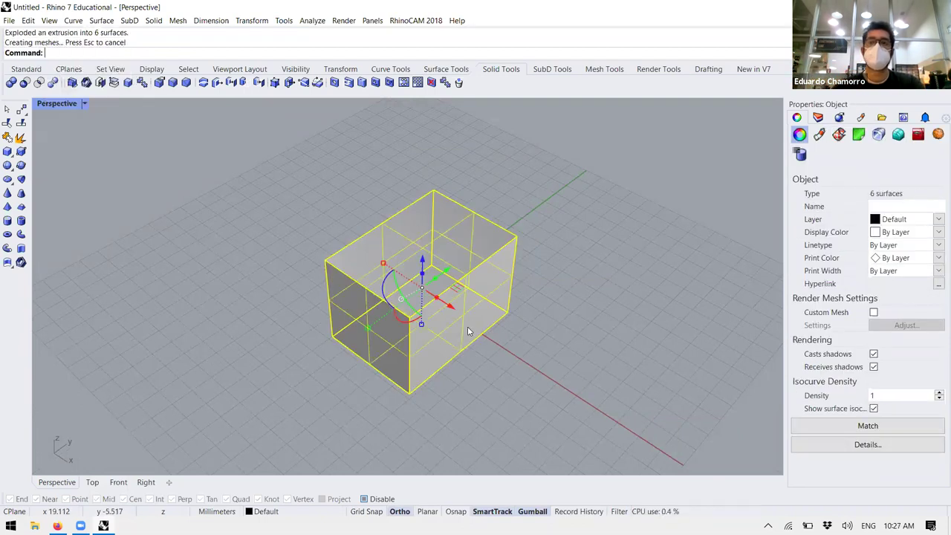
click(520, 413)
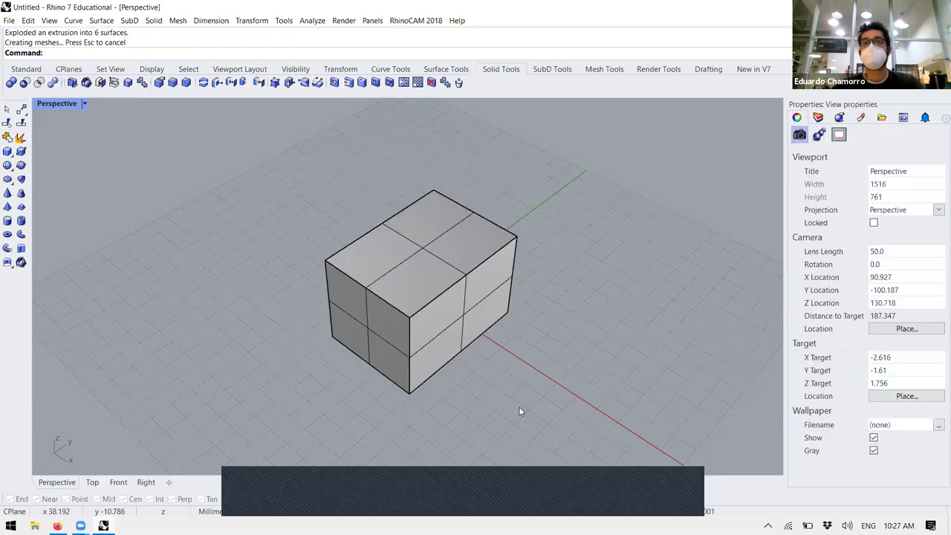
- Delete the long side surface of the exploded box facing the red axis to open up its interior
right_drag(508, 386, 677, 486)
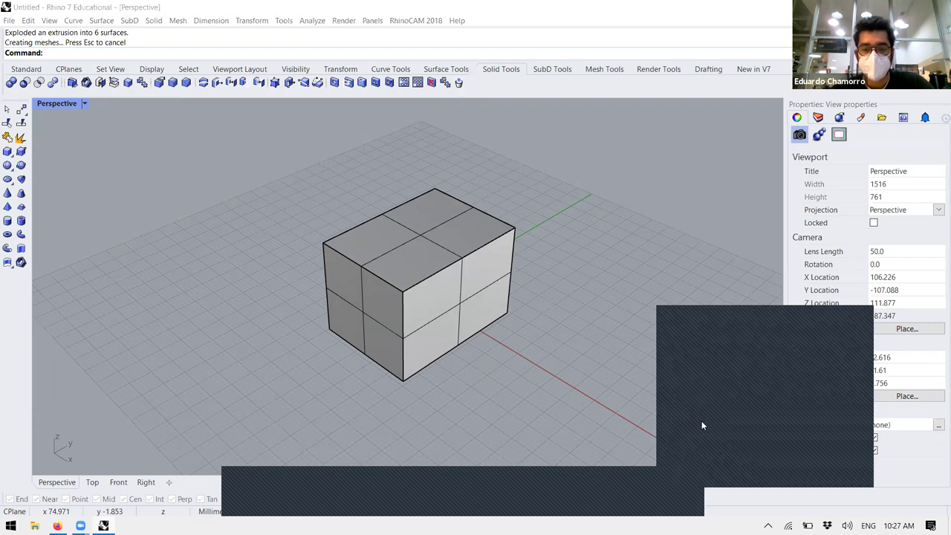
scroll(444, 320, up, 2)
scroll(443, 321, up, 2)
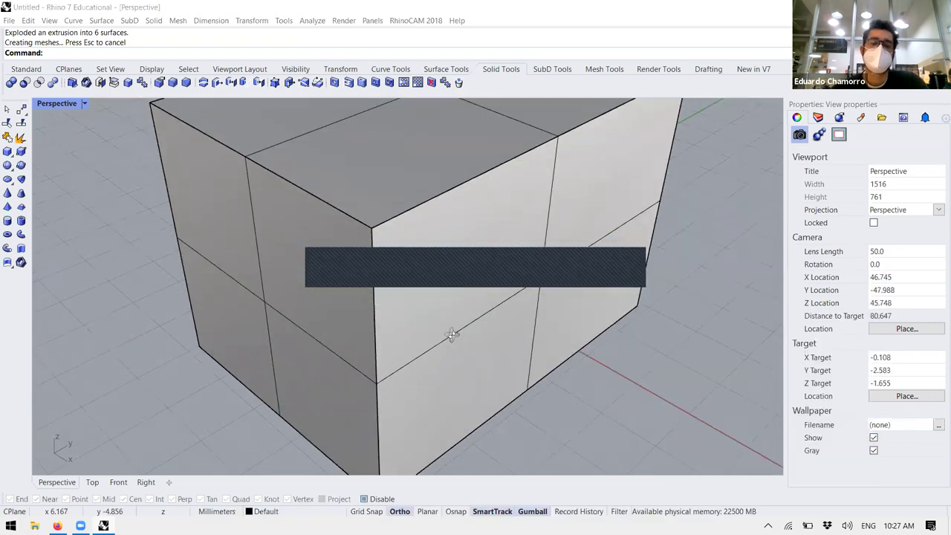
scroll(452, 334, down, 4)
right_drag(478, 351, 657, 379)
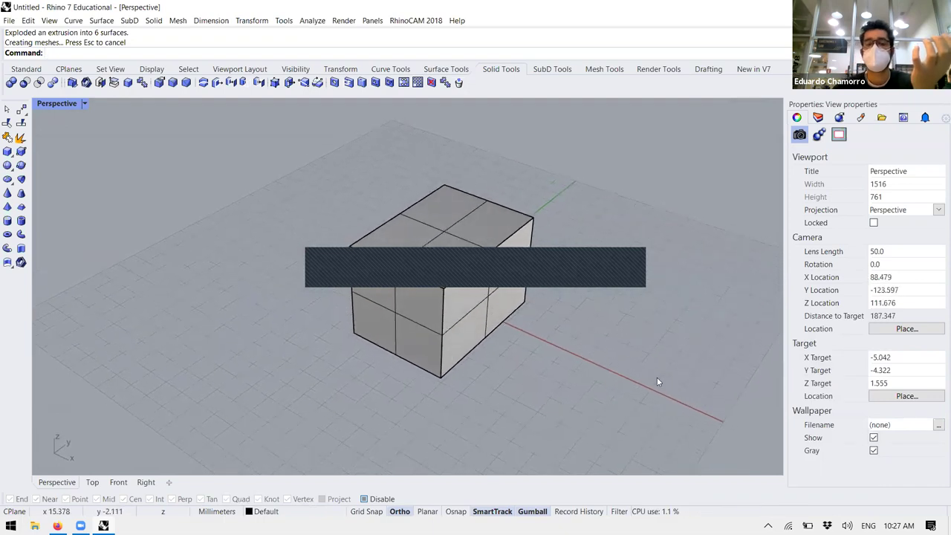
drag(483, 313, 658, 412)
right_drag(603, 385, 565, 403)
key(Delete)
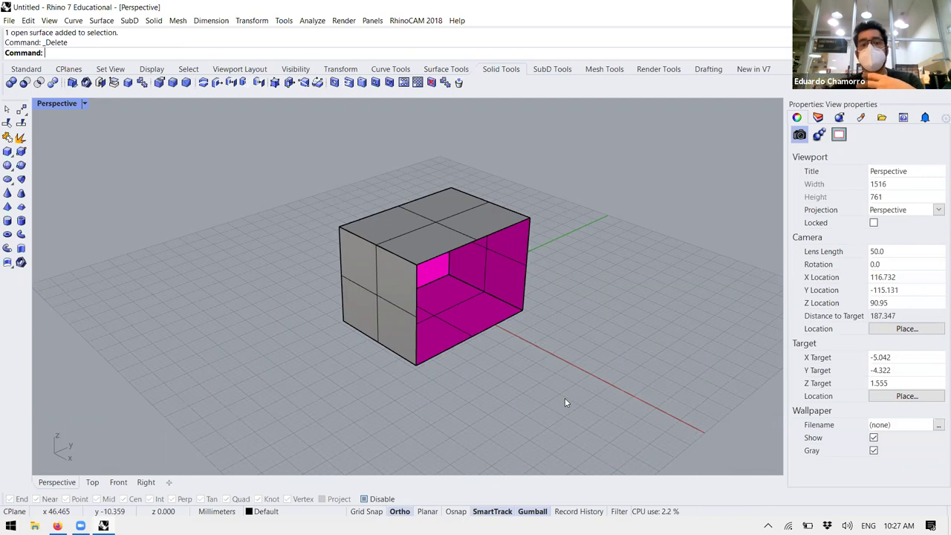
- Annotate the box with an upward arrow on its top face and a scribble over its open side, and clear the annotations
scroll(456, 294, up, 2)
right_drag(456, 294, 538, 506)
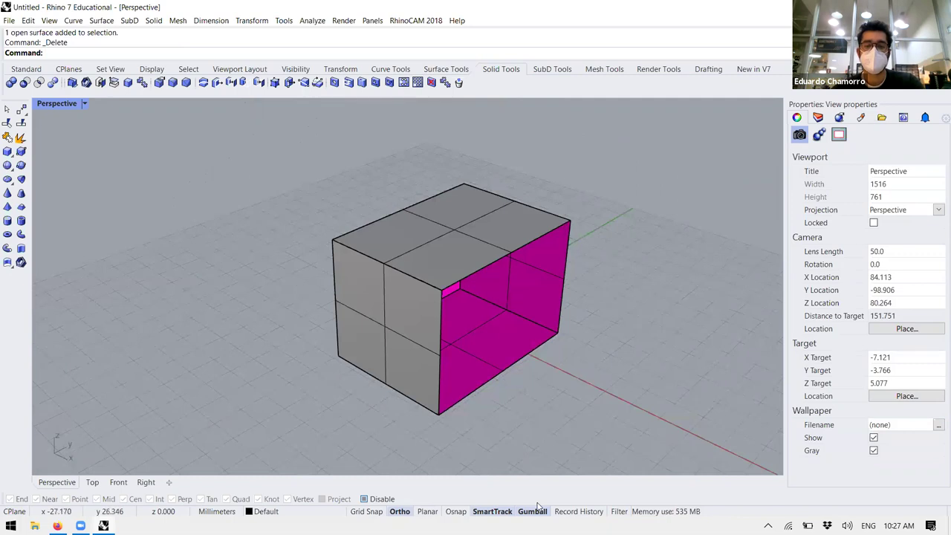
mouse_move(457, 147)
mouse_down()
mouse_move(452, 238)
mouse_move(467, 148)
mouse_up()
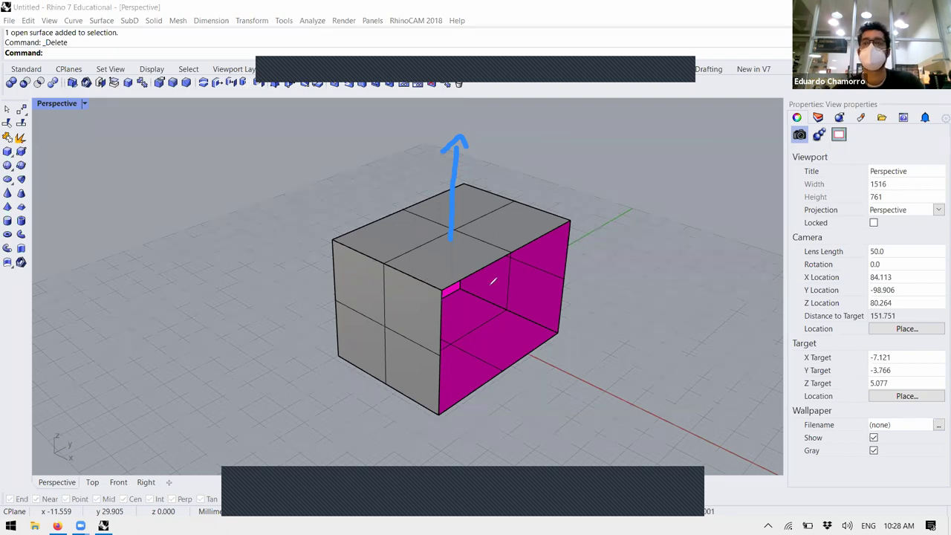
mouse_move(484, 285)
mouse_down()
mouse_move(520, 309)
mouse_move(464, 308)
mouse_move(520, 298)
mouse_move(509, 321)
mouse_move(492, 299)
mouse_move(485, 358)
mouse_move(466, 369)
mouse_move(526, 275)
mouse_up()
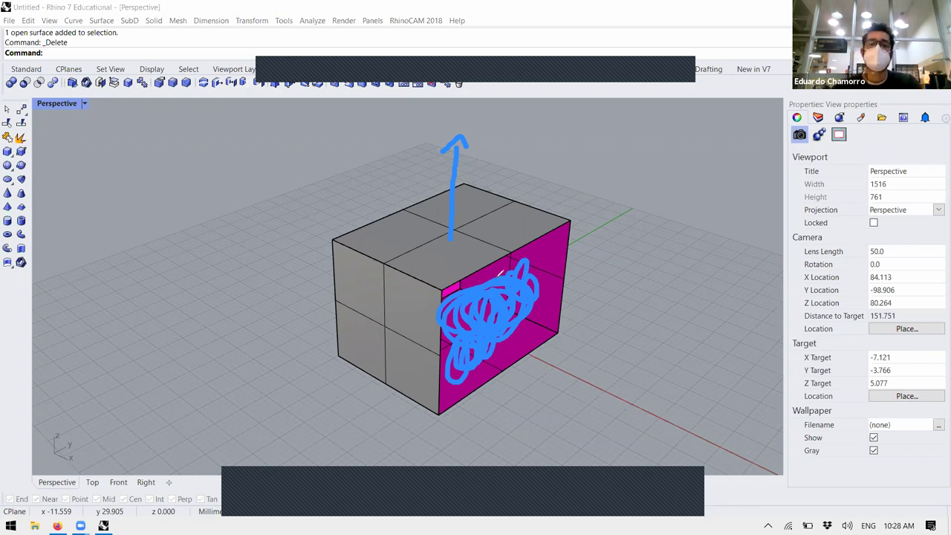
click(630, 97)
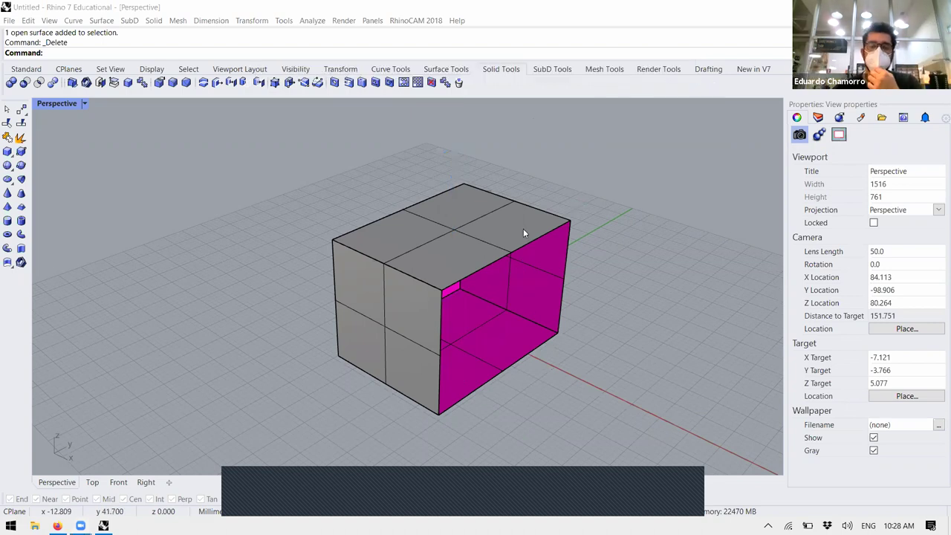
- Start opening an existing model and browse to the Photogrammetry folder on the DATA (D:) drive
scroll(523, 229, down, 5)
scroll(469, 295, up, 2)
right_drag(469, 295, 416, 327)
click(8, 20)
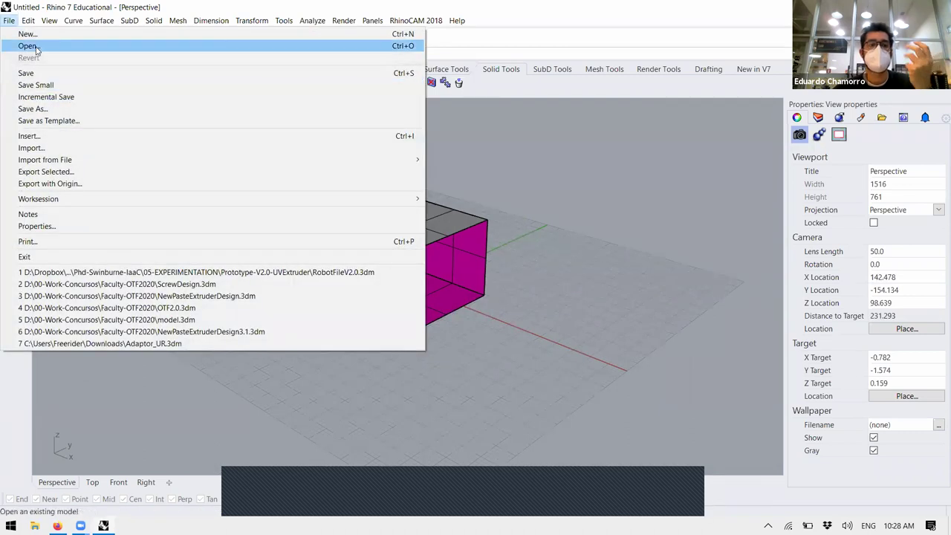
click(29, 45)
click(498, 296)
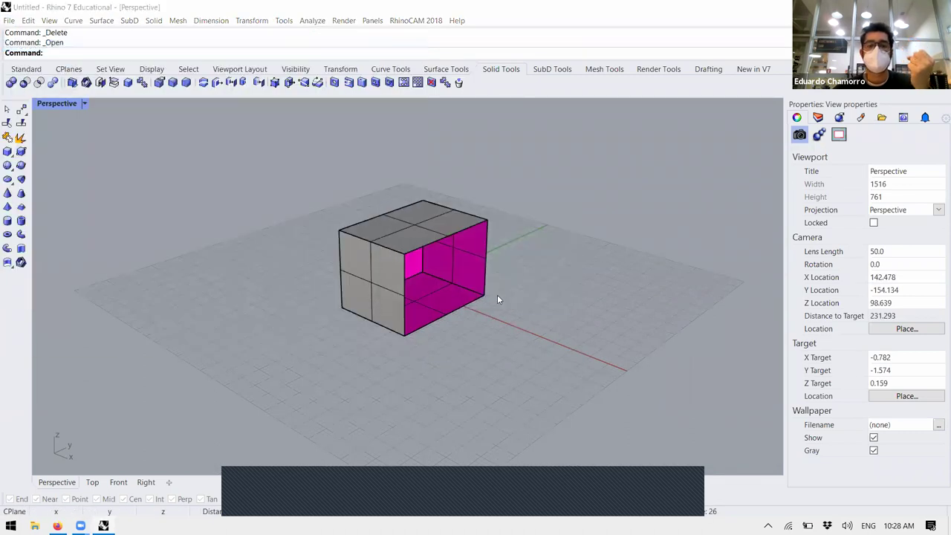
click(48, 186)
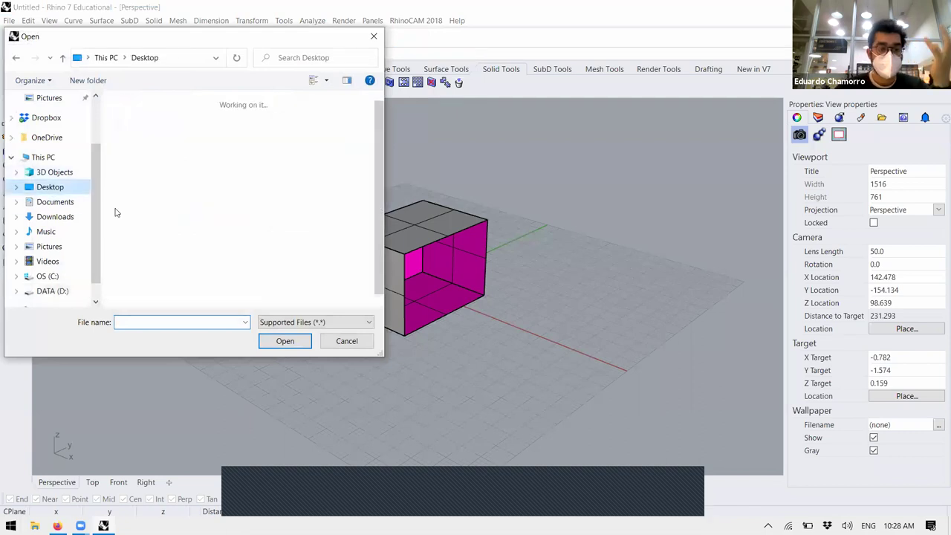
scroll(164, 261, down, 2)
scroll(163, 261, down, 3)
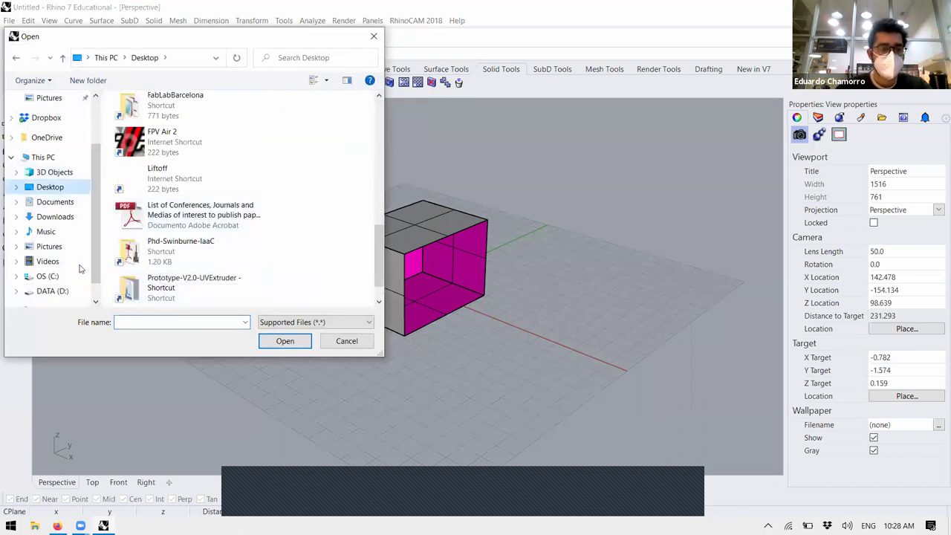
click(52, 291)
scroll(179, 220, down, 2)
click(159, 212)
double_click(159, 212)
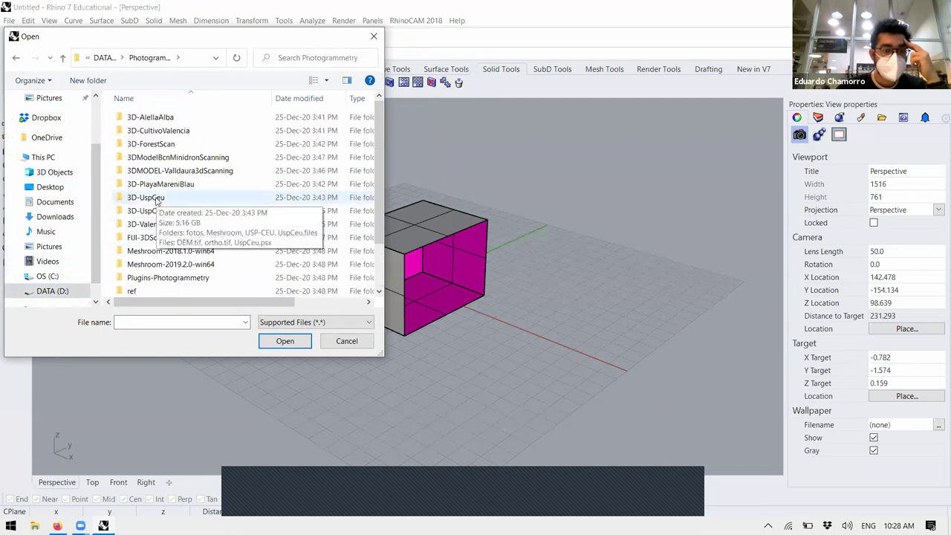
- Open valldaura.obj from the 3DMODEL-Valldaura3dScanning folder
scroll(159, 184, down, 1)
scroll(159, 184, down, 1)
scroll(159, 184, up, 2)
double_click(171, 171)
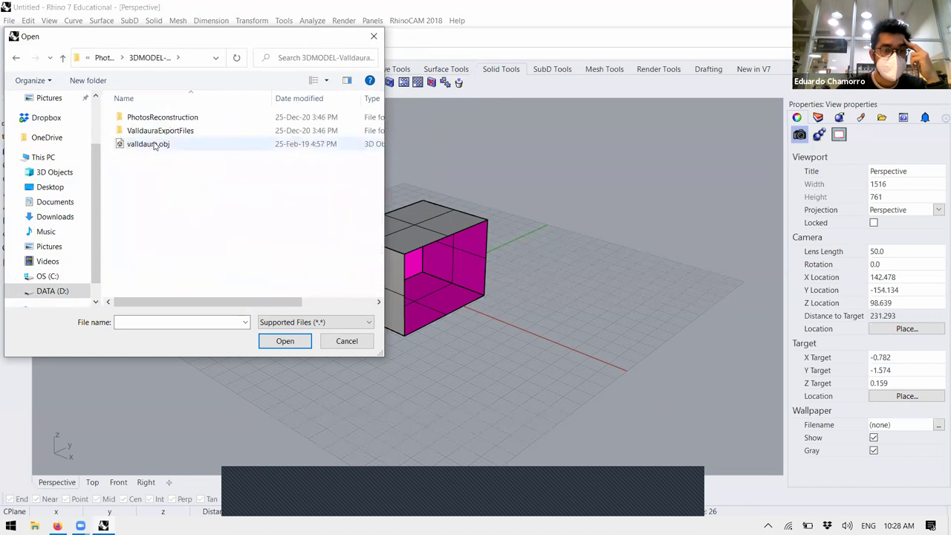
click(155, 144)
click(275, 344)
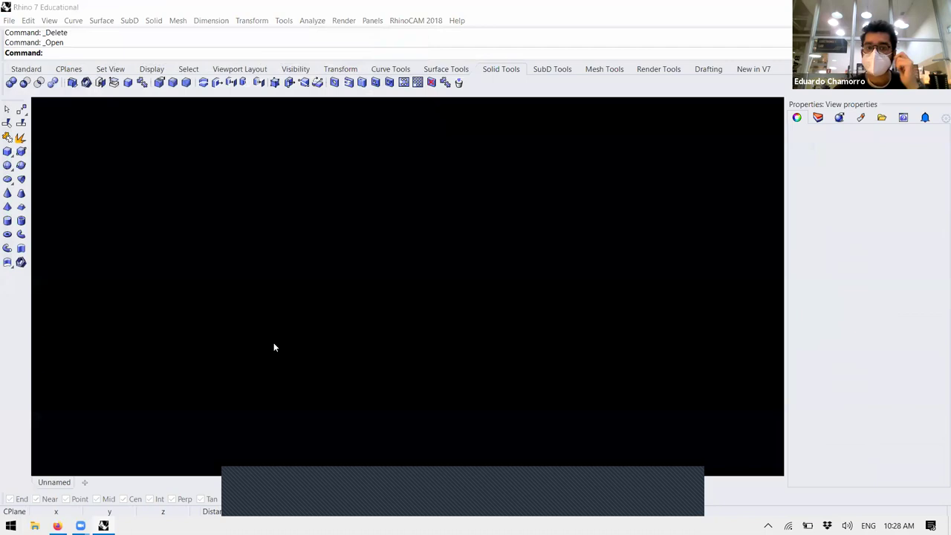
click(428, 287)
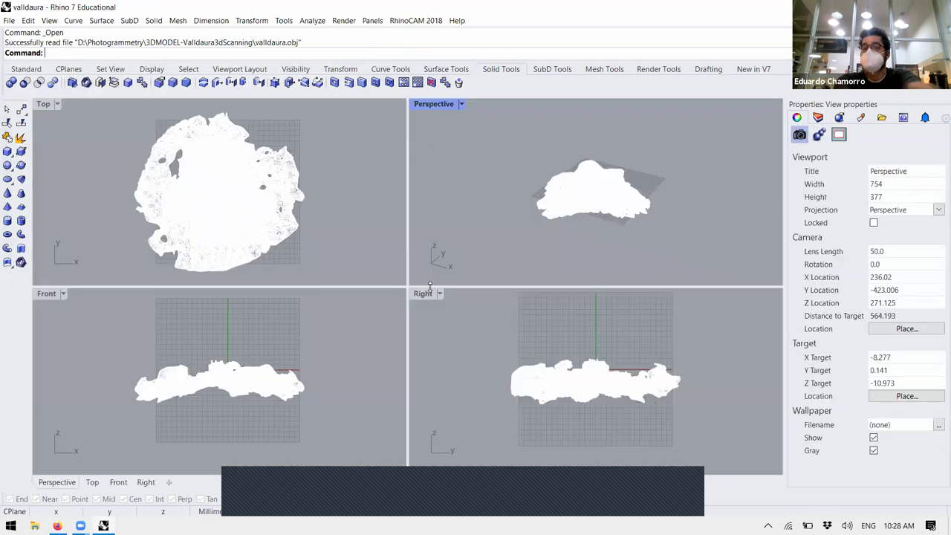
- Maximize the Perspective viewport and set its display mode to Arctic to examine the scanned building and terraces
double_click(446, 105)
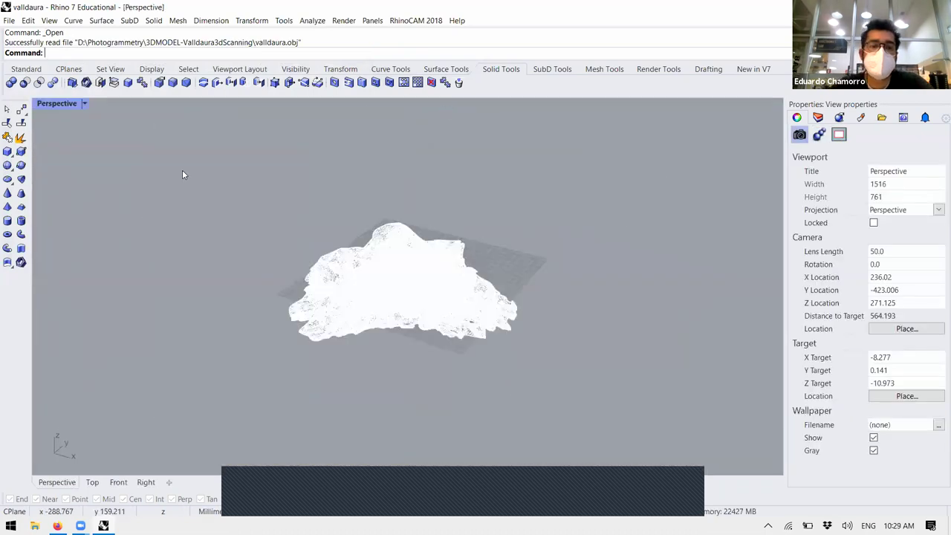
click(78, 103)
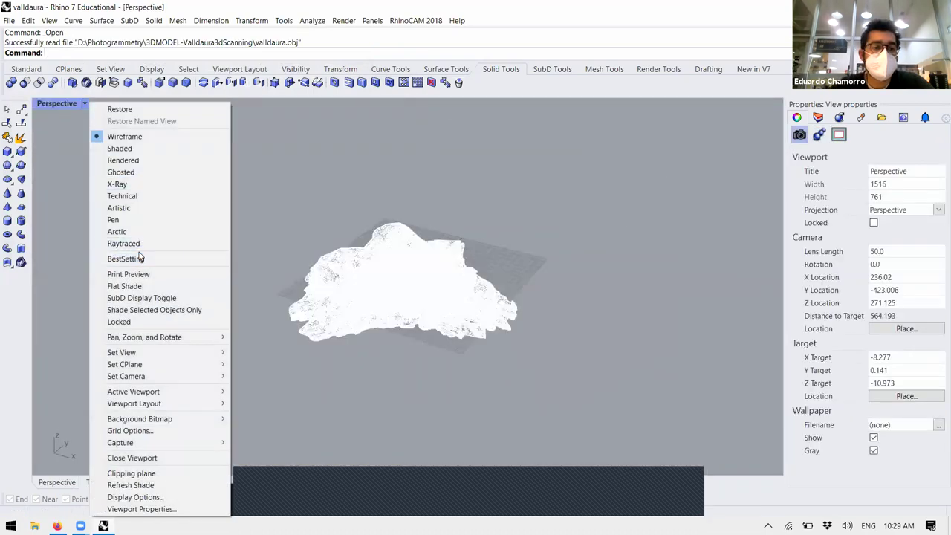
click(122, 231)
scroll(434, 321, up, 10)
right_drag(434, 322, 602, 296)
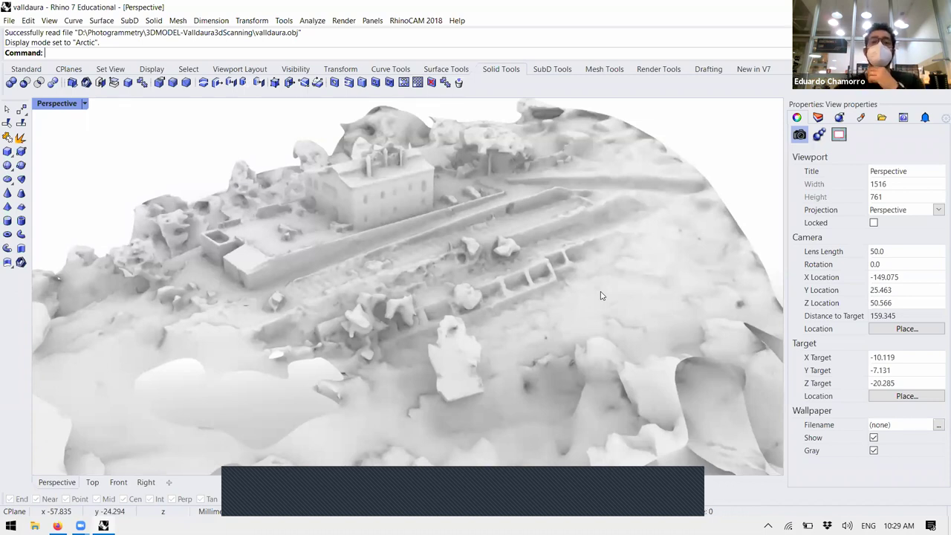
scroll(460, 322, down, 10)
scroll(480, 281, up, 10)
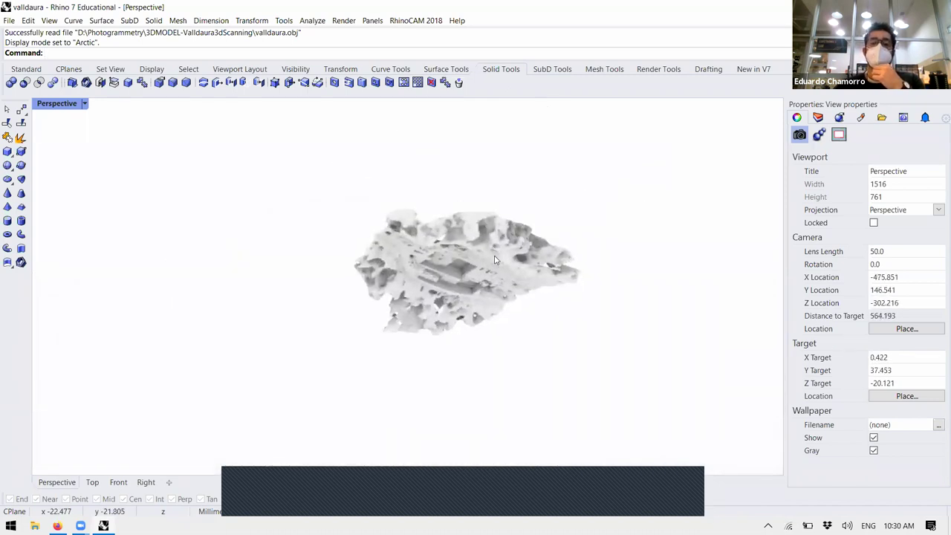
right_drag(480, 281, 380, 348)
right_drag(491, 325, 312, 215)
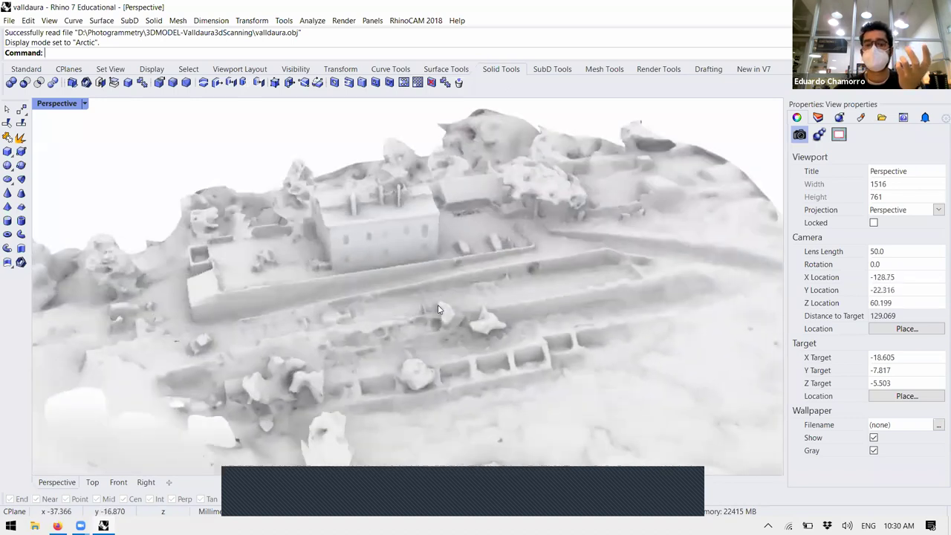
- Switch the Perspective viewport to Shaded display and examine the scan's mesh triangles up close
click(85, 103)
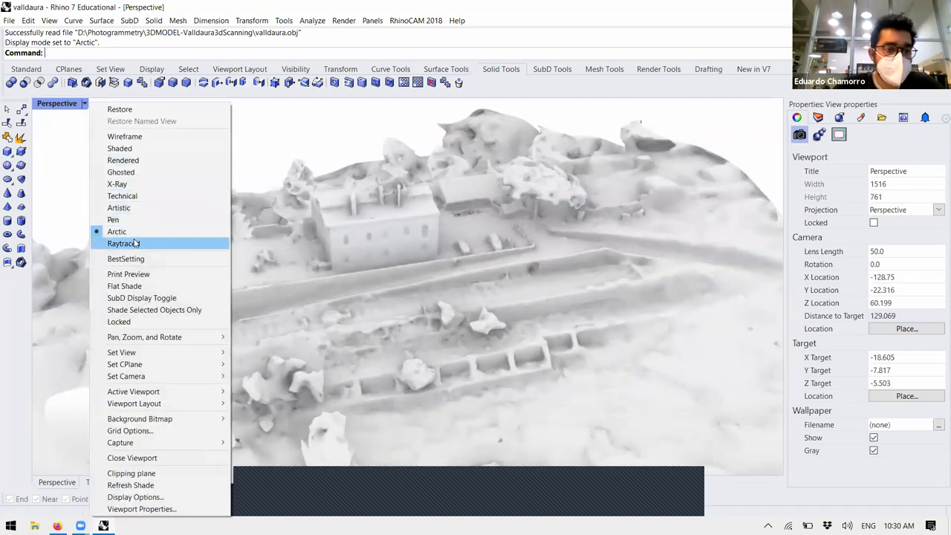
click(127, 148)
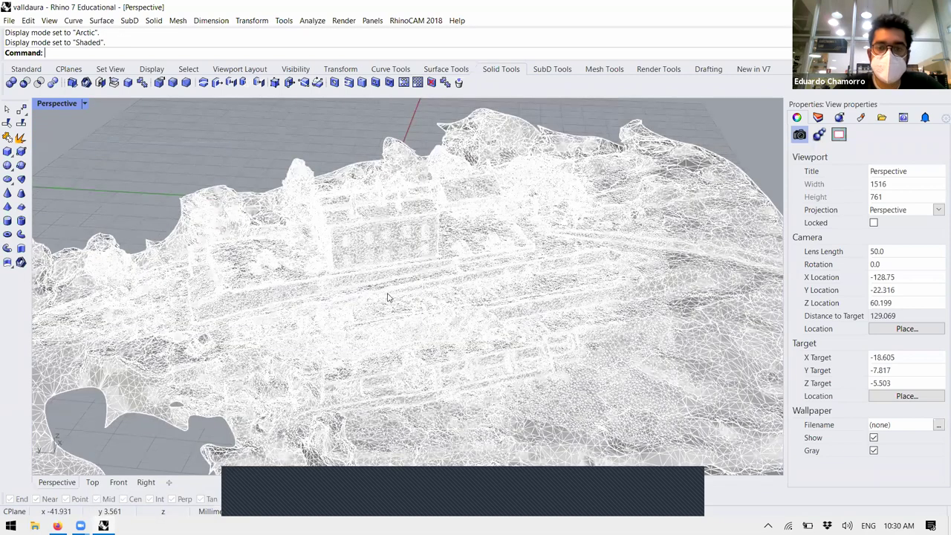
scroll(370, 290, up, 2)
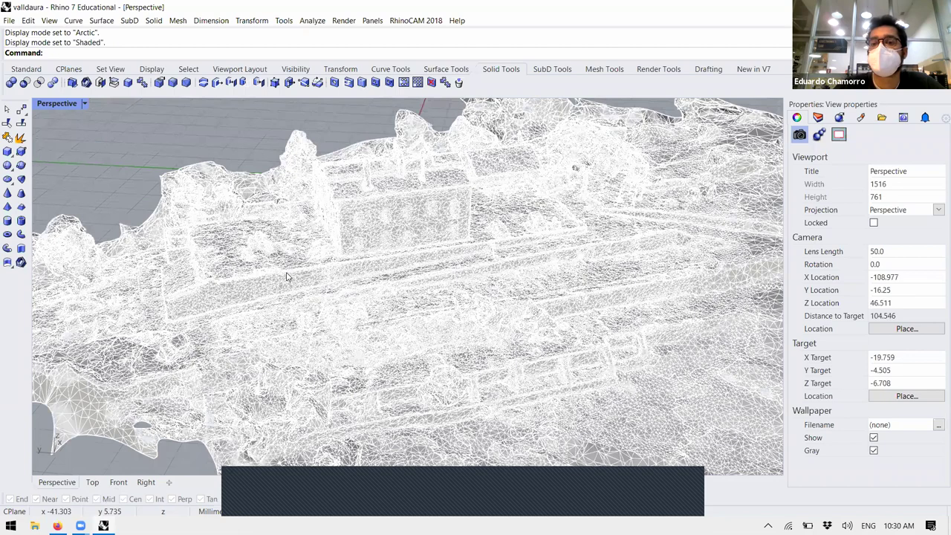
scroll(292, 277, up, 3)
scroll(312, 284, up, 3)
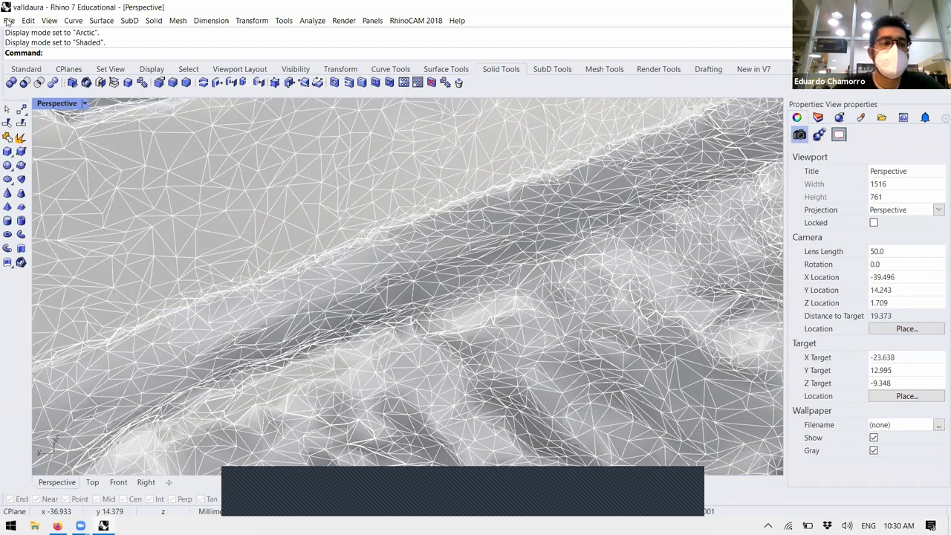
scroll(407, 214, down, 2)
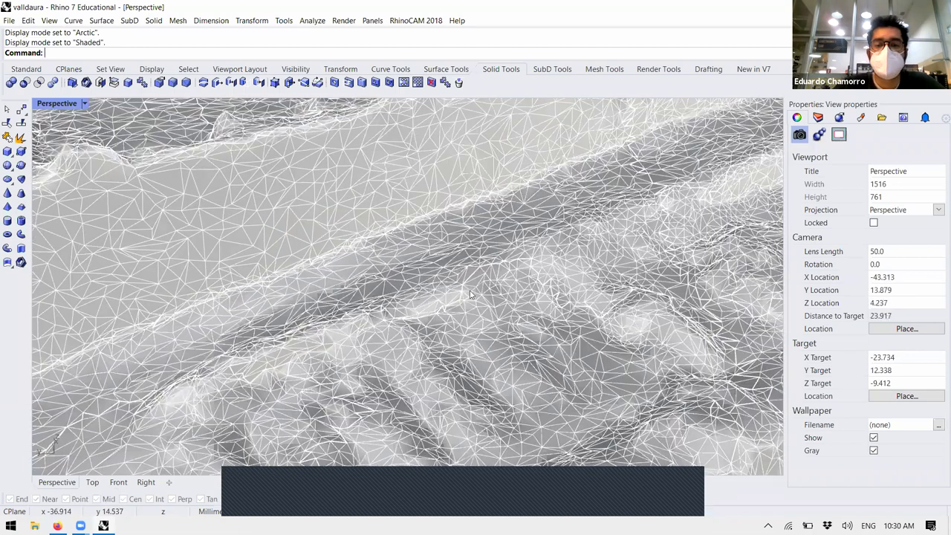
- Start a new empty model in place of the scan
key(ctrl+shift+e)
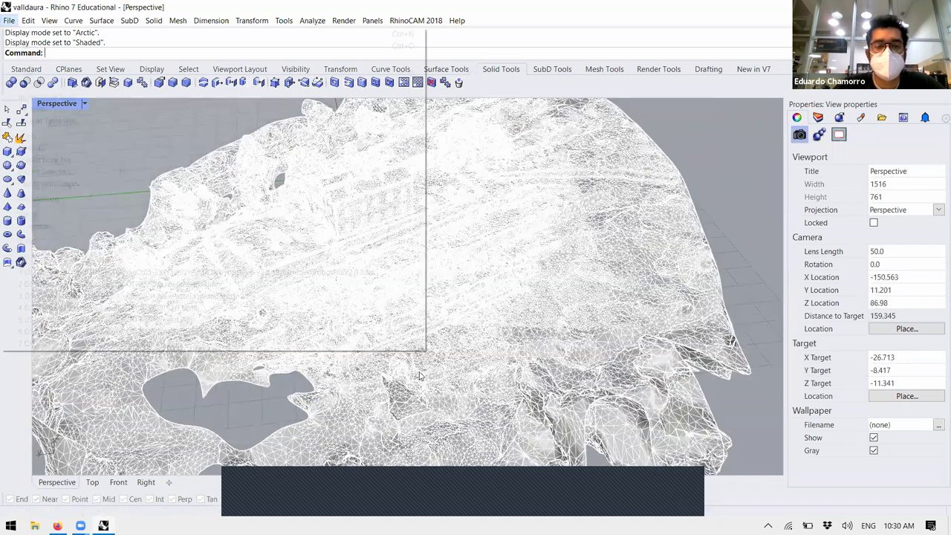
key(ctrl+n)
click(286, 367)
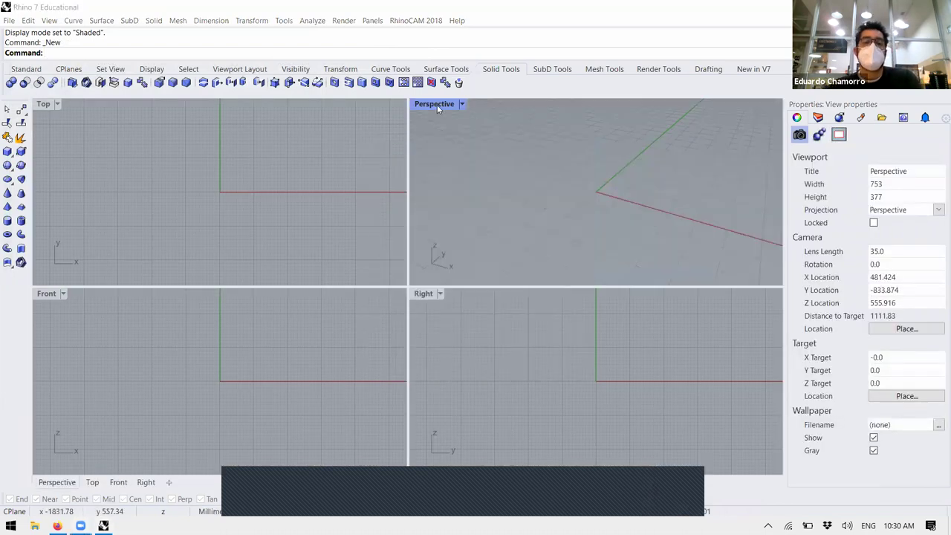
scroll(473, 193, down, 5)
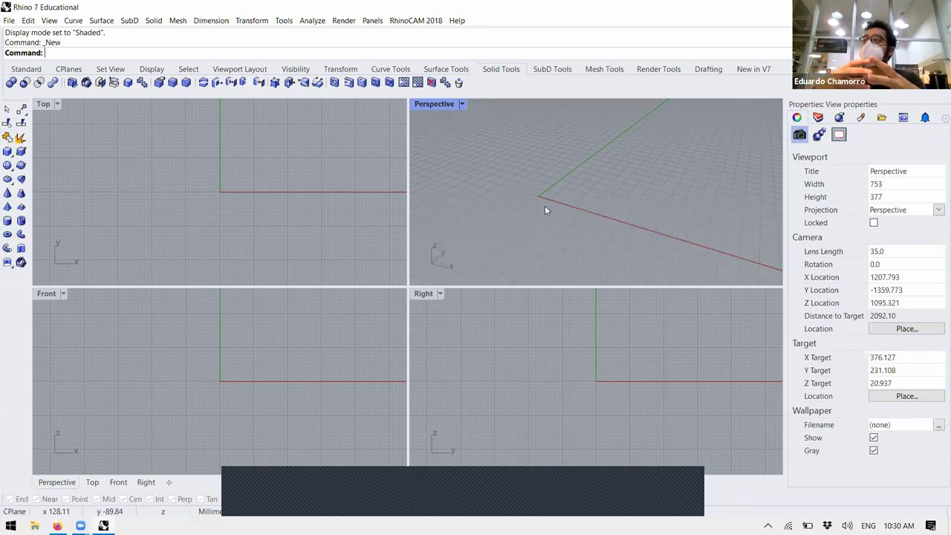
- Review the file formats available for import, and leave without importing a file
click(9, 20)
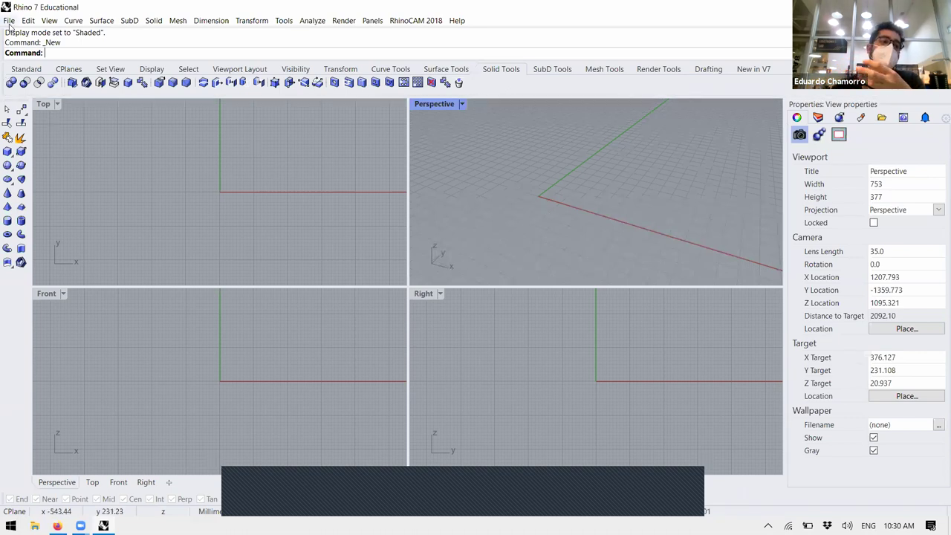
click(44, 160)
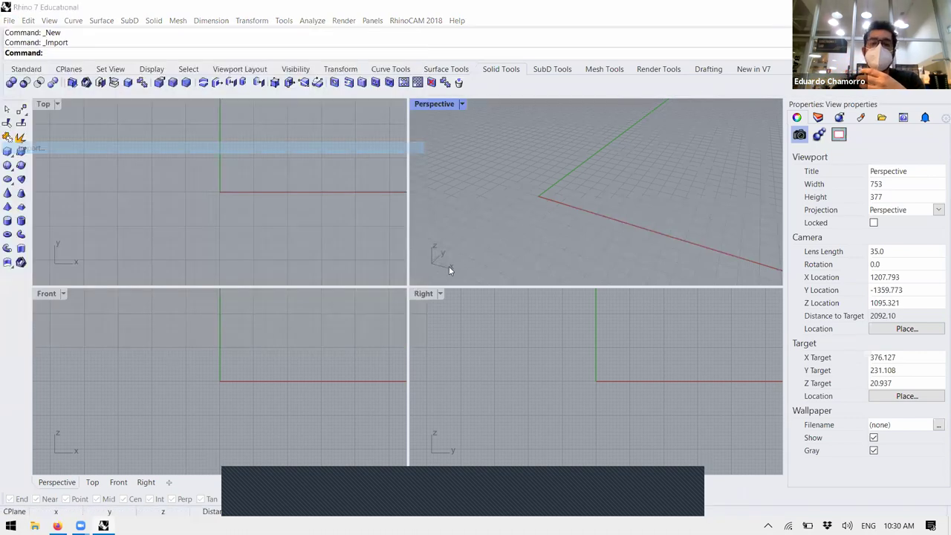
click(316, 318)
scroll(339, 292, up, 4)
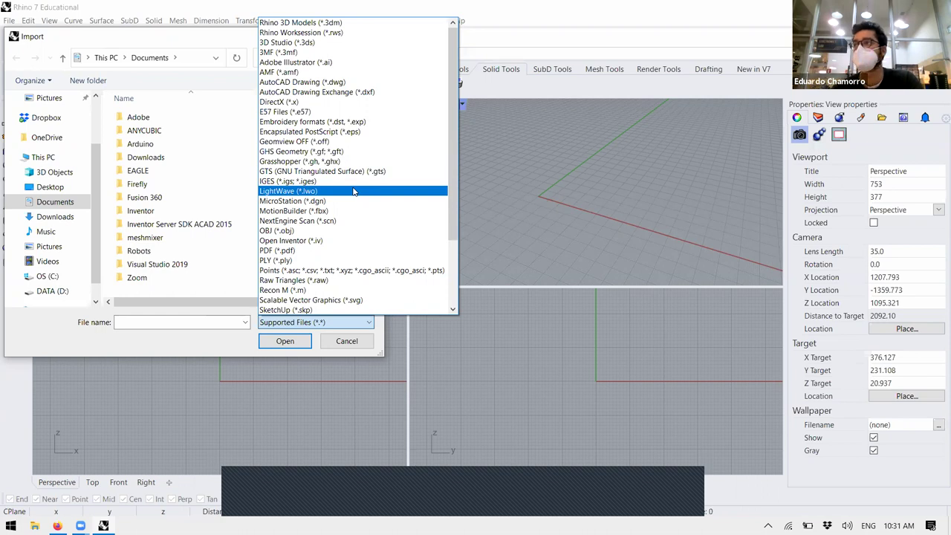
click(360, 342)
click(360, 341)
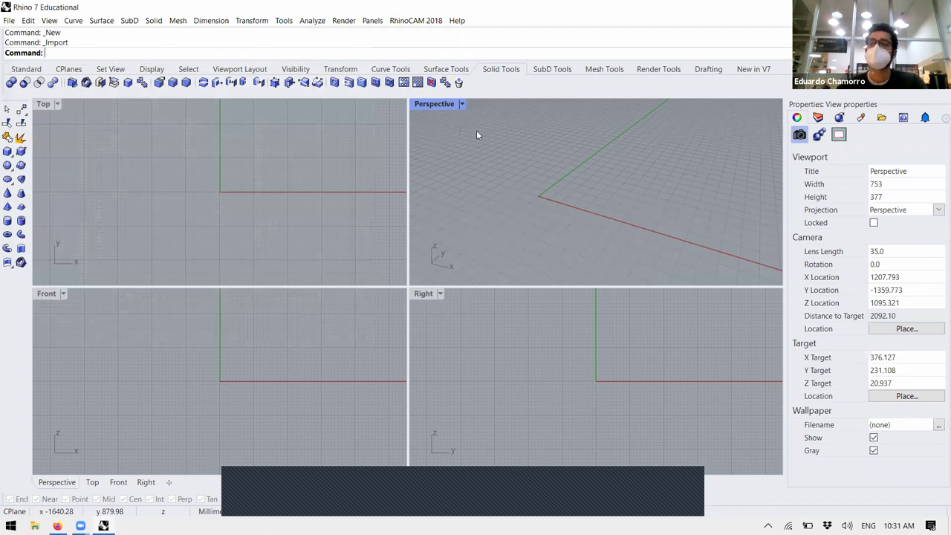
- Run the RhinoCAM2018 command, review the available machining operations such as 3 Axis Adv, and close its Machining Browser
text(RhinoCAM2018)
key(Return)
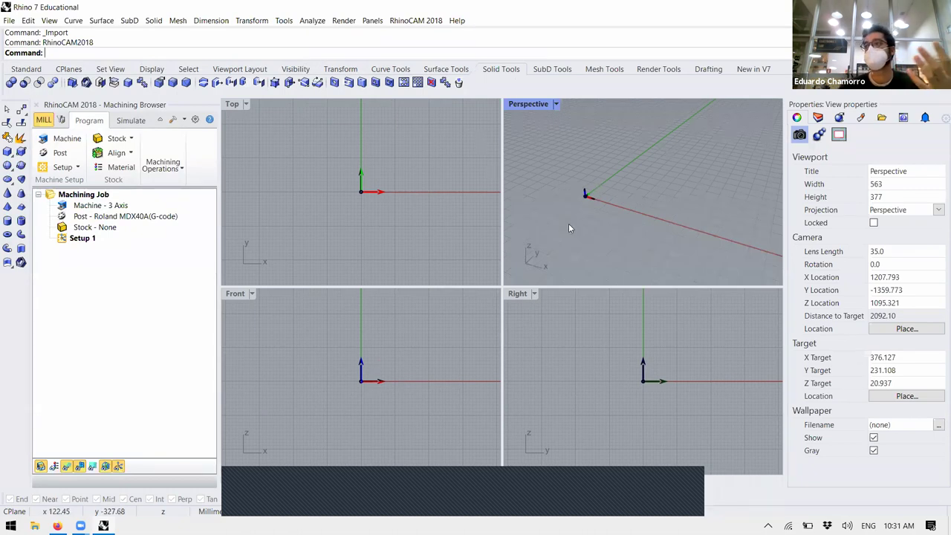
click(163, 165)
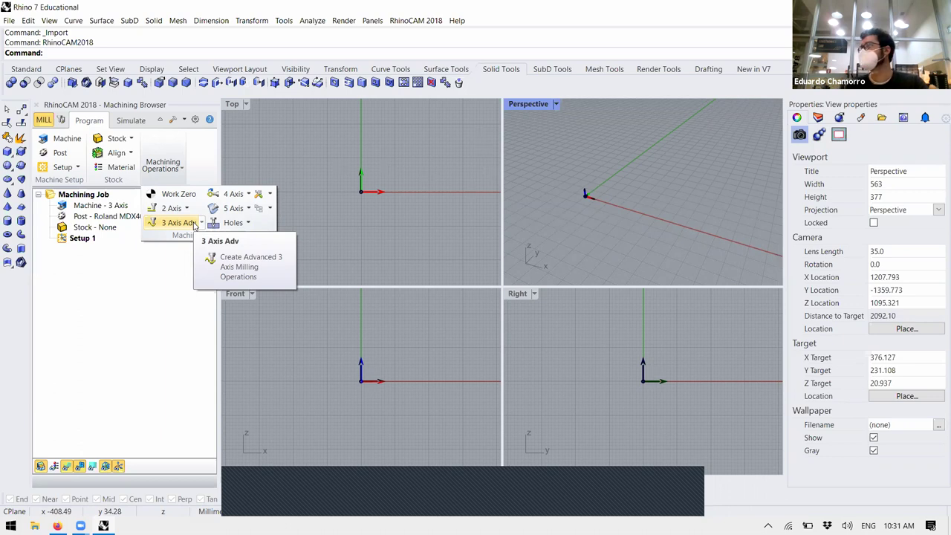
click(38, 110)
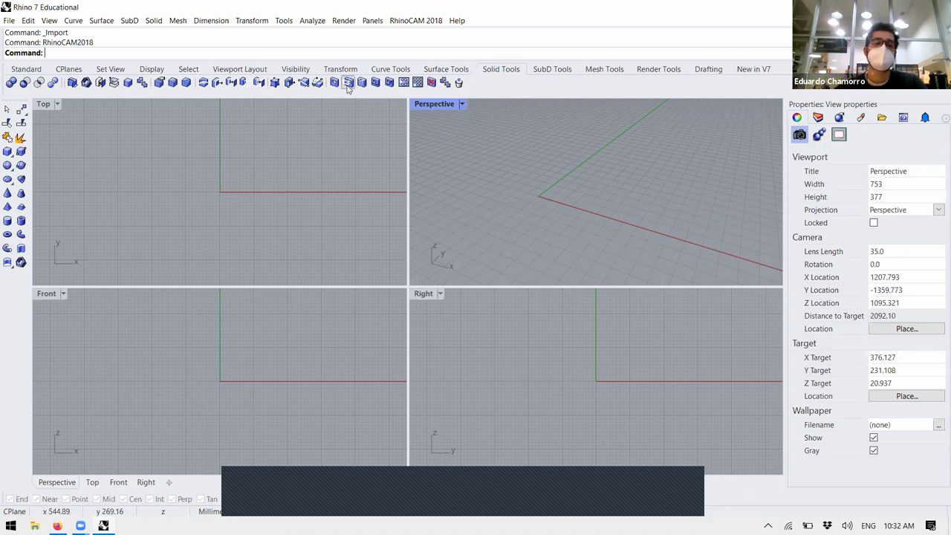
- Launch Grasshopper, dismiss its loading errors, and maximize the Perspective viewport beside it
click(26, 69)
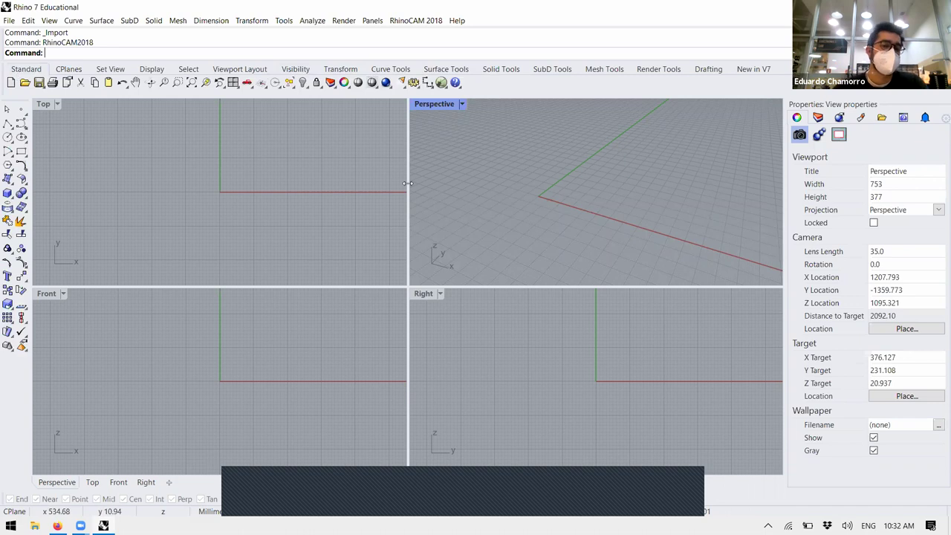
text(Gras)
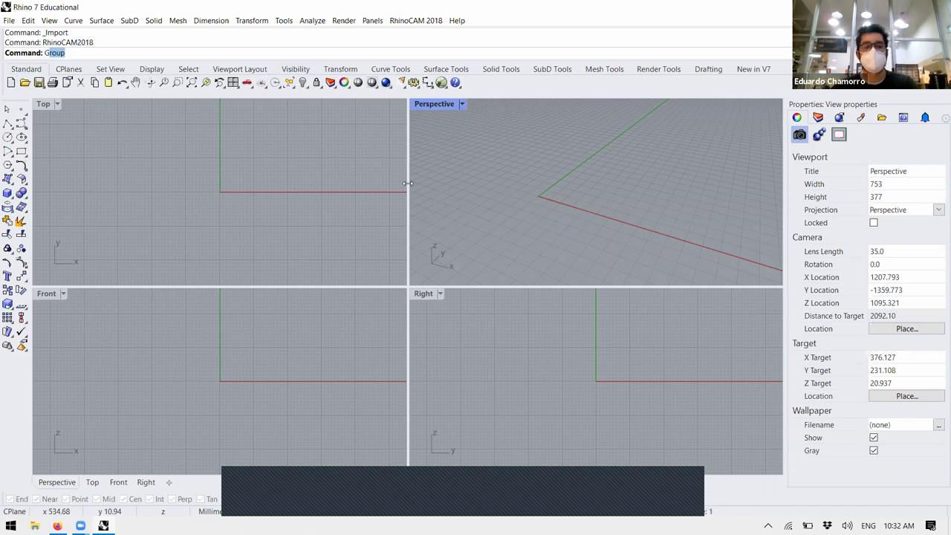
key(Return)
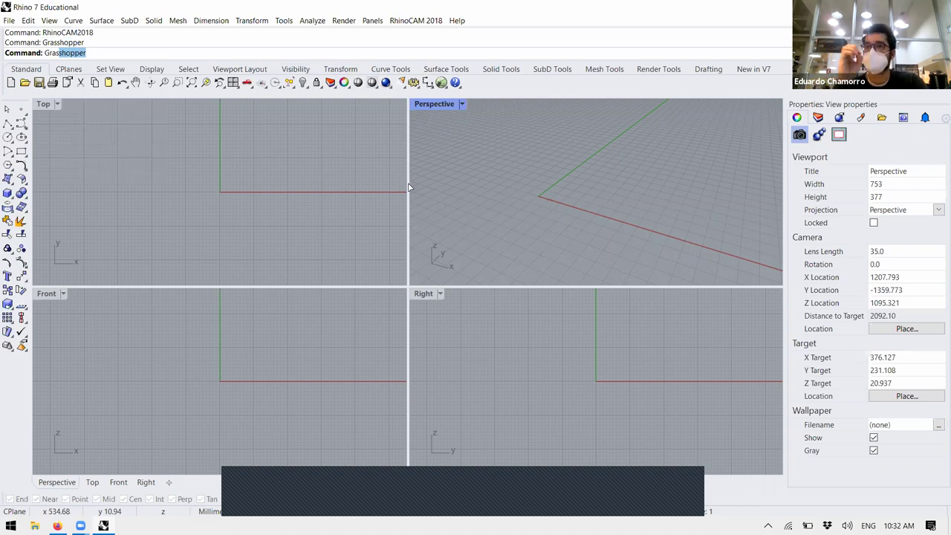
key(Return)
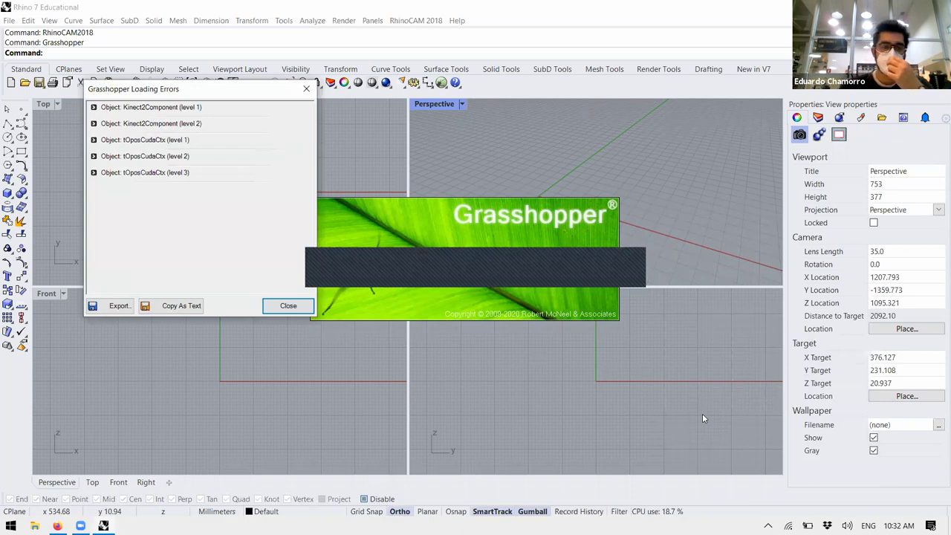
click(289, 306)
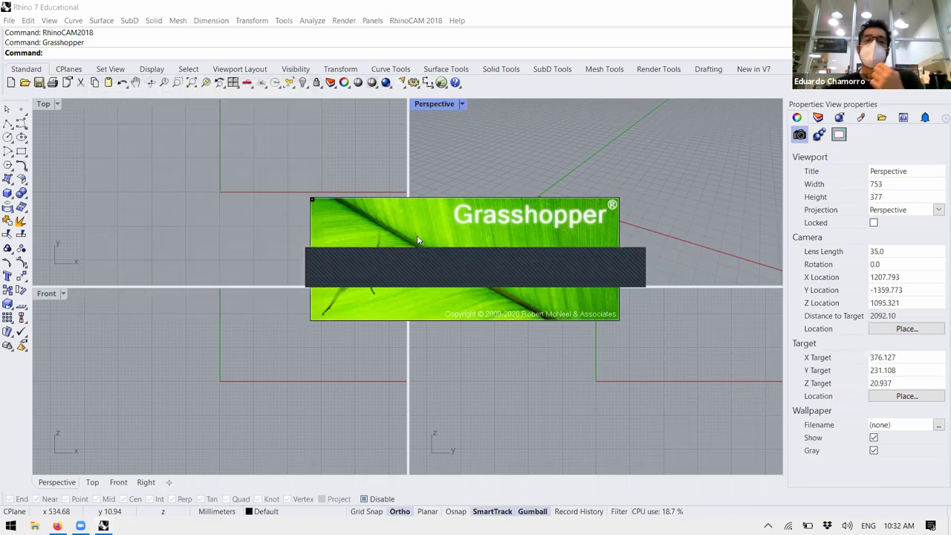
double_click(430, 104)
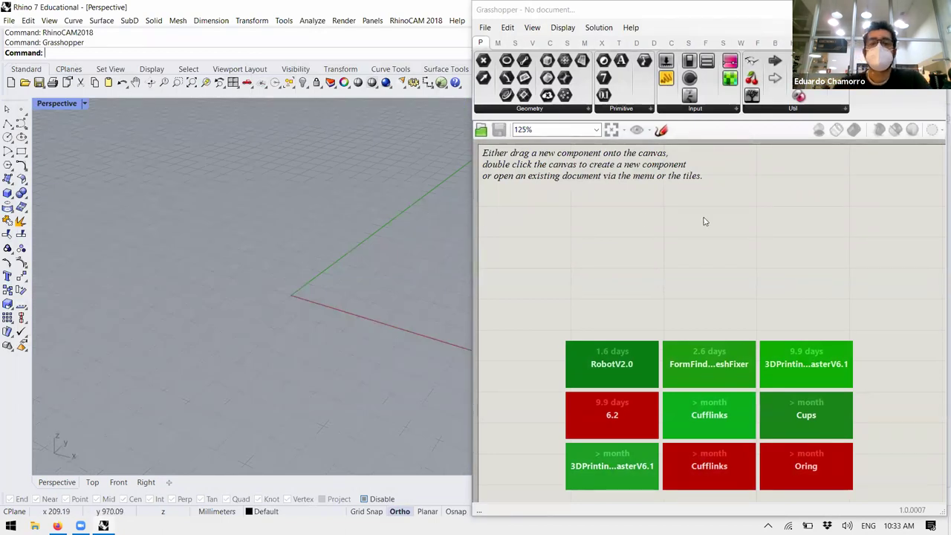
- Add a Sphere component to the canvas, reposition it, and show full names on component inputs and outputs
double_click(629, 288)
text(spher)
key(Up)
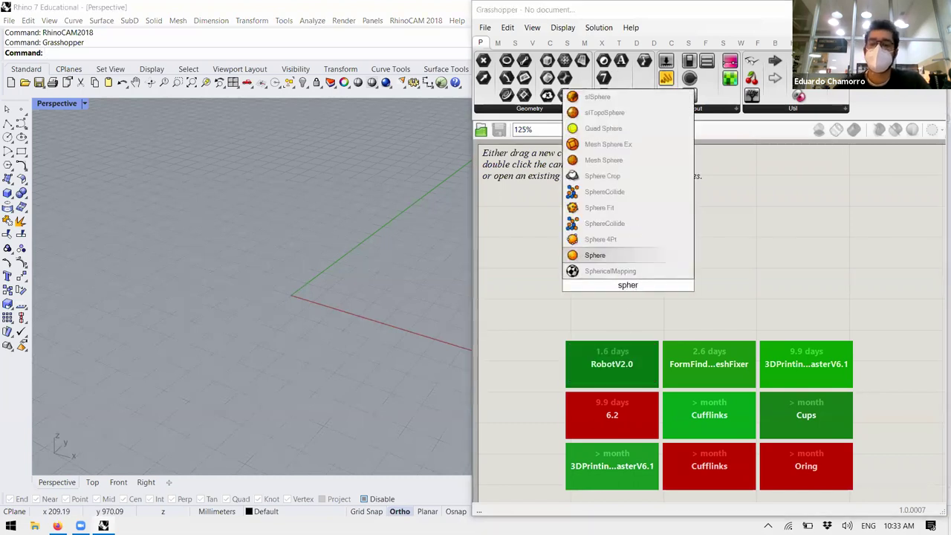
key(Return)
scroll(277, 270, up, 5)
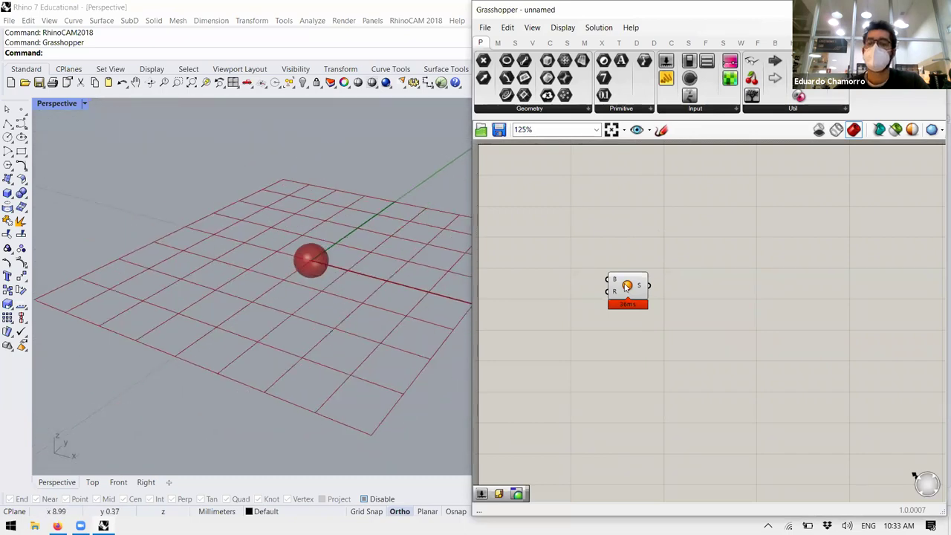
drag(627, 288, 763, 211)
click(563, 28)
click(584, 73)
click(667, 233)
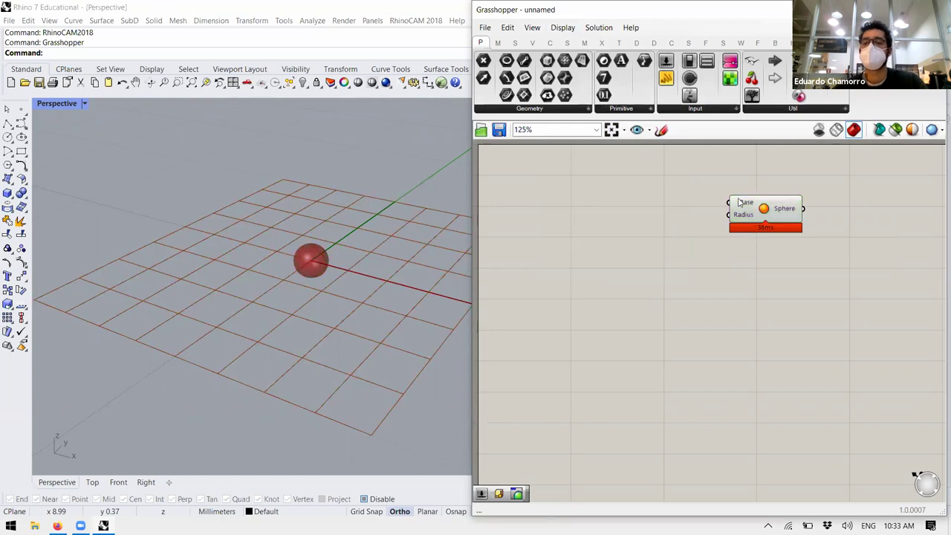
- Add a number slider from the value 20 and connect it to the Sphere component's Radius input
mouse_move(750, 208)
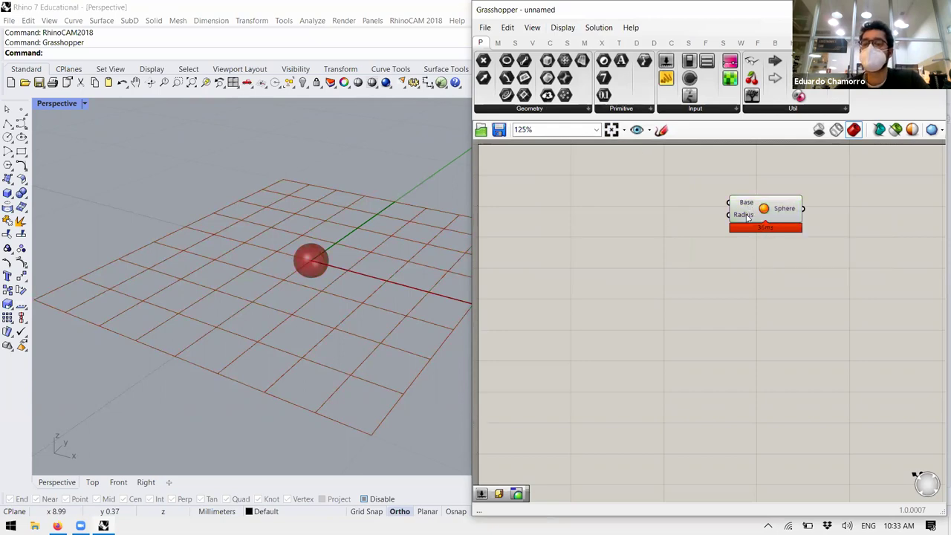
text(20)
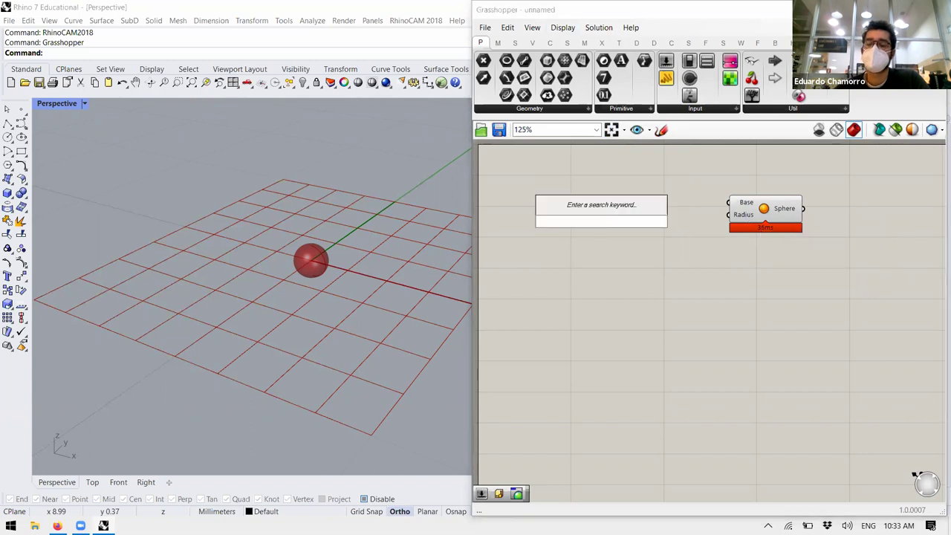
key(Return)
drag(664, 221, 726, 216)
- Set the radius slider to 40, view the resulting sphere in Perspective, and deselect the slider
scroll(220, 273, down, 6)
drag(622, 228, 677, 217)
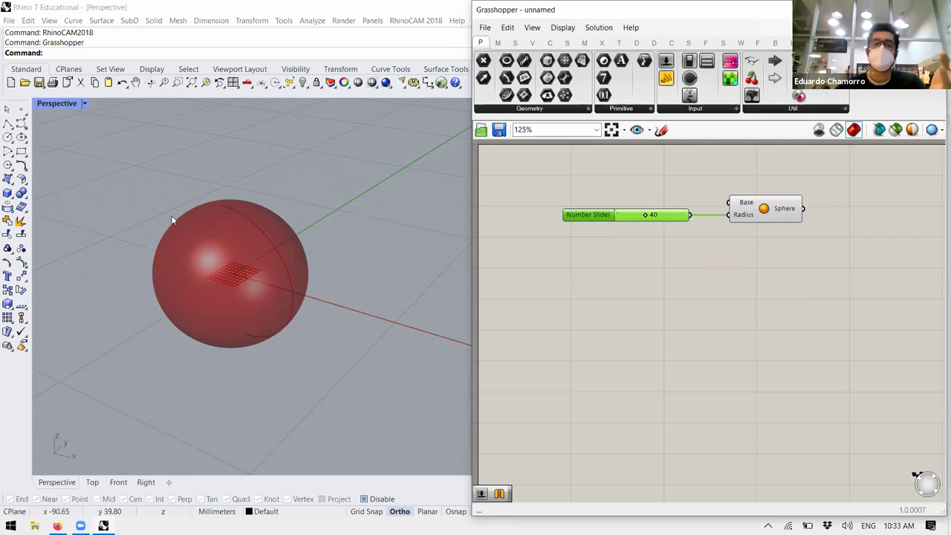
scroll(329, 275, down, 3)
click(329, 305)
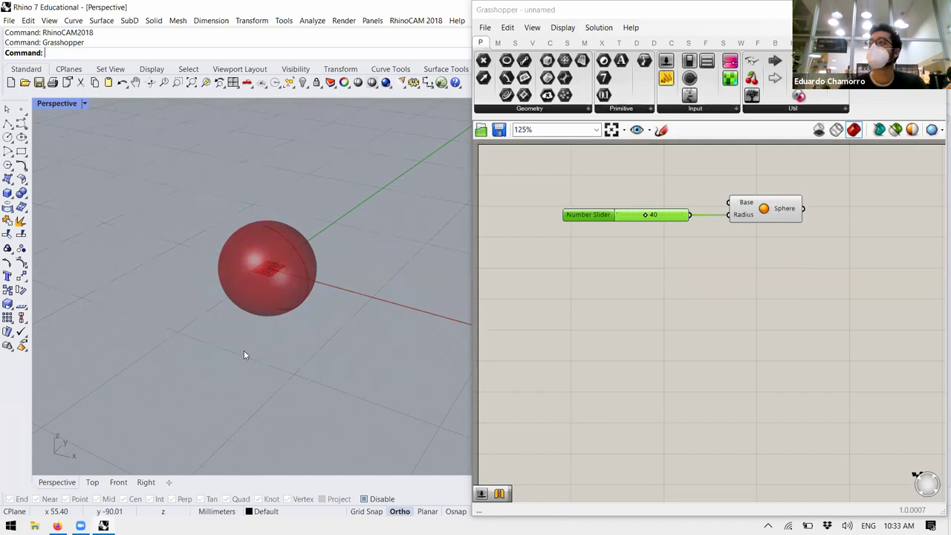
click(734, 362)
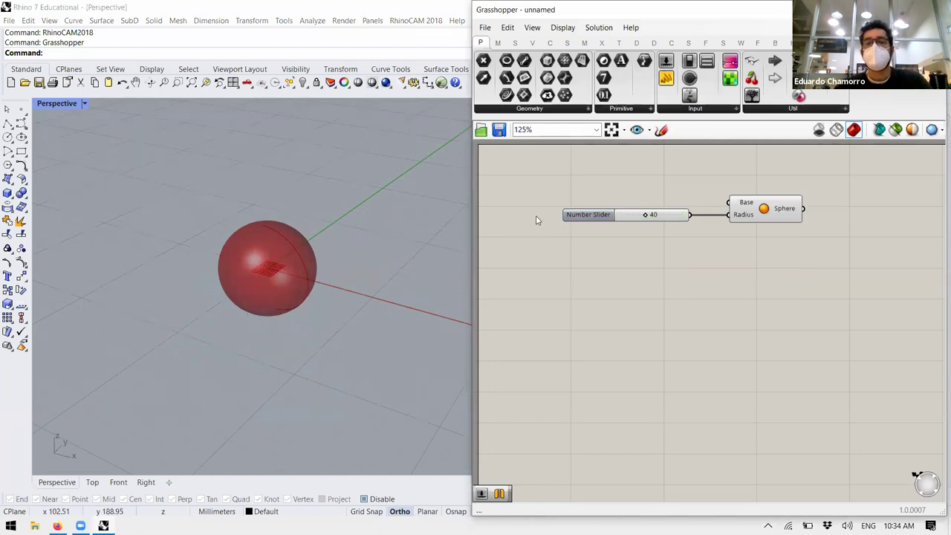
- Widen the Grasshopper window and review its built-in component categories, including Transform and Display
drag(472, 229, 52, 225)
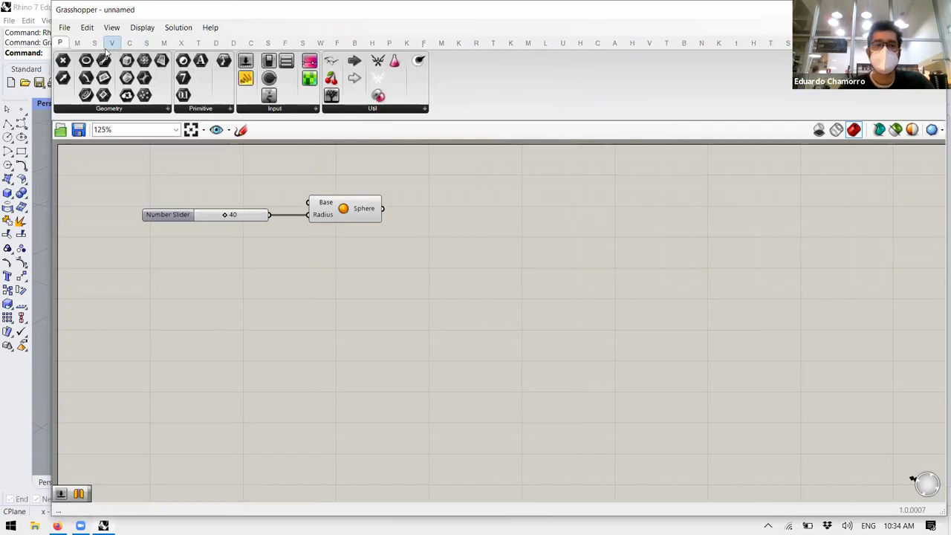
click(77, 43)
click(95, 43)
click(164, 43)
click(181, 43)
click(199, 43)
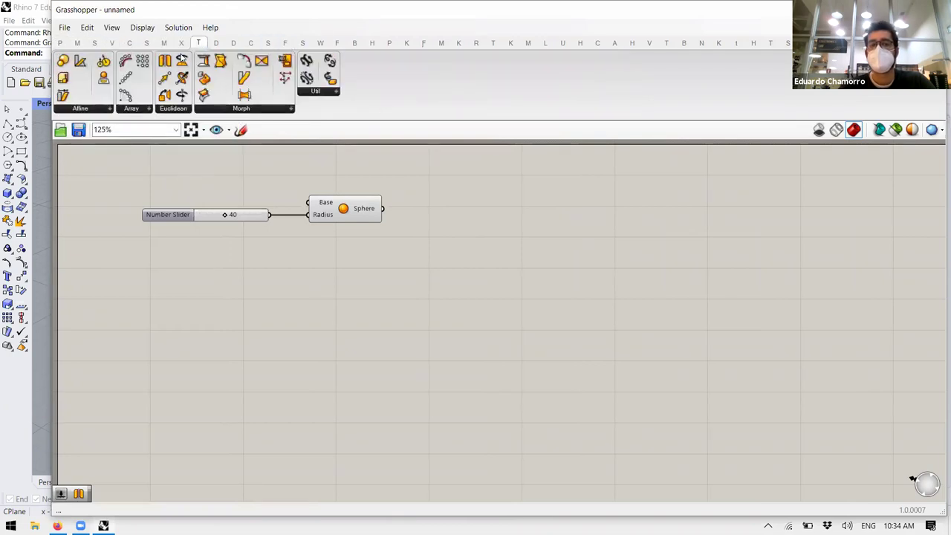
click(216, 43)
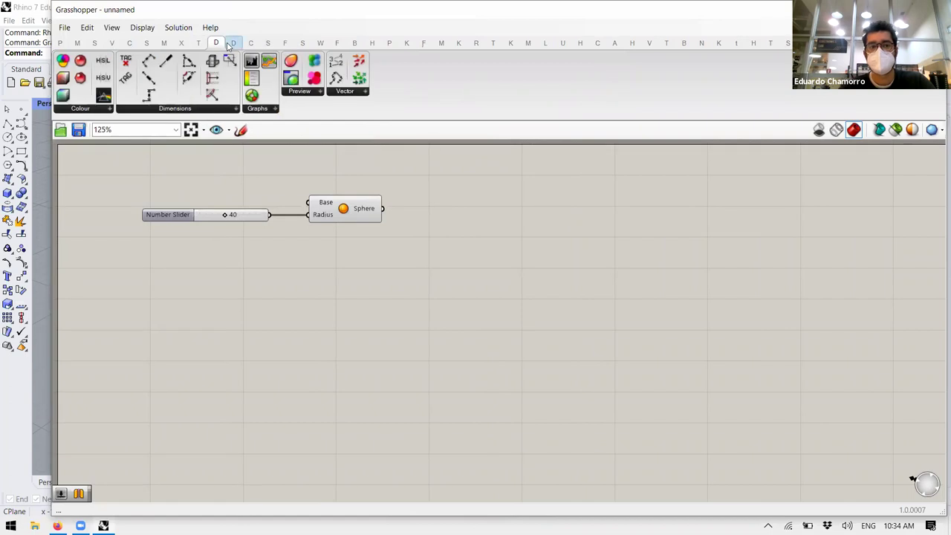
click(232, 43)
click(216, 44)
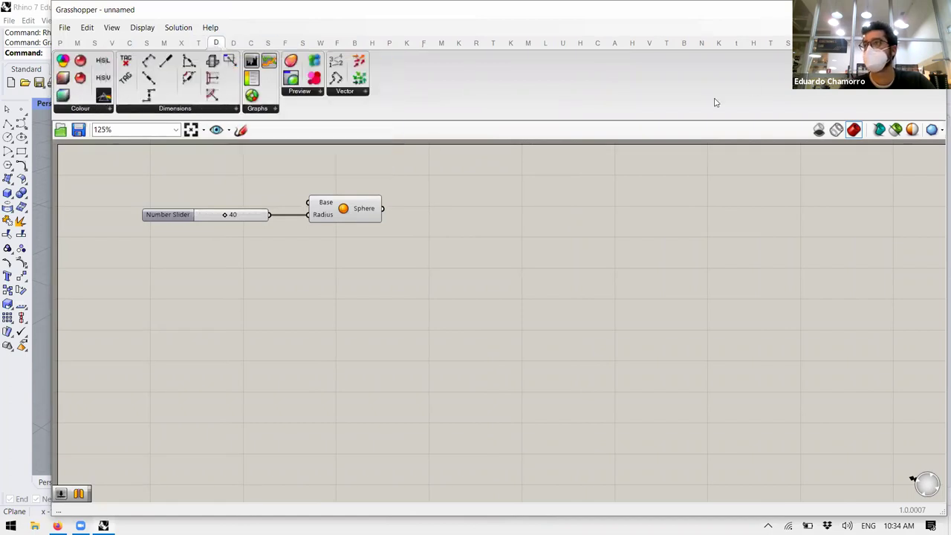
- Examine the plug-in components, including the Goals and Mesh tools and the KUKA|prc robot, Utilities and Online groups
click(459, 46)
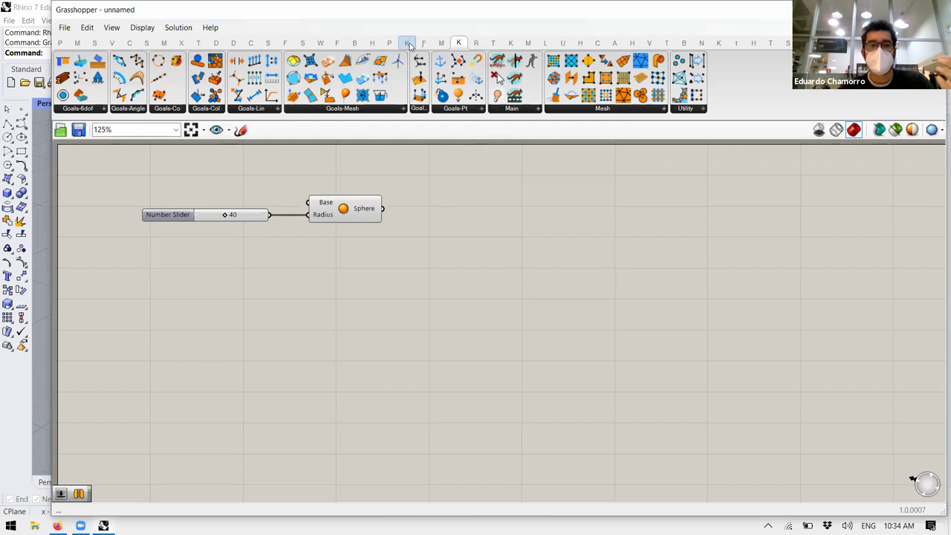
click(407, 43)
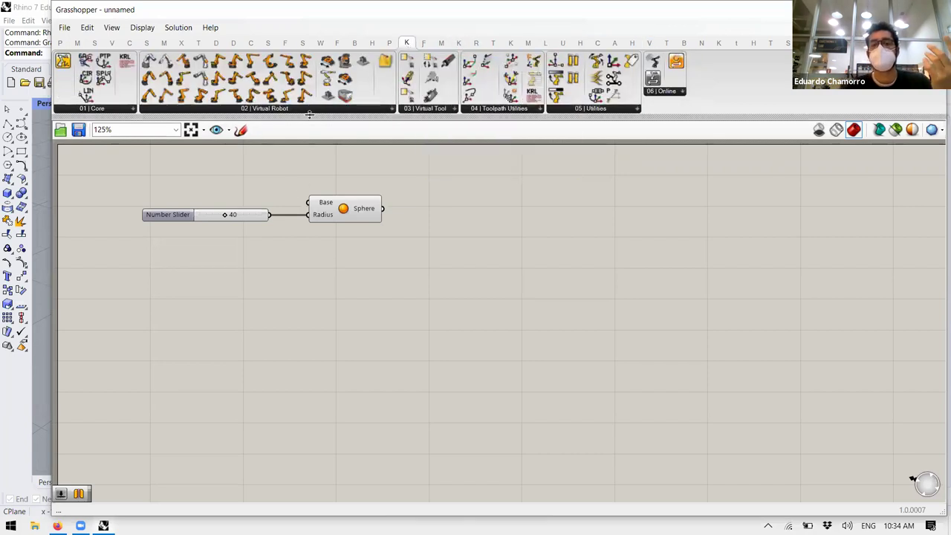
click(587, 109)
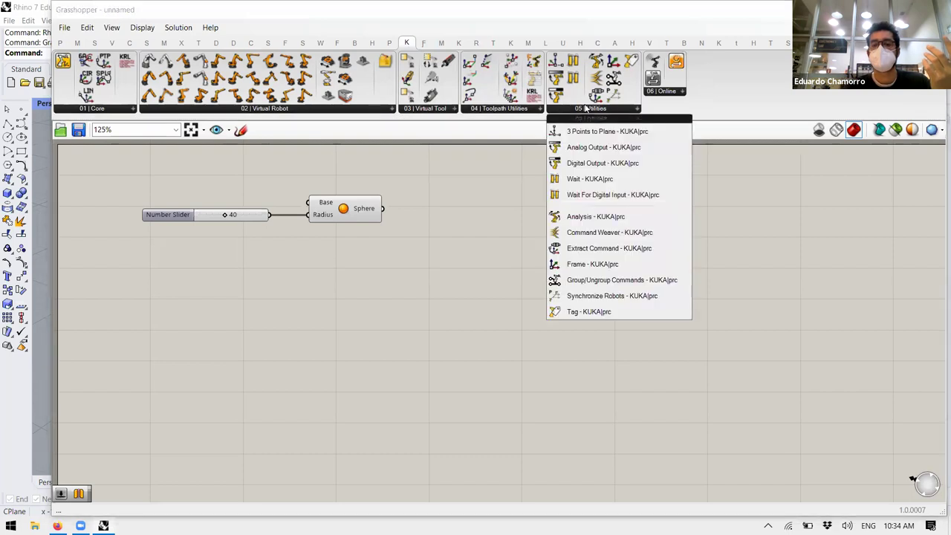
click(658, 92)
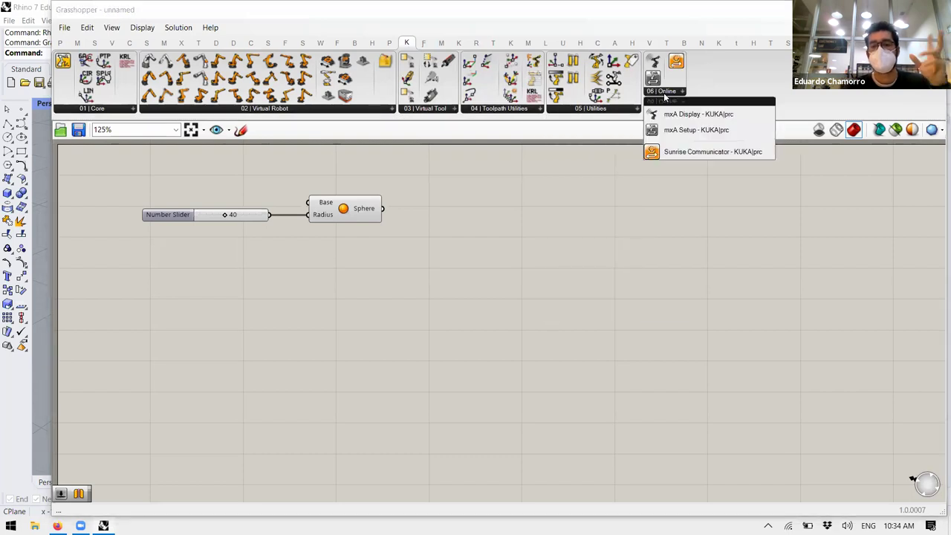
click(607, 110)
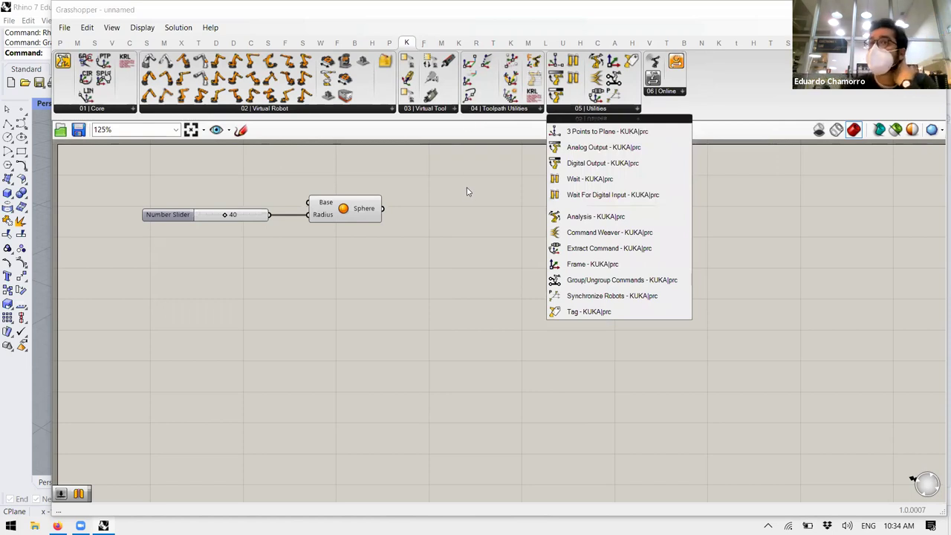
click(418, 304)
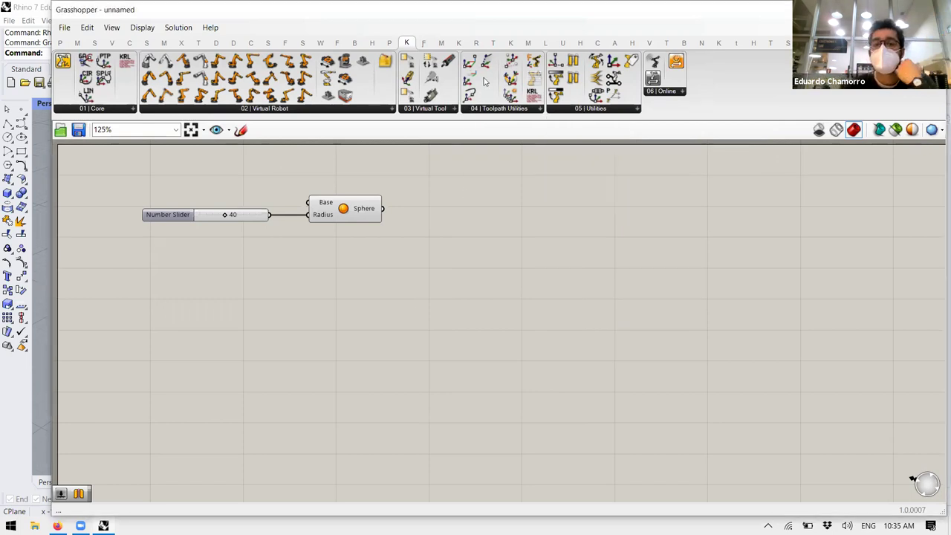
click(320, 42)
click(337, 43)
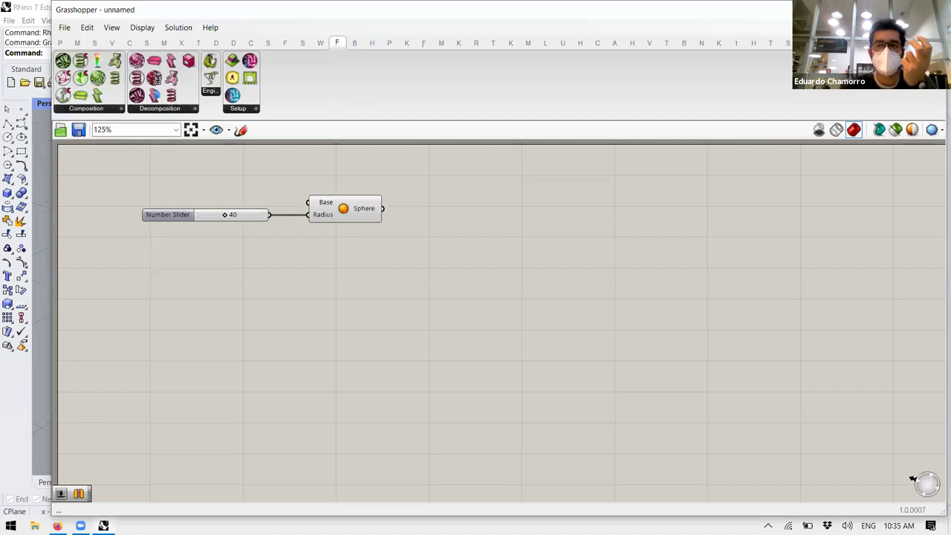
- Hide the Grasshopper window and return Rhino from the maximized Perspective view to the four-viewport layout
click(884, 9)
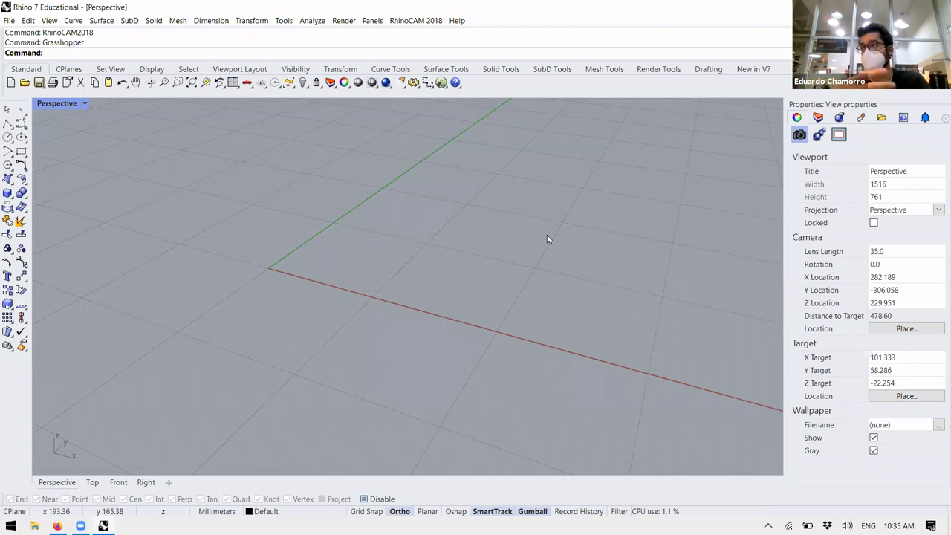
scroll(515, 327, down, 8)
scroll(417, 199, down, 4)
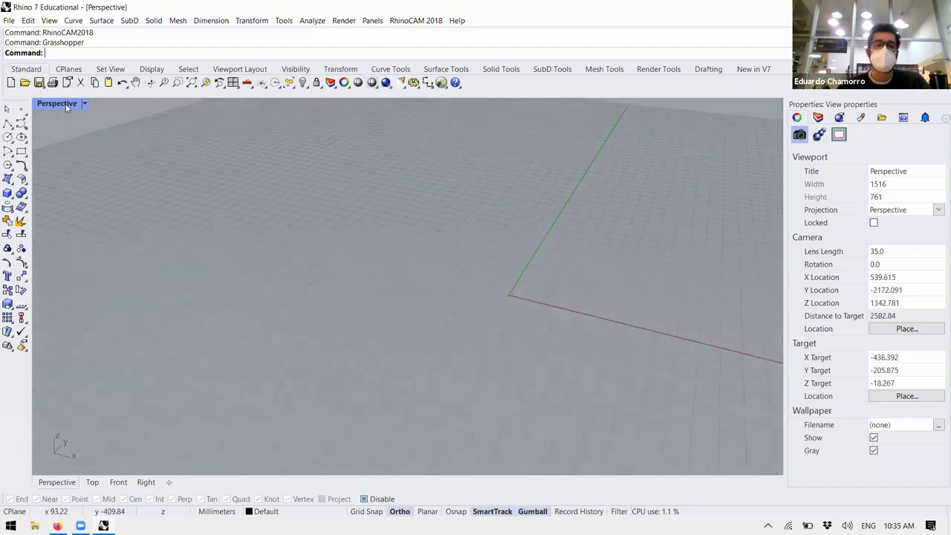
scroll(501, 198, down, 1)
key(ctrl+m)
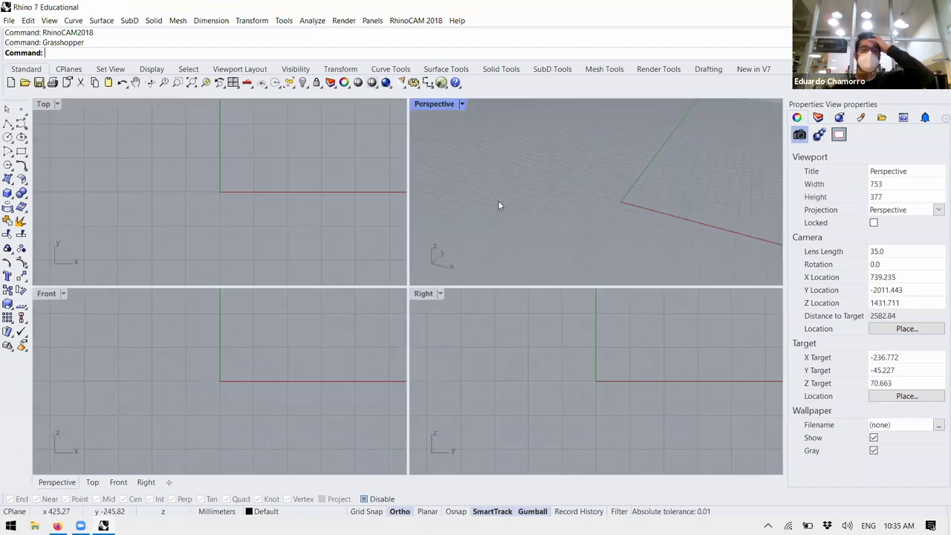
scroll(498, 200, down, 2)
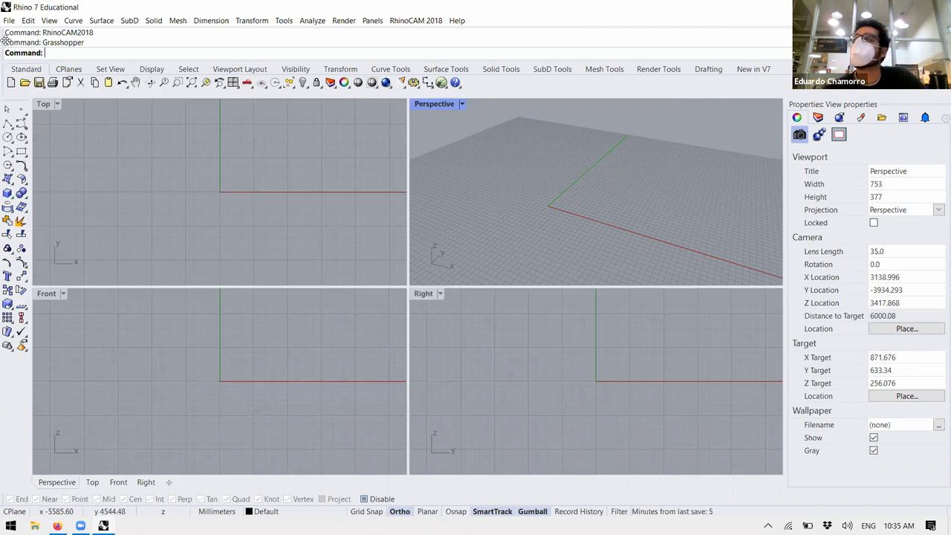
drag(5, 40, 30, 45)
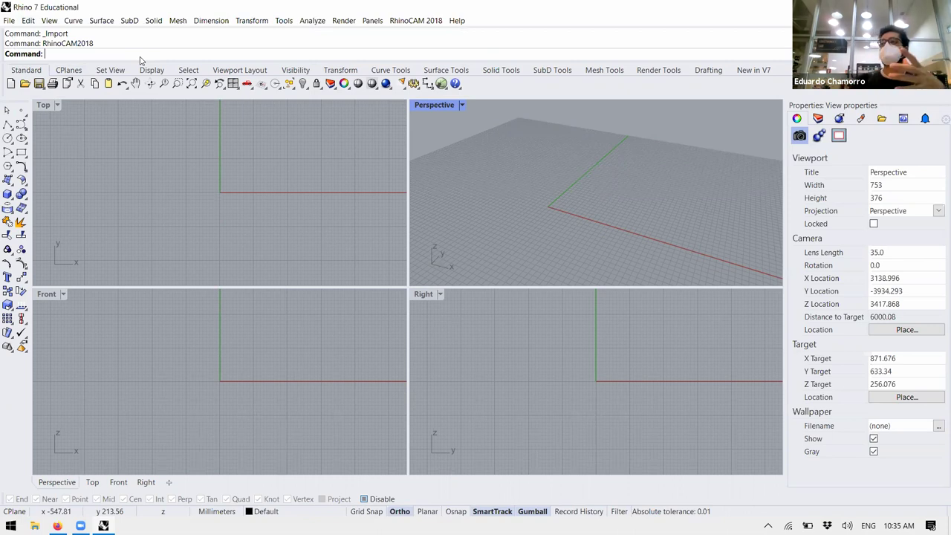
text(Rectangle)
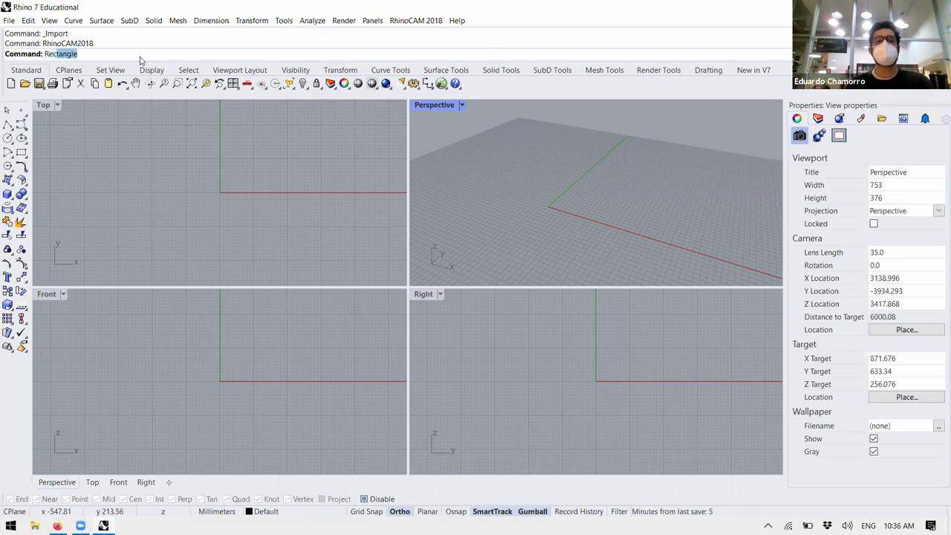
key(Escape)
click(155, 102)
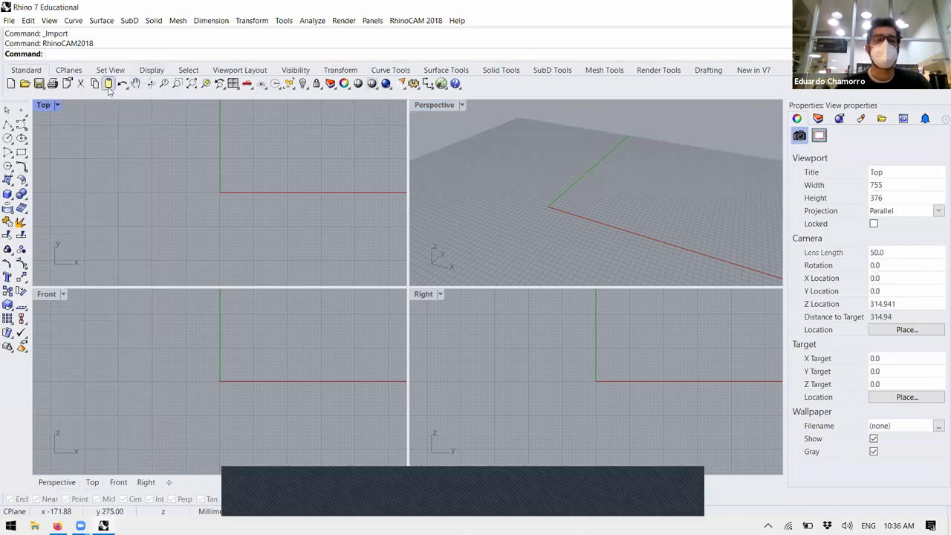
- Show the curve tools and draw a corner-to-corner rectangle freehand on the ground plane in the Perspective viewport
click(395, 71)
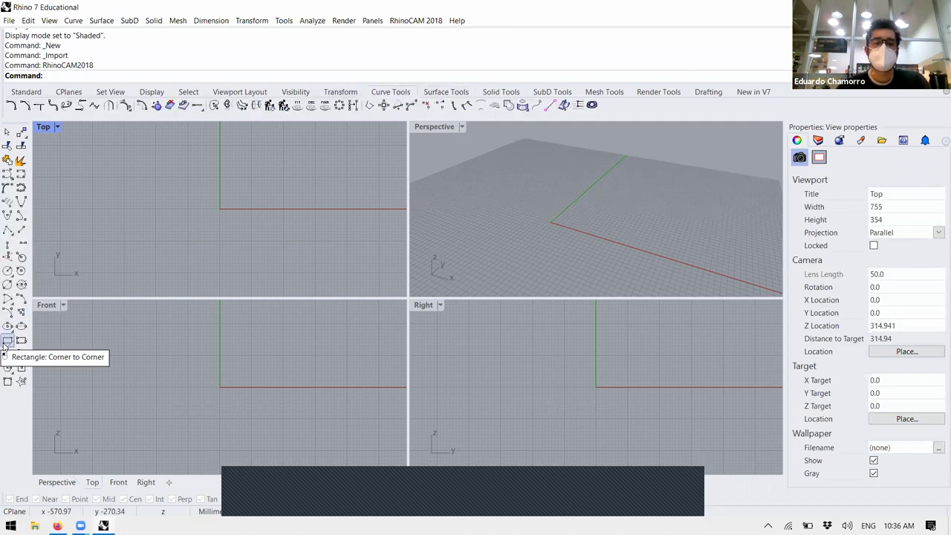
click(6, 341)
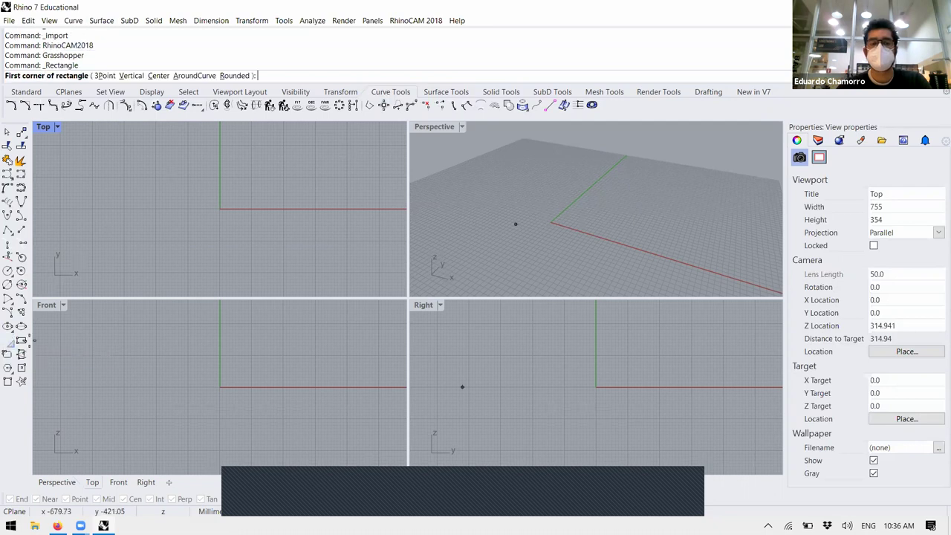
click(464, 195)
click(720, 187)
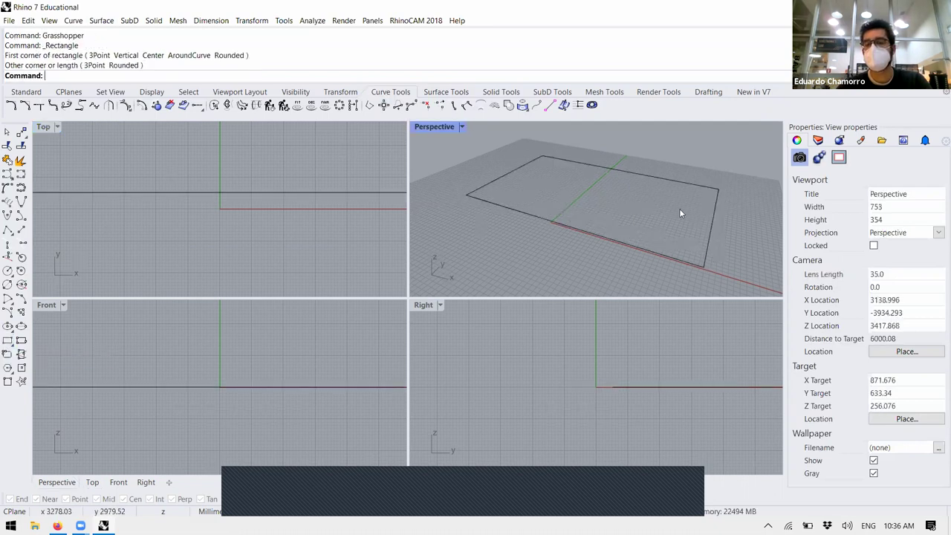
scroll(489, 236, down, 3)
shift+right_drag(489, 237, 524, 216)
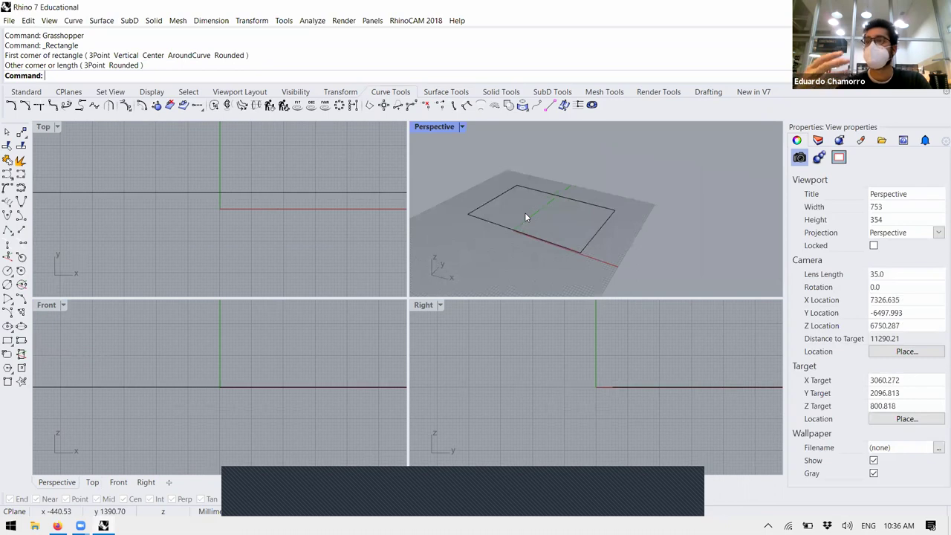
- Browse the command suggestions for "Rect" and start the Rectangle command from them
text(Rectangle)
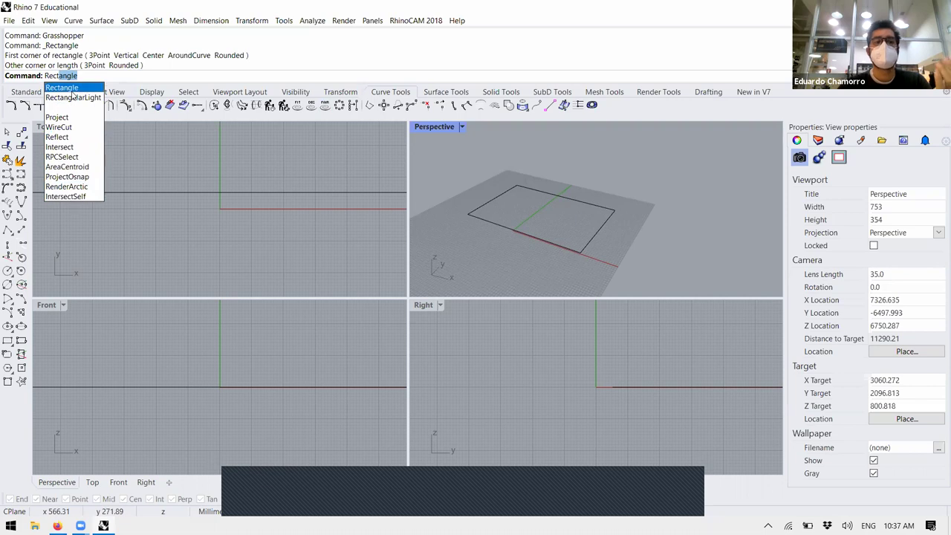
key(Down)
key(Down)
key(Down)
key(Down)
key(Down)
key(Down)
key(Down)
key(Down)
key(Down)
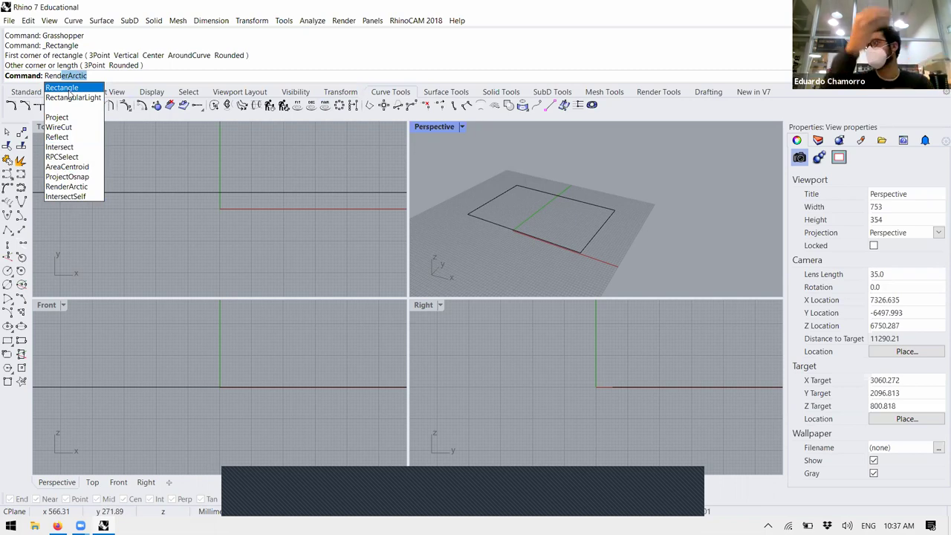
click(78, 90)
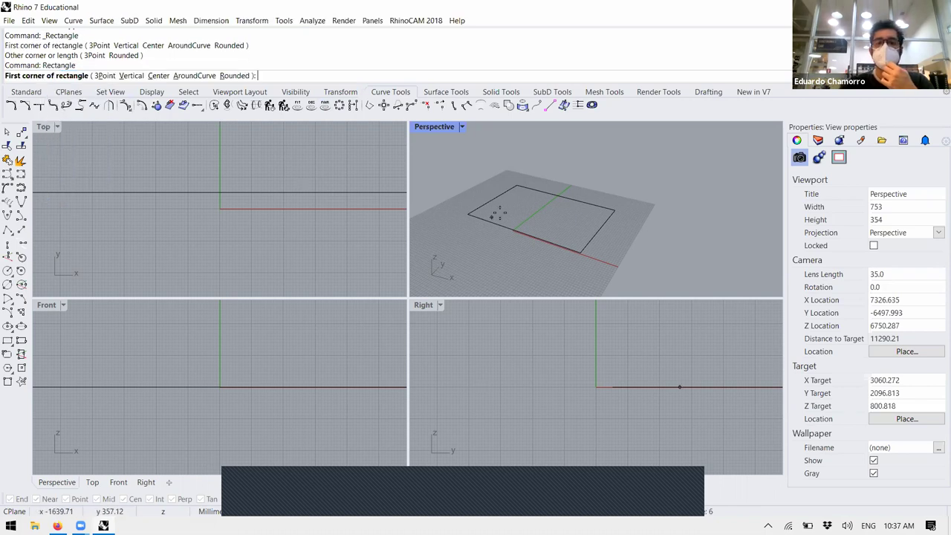
- Place the rectangle's first corner at the origin, 0,0,0
scroll(559, 206, up, 2)
scroll(536, 215, up, 1)
scroll(537, 212, down, 1)
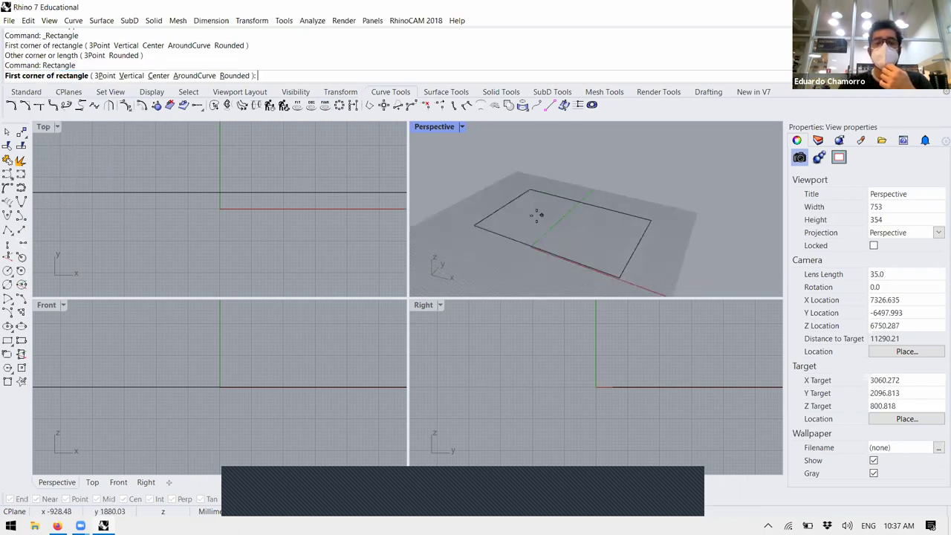
scroll(538, 215, up, 1)
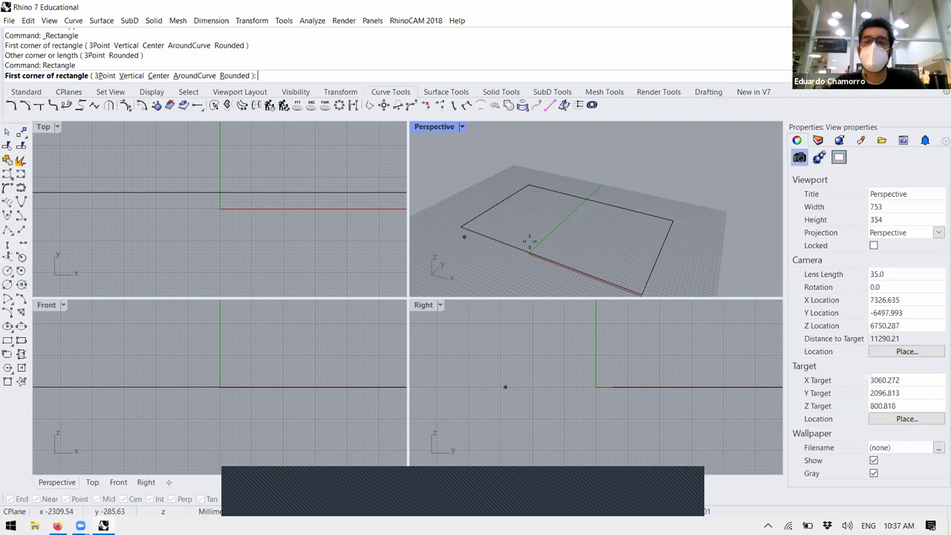
scroll(580, 216, down, 3)
scroll(526, 243, up, 2)
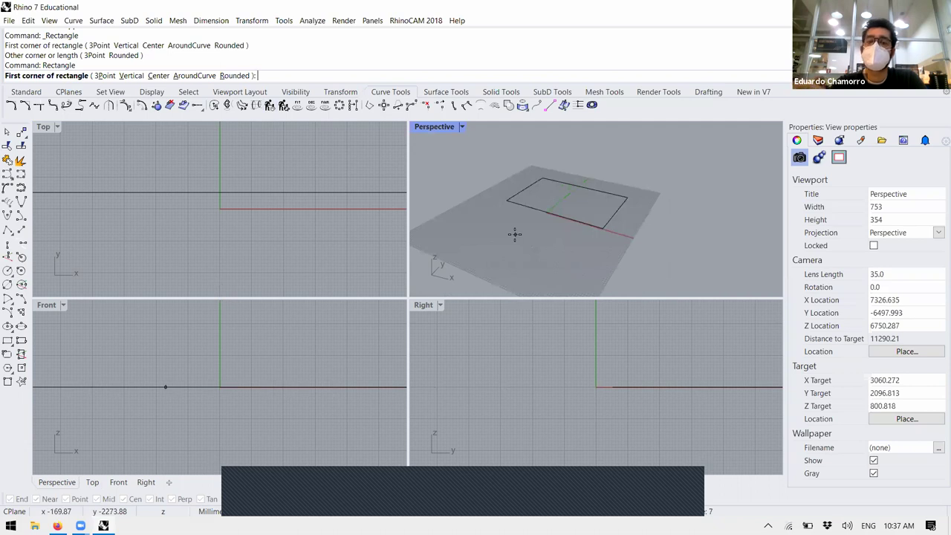
text(0,0)
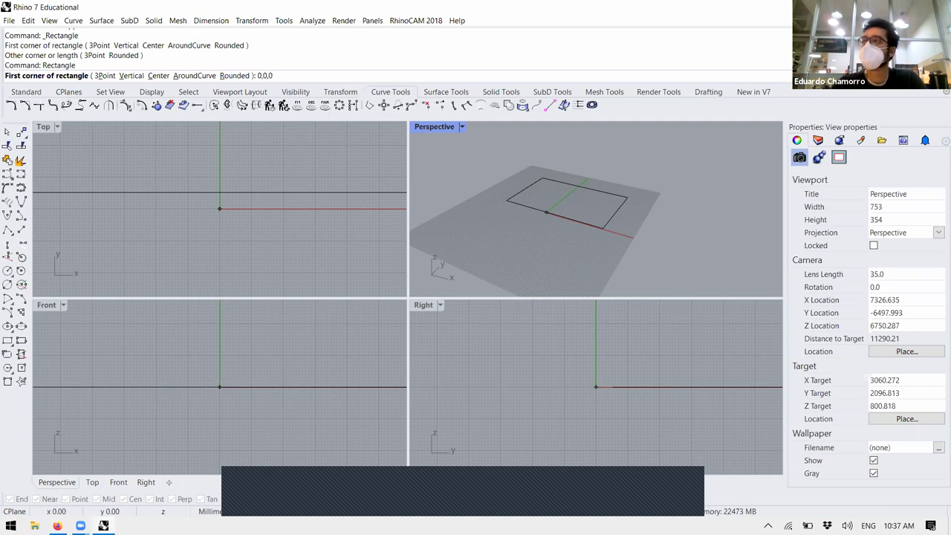
key(Return)
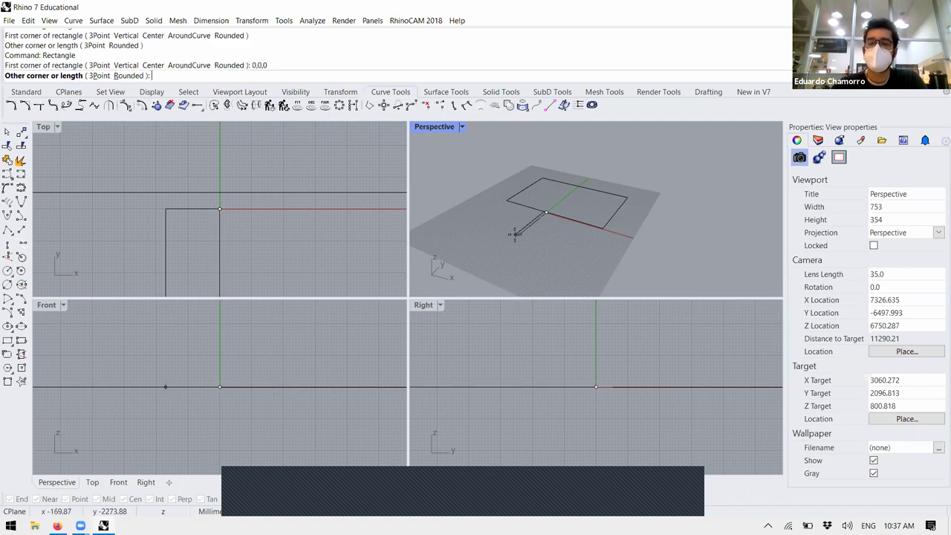
- Try the coordinates 20,20 for the corner opposite the rectangle's origin corner
scroll(550, 186, up, 2)
scroll(550, 186, up, 5)
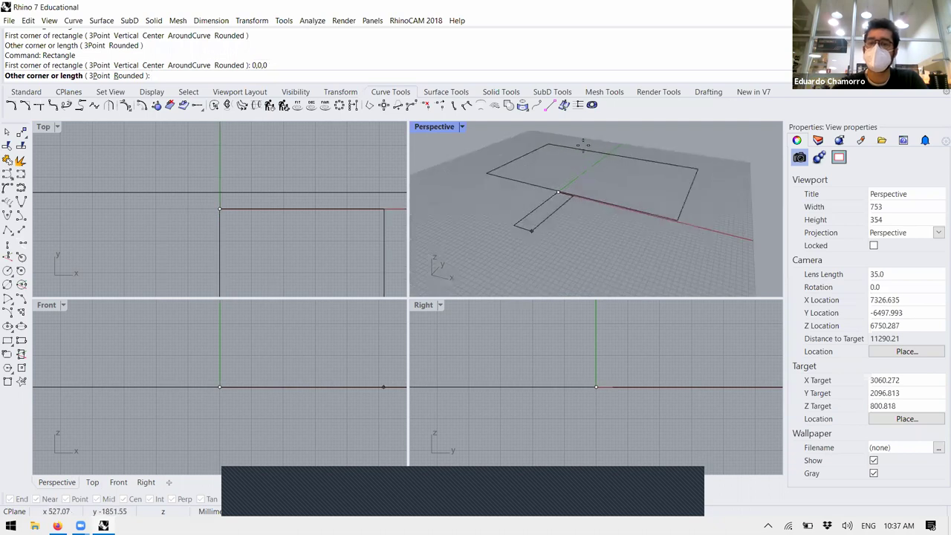
scroll(558, 234, down, 8)
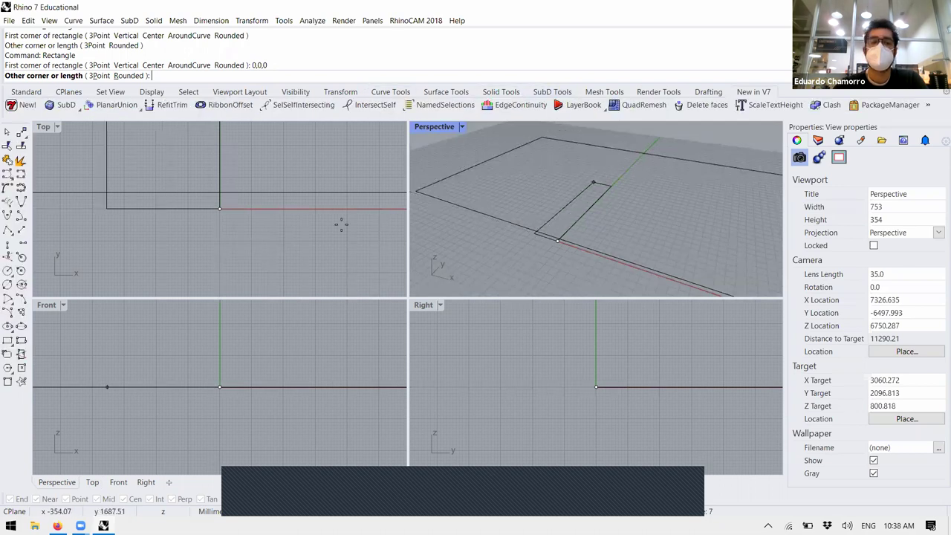
scroll(567, 223, down, 5)
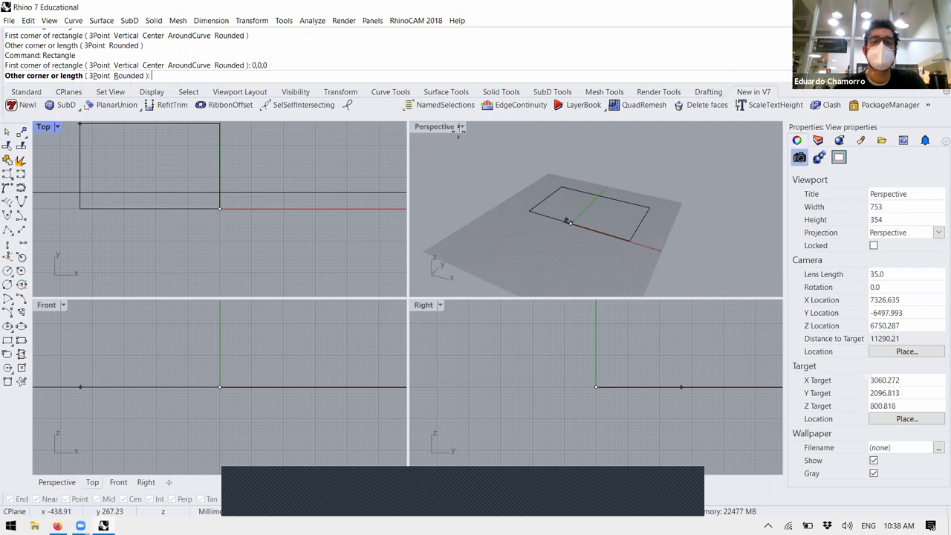
scroll(587, 237, up, 5)
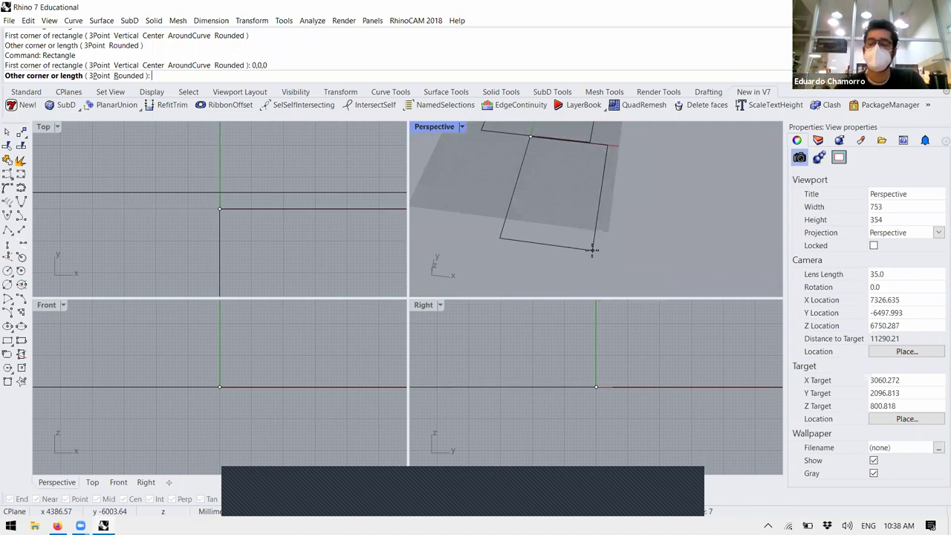
text(20,20)
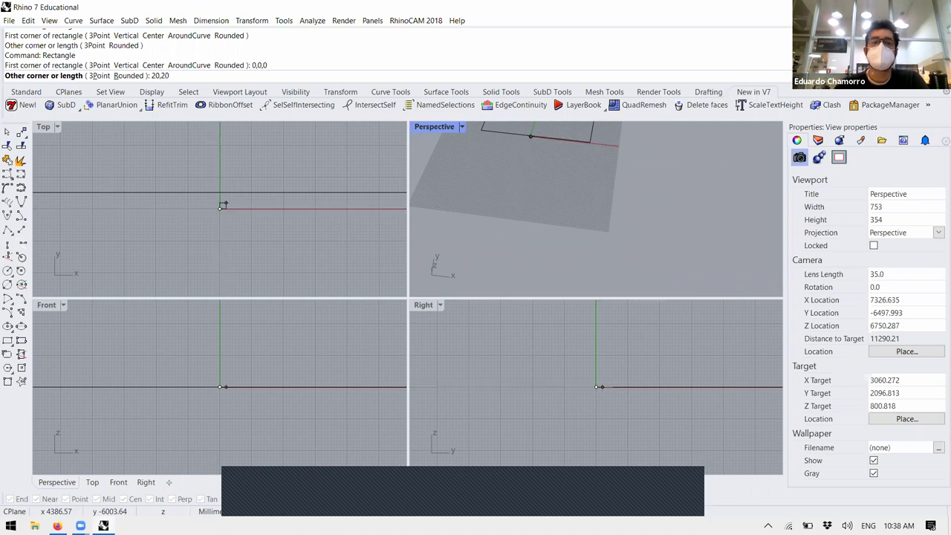
right_drag(578, 244, 615, 172)
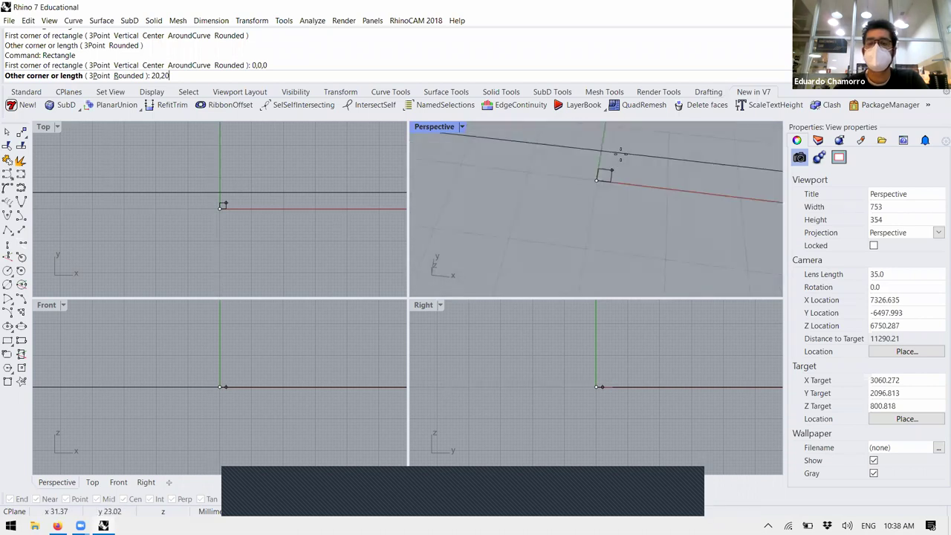
key(BackSpace)
key(BackSpace)
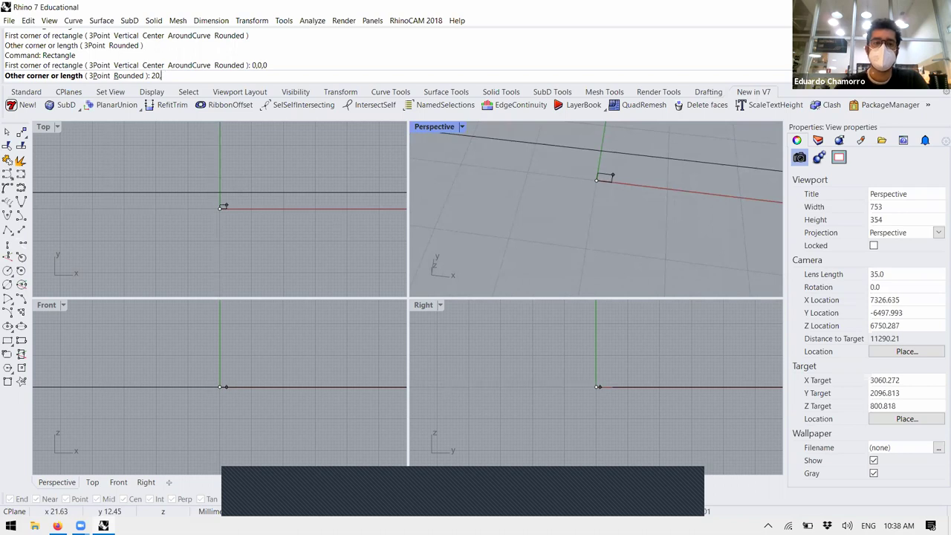
- Complete the rectangle at the origin with a length of 200 mm and a width of 500 mm
text(50)
key(BackSpace)
key(BackSpace)
key(BackSpace)
text(0)
key(Return)
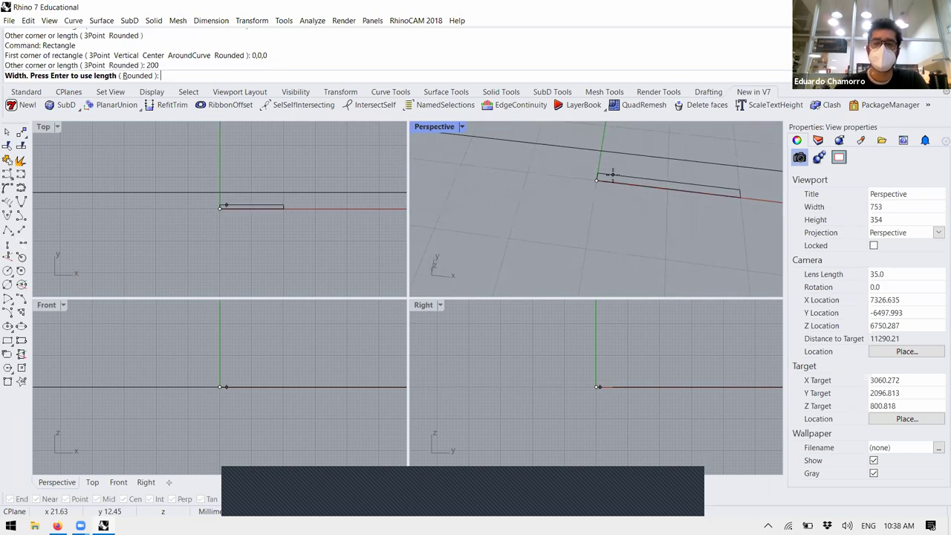
scroll(570, 223, down, 5)
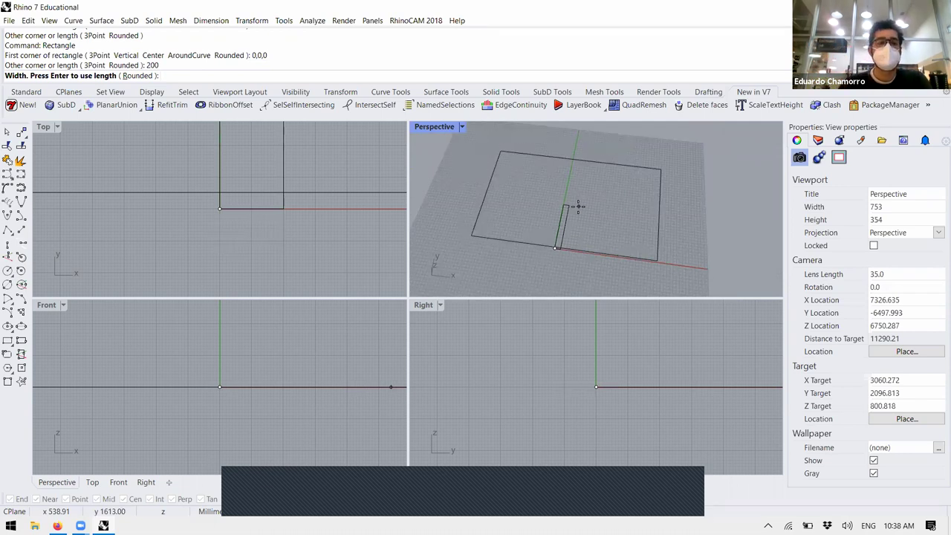
text(500)
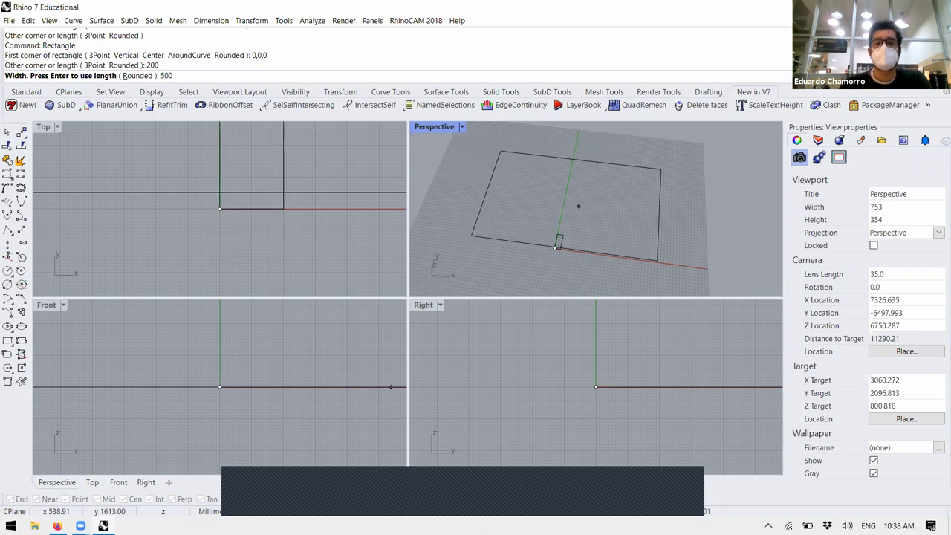
key(Return)
- Select all curves in the model and delete them
scroll(565, 179, up, 5)
scroll(557, 197, down, 3)
key(ctrl+a)
key(Delete)
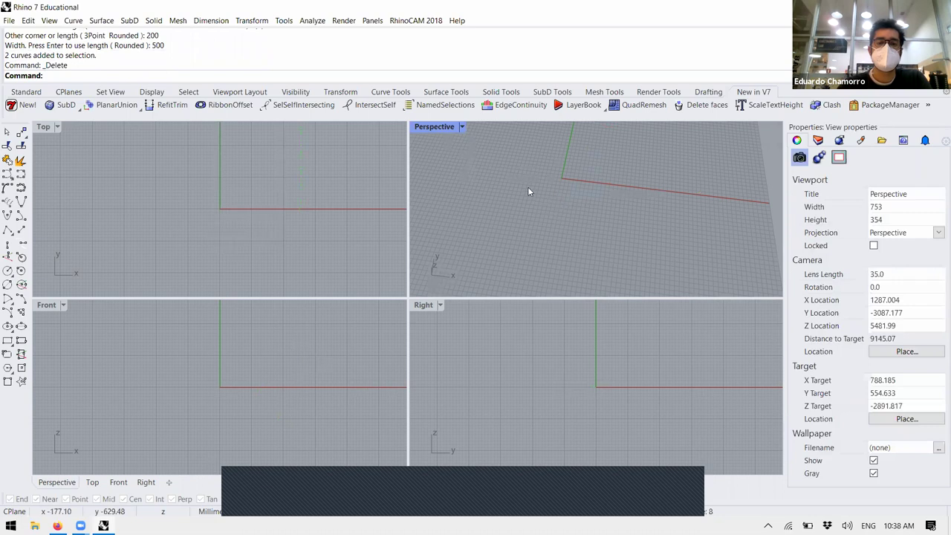
- Start a new rectangle and place its first corner freehand near the grid's front edge in the Perspective viewport
scroll(520, 214, down, 4)
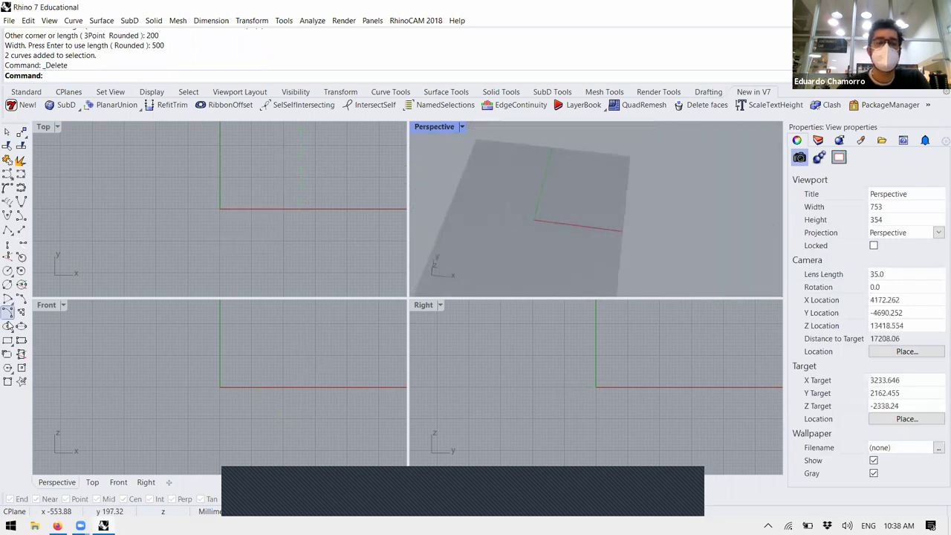
click(7, 341)
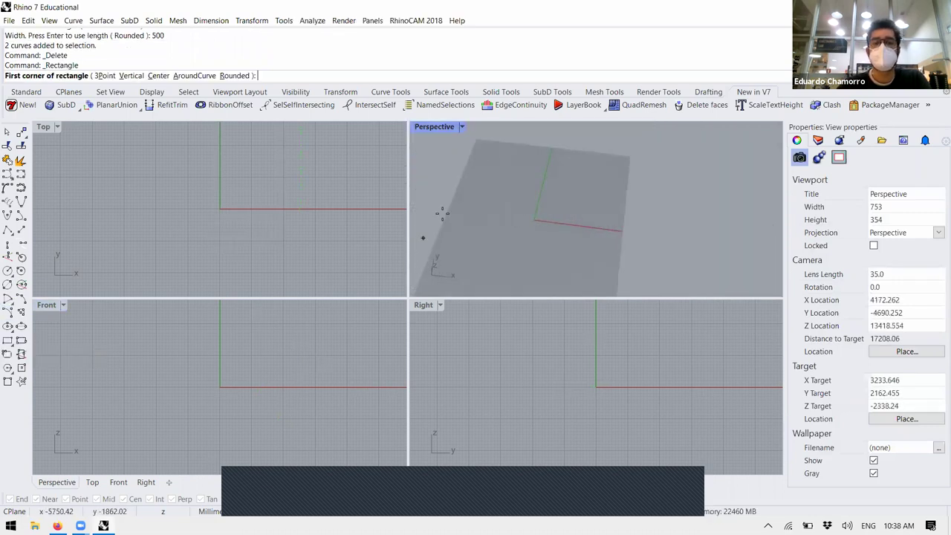
click(472, 264)
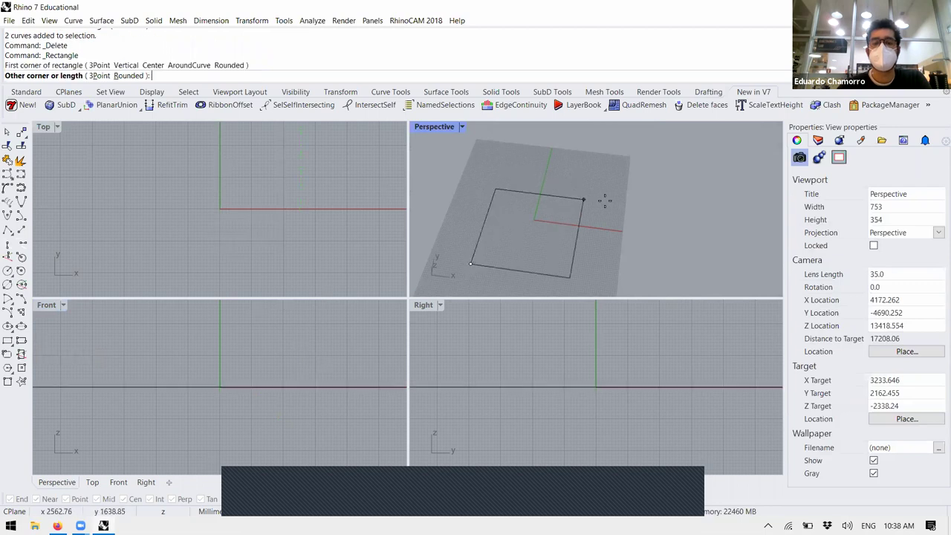
- Try the coordinates 0,0,0 for the new rectangle's opposite corner
text(0,0)
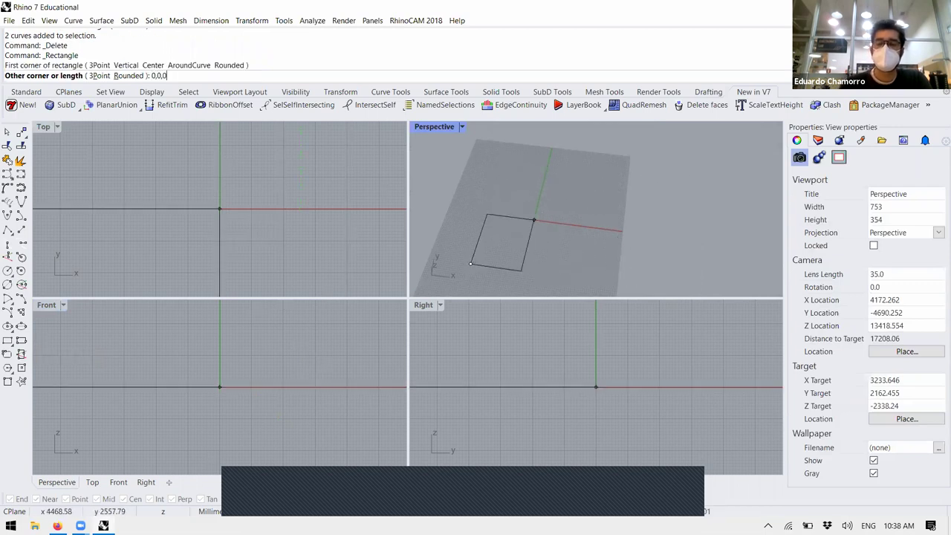
text(,0)
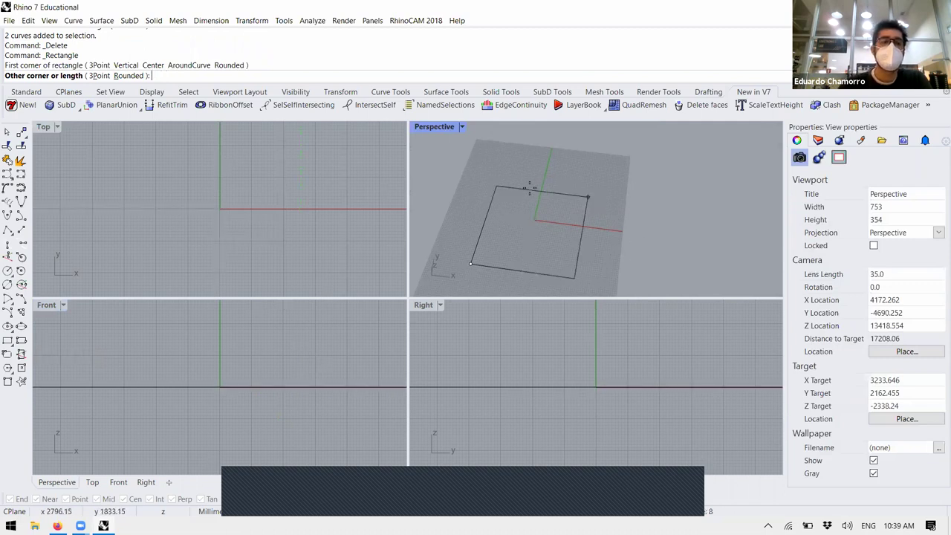
key(BackSpace)
key(BackSpace)
key(BackSpace)
key(BackSpace)
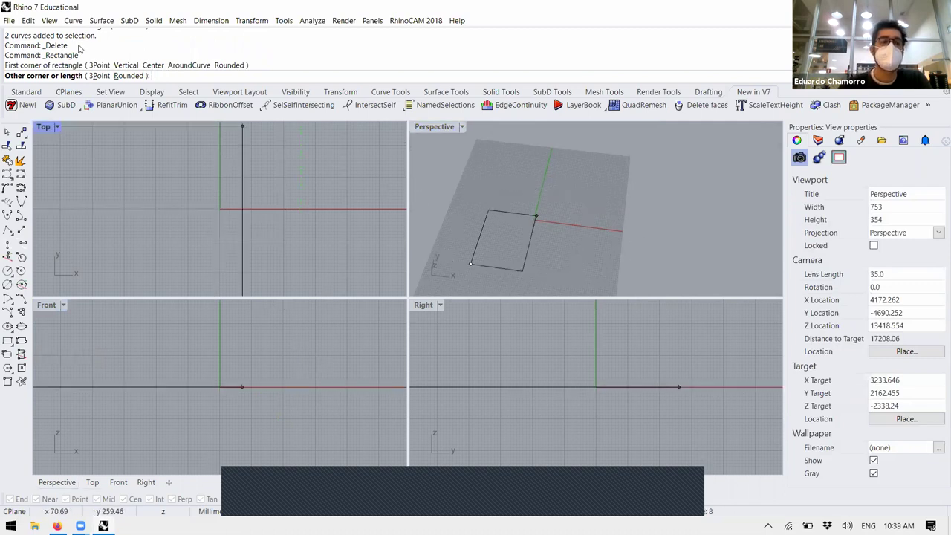
- Finish the rectangle with the 3Point option, placing the edge end and the width freehand beyond the grid in the Perspective viewport
click(97, 76)
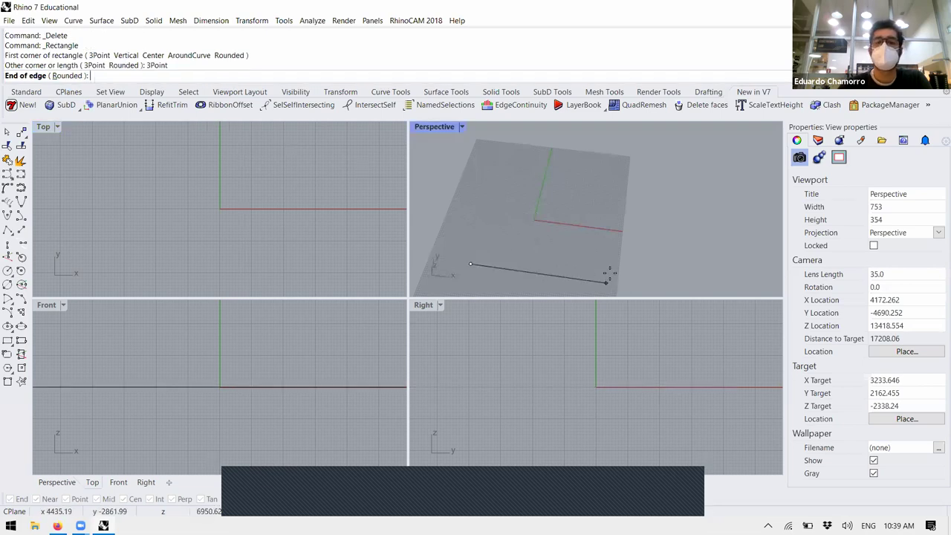
scroll(632, 230, down, 3)
click(703, 259)
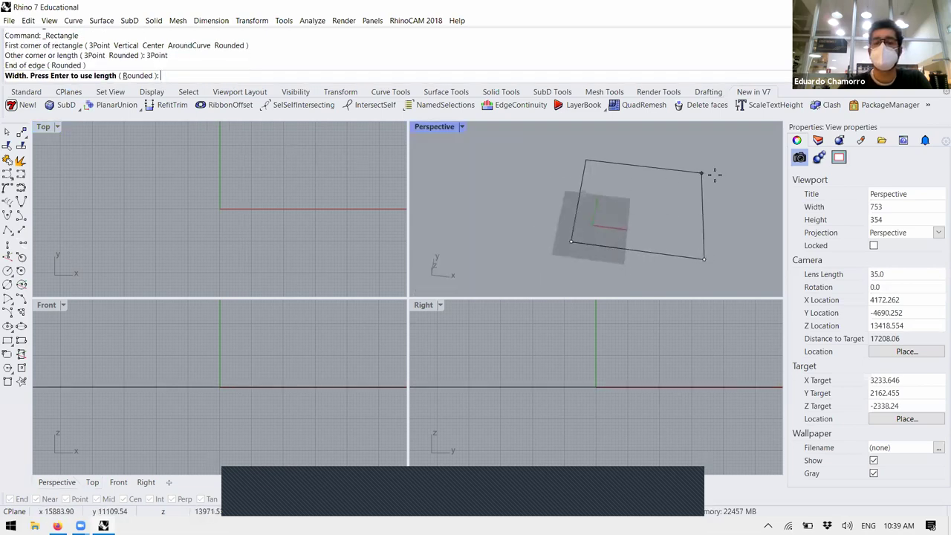
click(700, 148)
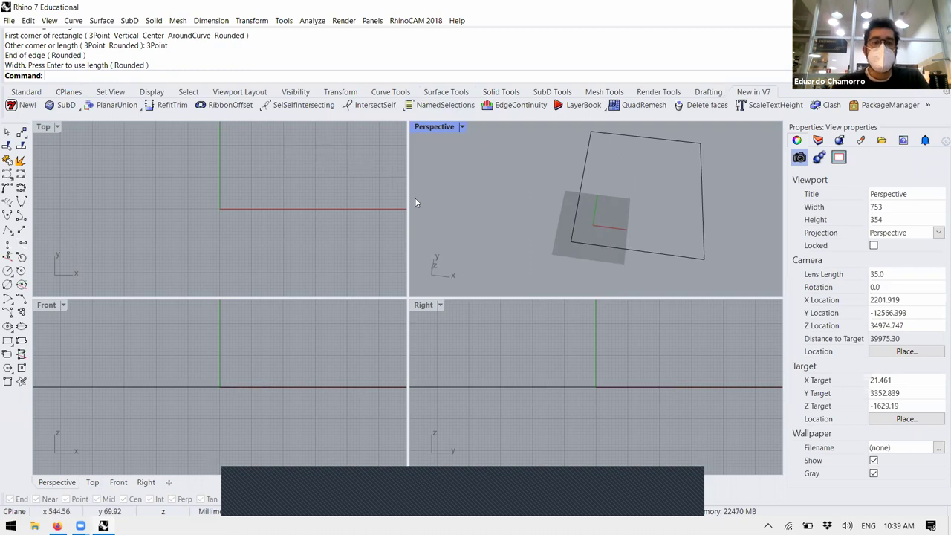
- Examine the rectangle and its grid plane in the Perspective, Top, Front and Right viewports
scroll(522, 234, down, 4)
scroll(507, 243, up, 3)
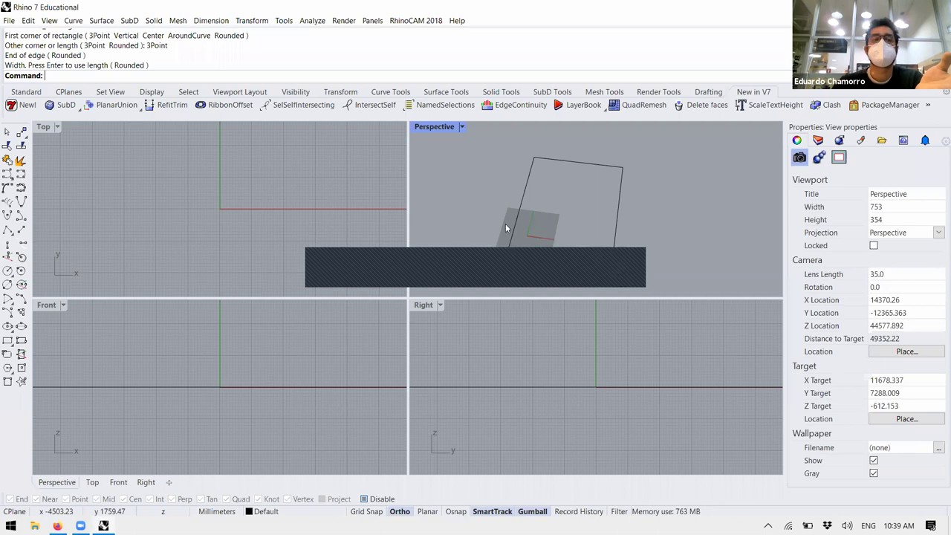
scroll(268, 210, down, 5)
scroll(226, 213, down, 3)
scroll(570, 192, up, 2)
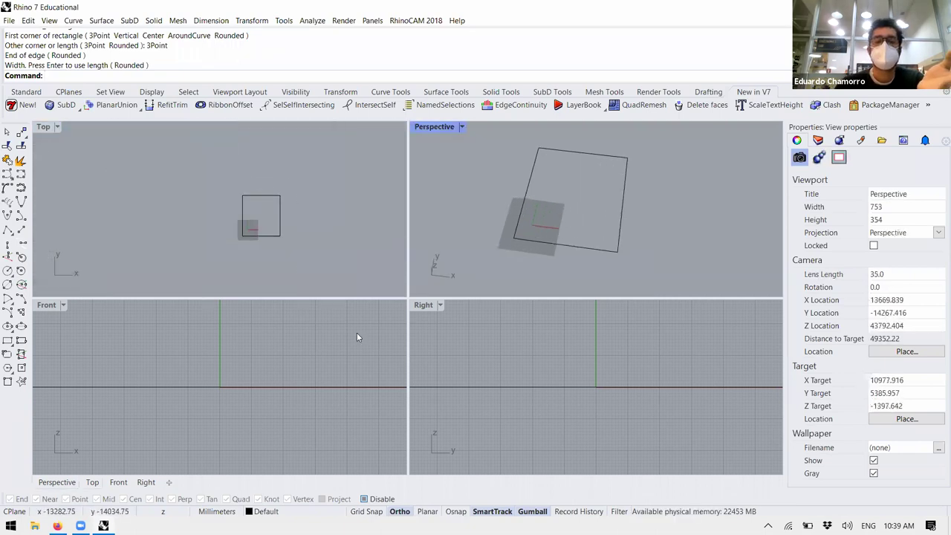
scroll(288, 367, down, 5)
scroll(557, 374, down, 4)
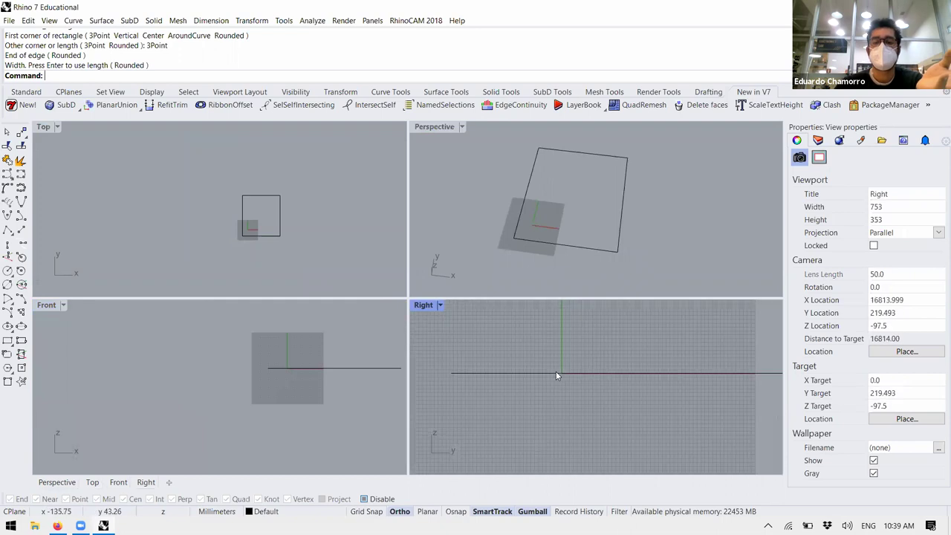
scroll(577, 372, down, 4)
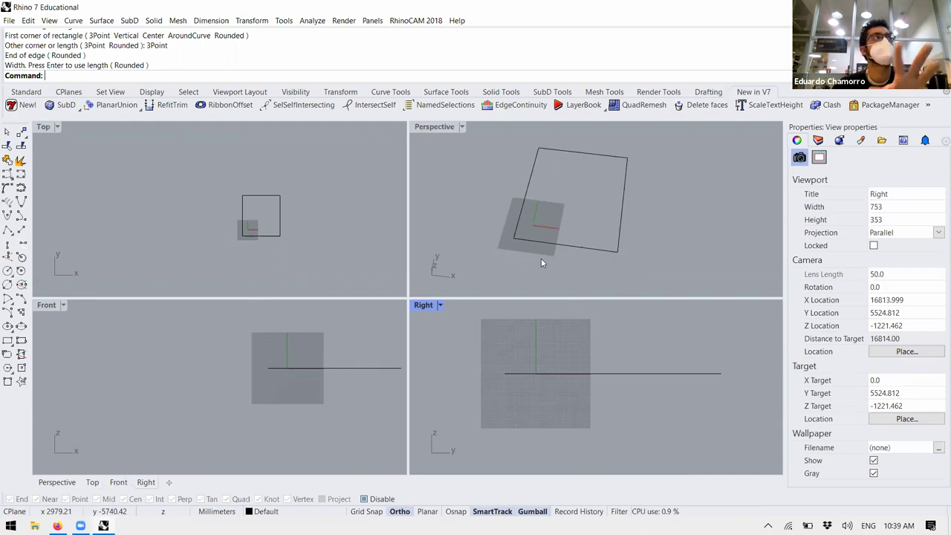
- Maximize the Perspective viewport, restore the four-viewport layout, and compare the rectangle in the Top and Perspective views
double_click(439, 128)
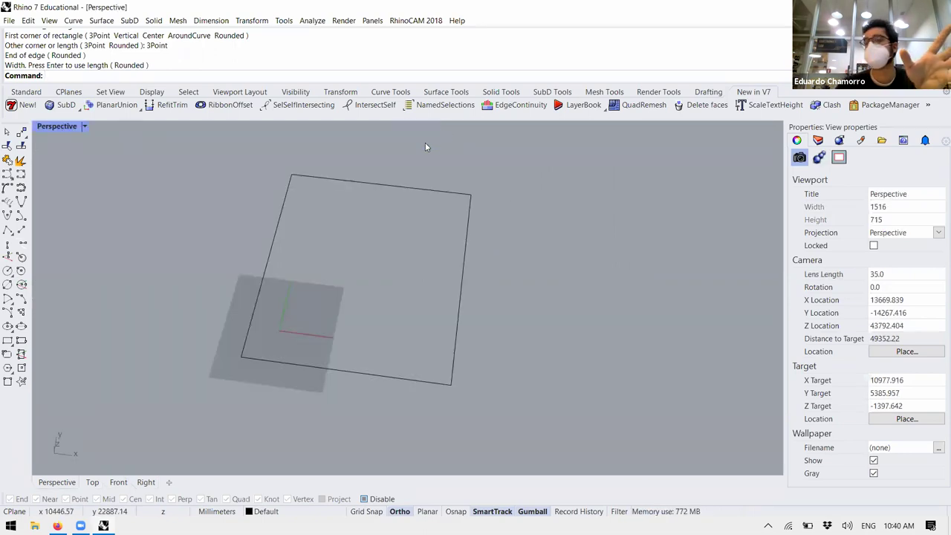
double_click(57, 127)
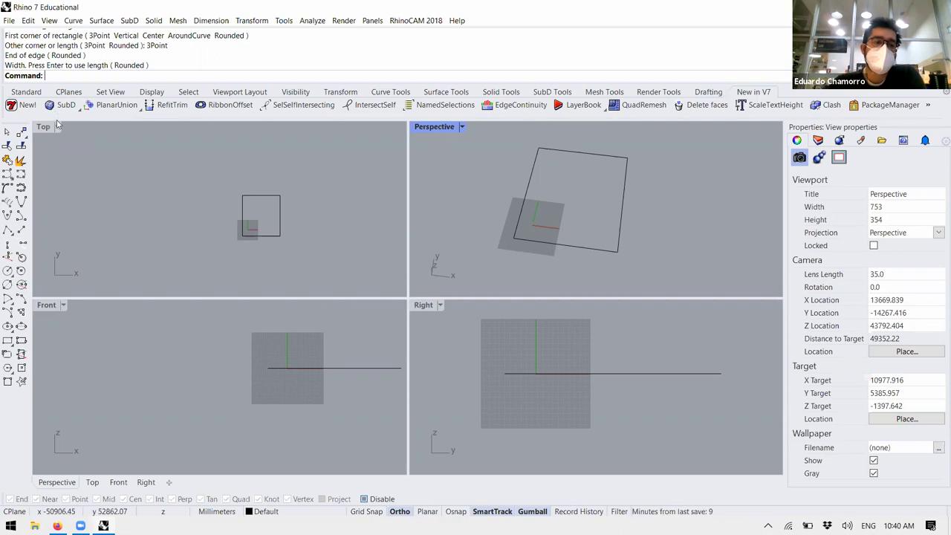
right_drag(269, 236, 301, 231)
right_drag(521, 234, 536, 219)
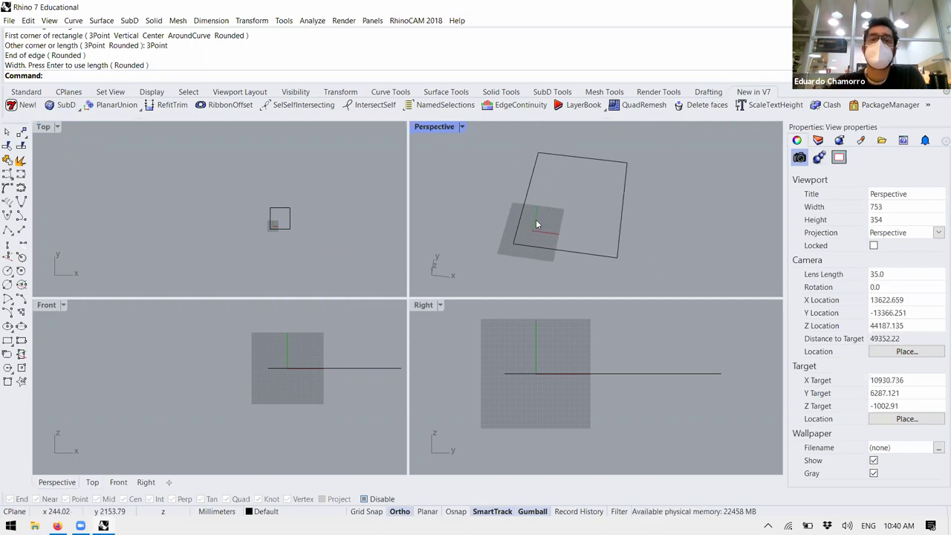
- Draw a solid box freehand in the Perspective viewport, with its base starting inside the rectangle and extending past its edge
click(504, 92)
right_drag(550, 186, 557, 229)
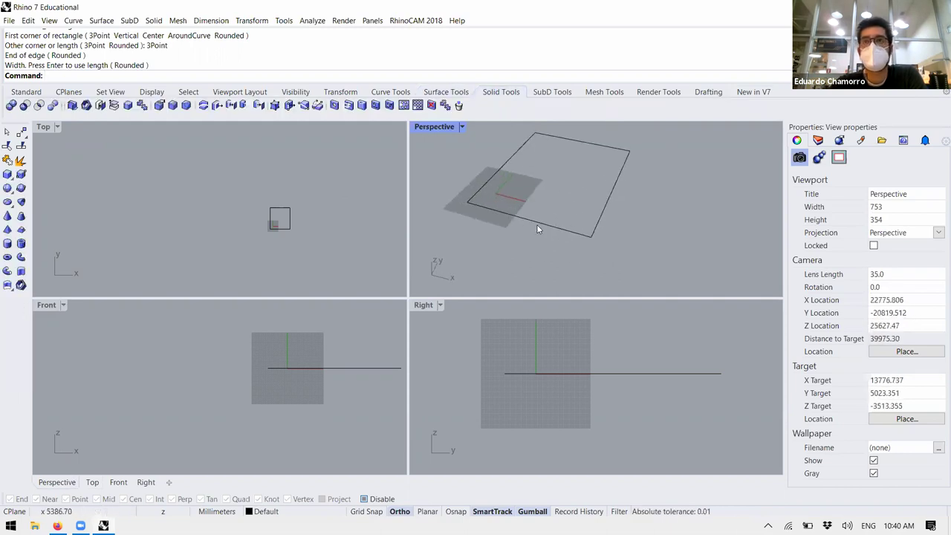
scroll(549, 240, down, 1)
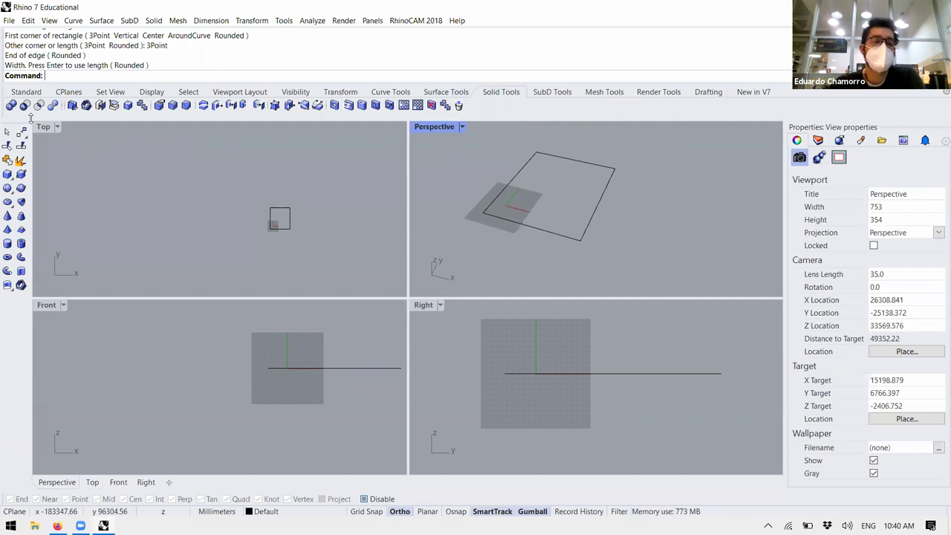
click(7, 176)
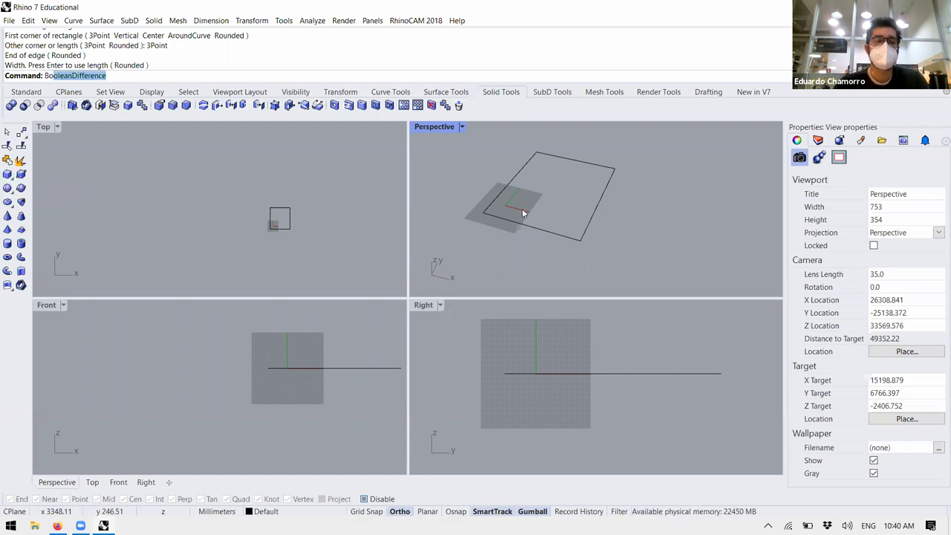
key(Return)
click(538, 193)
click(637, 181)
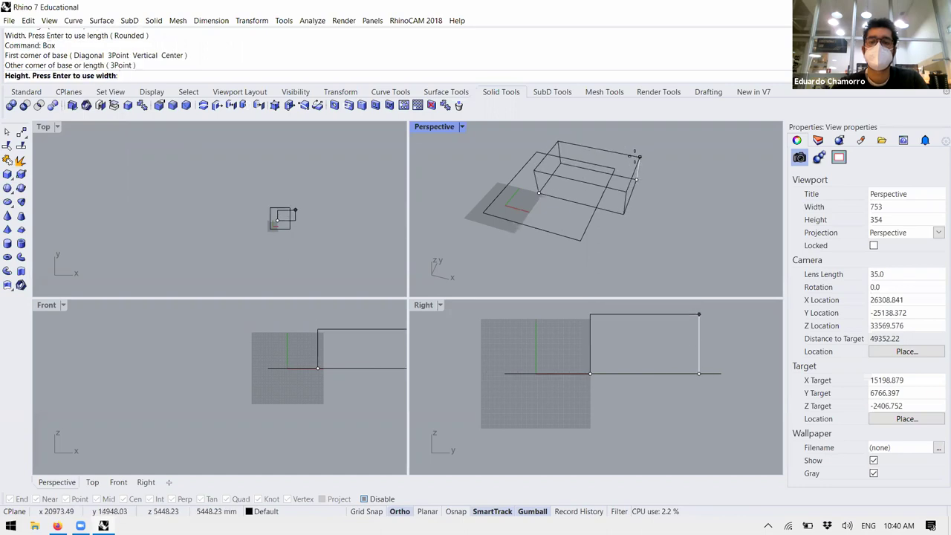
click(624, 150)
- Frame the whole box in the Perspective, Top, Front and Right viewports to compare its projections
shift+right_drag(624, 150, 598, 214)
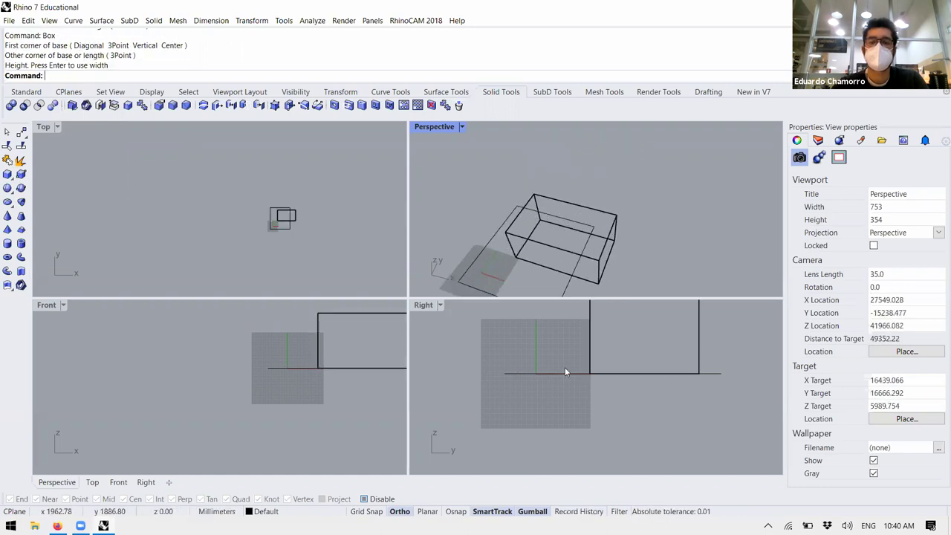
scroll(577, 377, down, 5)
scroll(577, 377, up, 1)
scroll(293, 378, down, 2)
scroll(281, 221, up, 3)
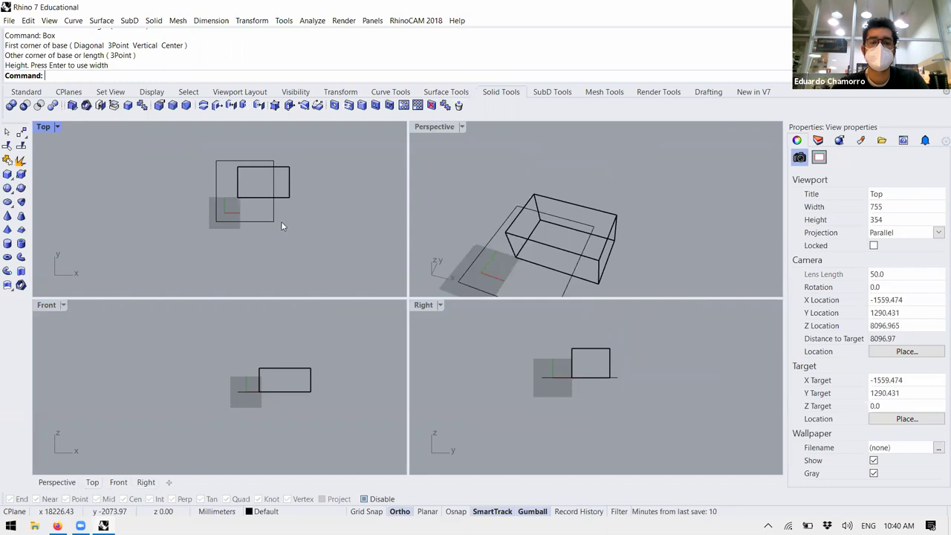
scroll(593, 176, down, 2)
scroll(573, 233, up, 2)
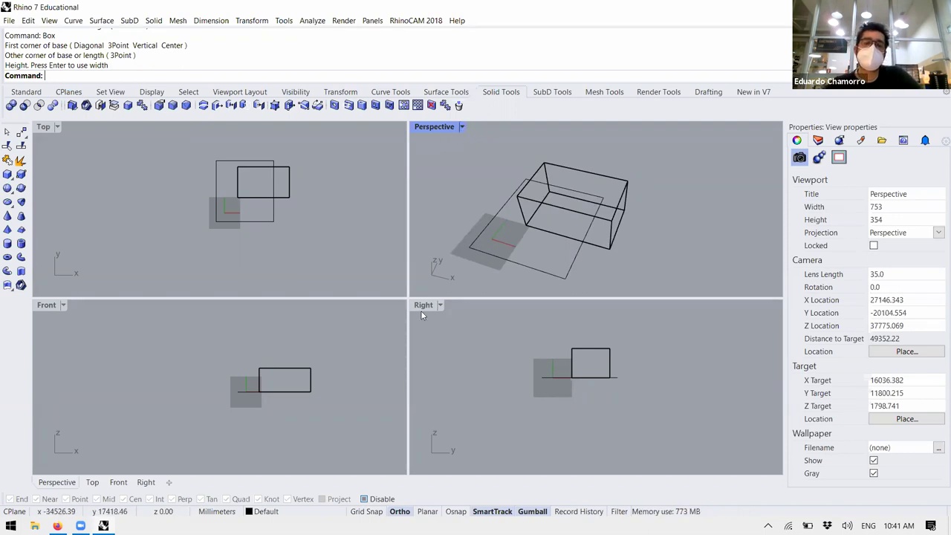
- Show the box in the Perspective viewport in Shaded display mode and in Rendered display mode
click(462, 128)
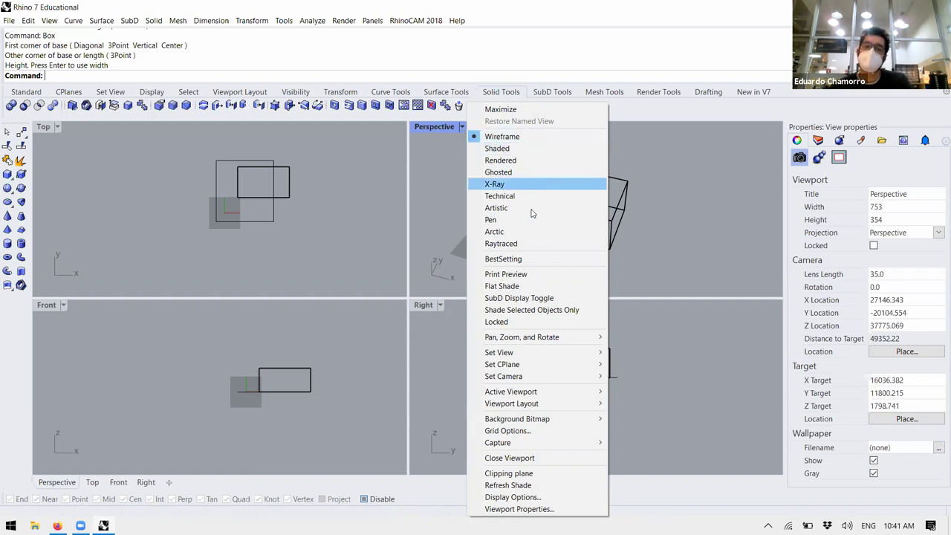
click(533, 148)
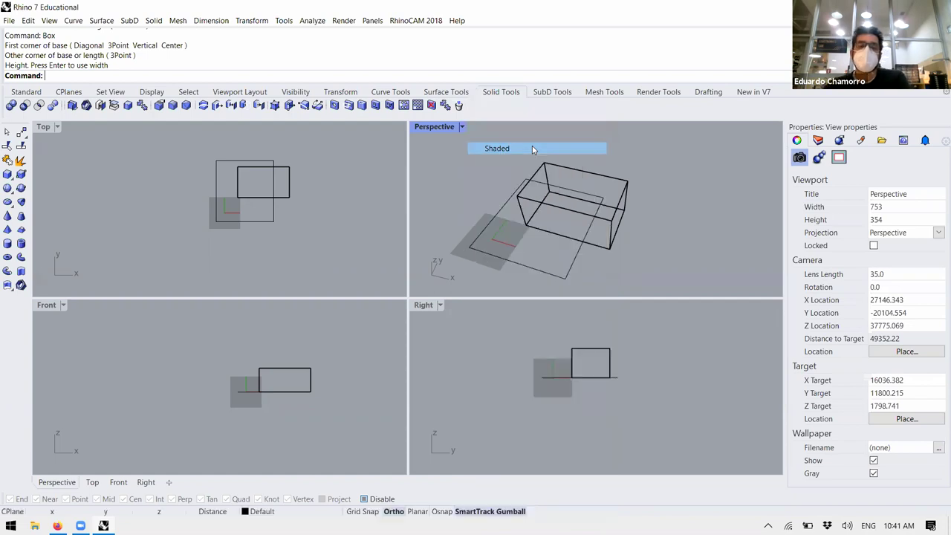
mouse_move(595, 197)
right_down()
mouse_move(563, 188)
mouse_move(489, 196)
mouse_move(520, 182)
mouse_move(757, 170)
mouse_move(691, 228)
mouse_move(624, 245)
mouse_move(559, 244)
mouse_move(574, 195)
mouse_move(596, 231)
mouse_move(584, 240)
mouse_move(589, 133)
mouse_move(573, 219)
mouse_move(569, 202)
mouse_move(538, 212)
mouse_move(569, 220)
mouse_move(573, 185)
mouse_move(585, 236)
mouse_move(570, 191)
mouse_move(583, 216)
mouse_move(590, 197)
mouse_move(587, 215)
mouse_move(574, 199)
right_up()
scroll(575, 215, down, 3)
scroll(585, 214, up, 3)
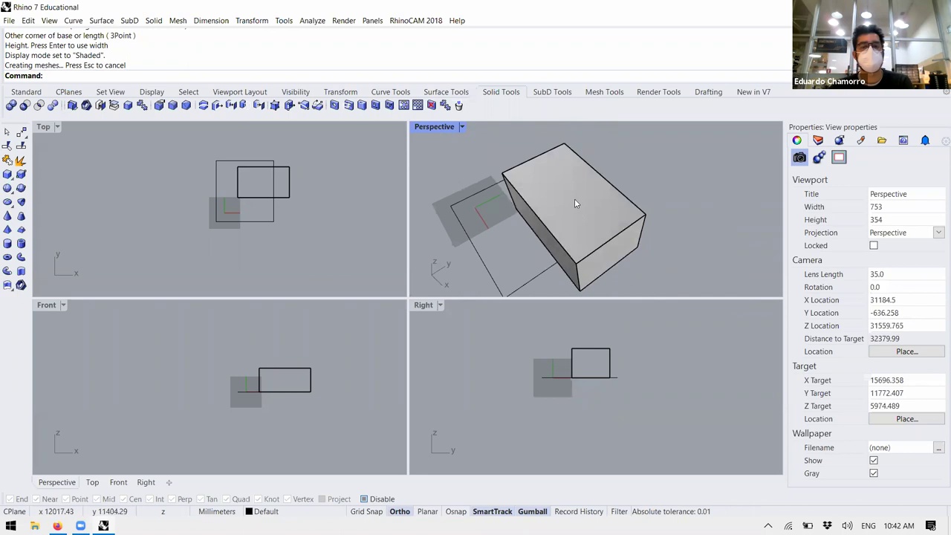
click(461, 127)
click(507, 160)
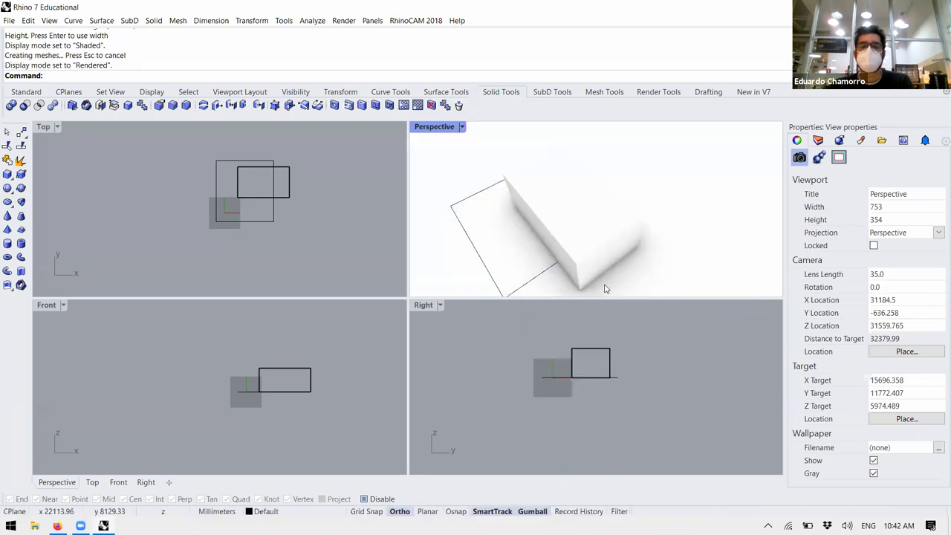
right_drag(649, 272, 661, 219)
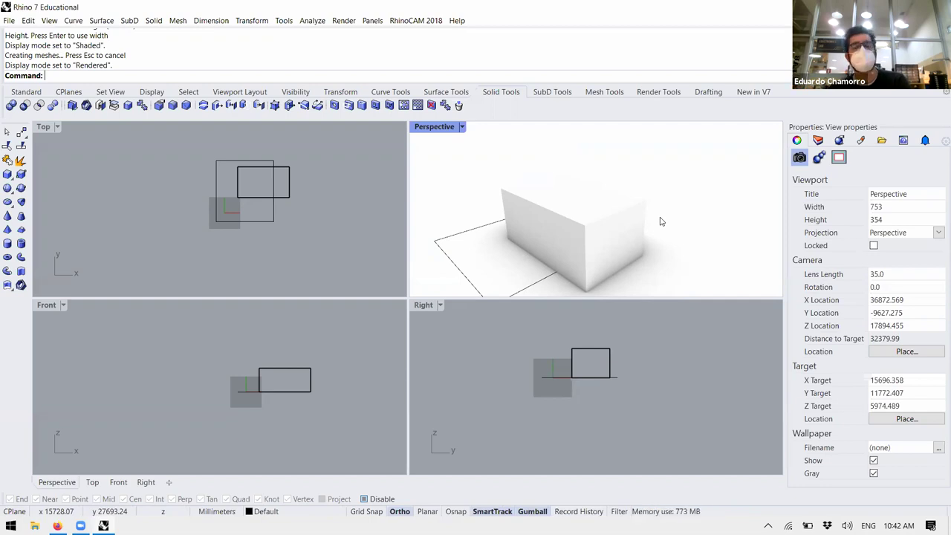
- Switch the Perspective viewport to Ghosted display mode and on to X-Ray to see through the box
click(462, 127)
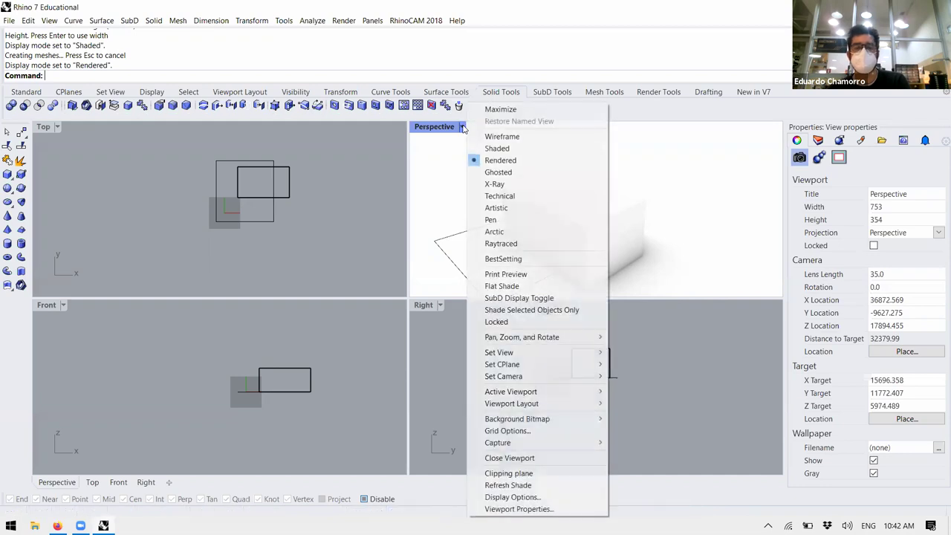
click(517, 174)
right_drag(580, 268, 606, 271)
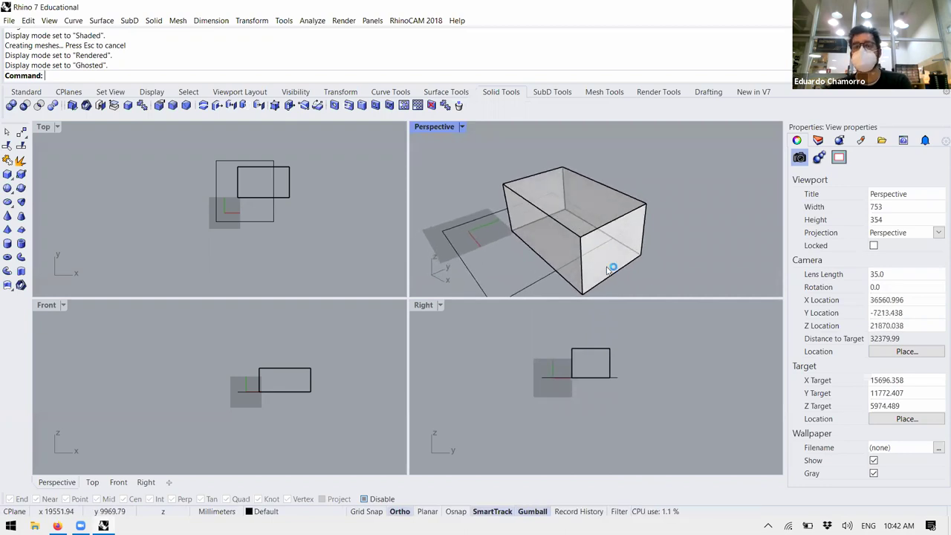
click(462, 127)
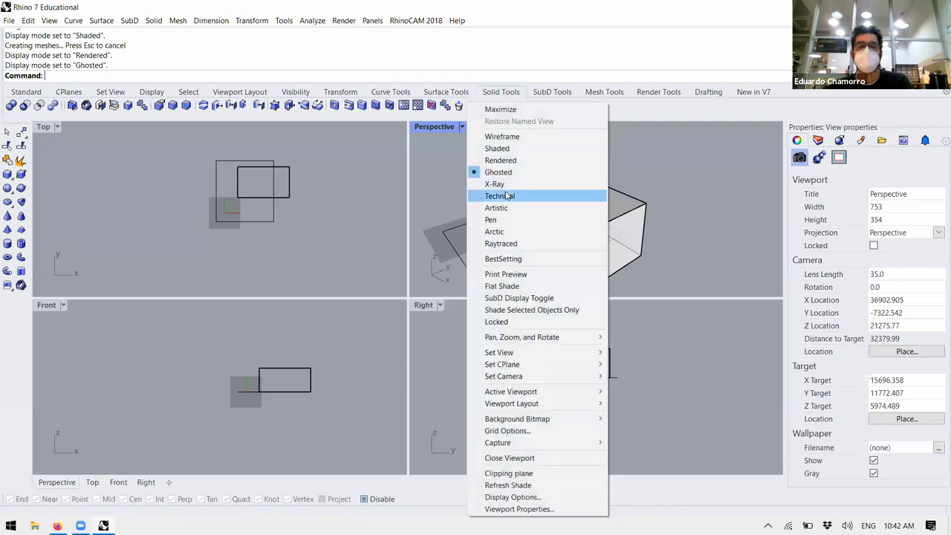
click(495, 183)
right_drag(587, 266, 632, 291)
- Switch the Perspective viewport to Technical display mode and inspect the box's hidden edges
click(462, 127)
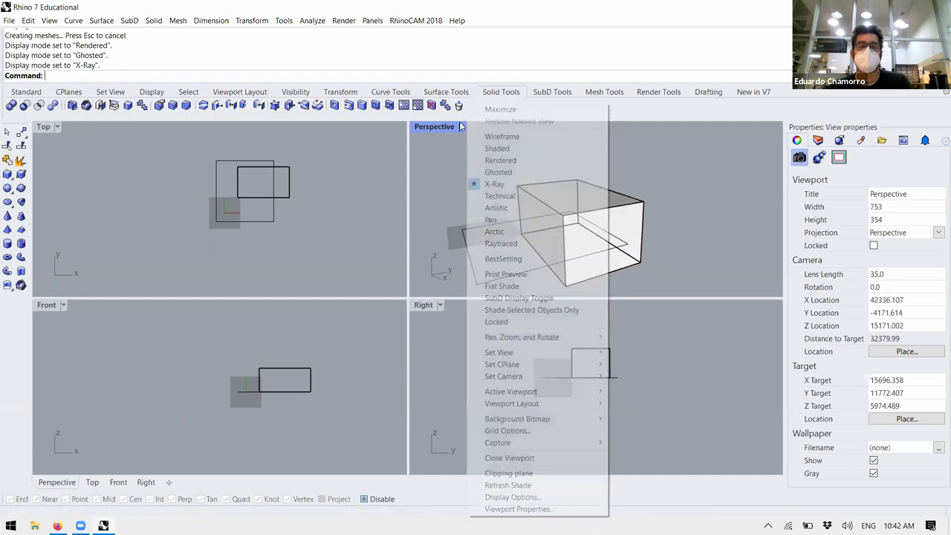
click(506, 196)
right_drag(510, 205, 588, 274)
scroll(588, 269, up, 3)
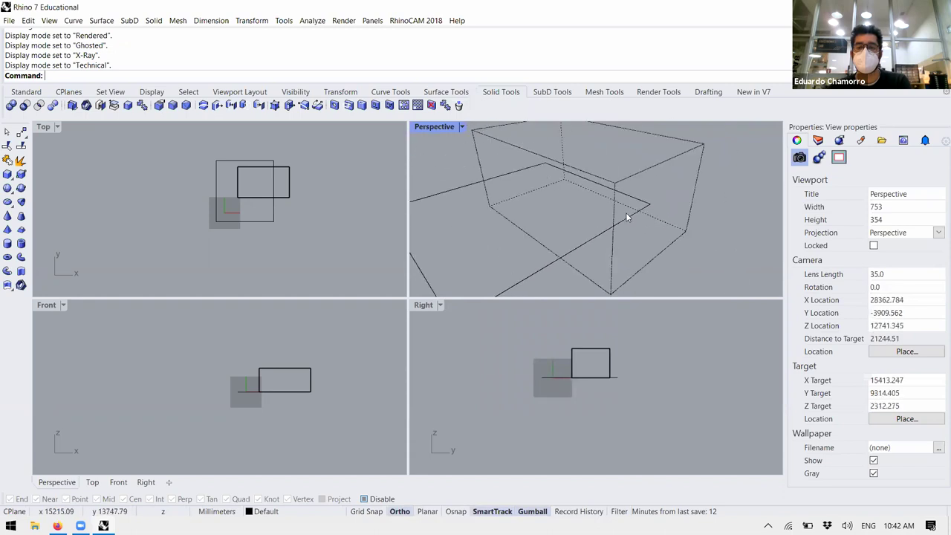
right_drag(554, 187, 446, 140)
- Set the Perspective viewport's display mode to Artistic and view the box from near and far
click(462, 127)
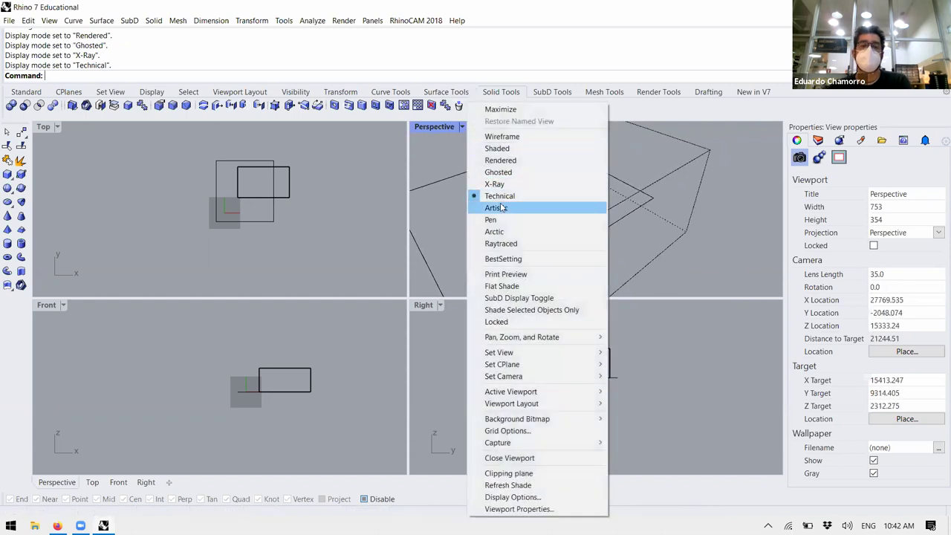
click(513, 206)
scroll(554, 237, down, 5)
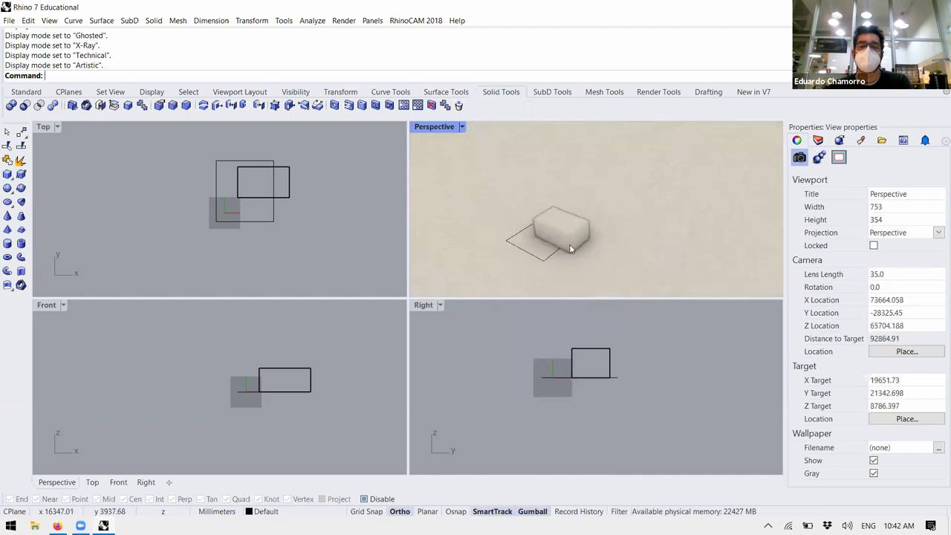
scroll(569, 244, up, 5)
right_drag(556, 234, 491, 156)
- Change the Perspective viewport's display mode to Pen and view the whole box
click(462, 127)
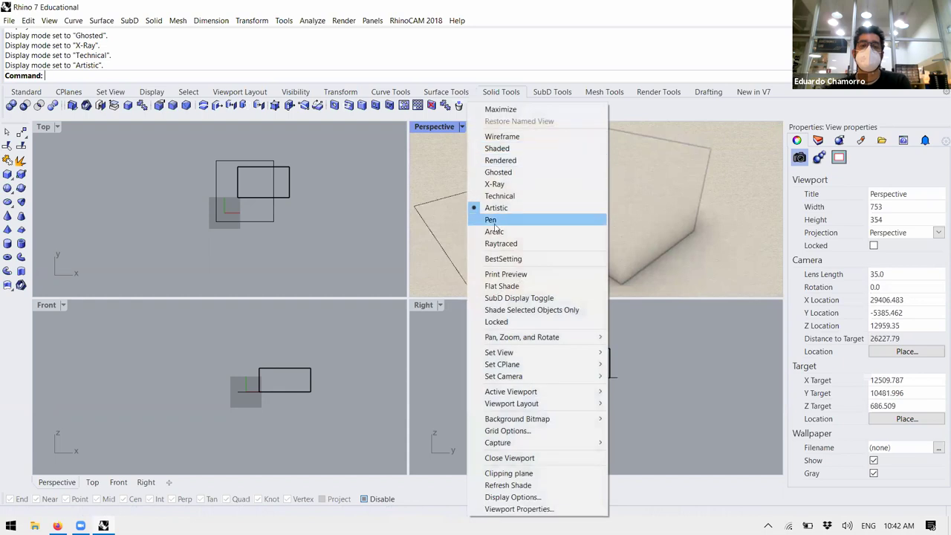
click(496, 220)
scroll(563, 232, down, 4)
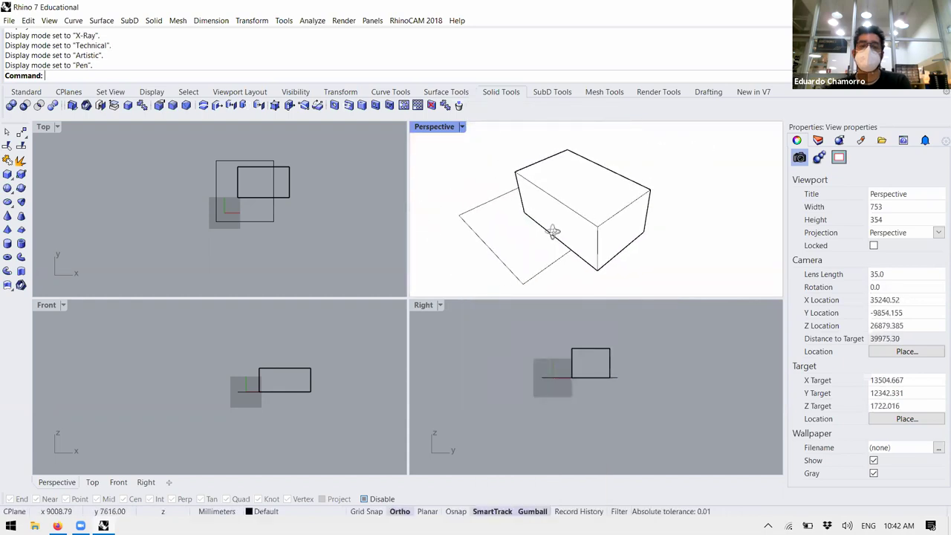
- Set the Perspective viewport to Arctic display mode and examine the box's soft shadows from several angles
click(462, 128)
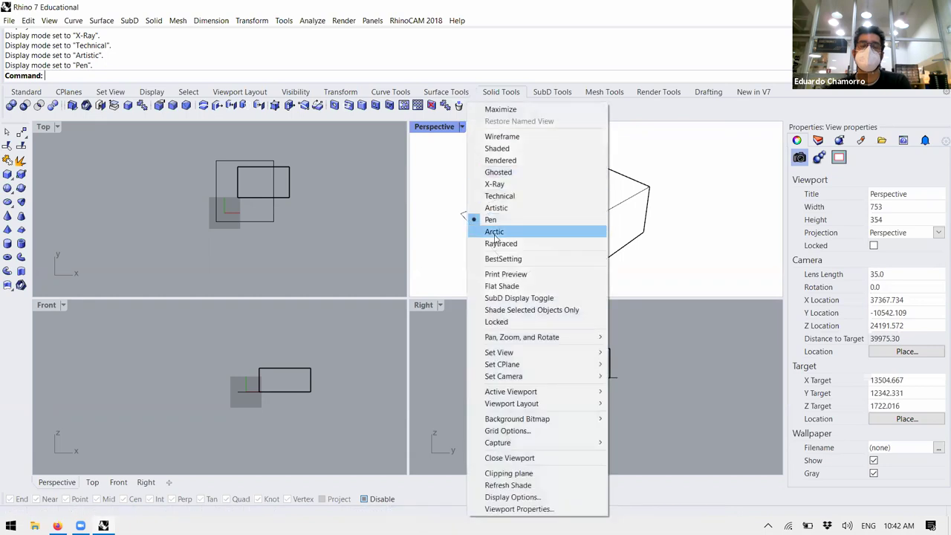
click(494, 229)
mouse_move(591, 249)
right_down()
mouse_move(578, 257)
mouse_move(642, 272)
mouse_move(603, 241)
mouse_move(614, 223)
mouse_move(599, 238)
right_up()
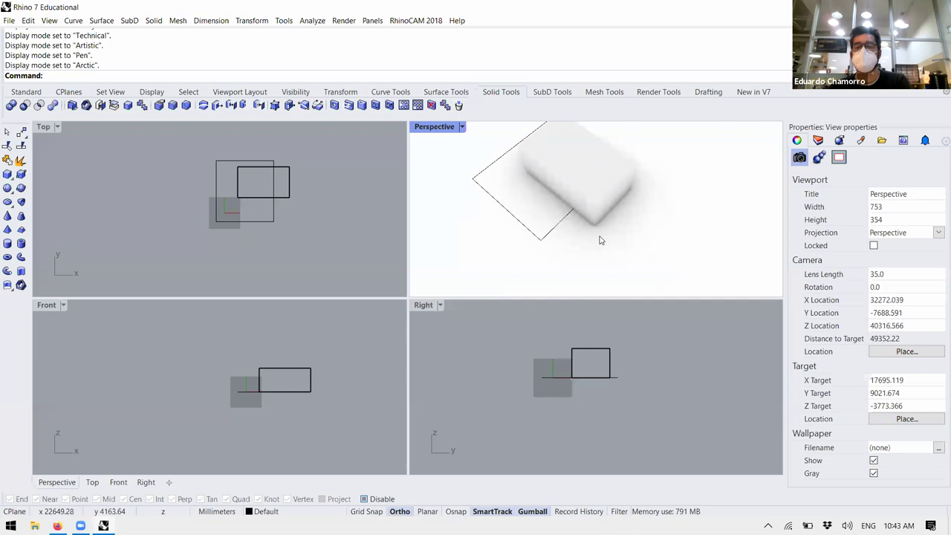
scroll(595, 208, down, 3)
scroll(583, 190, up, 3)
scroll(584, 189, up, 2)
right_drag(584, 189, 591, 178)
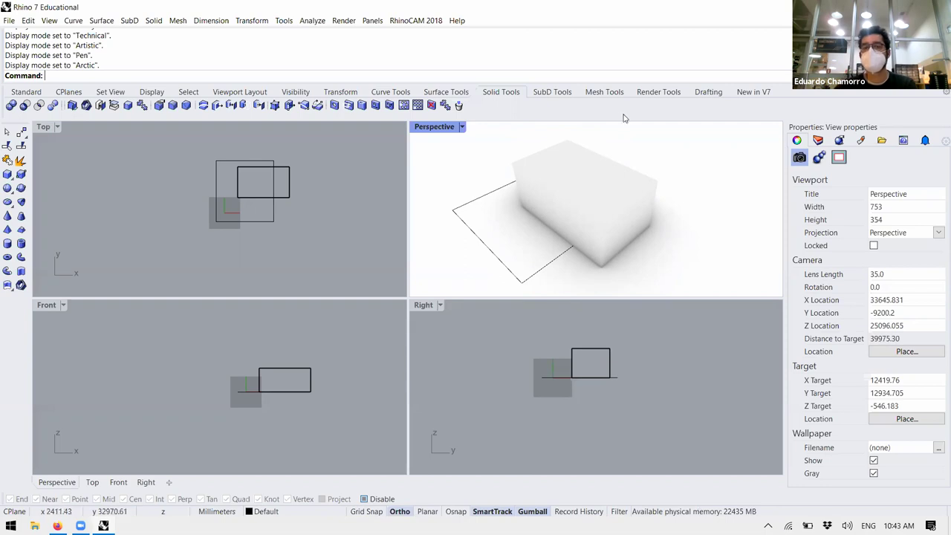
- Set the Perspective viewport to Raytraced display mode and view the rendering of the box from another side
click(462, 127)
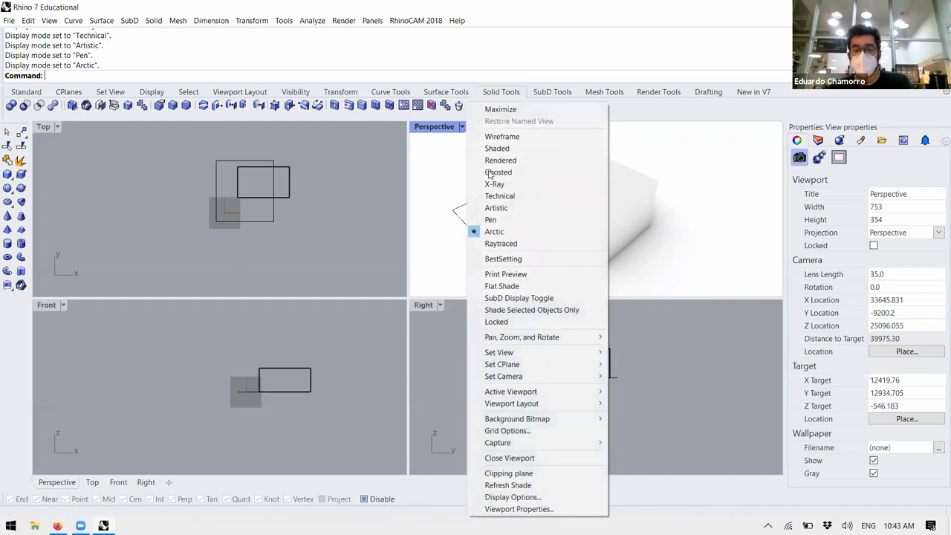
click(518, 245)
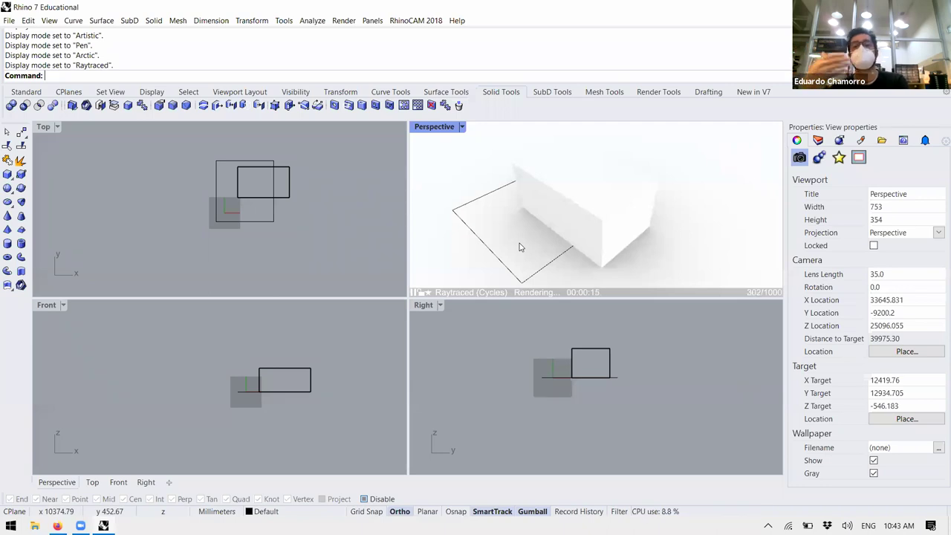
right_drag(484, 230, 573, 239)
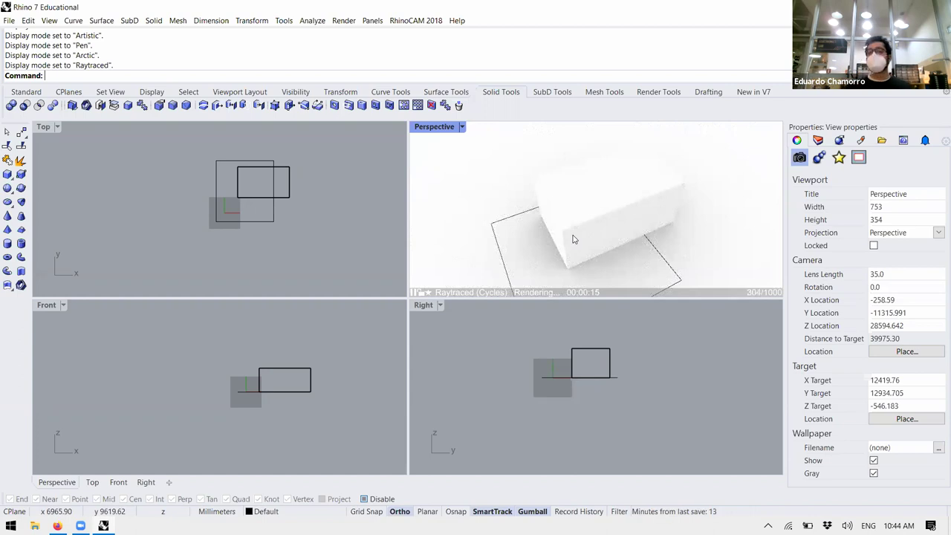
- Review the Perspective viewport's Pan, Zoom, and Rotate options and look at the raytraced box from a different angle
click(461, 127)
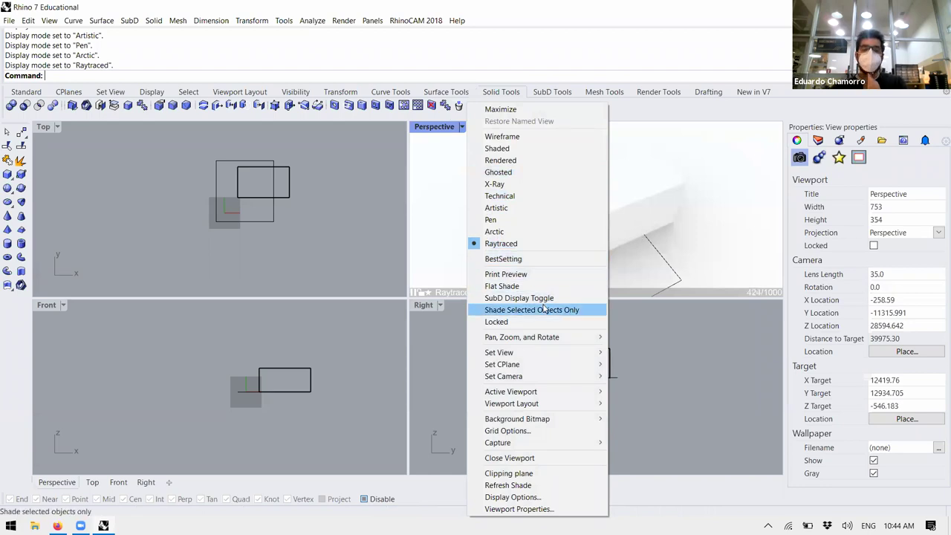
mouse_move(552, 338)
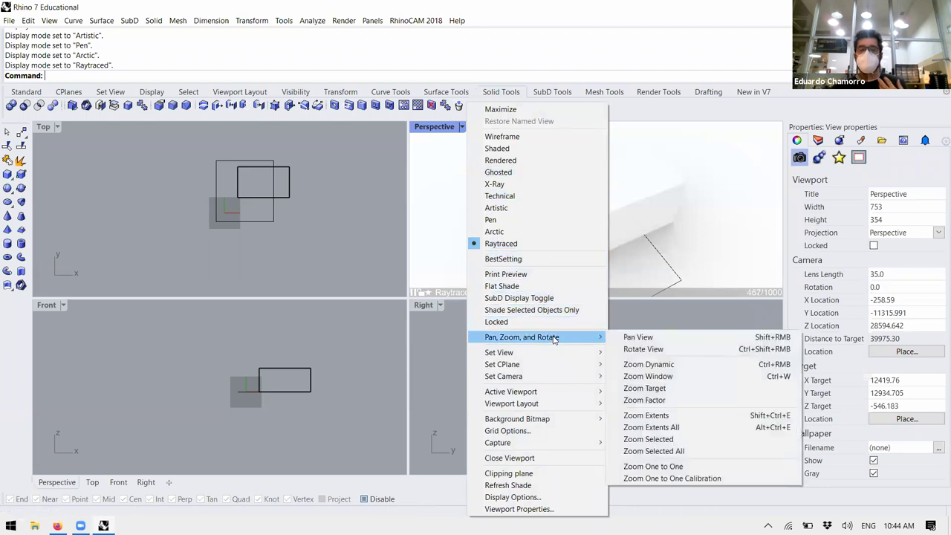
click(686, 251)
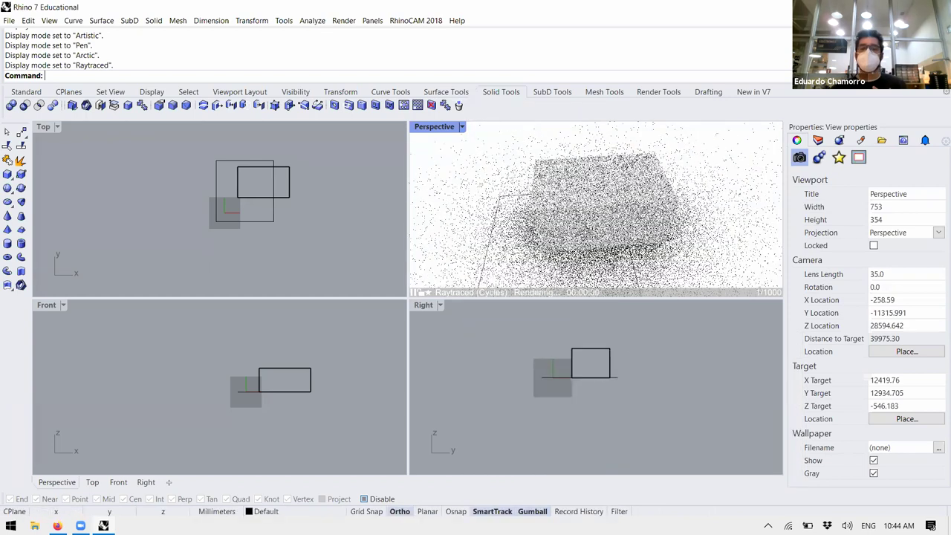
right_drag(427, 136, 665, 218)
middle_click(658, 225)
click(639, 226)
key(Escape)
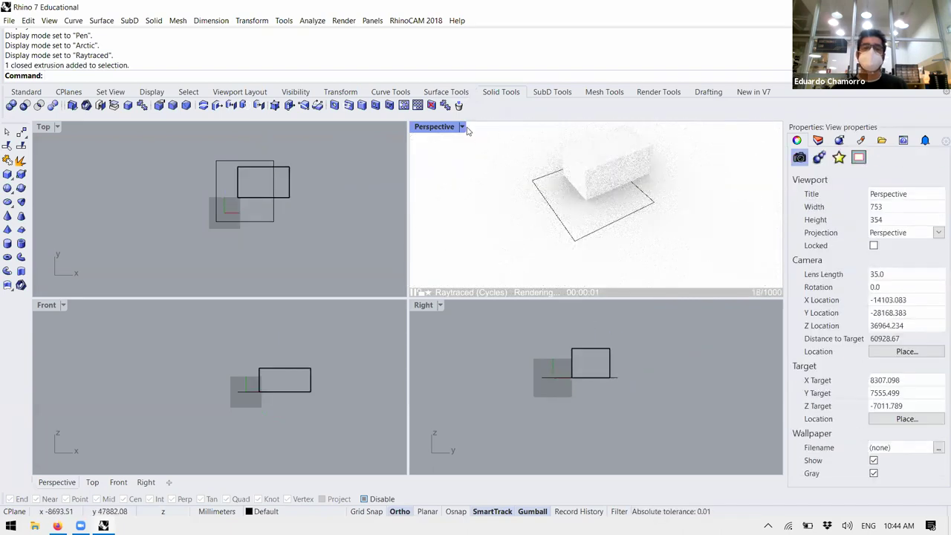
- Set the Perspective viewport to the NE isometric view
click(461, 126)
mouse_move(513, 357)
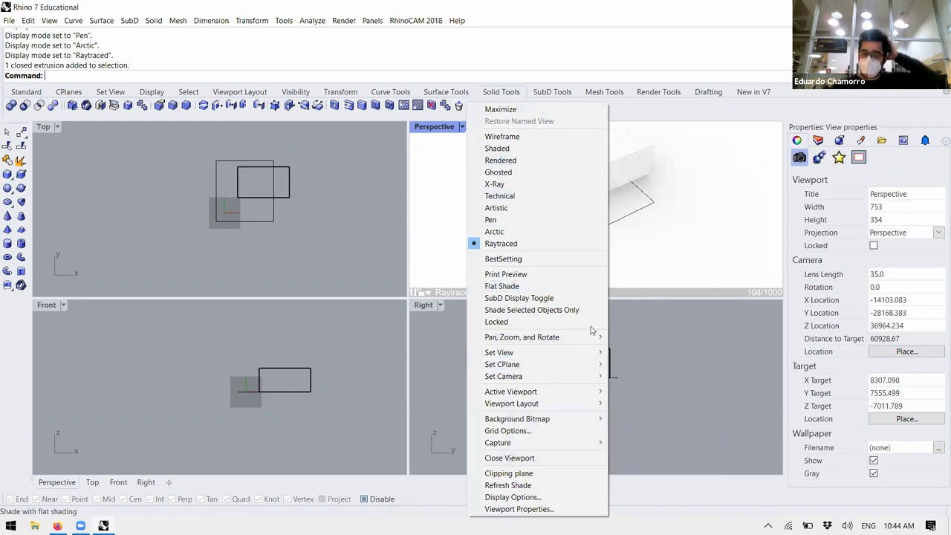
mouse_move(569, 359)
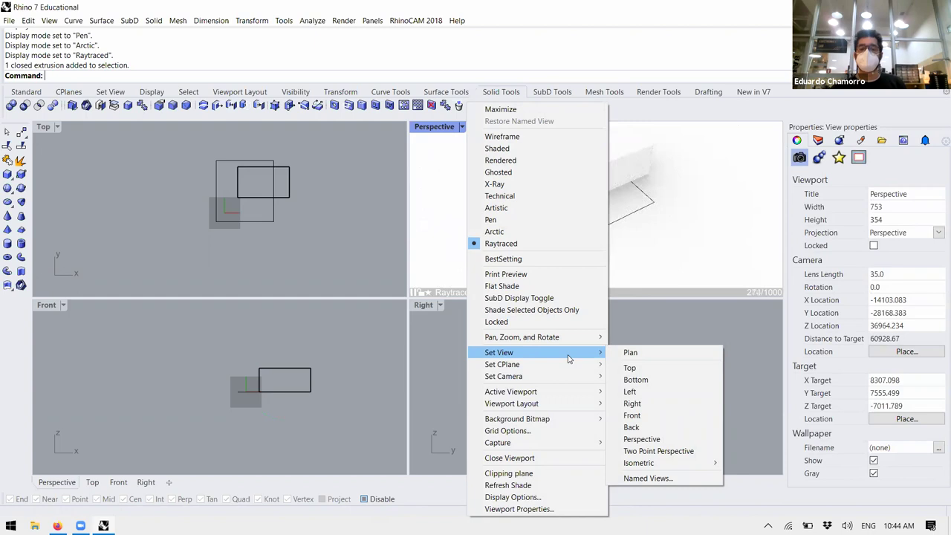
mouse_move(673, 463)
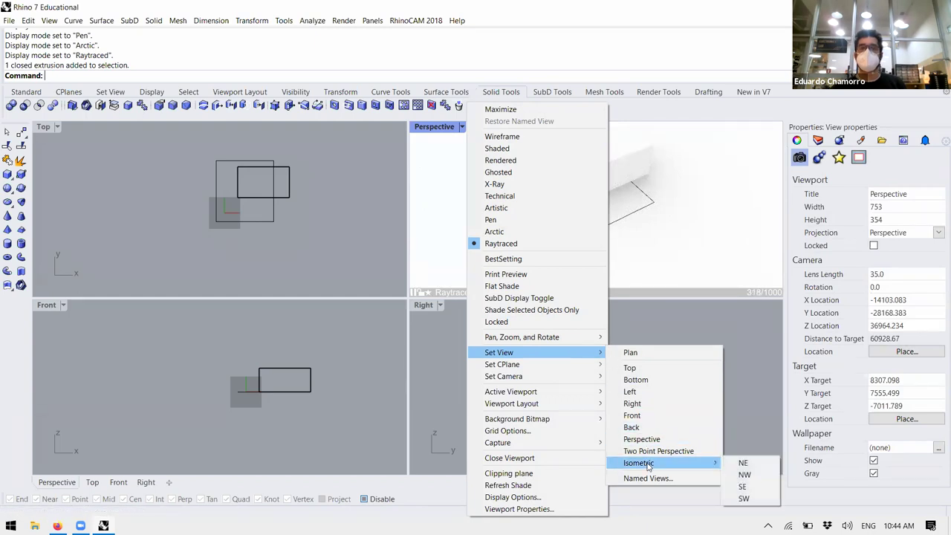
click(744, 464)
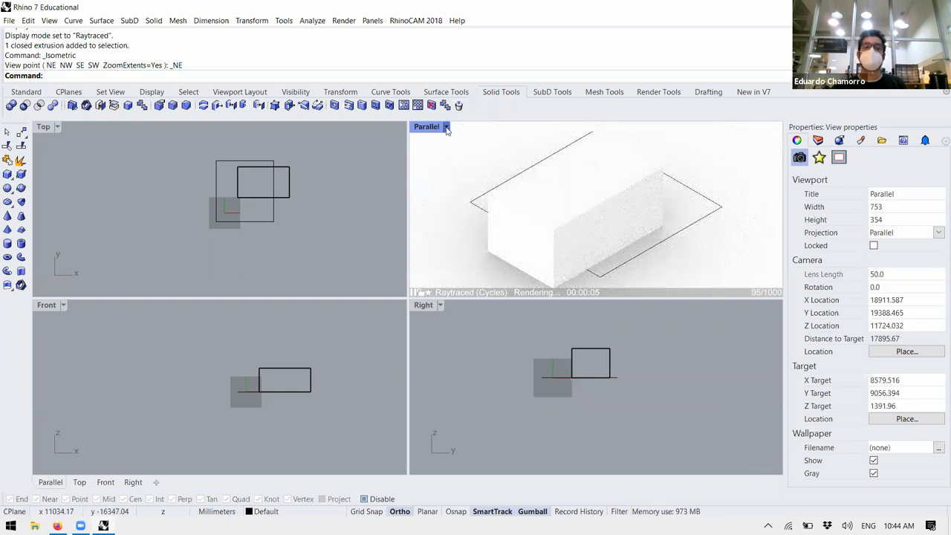
- Set the Parallel viewport to Arctic display mode and the Right view, and compare it with the existing wireframe Right viewport
scroll(556, 199, up, 2)
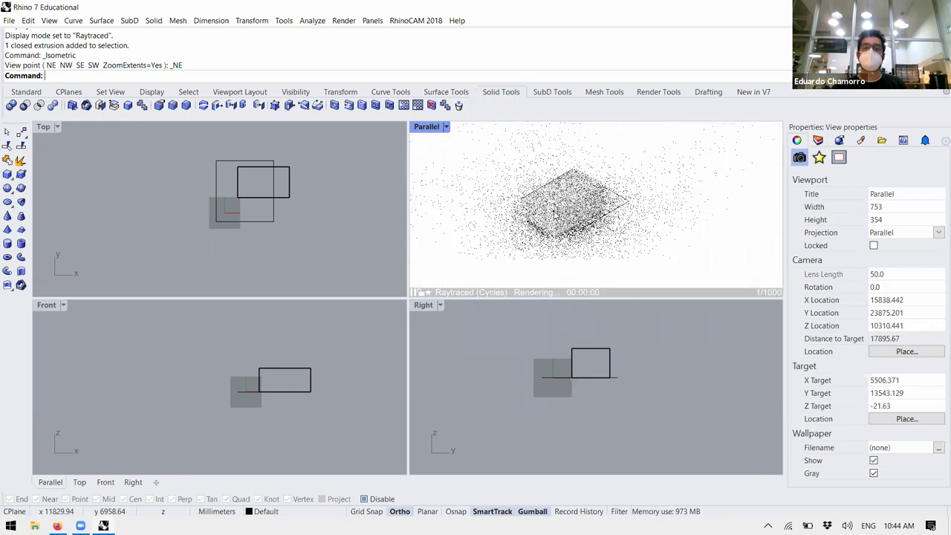
click(446, 126)
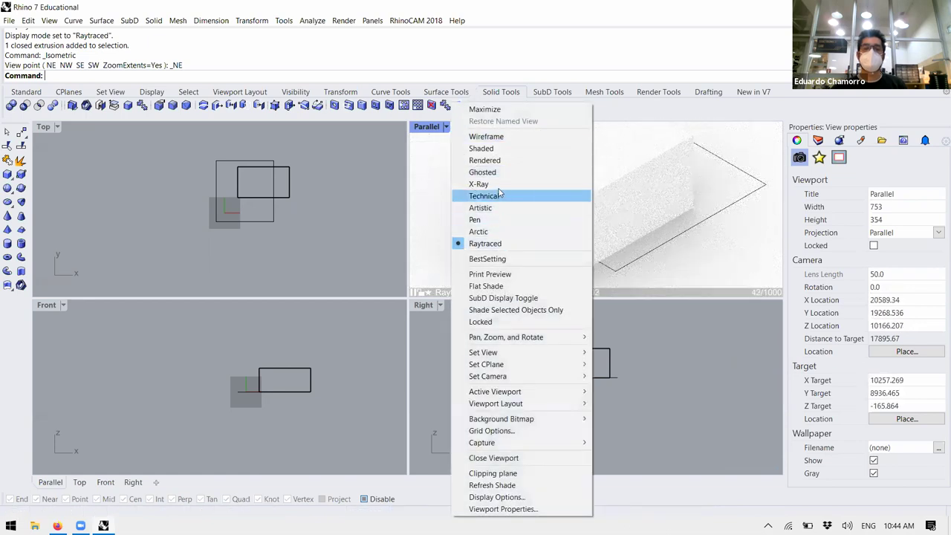
click(479, 231)
click(446, 127)
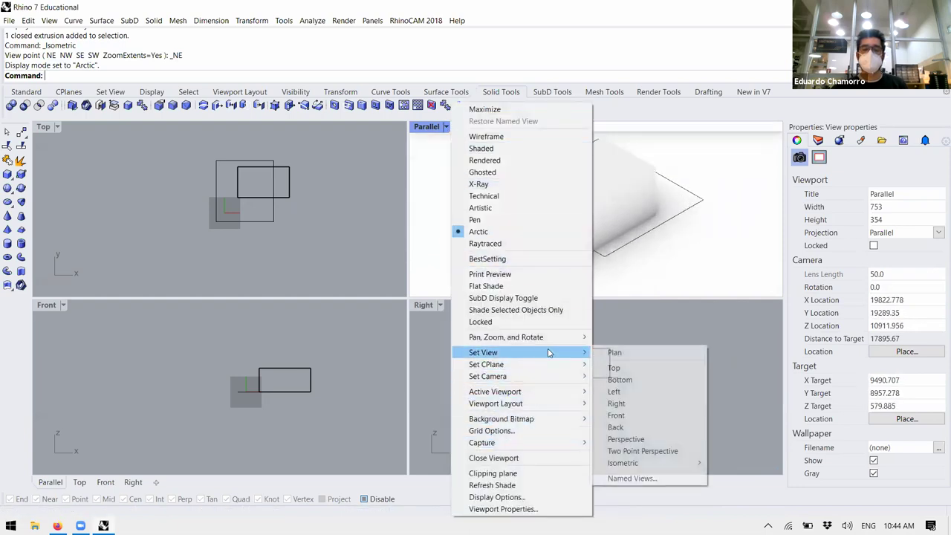
click(623, 404)
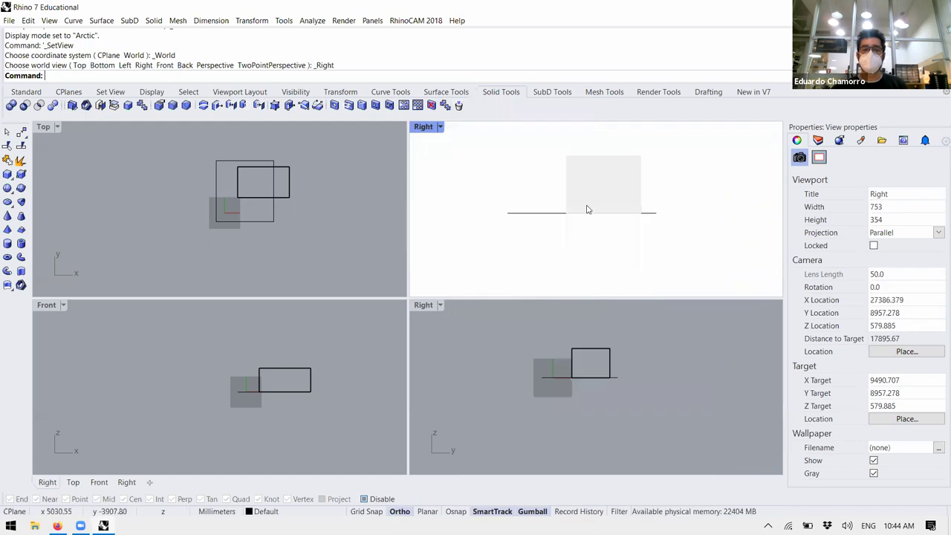
scroll(565, 356, up, 5)
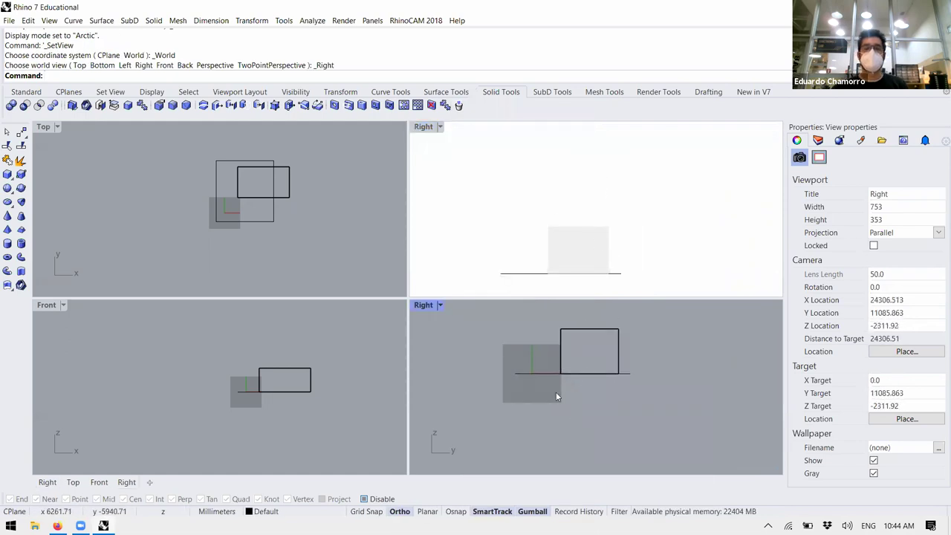
scroll(552, 278, up, 4)
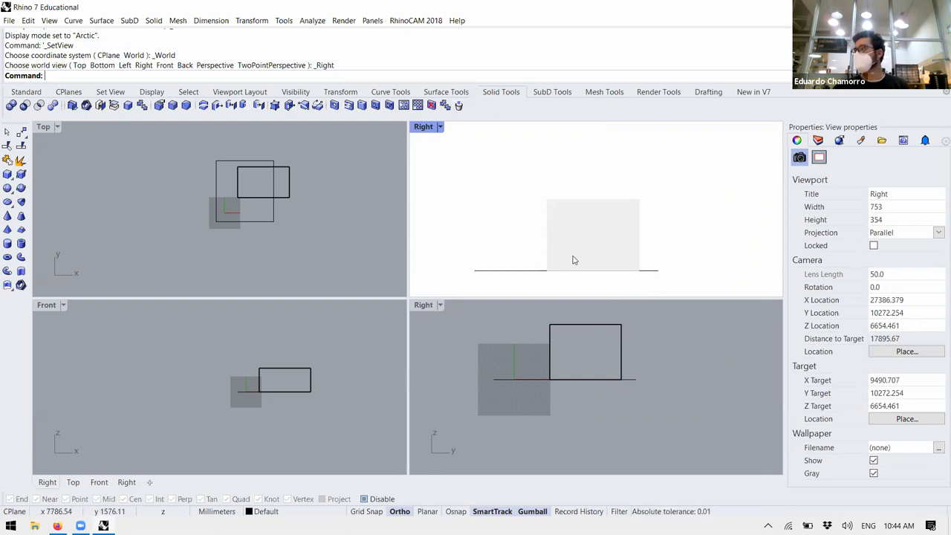
scroll(602, 347, up, 3)
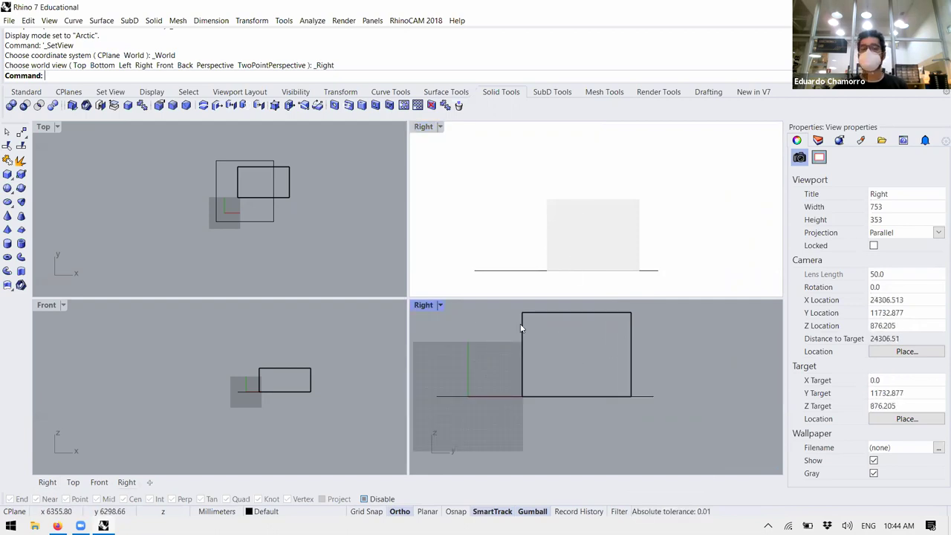
- Set the wireframe Right viewport to Artistic display mode and look at the box at different zoom levels
click(441, 306)
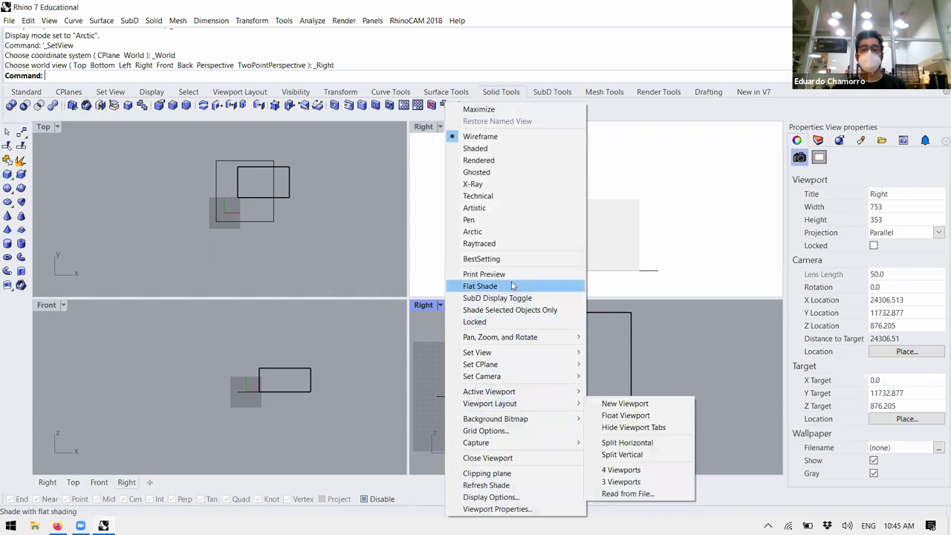
click(505, 208)
scroll(564, 380, up, 3)
scroll(647, 389, down, 3)
scroll(648, 389, up, 2)
scroll(585, 335, down, 1)
scroll(617, 396, up, 1)
scroll(569, 378, down, 2)
scroll(650, 342, up, 1)
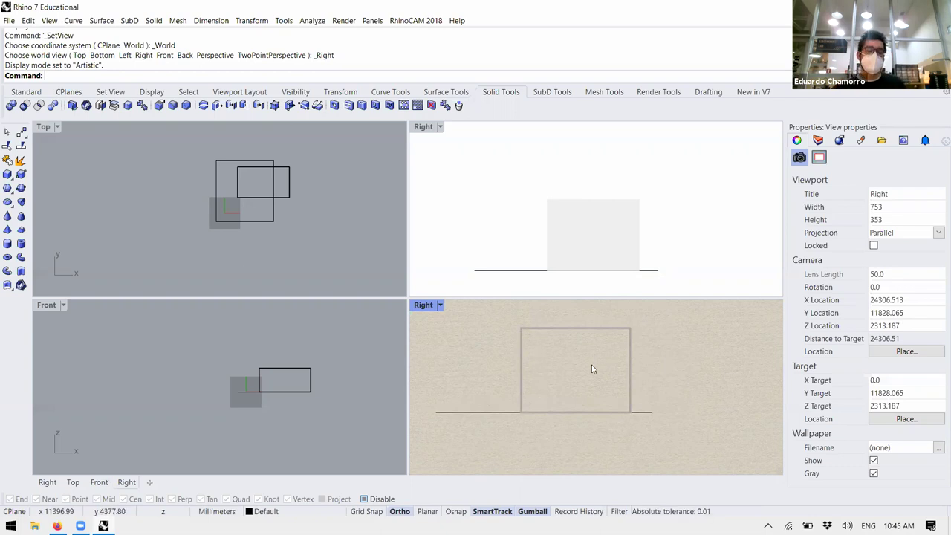
- Set the Arctic viewport to Shaded display mode and switch it to the Perspective view
click(440, 126)
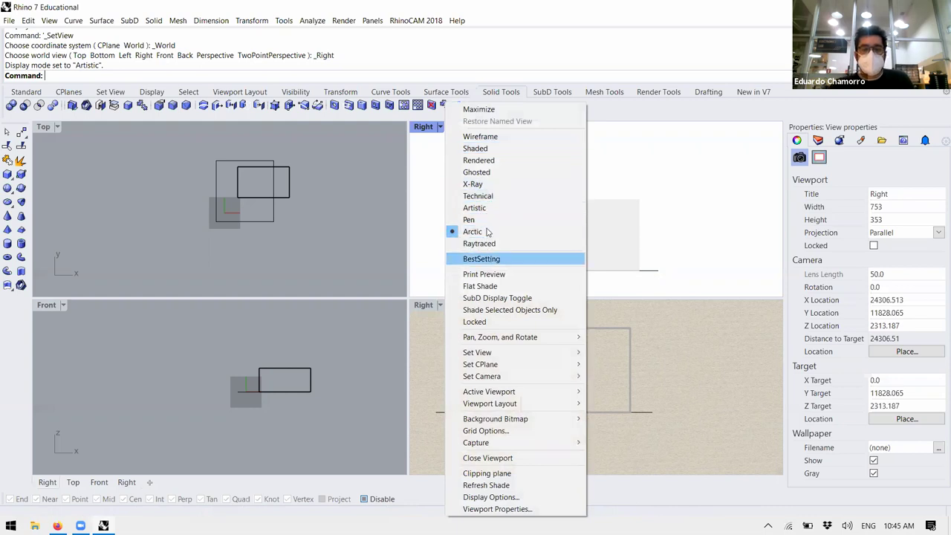
click(487, 149)
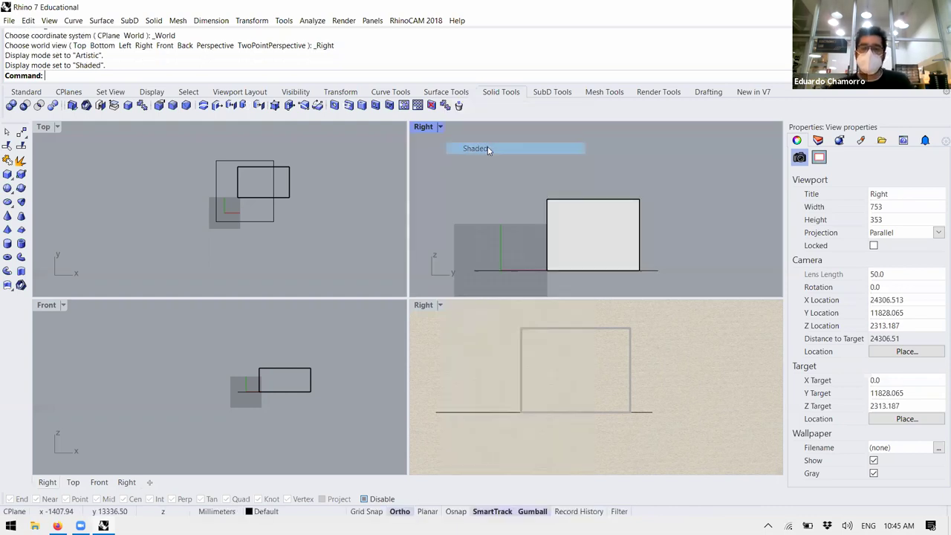
click(440, 127)
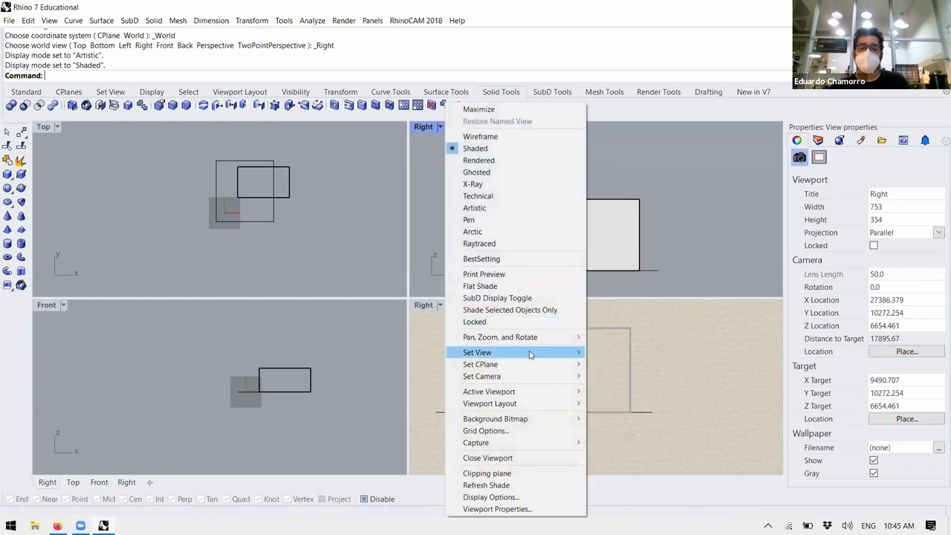
mouse_move(529, 353)
click(630, 439)
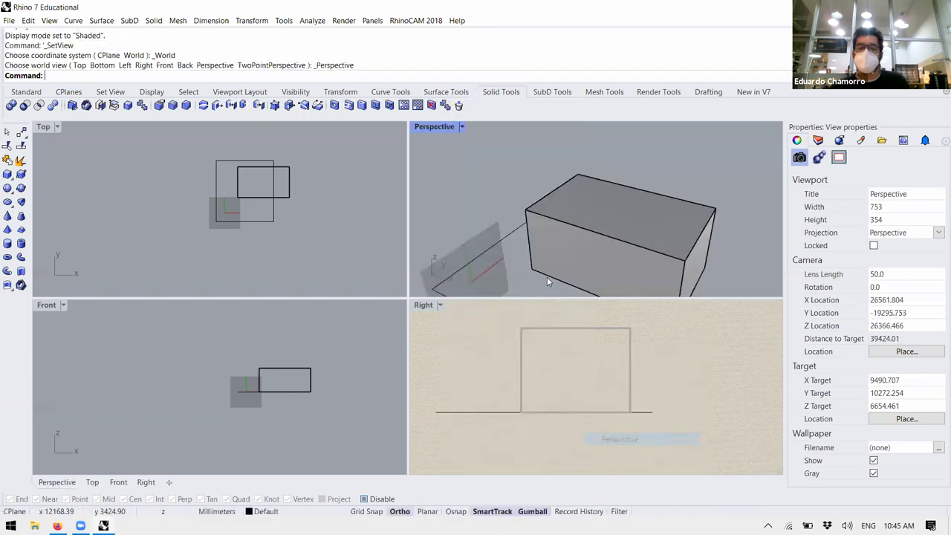
- Maximize the Perspective viewport and look at the shaded box from several angles and distances
double_click(440, 126)
scroll(512, 303, down, 5)
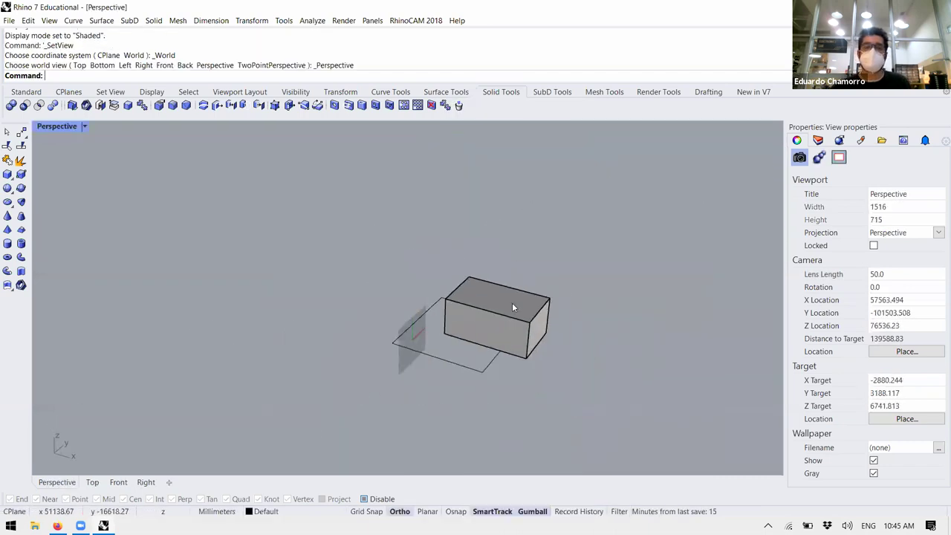
right_drag(498, 384, 460, 386)
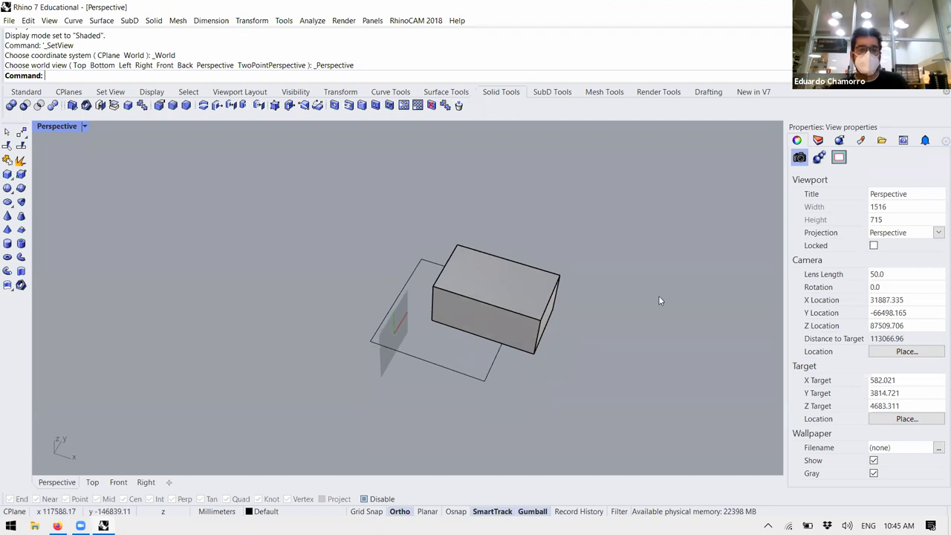
scroll(661, 297, up, 3)
right_drag(488, 322, 458, 263)
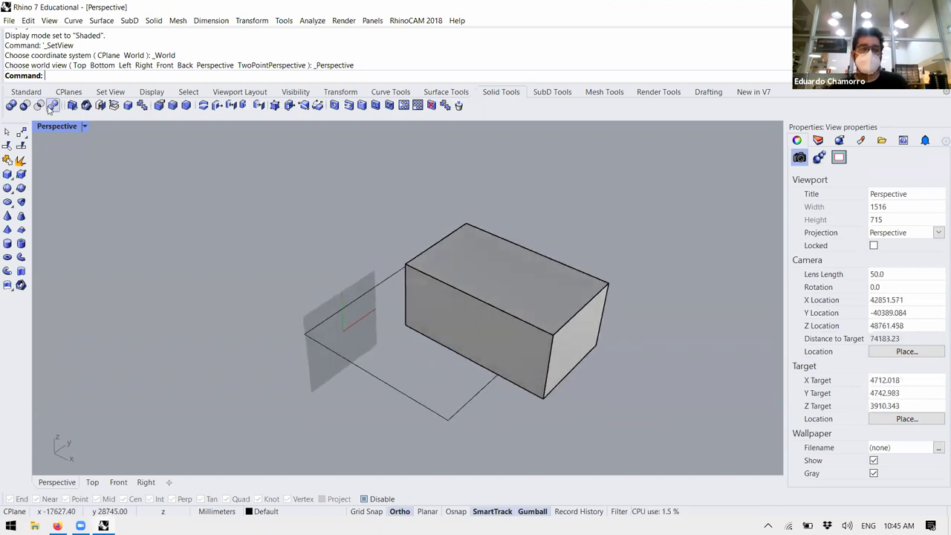
- View the maximized Top, Front, Right and Perspective viewports in turn, and restore the four-viewport layout from the Right view
click(92, 482)
click(117, 483)
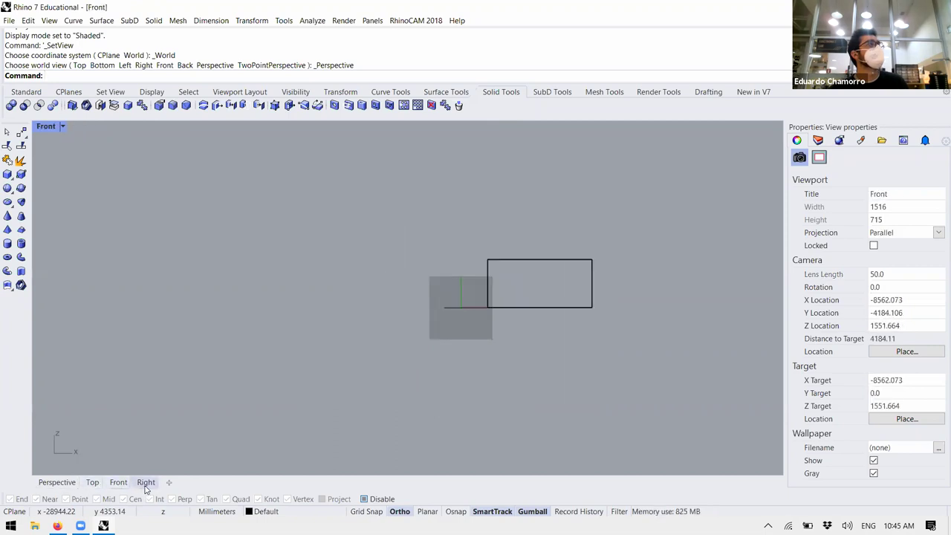
click(146, 484)
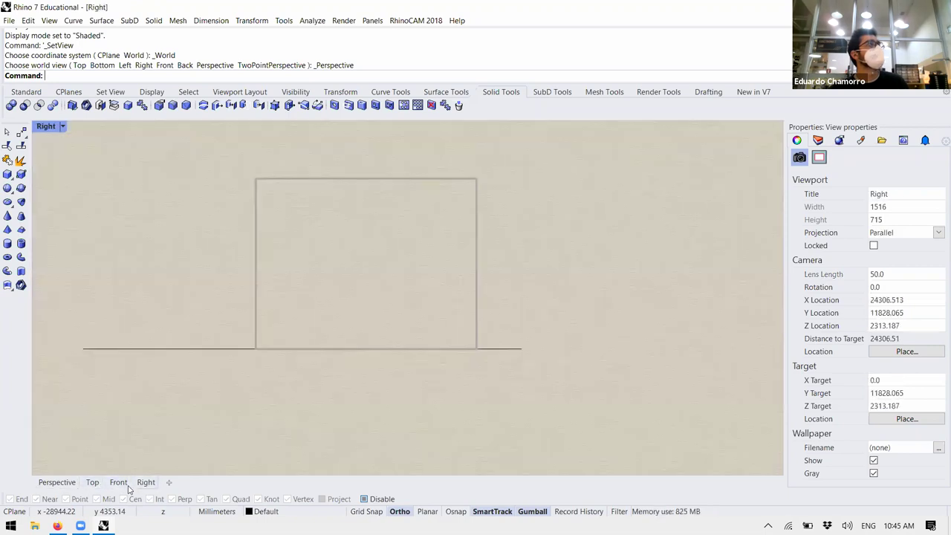
click(67, 483)
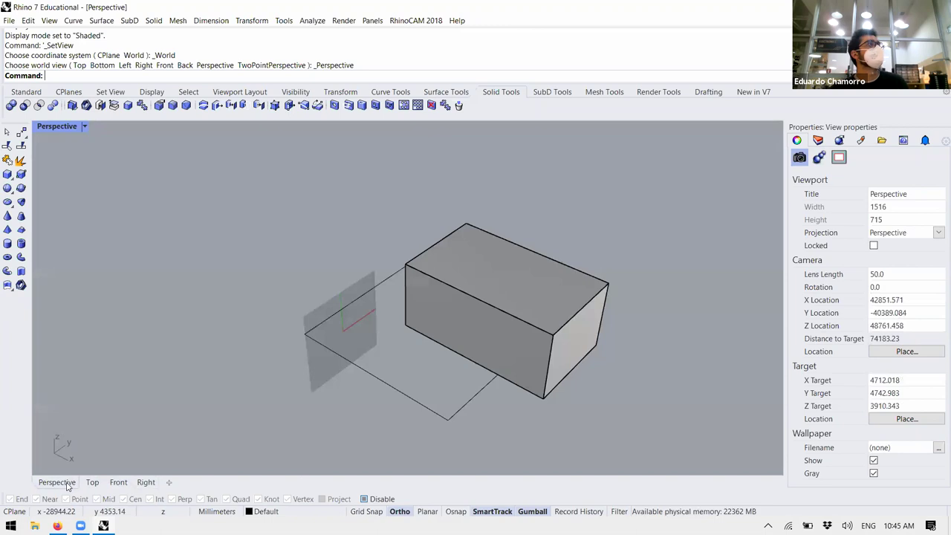
click(147, 484)
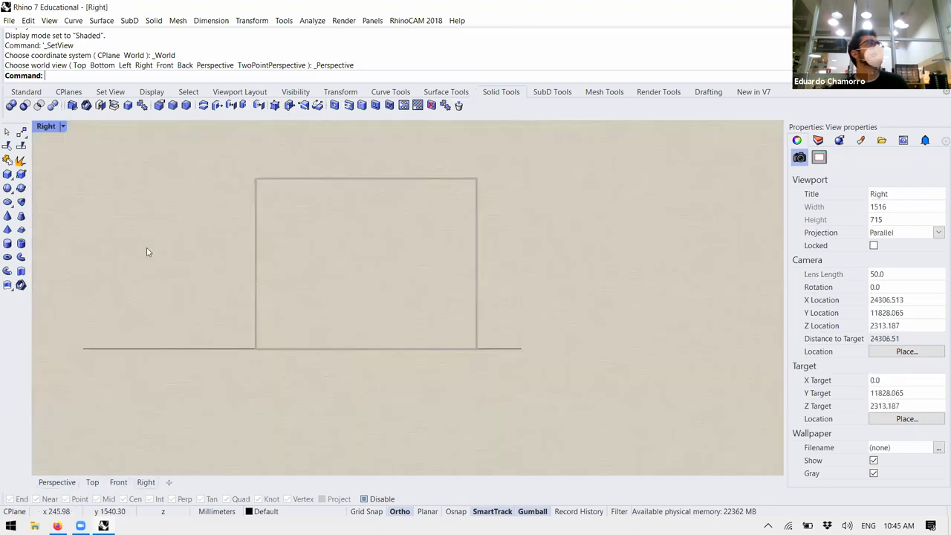
double_click(45, 127)
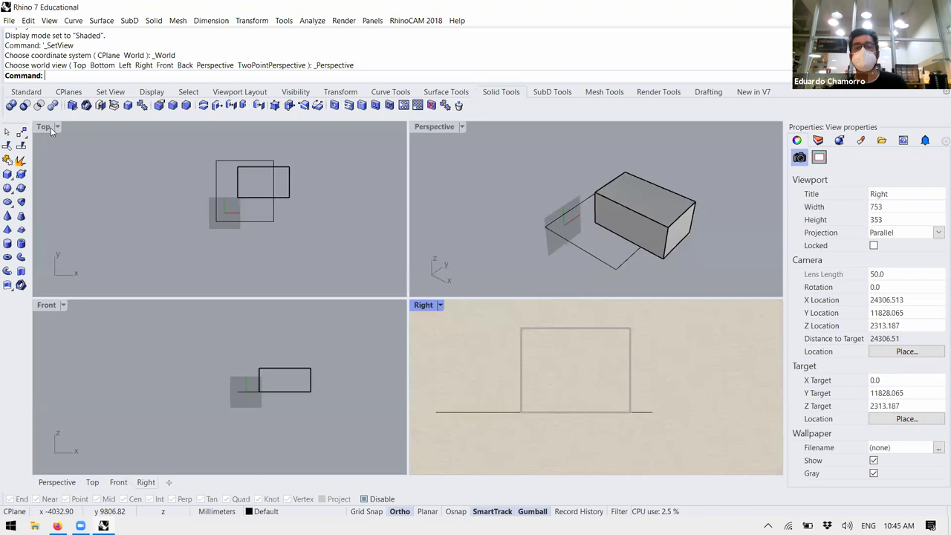
- Maximize the Perspective viewport and draw an upright box by base corners and height, to the right of the existing box
double_click(435, 127)
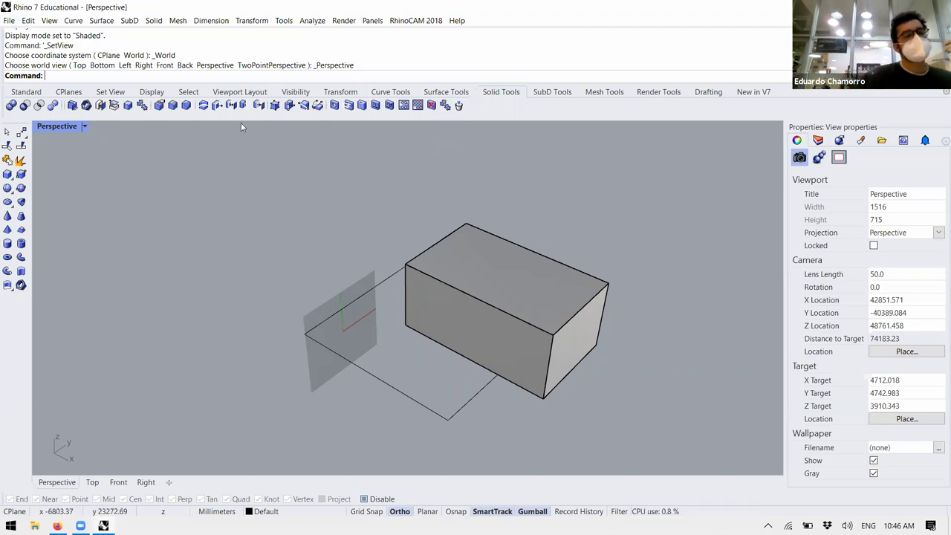
click(11, 20)
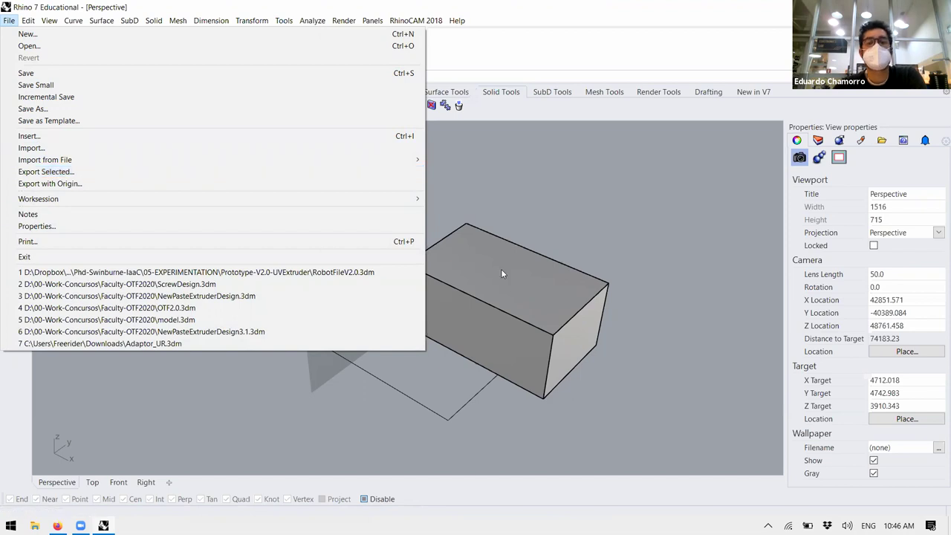
click(509, 228)
scroll(494, 297, down, 5)
click(8, 175)
click(558, 265)
click(533, 332)
click(524, 249)
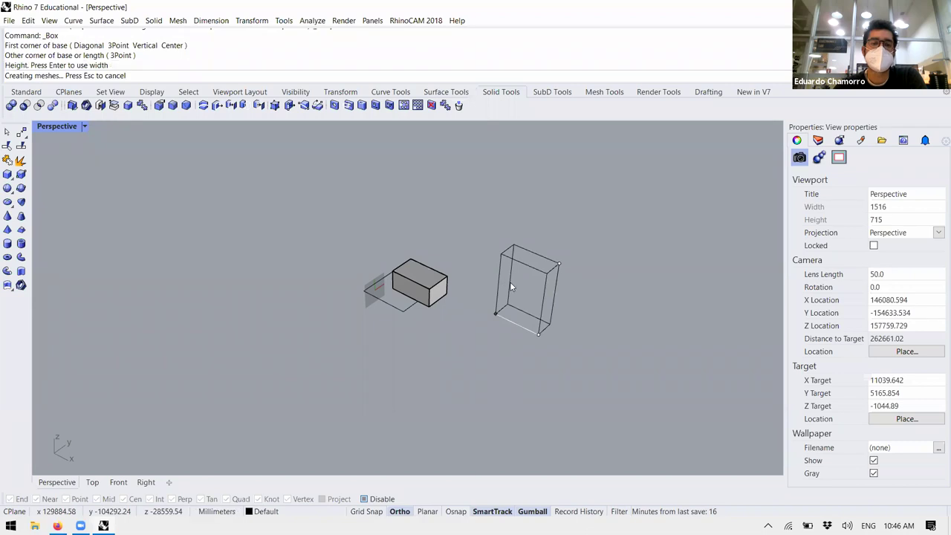
- Repeat the Box command to draw a larger box to the left of the original one
right_click(259, 330)
click(268, 292)
click(215, 365)
click(151, 321)
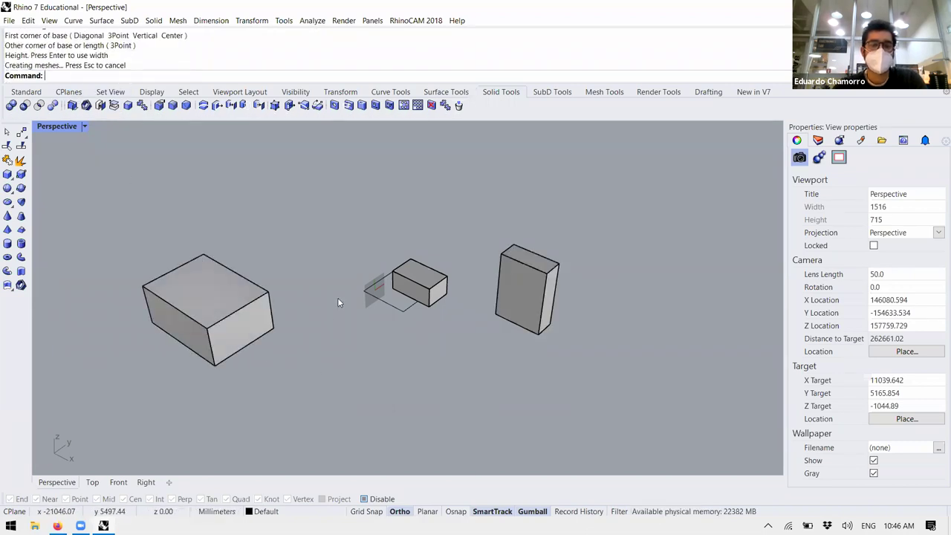
- Examine the three boxes from different angles, and select them together with the rectangle before clearing the selection
shift+right_drag(372, 325, 412, 332)
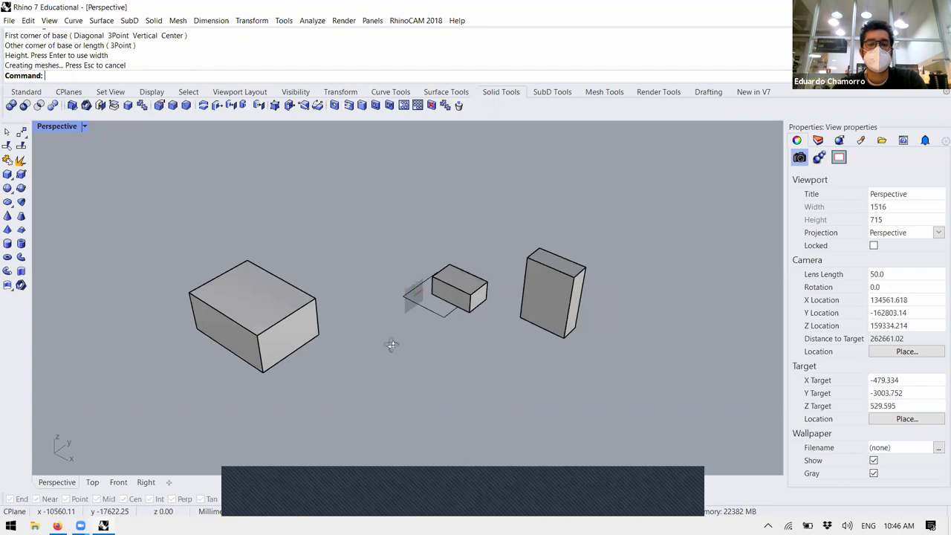
click(658, 499)
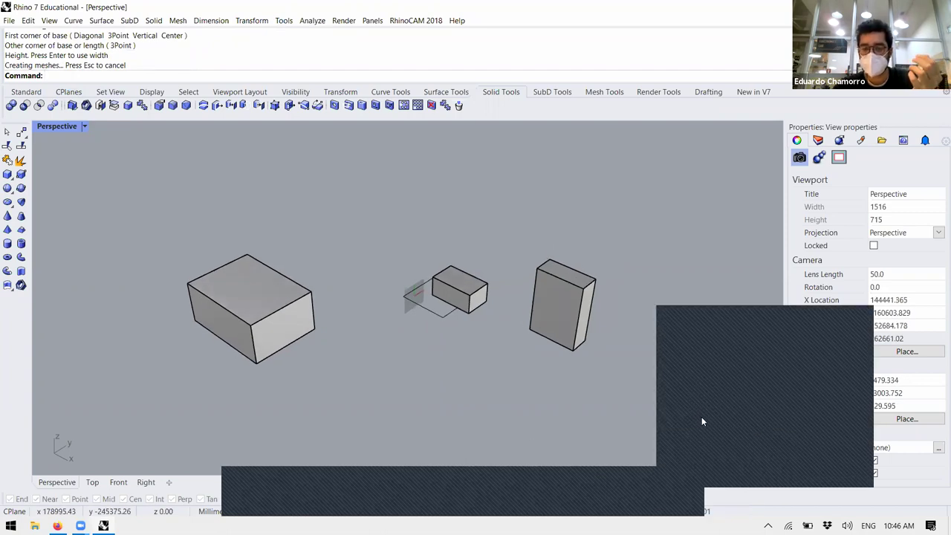
right_drag(334, 304, 488, 394)
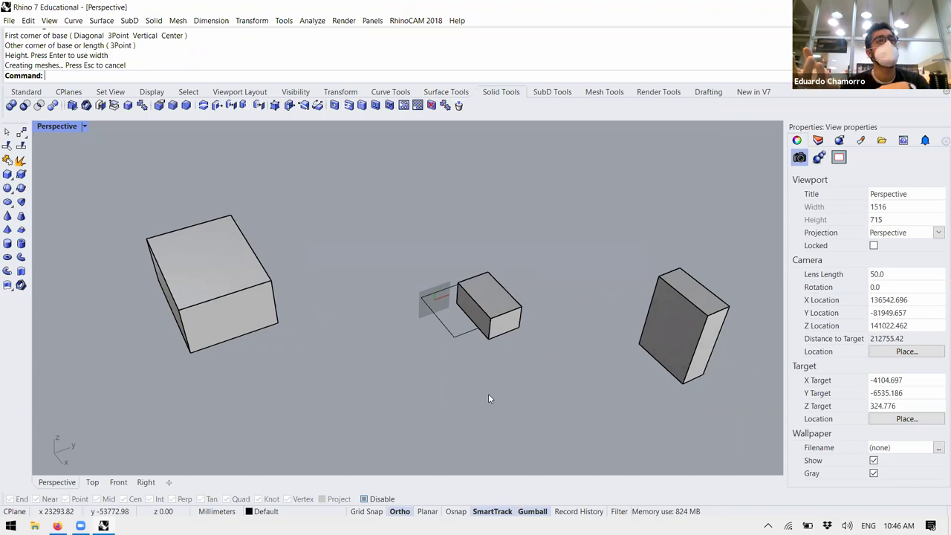
right_drag(487, 397, 548, 291)
drag(699, 202, 390, 335)
click(562, 264)
scroll(563, 264, down, 2)
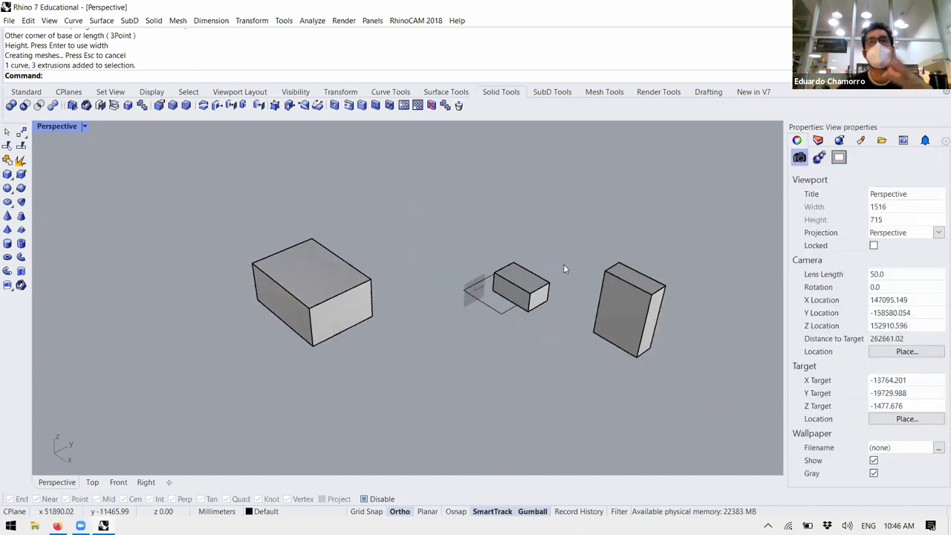
- Select the large box and look through the available commands from file handling and editing to SubD, dimensioning, transforming, panels and RhinoCAM 2018
click(313, 294)
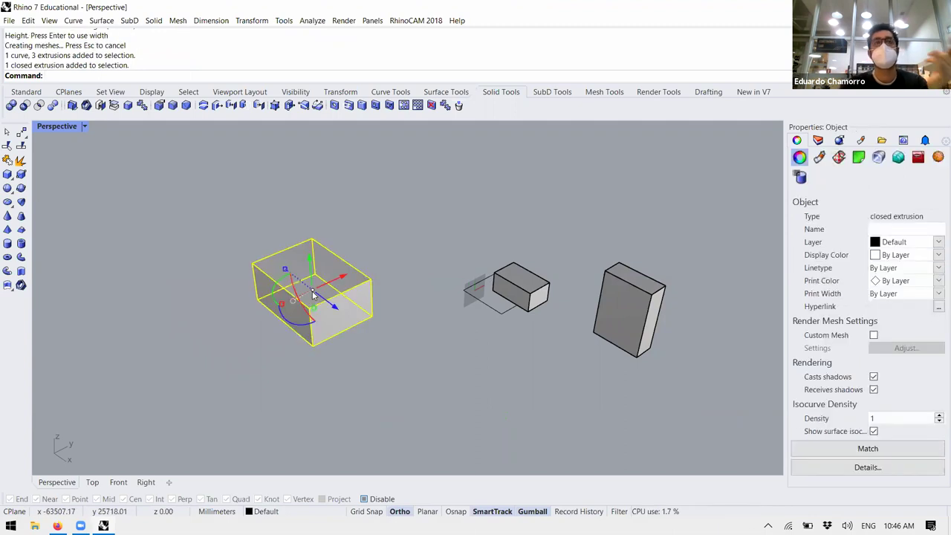
click(7, 21)
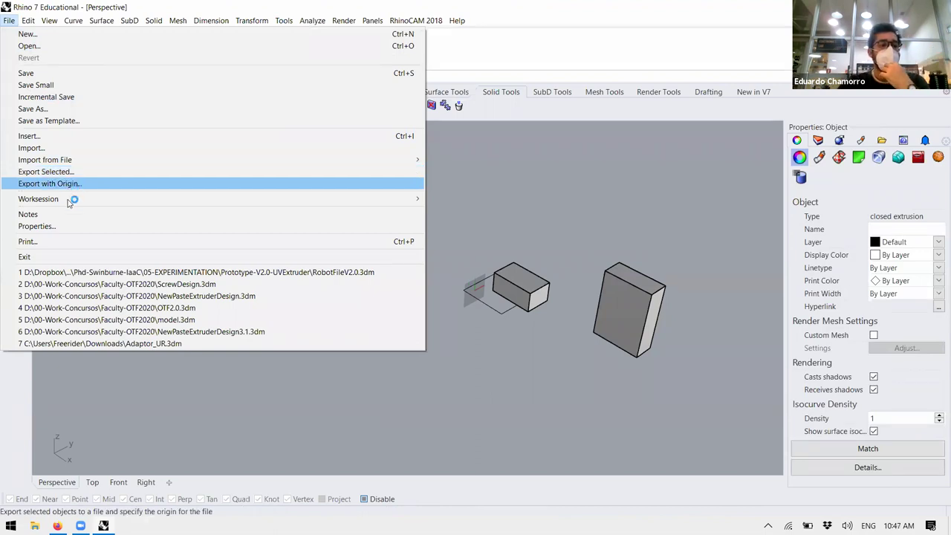
mouse_move(27, 20)
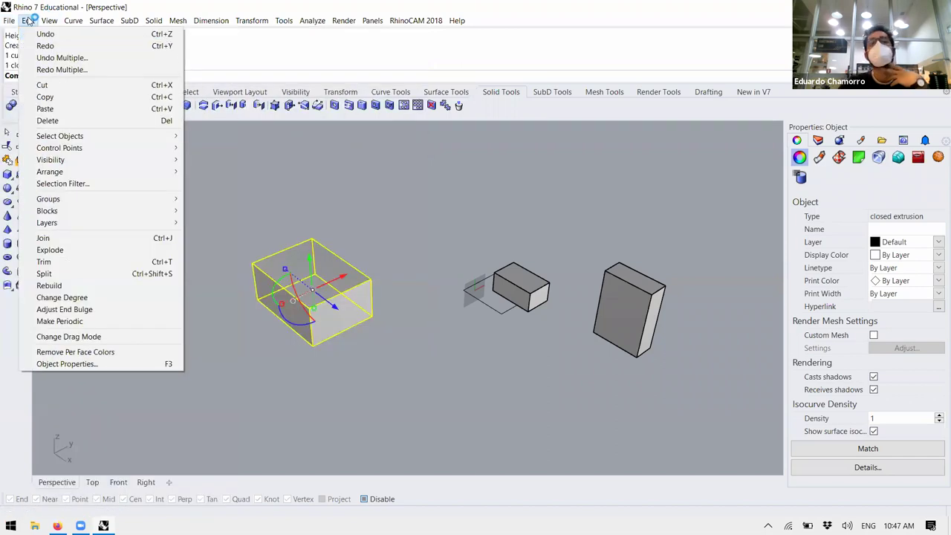
mouse_move(129, 22)
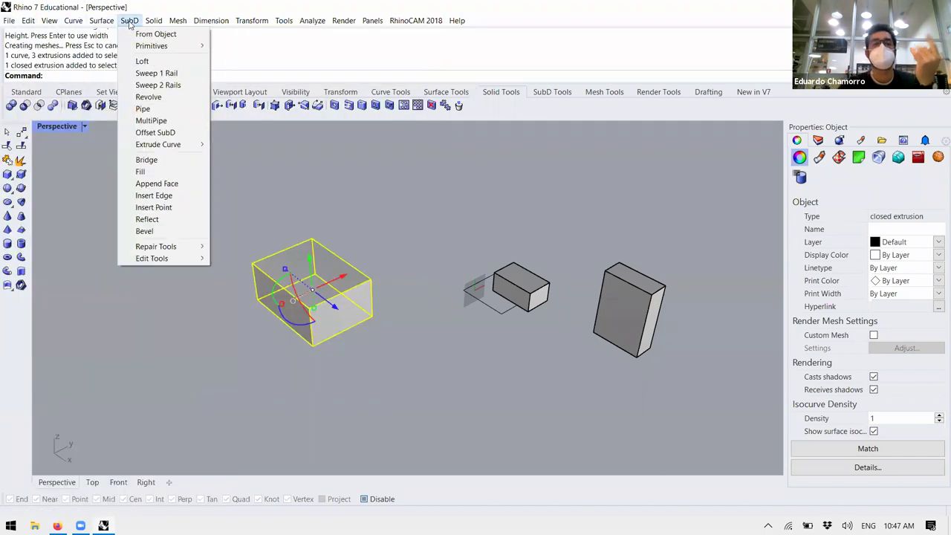
mouse_move(198, 23)
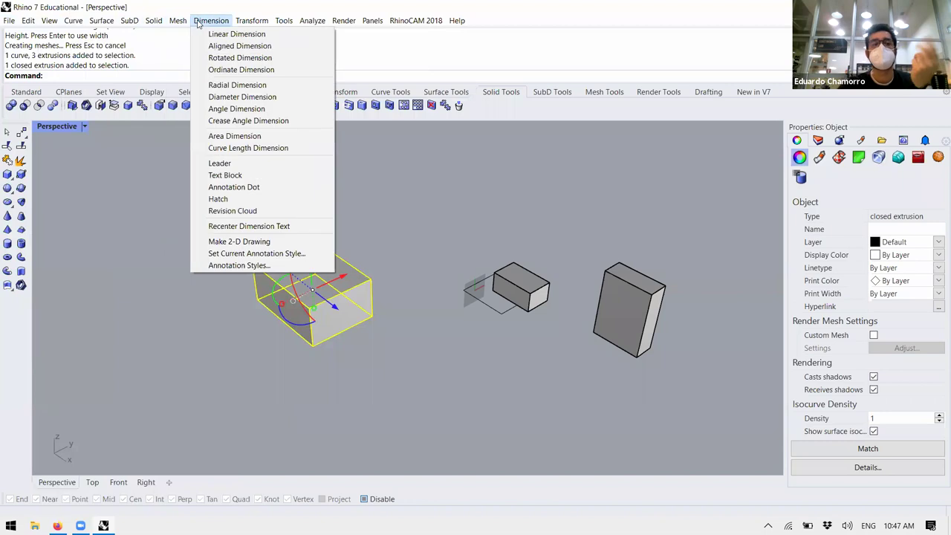
mouse_move(246, 23)
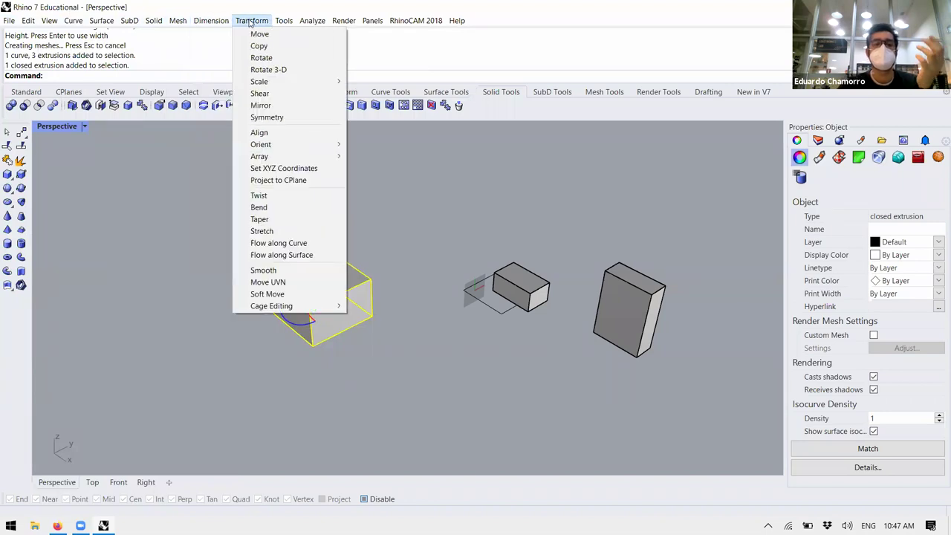
mouse_move(318, 23)
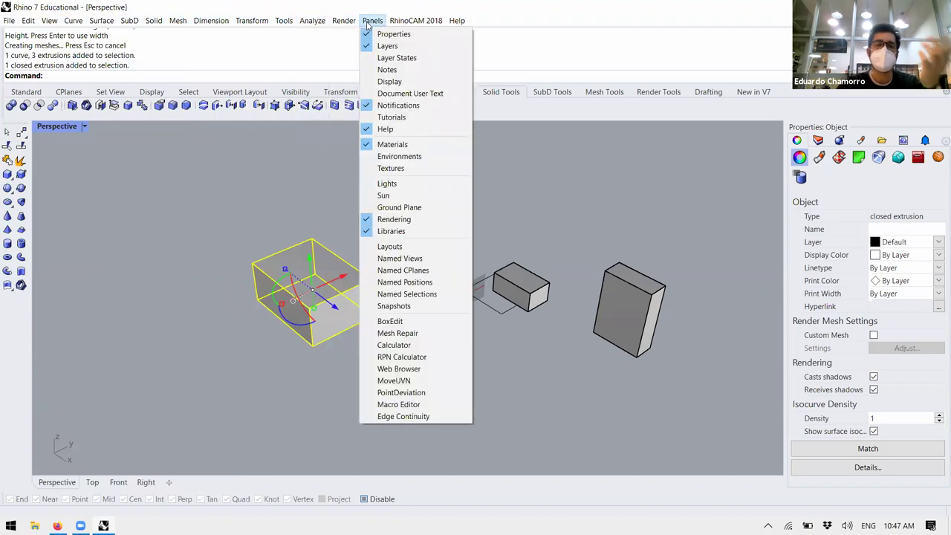
mouse_move(406, 24)
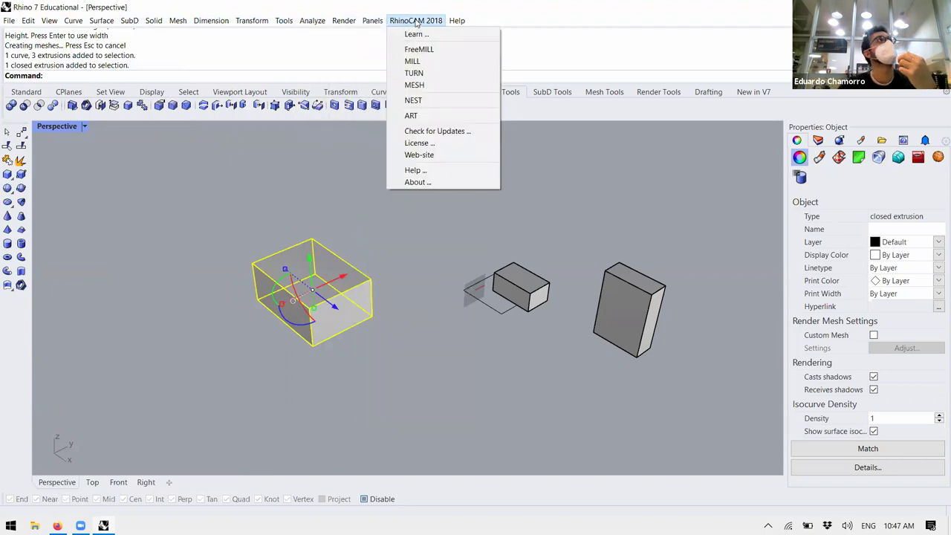
click(285, 54)
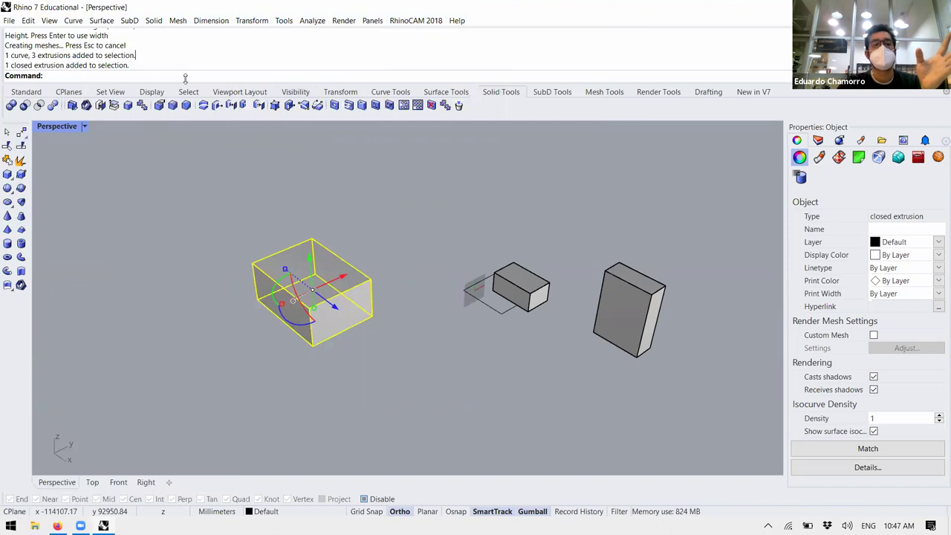
- Reduce the height of the command history area and review the tool sets from CPlanes to SubD Tools, ending on Standard
drag(187, 80, 185, 63)
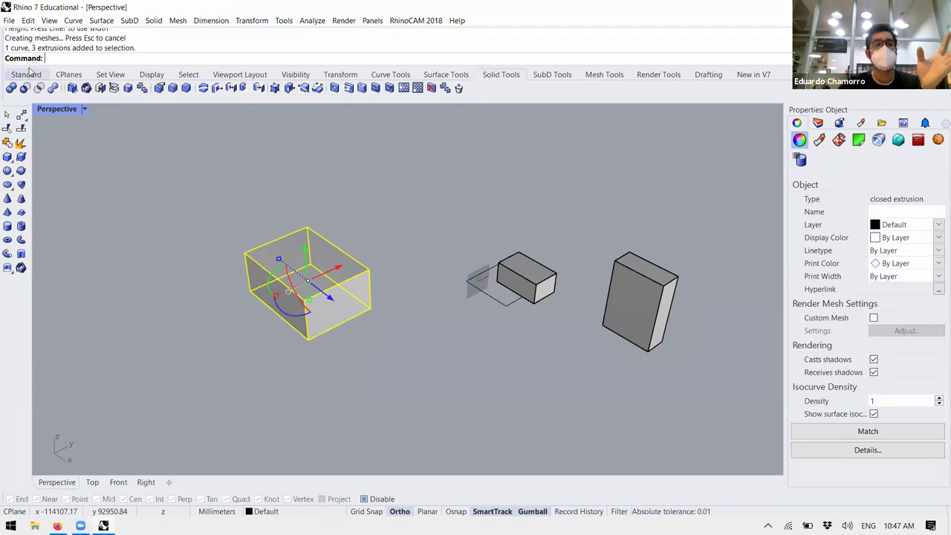
click(69, 75)
click(110, 74)
click(152, 75)
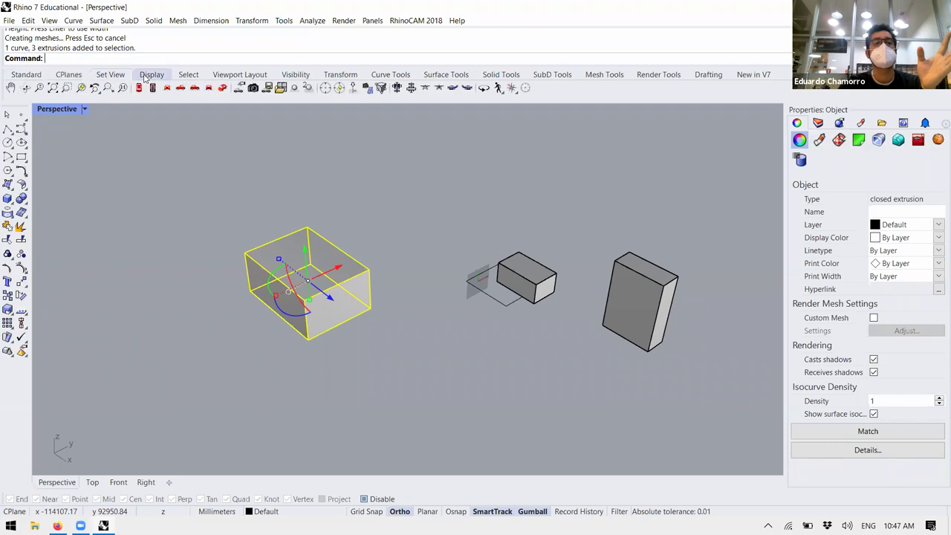
click(189, 75)
click(239, 74)
click(295, 74)
click(340, 74)
click(390, 75)
click(446, 74)
click(501, 74)
click(552, 74)
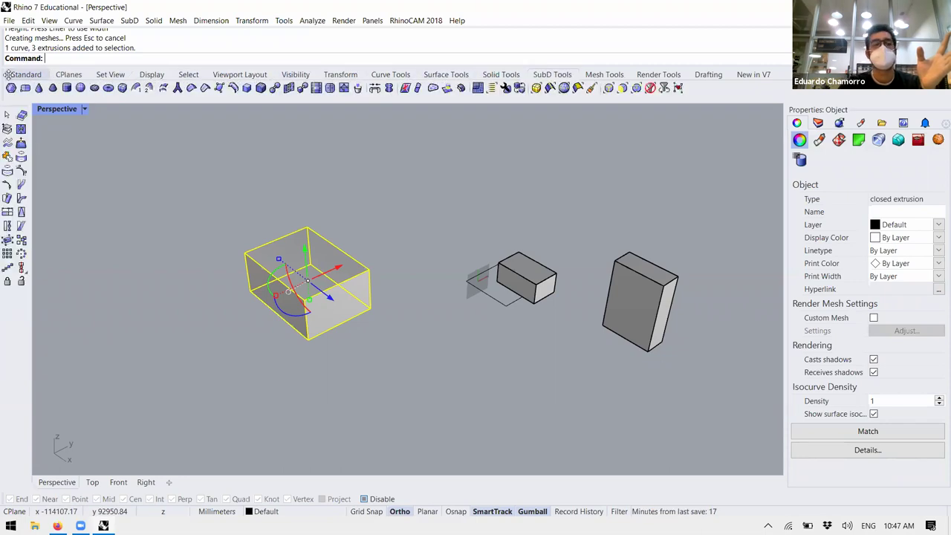
click(26, 74)
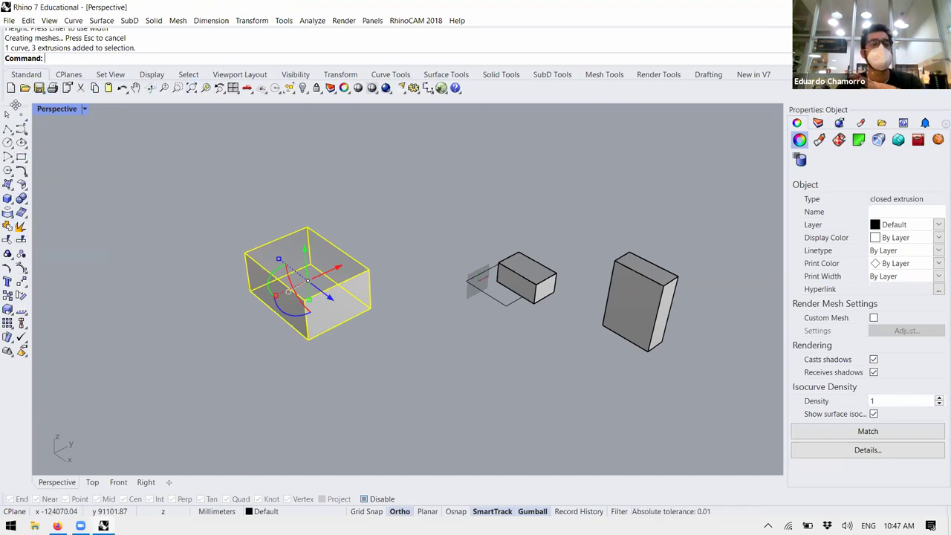
- Undock the main tool sidebar and examine its options for showing toolbars, editing buttons and showing or hiding tabs
mouse_move(15, 105)
mouse_down()
mouse_move(122, 157)
mouse_move(651, 162)
mouse_move(1, 153)
mouse_move(74, 165)
mouse_move(100, 263)
mouse_move(15, 193)
mouse_move(4, 197)
mouse_move(2, 97)
mouse_move(14, 87)
mouse_move(20, 114)
mouse_up()
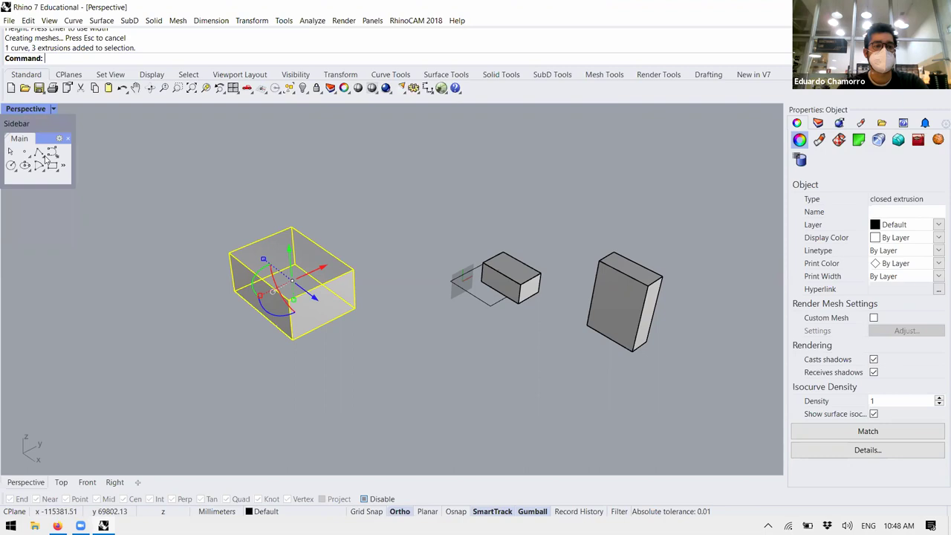
click(60, 139)
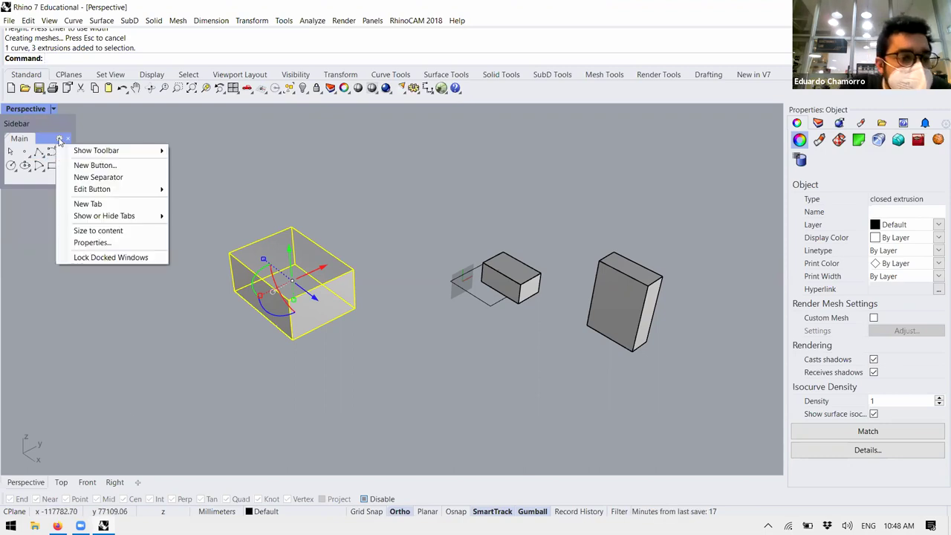
mouse_move(114, 150)
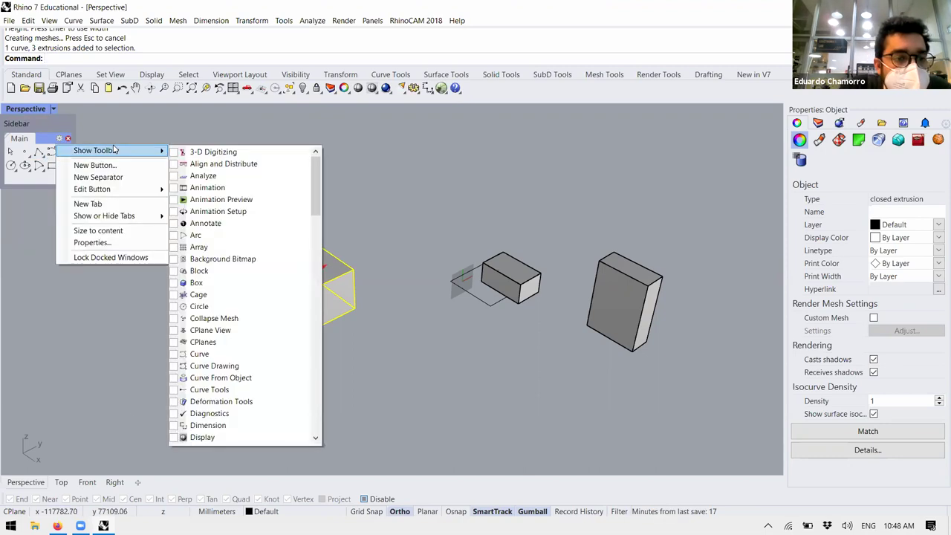
mouse_move(125, 193)
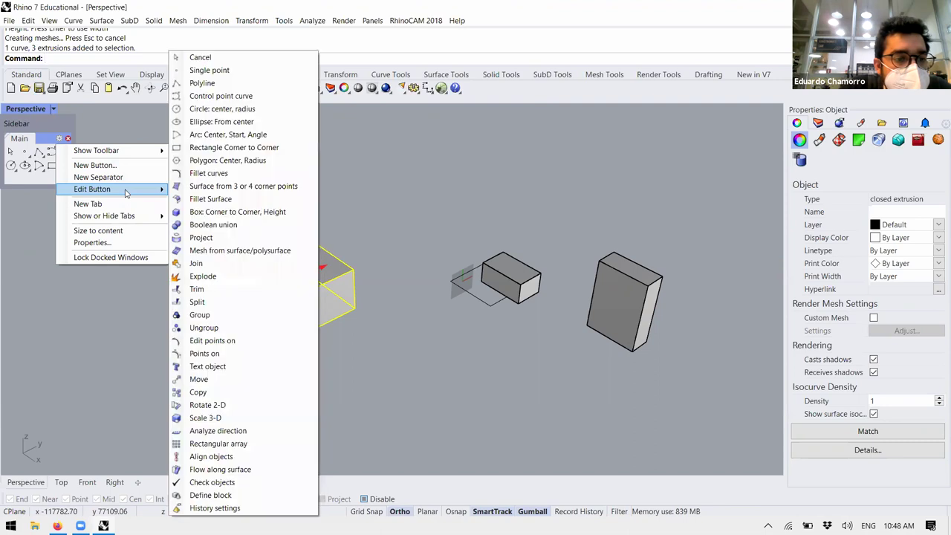
mouse_move(128, 220)
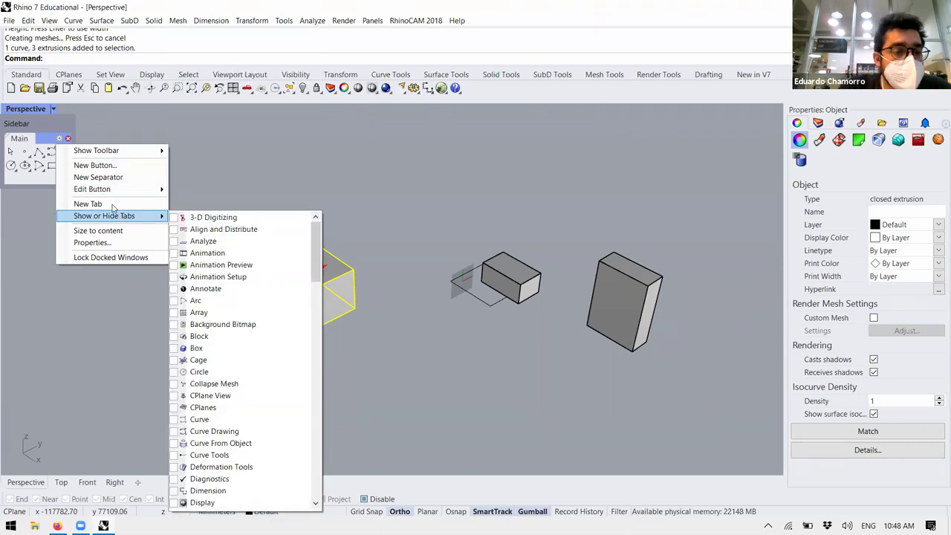
- Move and close the floating sidebar while browsing the CPlanes, Set View, Display and Select tool sets, returning to Standard
drag(27, 140, 43, 63)
click(68, 74)
click(110, 75)
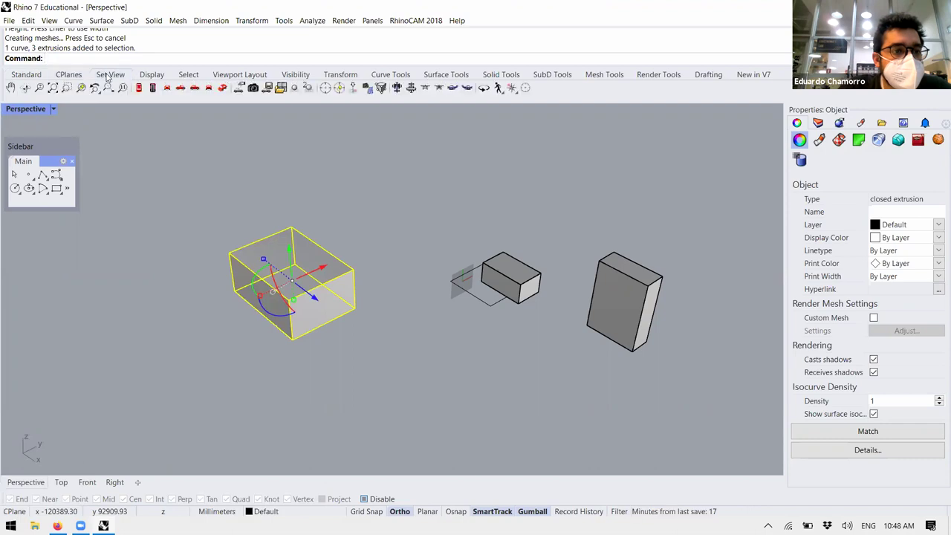
click(73, 162)
click(151, 74)
click(188, 74)
click(152, 75)
click(110, 74)
click(68, 75)
click(26, 75)
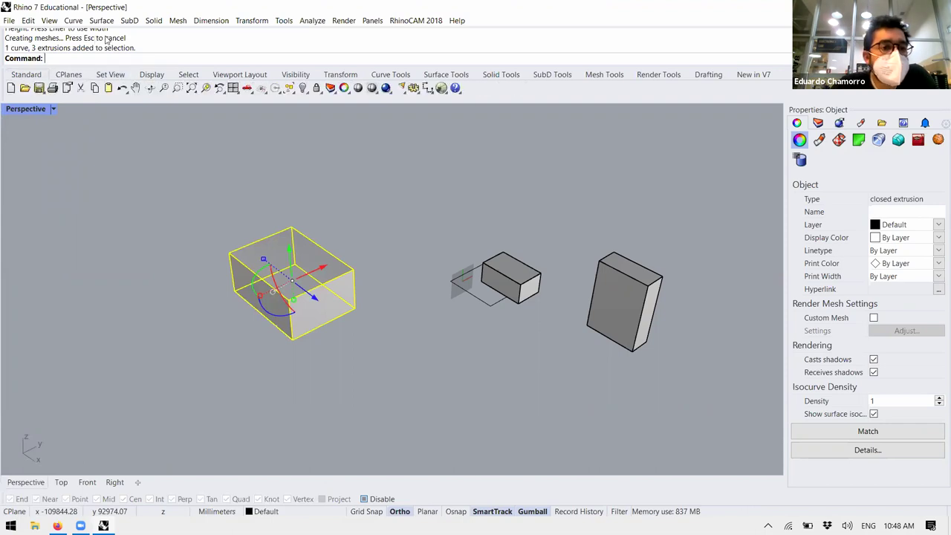
- Look over the view commands, open the display options for the Shaded mode, and close them again
click(50, 20)
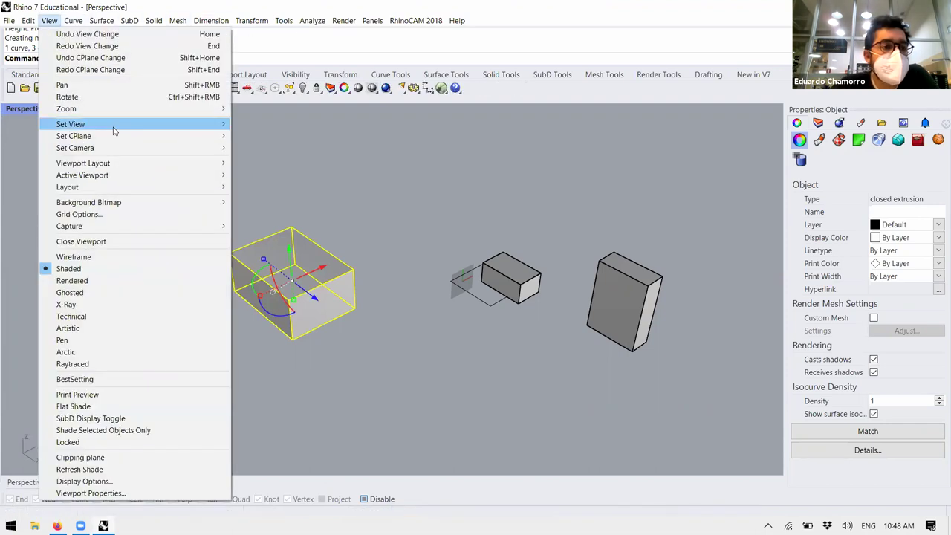
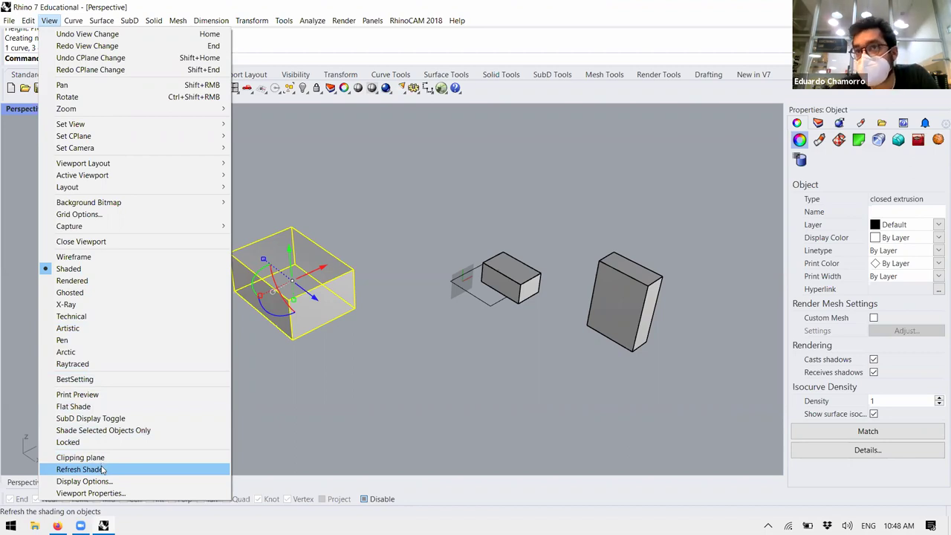
mouse_move(30, 22)
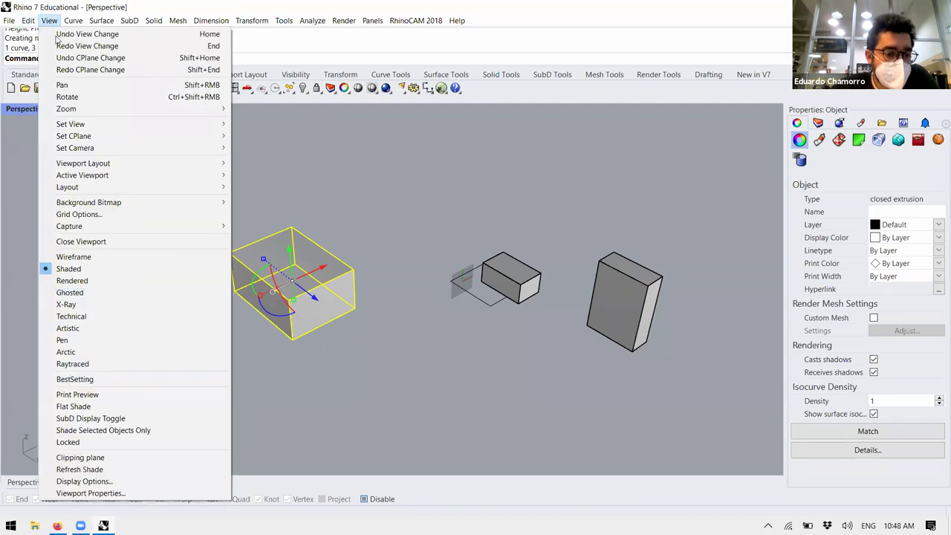
click(102, 488)
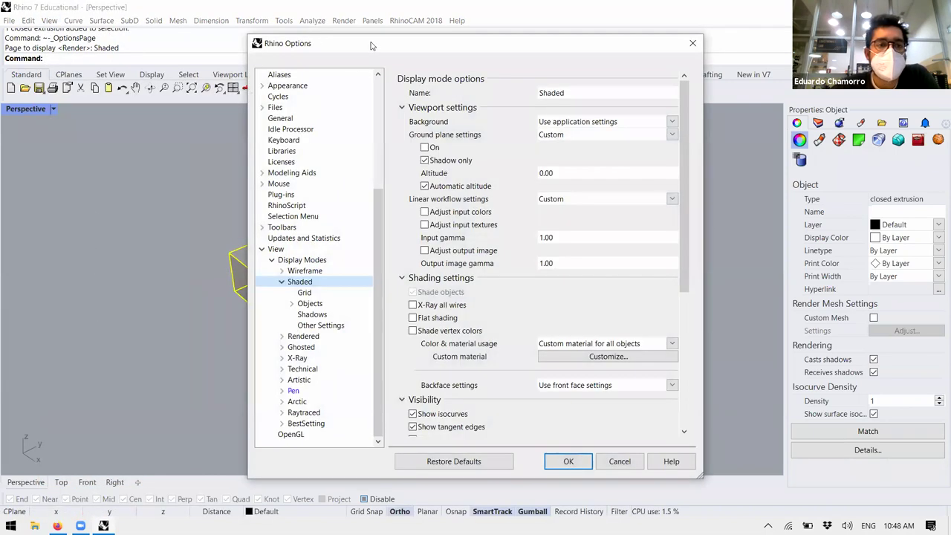
drag(372, 46, 359, 47)
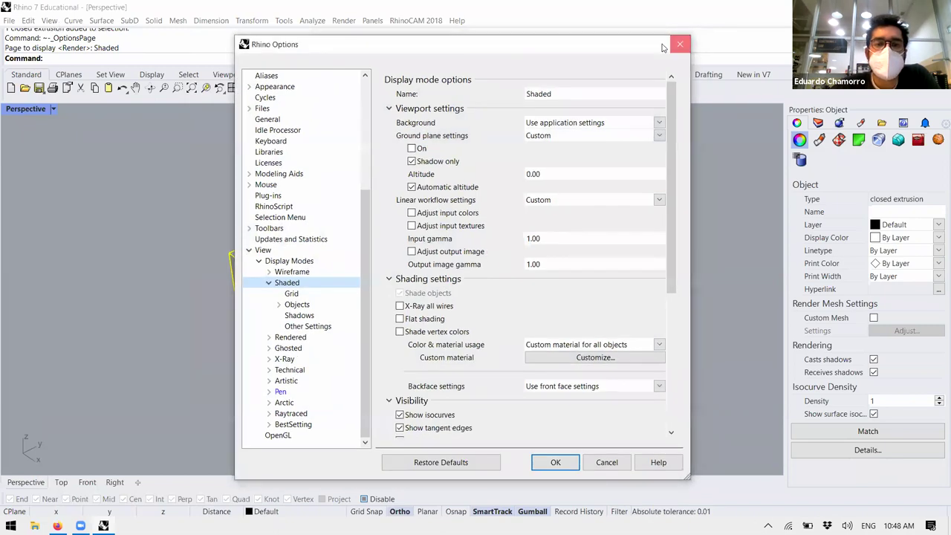
key(Return)
- Reopen the display options and view the summary information in Document Properties
click(29, 21)
mouse_move(47, 20)
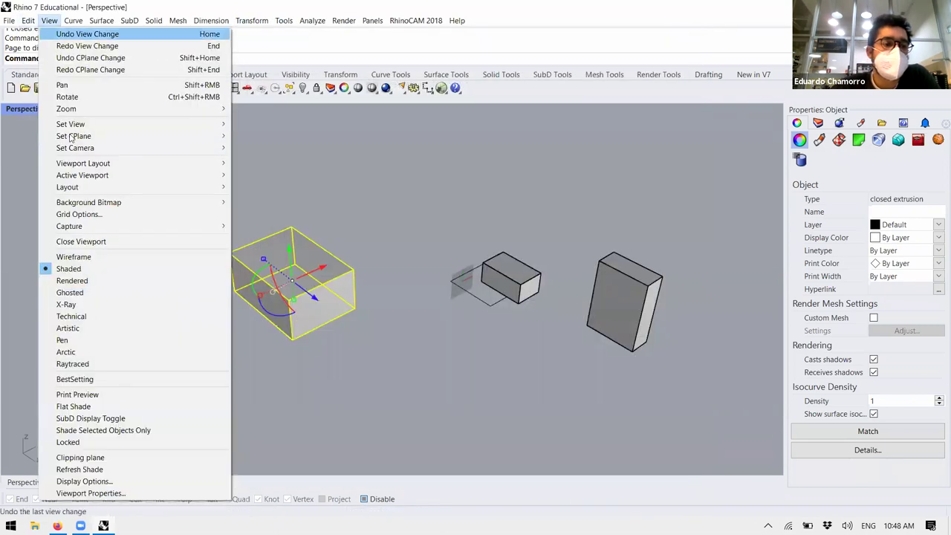
click(83, 481)
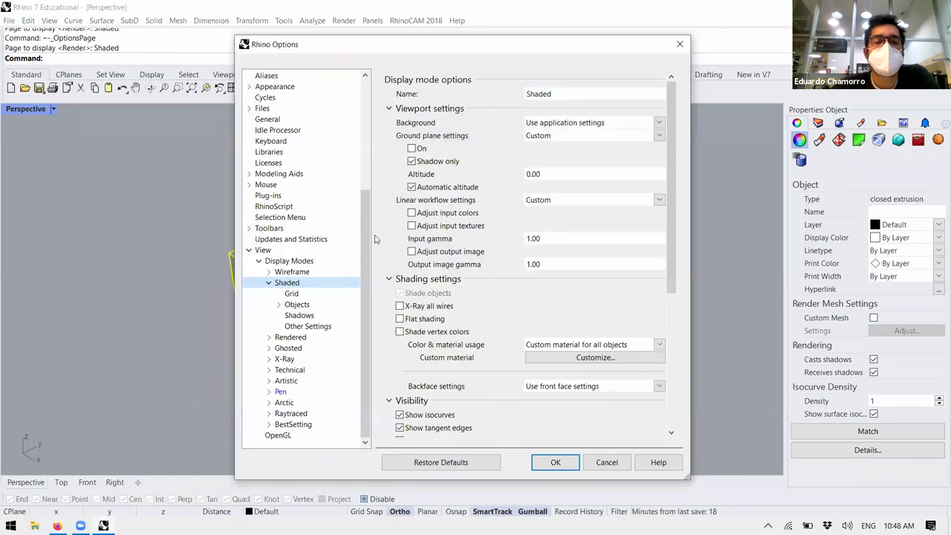
drag(363, 229, 364, 78)
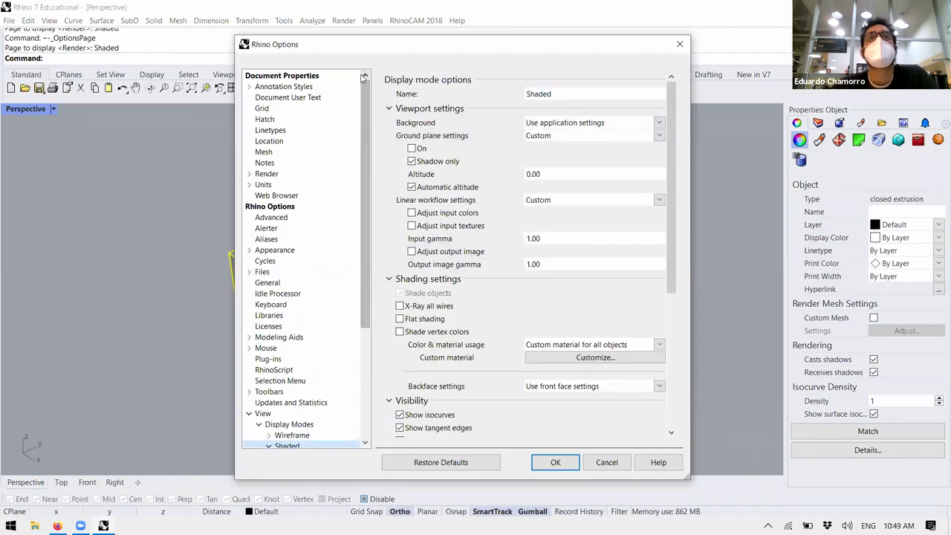
click(299, 78)
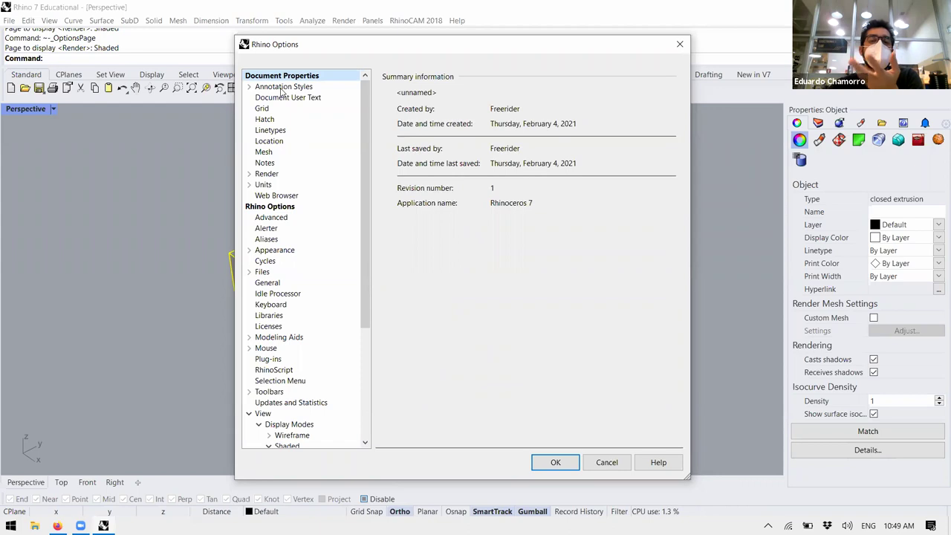
- Examine the Document Properties pages, including Annotation Styles, Document User Text, Linetypes, Location, Mesh and Render
click(283, 88)
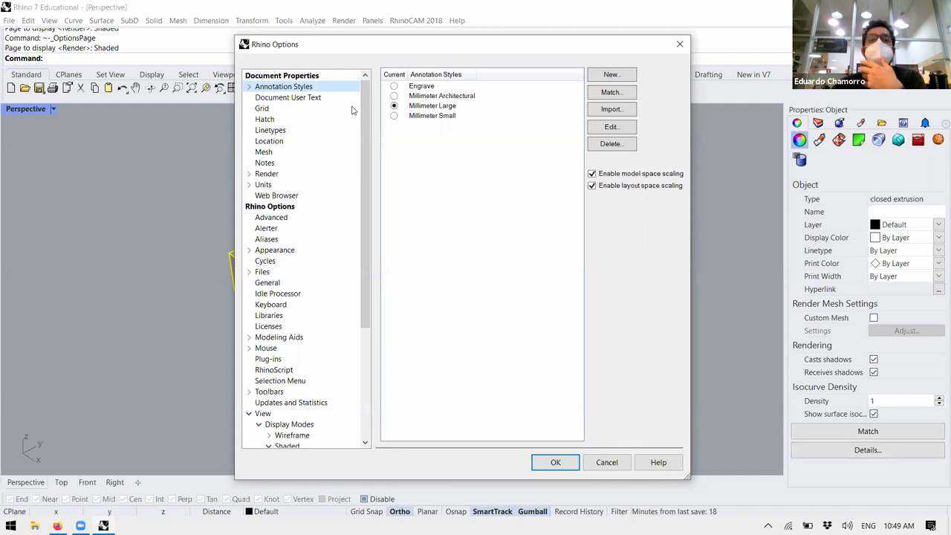
click(301, 108)
click(294, 99)
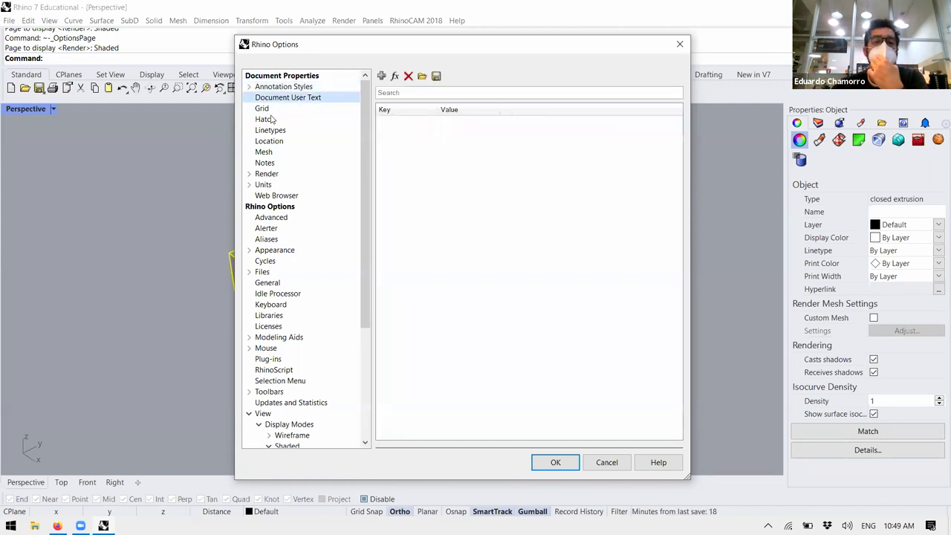
click(269, 120)
click(270, 131)
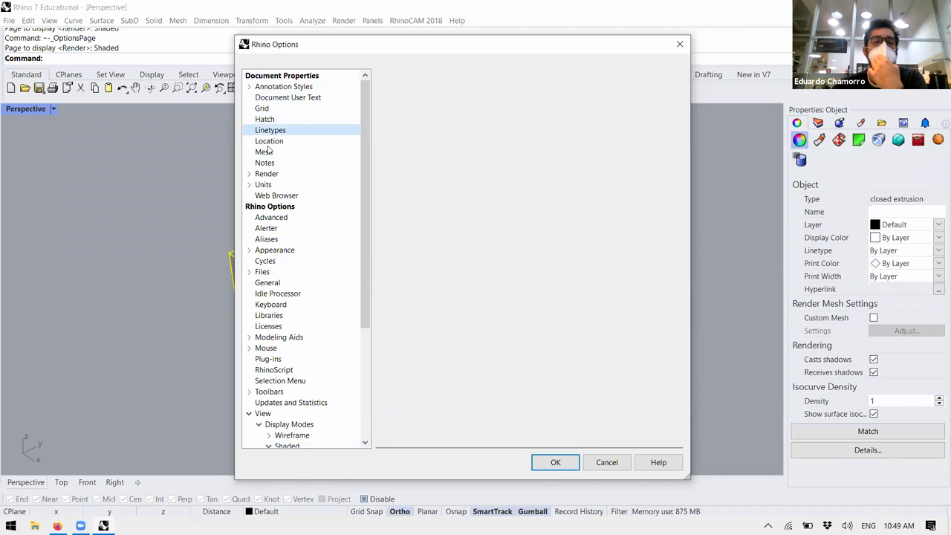
click(269, 142)
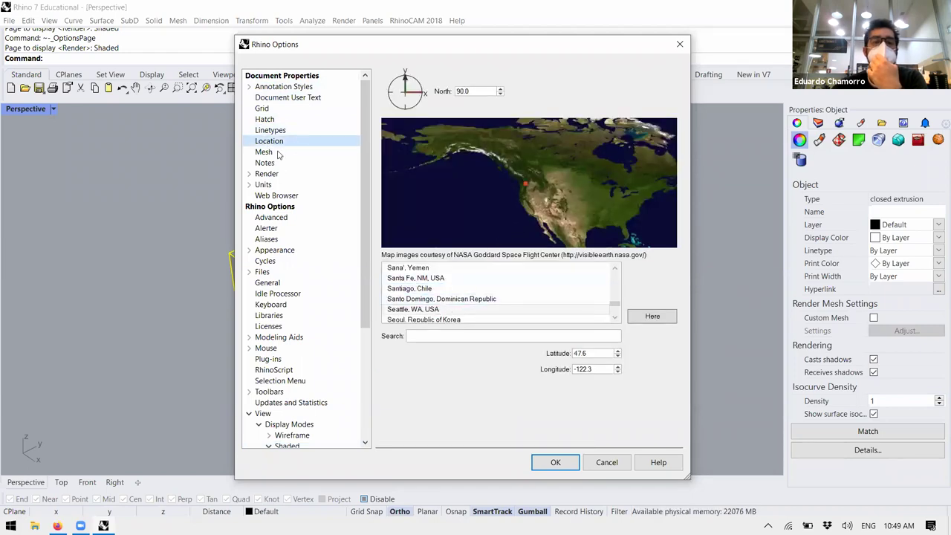
click(265, 153)
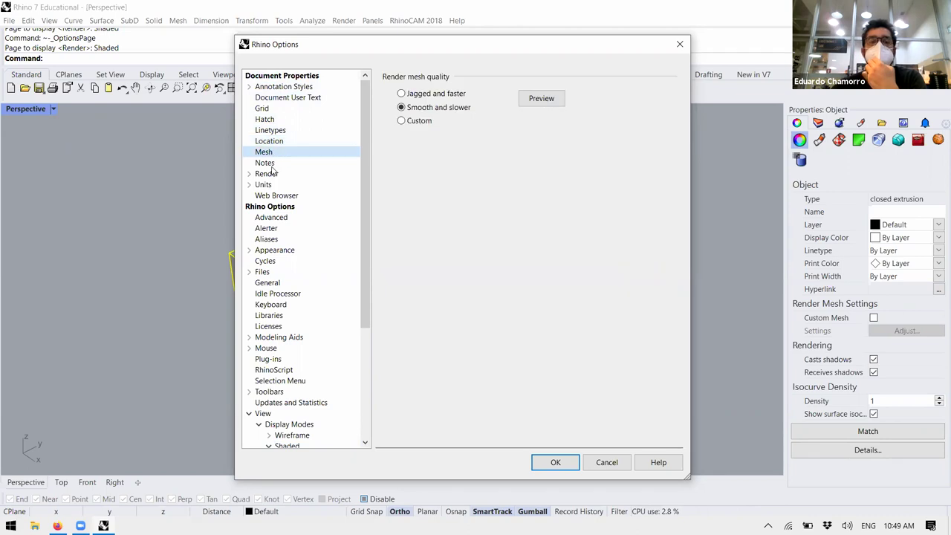
click(265, 164)
click(272, 175)
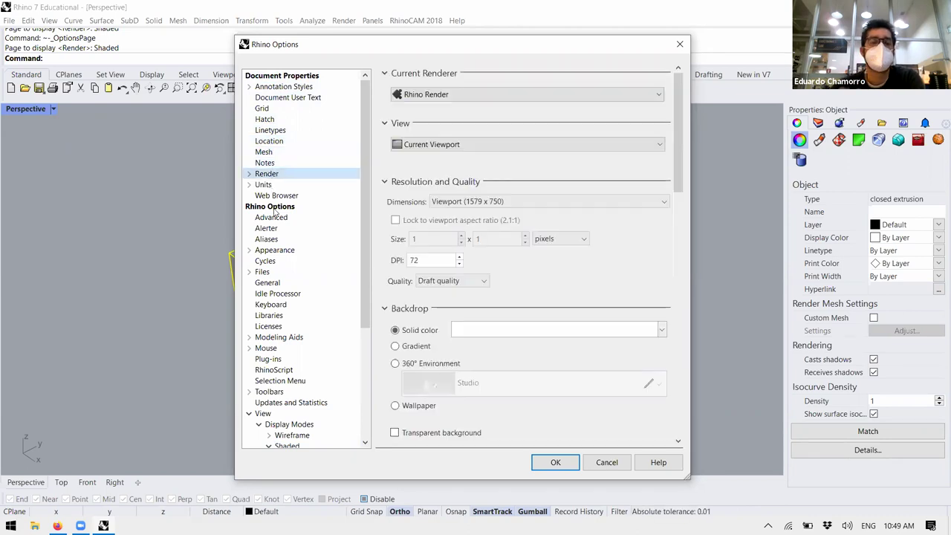
- Look through the Rhino Options pages, including Advanced, Alerter, RhinoScript, Display Modes and View
click(273, 217)
click(281, 229)
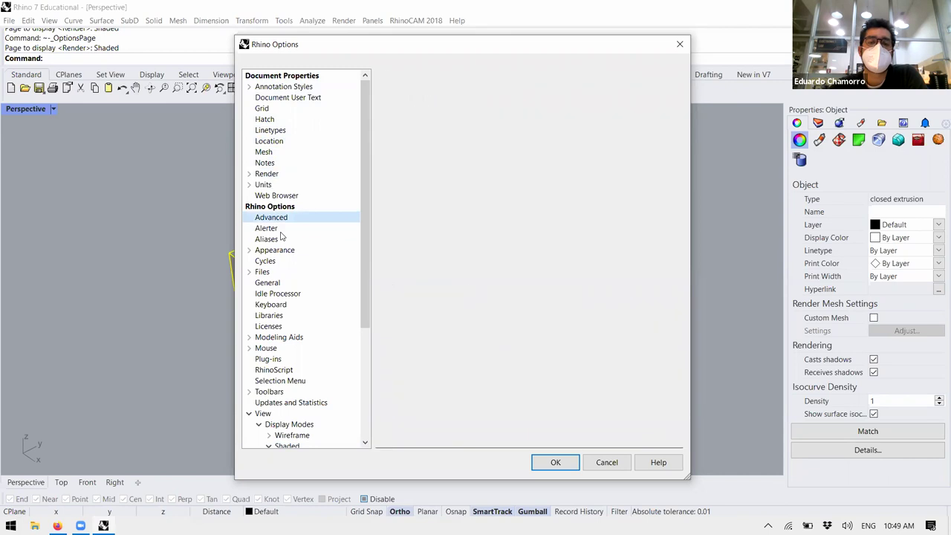
scroll(281, 247, down, 1)
scroll(281, 248, down, 3)
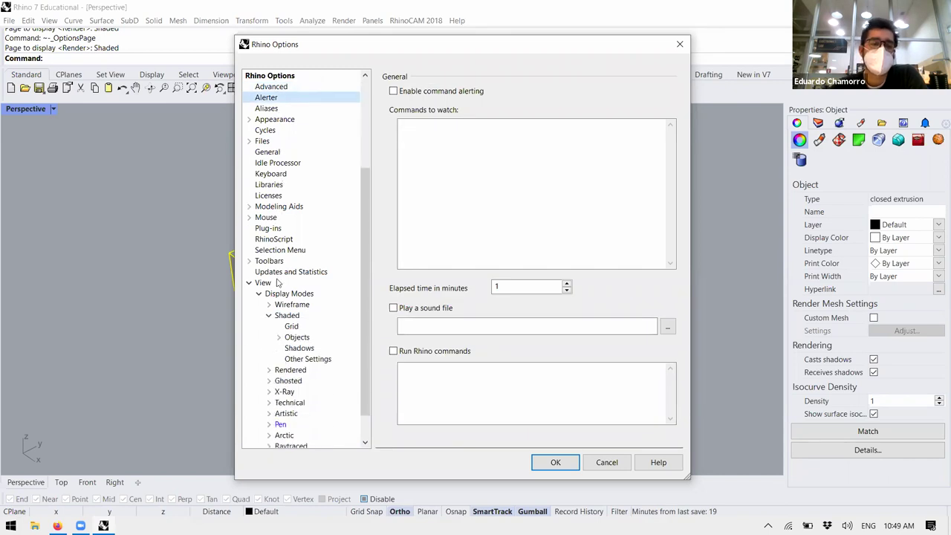
click(269, 260)
click(274, 239)
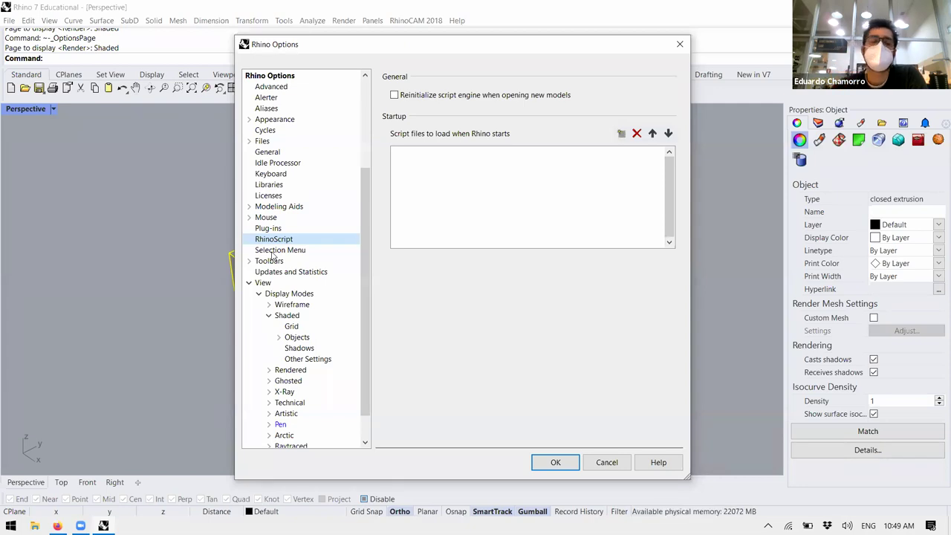
scroll(272, 254, down, 1)
click(276, 263)
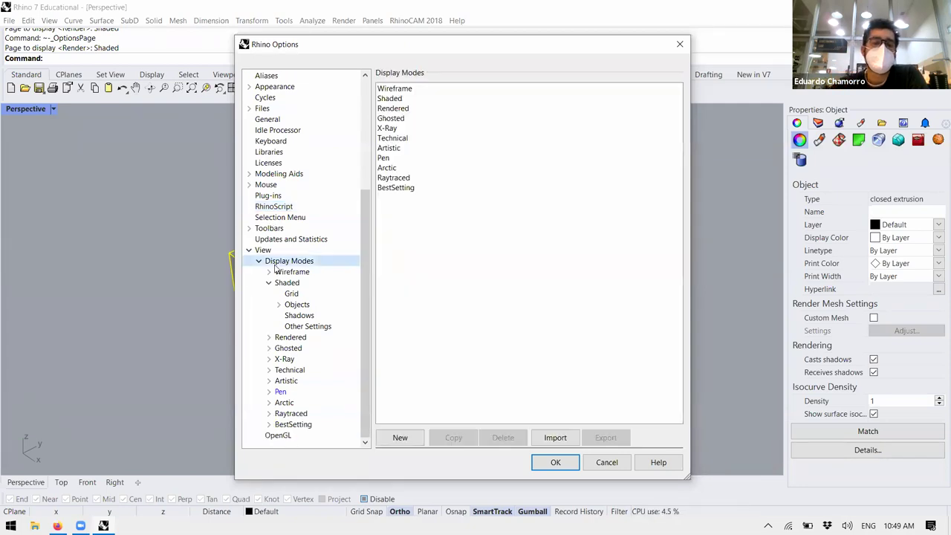
click(264, 251)
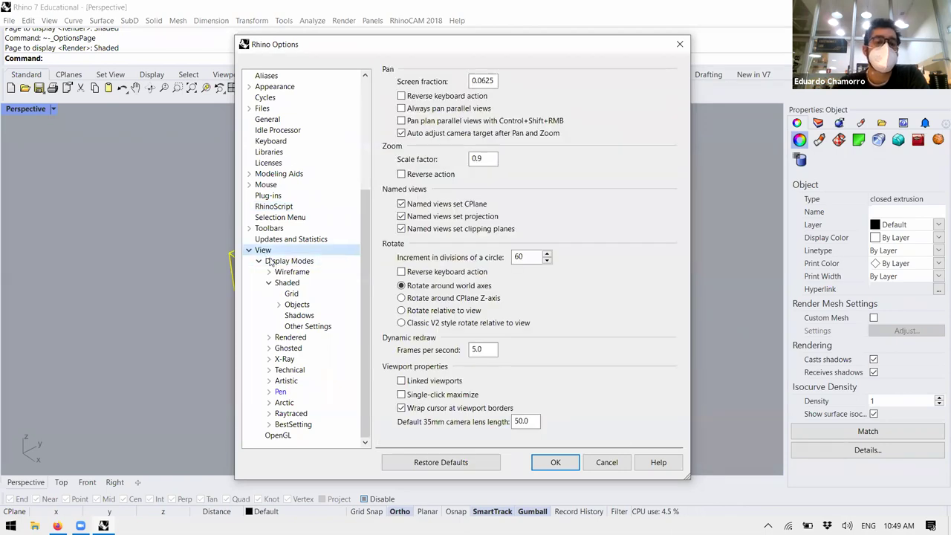
- Move the options window off the model, review the Display Modes list and the Shaded settings, and close the options
drag(540, 55, 664, 35)
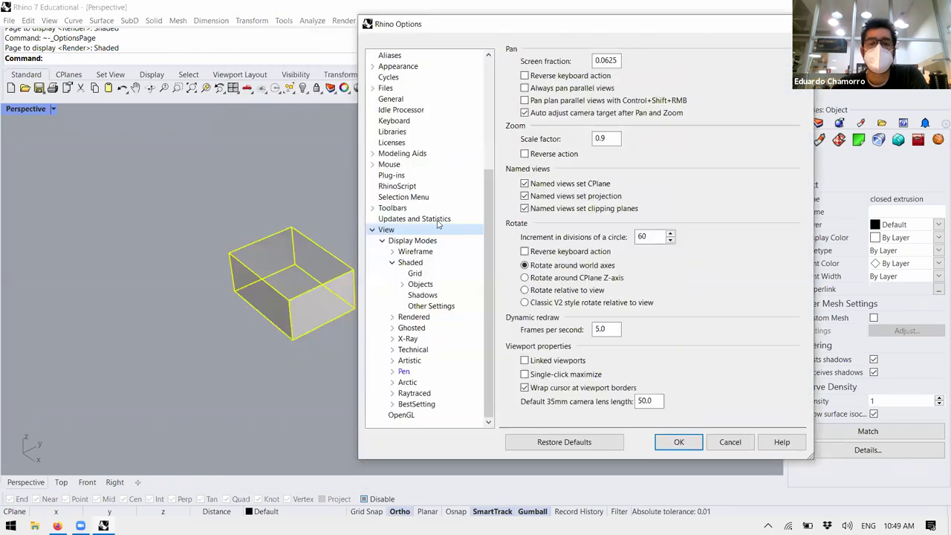
click(426, 243)
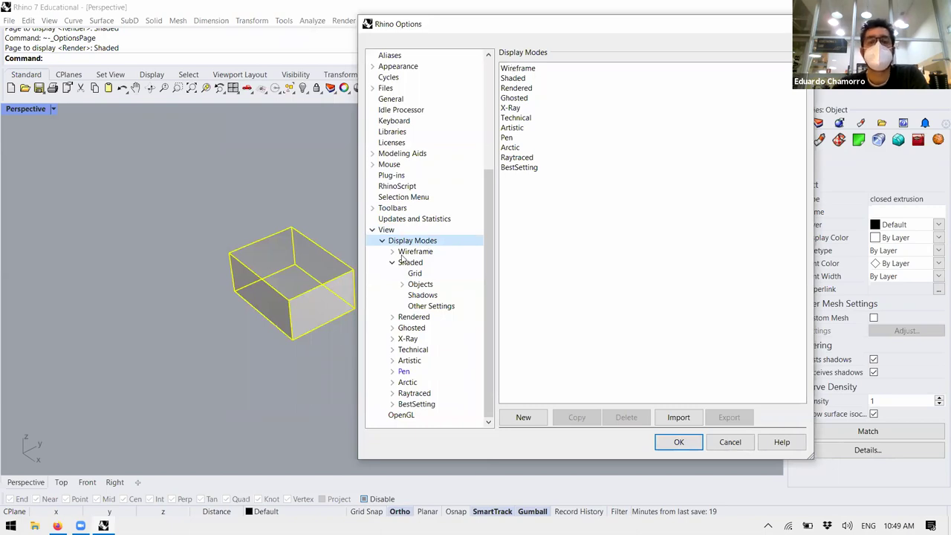
click(401, 265)
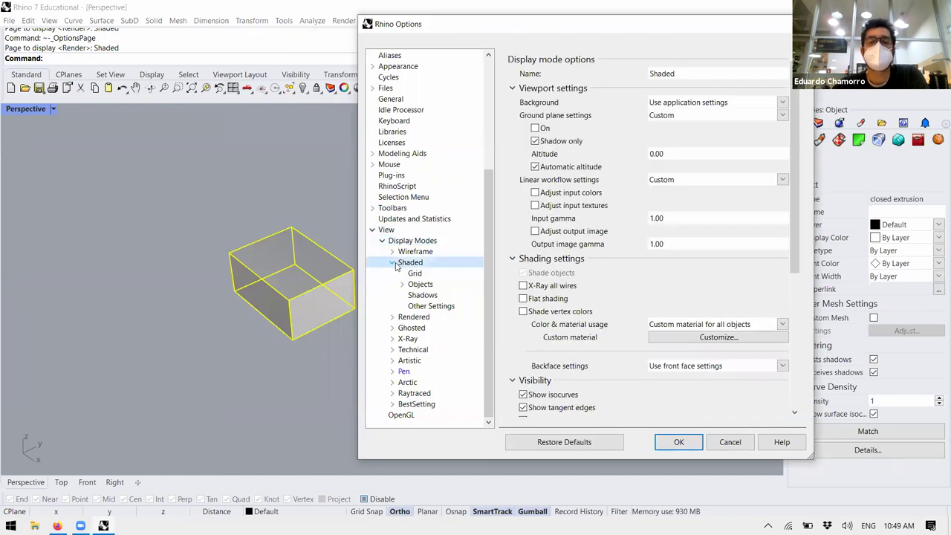
click(394, 264)
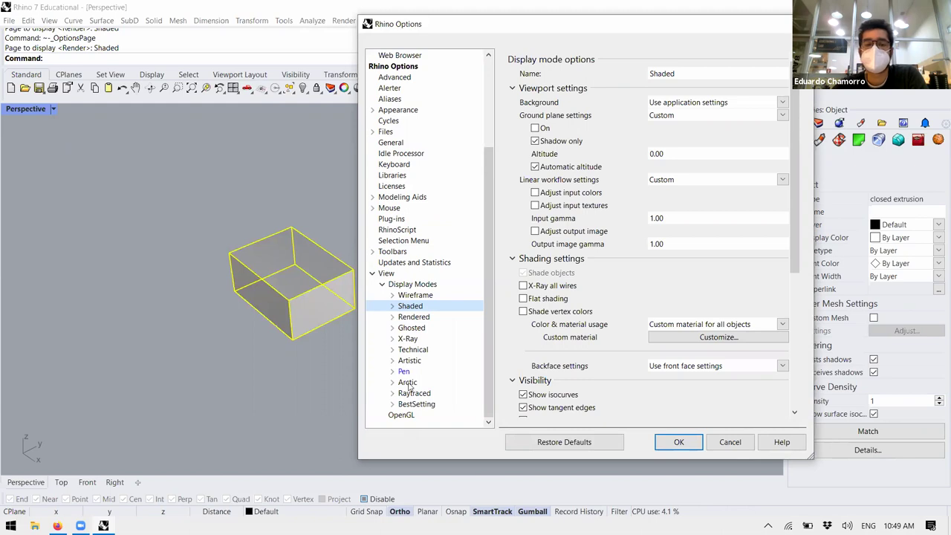
click(679, 442)
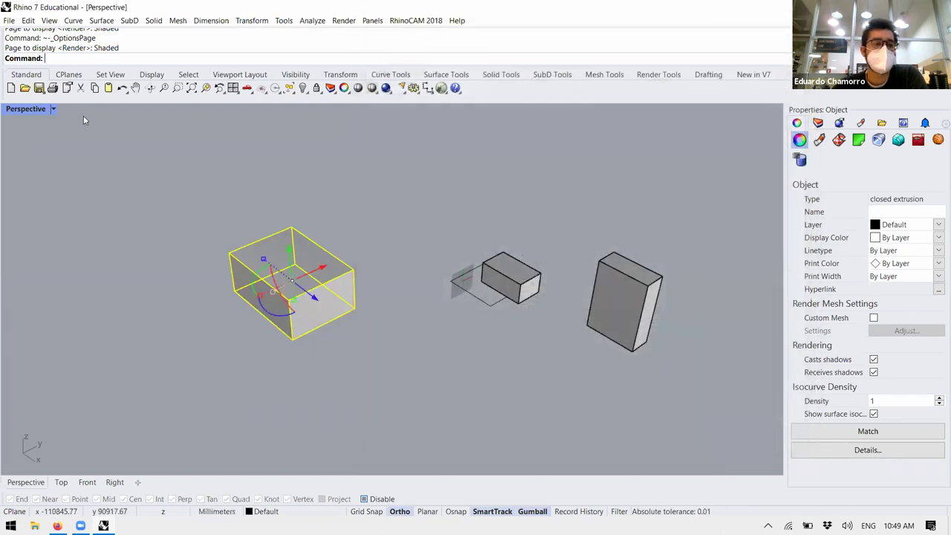
- Switch the Perspective viewport to the Pen display mode and view the boxes closer from another angle
click(54, 110)
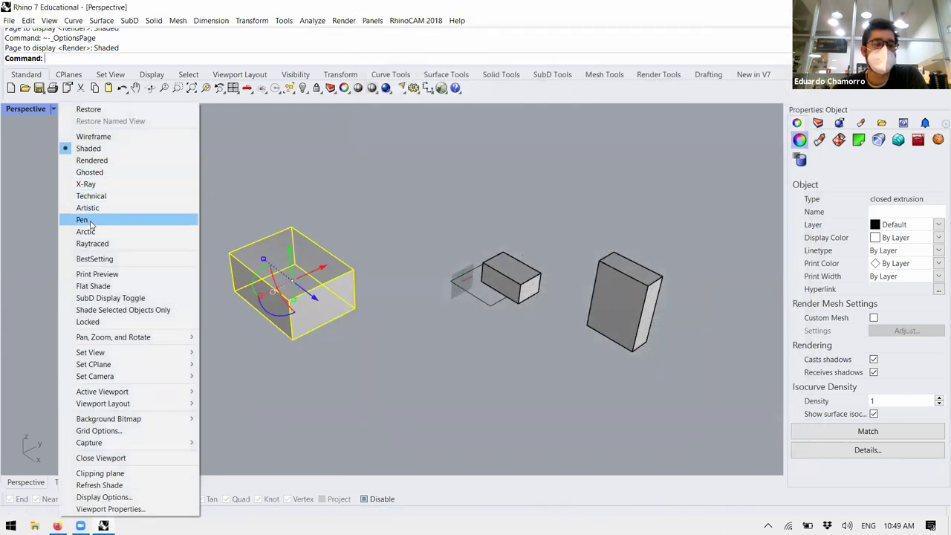
click(82, 220)
click(153, 324)
right_drag(153, 325, 210, 299)
scroll(224, 214, up, 3)
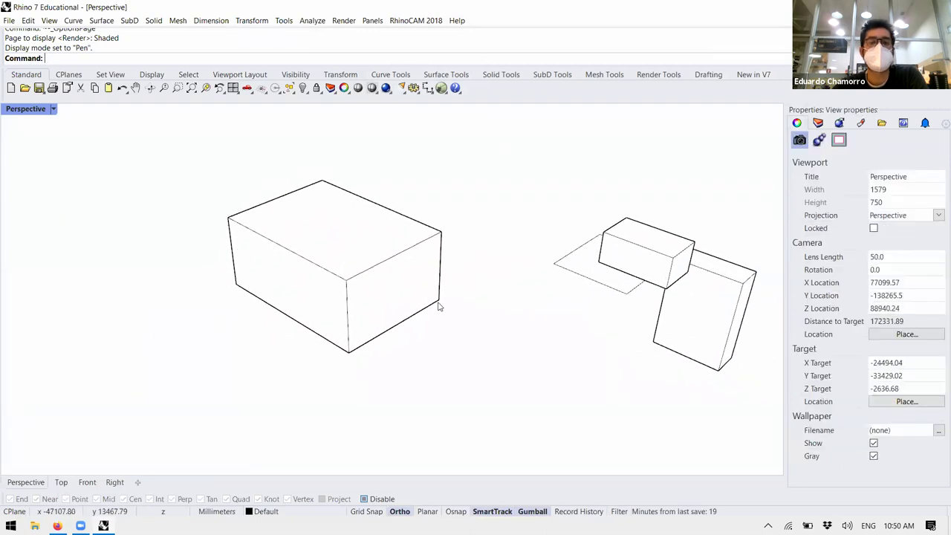
- Open the viewport's display options and compare the shading and visibility settings of the Pen and Artistic modes
click(53, 111)
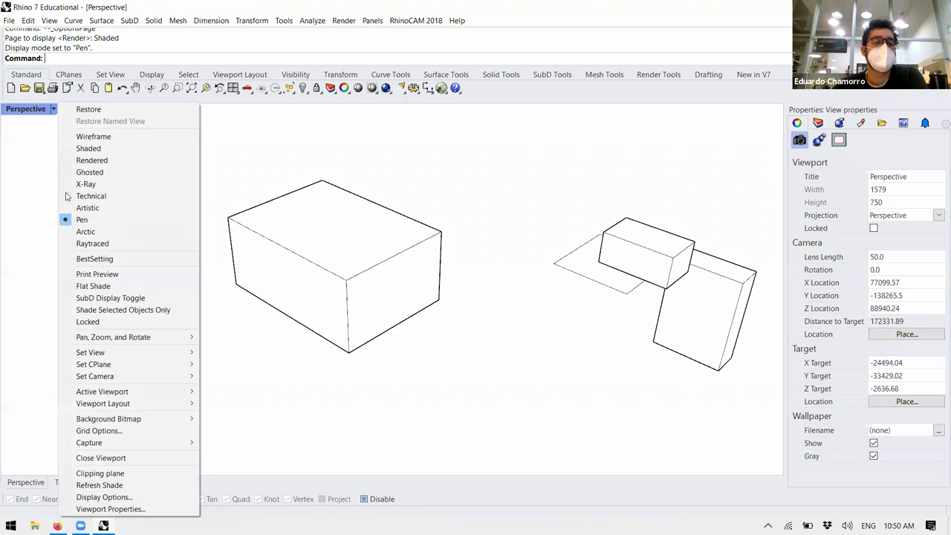
click(128, 493)
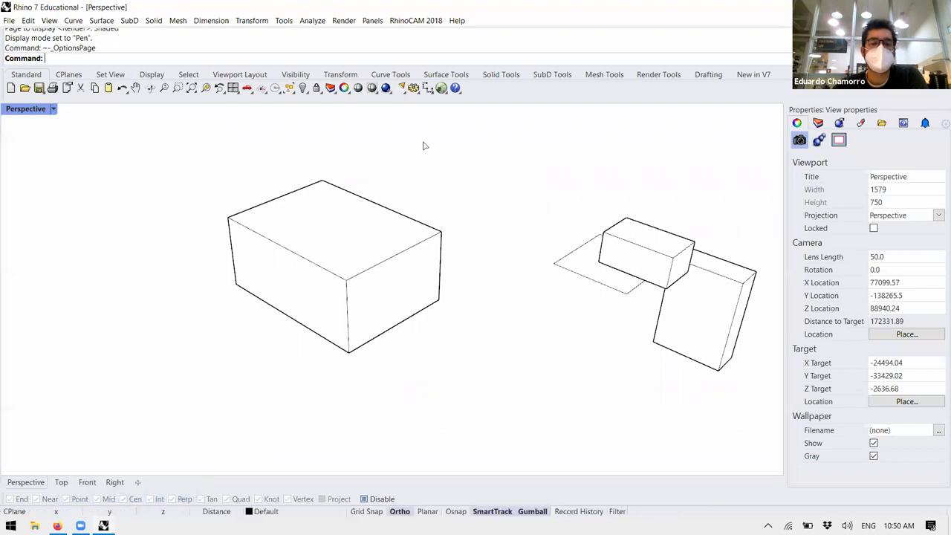
drag(517, 35, 574, 35)
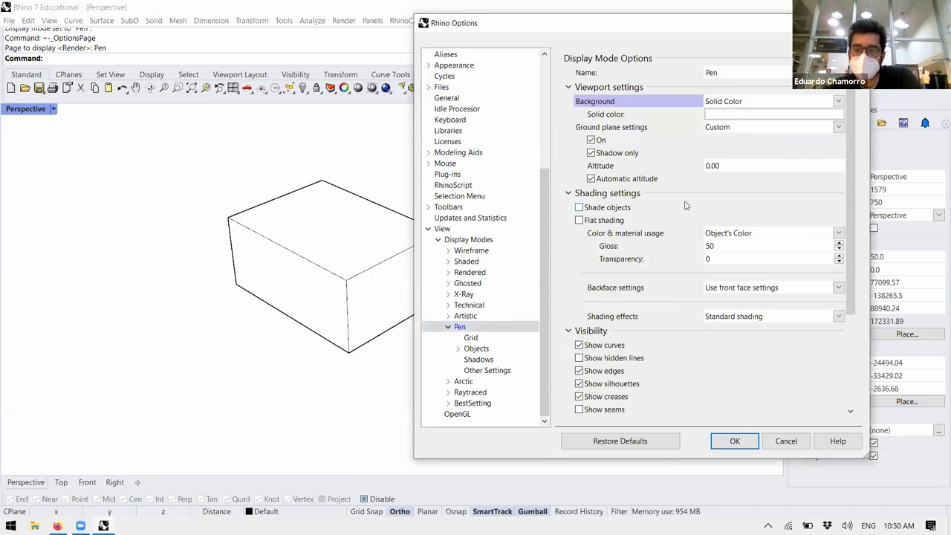
scroll(685, 206, down, 5)
scroll(685, 207, up, 3)
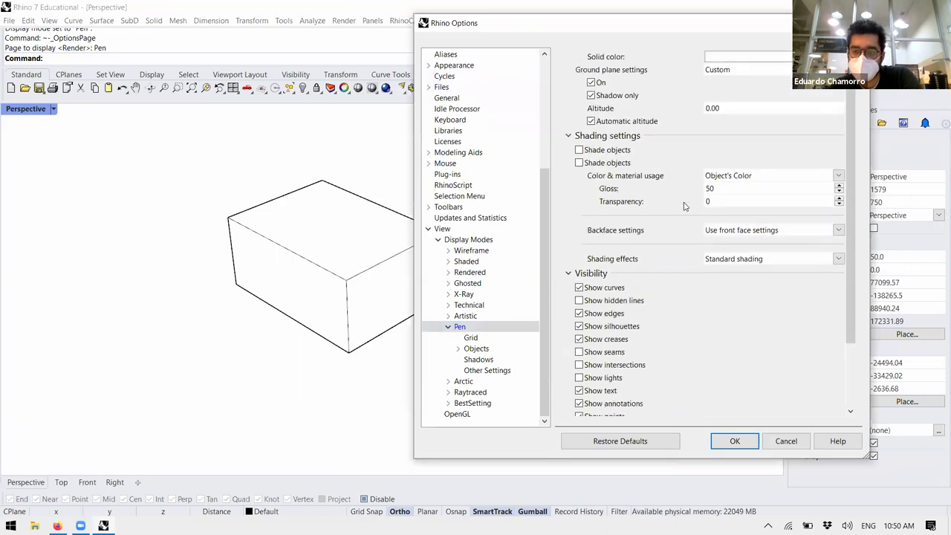
scroll(685, 205, up, 2)
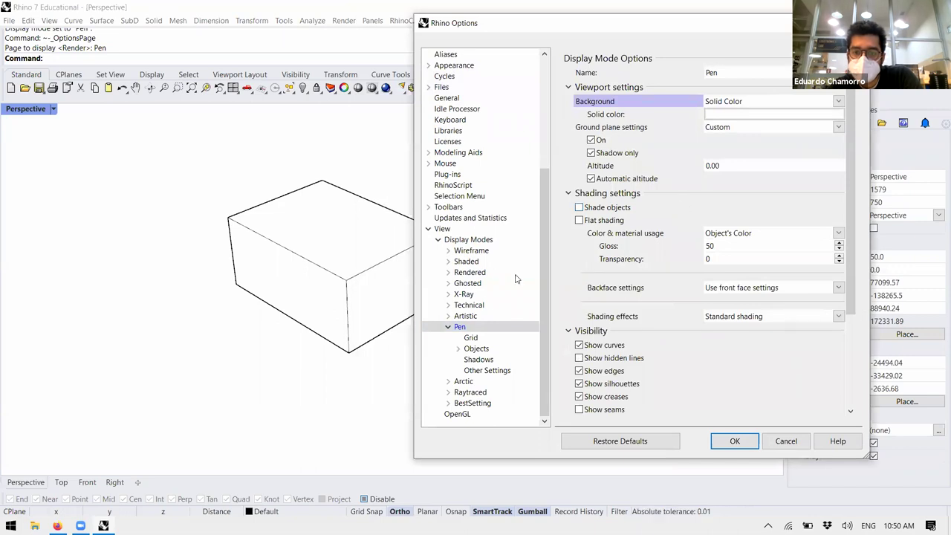
click(462, 318)
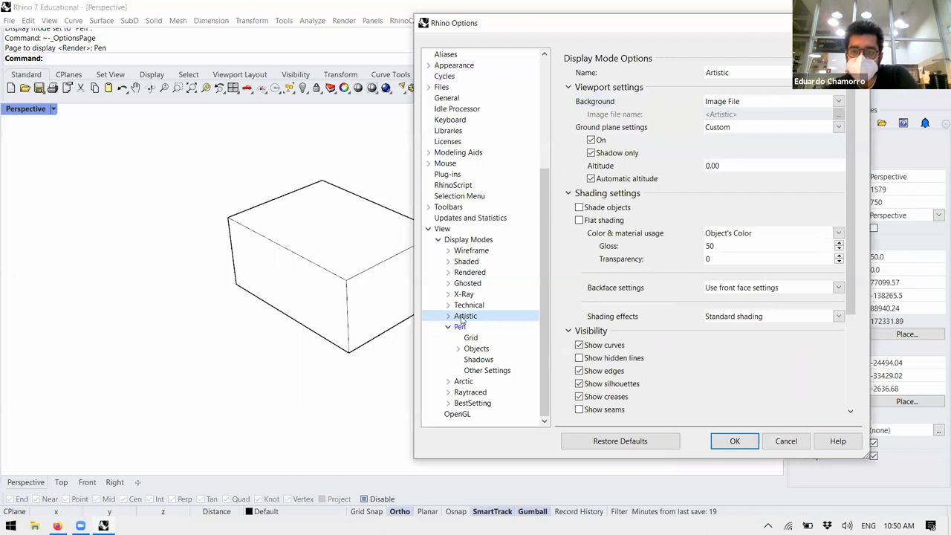
scroll(673, 301, down, 5)
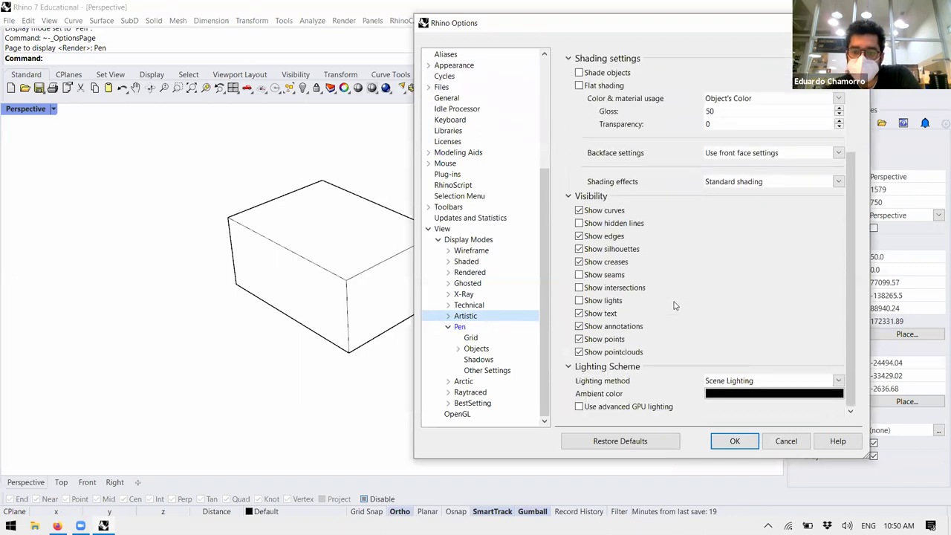
scroll(675, 305, up, 3)
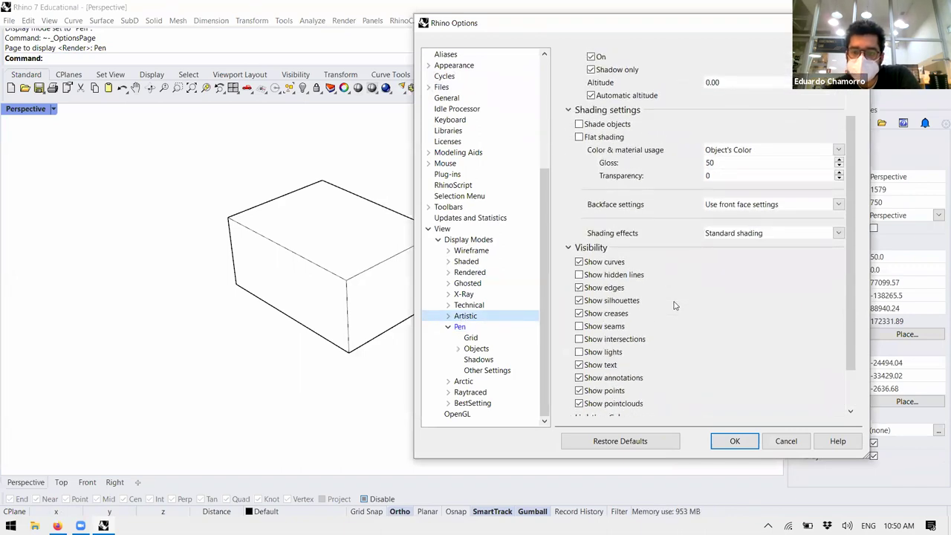
- Try Parallel lines as the Pen mode's shading effect with a width of 20 pixels, apply it and inspect the box
click(464, 327)
click(765, 316)
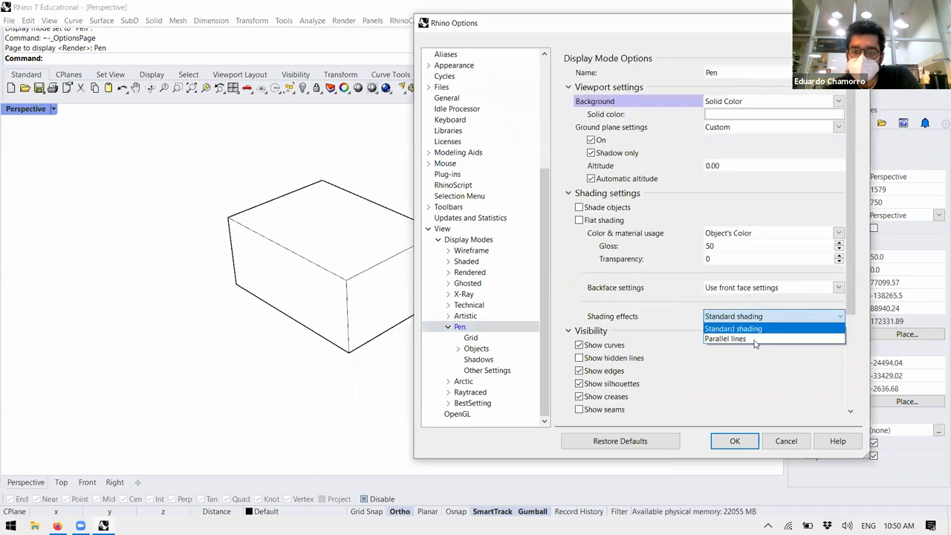
click(751, 341)
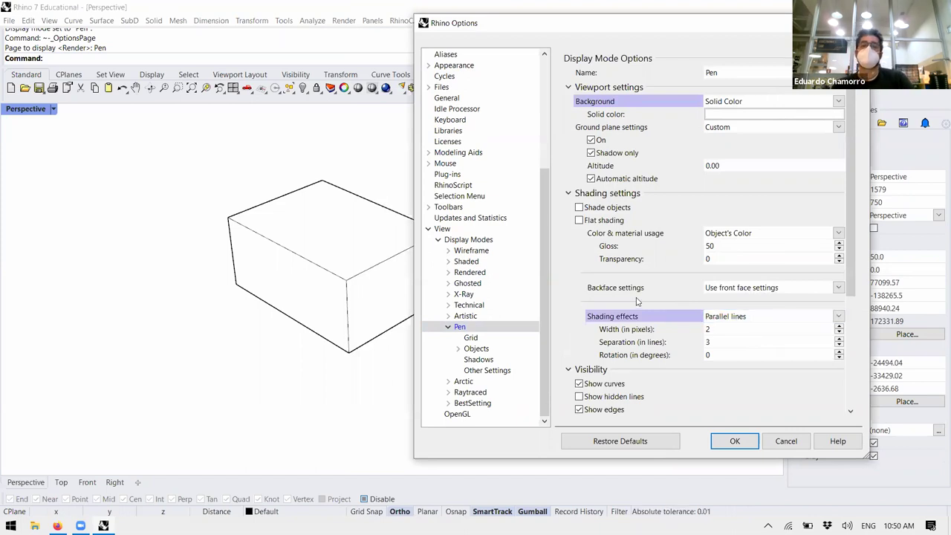
click(764, 318)
click(757, 329)
click(754, 317)
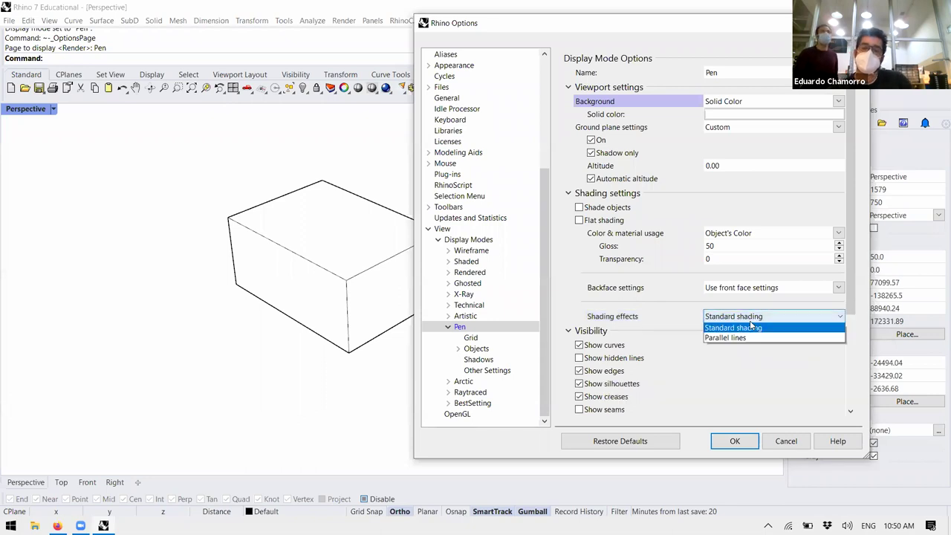
click(742, 339)
click(731, 329)
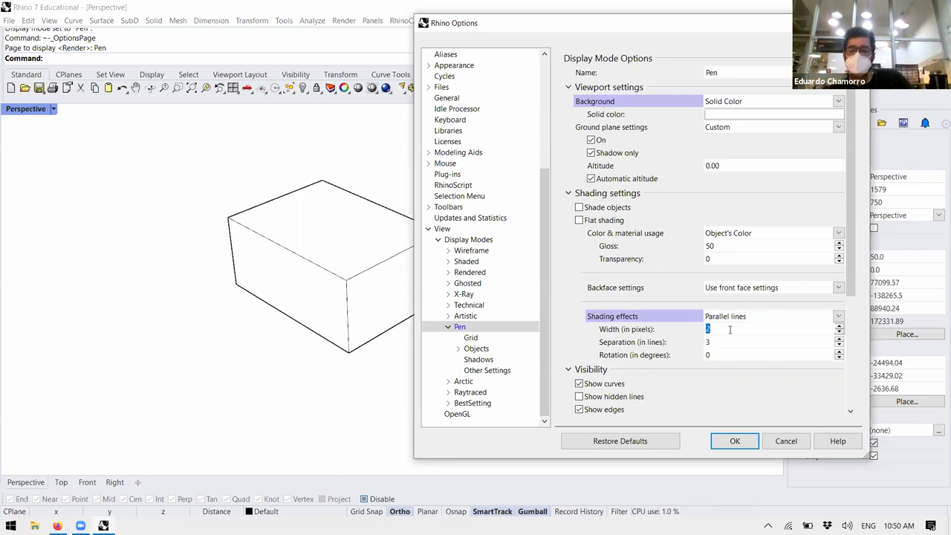
text(20)
click(732, 441)
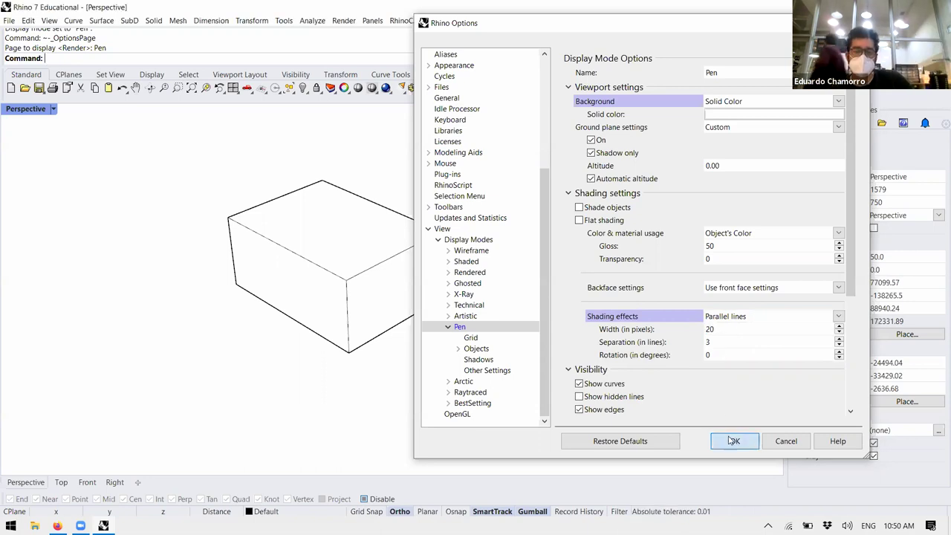
scroll(340, 356, up, 5)
right_drag(364, 355, 84, 158)
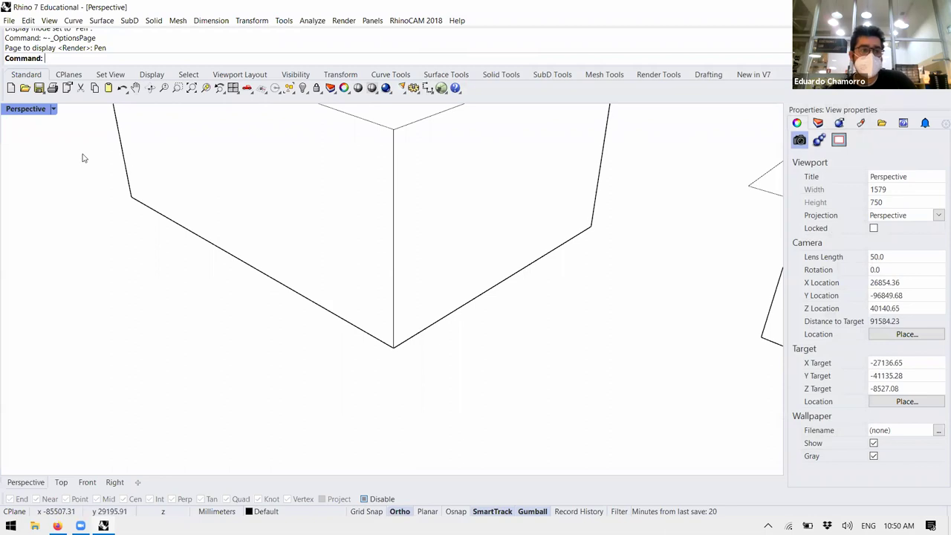
- Reopen the Pen display options, set the line width back to 2 pixels and return the shading effect to Standard shading
click(53, 110)
click(127, 496)
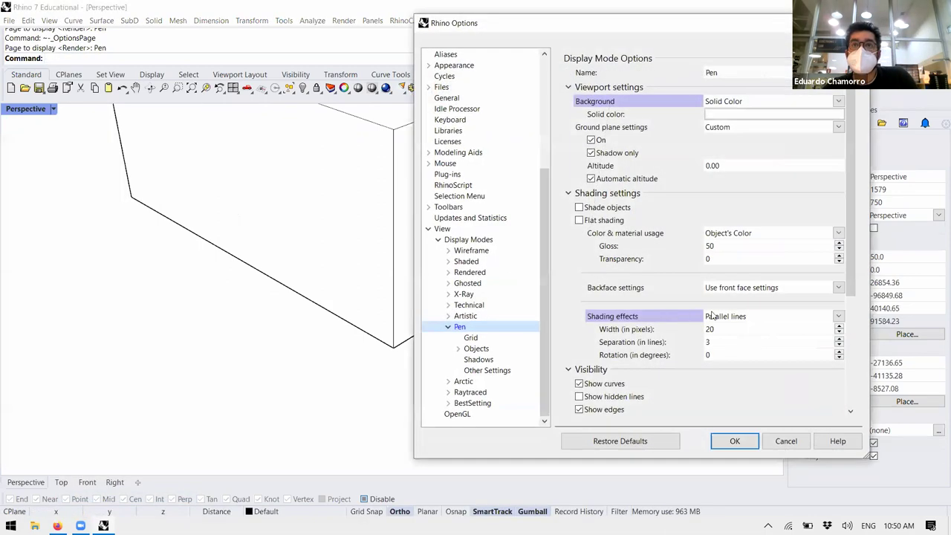
double_click(712, 329)
text(2)
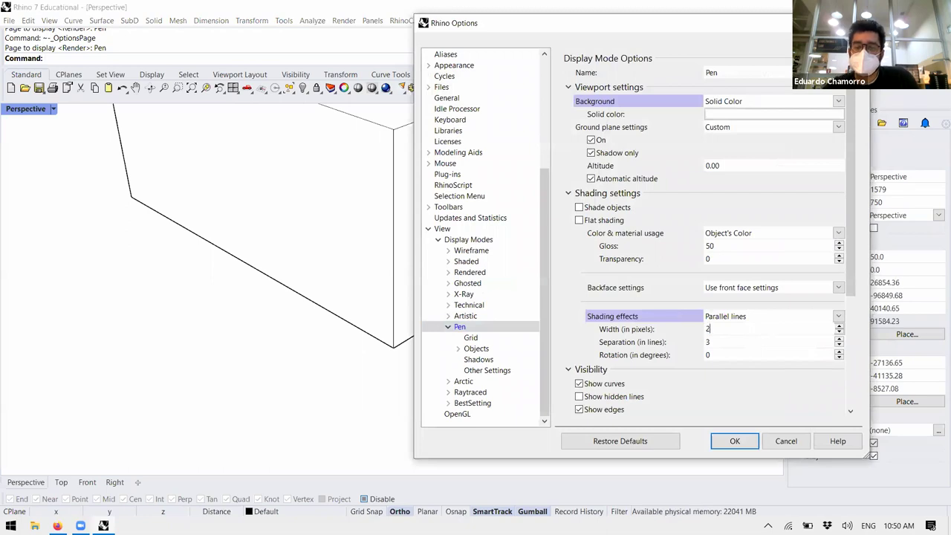
click(744, 318)
click(727, 330)
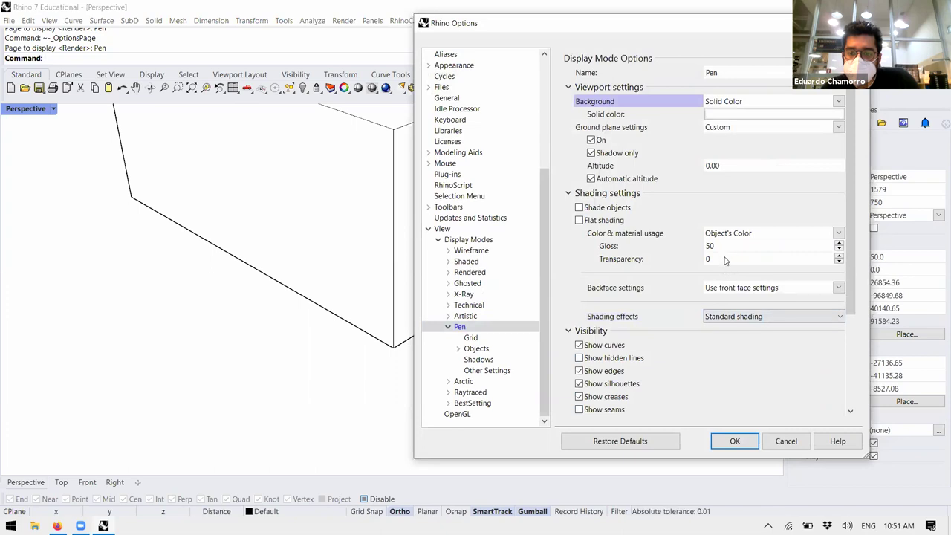
- Try a shading transparency of 50 for the Pen display mode, apply it and inspect the large box
click(726, 258)
text(5)
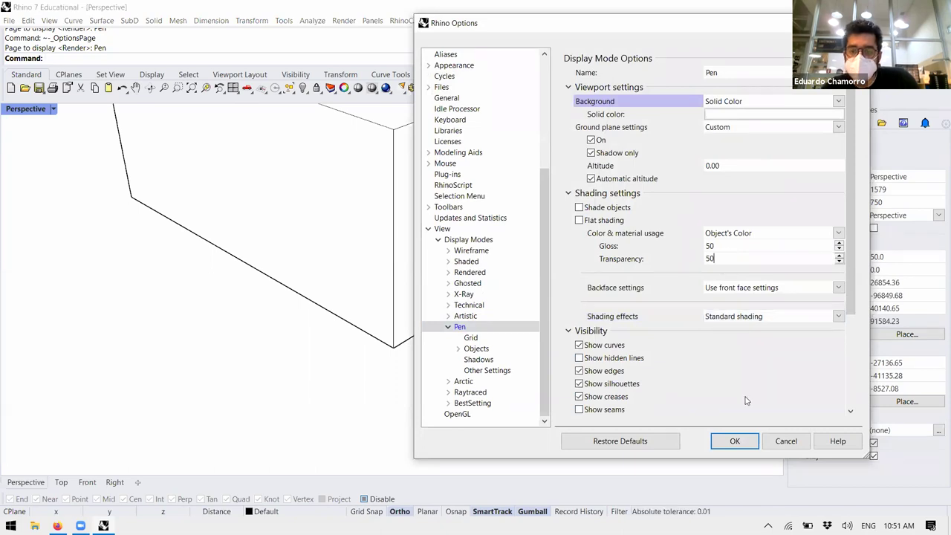
click(734, 440)
scroll(435, 357, down, 3)
scroll(435, 341, up, 2)
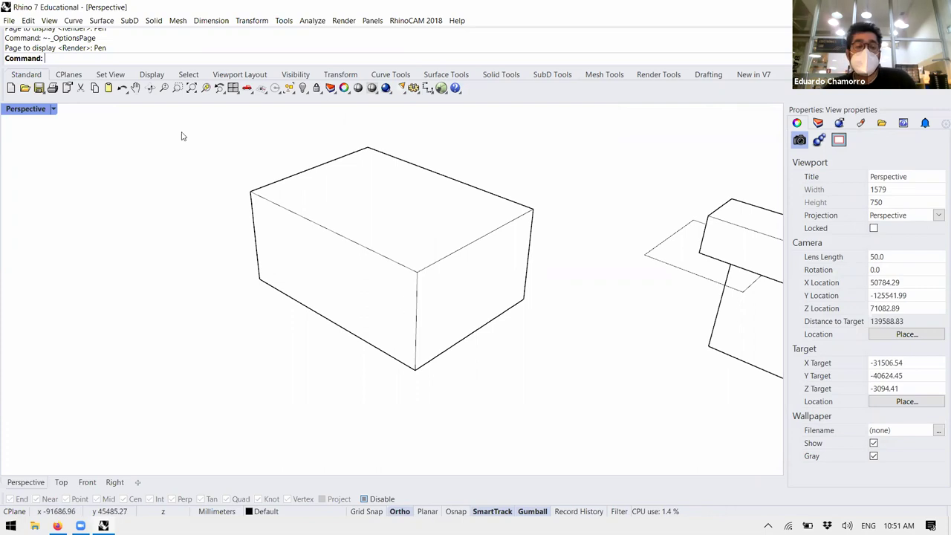
- Reopen the Pen mode's display options and set the shading transparency to 0
click(53, 108)
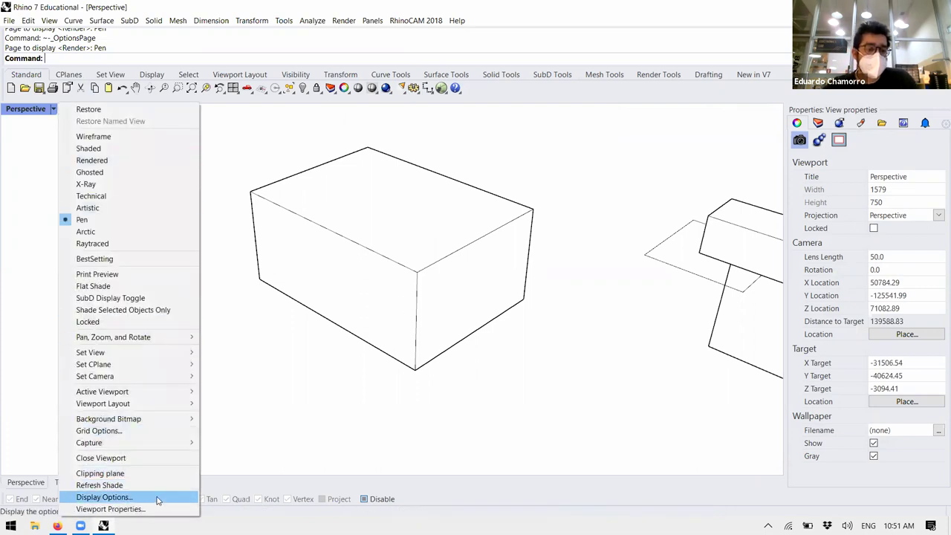
click(393, 446)
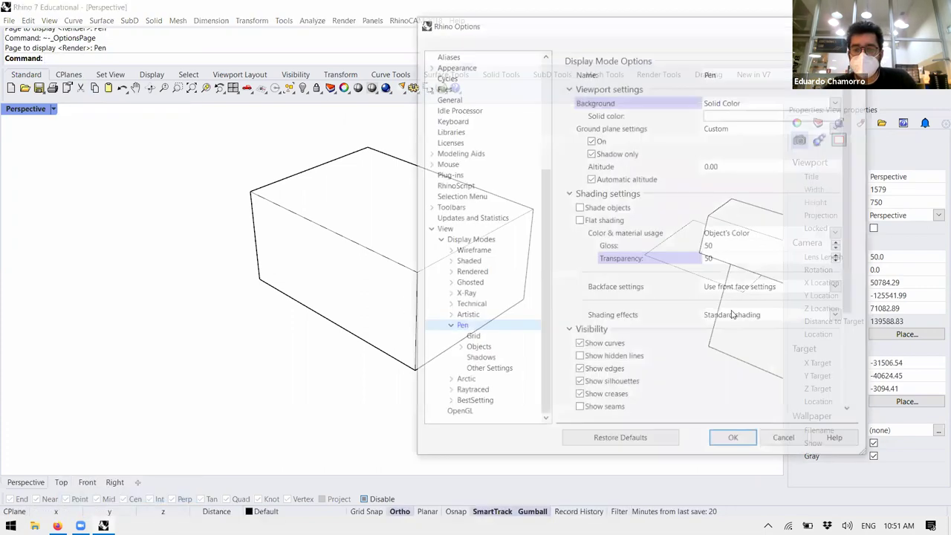
double_click(722, 259)
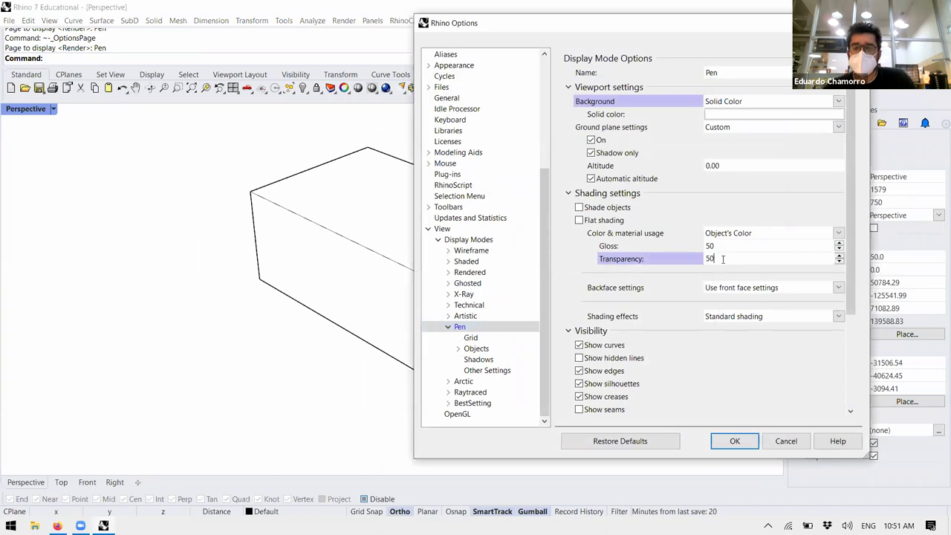
text(0)
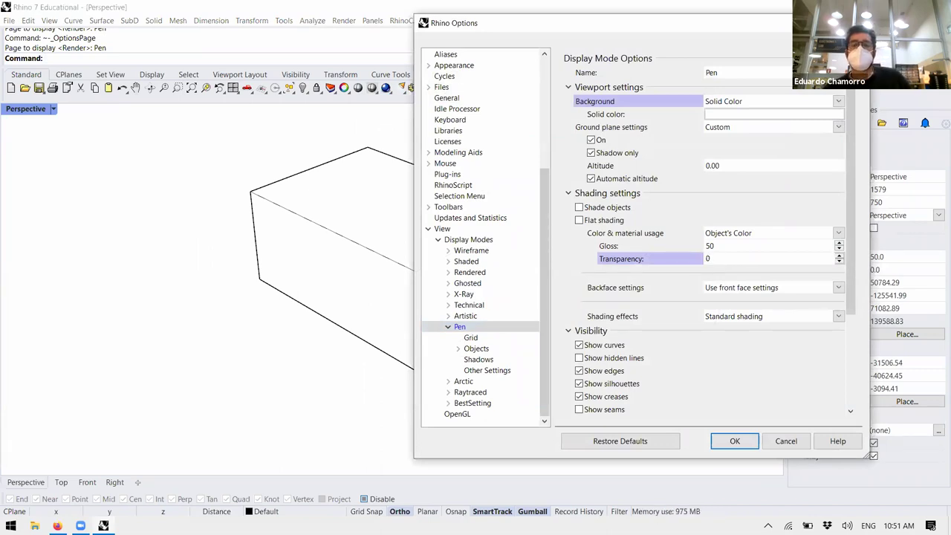
- Try pure red as the solid background color of the Pen display mode
click(724, 114)
click(512, 214)
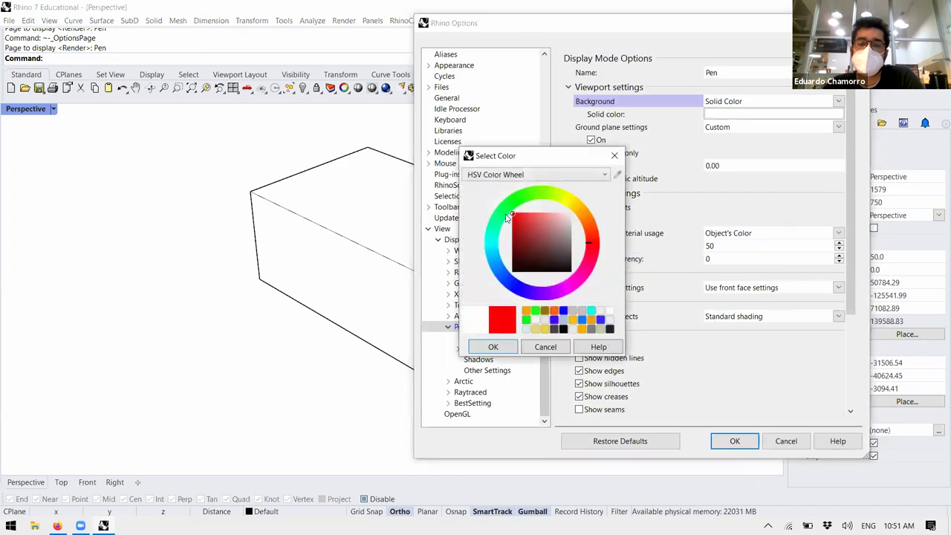
click(507, 347)
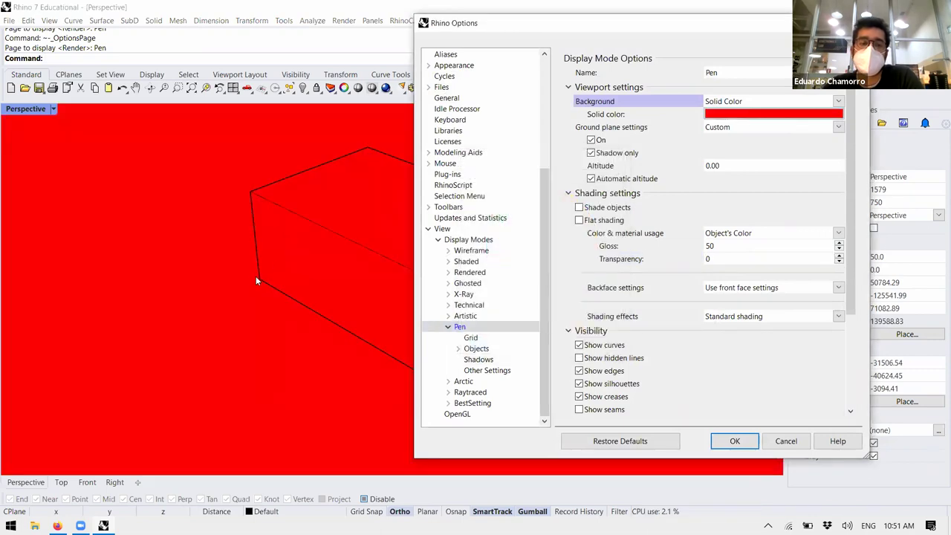
- Set the Pen mode's solid background color back to white and apply the display options
click(782, 113)
drag(535, 246, 583, 202)
click(493, 347)
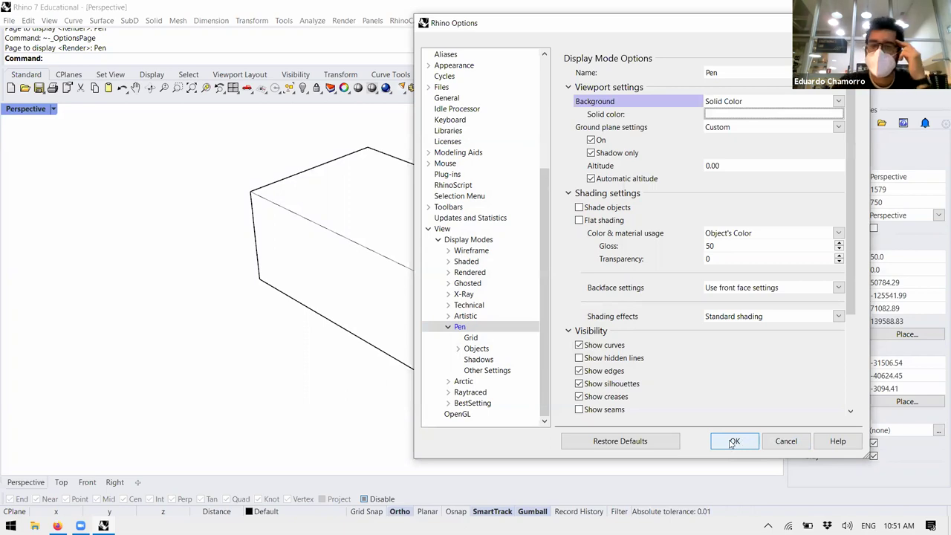
key(Return)
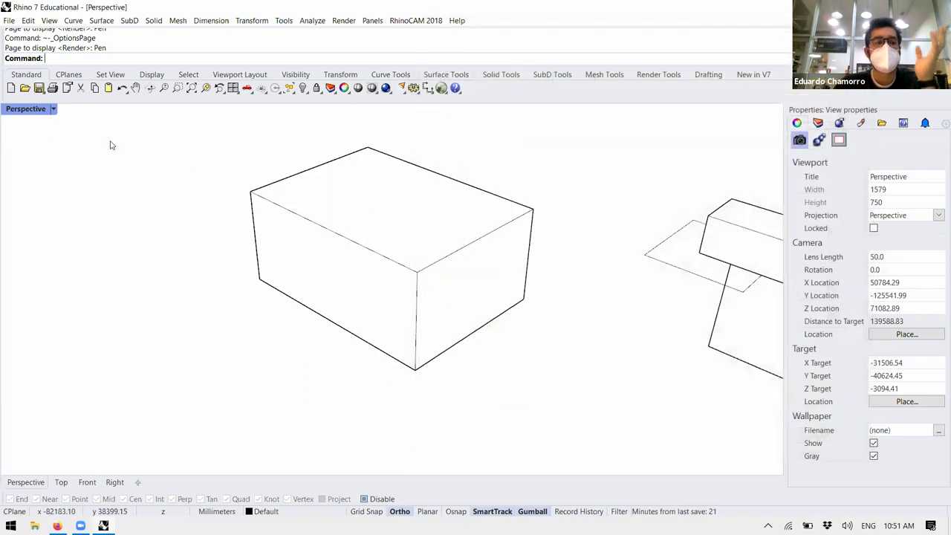
- Switch the Perspective viewport to the Shaded display mode and view the boxes from another angle
click(52, 109)
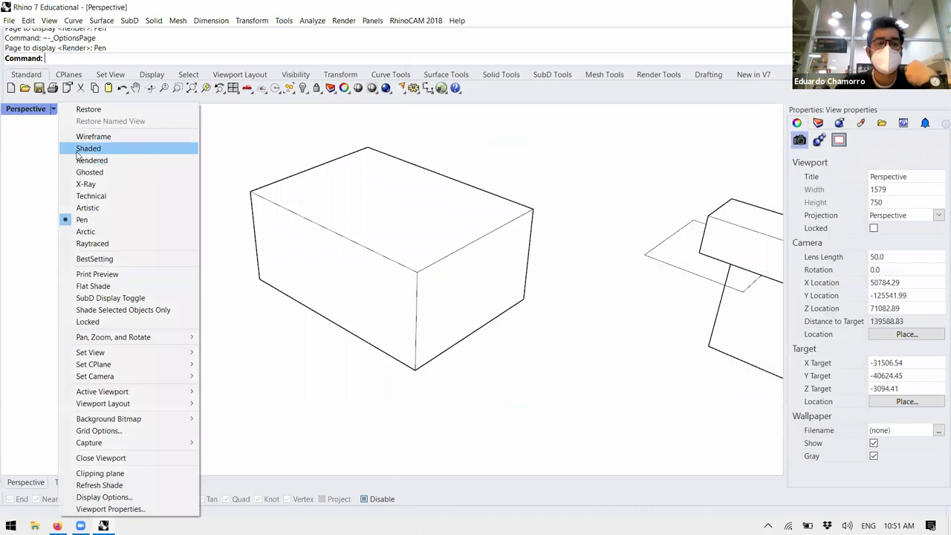
click(88, 149)
scroll(443, 315, down, 5)
mouse_move(438, 322)
right_down()
mouse_move(438, 266)
mouse_move(461, 340)
mouse_move(455, 366)
mouse_move(443, 340)
right_up()
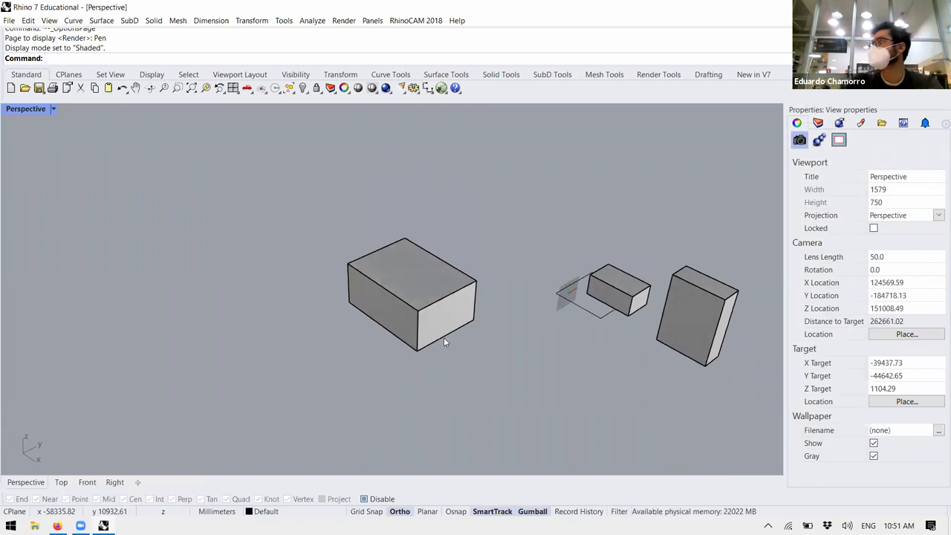
scroll(444, 338, up, 5)
mouse_move(444, 337)
right_down()
mouse_move(425, 310)
mouse_move(432, 237)
mouse_move(435, 312)
right_up()
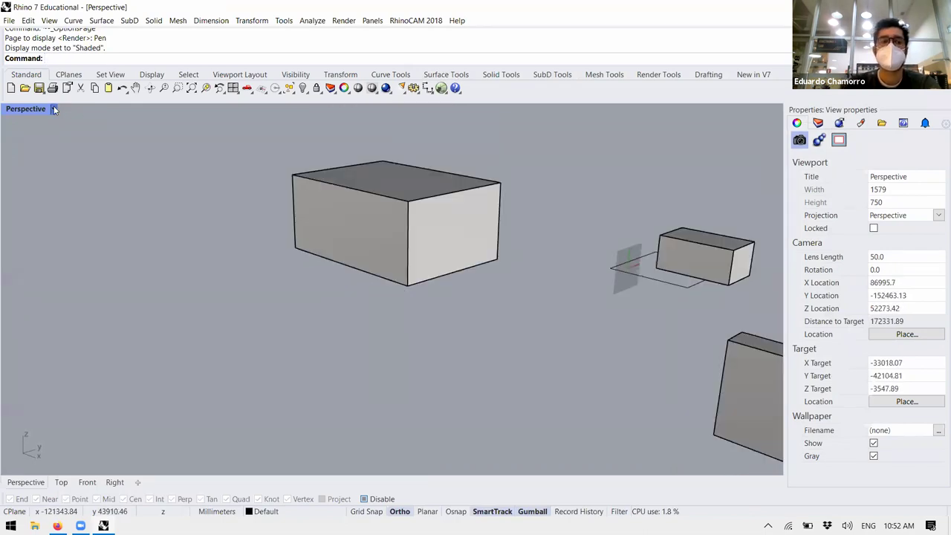
- Explode the large box into separate surfaces and view it from above
click(53, 109)
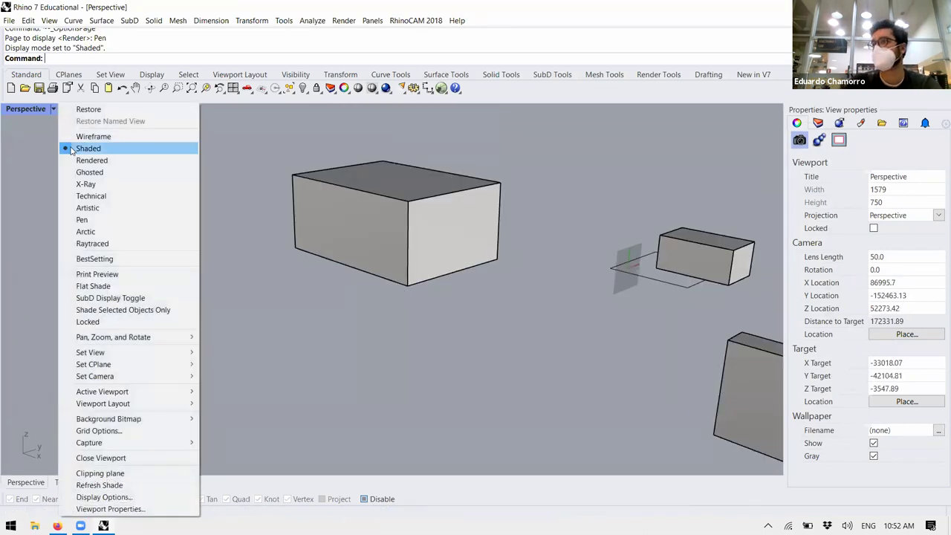
click(333, 216)
click(333, 215)
text(Explode)
key(Return)
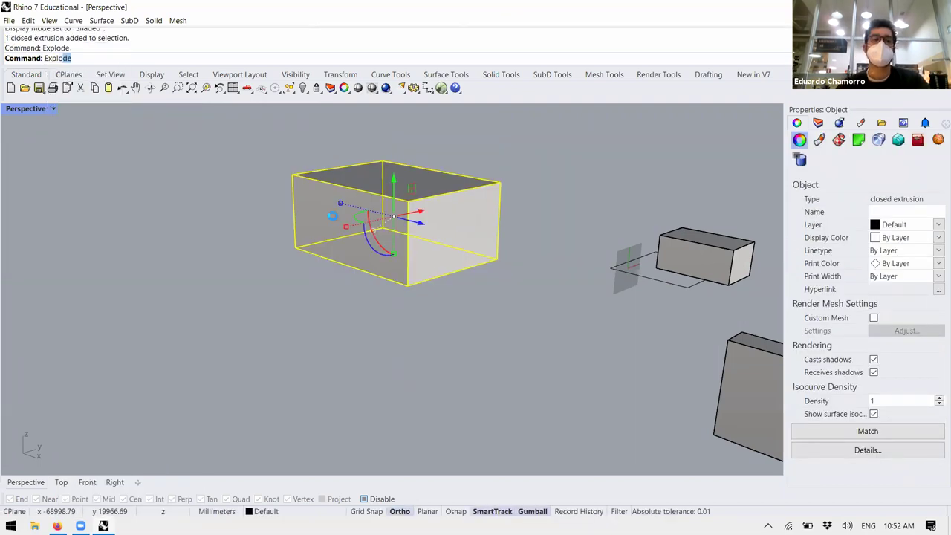
right_drag(260, 327, 408, 349)
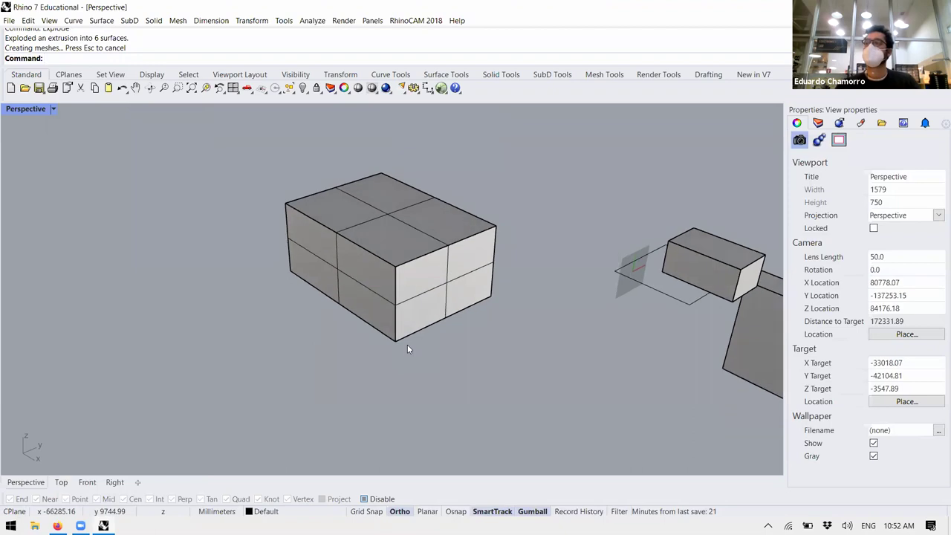
- Delete the long vertical side surface facing the viewer on the exploded box and look inside it
click(380, 281)
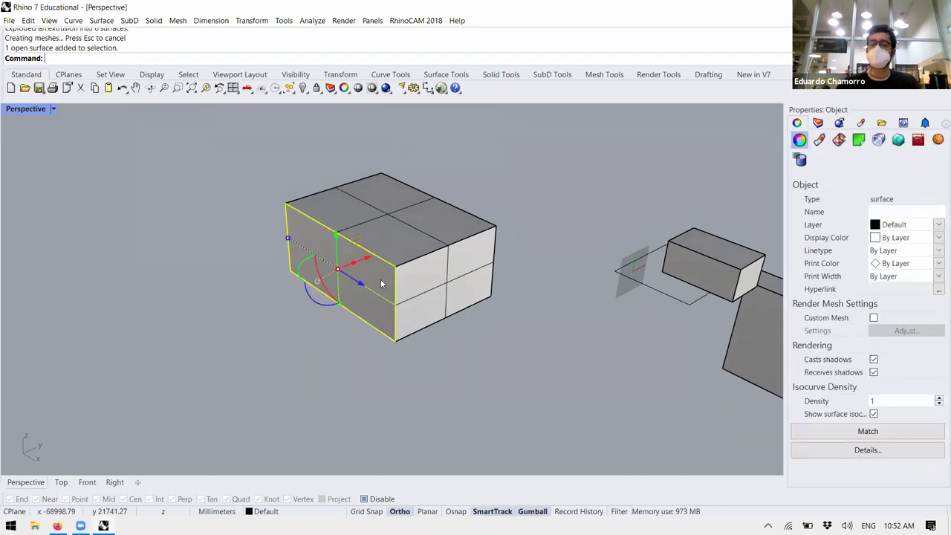
key(Delete)
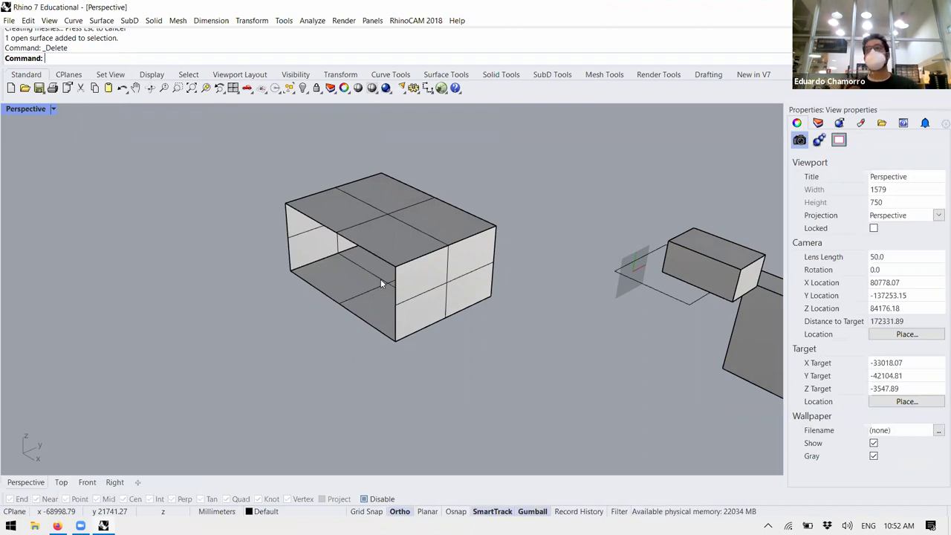
right_drag(346, 252, 482, 230)
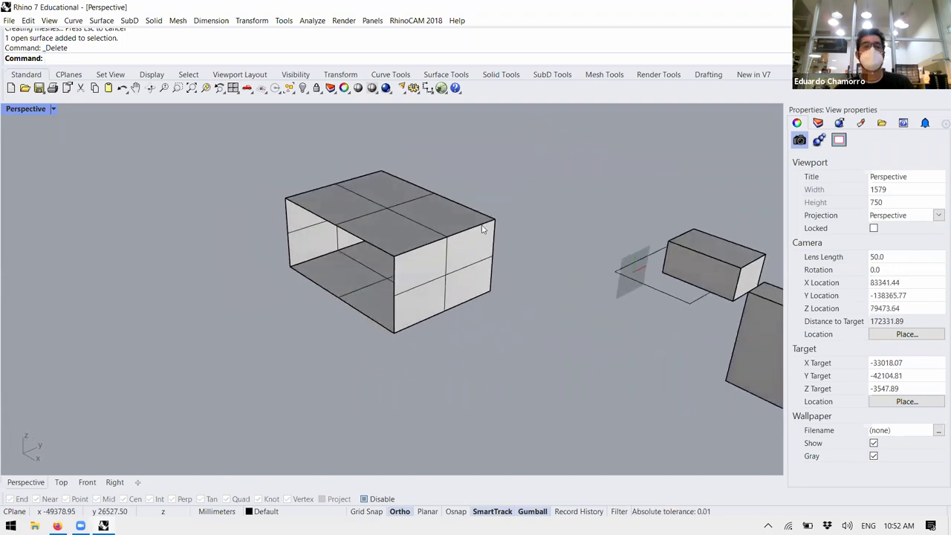
- Switch the Perspective viewport to the BestSetting display mode and open the viewport's display options
click(52, 109)
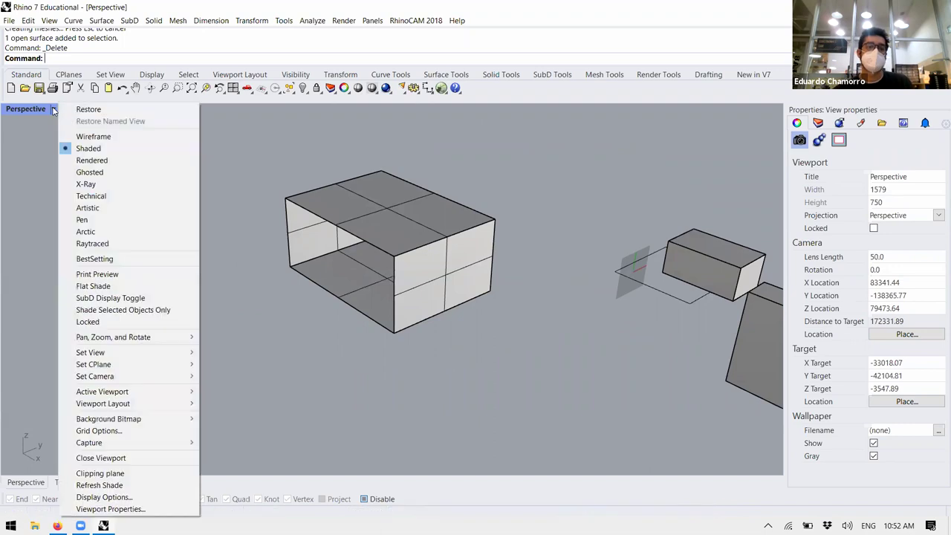
click(104, 259)
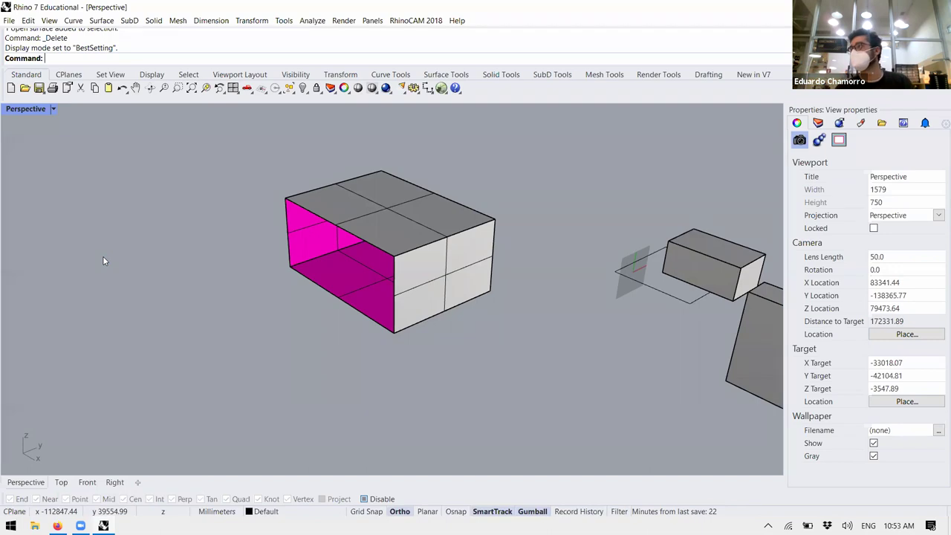
click(52, 109)
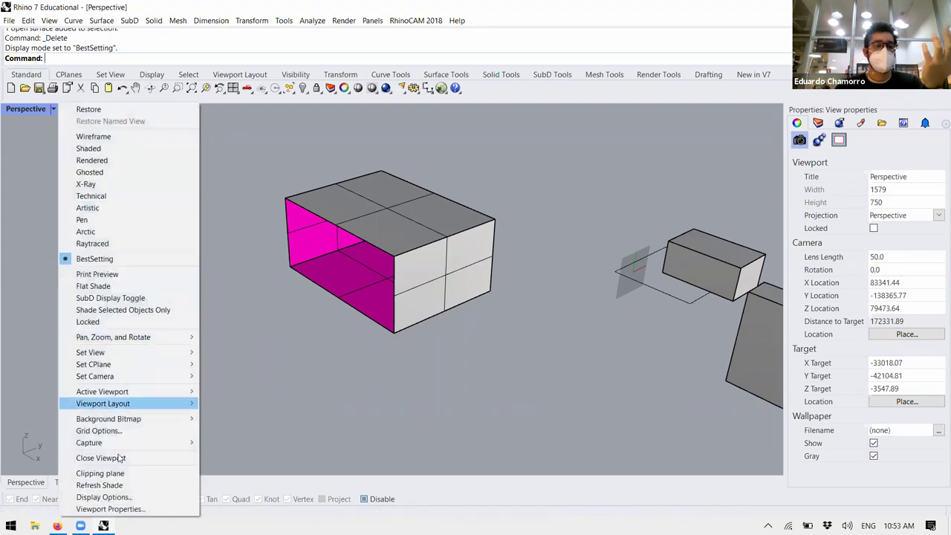
- Duplicate the Shaded display mode in the display options and name the copy "this is a test"
click(124, 497)
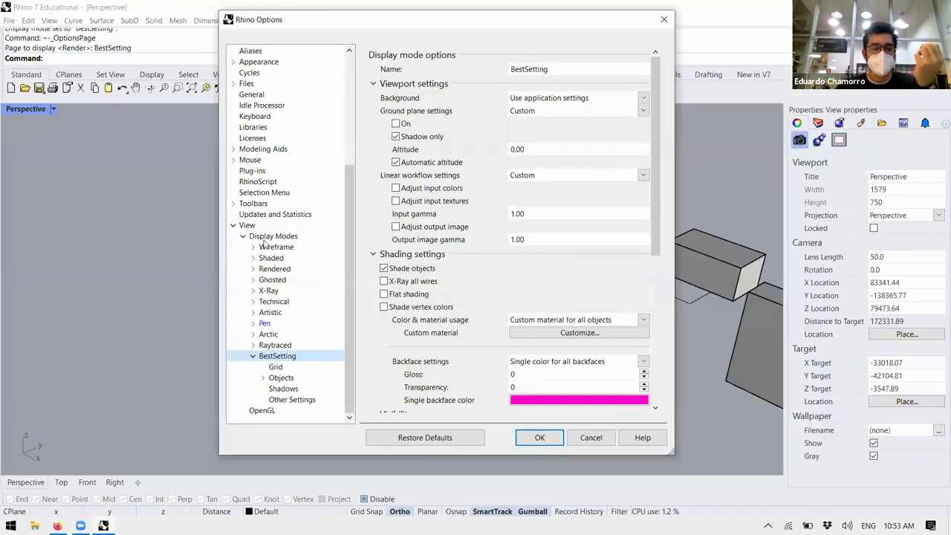
click(266, 237)
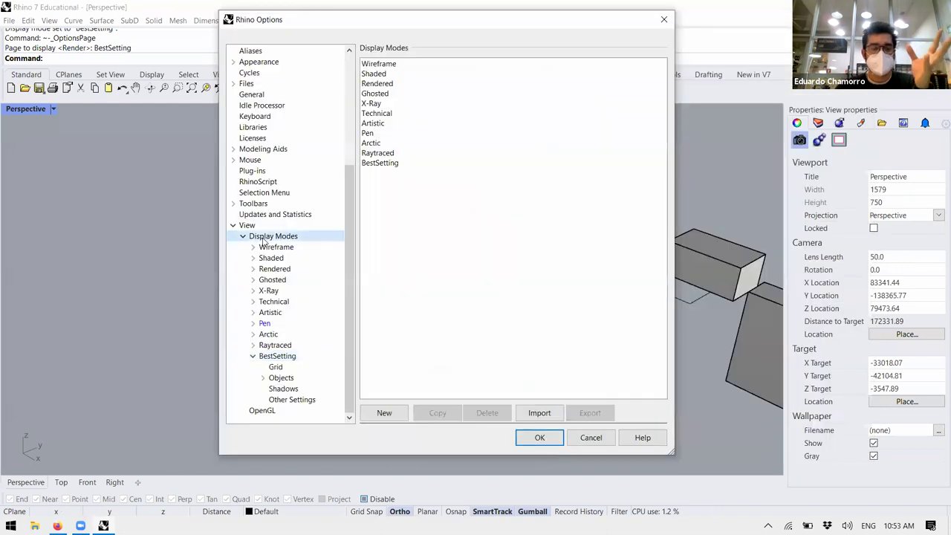
click(382, 76)
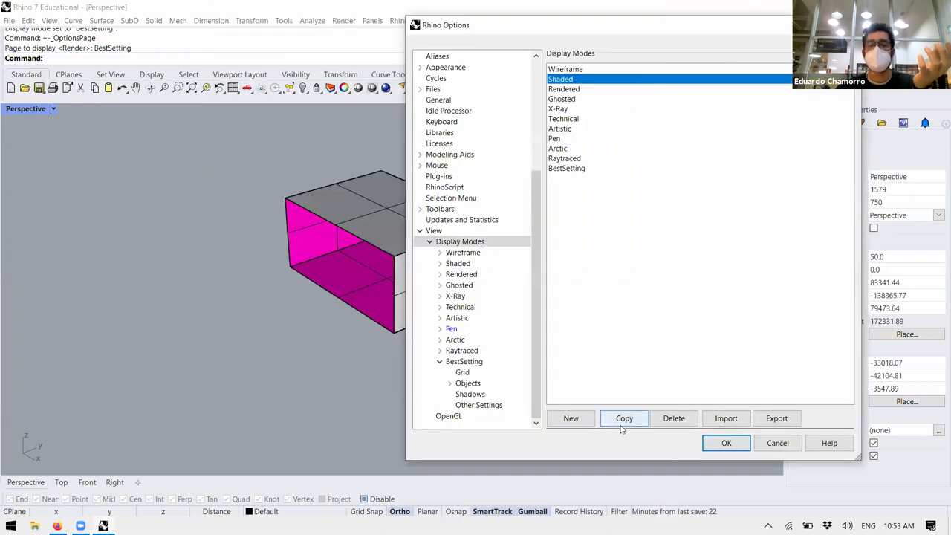
click(623, 424)
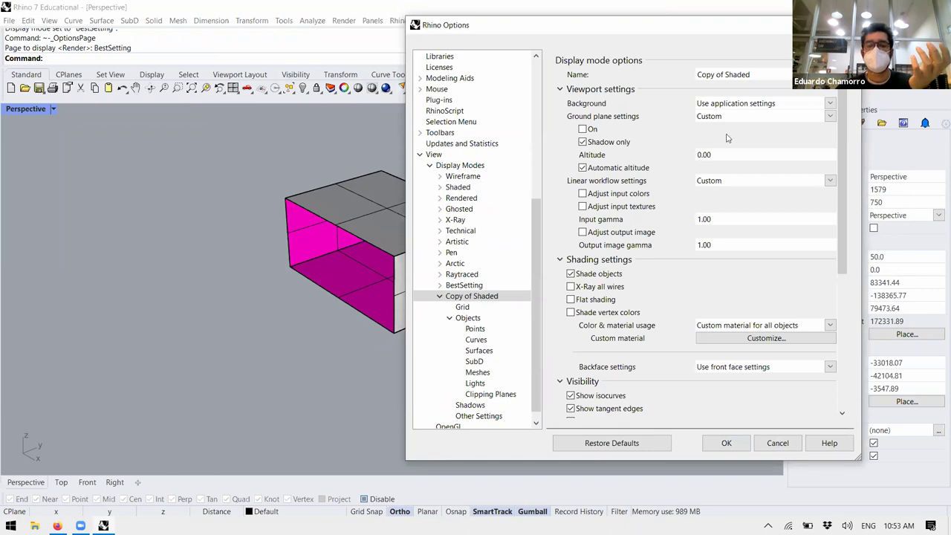
drag(701, 74, 749, 76)
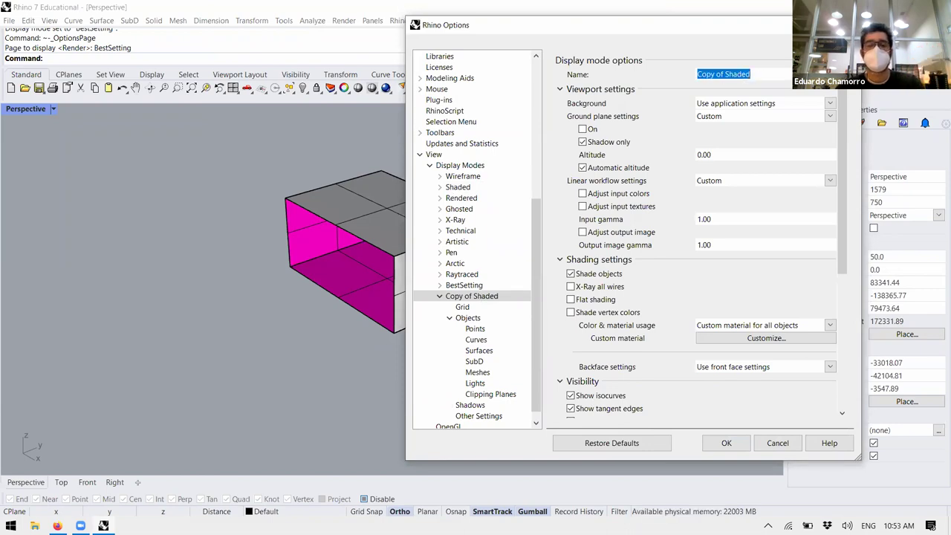
text(this is a test)
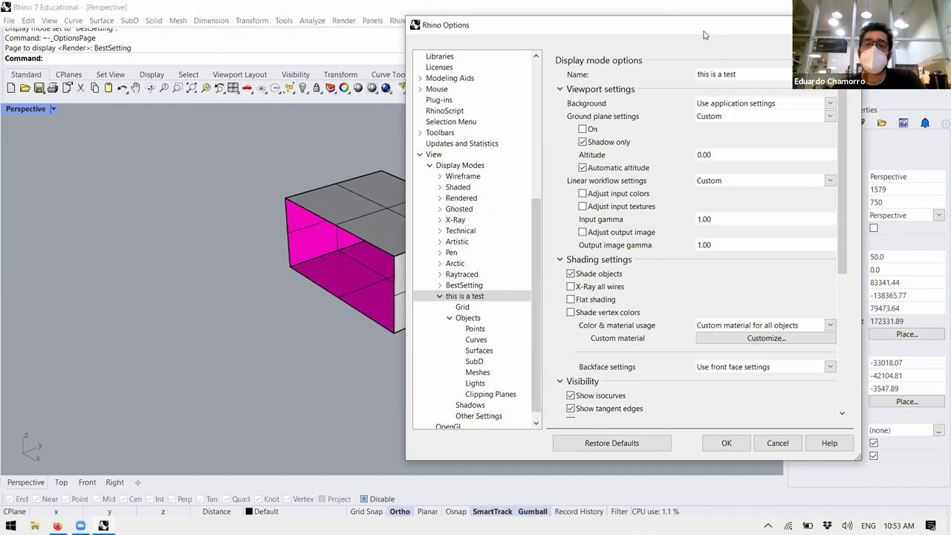
drag(704, 29, 622, 28)
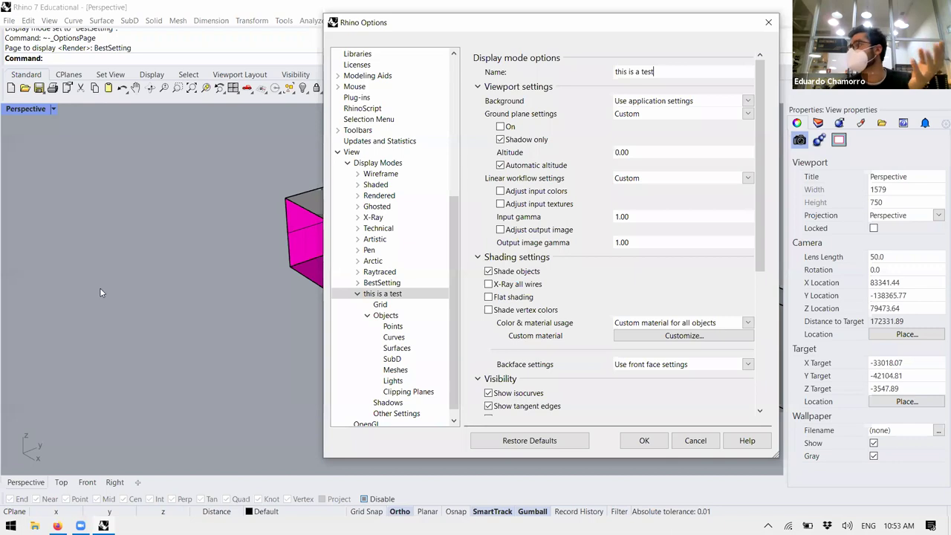
- Give the "this is a test" display mode a solid black background and apply the options
click(732, 106)
click(732, 124)
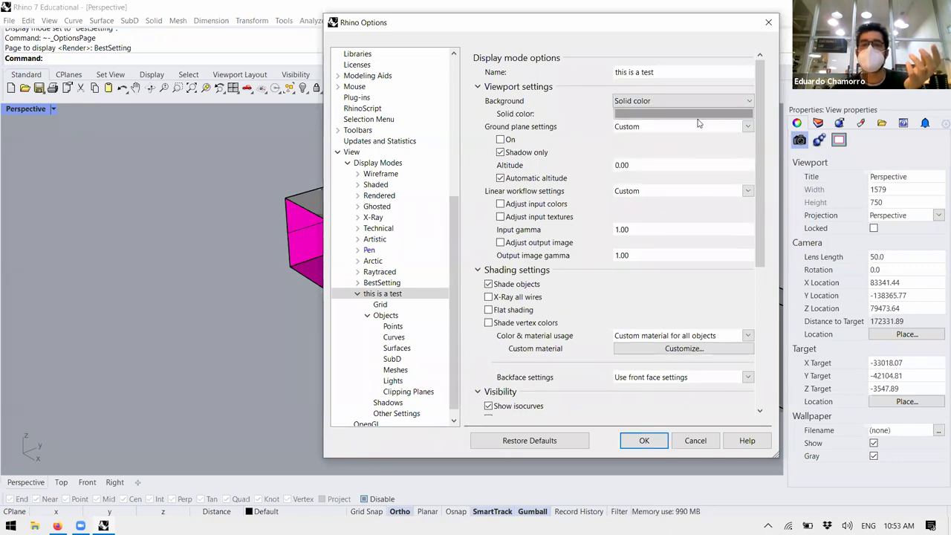
click(688, 115)
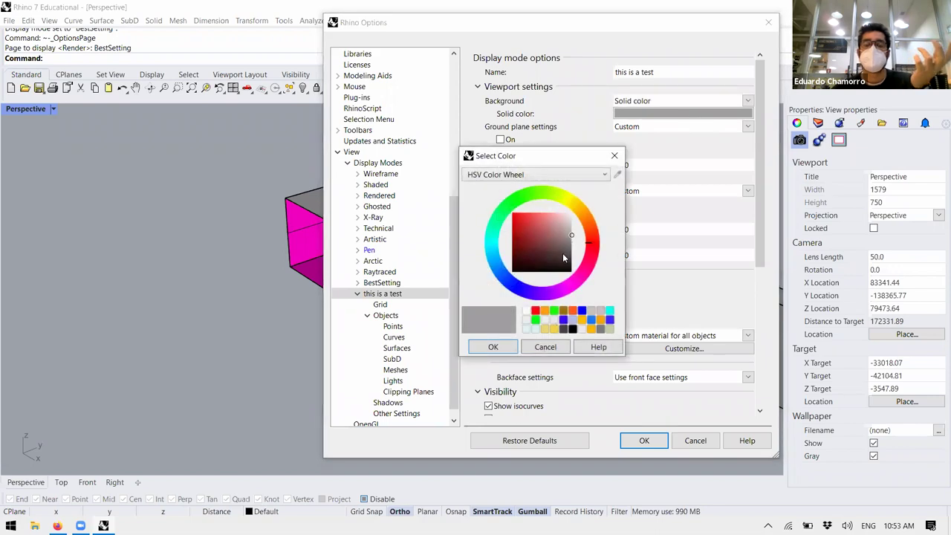
drag(564, 255, 584, 289)
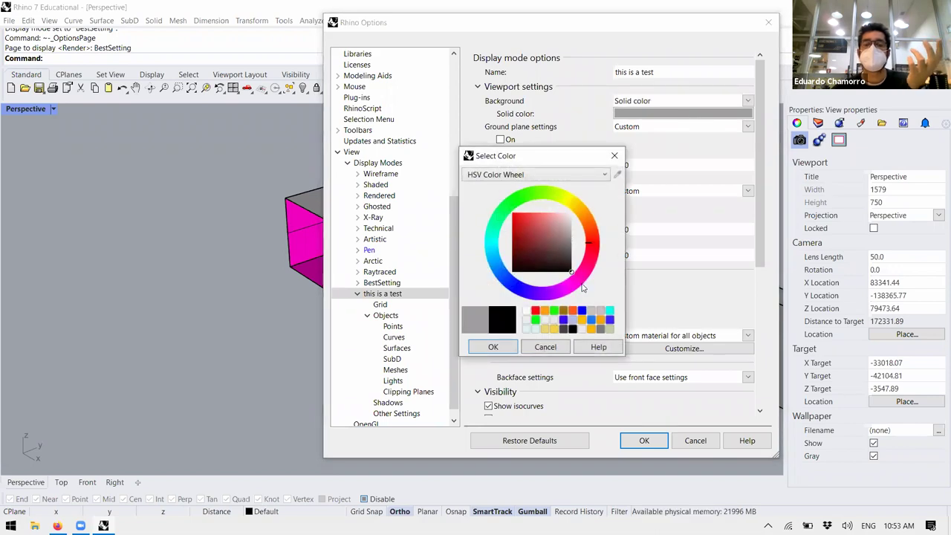
click(493, 347)
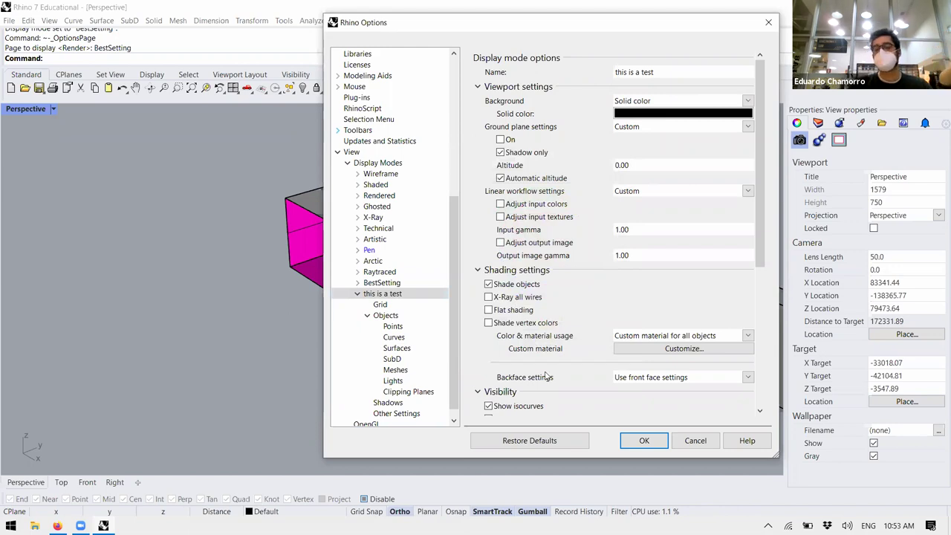
click(644, 440)
- Switch the Perspective viewport to the "this is a test" display mode
click(52, 110)
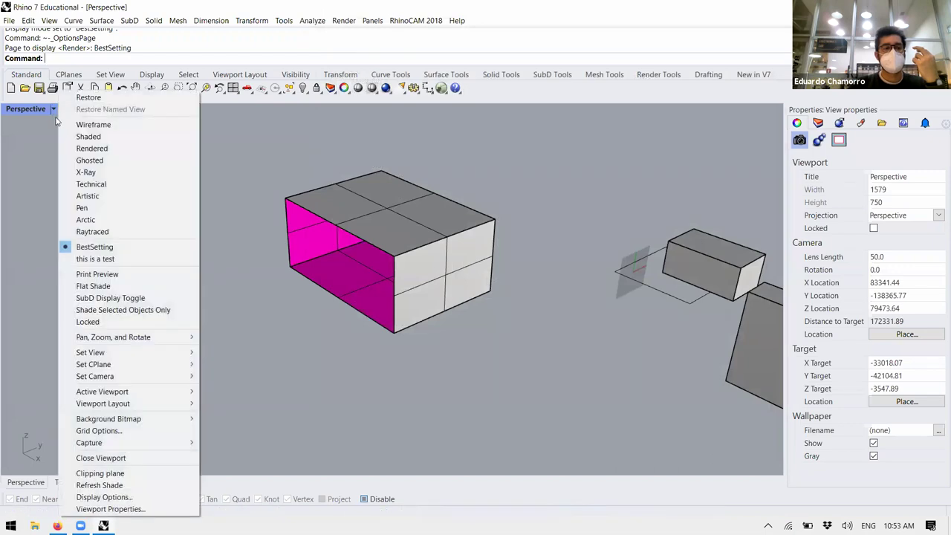
click(95, 258)
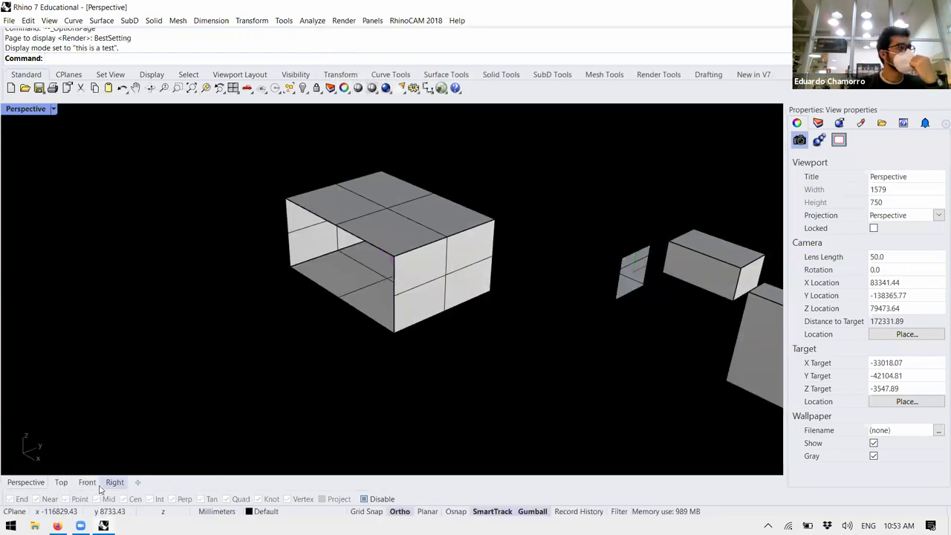
click(54, 109)
click(49, 20)
click(49, 20)
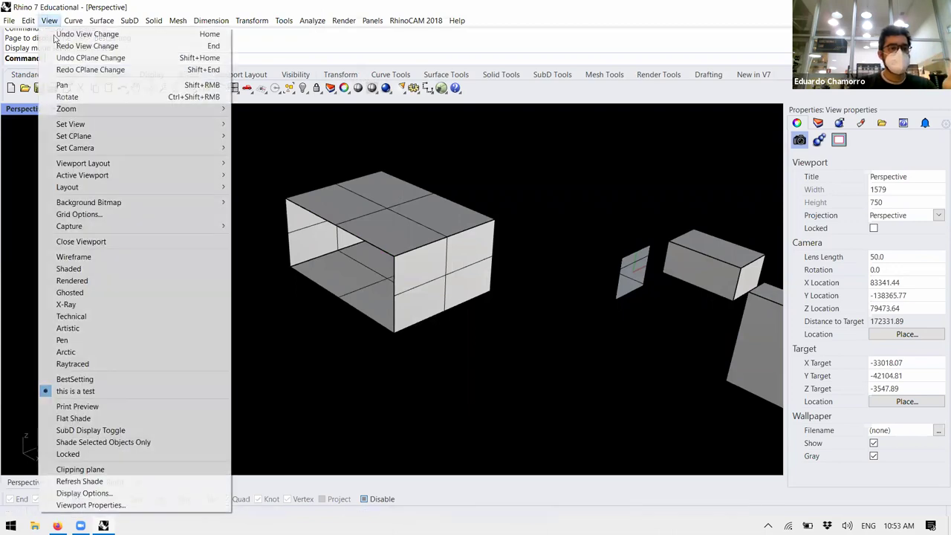
click(42, 120)
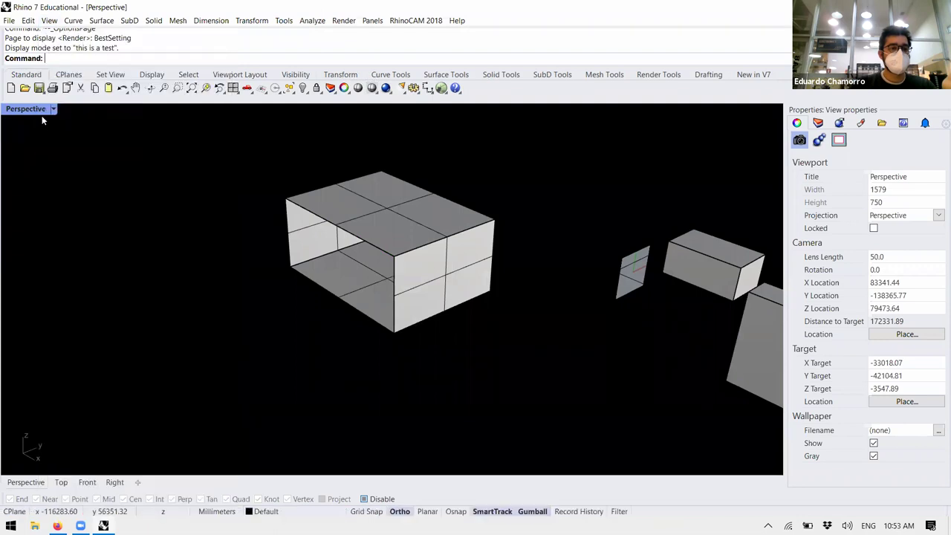
- Reopen the display options for "this is a test" and set its solid background color to white
click(53, 109)
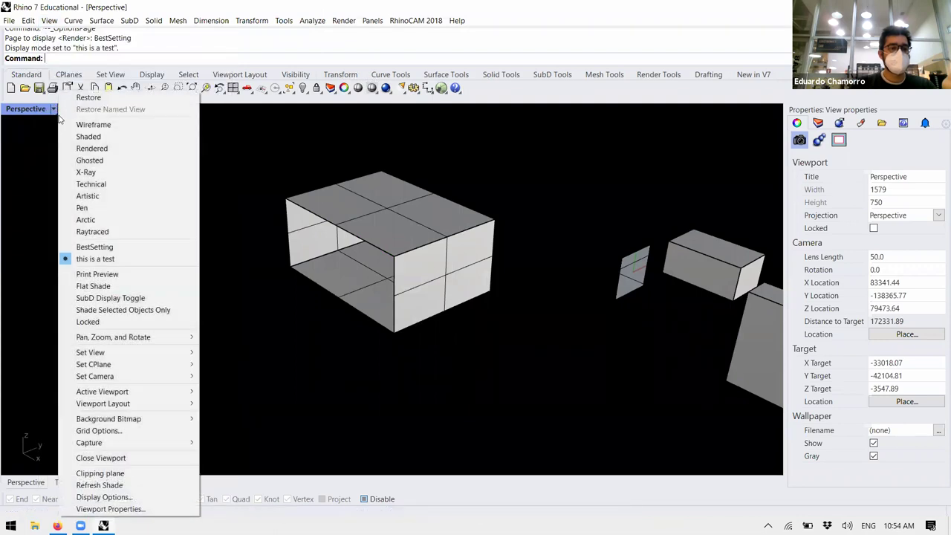
click(100, 497)
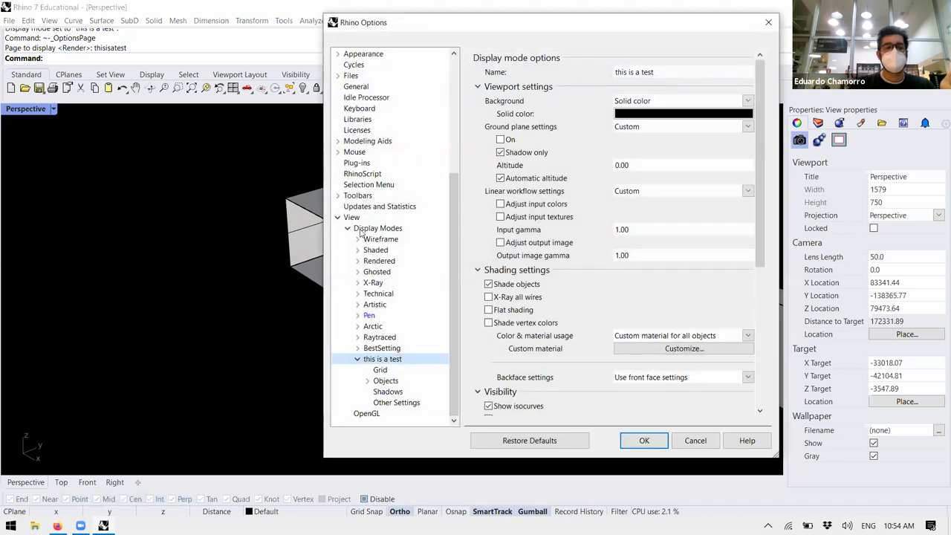
click(378, 229)
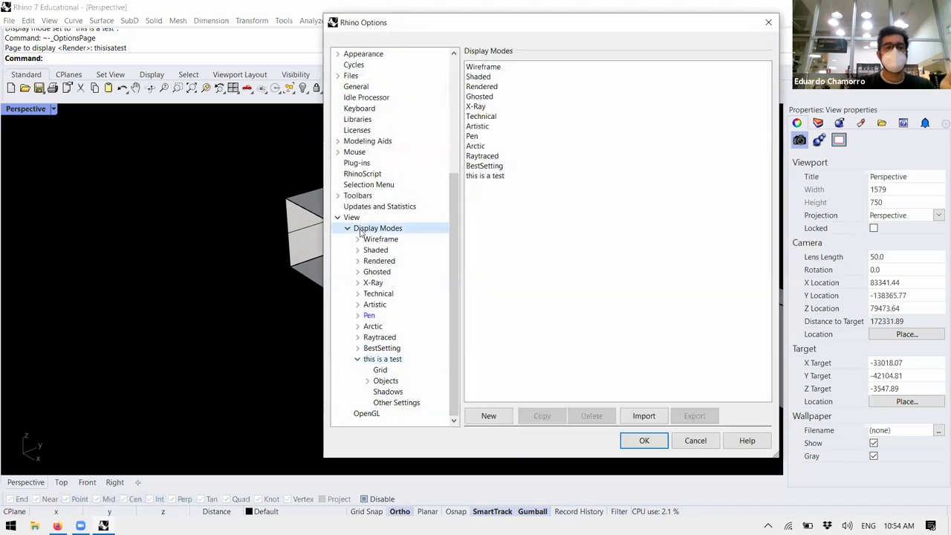
click(483, 176)
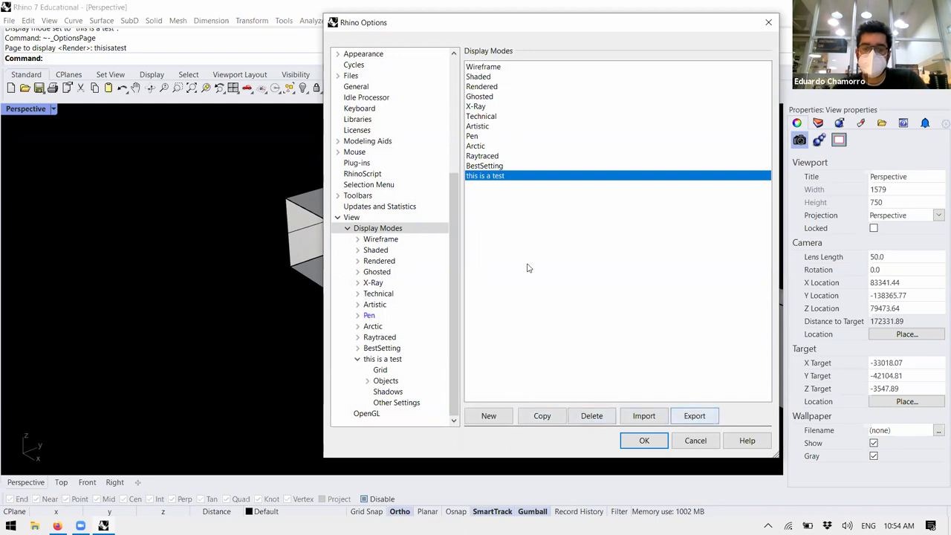
click(379, 359)
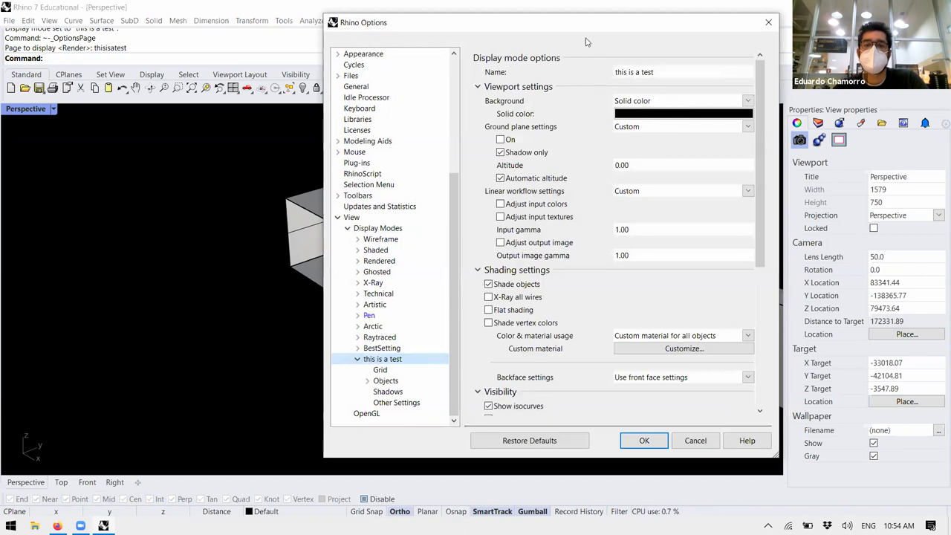
drag(587, 32, 664, 31)
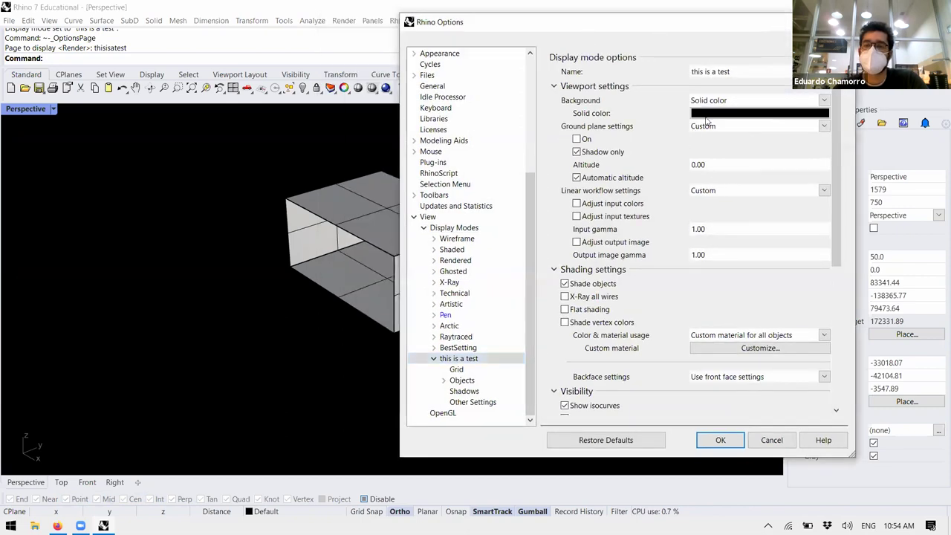
click(706, 116)
click(572, 213)
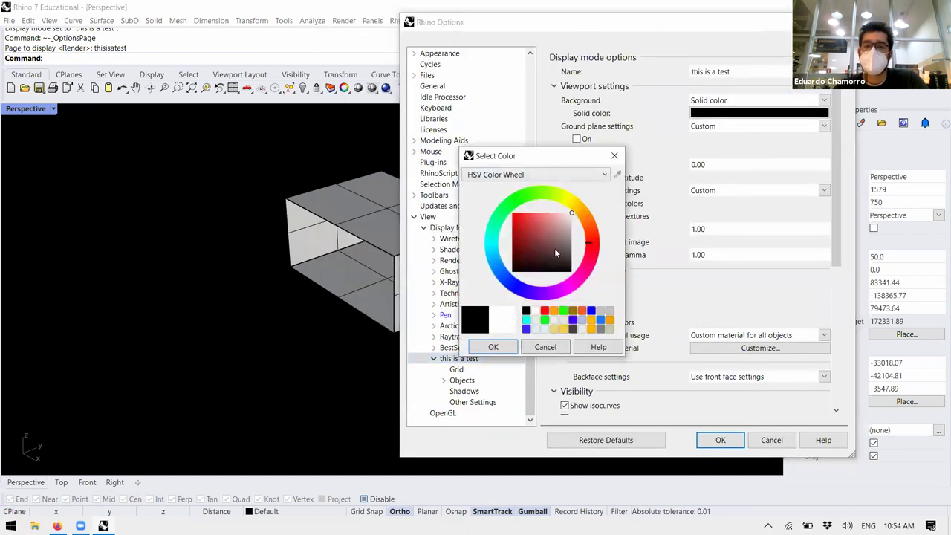
click(494, 348)
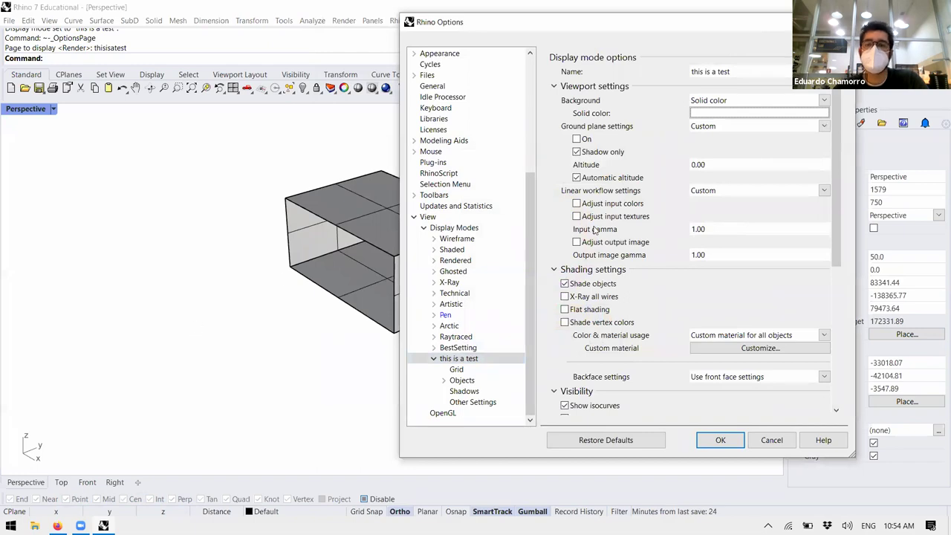
drag(678, 26, 774, 25)
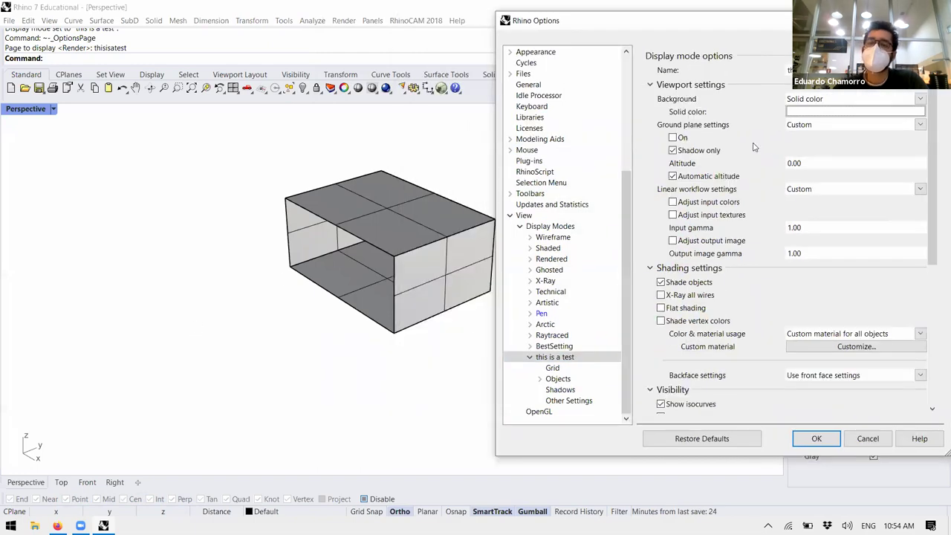
- Try Use render settings for the ground plane, return to Custom, and turn the custom ground plane on
click(800, 126)
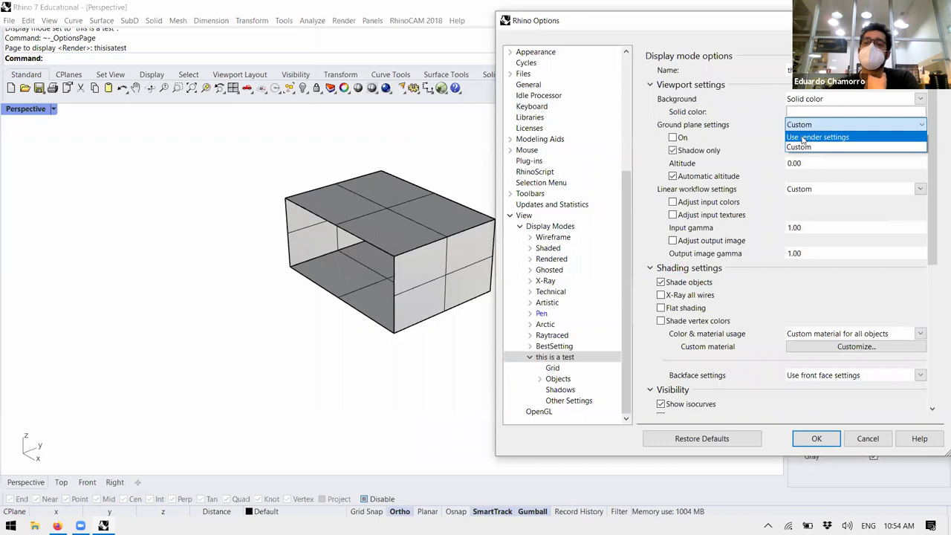
click(804, 138)
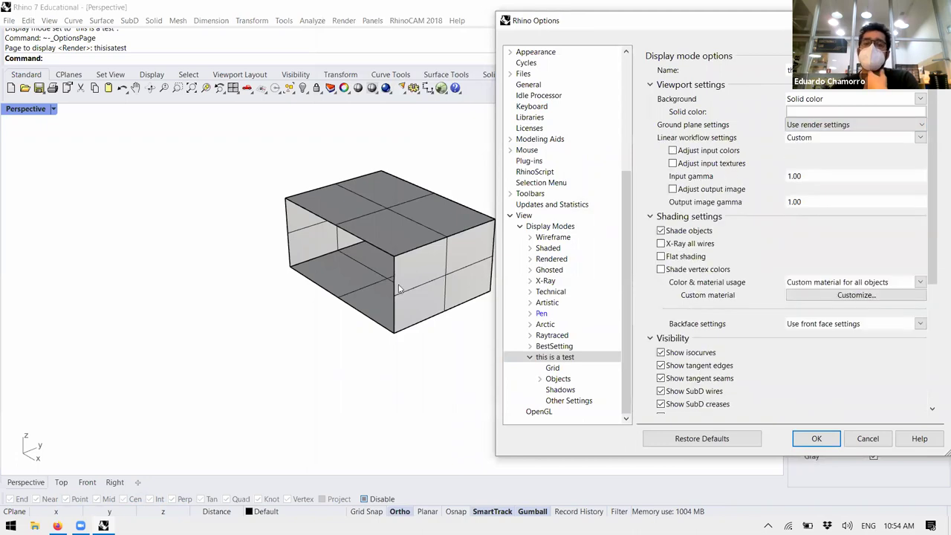
click(838, 127)
click(829, 147)
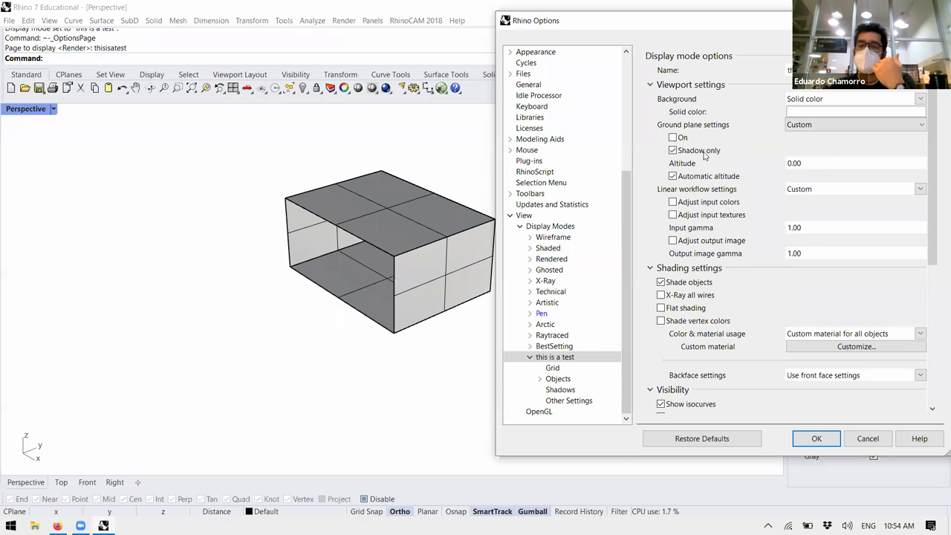
click(673, 137)
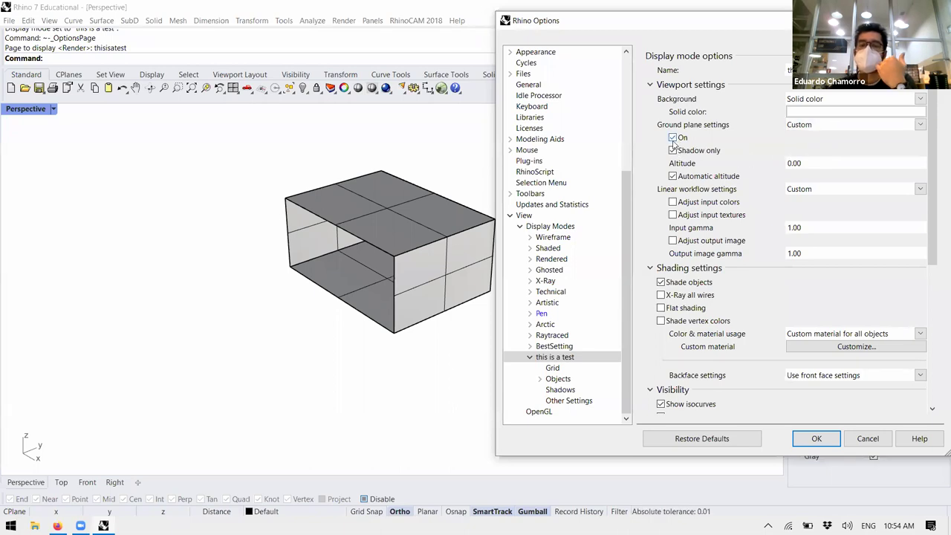
click(827, 128)
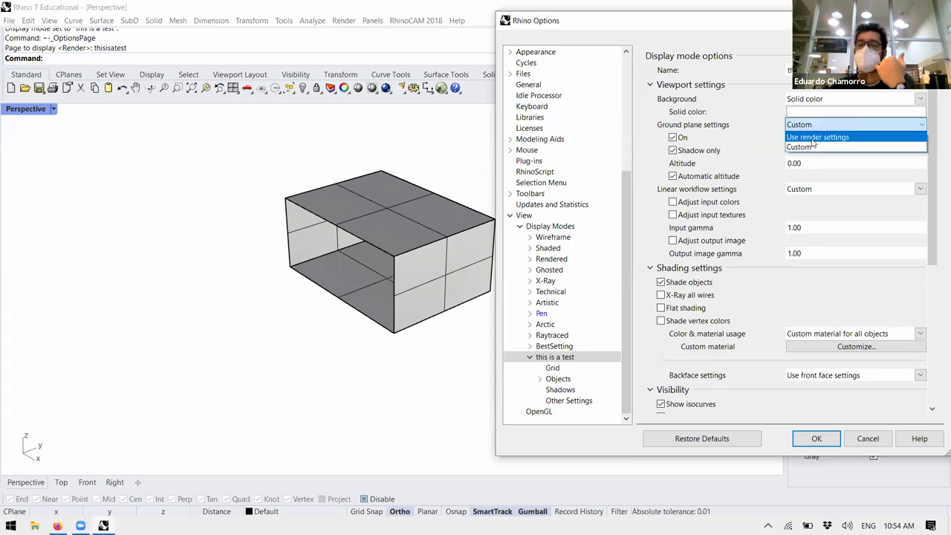
click(806, 138)
click(814, 125)
click(809, 150)
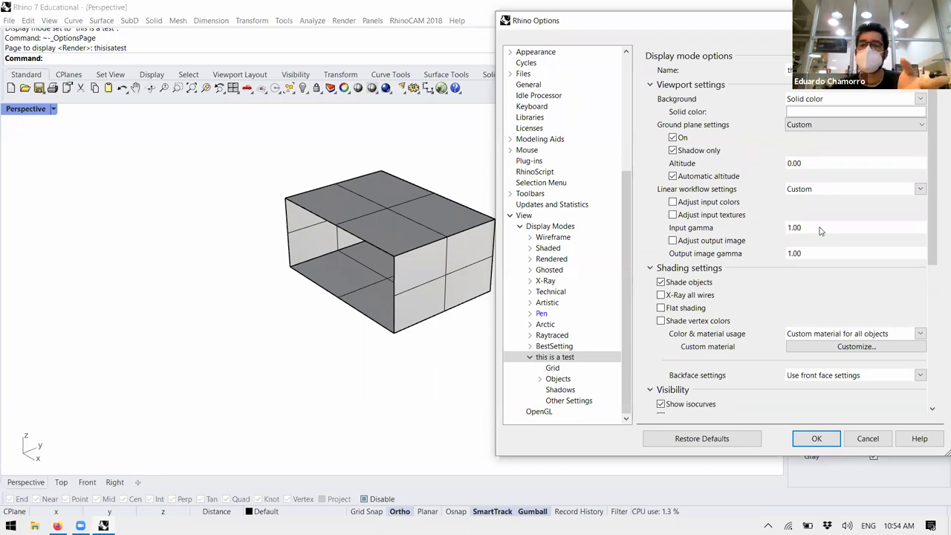
- In the mode's visibility settings, switch annotations off and back on, and turn off the display of points
scroll(760, 269, down, 5)
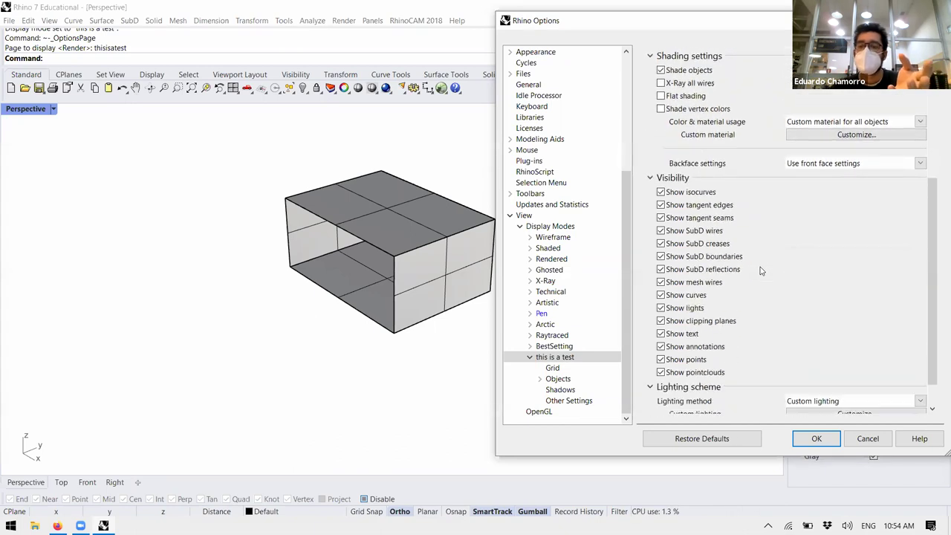
scroll(710, 187, down, 1)
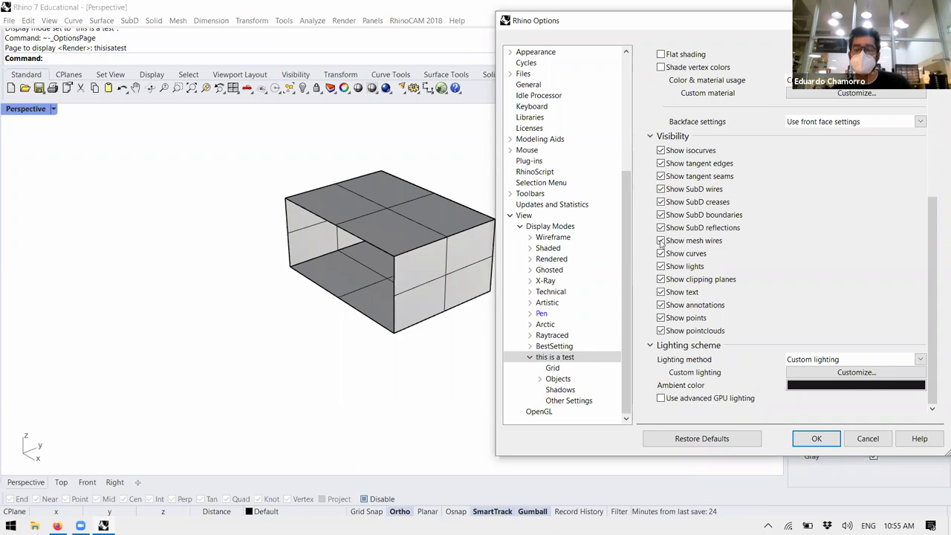
click(661, 316)
click(661, 306)
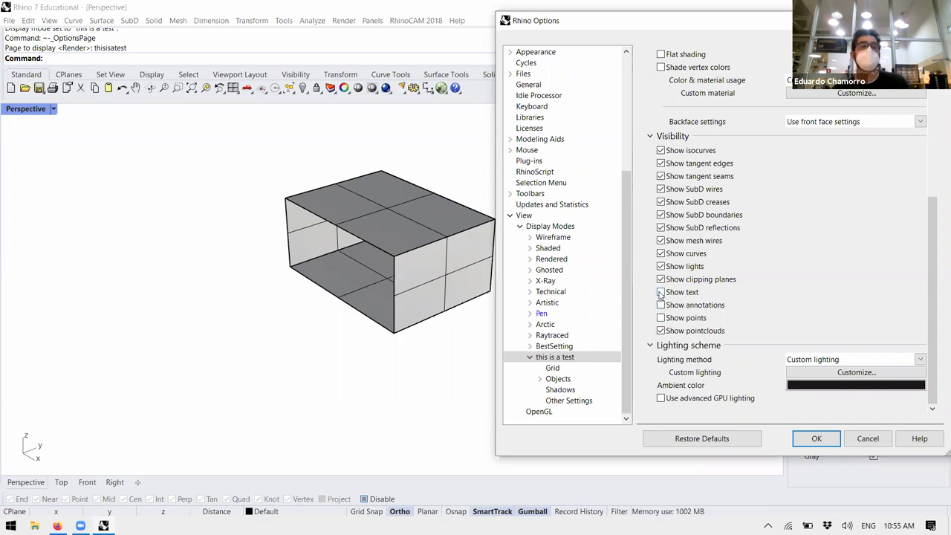
click(660, 304)
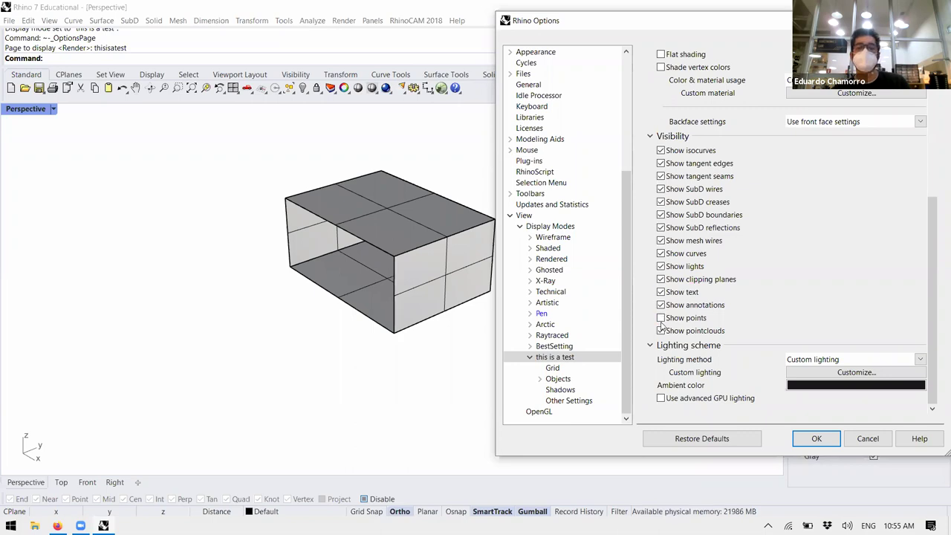
click(661, 318)
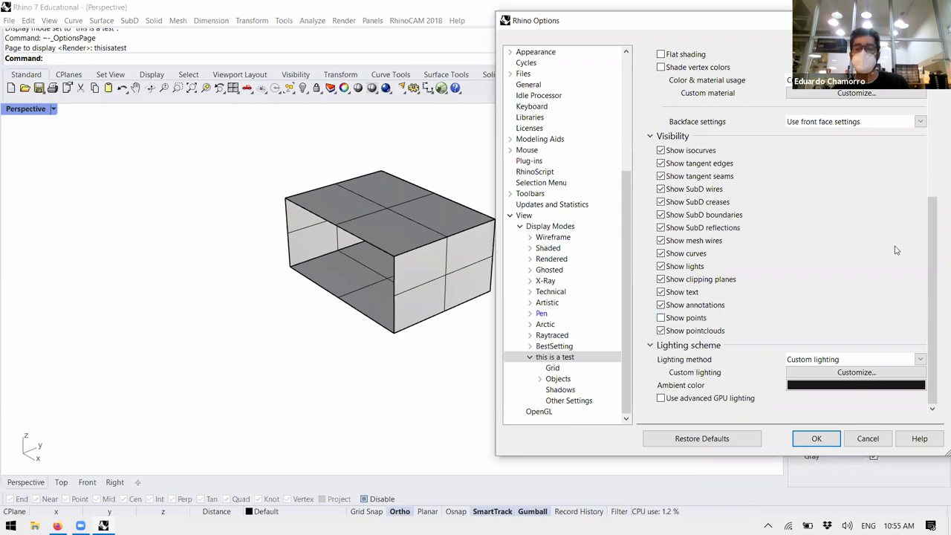
- Try the Scene lighting, Default lighting and Ambient occlusion methods for the display mode's lighting scheme
click(855, 361)
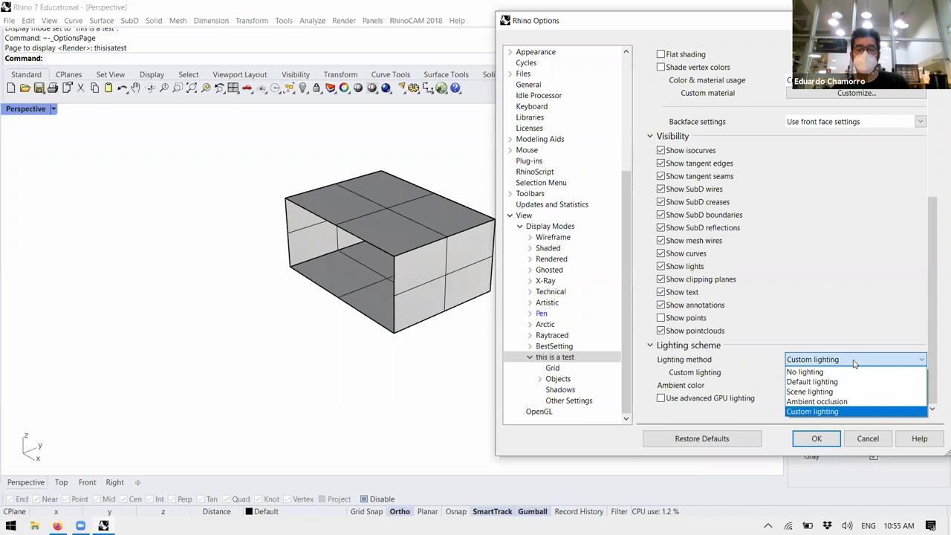
click(858, 392)
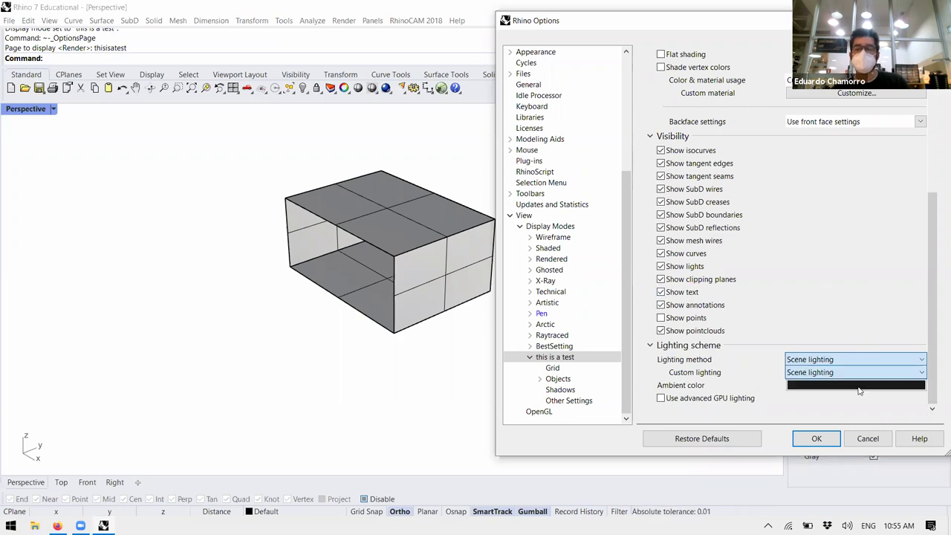
click(848, 374)
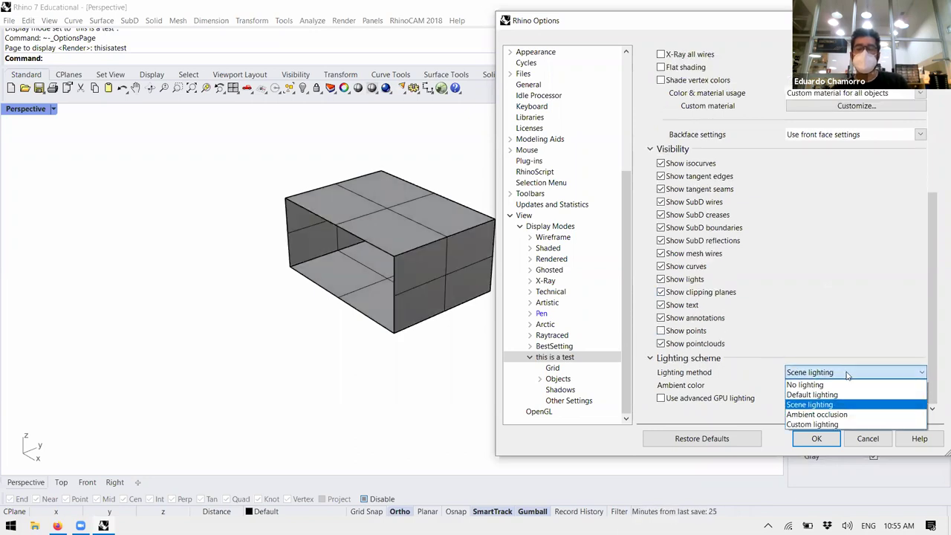
click(833, 396)
click(832, 375)
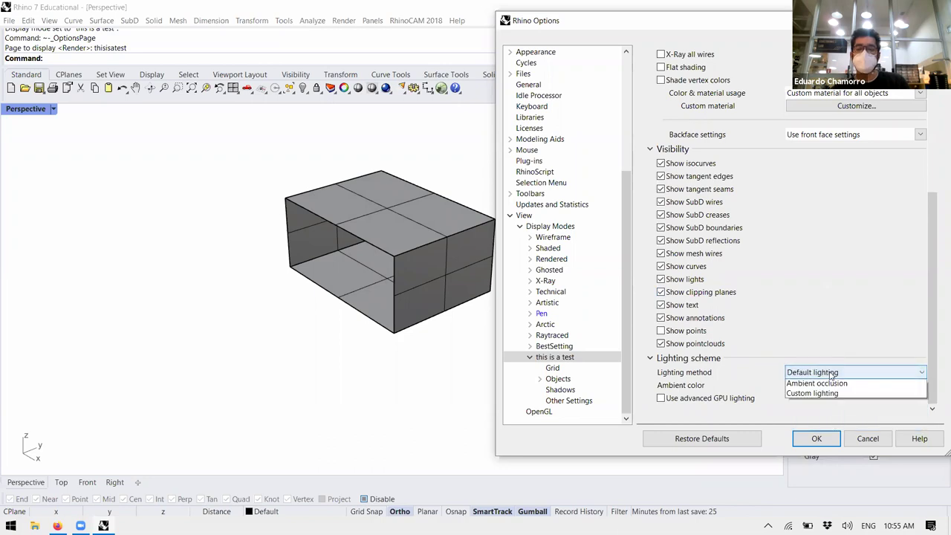
click(817, 415)
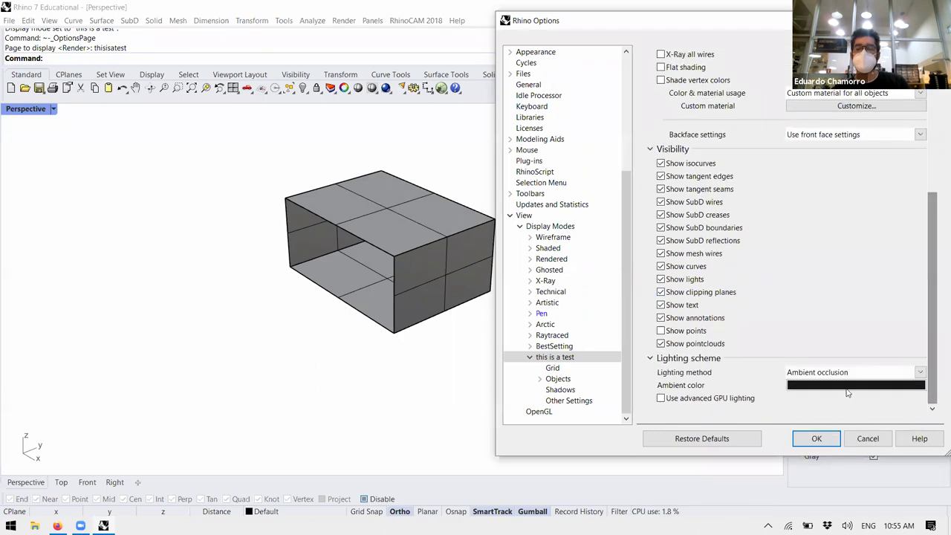
- Turn on advanced GPU lighting for the mode and set its lighting method to No lighting
click(661, 399)
click(811, 373)
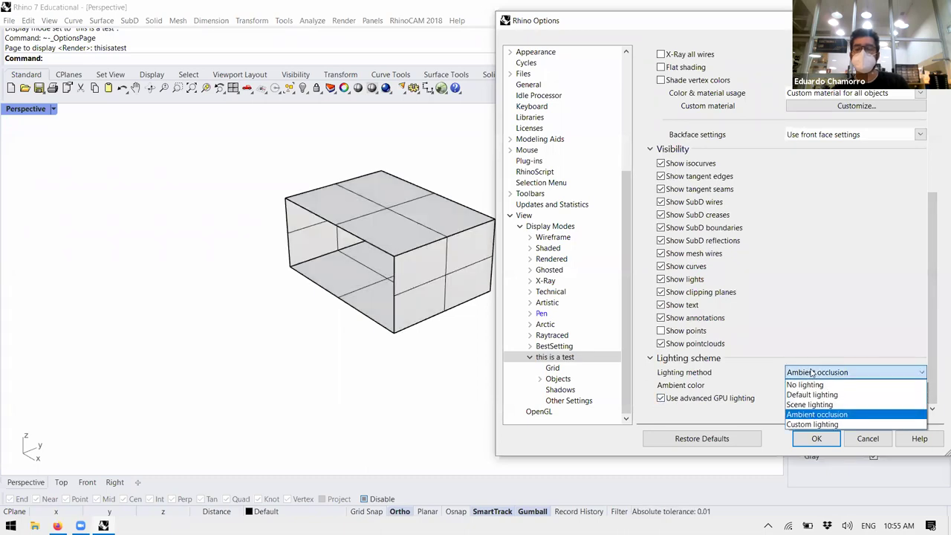
click(813, 386)
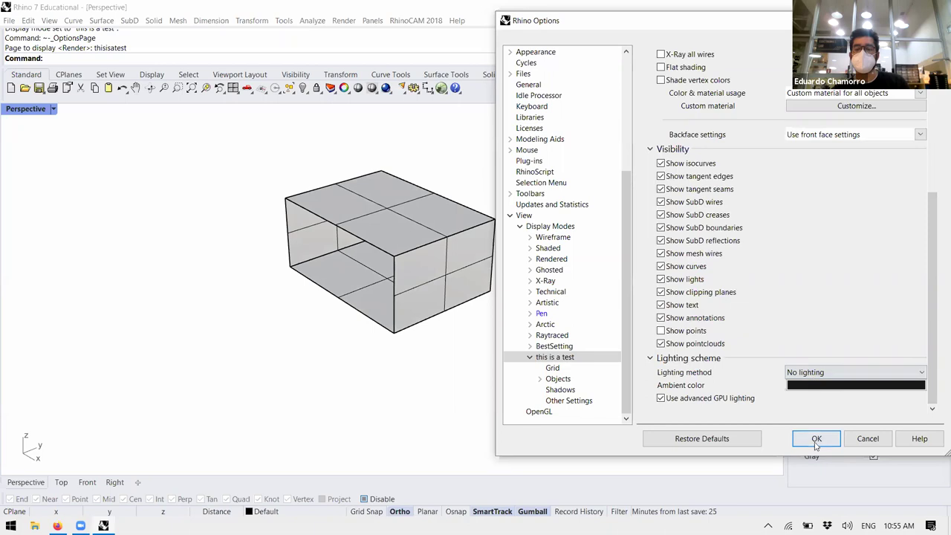
click(819, 266)
- Try Cull backfaces in the mode's backface settings, and settle on Single color for all backfaces
scroll(825, 312, up, 5)
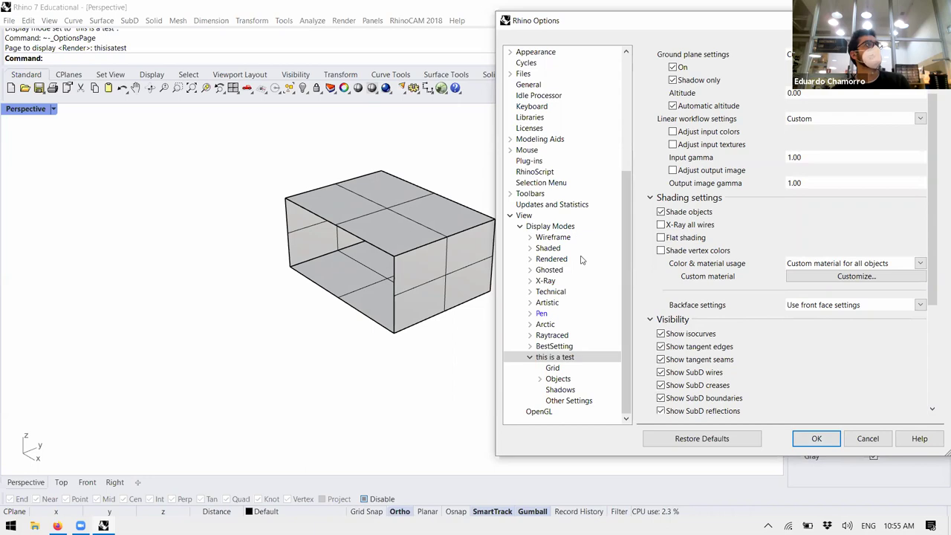
click(823, 305)
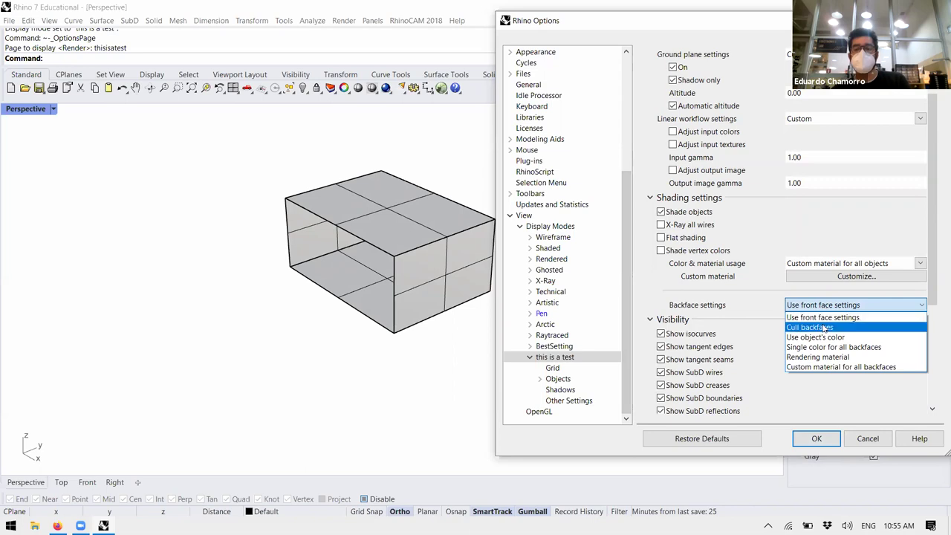
click(822, 327)
click(803, 308)
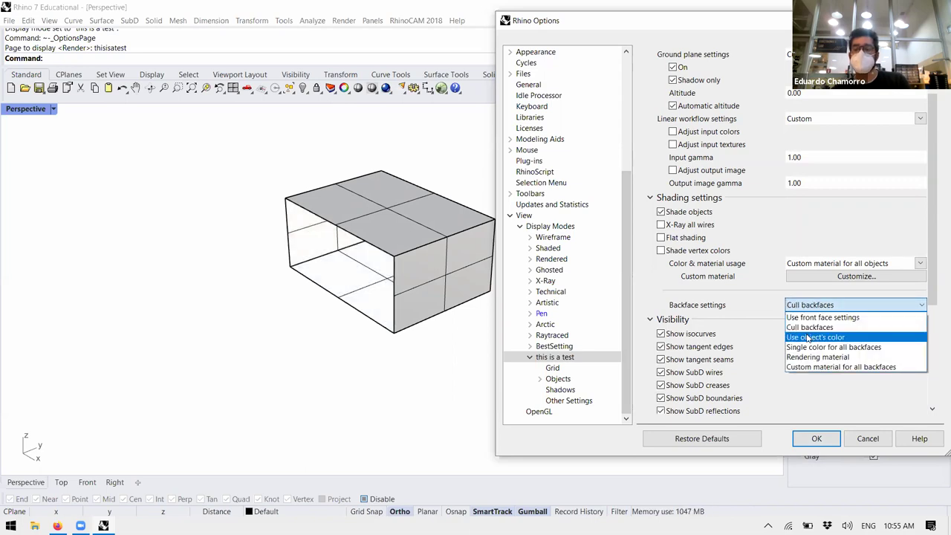
click(810, 347)
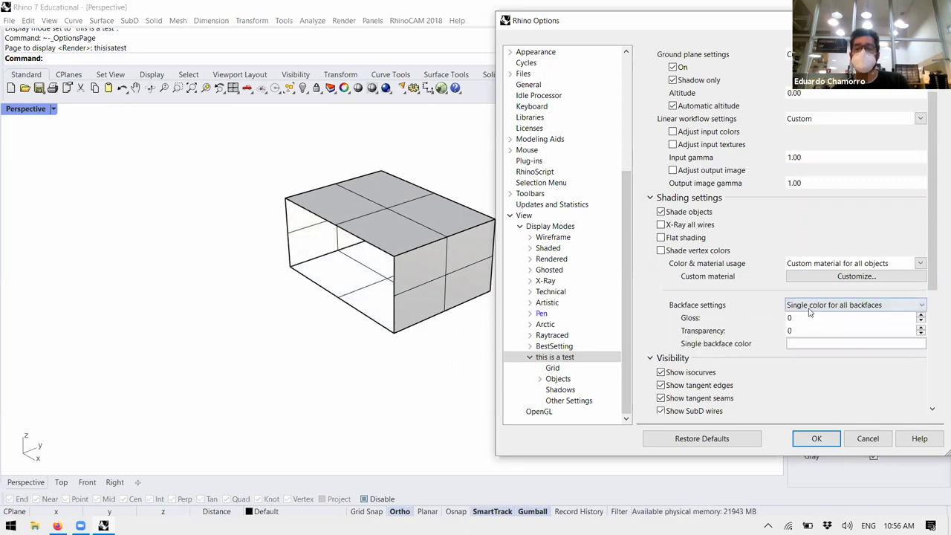
click(811, 306)
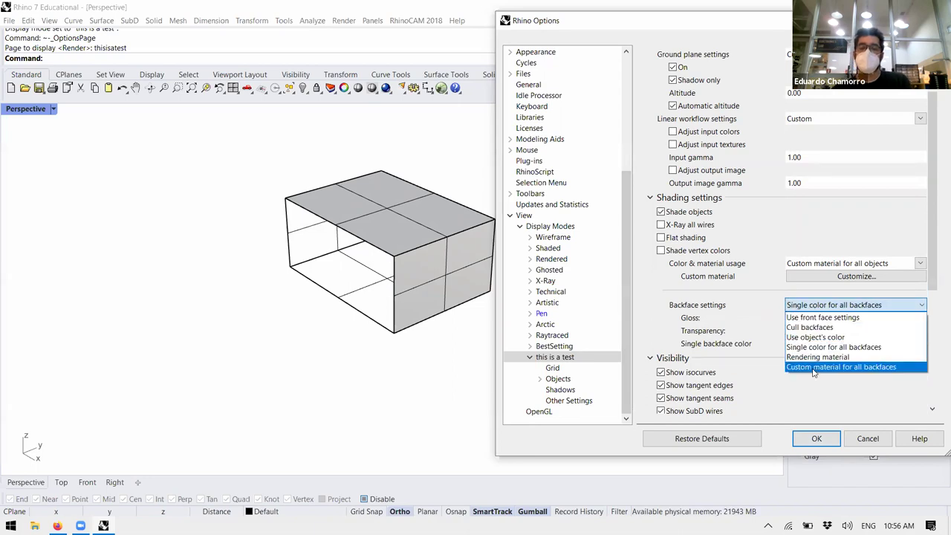
click(812, 404)
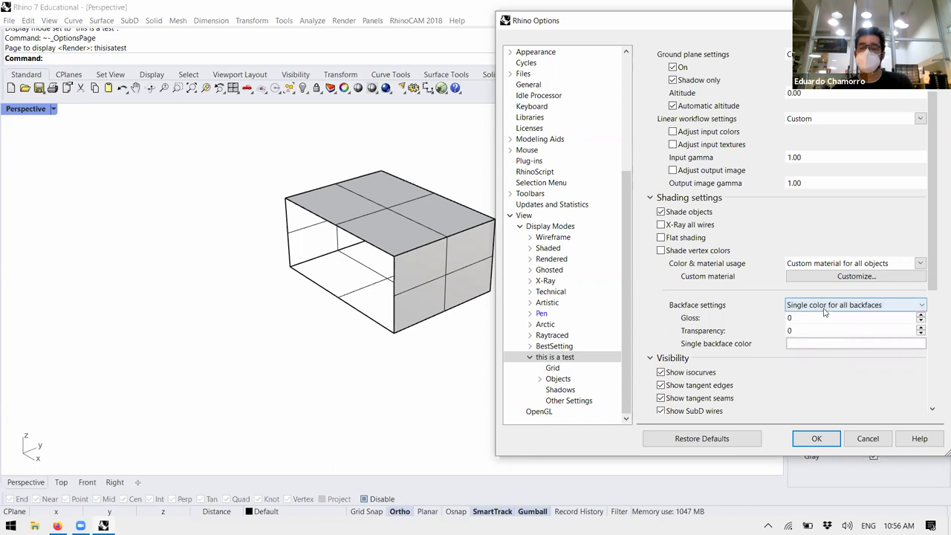
- Set the single backface color to magenta and apply the display mode options
click(823, 346)
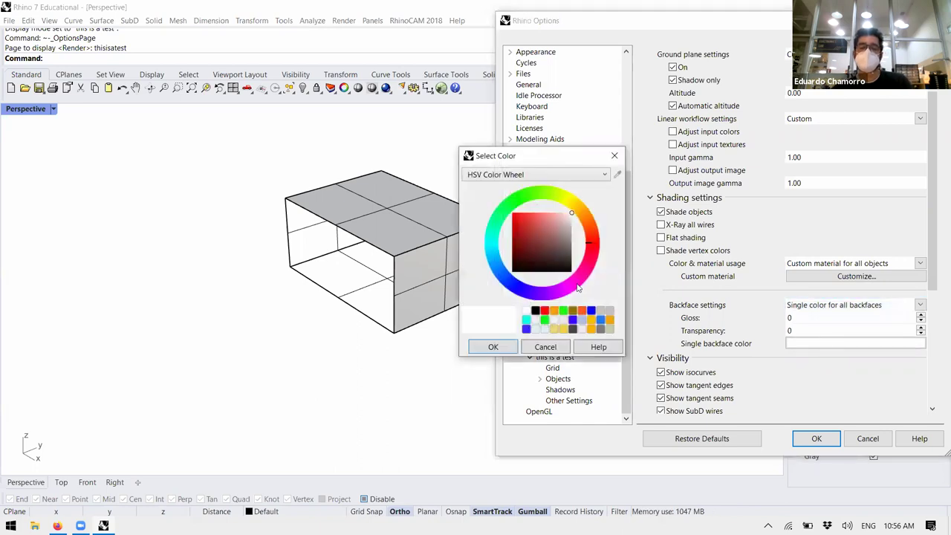
click(565, 292)
click(501, 350)
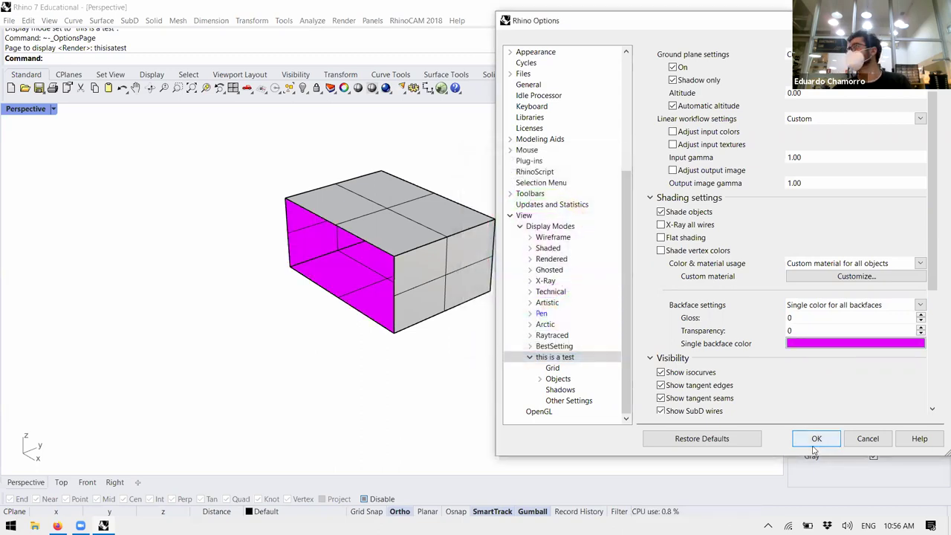
click(817, 439)
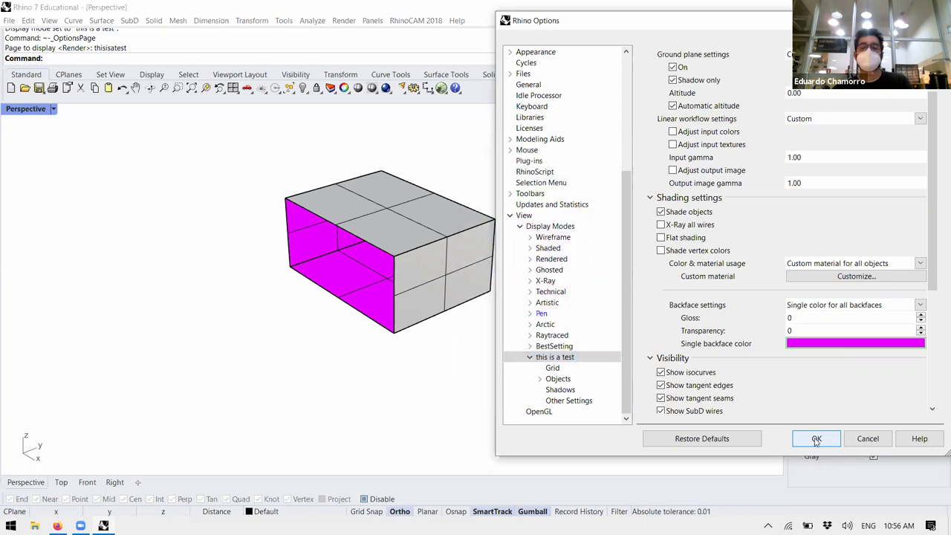
- Examine the backface coloring of the open box and the other boxes from several angles and distances
scroll(424, 308, down, 5)
right_drag(424, 308, 420, 267)
scroll(420, 312, up, 5)
scroll(512, 314, down, 3)
right_drag(512, 314, 471, 302)
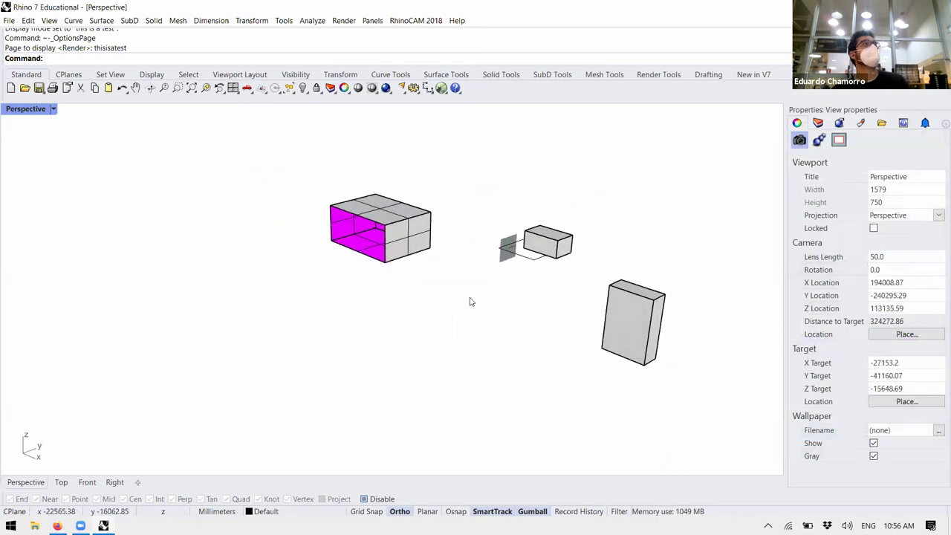
scroll(470, 302, up, 4)
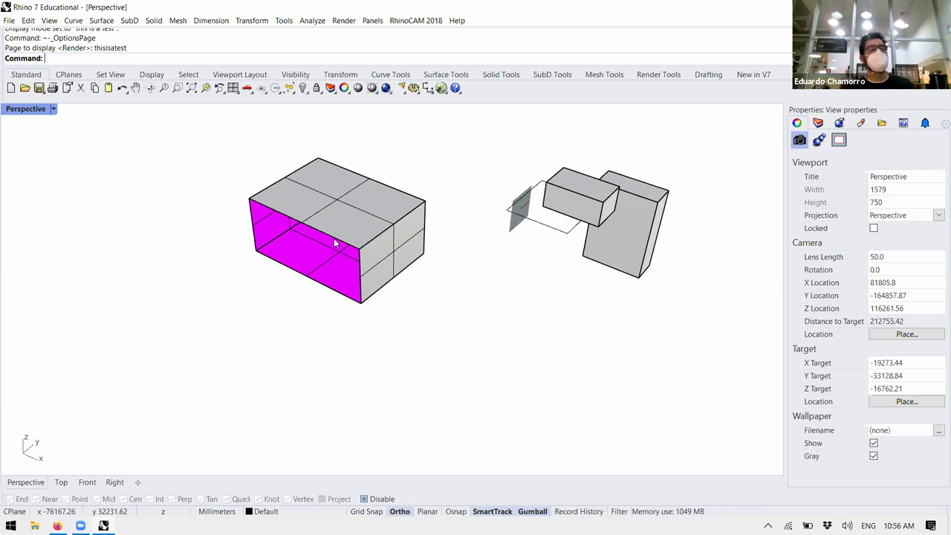
- Widen the Properties panel that holds the Perspective viewport's camera settings
click(68, 74)
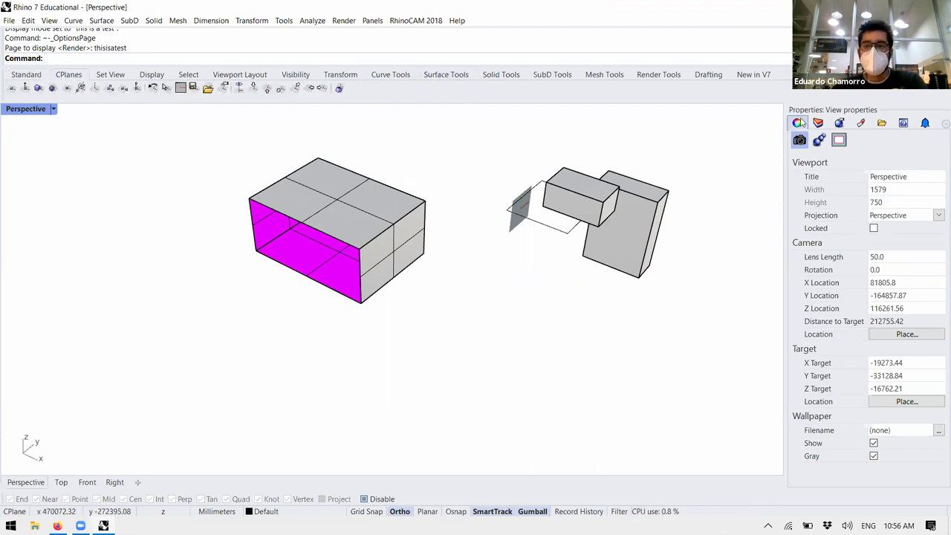
drag(787, 144, 629, 144)
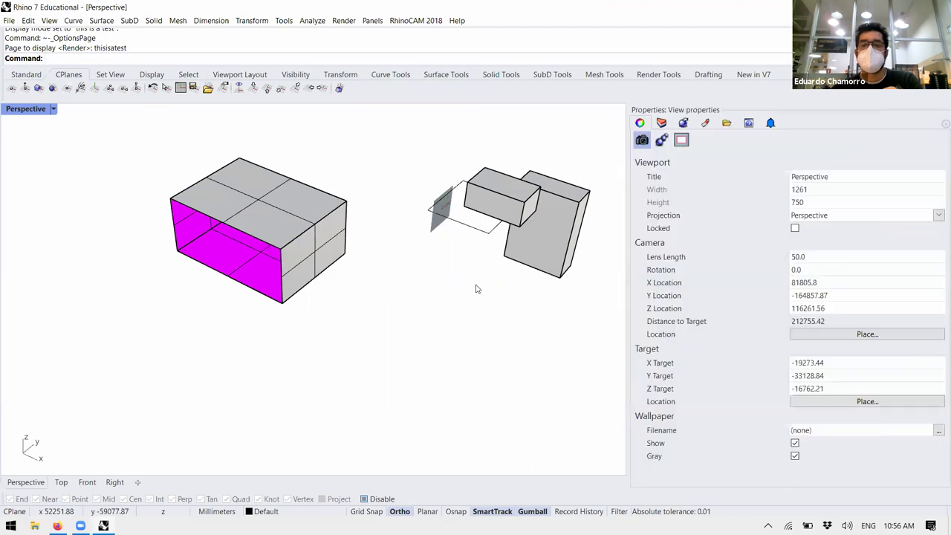
scroll(477, 289, down, 5)
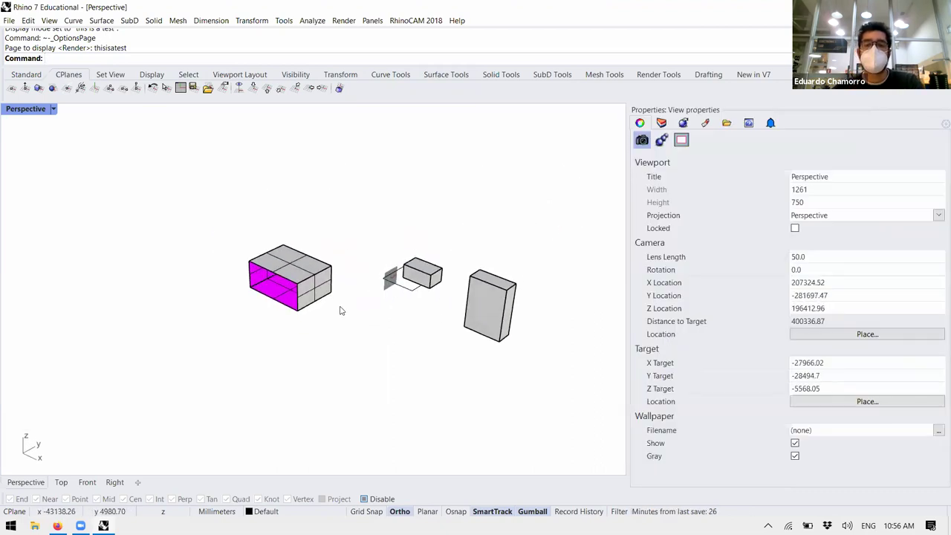
right_drag(402, 334, 696, 377)
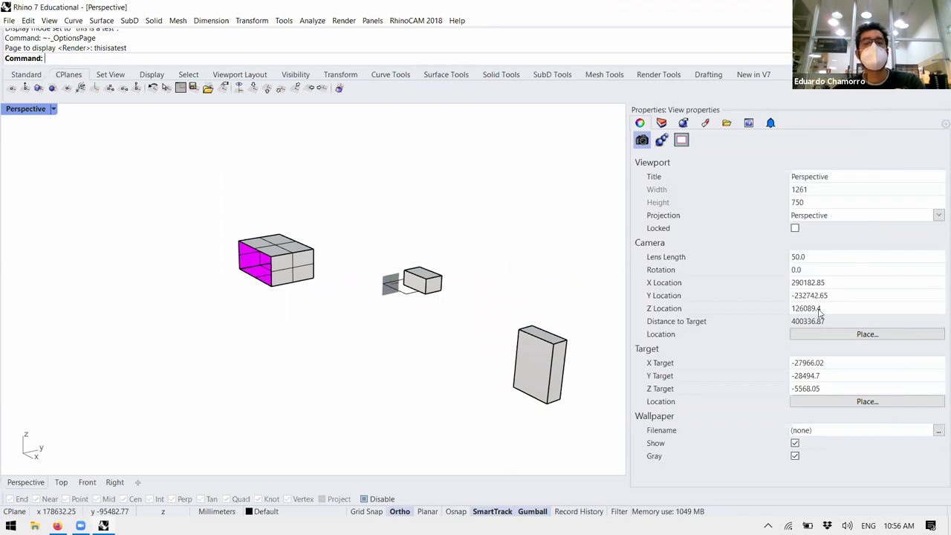
right_drag(382, 340, 312, 368)
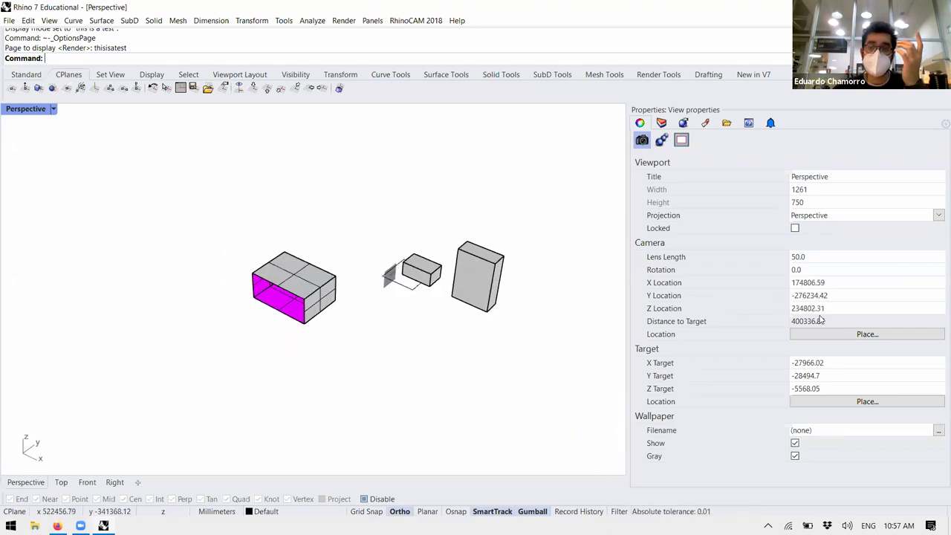
scroll(448, 304, up, 5)
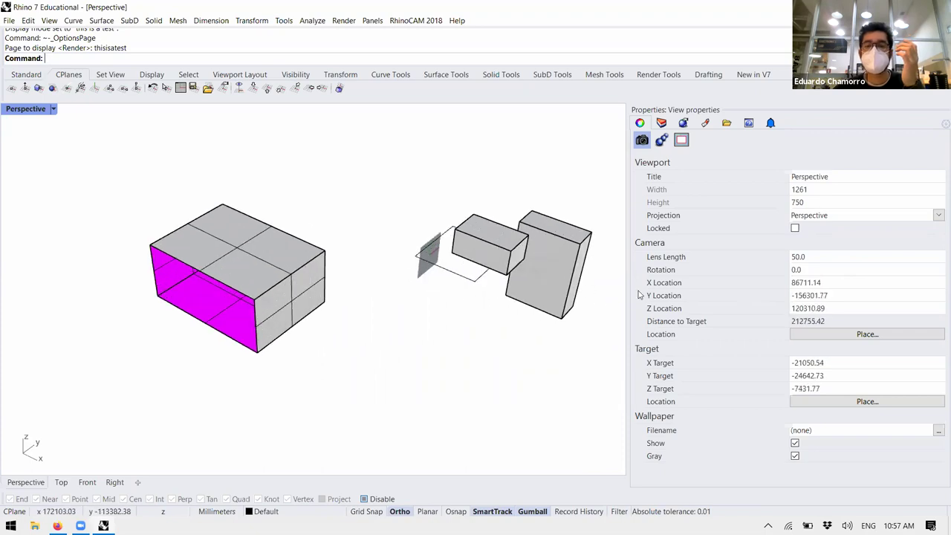
- Set the Perspective camera's lens length to 30
click(820, 256)
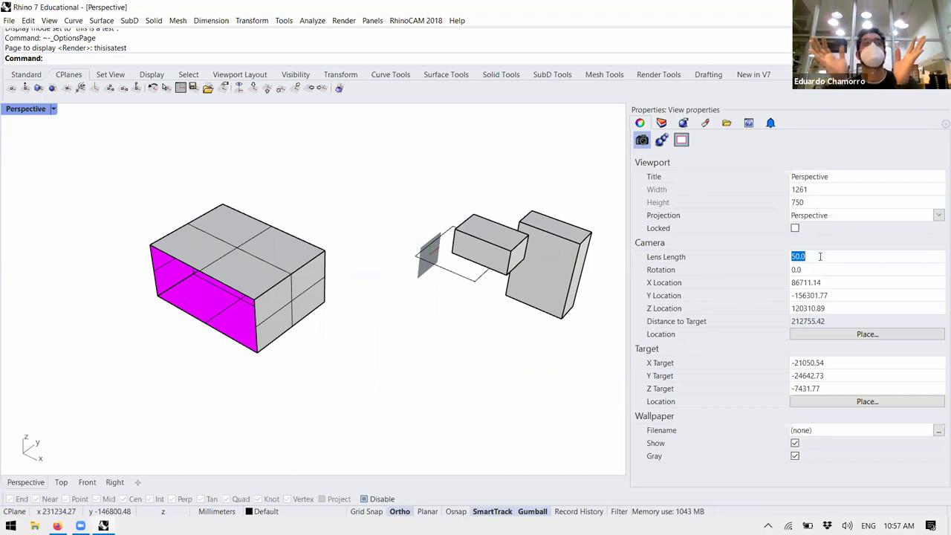
click(820, 256)
double_click(820, 257)
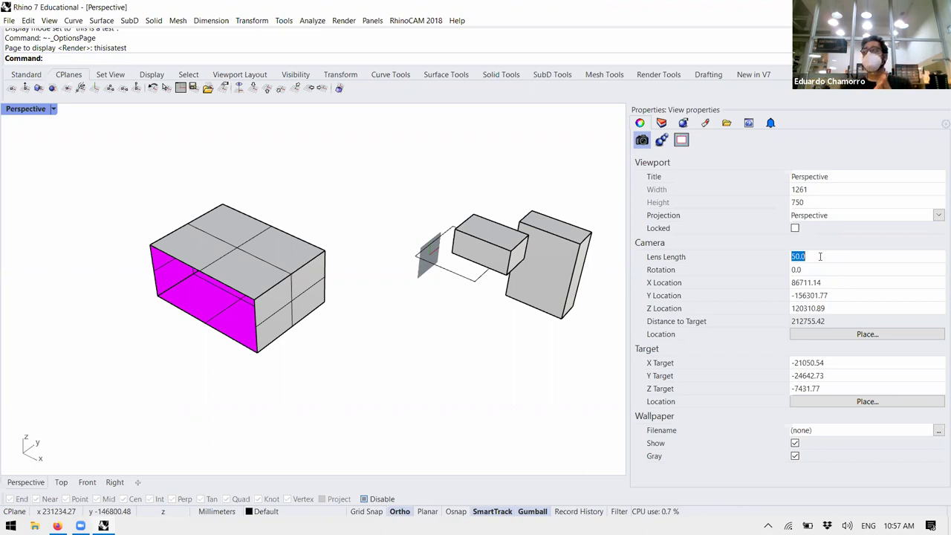
text(30)
key(Return)
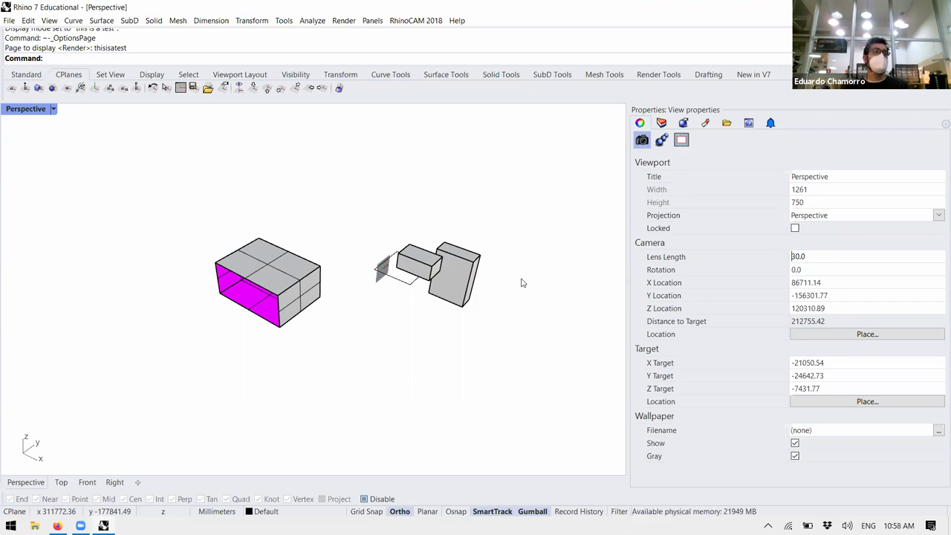
- Examine the perspective of the boxes near and far, and set the camera's lens length to 10
scroll(241, 280, up, 6)
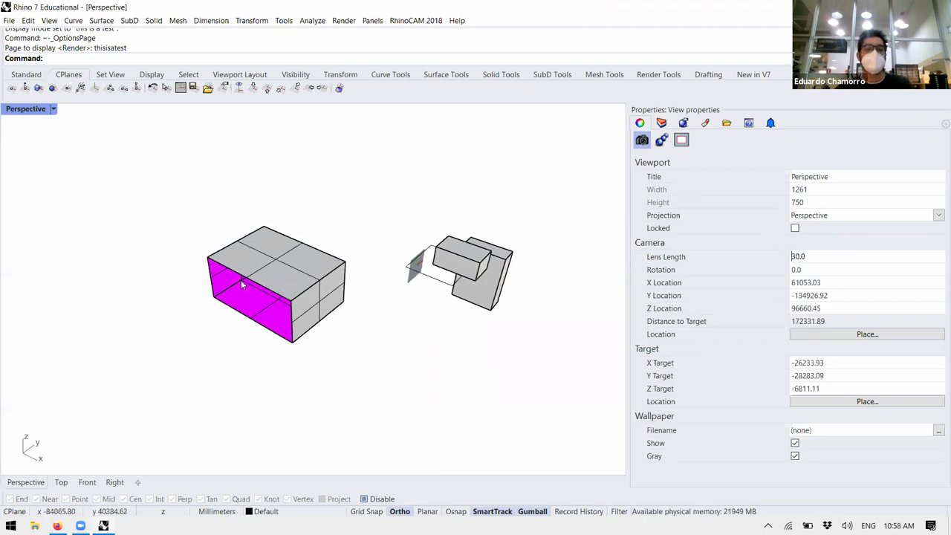
scroll(242, 280, down, 5)
scroll(328, 321, up, 8)
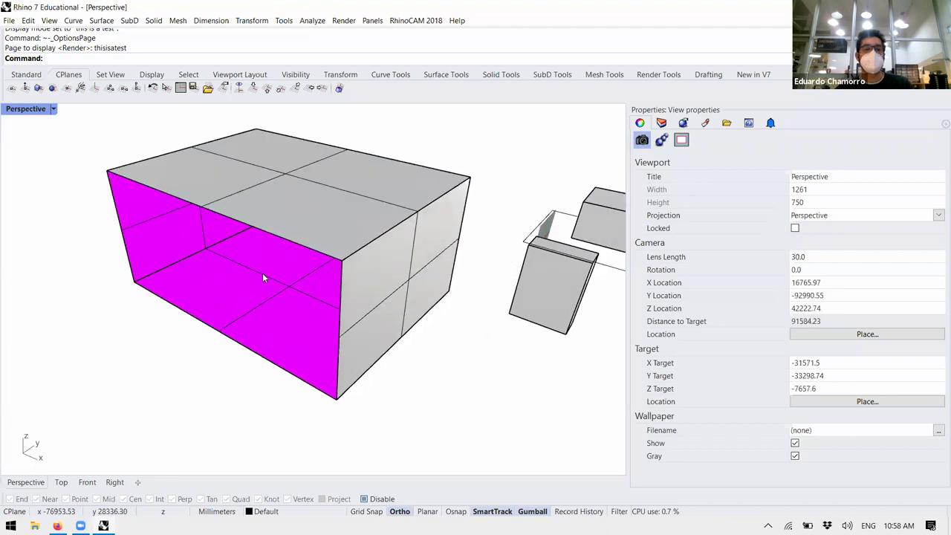
scroll(420, 350, down, 5)
scroll(331, 293, up, 5)
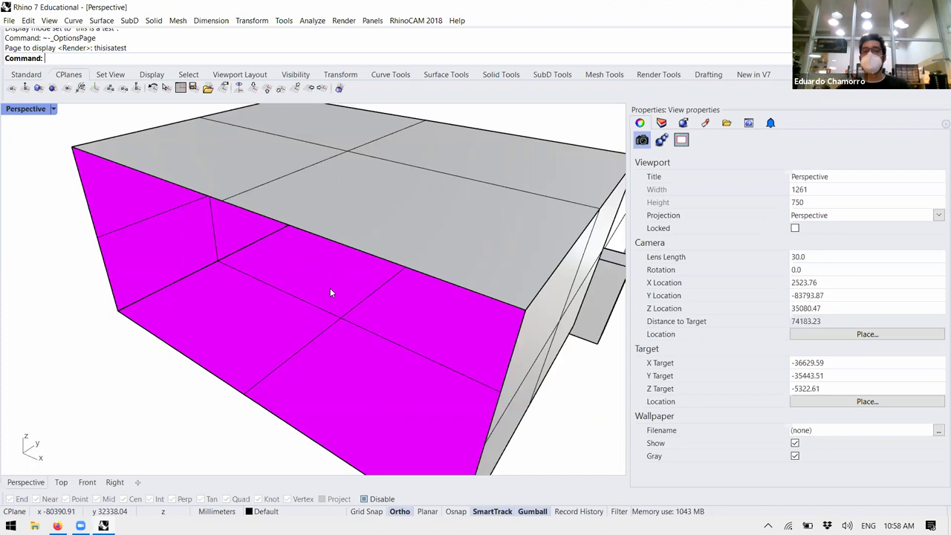
scroll(316, 238, down, 5)
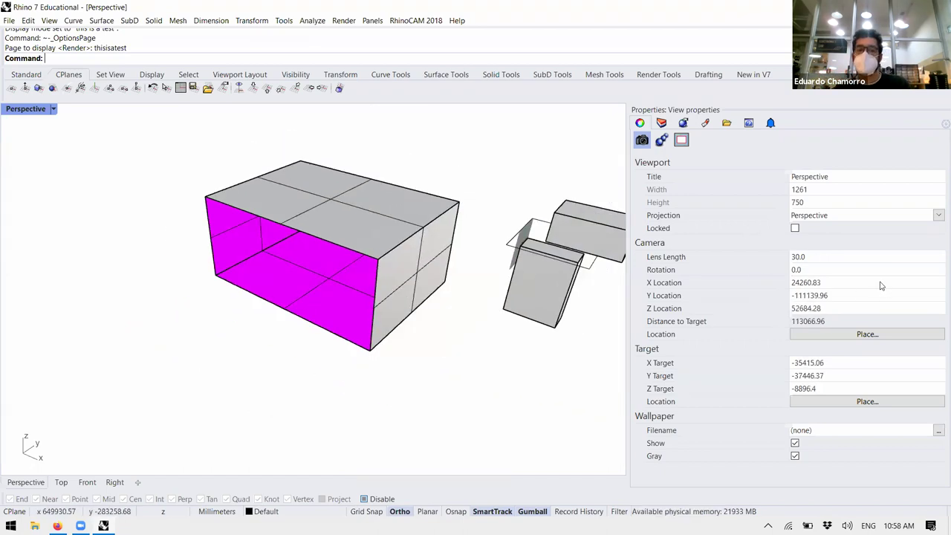
click(839, 260)
text(10)
key(Return)
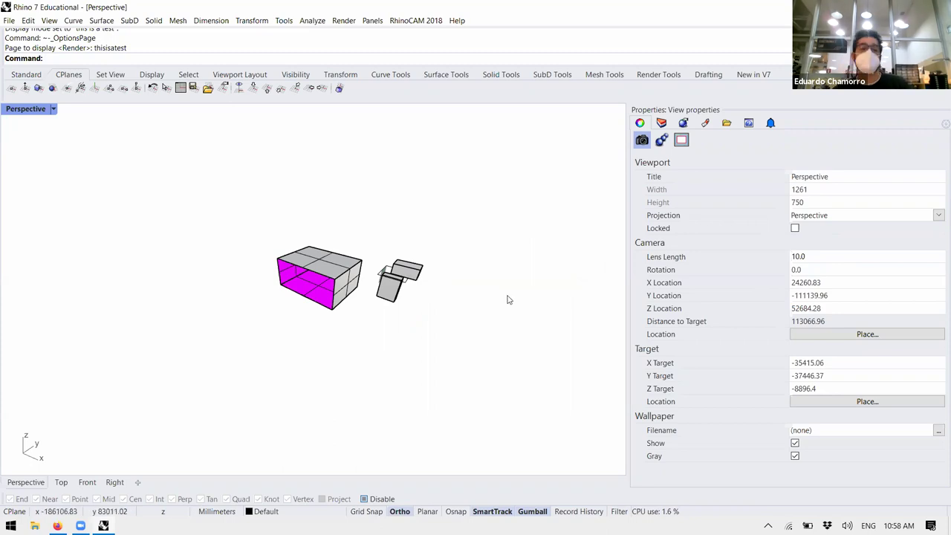
- Check the wide-angle distortion on the open box, and set the camera's lens length back to 50
scroll(375, 290, up, 4)
scroll(374, 290, up, 5)
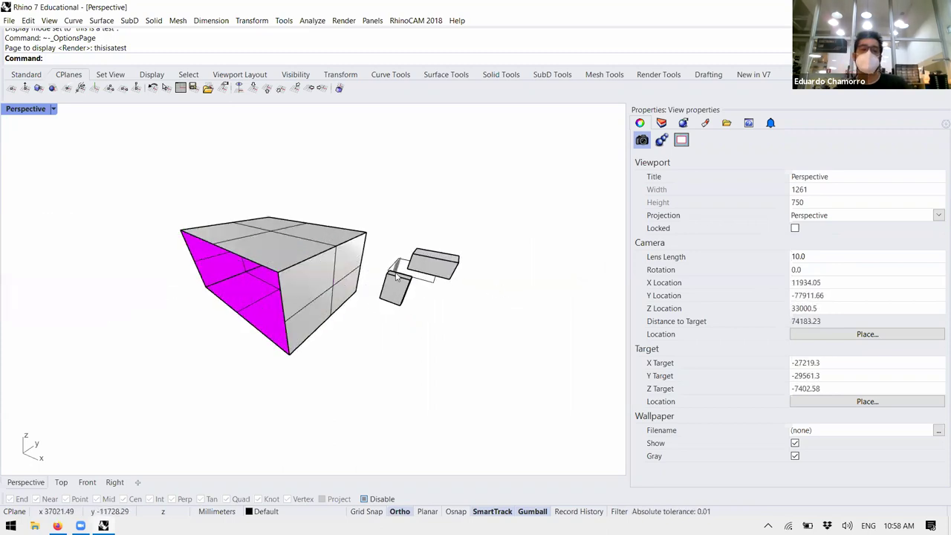
right_drag(327, 304, 843, 257)
click(841, 256)
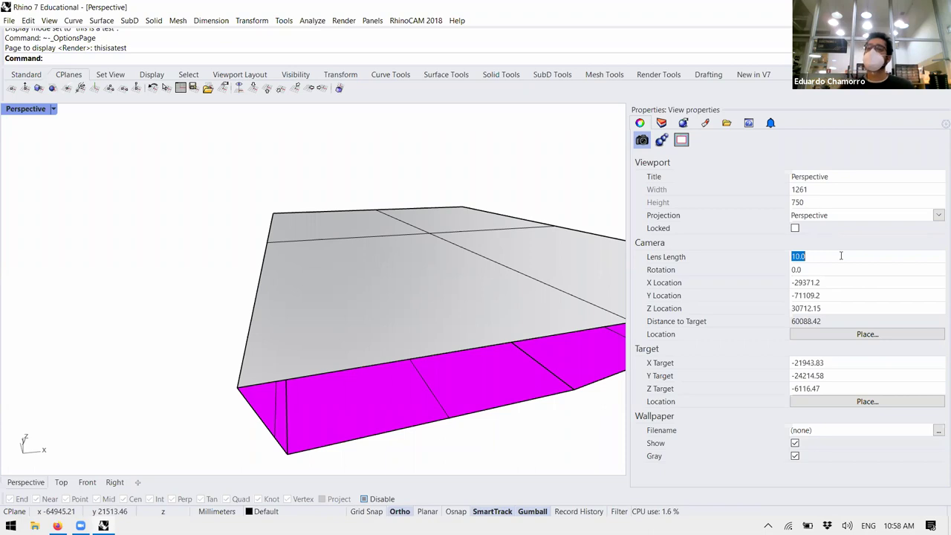
text(50)
key(Return)
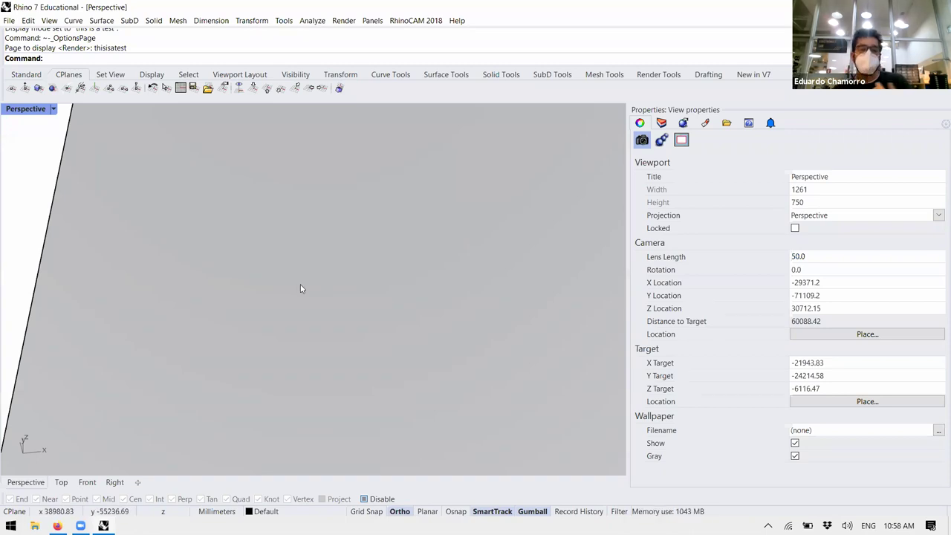
- Bring all the boxes into view and show the document's layers in place of the camera settings
scroll(319, 290, down, 10)
scroll(351, 291, up, 2)
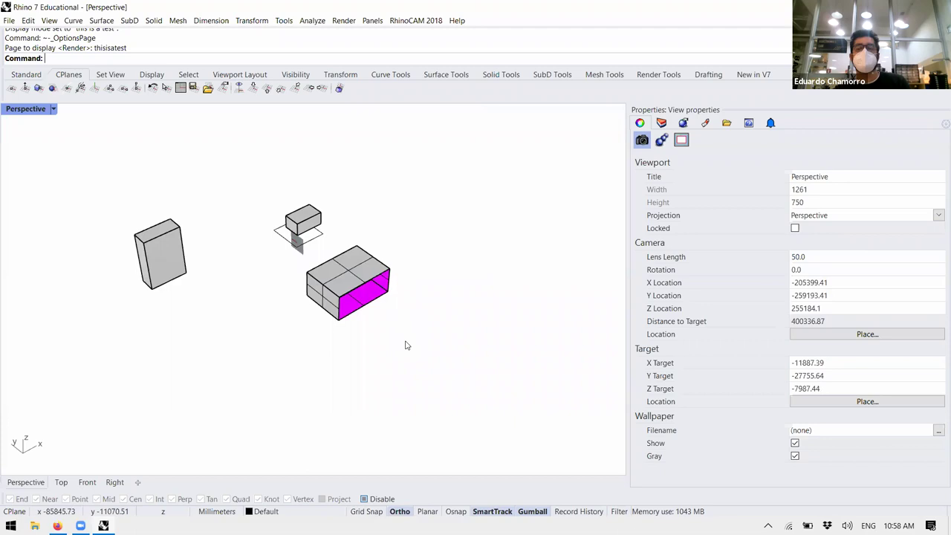
scroll(238, 286, up, 2)
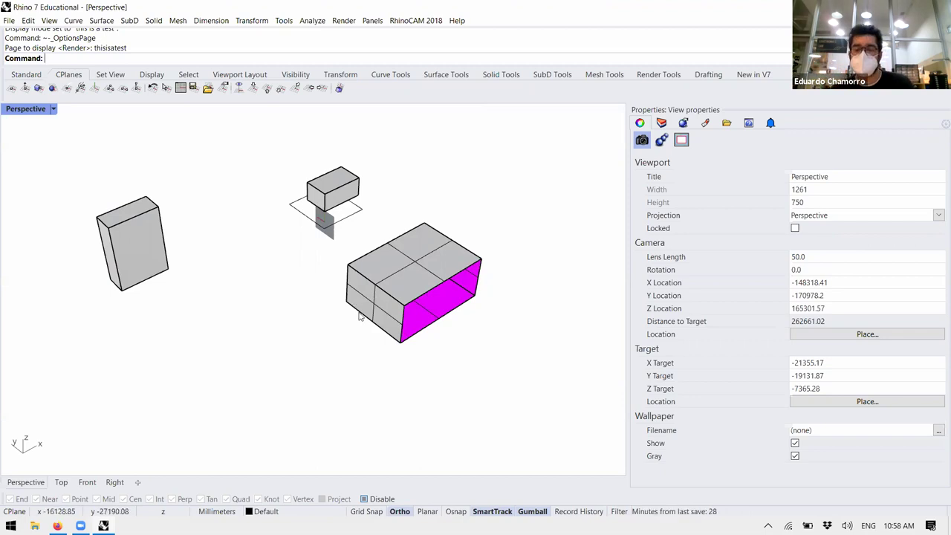
click(662, 124)
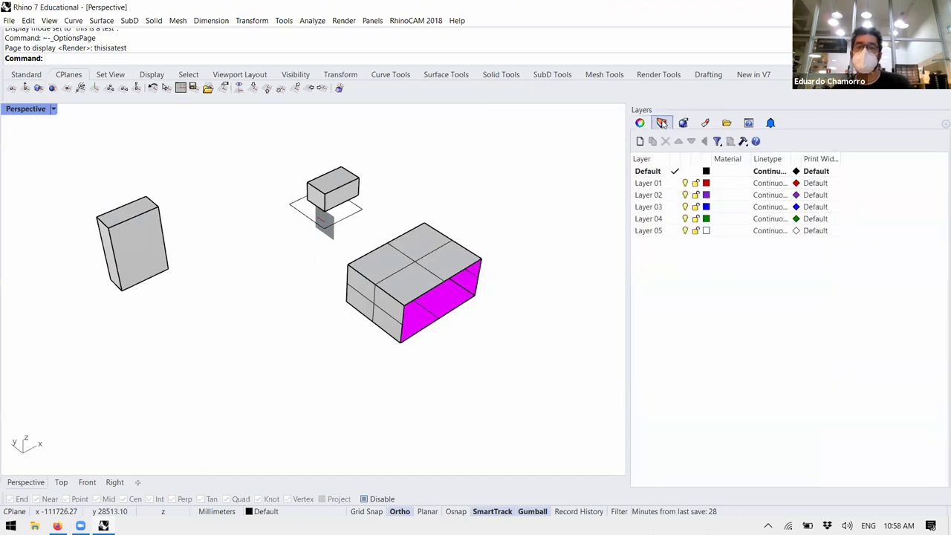
- Make Layer 04 the current layer and draw a low rectangular box between the narrow upright box and the large open box
scroll(508, 370, down, 2)
right_drag(508, 370, 399, 337)
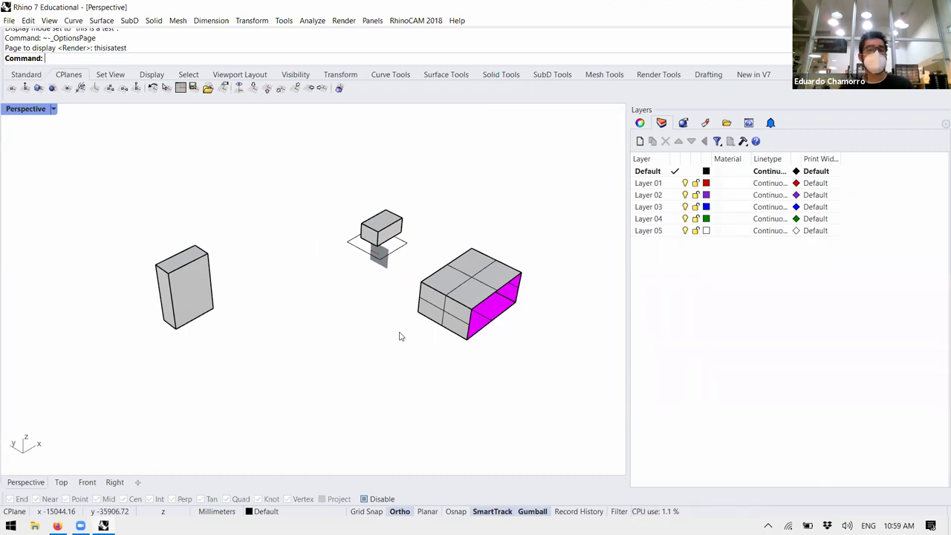
right_drag(399, 337, 355, 276)
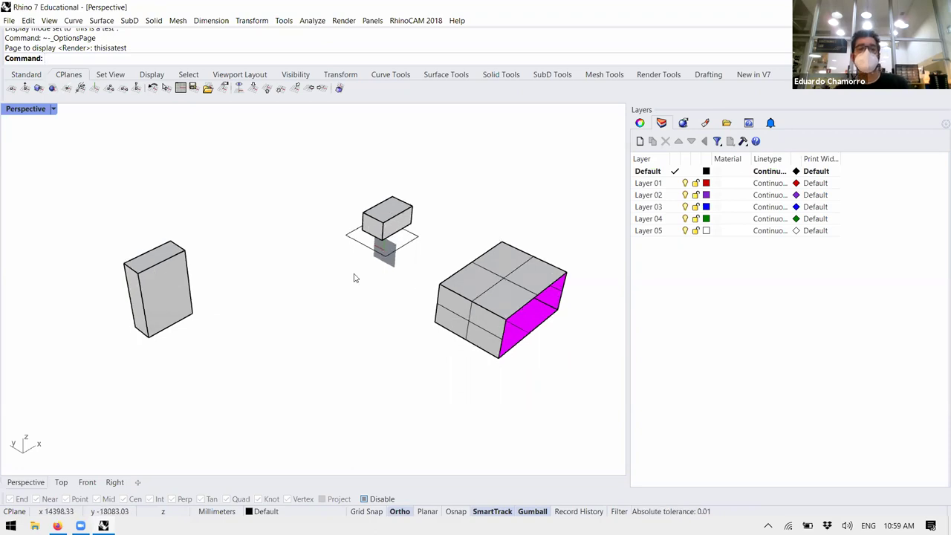
right_drag(403, 370, 527, 289)
scroll(520, 286, up, 1)
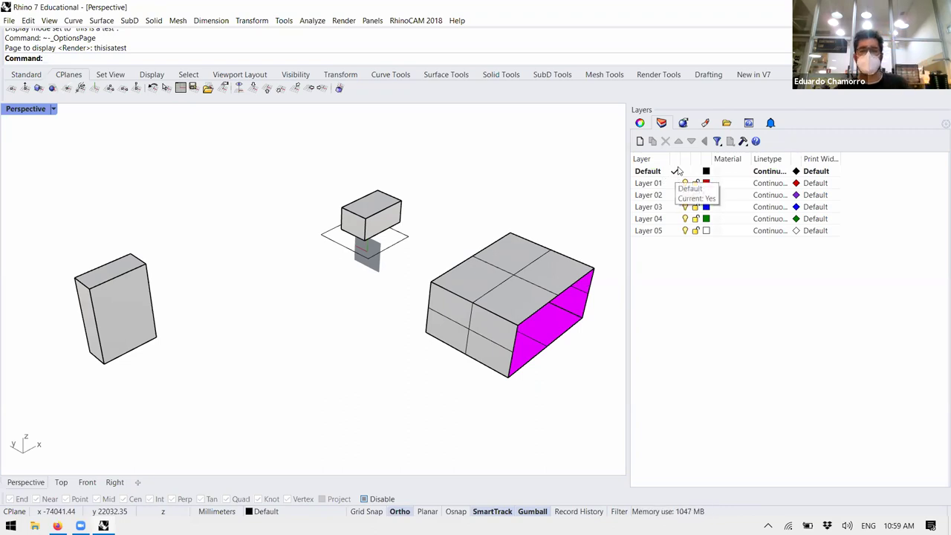
double_click(647, 221)
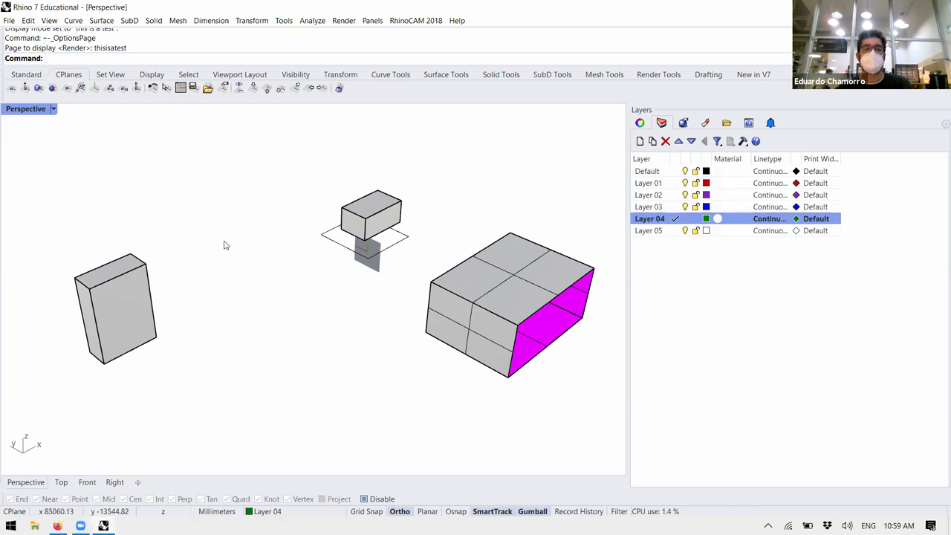
text(Box)
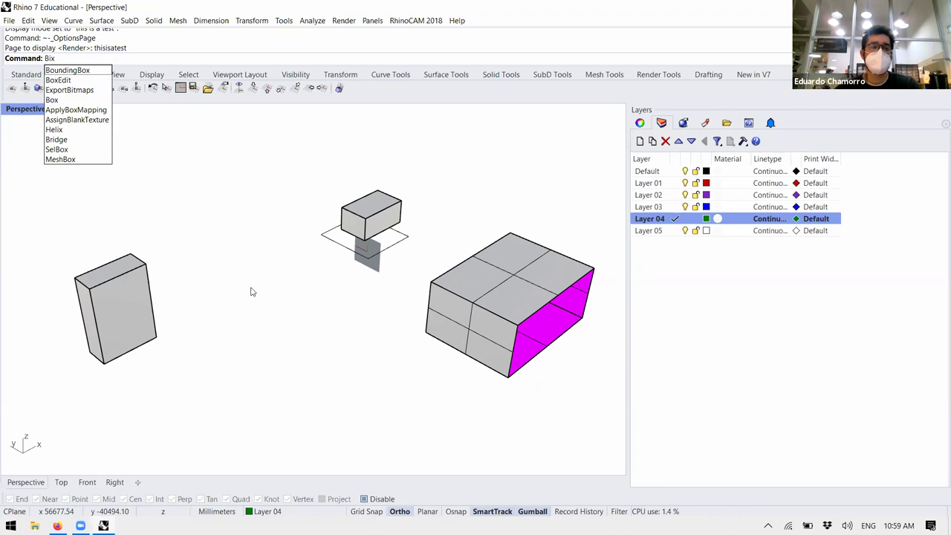
key(Return)
click(250, 287)
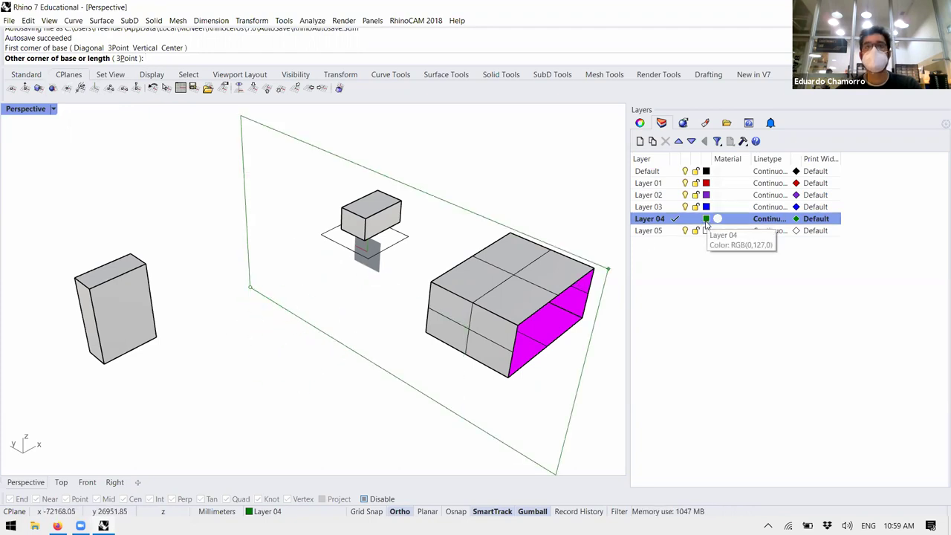
click(340, 309)
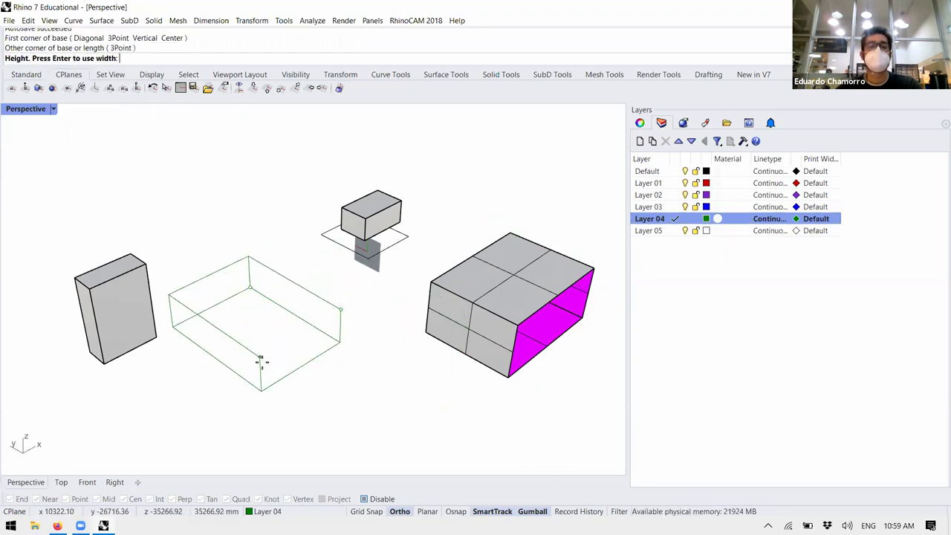
click(289, 355)
- Make Layer 02 the current layer and draw a tall box behind the green one
right_drag(255, 395, 267, 371)
click(674, 194)
key(Return)
click(271, 160)
click(189, 223)
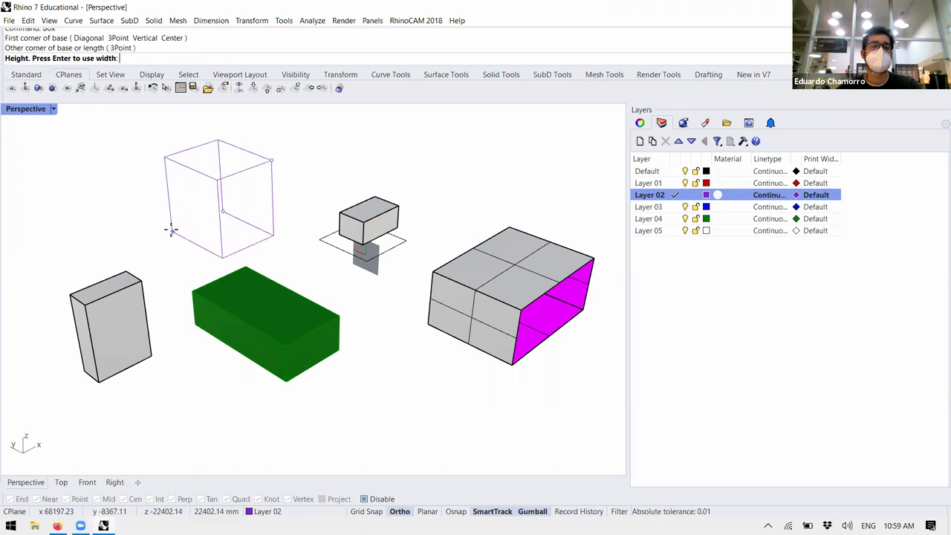
click(172, 229)
- Lock Layer 04, hide it to check that its green box belongs to it, and show it again
right_drag(258, 254, 262, 269)
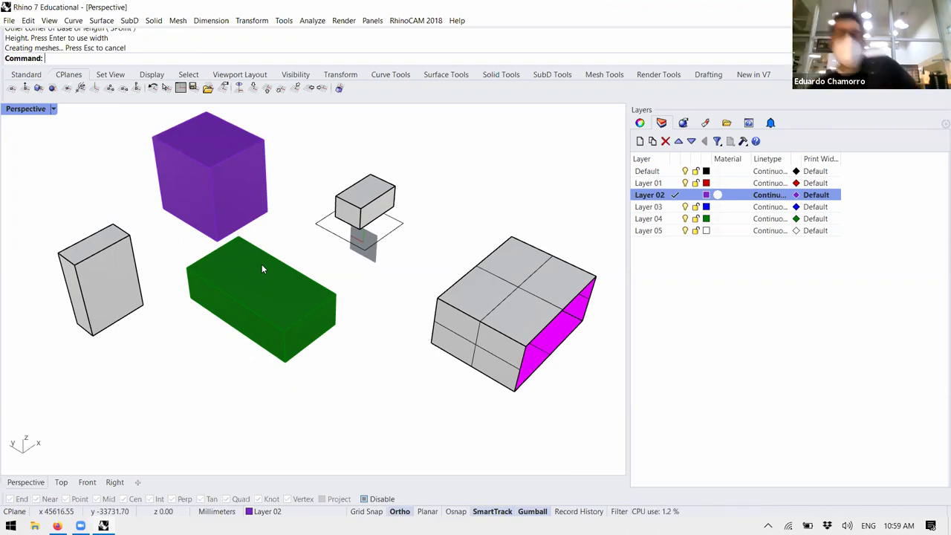
click(691, 222)
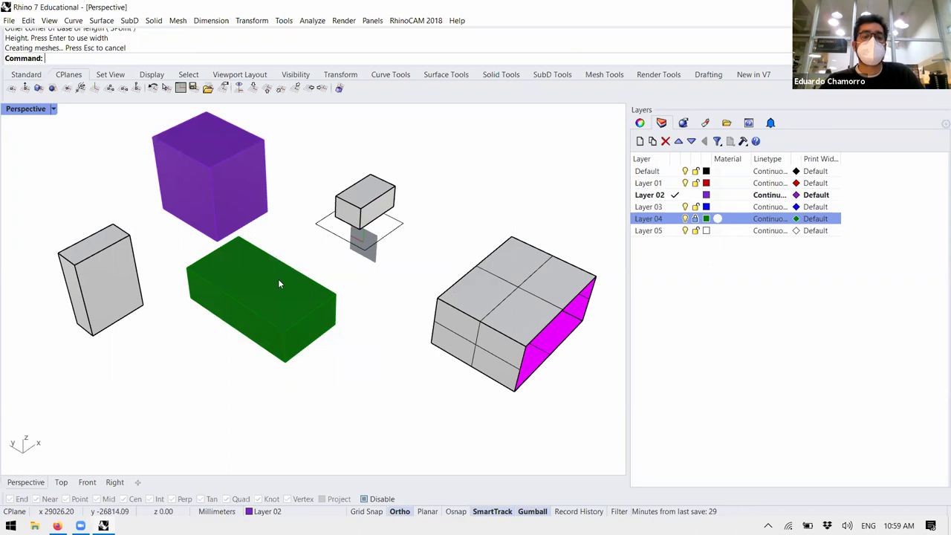
right_drag(228, 355, 278, 345)
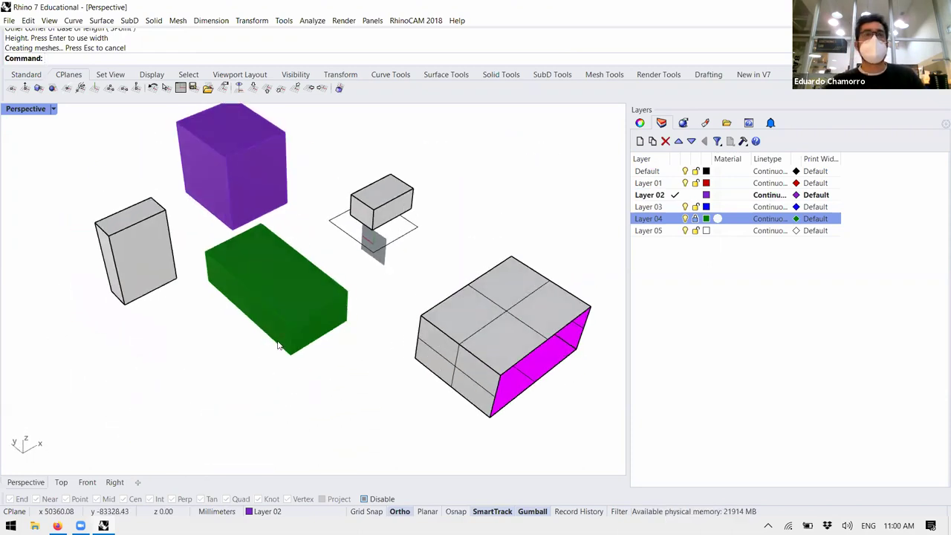
click(685, 219)
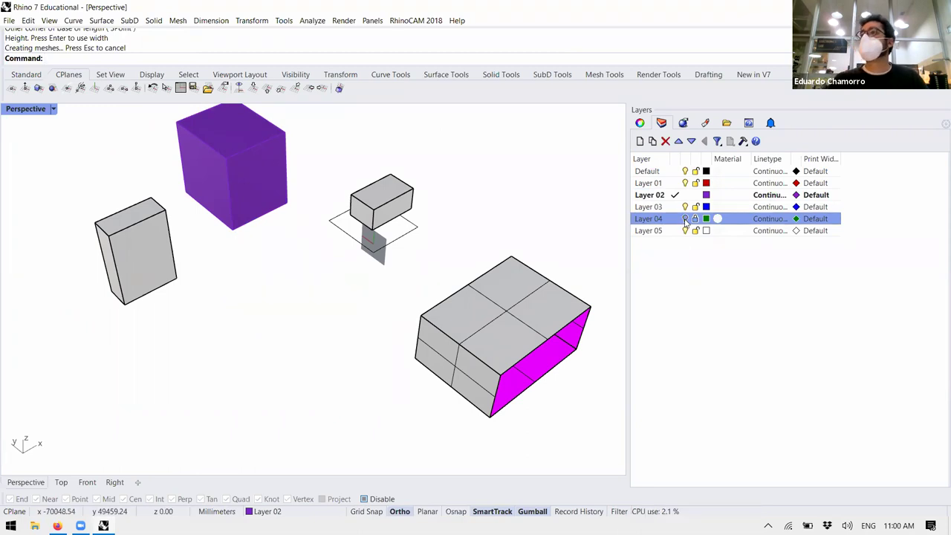
click(685, 218)
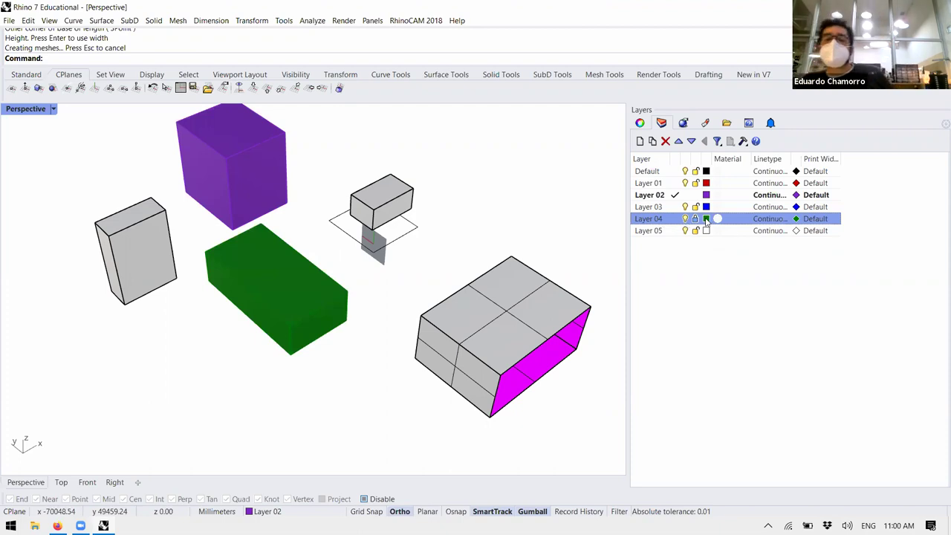
- Inspect the color and material settings of Layer 04, closing each without changes
click(706, 219)
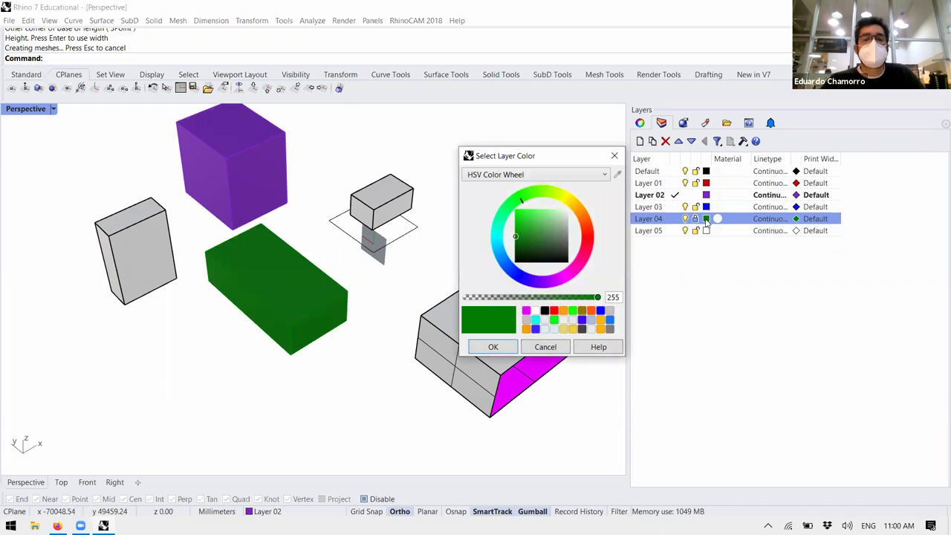
click(615, 155)
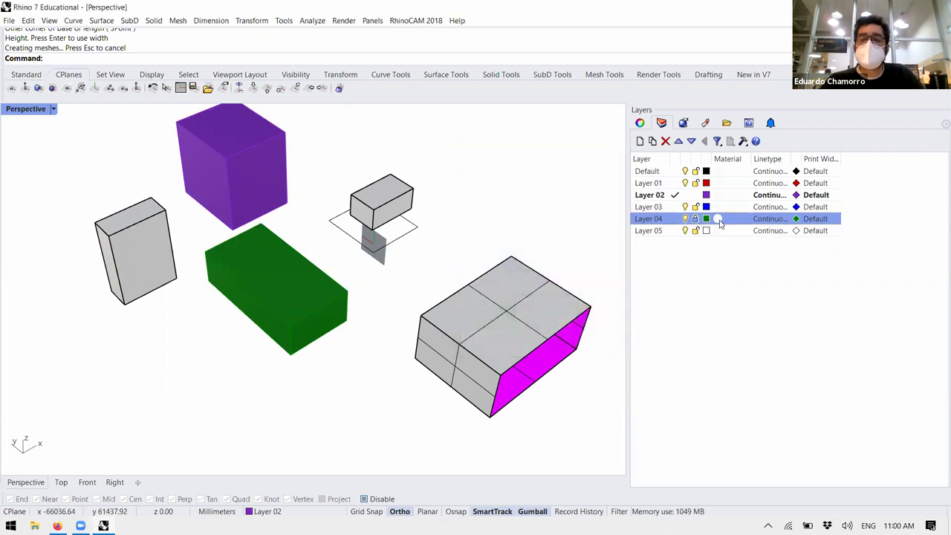
click(718, 219)
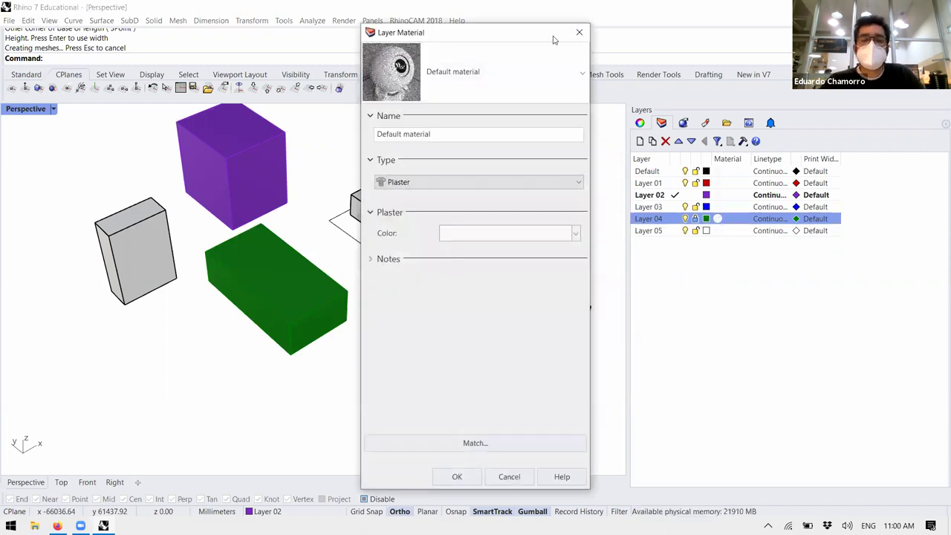
click(580, 32)
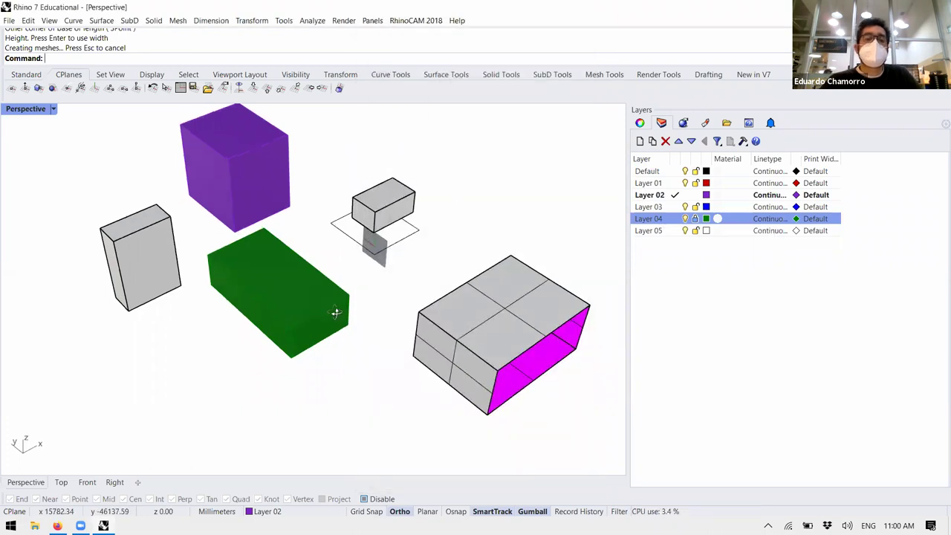
- Change the type of Layer 04's material to Plastic
scroll(233, 362, up, 3)
right_drag(458, 261, 384, 357)
scroll(389, 345, up, 2)
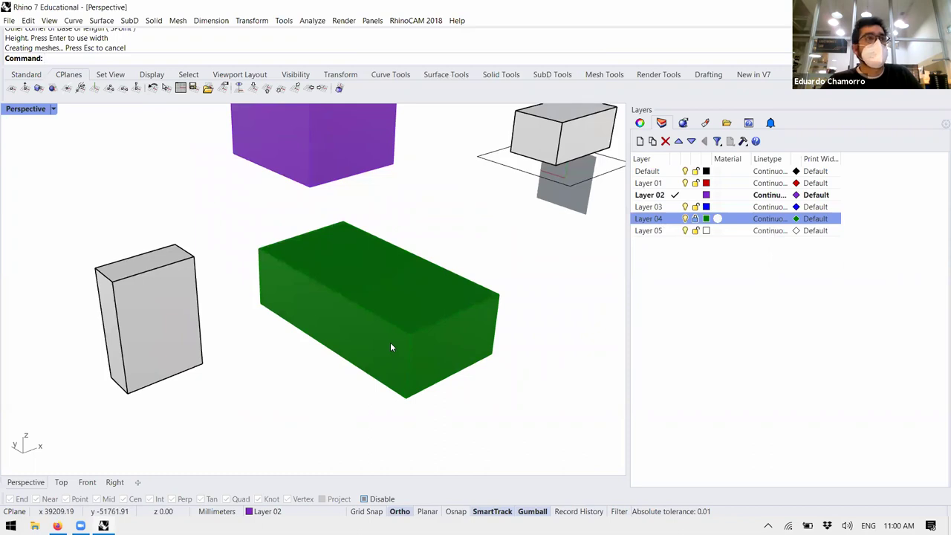
click(718, 219)
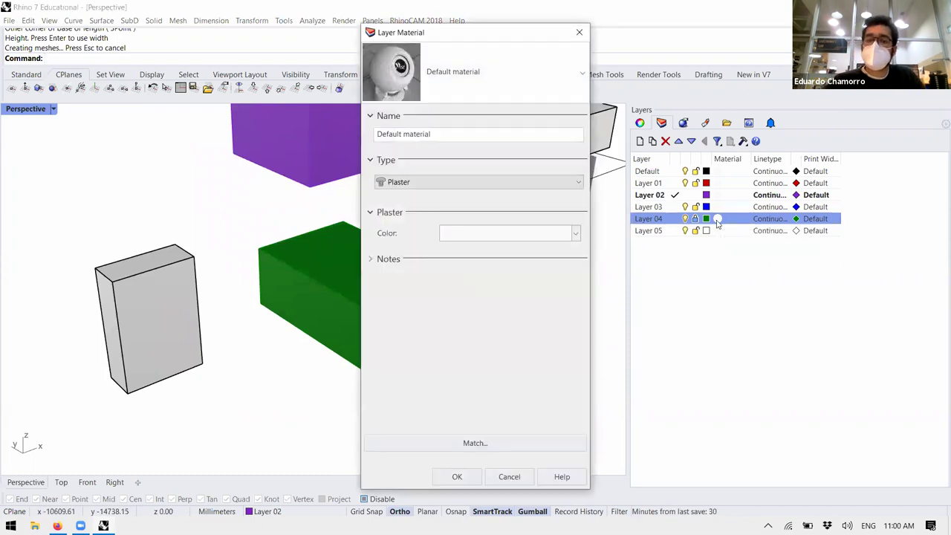
click(452, 185)
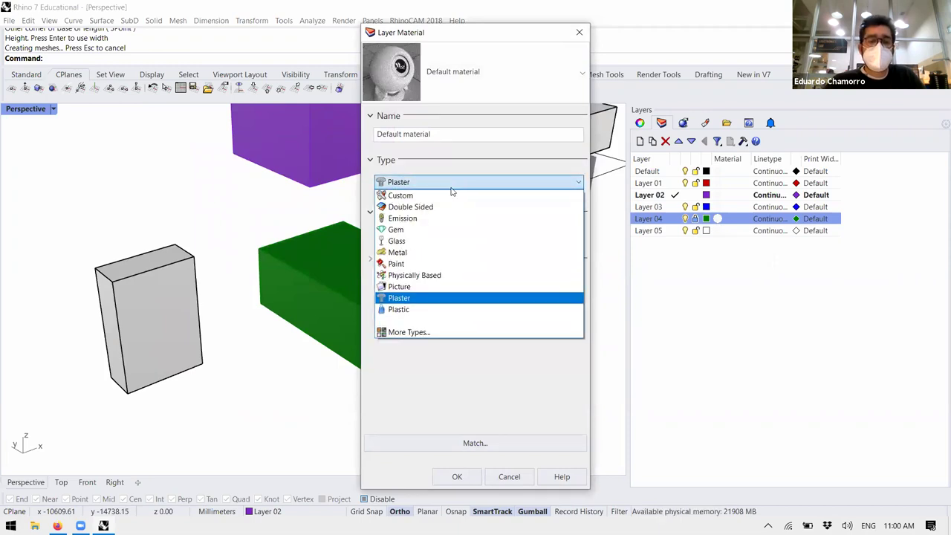
click(439, 309)
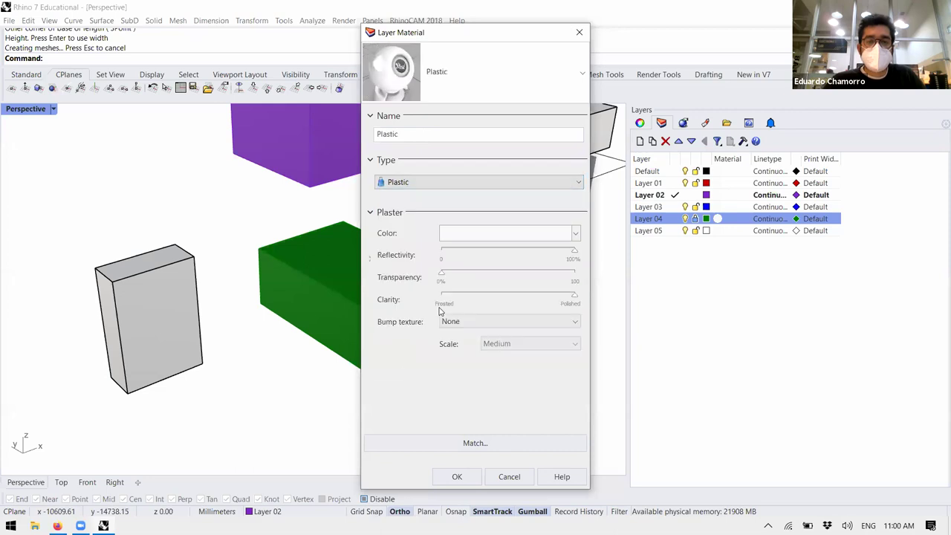
- Color Layer 04's plastic material orange, raise its transparency to just under half, and apply the material
click(473, 232)
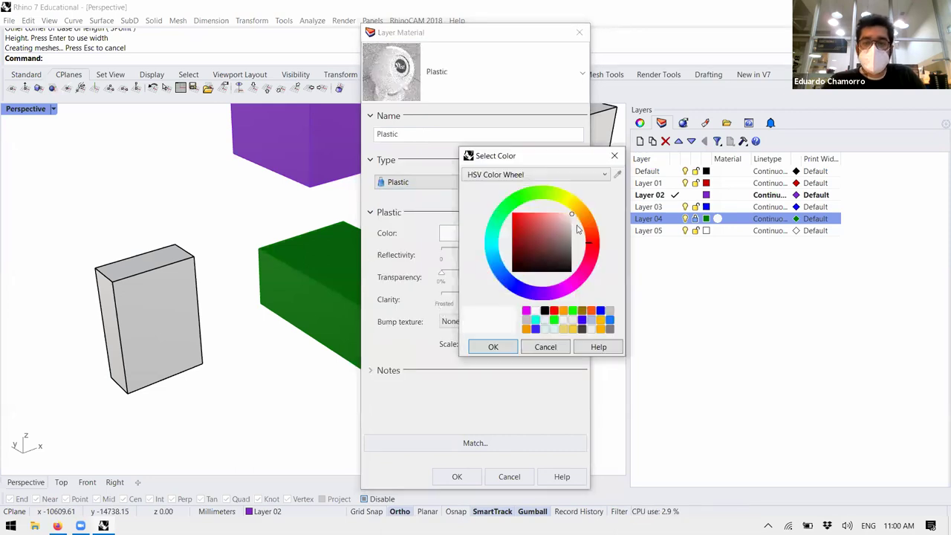
click(587, 217)
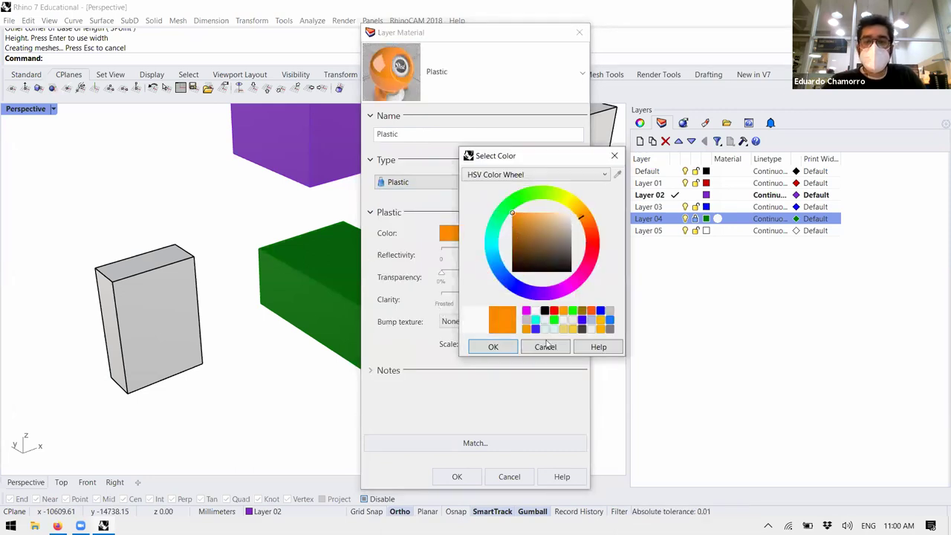
click(506, 349)
click(503, 278)
mouse_move(503, 278)
mouse_down()
mouse_move(482, 277)
mouse_move(503, 277)
mouse_up()
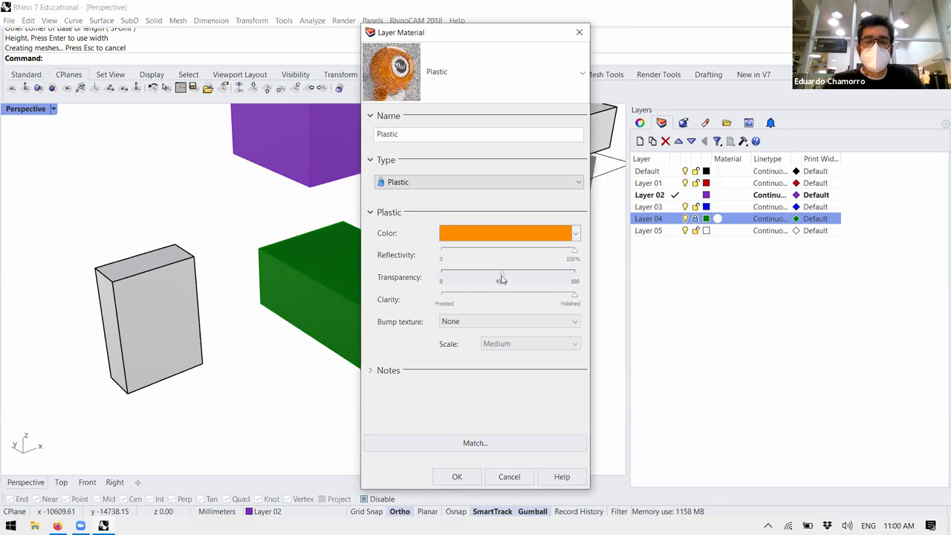
click(457, 476)
- View the boxes from below and set the Perspective viewport's display mode to Raytraced
right_drag(429, 345, 439, 320)
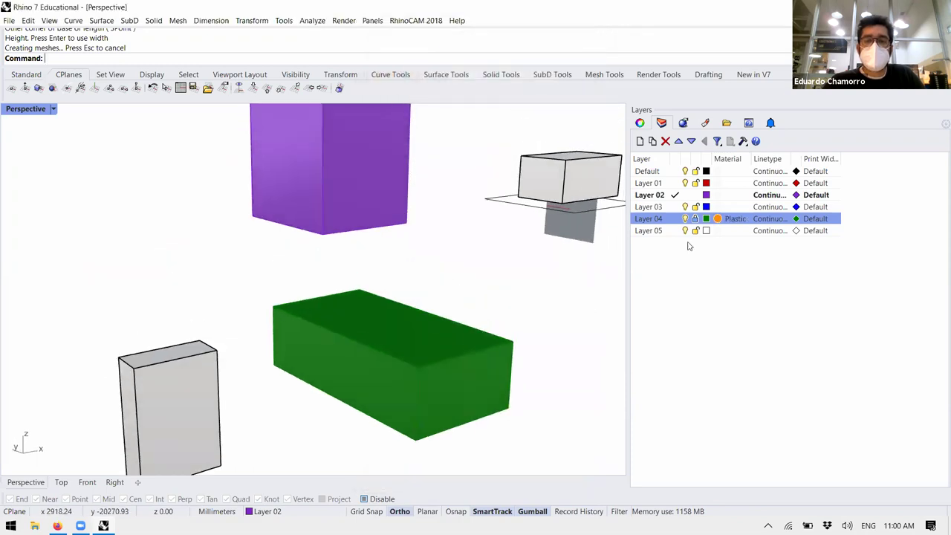
scroll(535, 234, down, 5)
right_drag(520, 312, 474, 394)
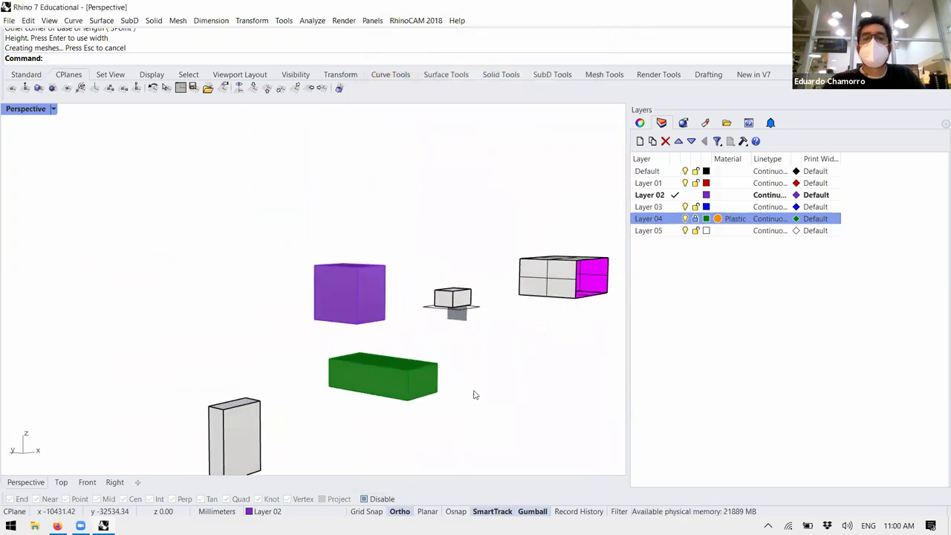
right_drag(355, 335, 349, 294)
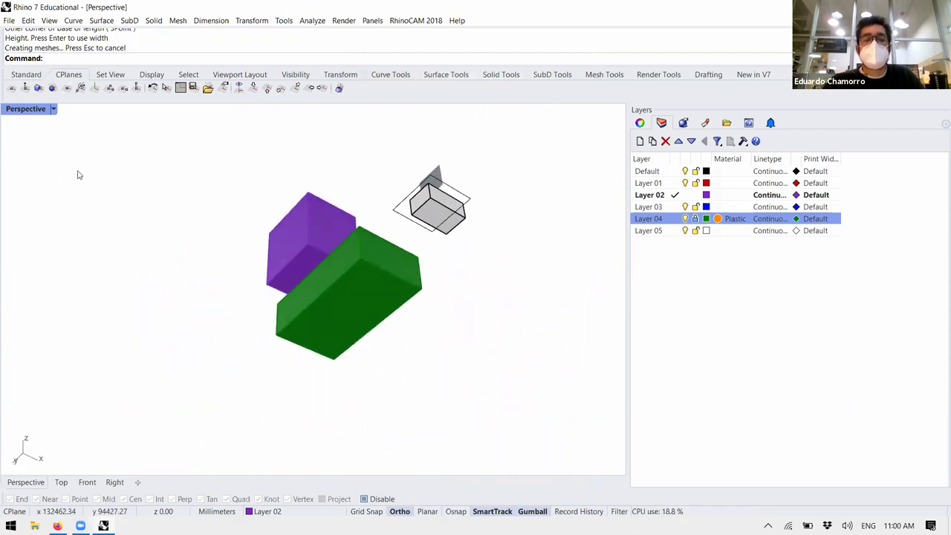
click(54, 109)
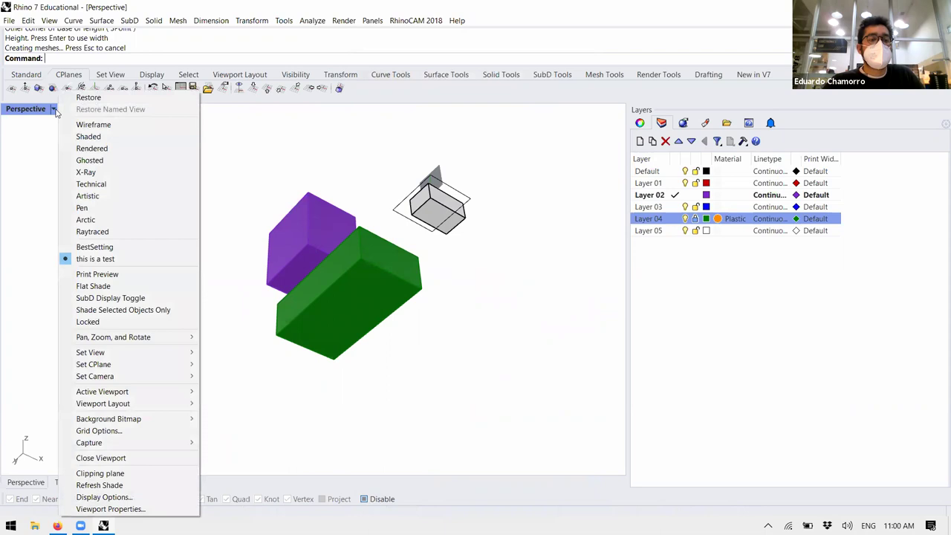
click(91, 232)
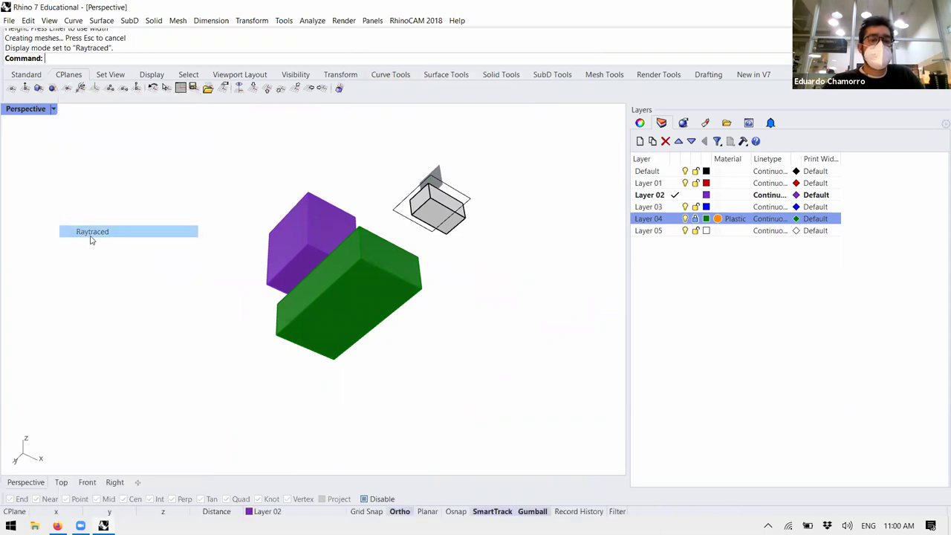
- Examine the raytraced orange plastic material on the Layer 04 box up close and from below
right_drag(313, 328, 362, 340)
right_drag(372, 300, 376, 238)
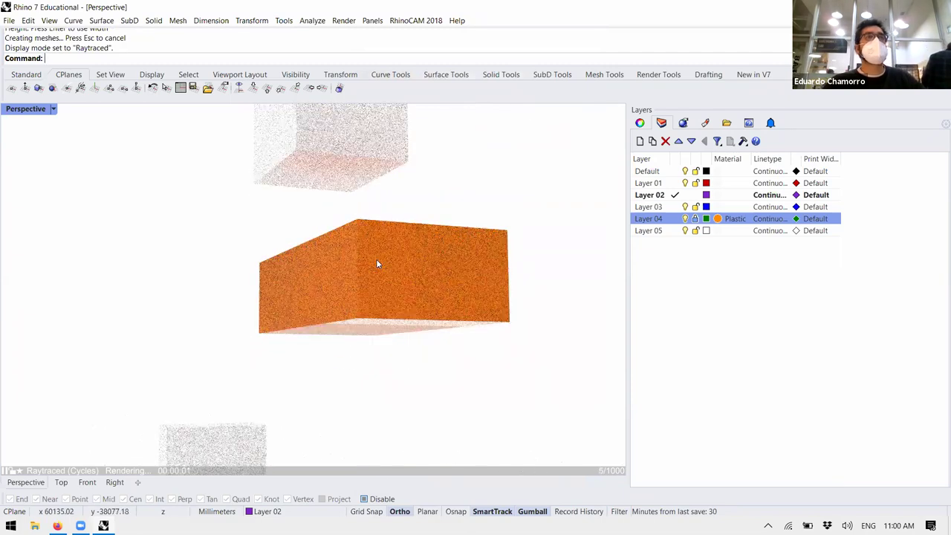
scroll(376, 264, up, 5)
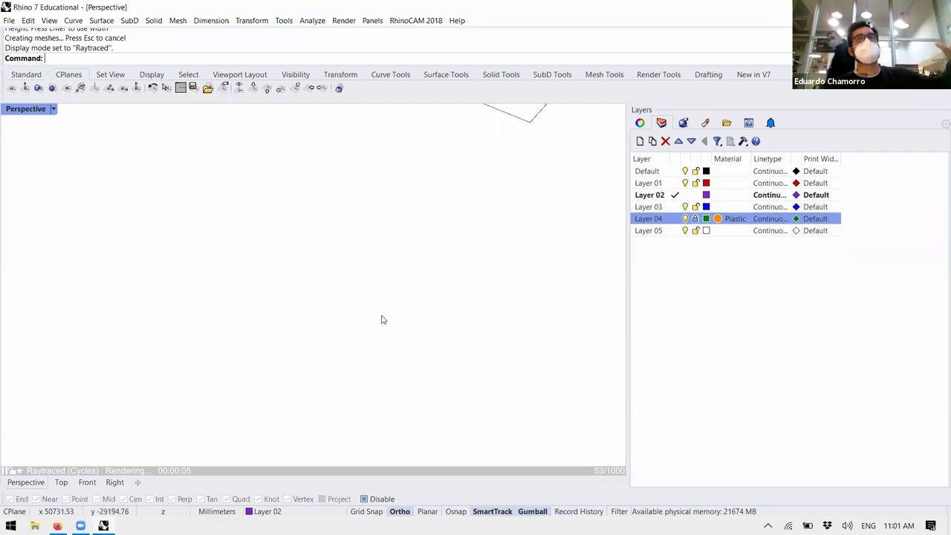
right_drag(388, 267, 403, 369)
scroll(391, 306, down, 5)
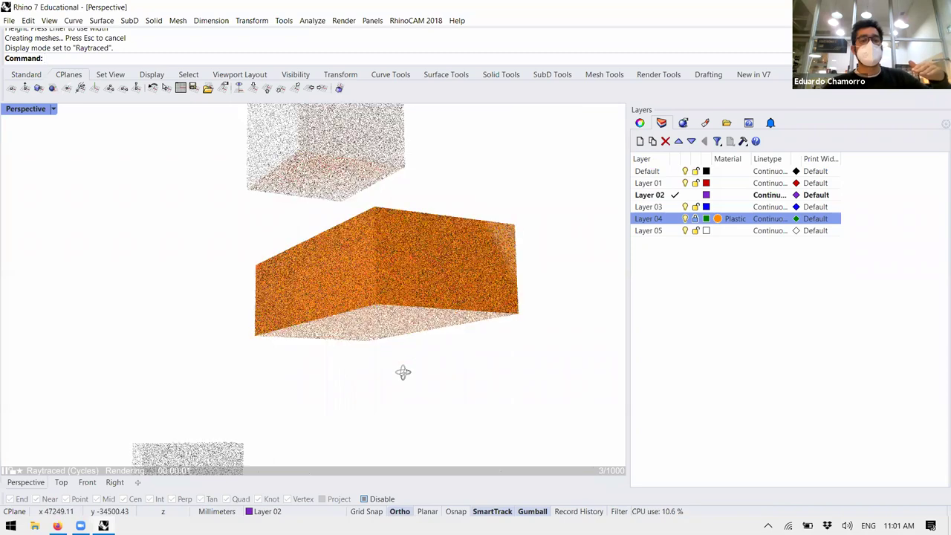
- Assign Layer 02 a material of type Metal
right_drag(339, 332, 372, 325)
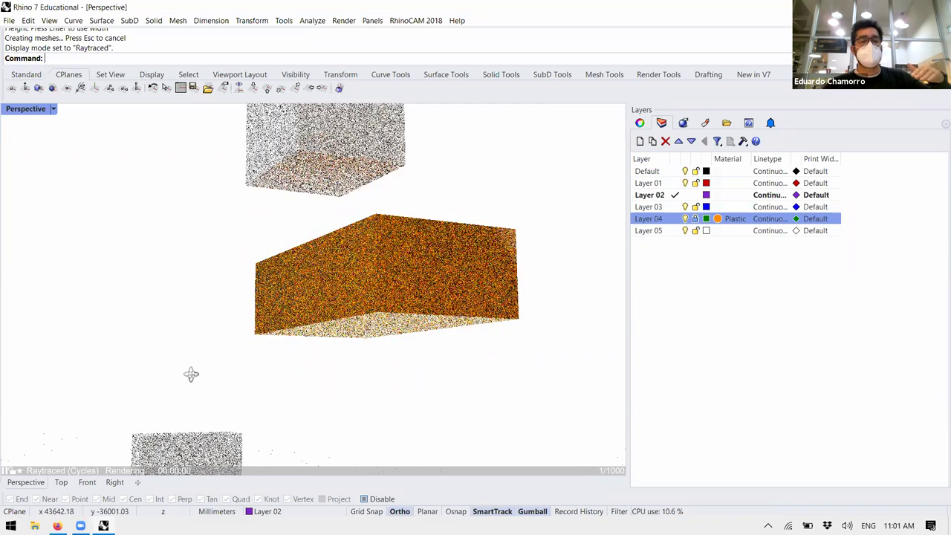
right_drag(191, 375, 178, 422)
right_drag(268, 309, 327, 240)
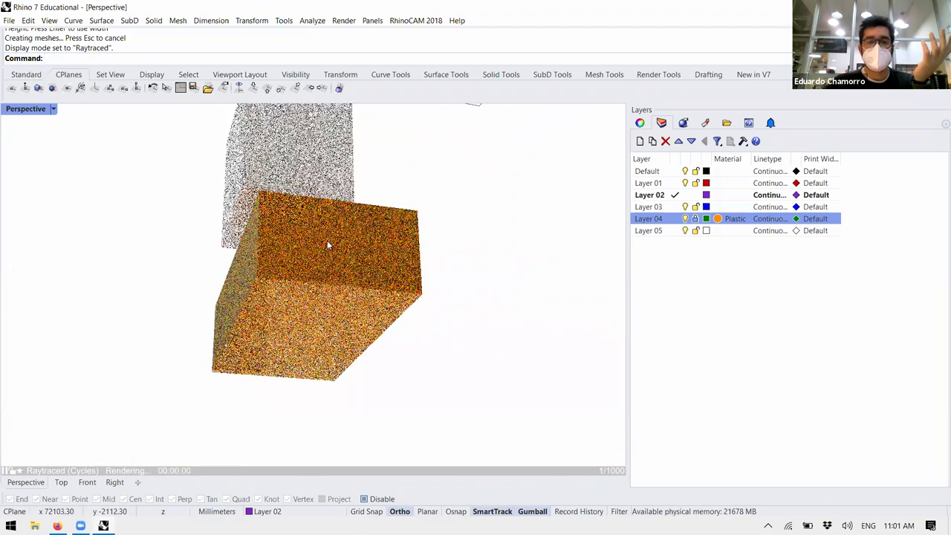
scroll(327, 240, up, 5)
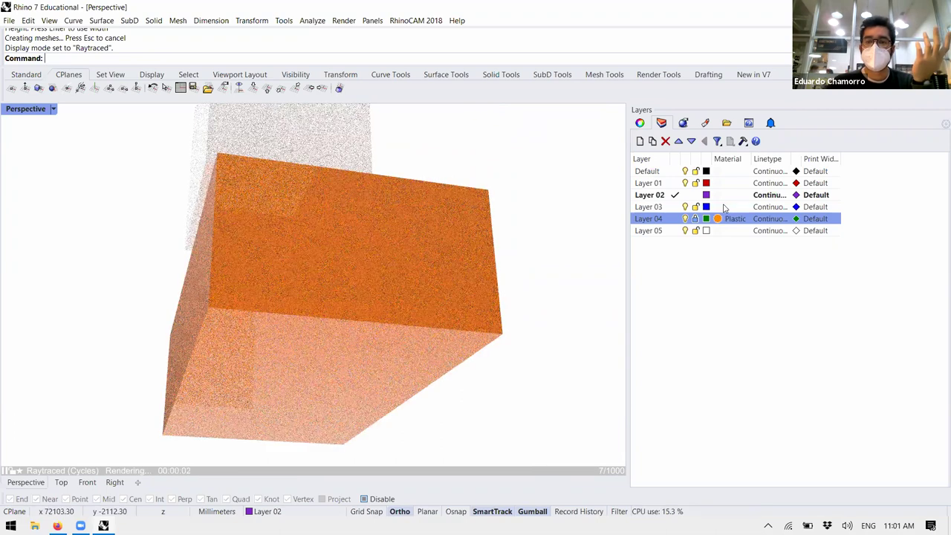
click(715, 196)
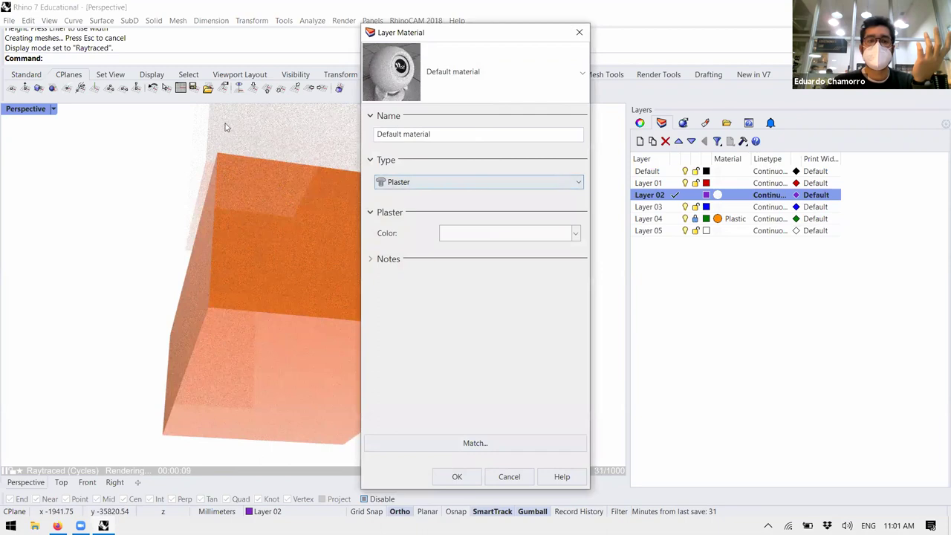
click(446, 186)
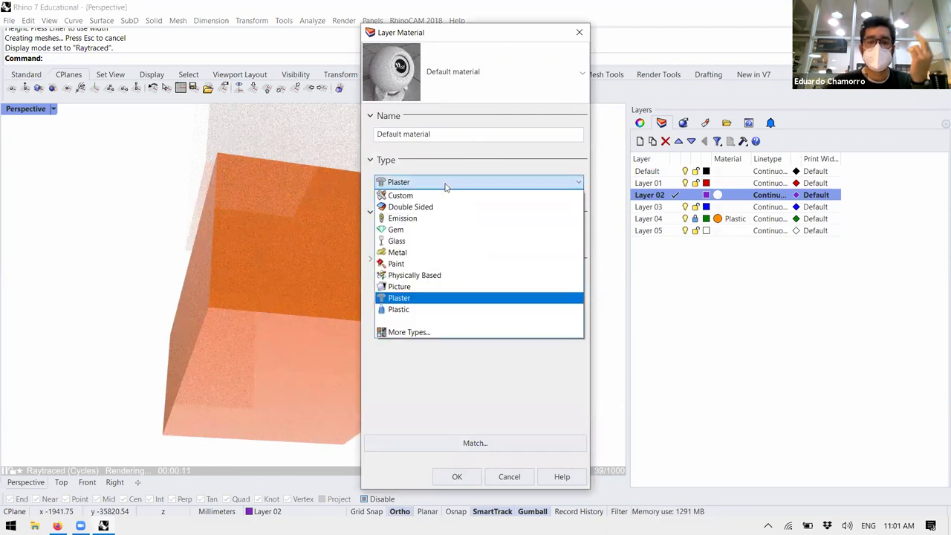
click(415, 253)
- Color Layer 02's metal material light gray and apply the material
click(472, 235)
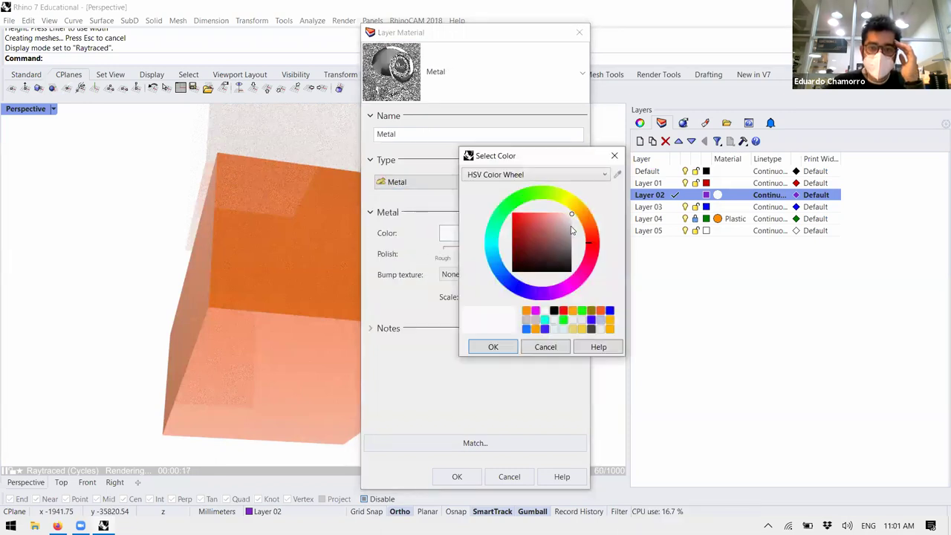
drag(572, 224, 578, 220)
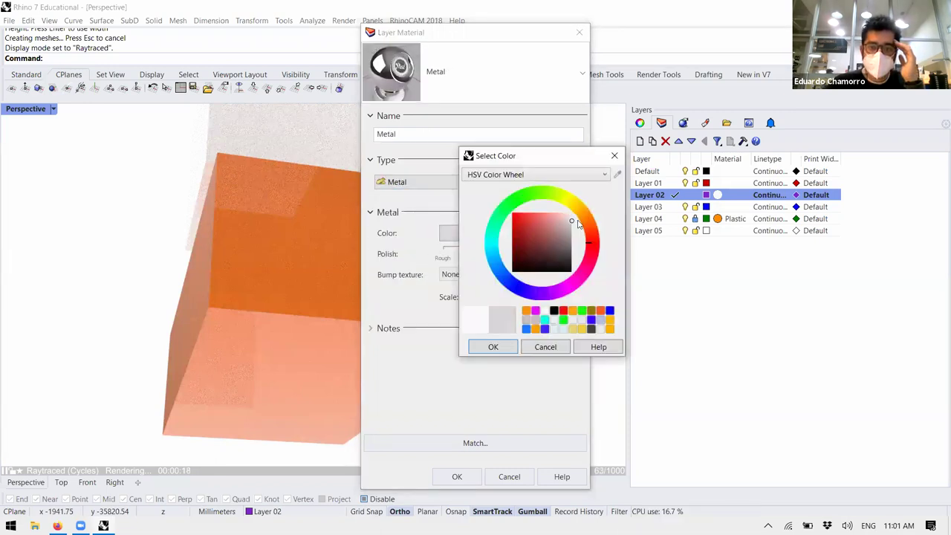
click(493, 346)
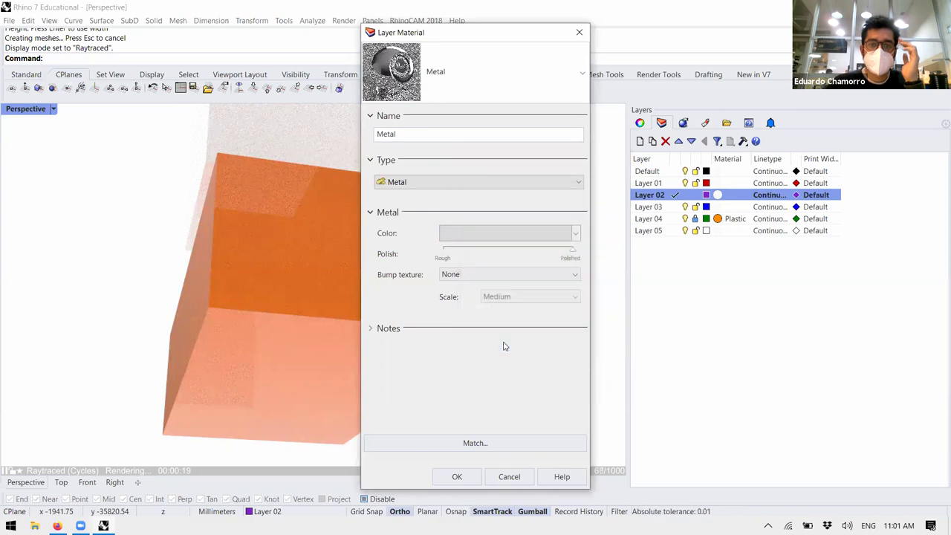
click(457, 477)
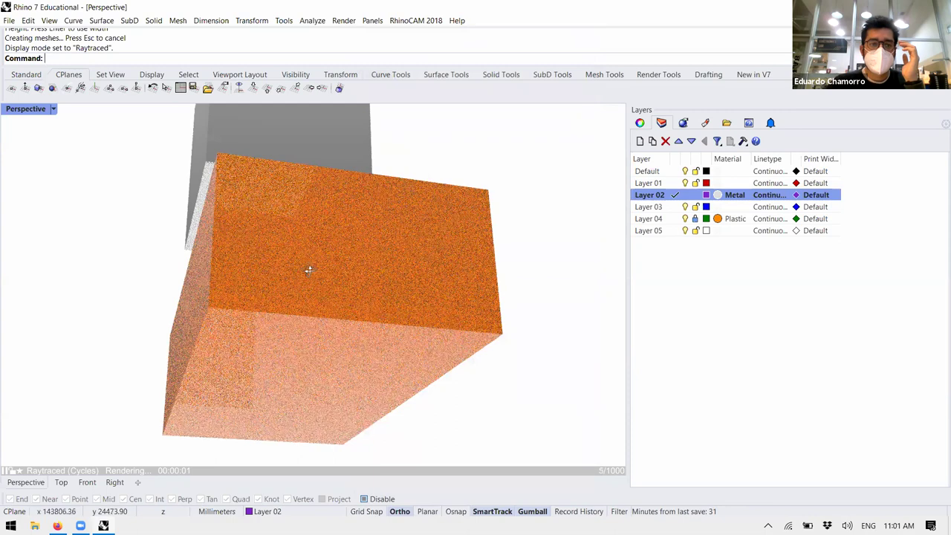
- Unlock Layer 04 and move its orange plastic box vertically up into the Layer 02 metal box
right_drag(310, 270, 303, 278)
right_drag(294, 358, 370, 356)
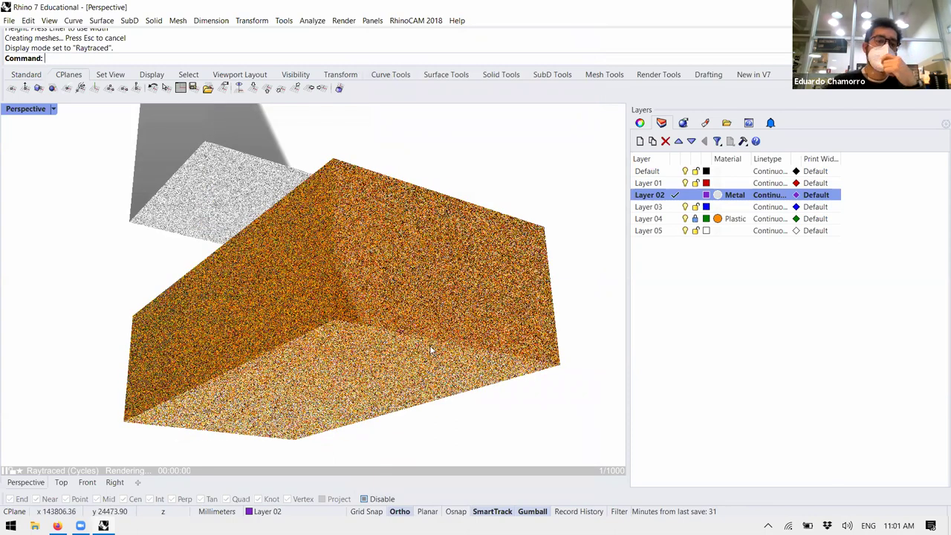
key(Left)
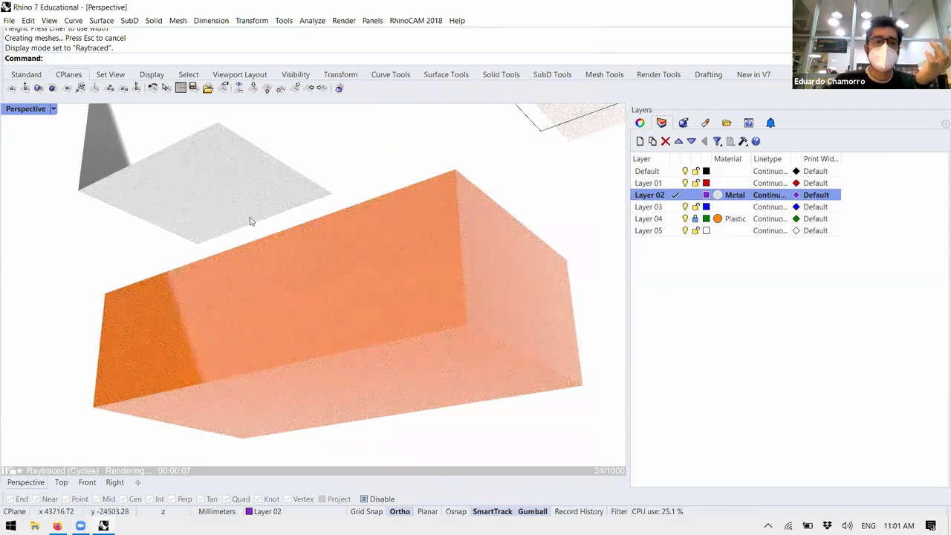
right_drag(389, 317, 452, 333)
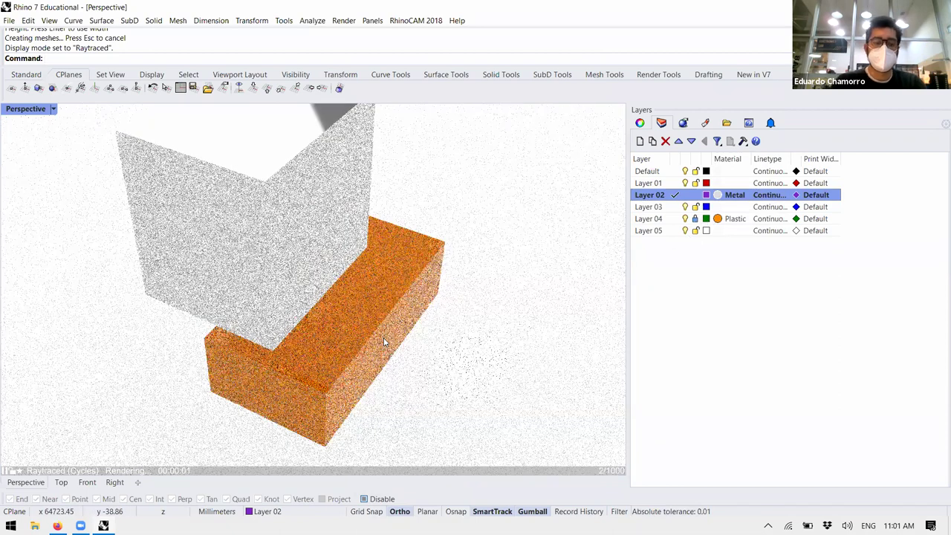
click(385, 342)
click(217, 339)
text(Move)
key(Return)
click(142, 297)
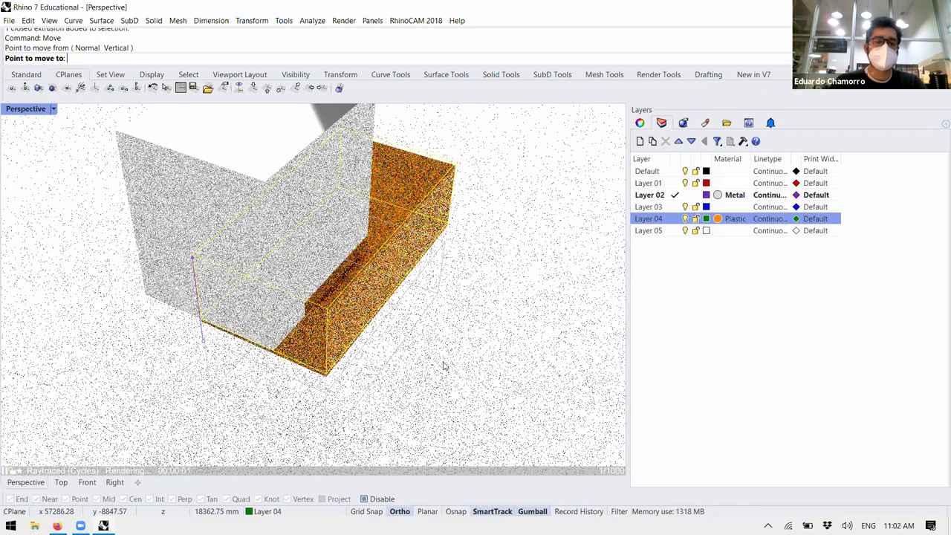
click(430, 317)
scroll(440, 328, down, 2)
key(Escape)
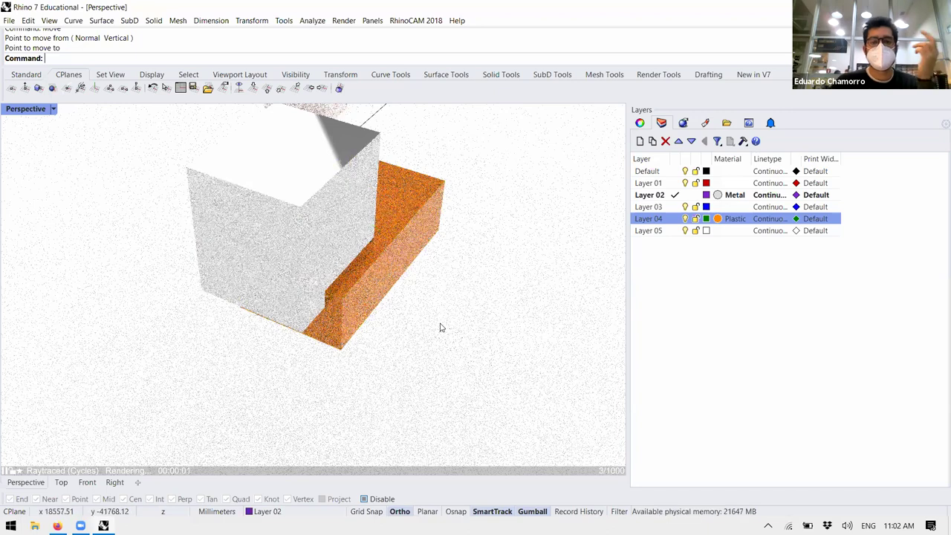
- Inspect the overlapping metal and plastic boxes up close, then view them in Rendered display mode
right_drag(427, 340, 365, 262)
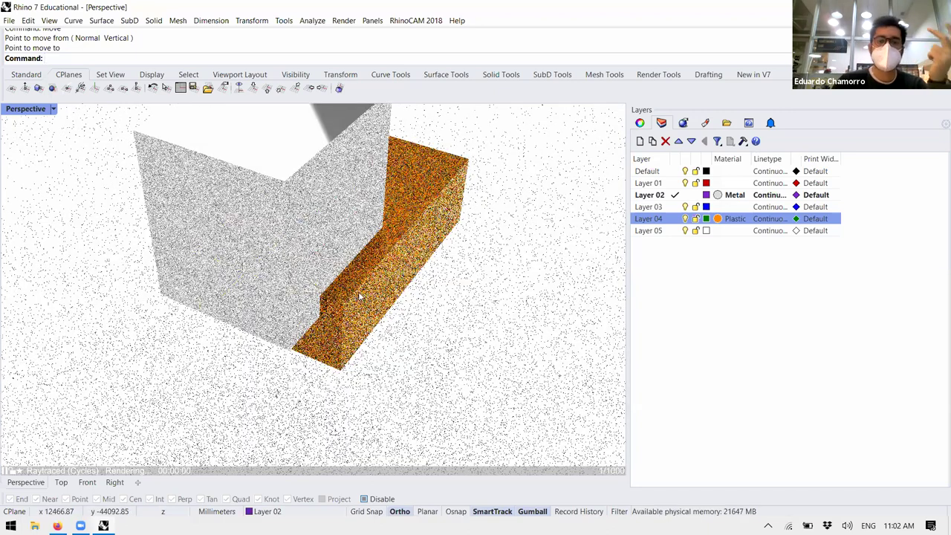
right_drag(359, 296, 322, 265)
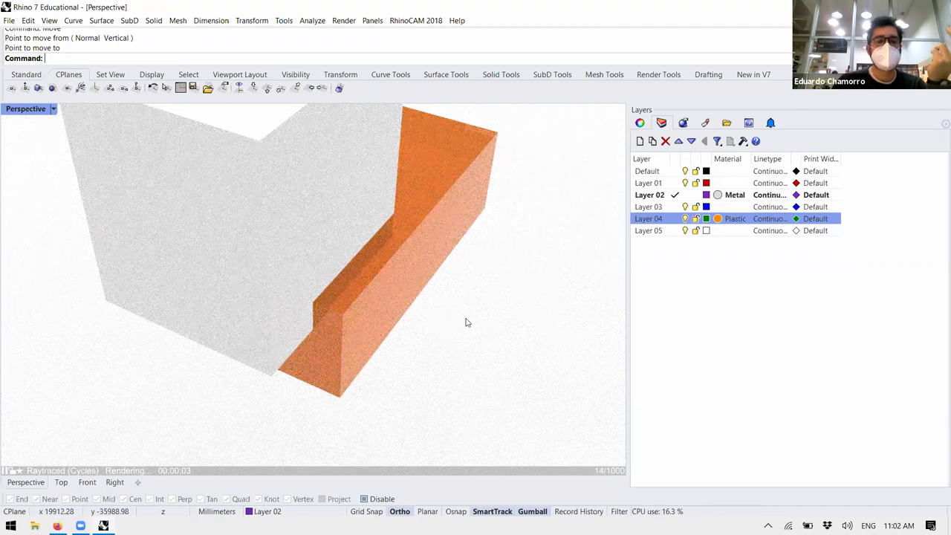
click(53, 109)
click(111, 145)
scroll(360, 314, down, 5)
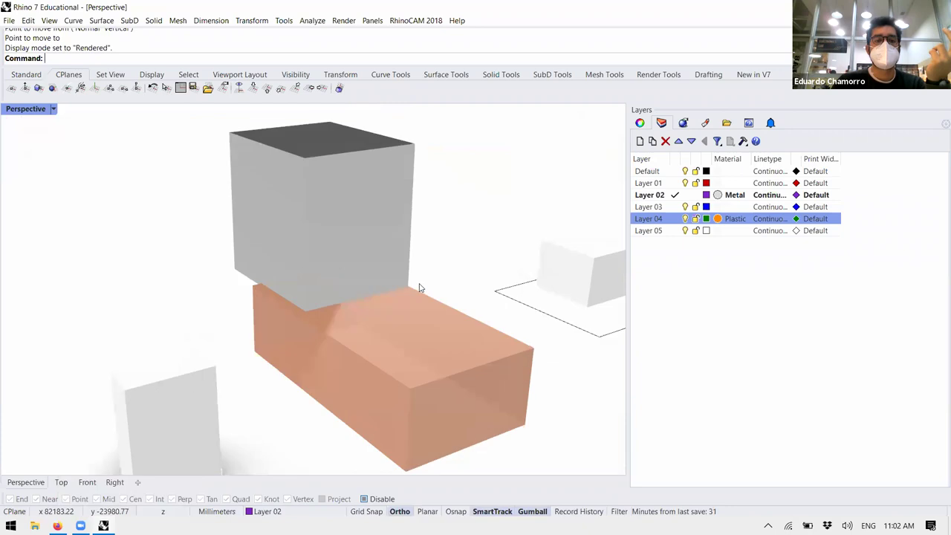
right_drag(383, 339, 408, 329)
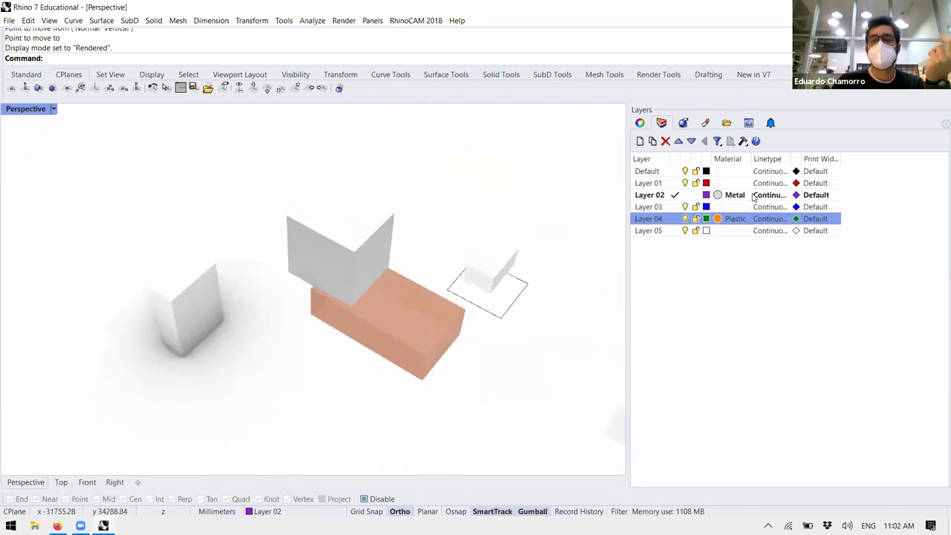
- Set the Perspective viewport's display mode to BestSetting and widen the Linetype column of the layer list
click(52, 108)
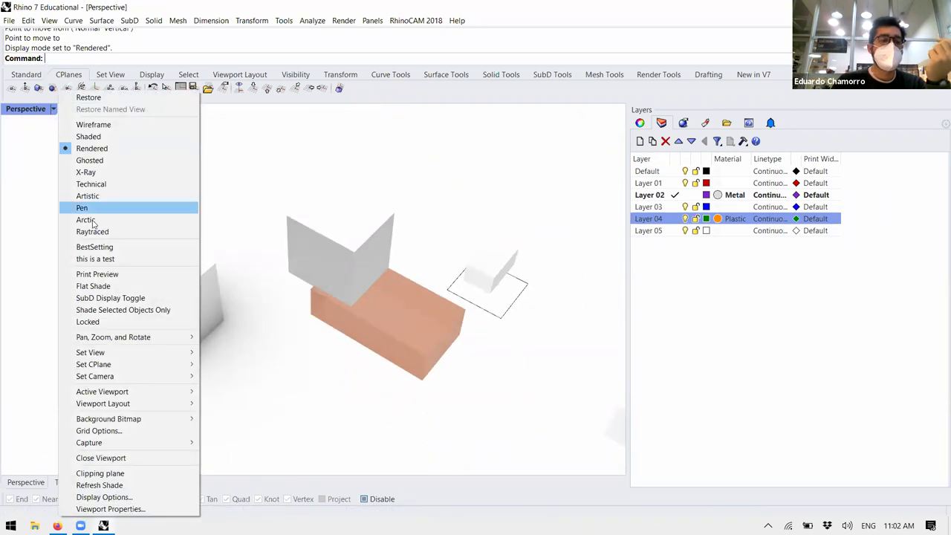
click(97, 247)
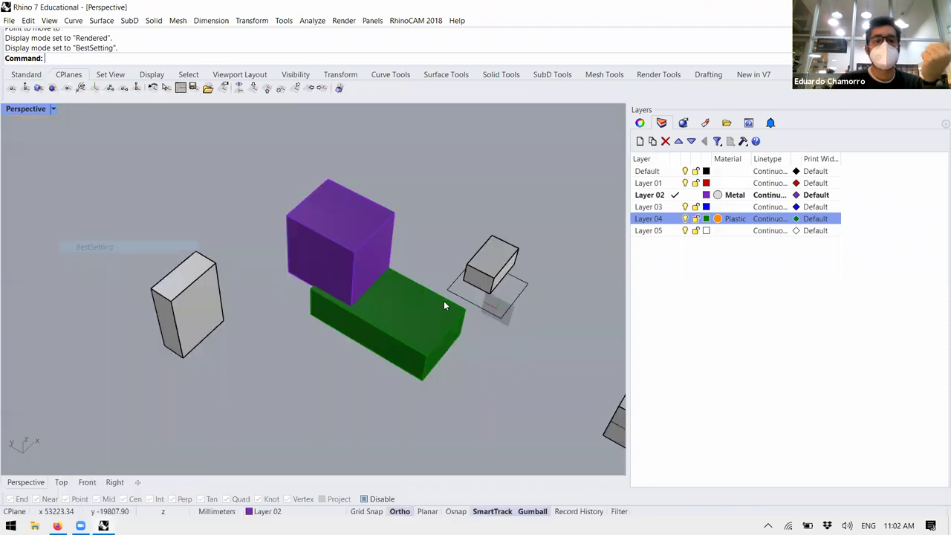
drag(791, 159, 817, 159)
- Draw a straight line about 15,900 mm long on Layer 02, in the open area beside the green box
scroll(375, 287, down, 3)
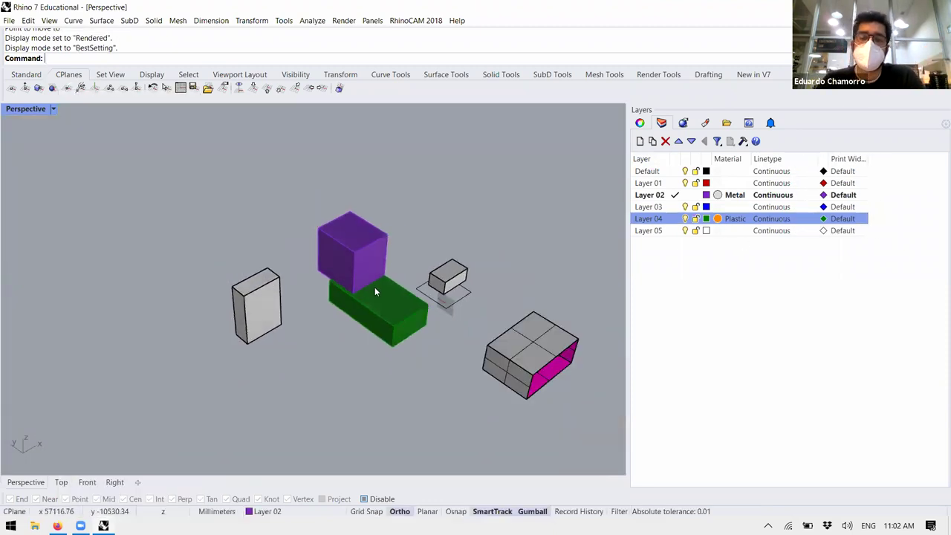
scroll(417, 301, up, 8)
text(Line)
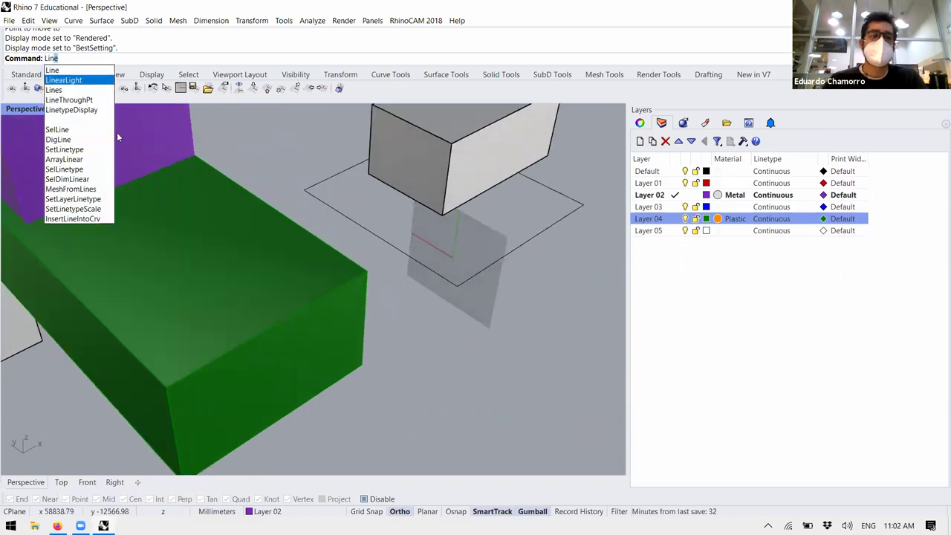
key(Return)
click(548, 396)
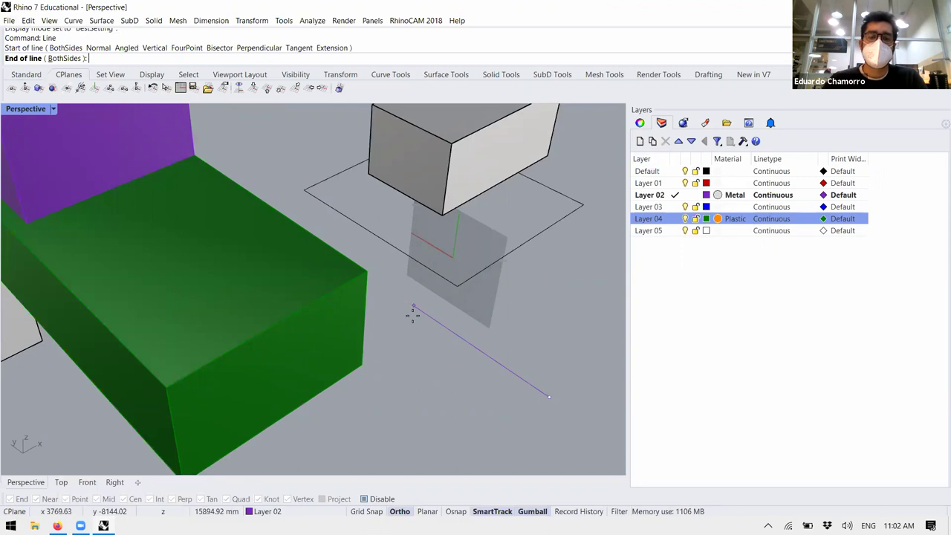
click(412, 315)
- Set Layer 02's linetype to Dots
click(771, 220)
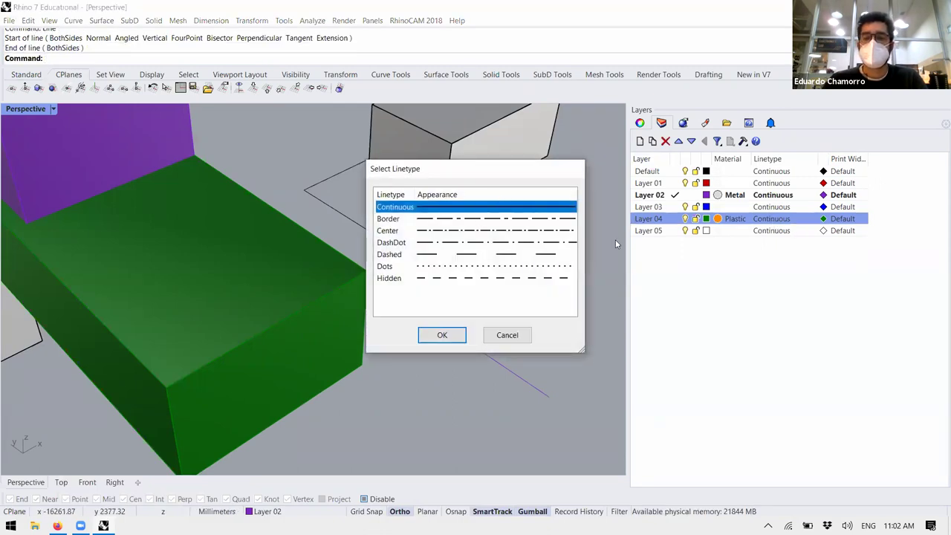
key(Escape)
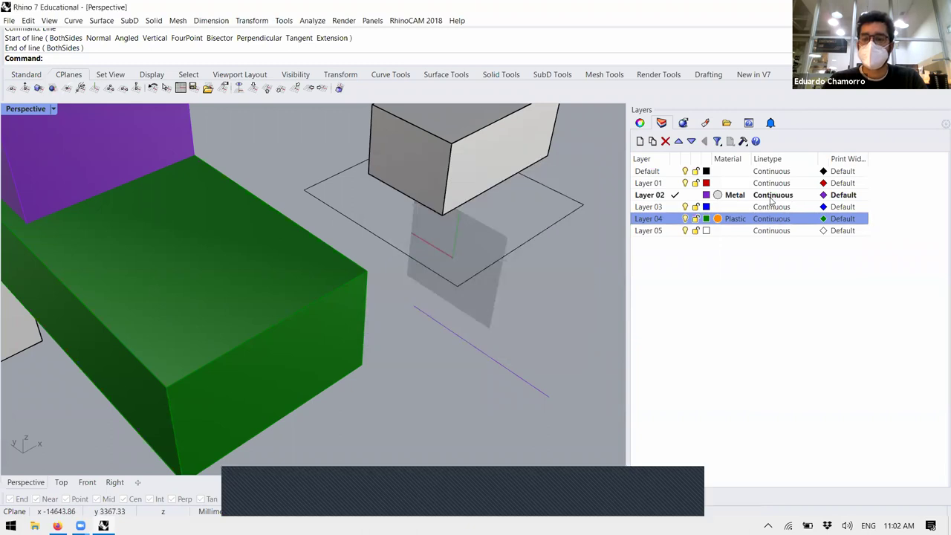
click(772, 196)
click(454, 267)
click(444, 335)
- Select the Layer 02 line and zoom to it to examine its linetype, then return to the earlier view
scroll(491, 375, up, 5)
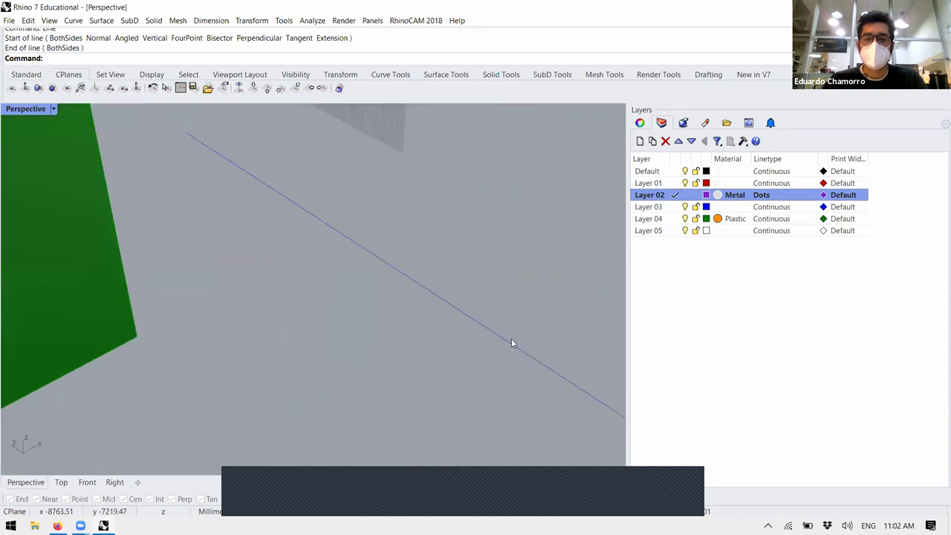
click(511, 343)
scroll(424, 343, up, 3)
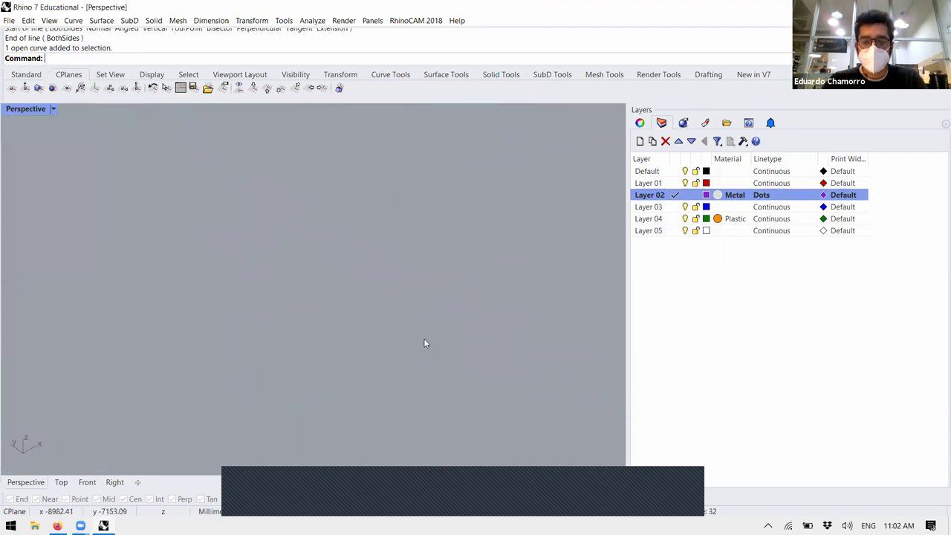
scroll(424, 343, down, 3)
click(559, 422)
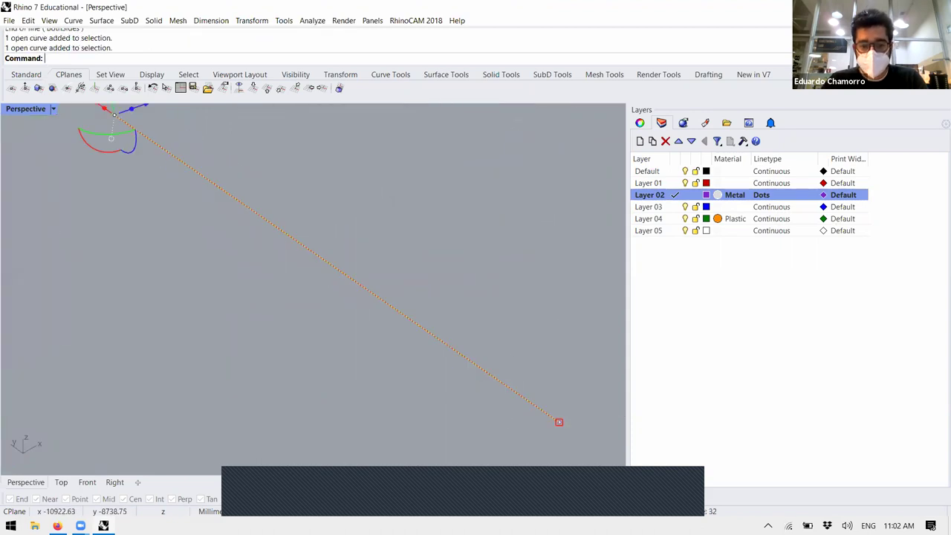
key(Return)
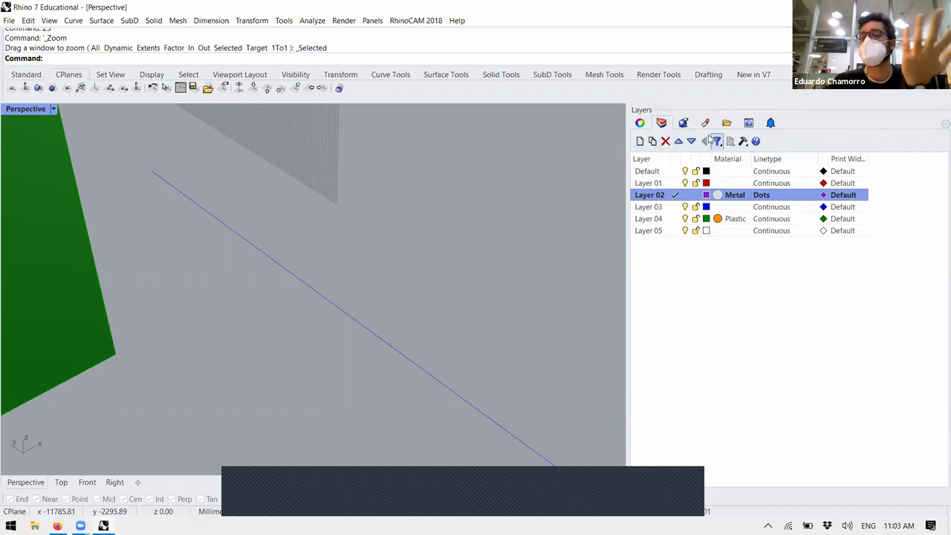
key(Home)
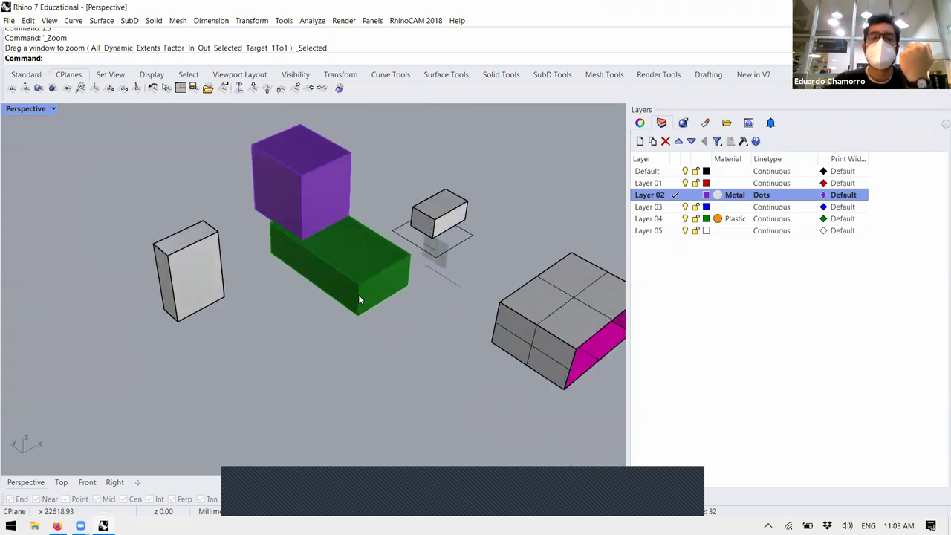
click(55, 109)
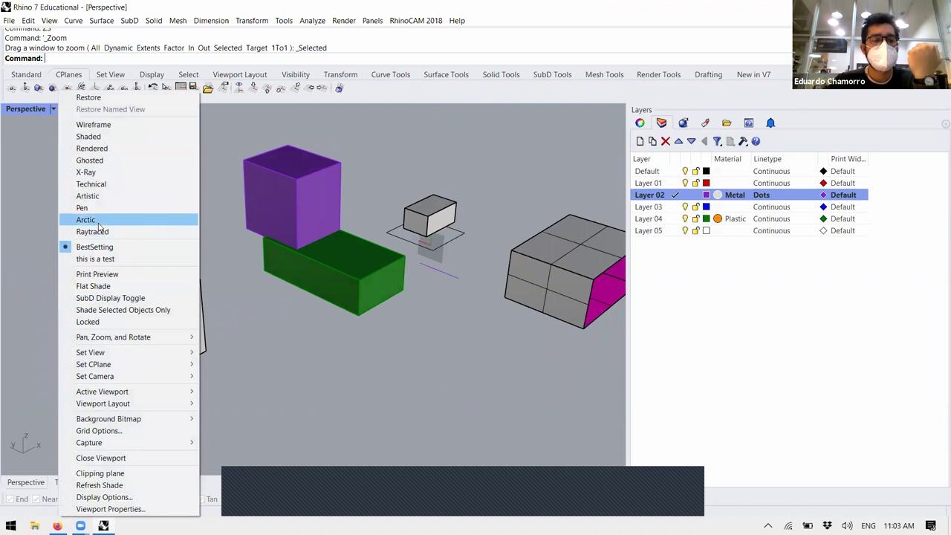
click(492, 306)
right_drag(356, 250, 367, 273)
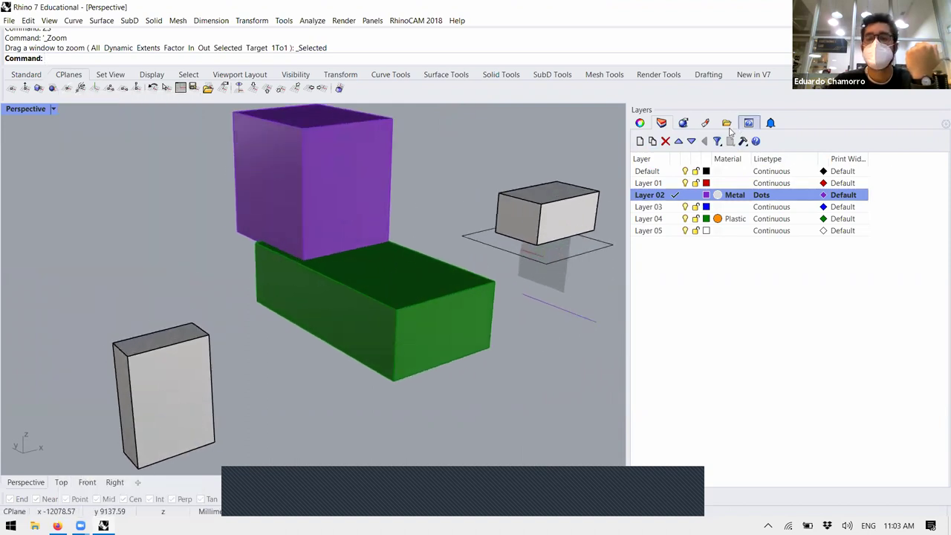
- Open the rendering settings and set the render dimensions to 640 x 480 (4:3)
click(684, 124)
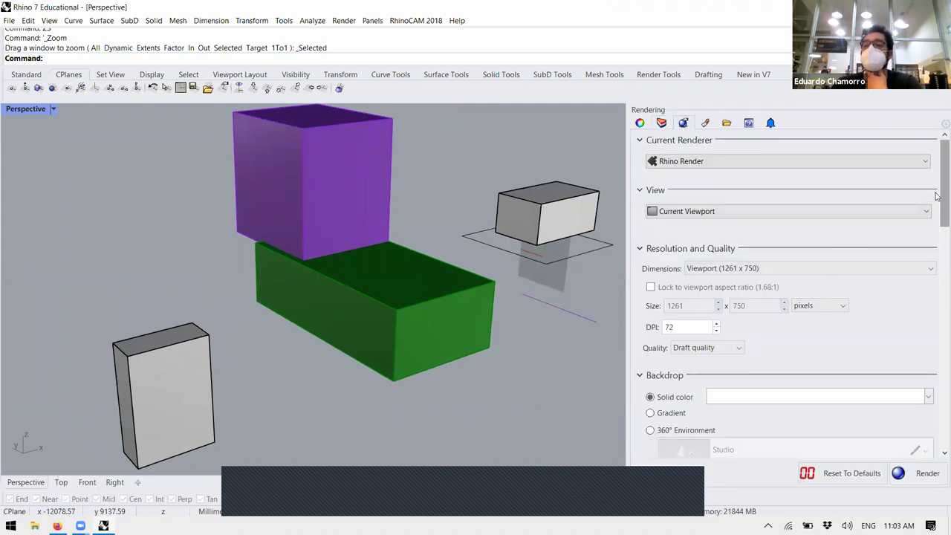
scroll(936, 196, down, 3)
scroll(937, 185, up, 3)
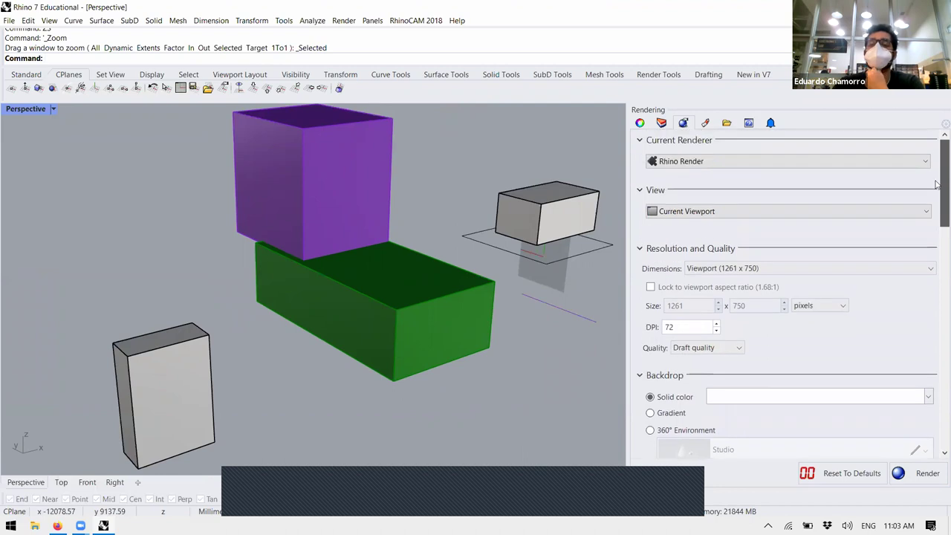
click(761, 272)
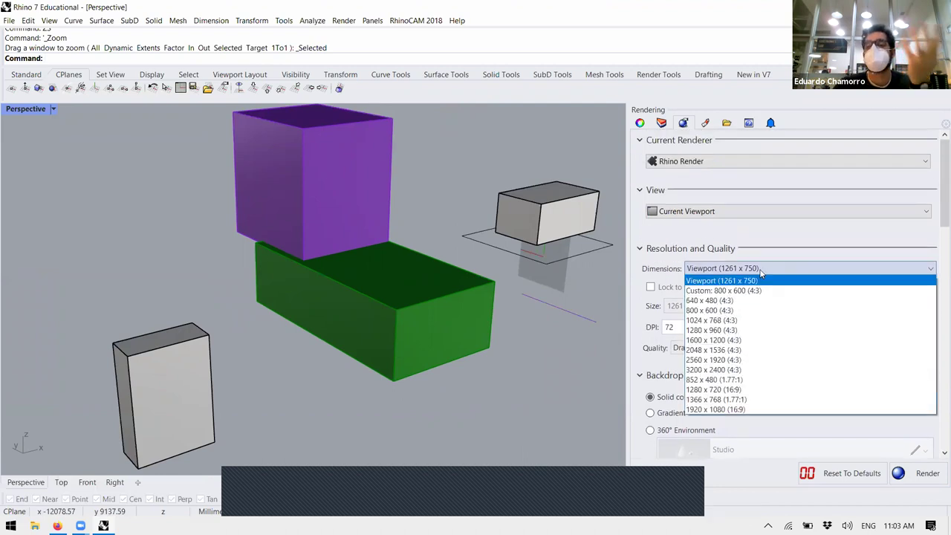
click(741, 303)
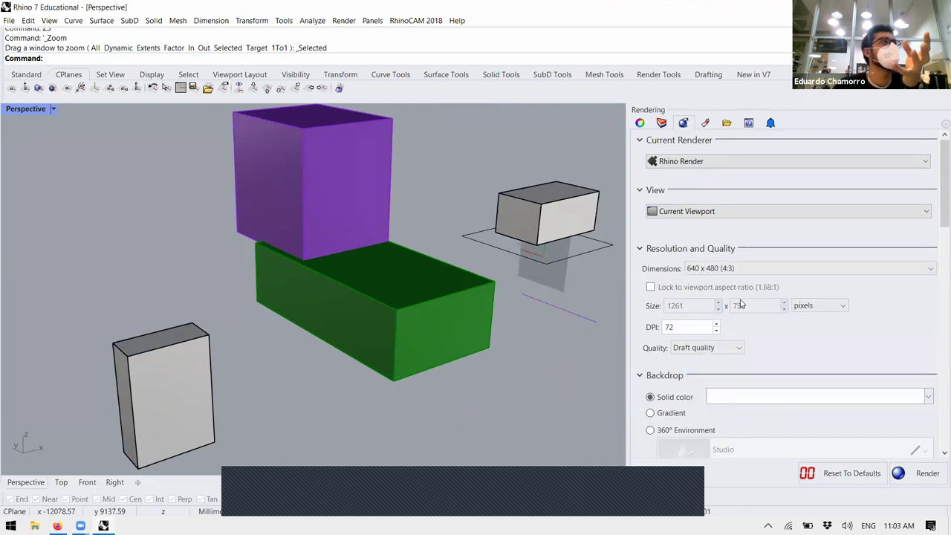
- Set the render backdrop to the 360° Environment option
scroll(936, 222, down, 2)
scroll(936, 223, down, 1)
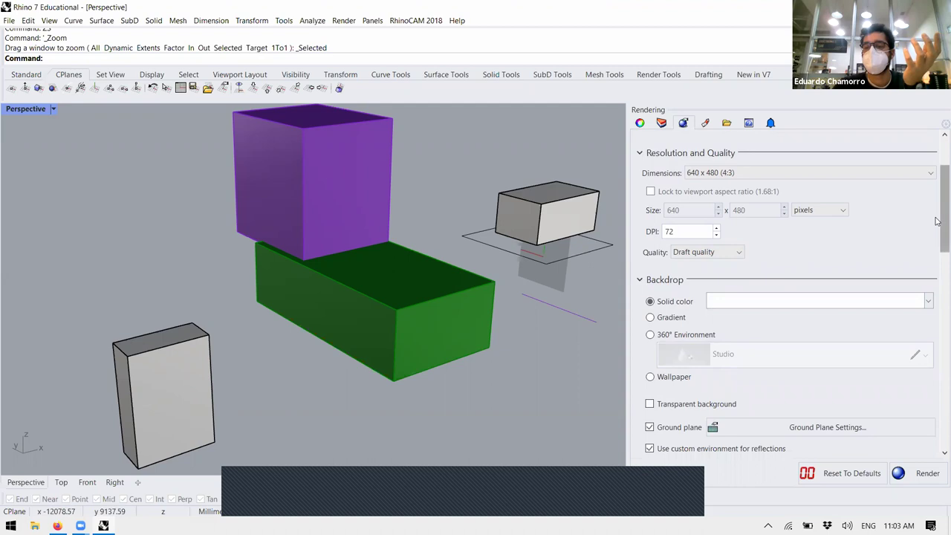
scroll(907, 238, down, 5)
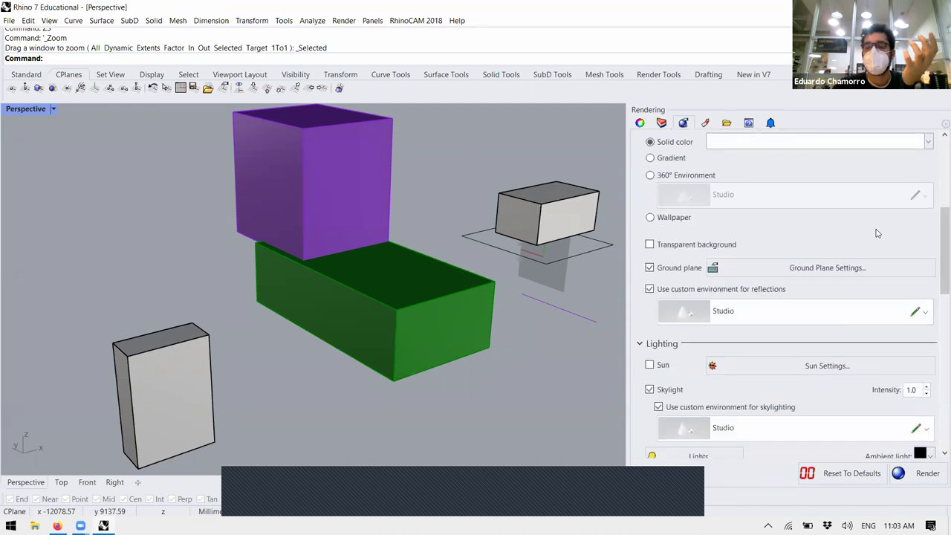
click(650, 177)
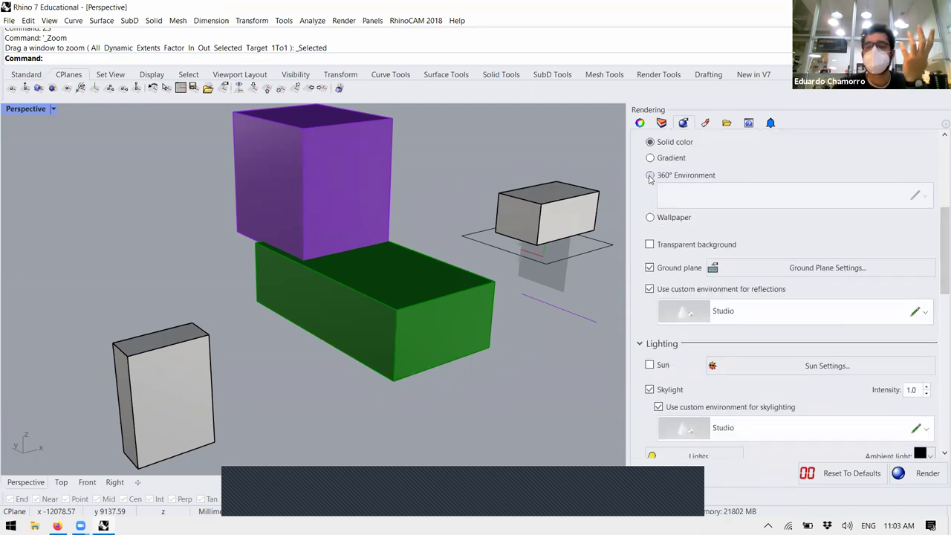
click(926, 195)
click(924, 181)
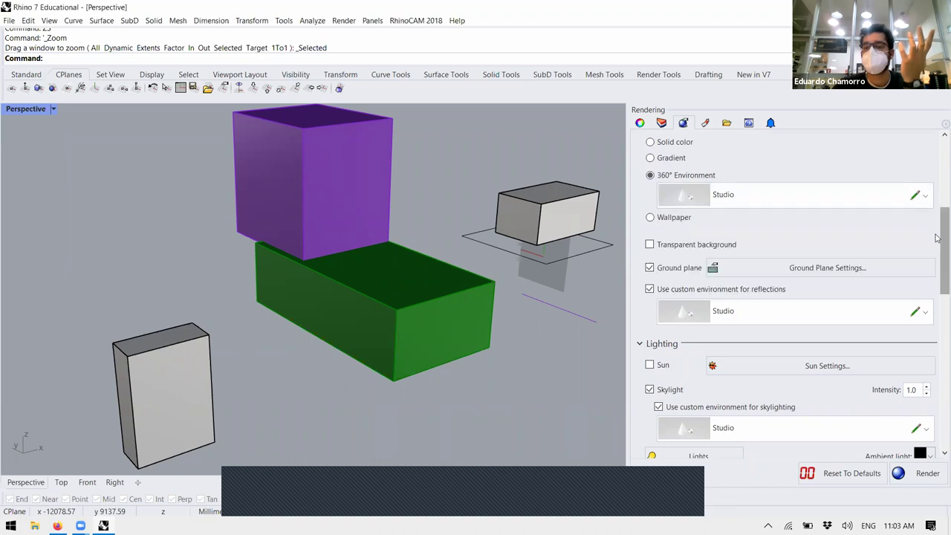
- Render the current viewport, enlarge the render window and examine the orange box up close
scroll(935, 233, down, 3)
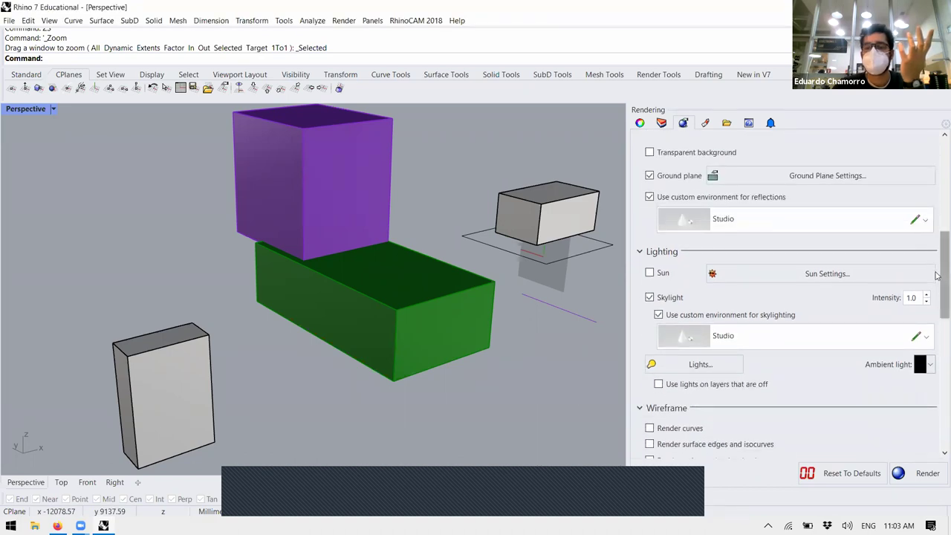
scroll(936, 278, down, 7)
scroll(937, 339, down, 8)
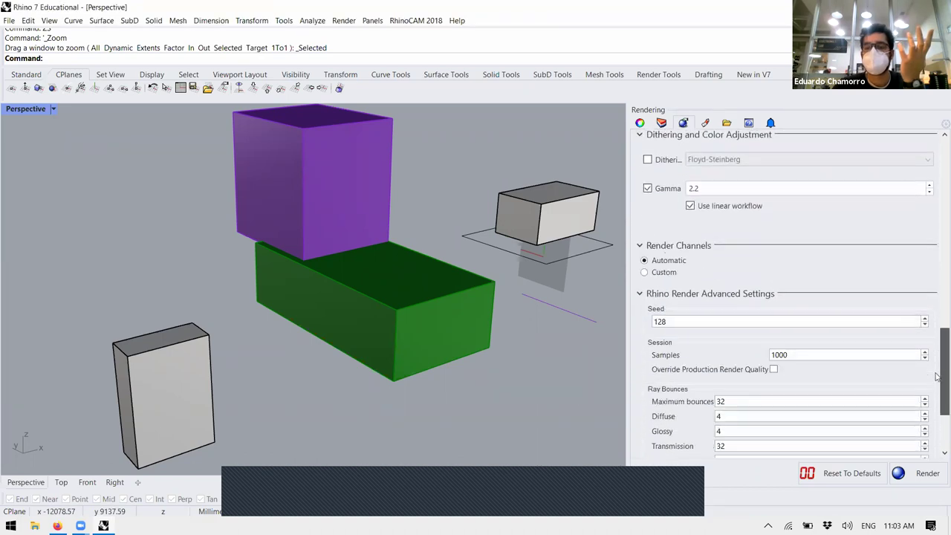
click(921, 474)
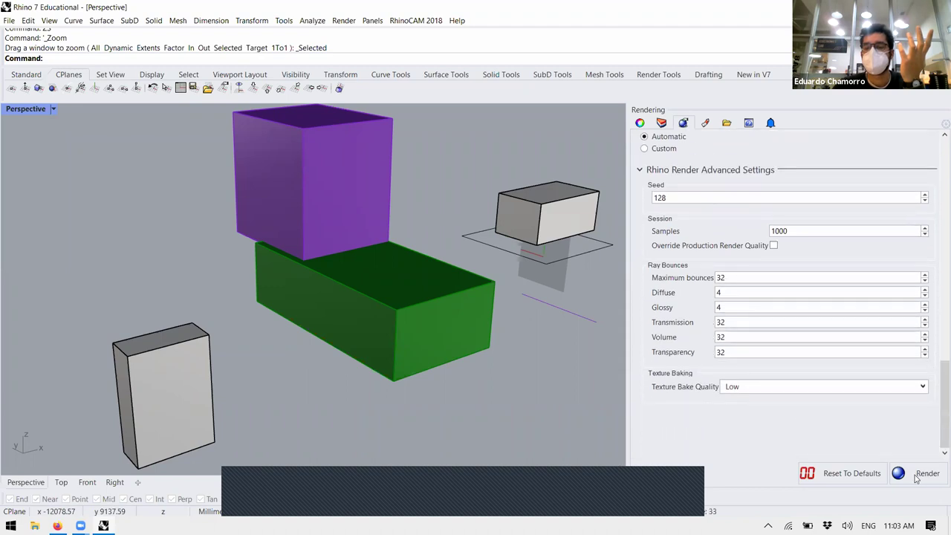
drag(236, 34, 292, 51)
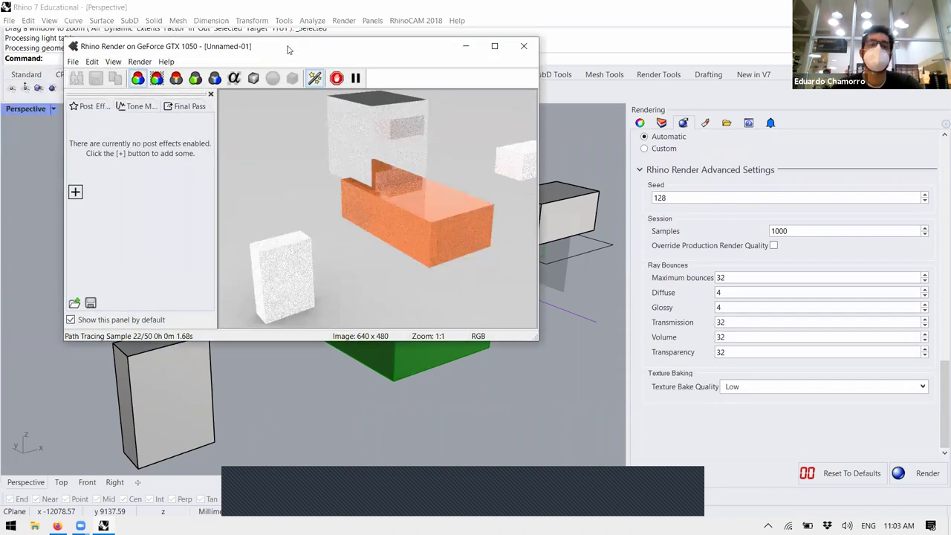
click(494, 46)
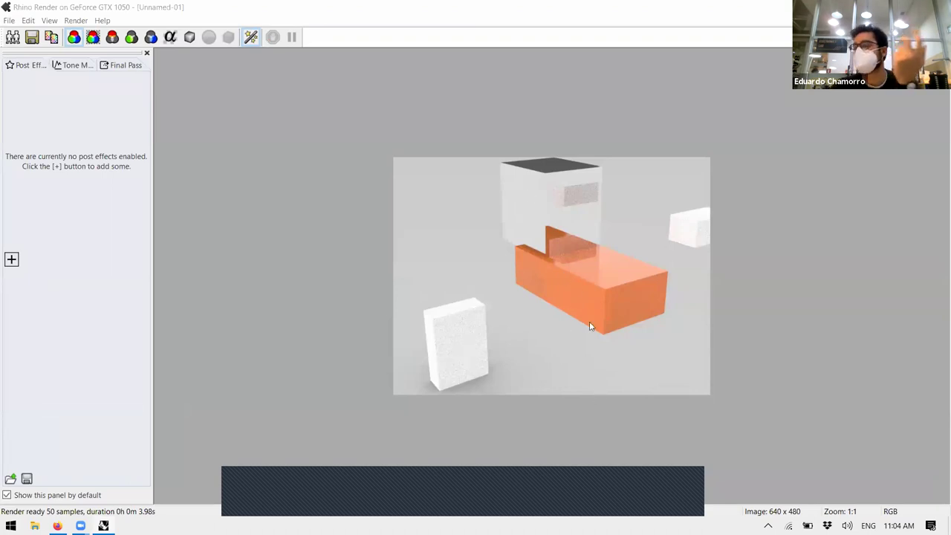
scroll(590, 324, up, 4)
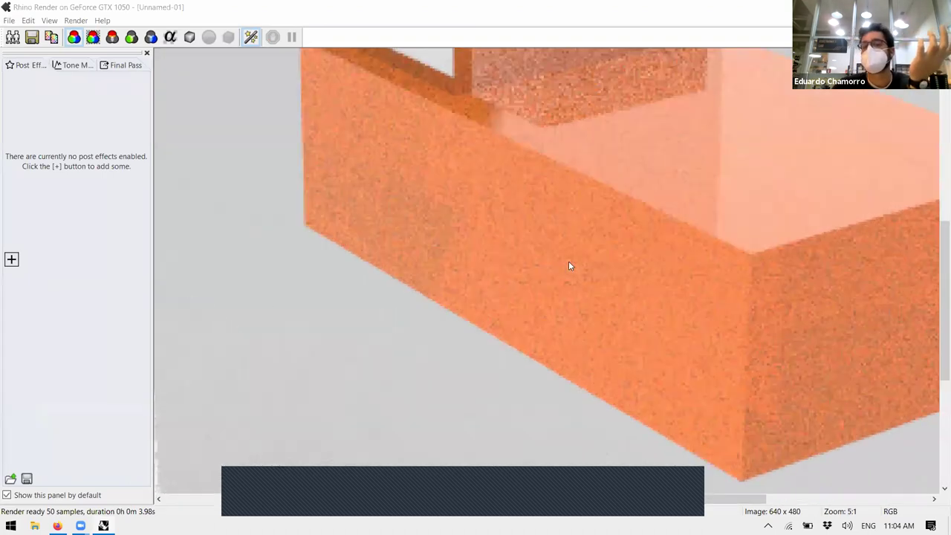
scroll(590, 324, down, 4)
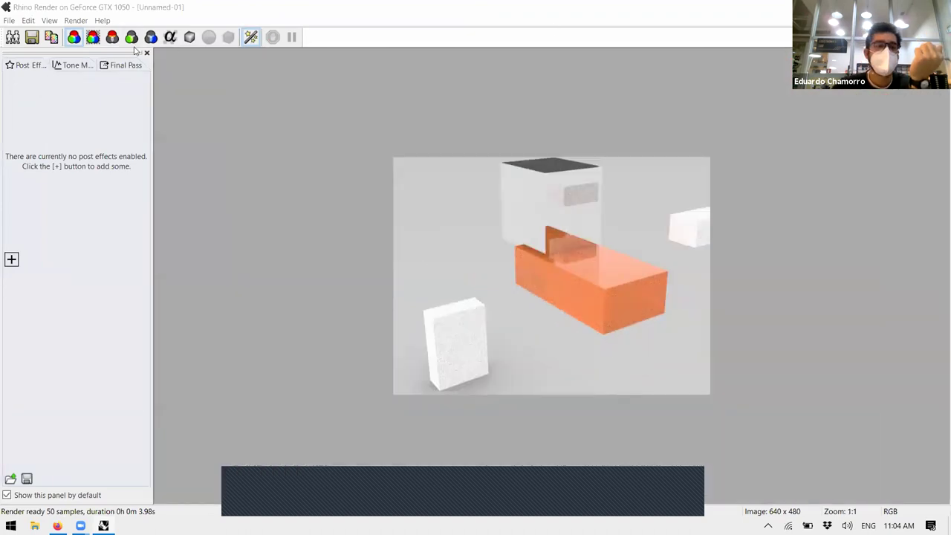
- Check which image file formats are offered for saving the render, without saving it
click(9, 20)
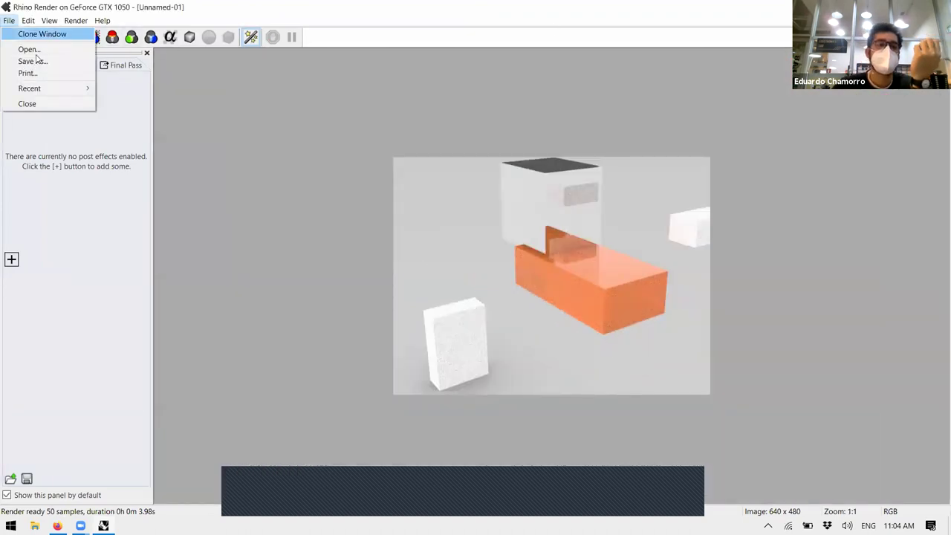
click(44, 63)
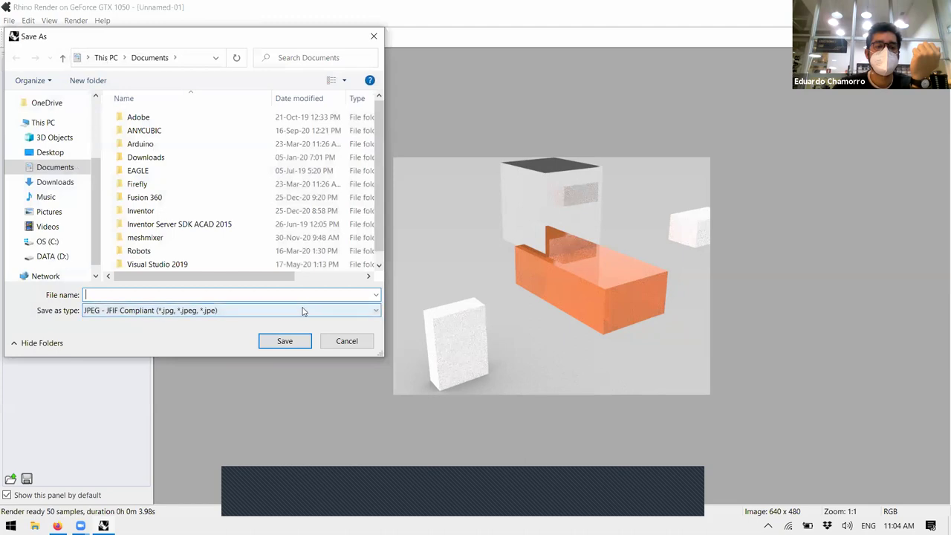
click(302, 311)
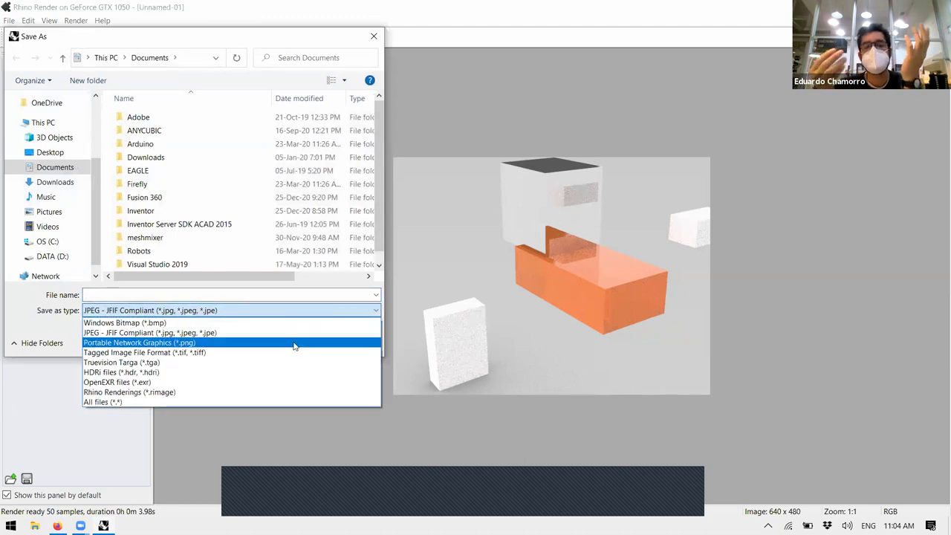
click(386, 291)
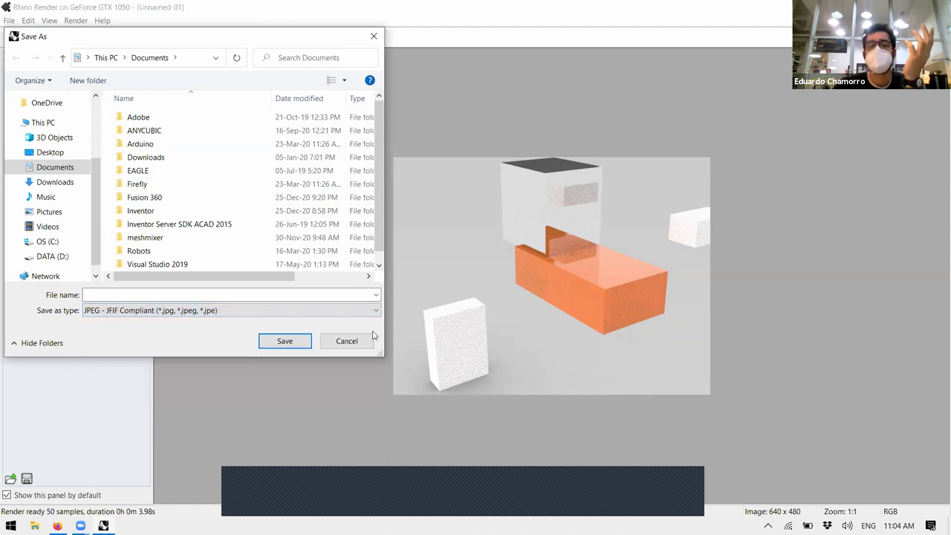
click(347, 342)
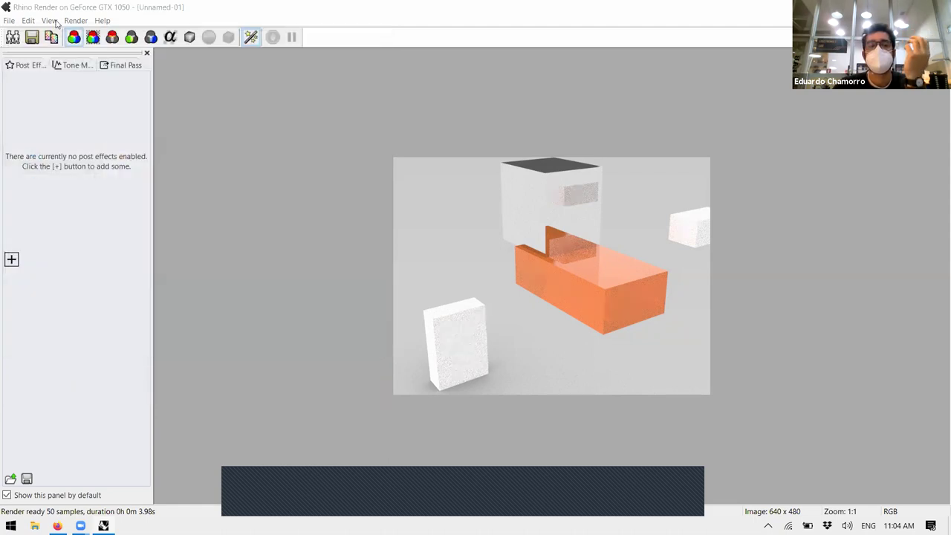
- View the render's red, green and blue channels one after another
click(112, 38)
click(132, 38)
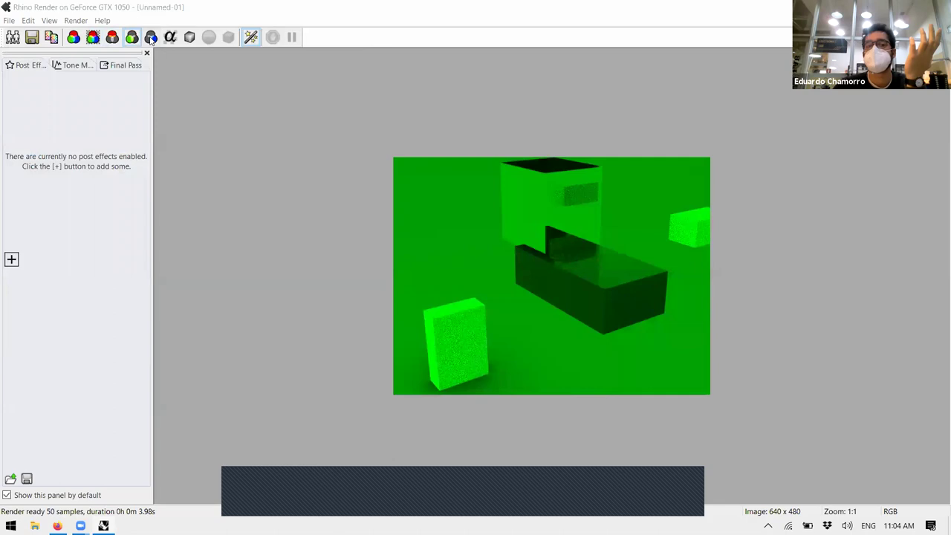
click(151, 38)
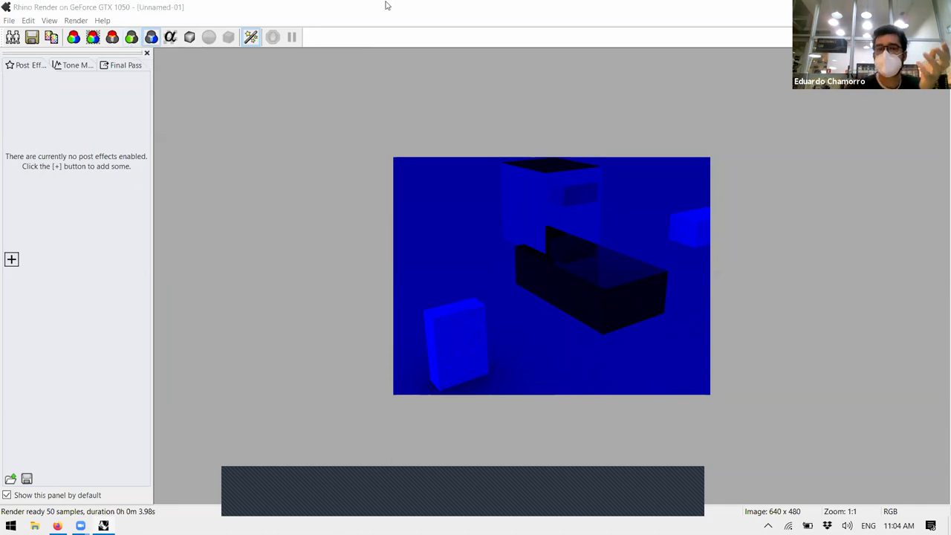
- Look through the render's tone mapping and final pass settings, then return to the post effects
click(73, 67)
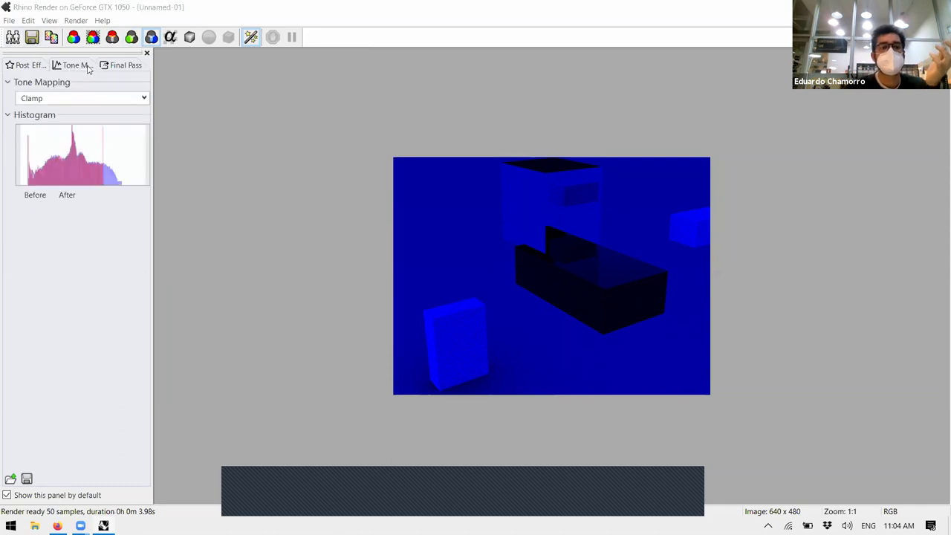
click(108, 68)
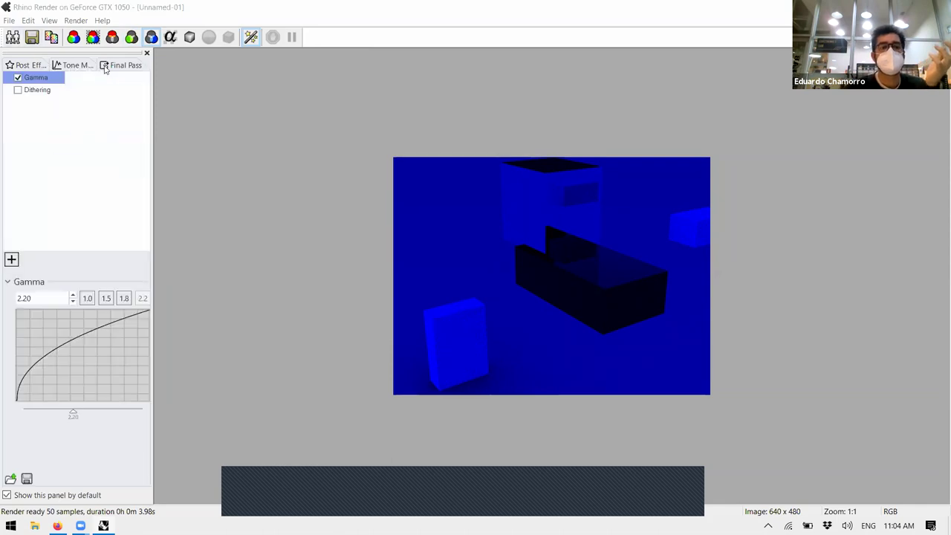
click(26, 69)
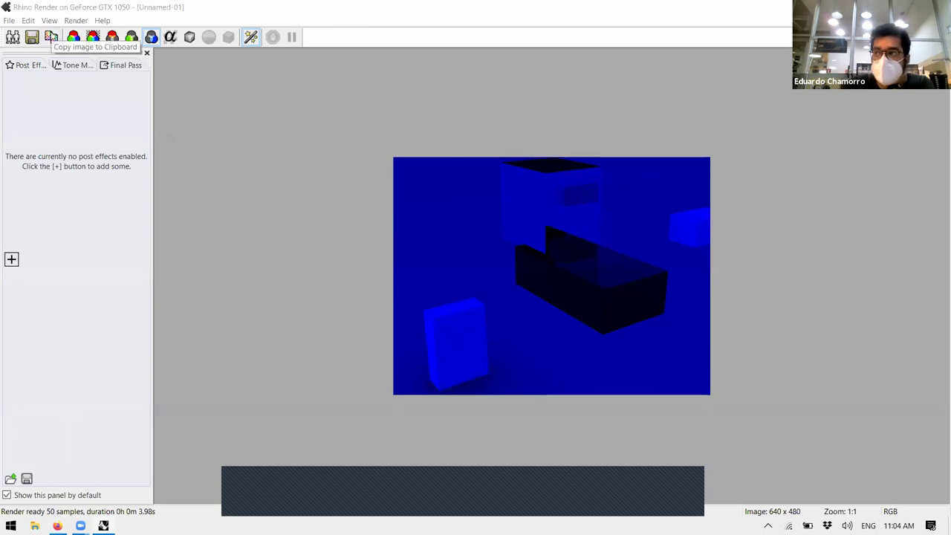
- Copy the rendered image to the clipboard and close the render window
click(50, 37)
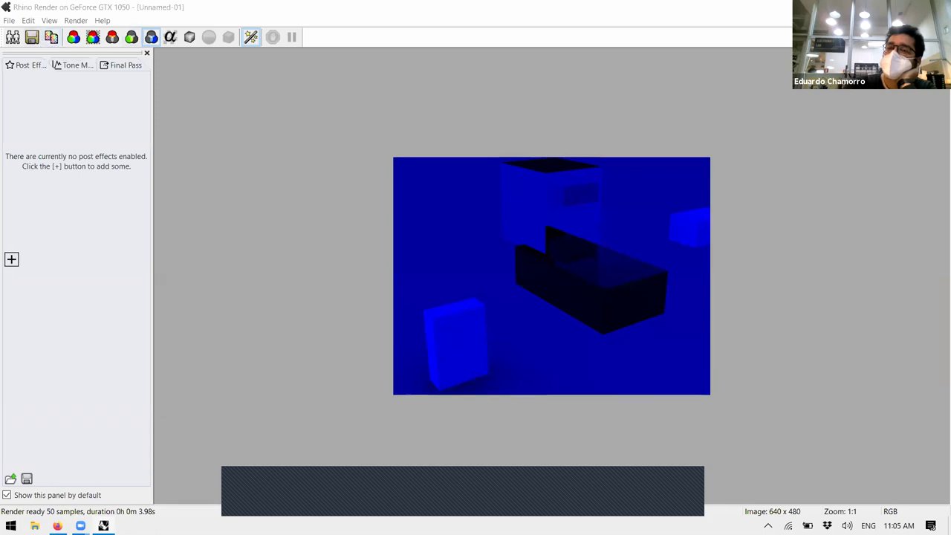
click(901, 7)
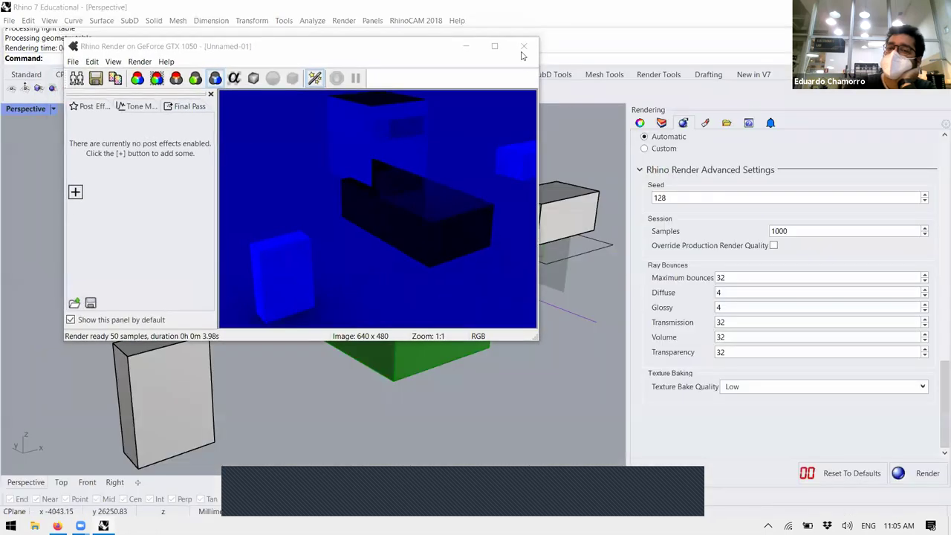
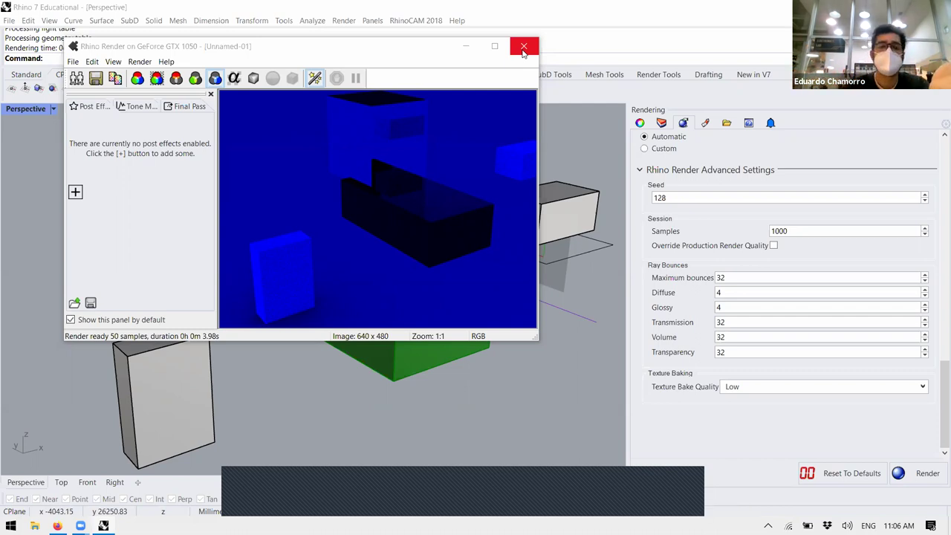
click(524, 47)
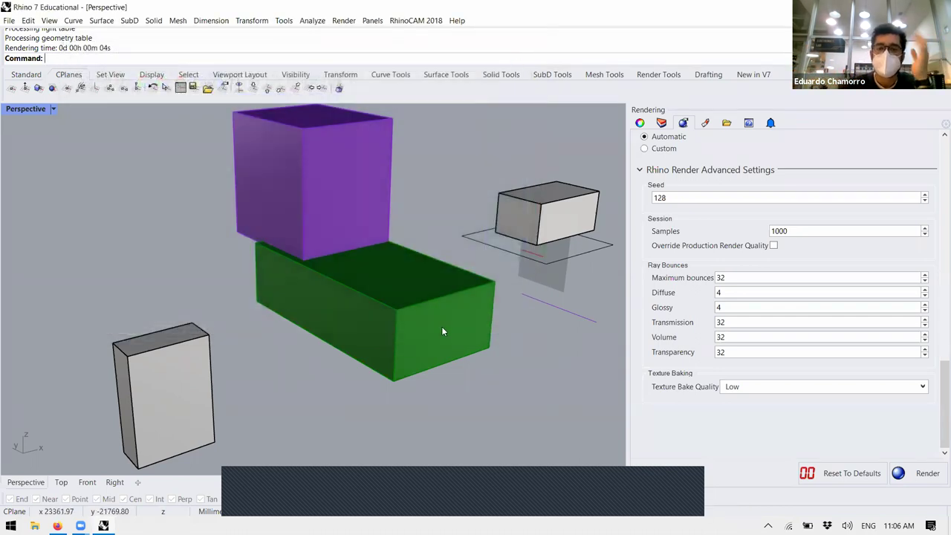
- Review the model's materials and the types offered for creating a new material
scroll(372, 343, down, 3)
scroll(375, 344, up, 1)
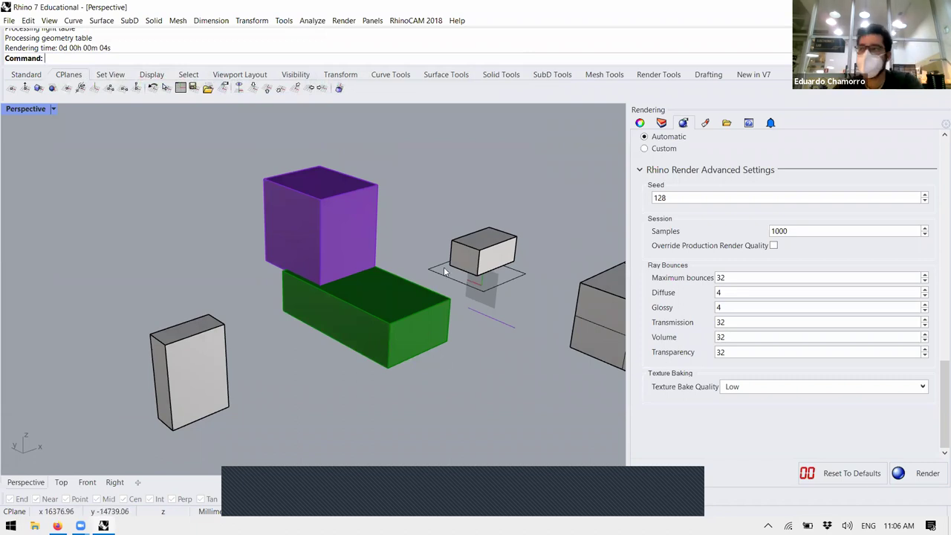
click(704, 122)
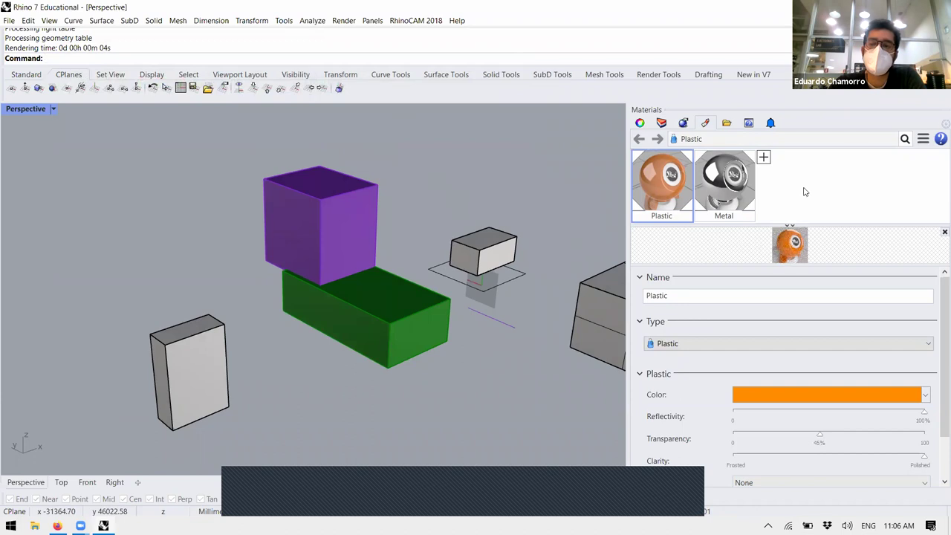
click(764, 158)
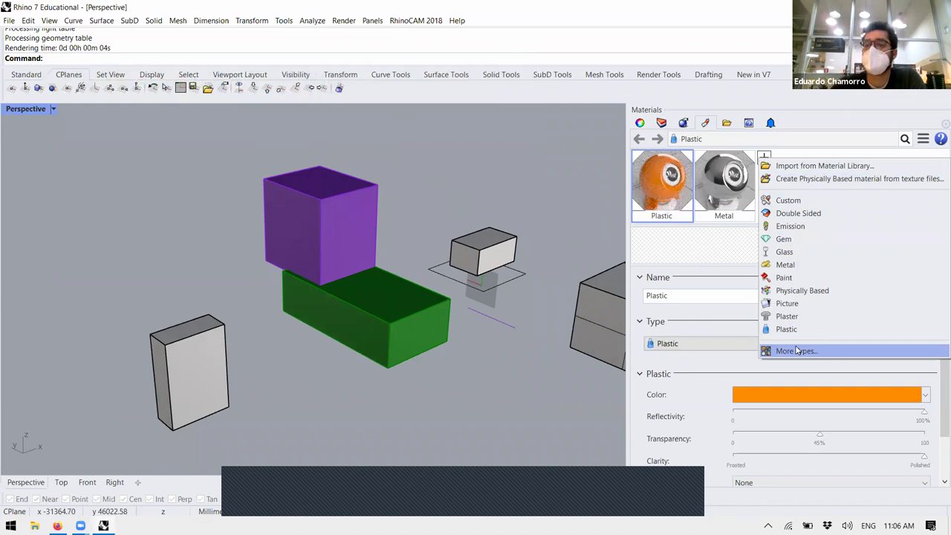
- Look at the notifications and bring up the Perspective viewport's view properties
click(726, 123)
click(771, 122)
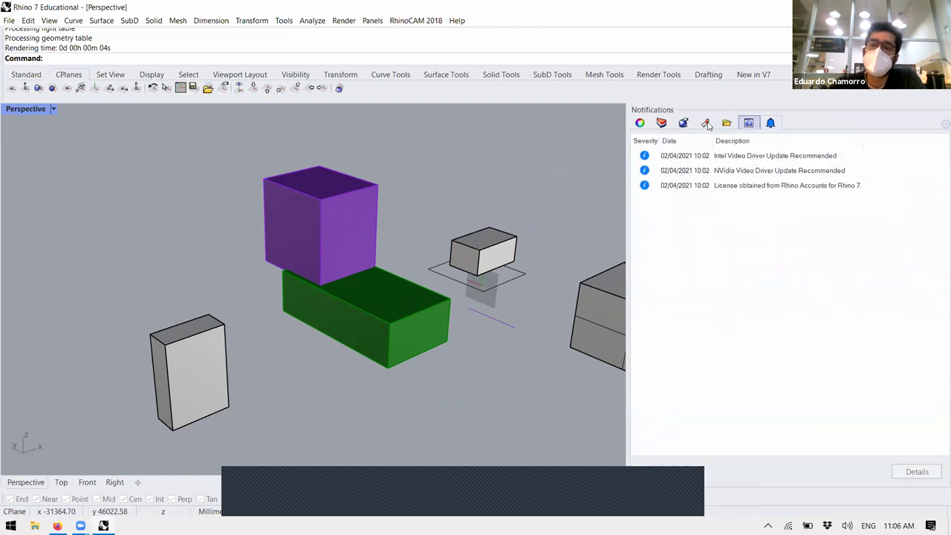
click(640, 123)
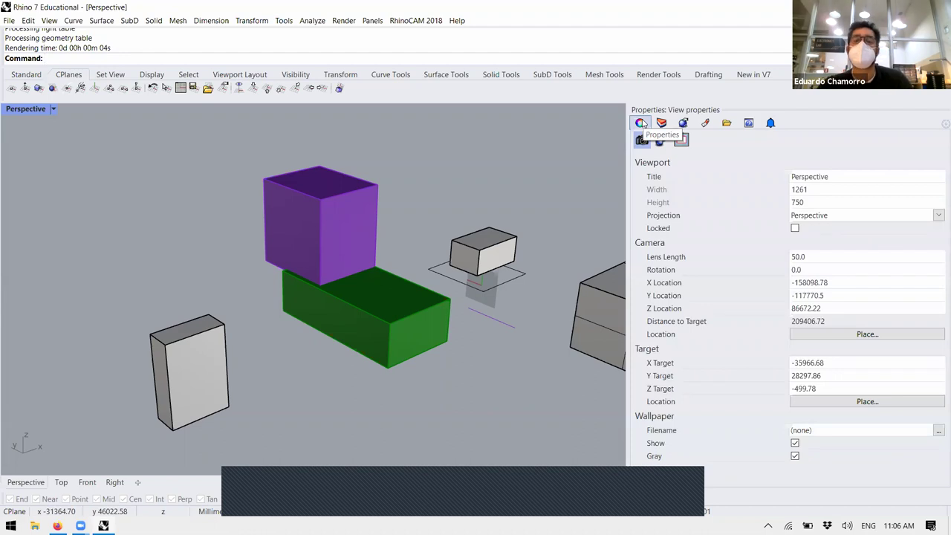
scroll(255, 268, down, 5)
scroll(262, 295, up, 3)
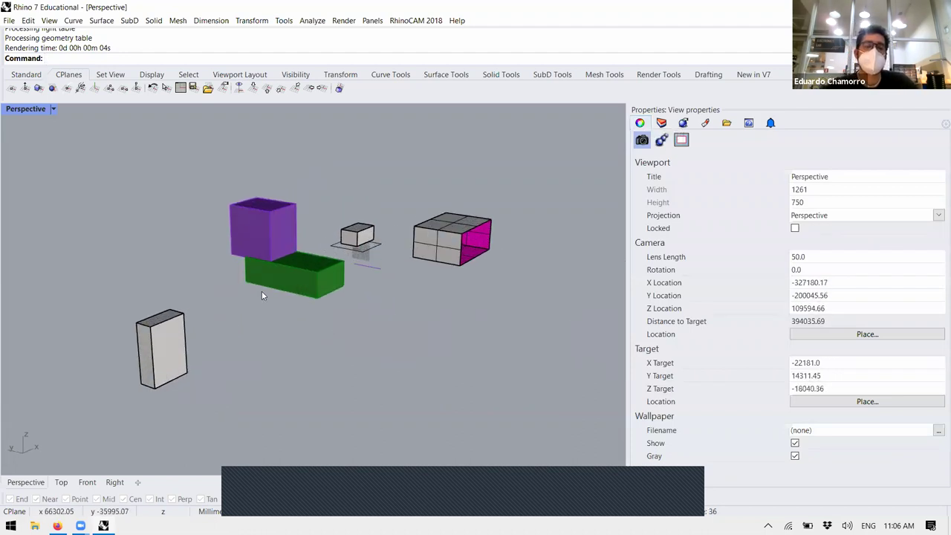
- Frame the boxes in the Perspective view and show the safe frame in the active view
scroll(288, 303, up, 4)
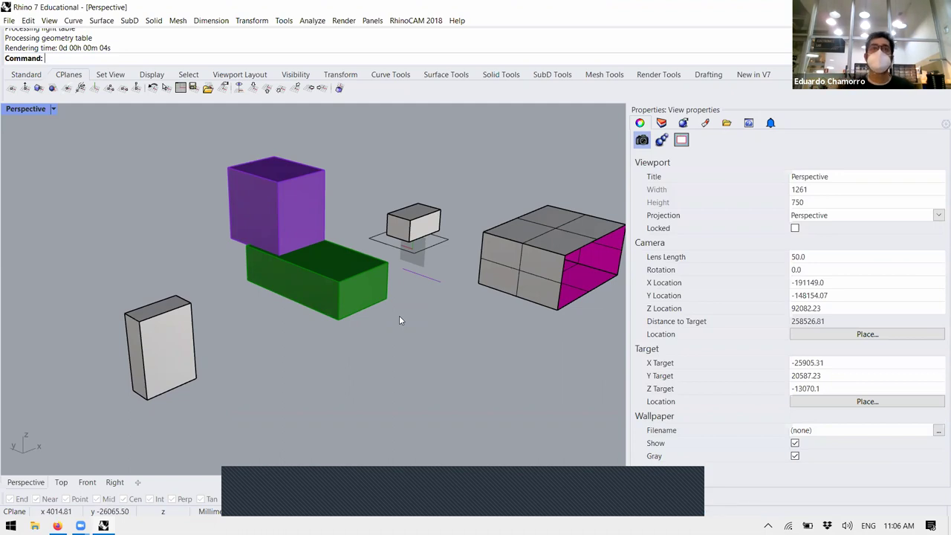
right_drag(400, 321, 606, 171)
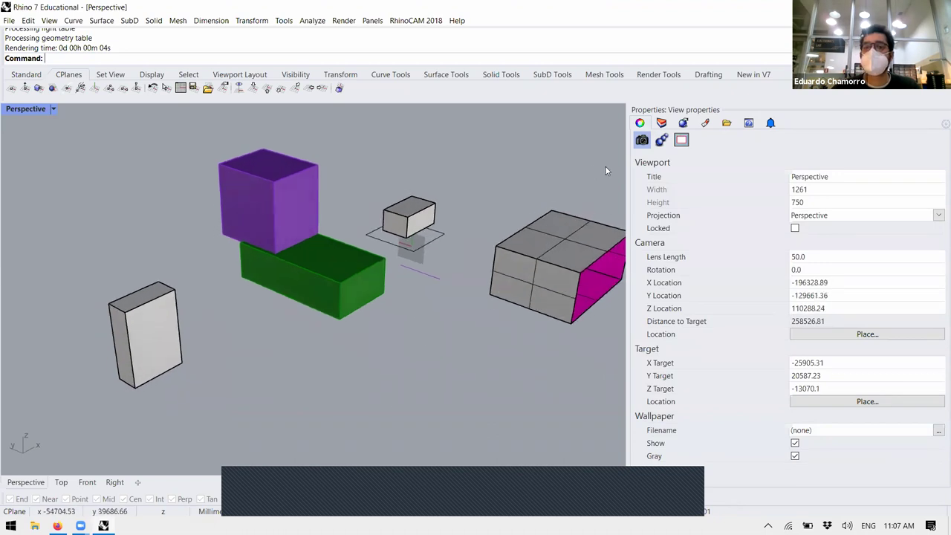
click(680, 143)
click(663, 183)
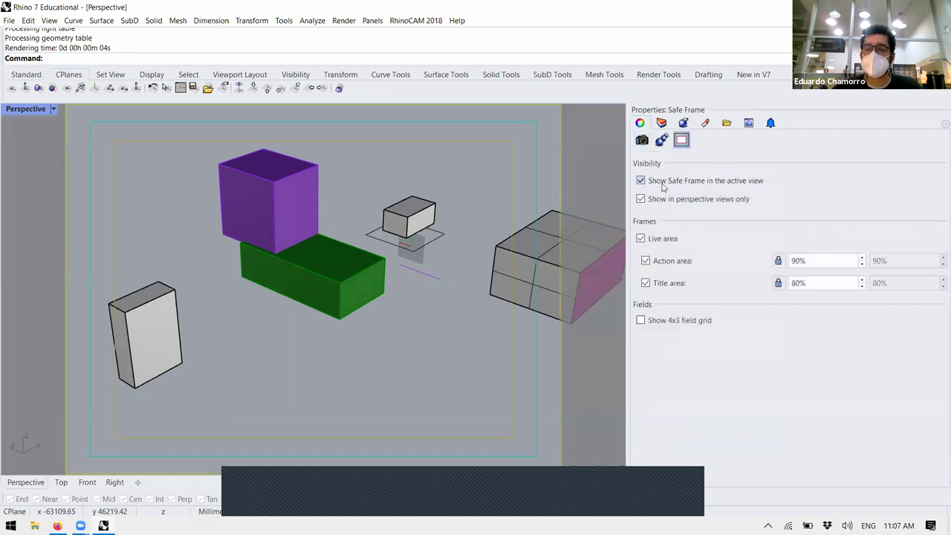
right_drag(408, 282, 382, 299)
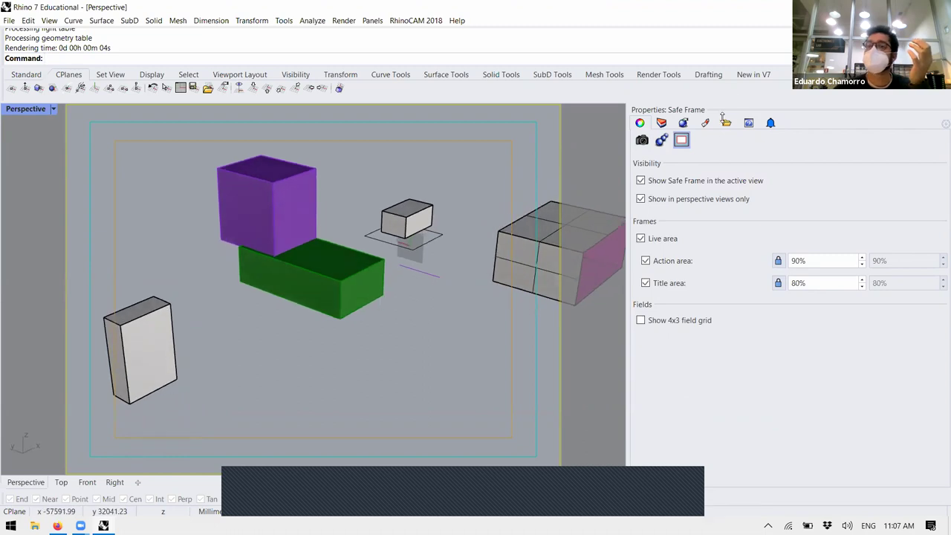
- Open the Snapshots panel and dock it alongside the properties and layers panels
click(661, 140)
click(642, 141)
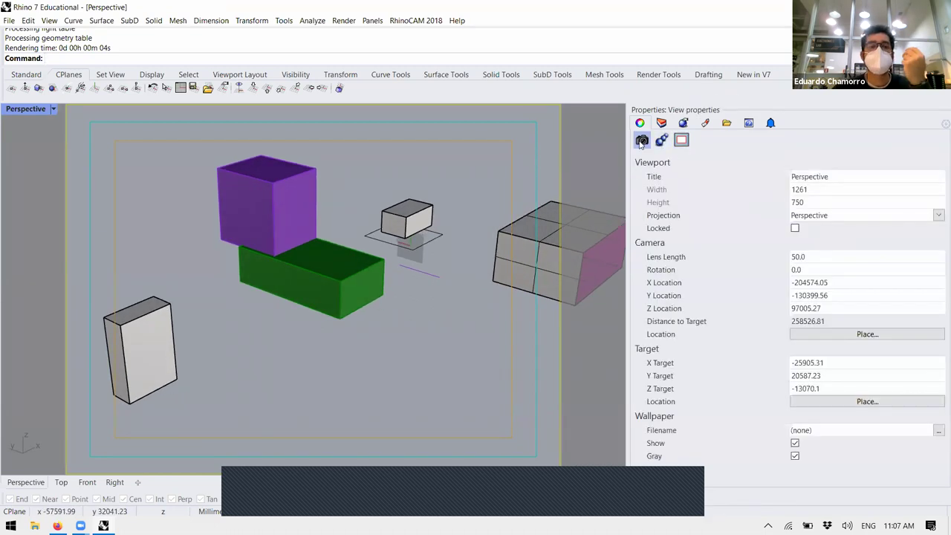
click(49, 21)
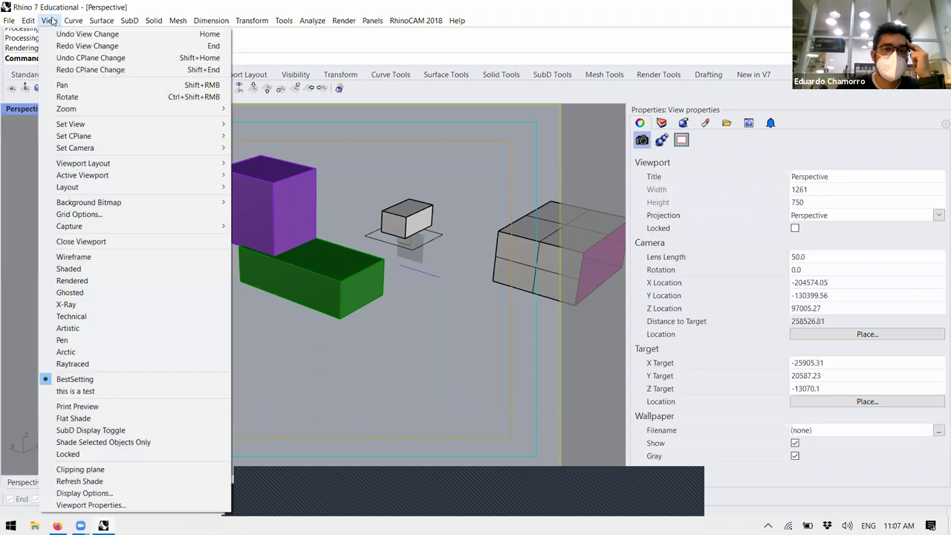
click(373, 21)
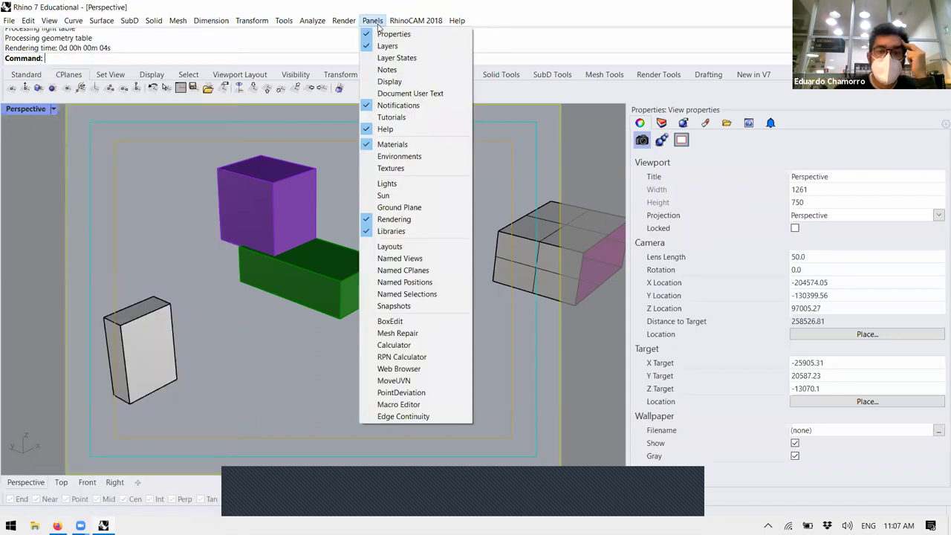
click(395, 306)
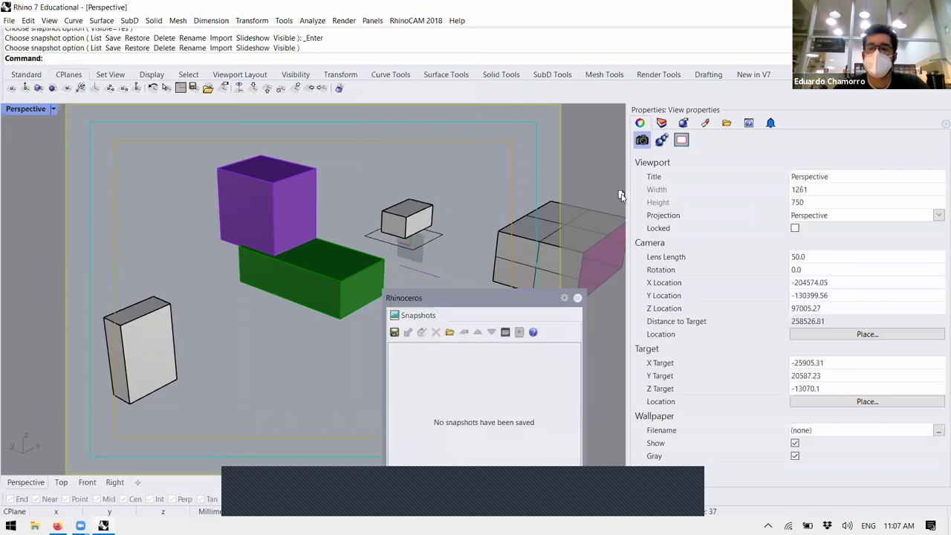
double_click(535, 298)
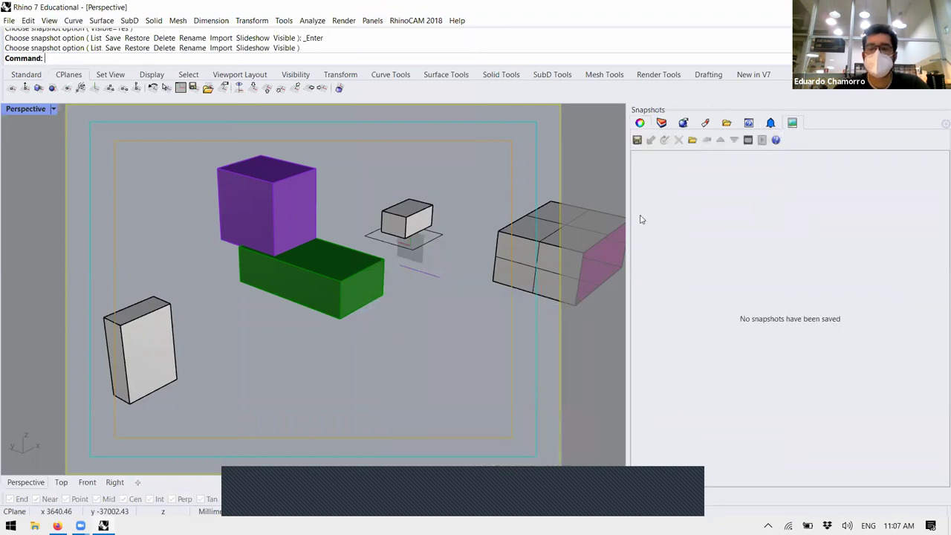
- Save the current view as Snapshot 01, storing only the camera
click(637, 140)
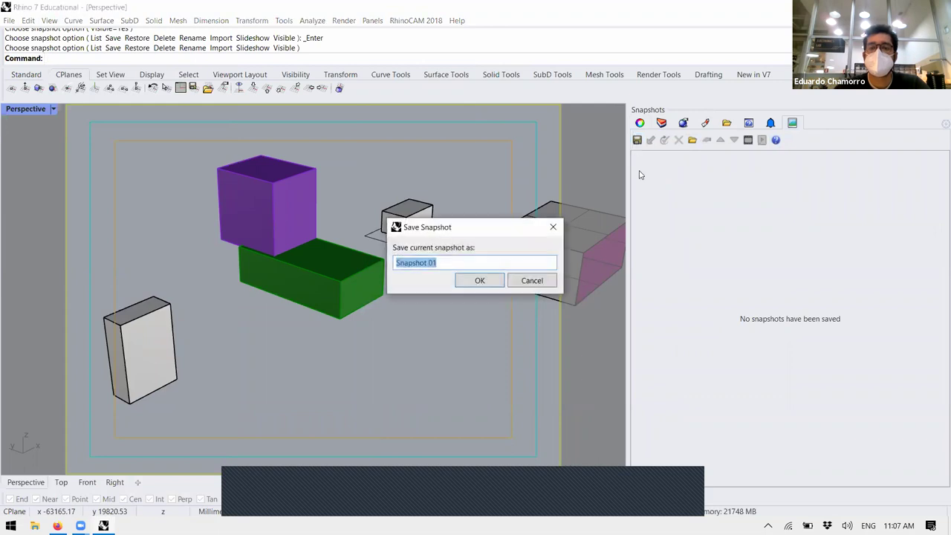
click(481, 280)
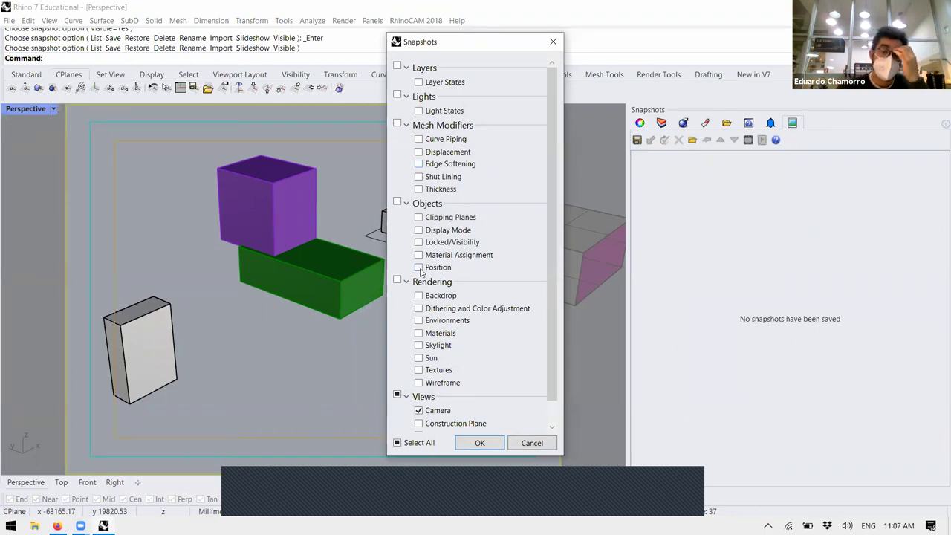
click(420, 255)
click(419, 255)
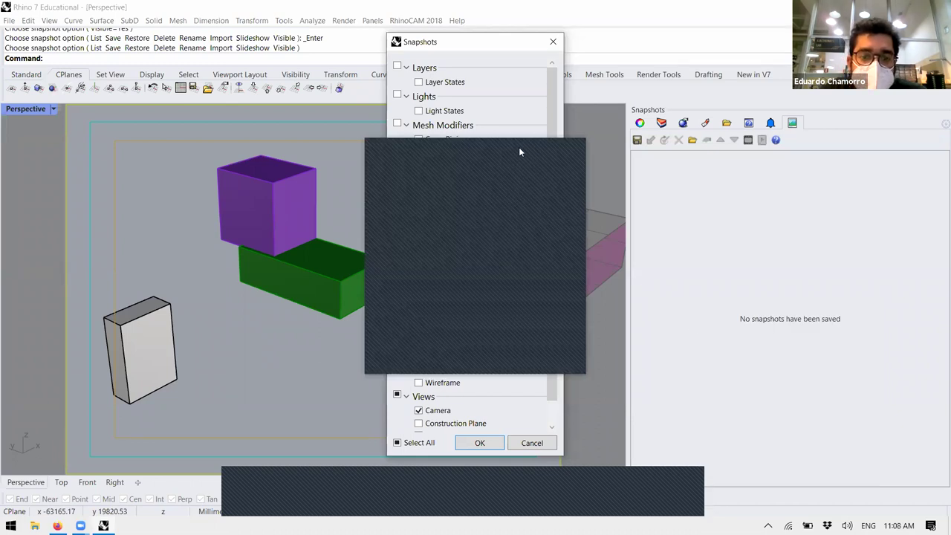
drag(553, 221, 555, 245)
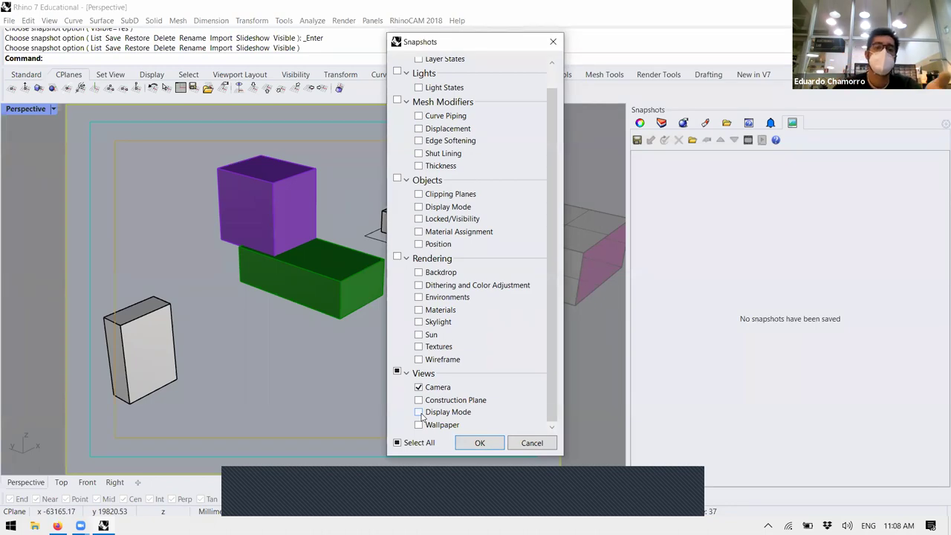
click(477, 443)
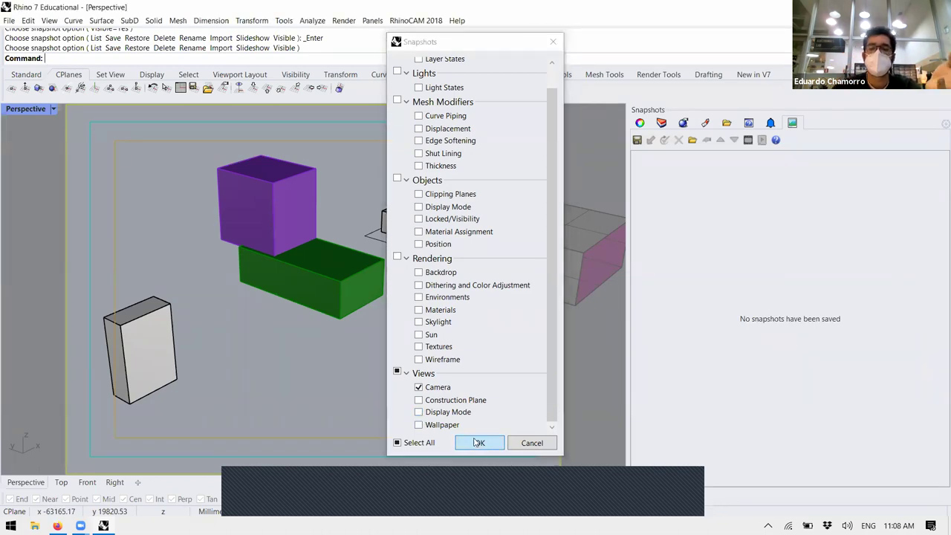
- Orbit the Perspective view to a different angle and hide its safe frame
right_drag(318, 314, 546, 245)
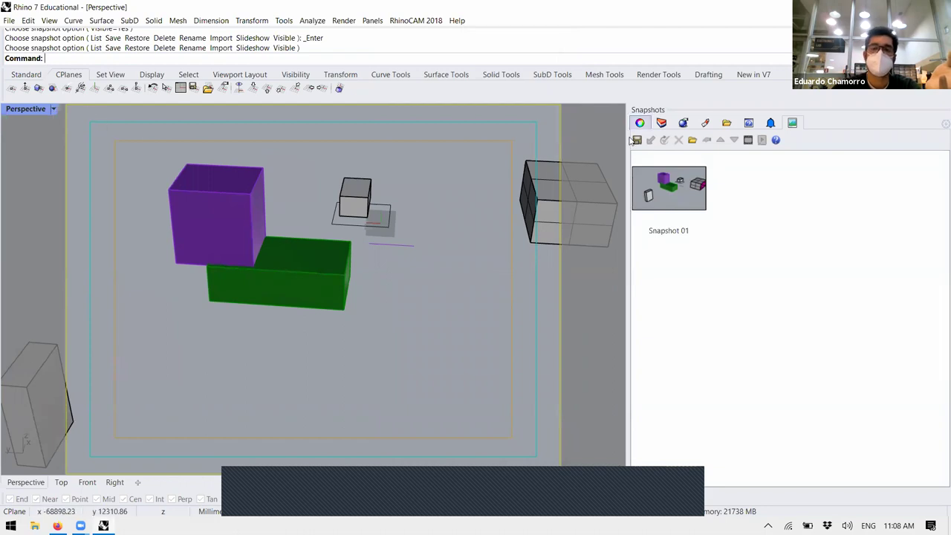
click(639, 123)
click(682, 140)
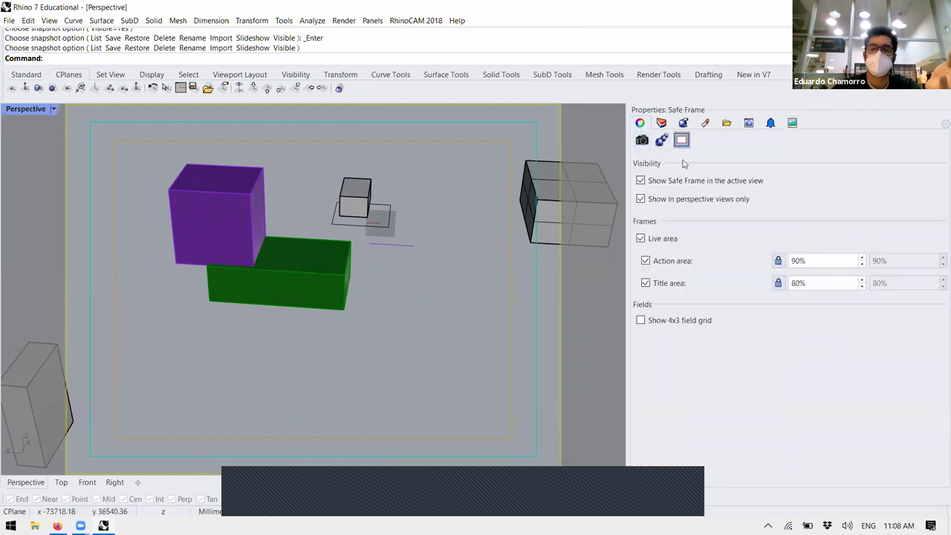
click(641, 180)
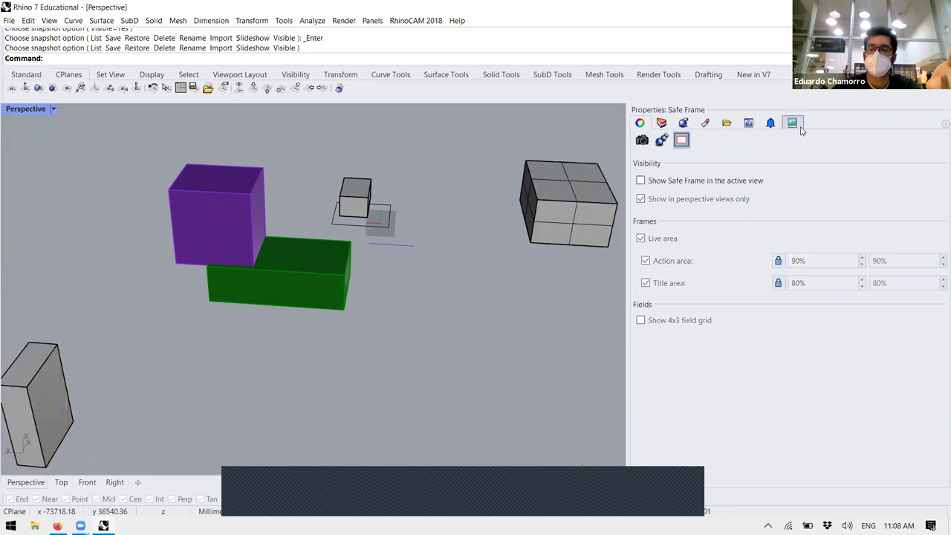
- Set the Perspective viewport to Arctic and save it as Snapshot 02, storing the camera and display mode
click(792, 122)
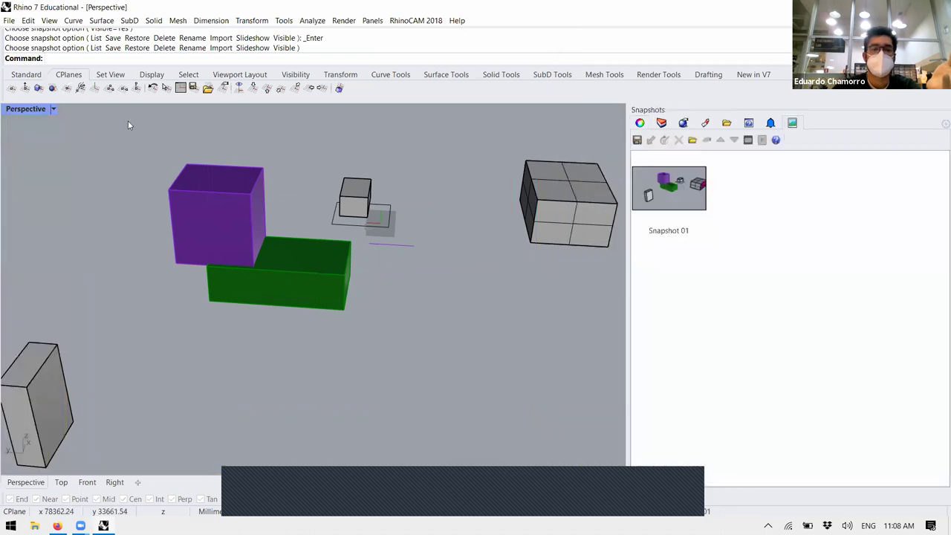
click(53, 109)
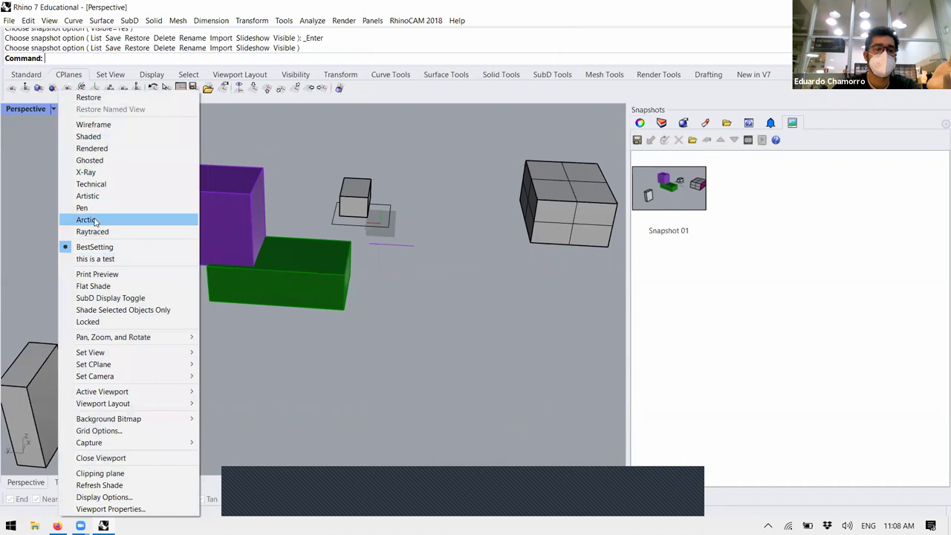
click(87, 219)
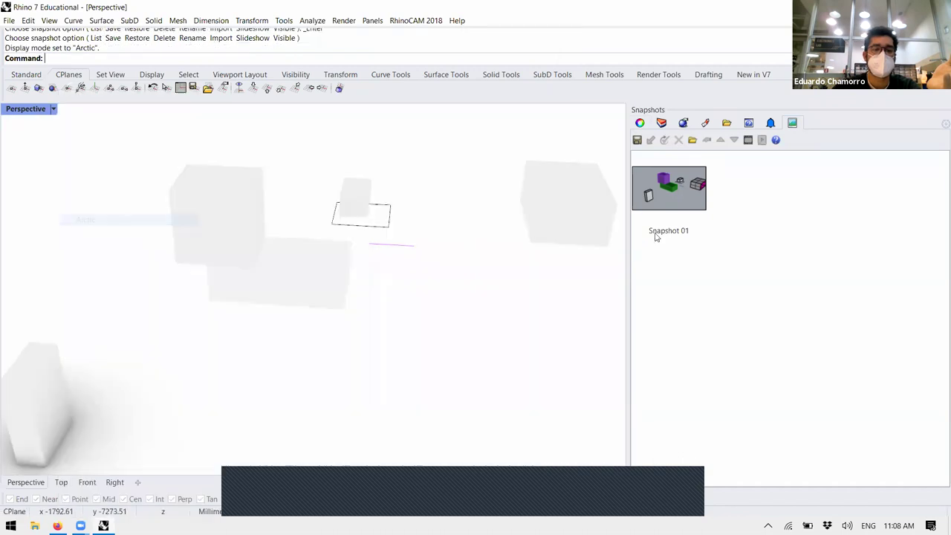
click(637, 140)
click(480, 281)
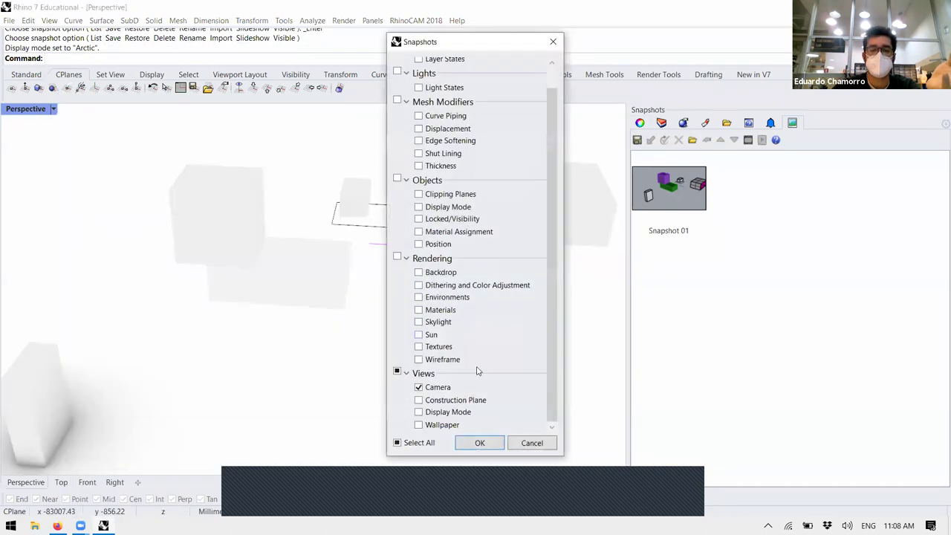
click(418, 411)
click(479, 443)
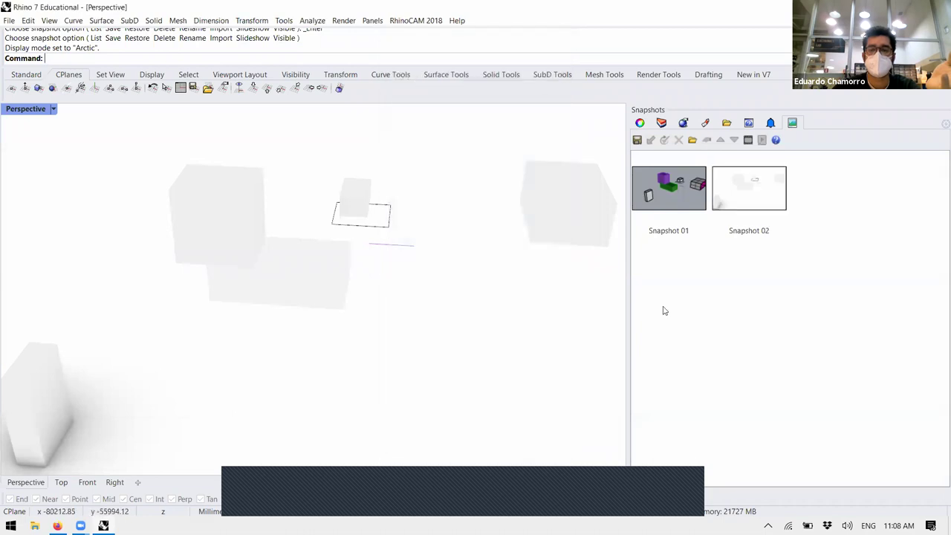
- Set the Perspective viewport to Raytraced from a new angle and save it as Snapshot 03 with camera and display mode
right_drag(454, 350, 451, 250)
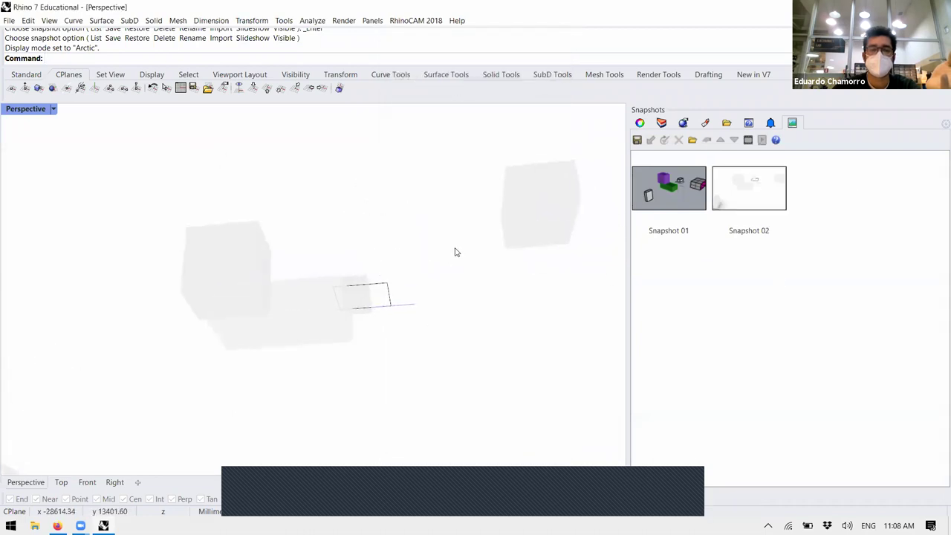
click(53, 108)
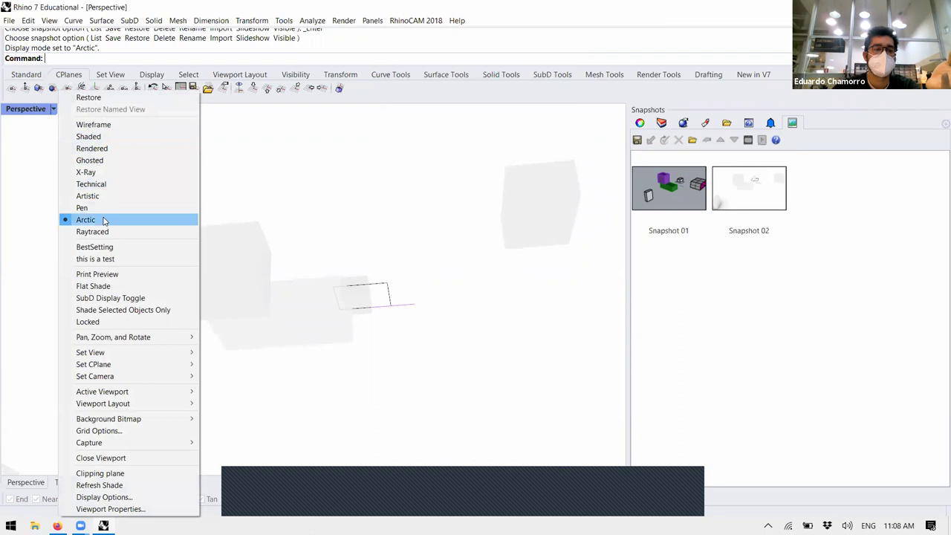
click(97, 232)
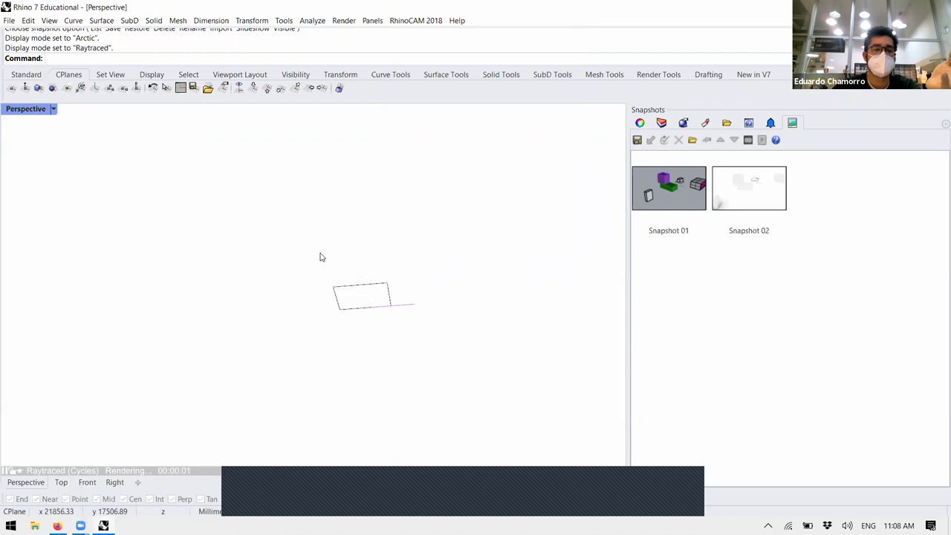
right_drag(429, 284, 443, 295)
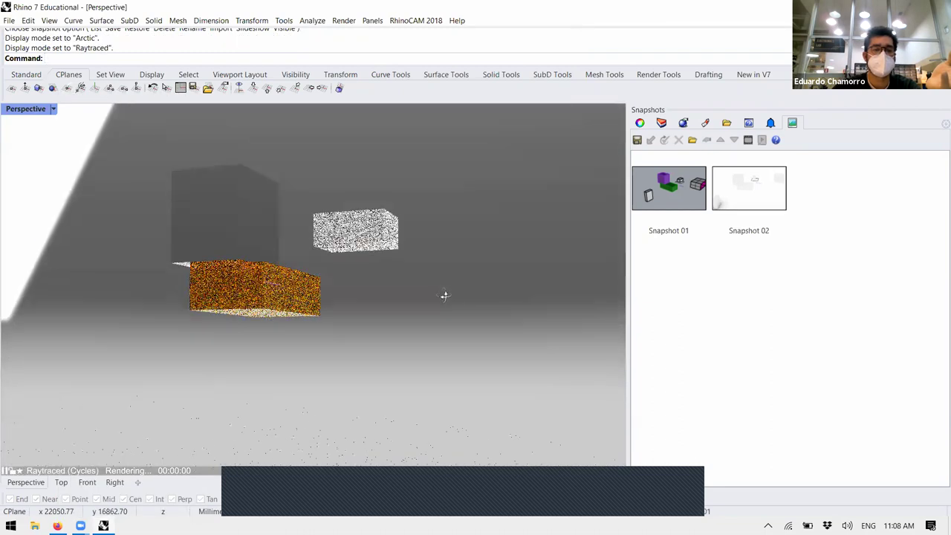
click(637, 140)
click(484, 279)
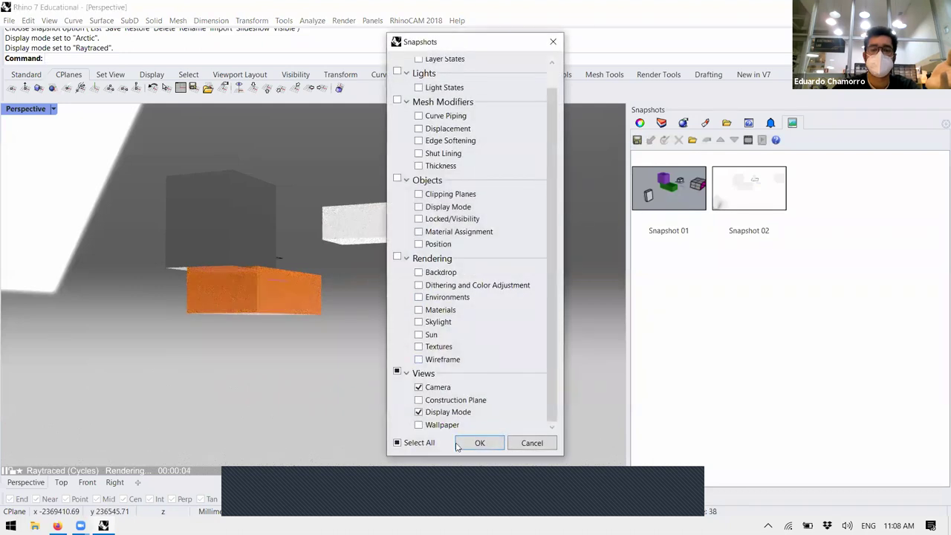
click(479, 444)
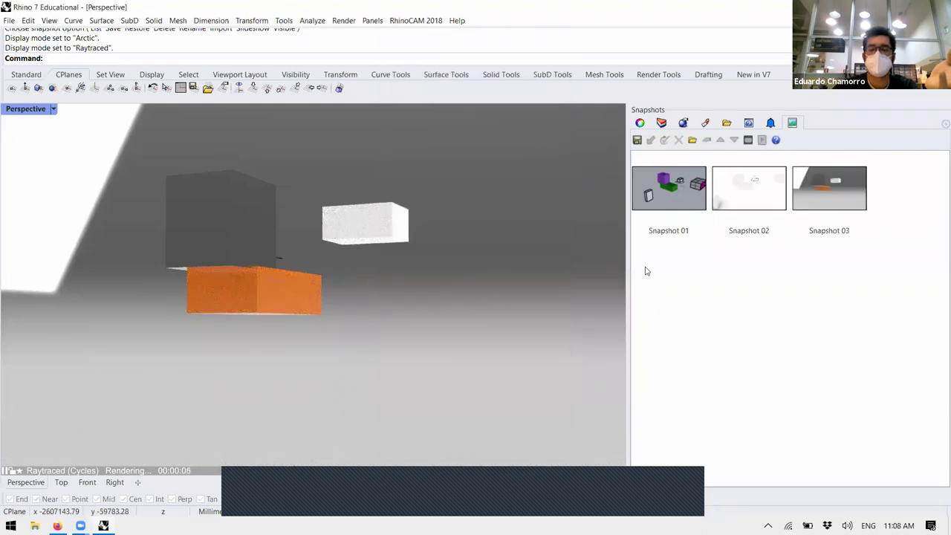
- Restore Snapshots 01, 02 and 03 in turn and return to Snapshot 01
click(680, 191)
click(677, 191)
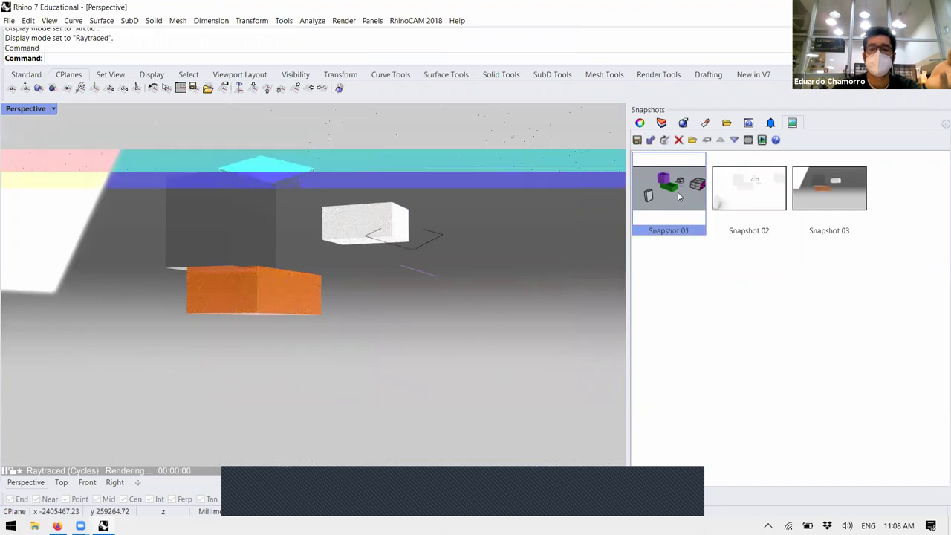
click(737, 197)
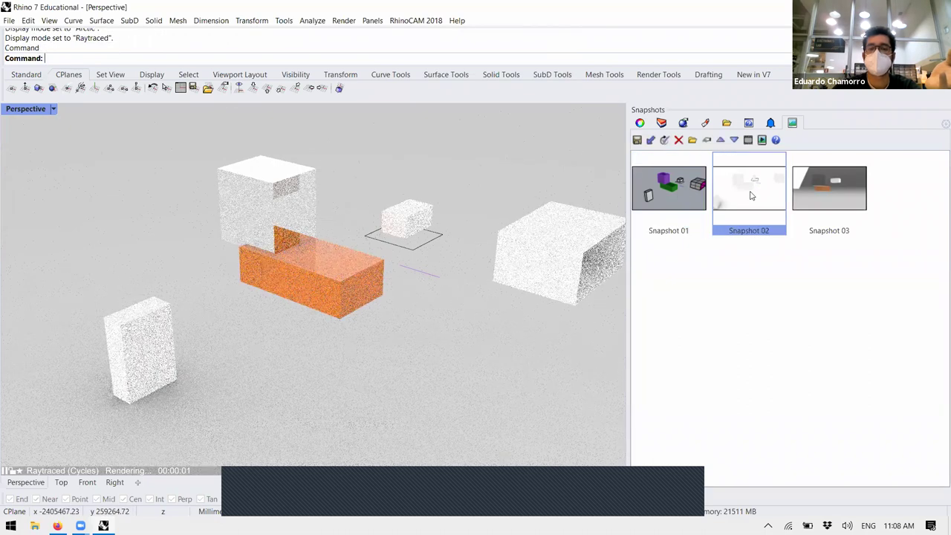
key(Right)
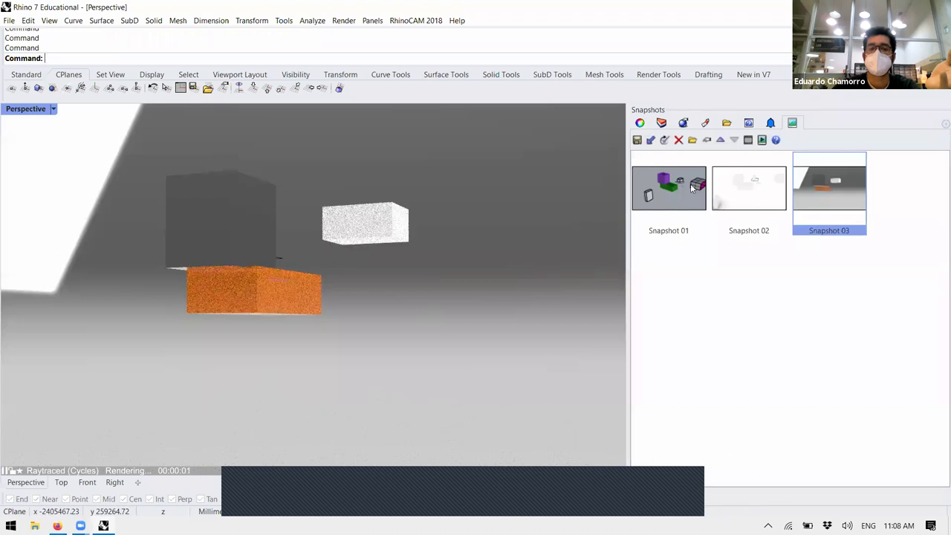
click(692, 187)
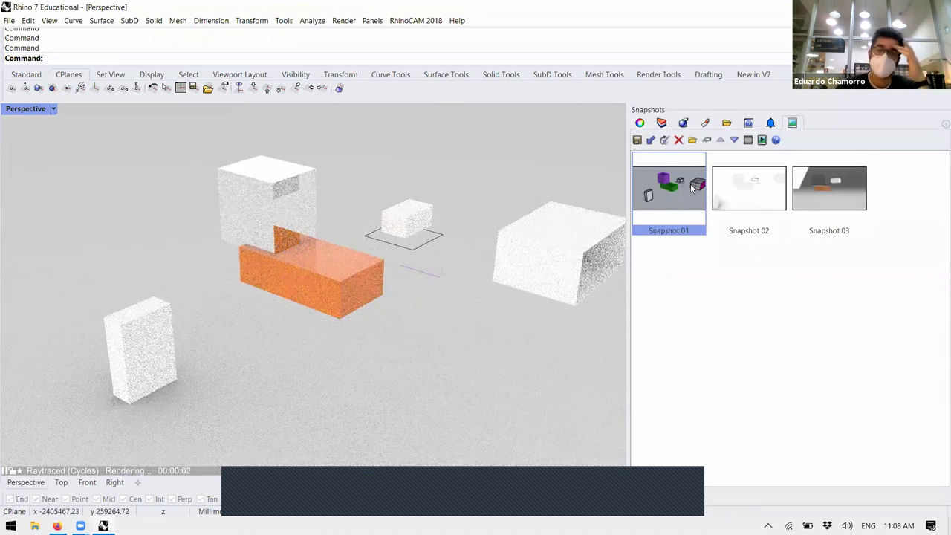
- Set the Perspective viewport to the BestSetting display mode and widen it by narrowing the Snapshots panel
click(54, 109)
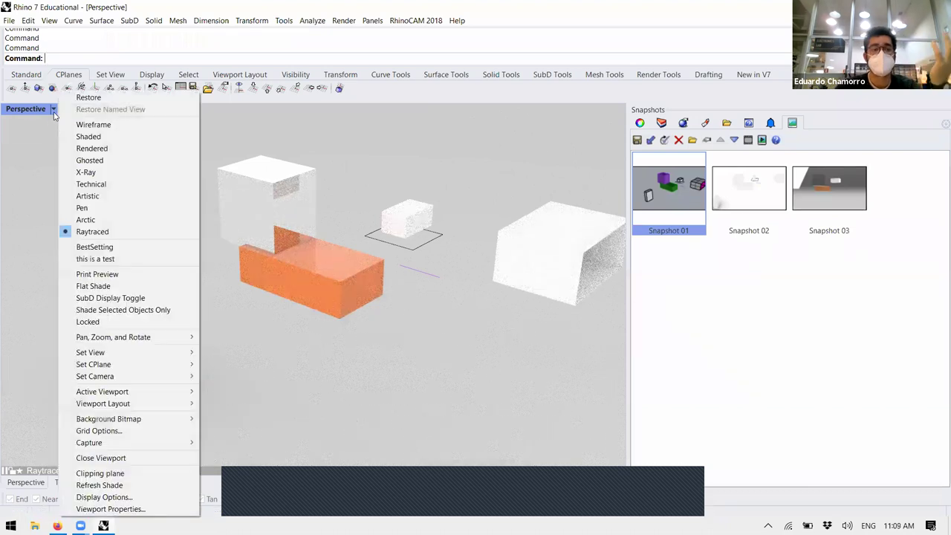
click(94, 246)
scroll(378, 300, up, 1)
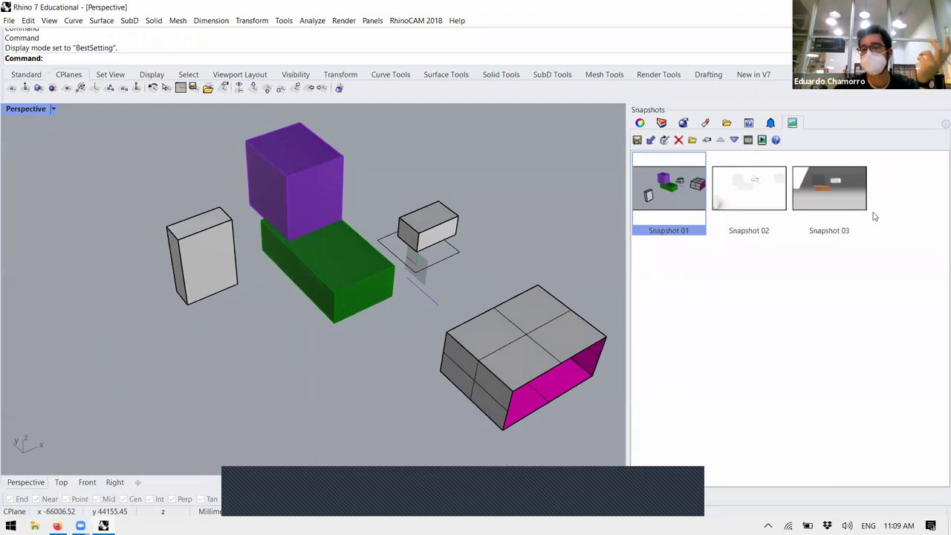
drag(628, 183, 799, 184)
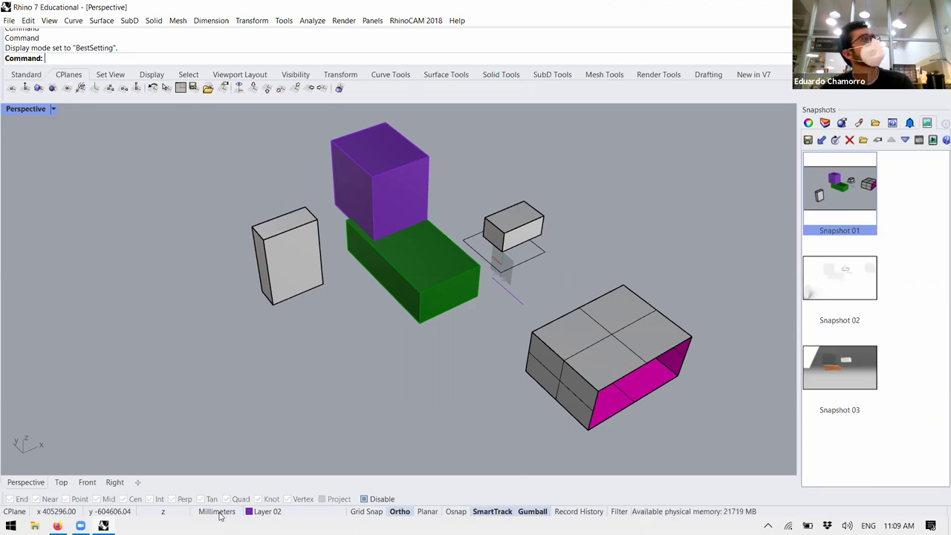
- Review the document's model units, tolerances and distance display settings
click(220, 515)
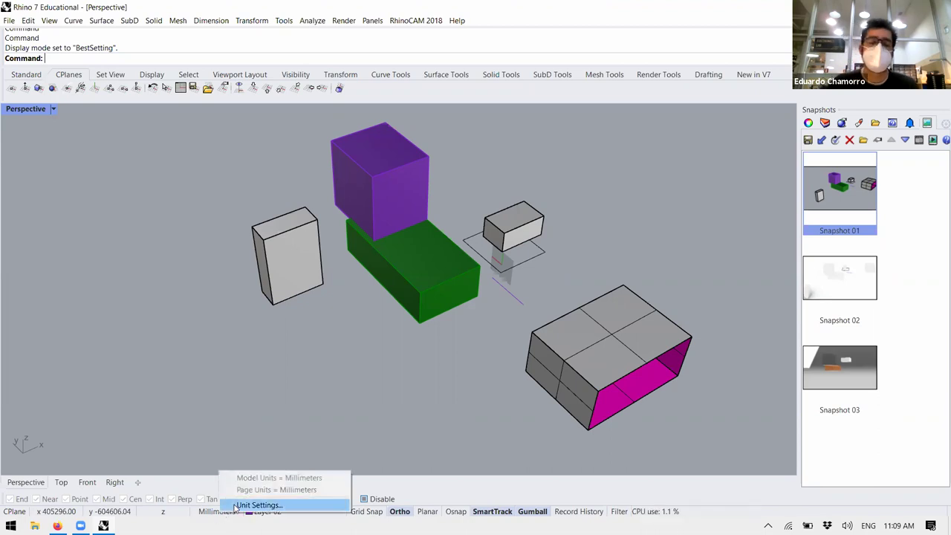
click(235, 506)
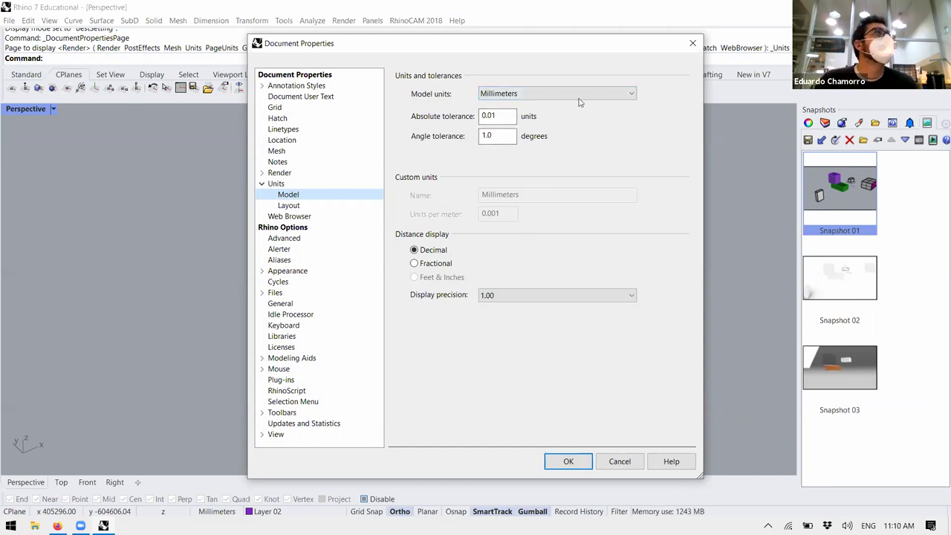
click(568, 463)
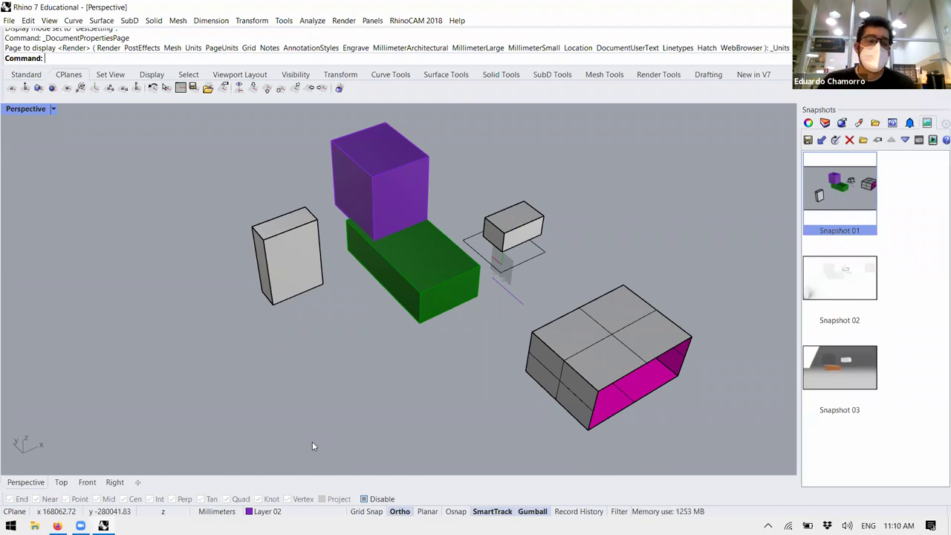
scroll(241, 388, down, 5)
scroll(298, 400, up, 3)
right_drag(290, 407, 308, 404)
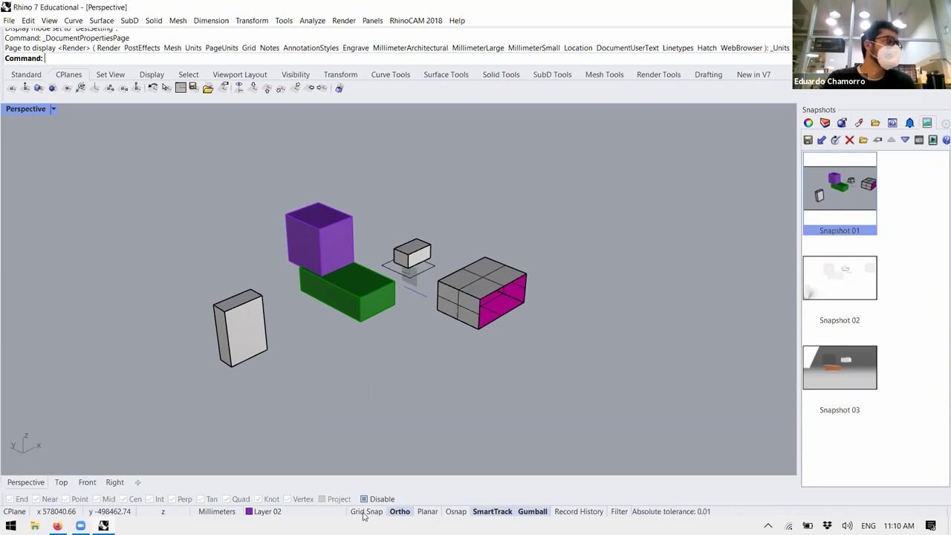
click(8, 20)
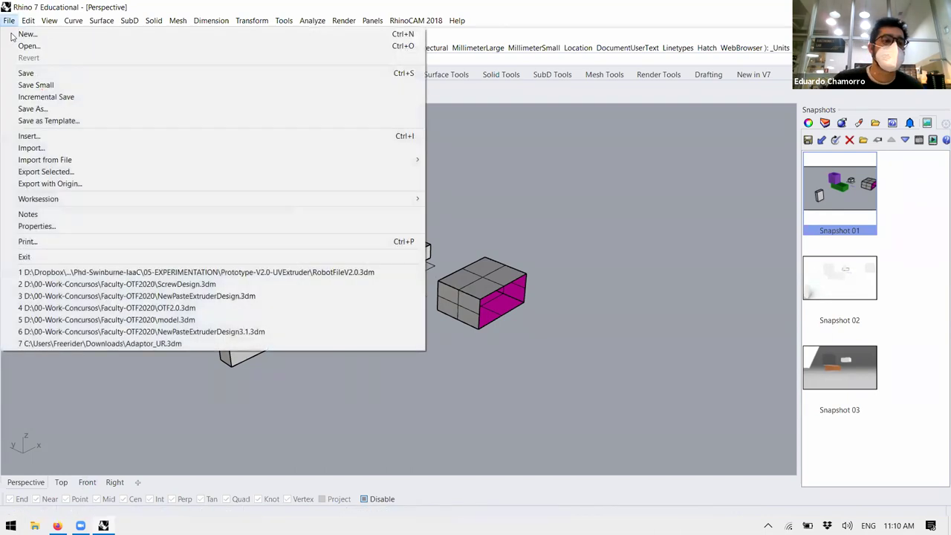
click(30, 46)
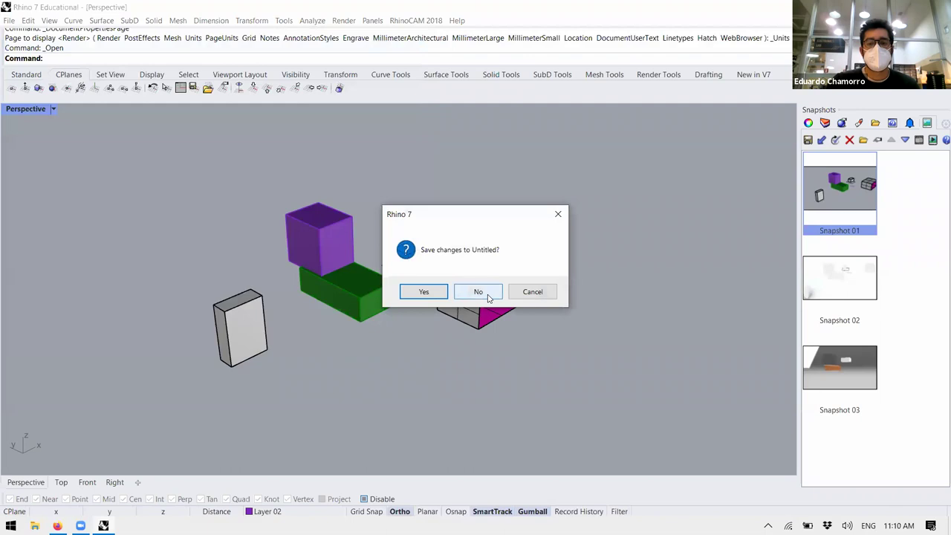
click(486, 293)
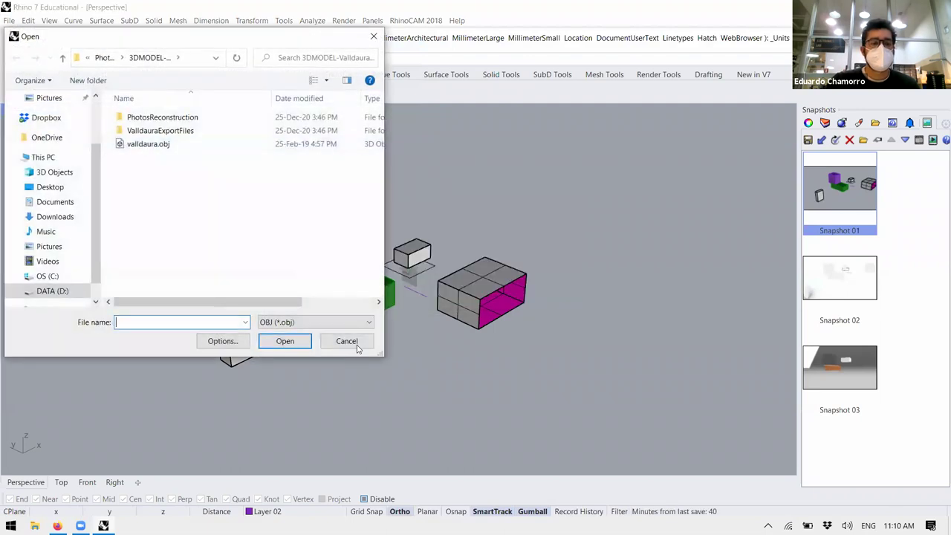
click(355, 345)
- Start a new document from the Large Objects - Millimeters template without saving the current one, and maximize the Perspective viewport
click(9, 20)
click(28, 34)
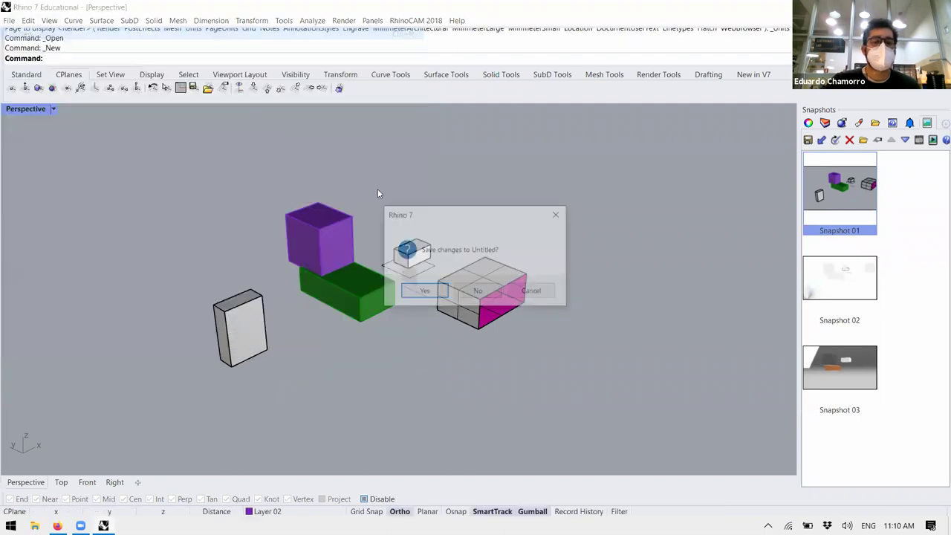
click(479, 291)
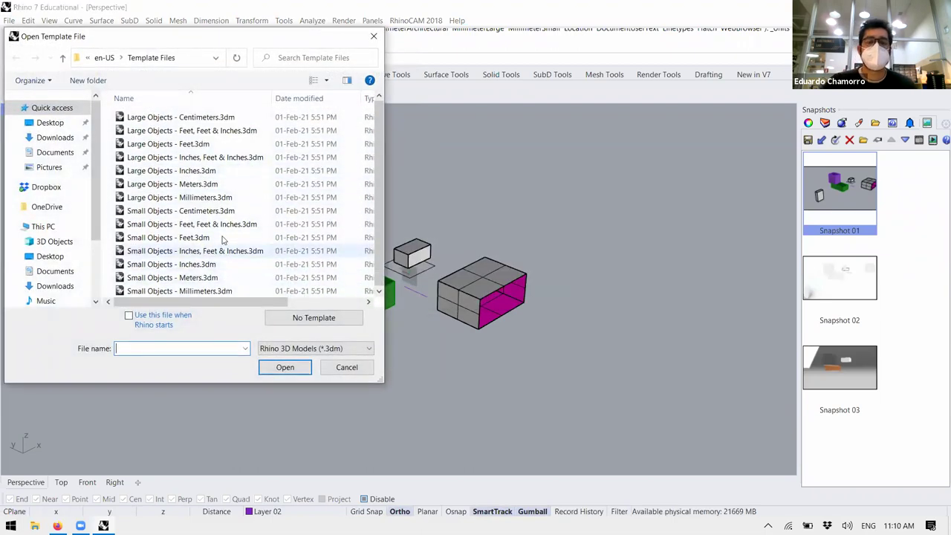
click(206, 199)
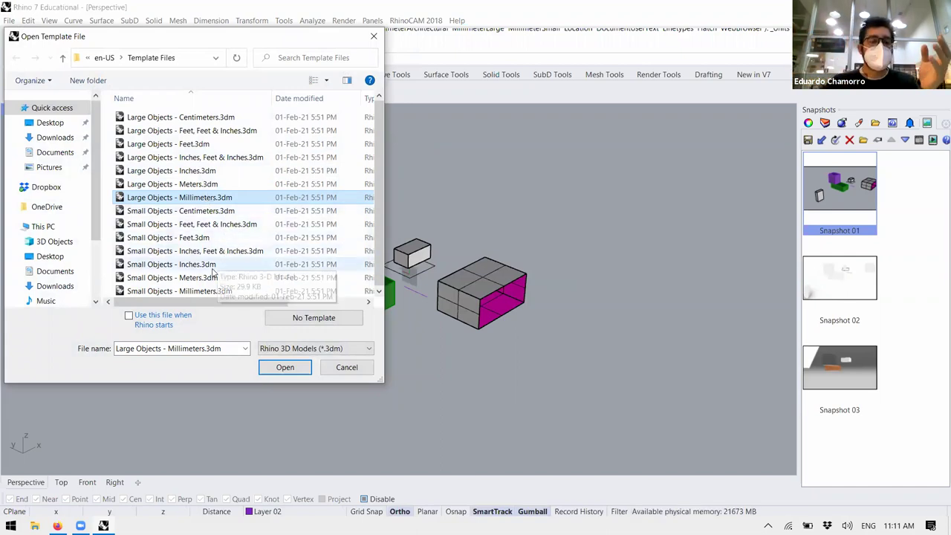
click(279, 367)
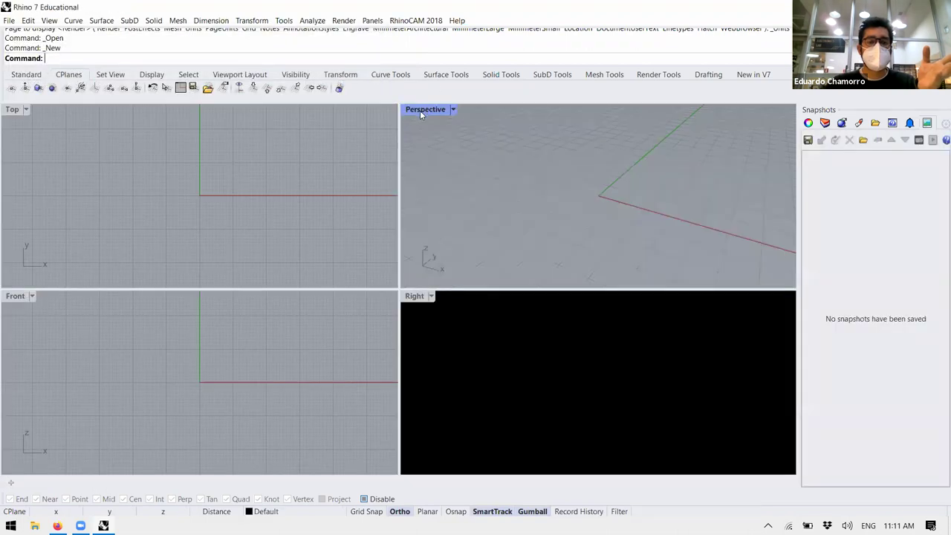
double_click(420, 110)
- Create a box from the origin with length, width and height of 1 mm each
right_drag(357, 333, 338, 202)
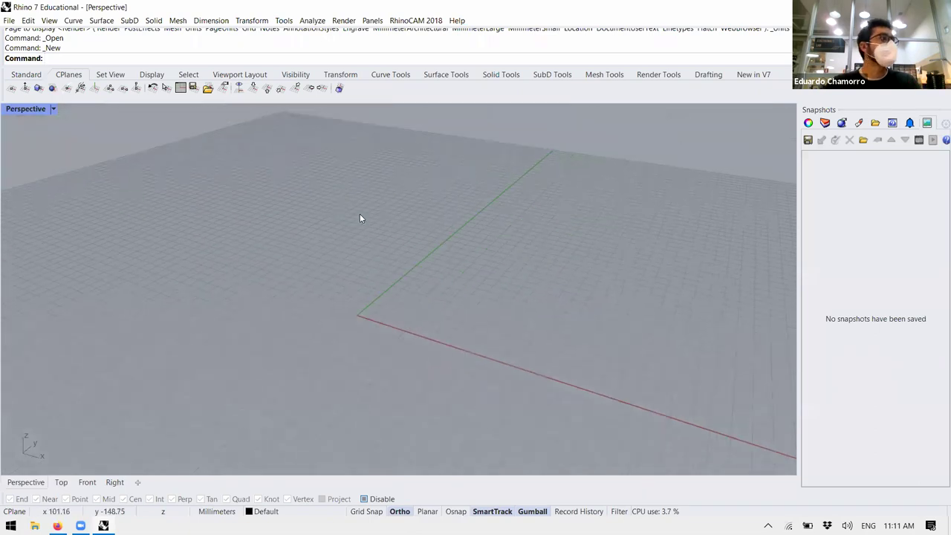
scroll(360, 218, down, 2)
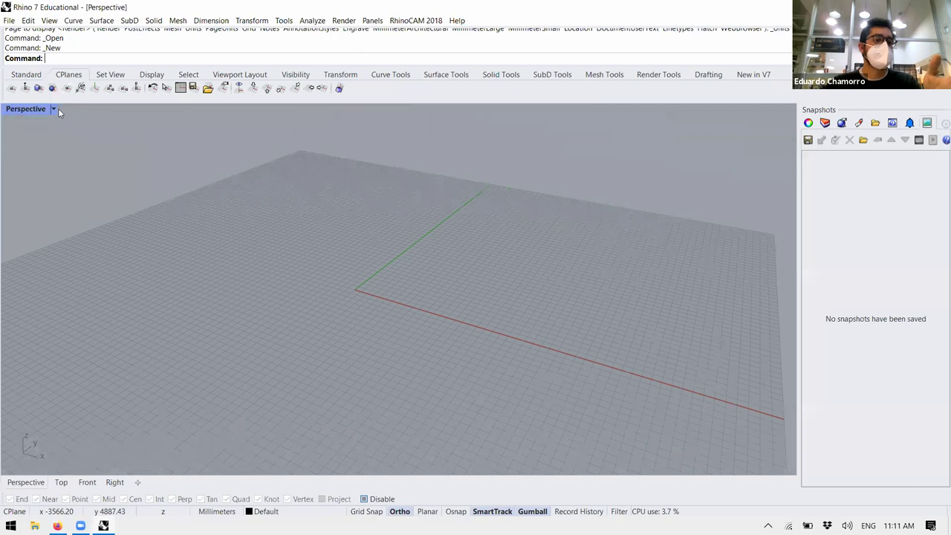
scroll(56, 109, down, 2)
scroll(394, 234, up, 2)
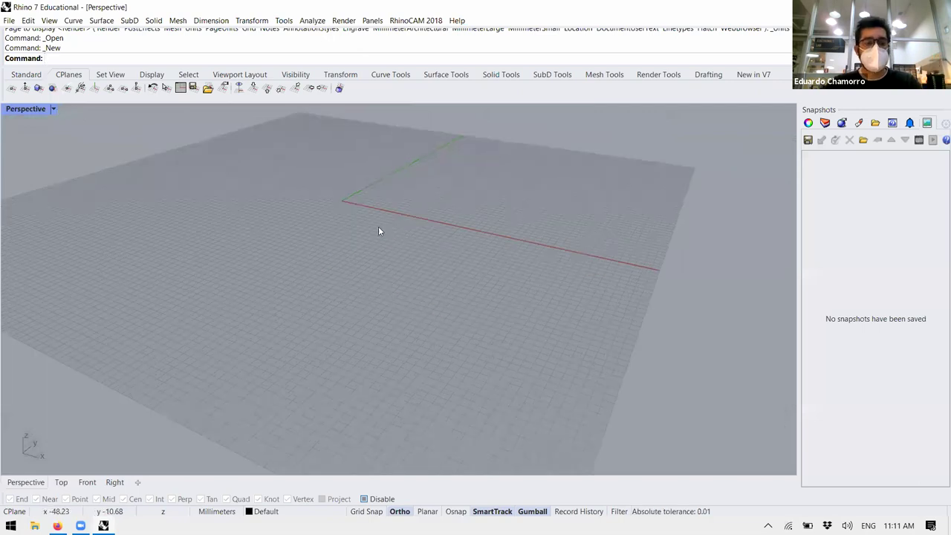
scroll(378, 228, up, 3)
text(box)
key(Return)
text(1)
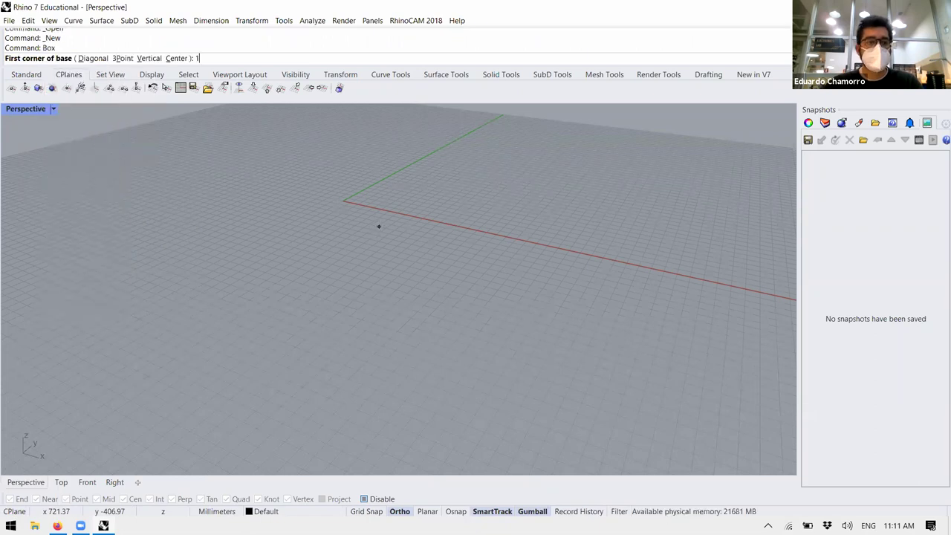
text(0)
key(Return)
text(1)
key(Return)
text(111)
key(BackSpace)
key(BackSpace)
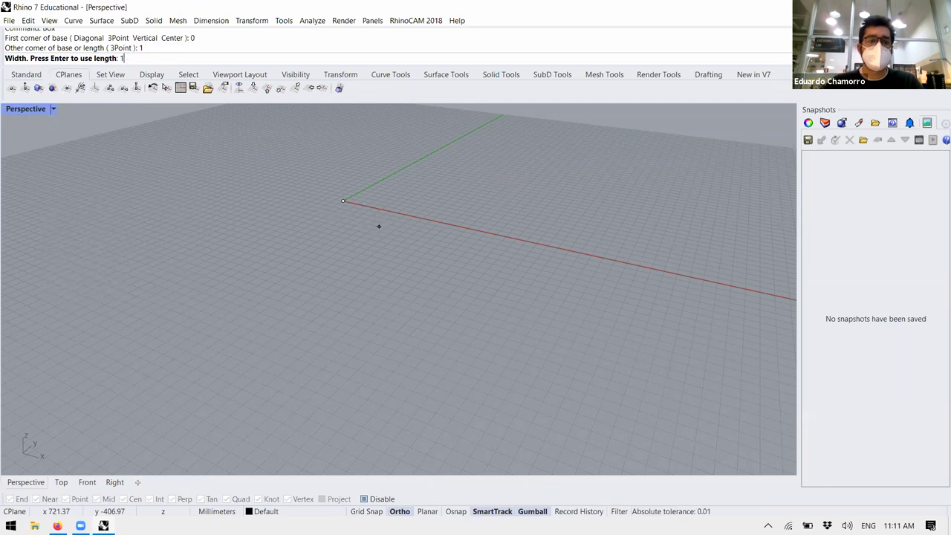
key(Return)
text(1)
key(Return)
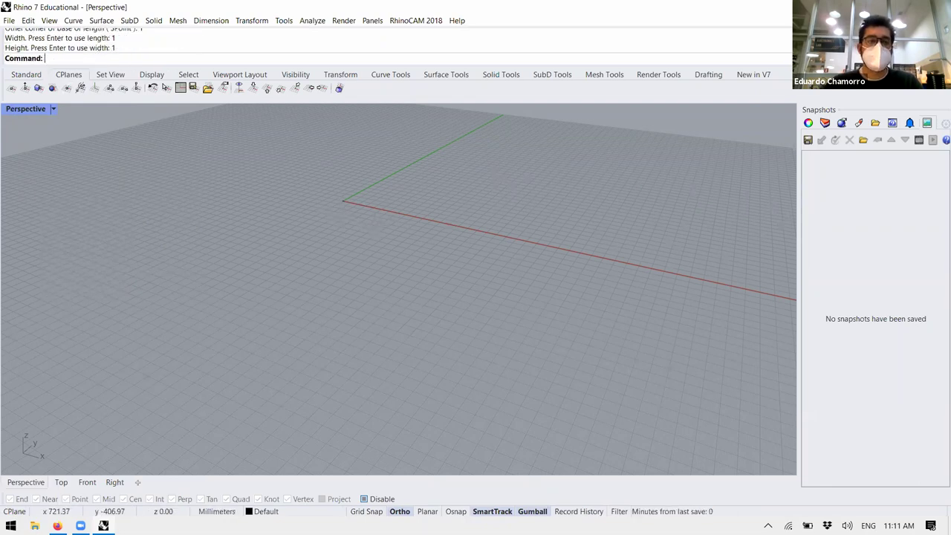
scroll(348, 208, up, 6)
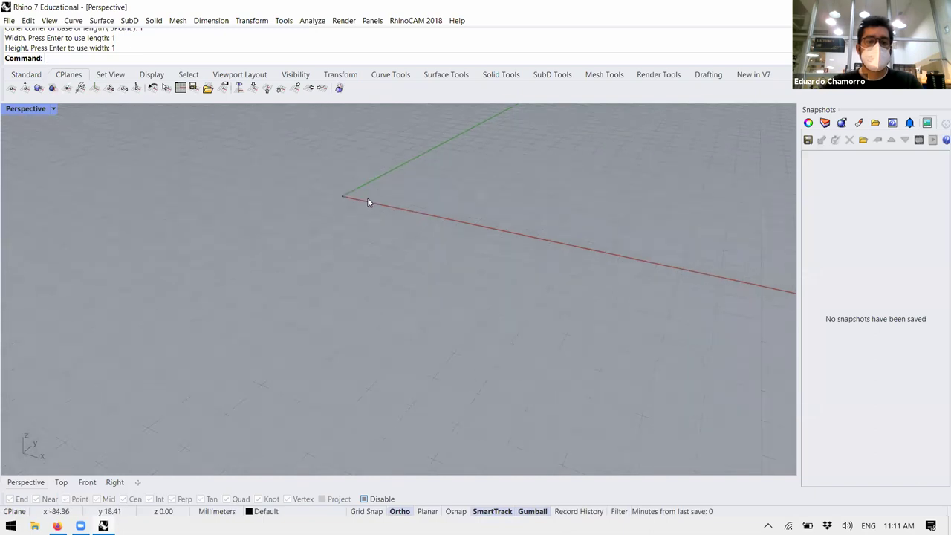
scroll(365, 291, down, 2)
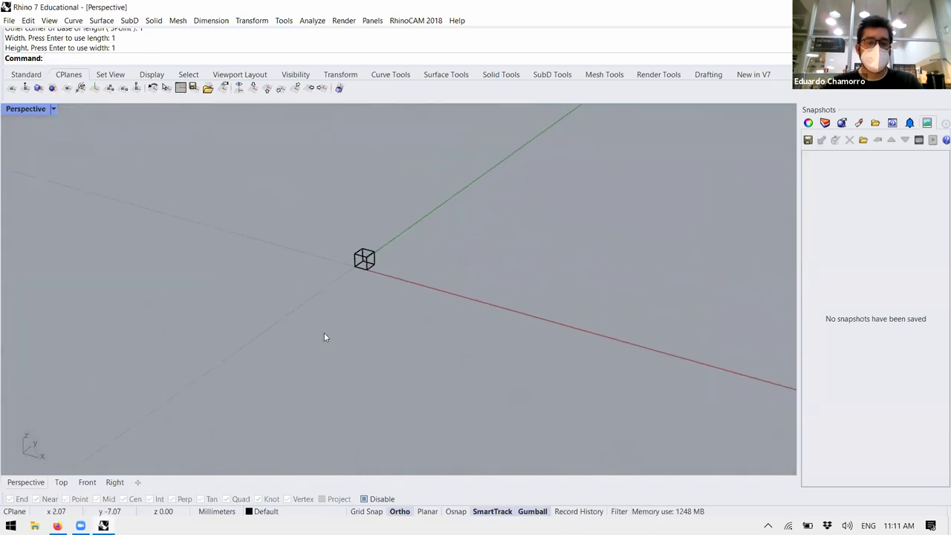
- Start a new document from the Small Objects - Millimeters template, discarding the current one, and maximize the Perspective viewport
click(9, 20)
click(27, 34)
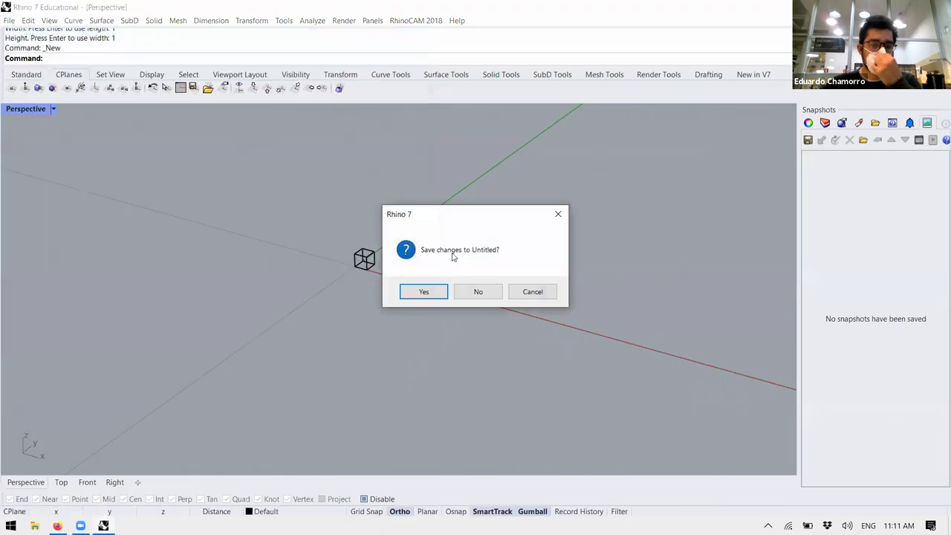
click(476, 291)
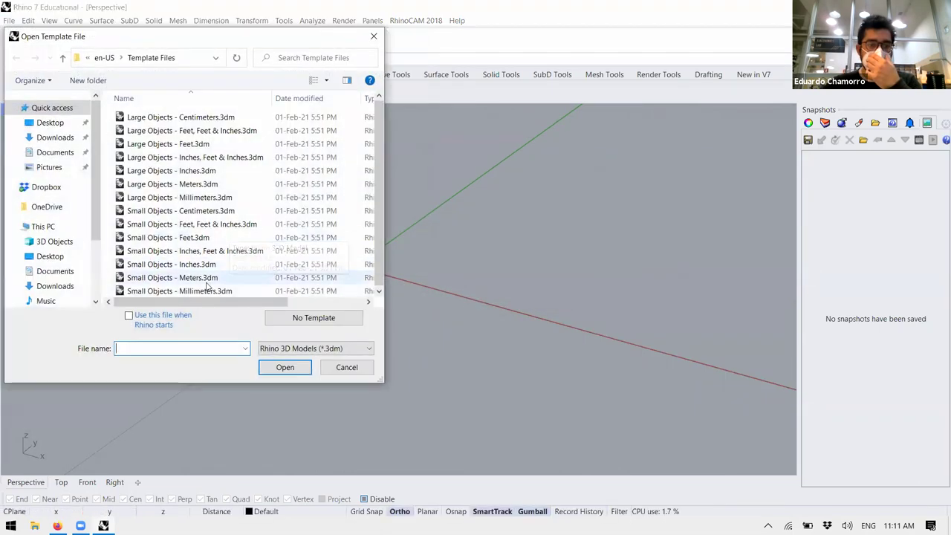
click(206, 291)
click(275, 365)
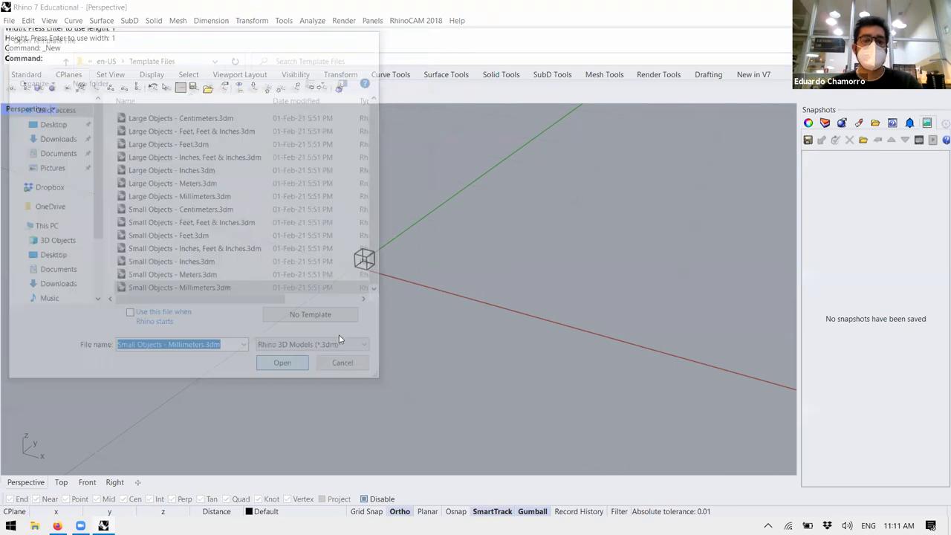
double_click(425, 112)
- Create a 1 mm cube with its first corner at the origin of the small-objects document
text(Box)
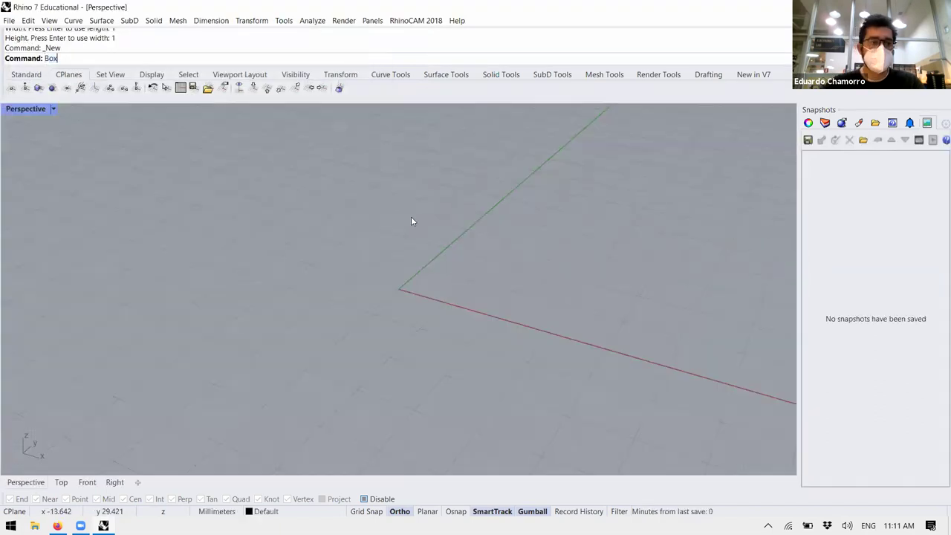
key(Return)
text(0)
key(Return)
text(1)
key(Return)
text(1)
key(Return)
key(Return)
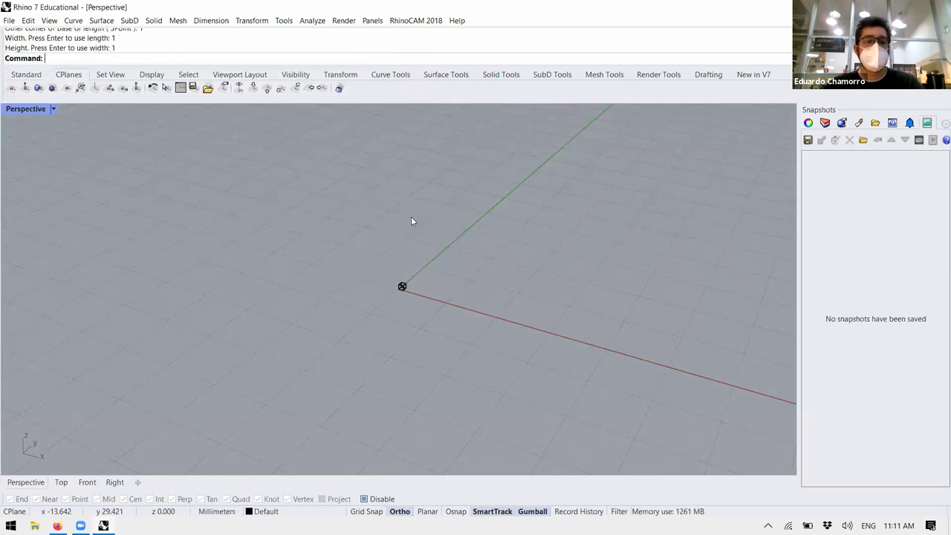
scroll(403, 302, up, 10)
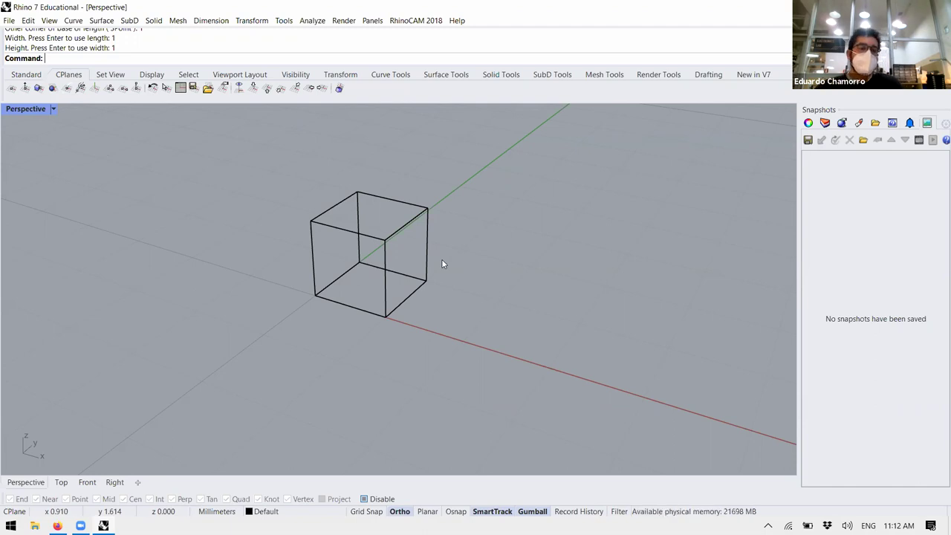
- Draw a vertical line starting near the cube, switching the construction plane to World Front before placing the line's end
scroll(441, 264, down, 10)
scroll(444, 334, down, 5)
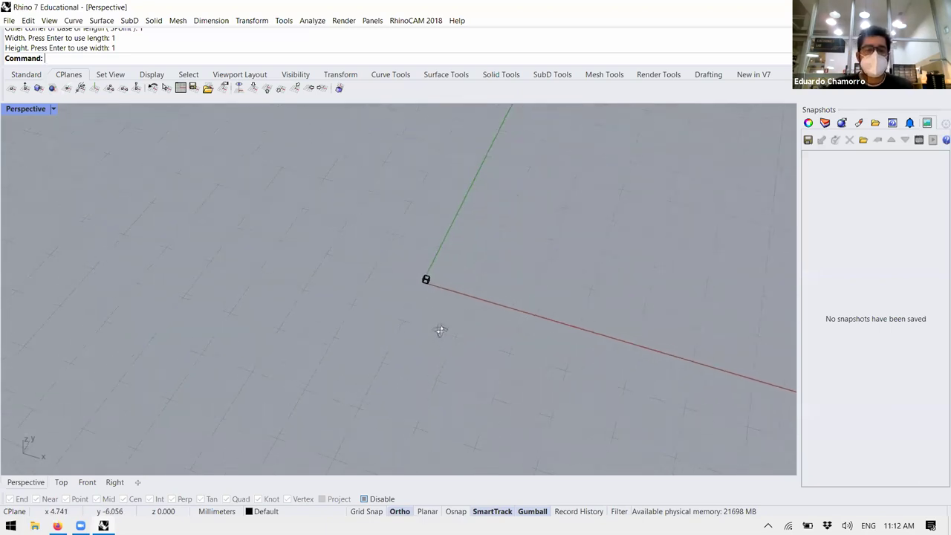
scroll(429, 314, up, 5)
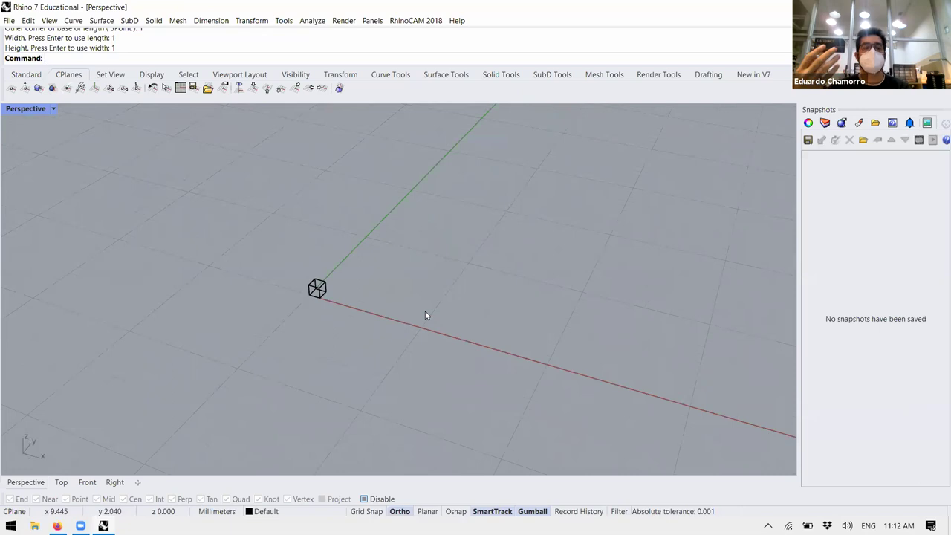
text(line)
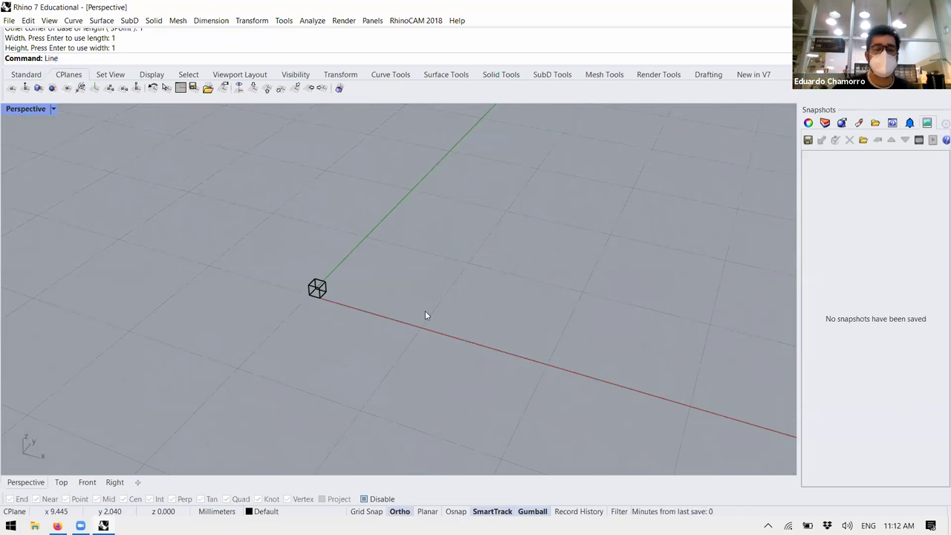
key(Return)
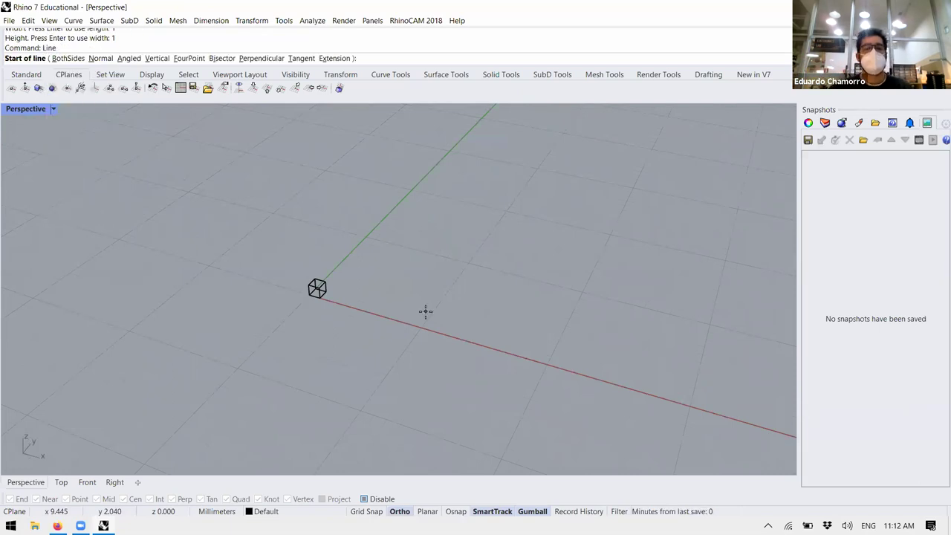
click(414, 399)
mouse_move(637, 220)
right_down()
mouse_move(416, 212)
mouse_move(495, 193)
mouse_move(457, 227)
mouse_move(504, 282)
mouse_move(477, 184)
mouse_move(117, 361)
mouse_move(361, 301)
mouse_move(446, 245)
mouse_move(513, 243)
mouse_move(185, 372)
mouse_move(44, 468)
right_up()
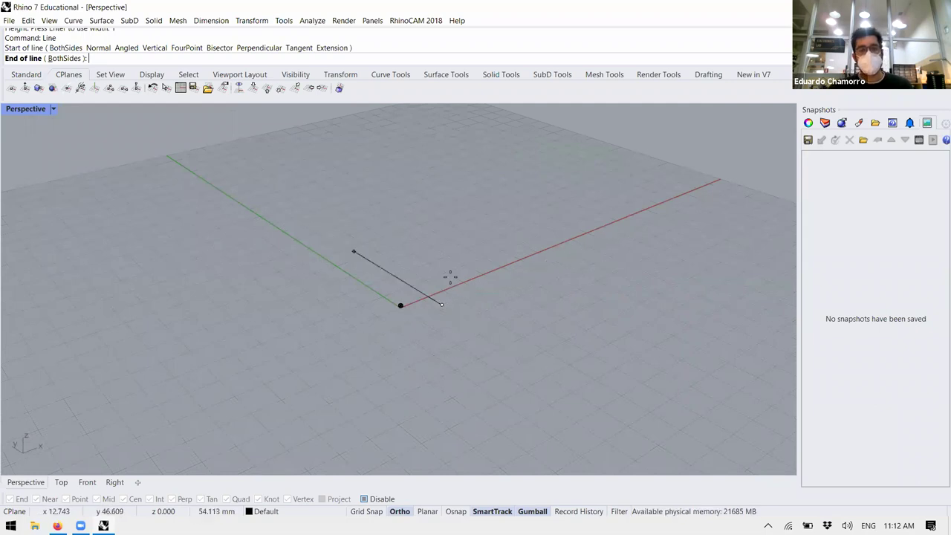
scroll(372, 261, down, 5)
scroll(425, 271, up, 2)
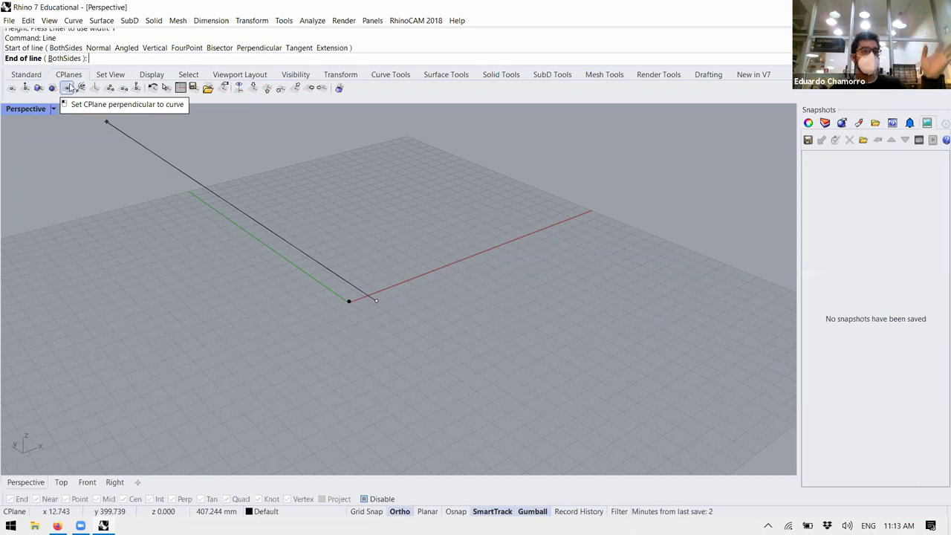
click(281, 89)
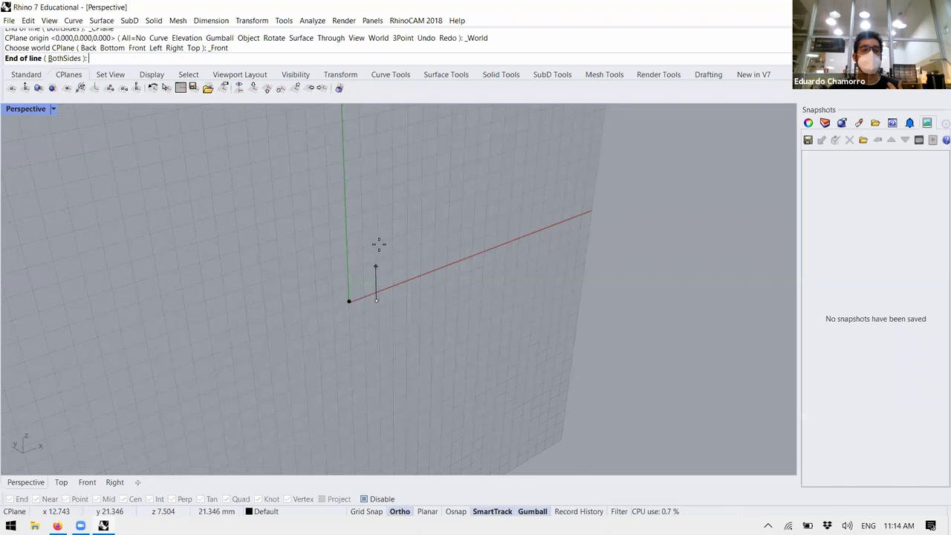
click(372, 160)
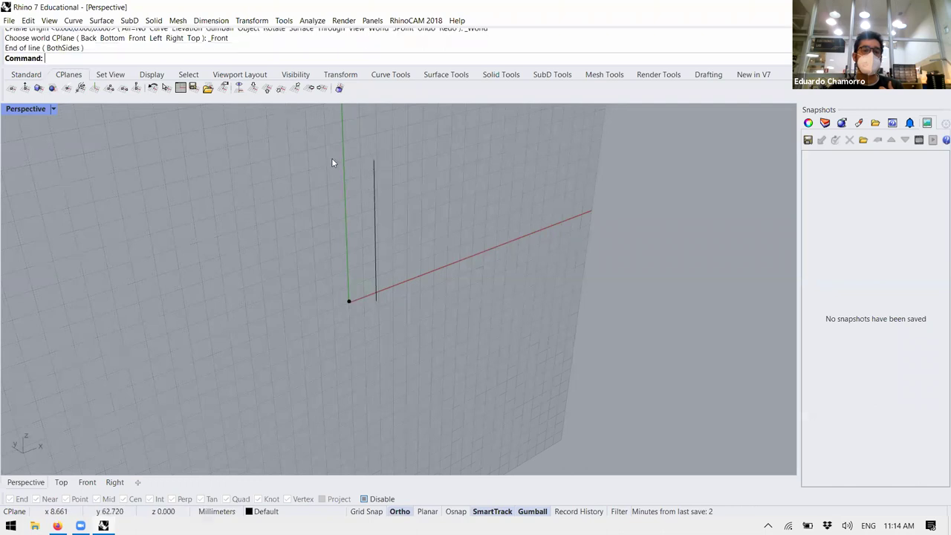
- Set the Perspective viewport's construction plane back to World Top and view the vertical line from a lower angle
click(253, 88)
mouse_move(546, 350)
right_down()
mouse_move(631, 325)
mouse_move(454, 372)
mouse_move(486, 355)
mouse_move(540, 363)
right_up()
key(Left)
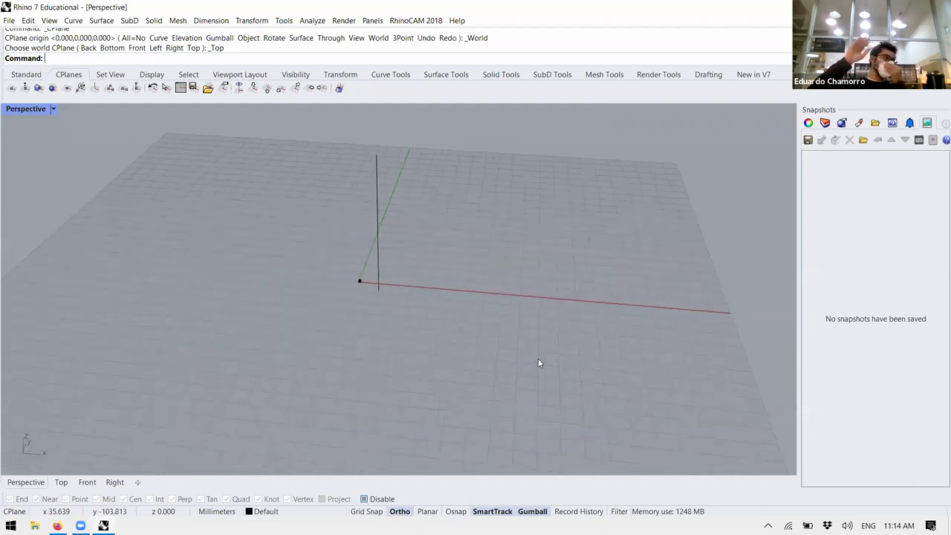
key(Left)
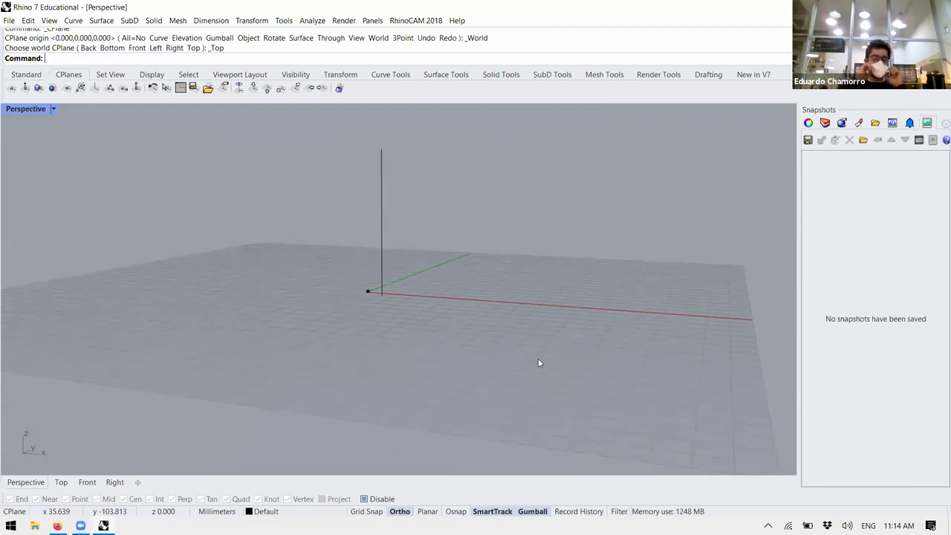
key(Left)
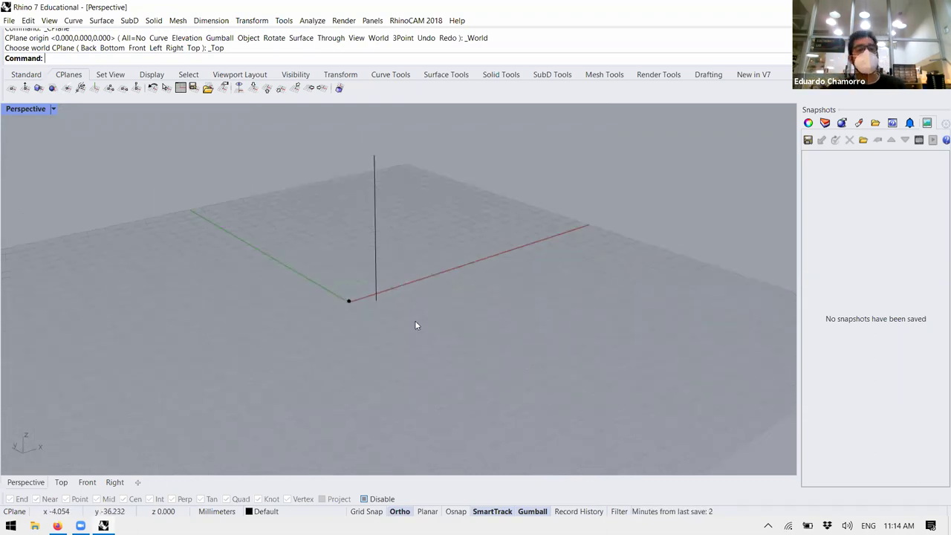
right_drag(404, 335, 301, 144)
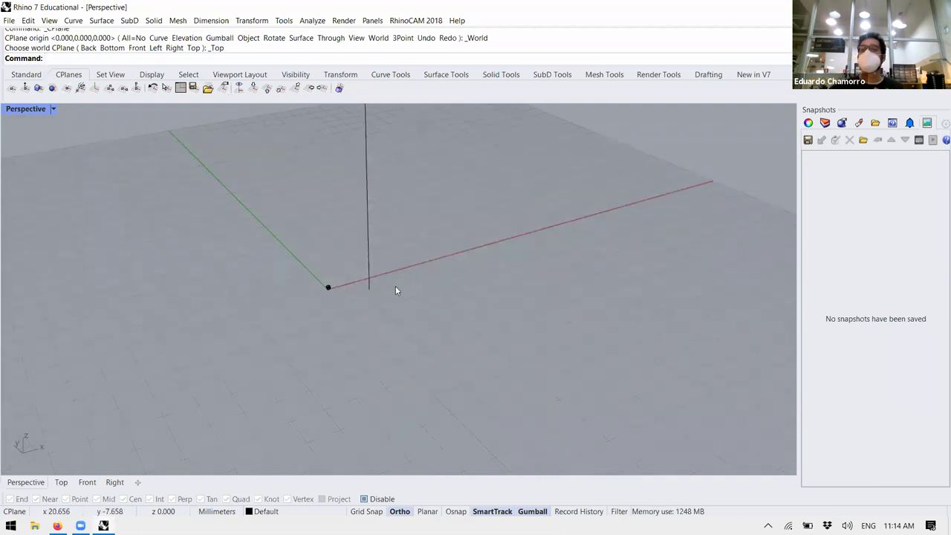
key(Return)
click(436, 319)
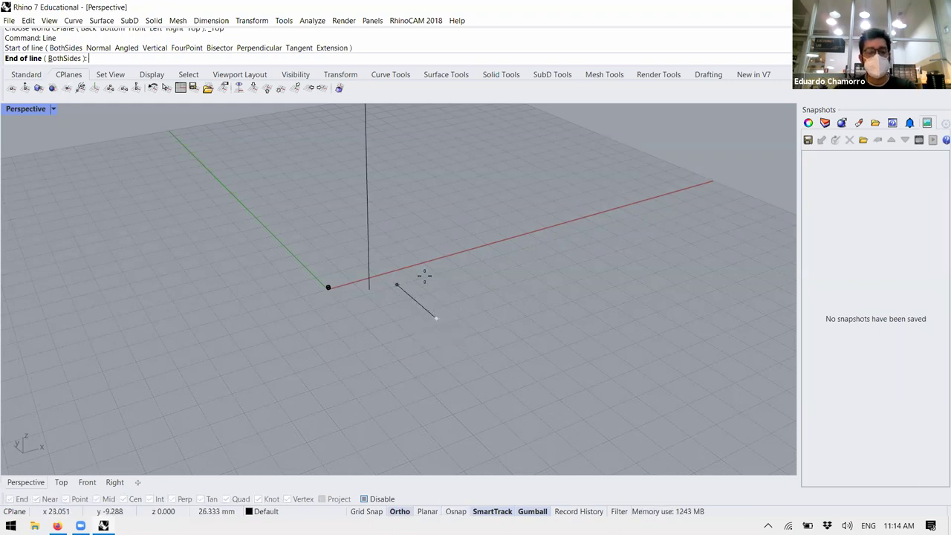
key(F3)
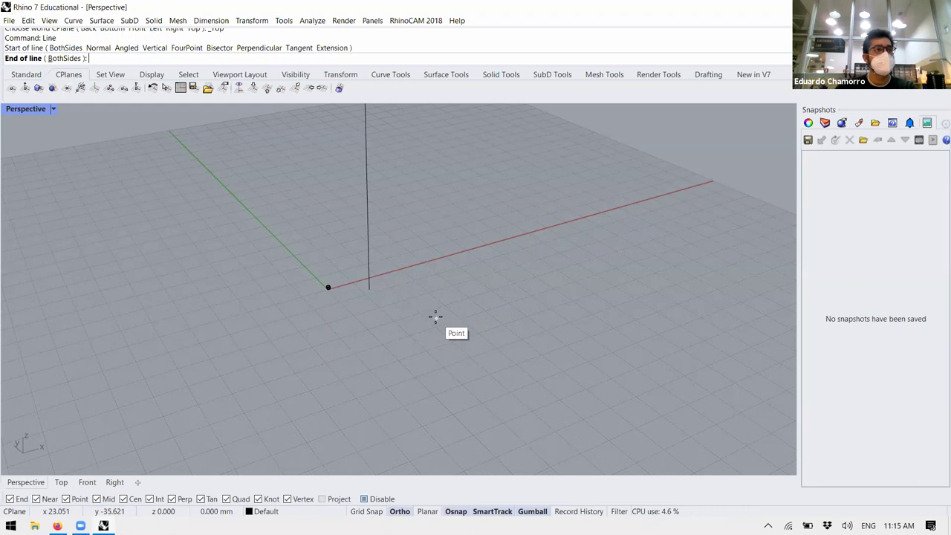
key(alt)
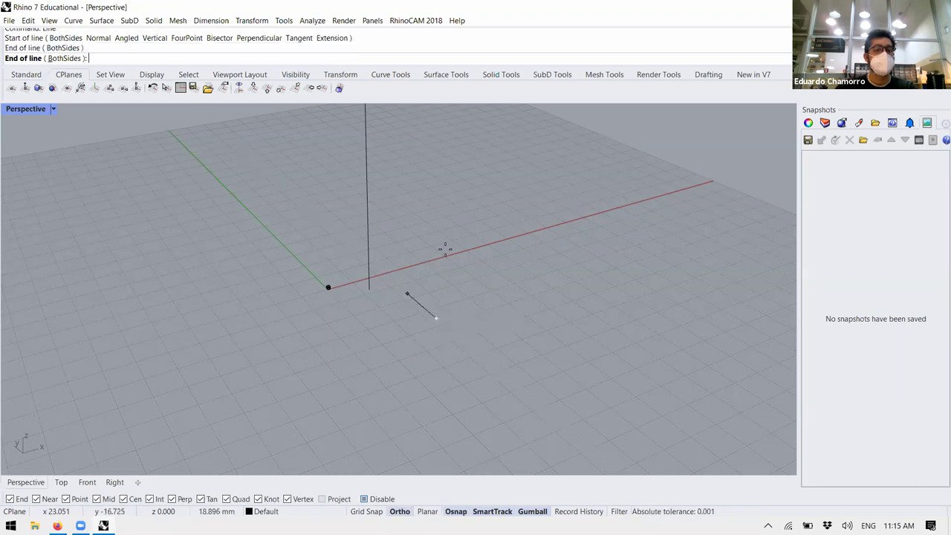
key(alt)
ctrl+click(437, 318)
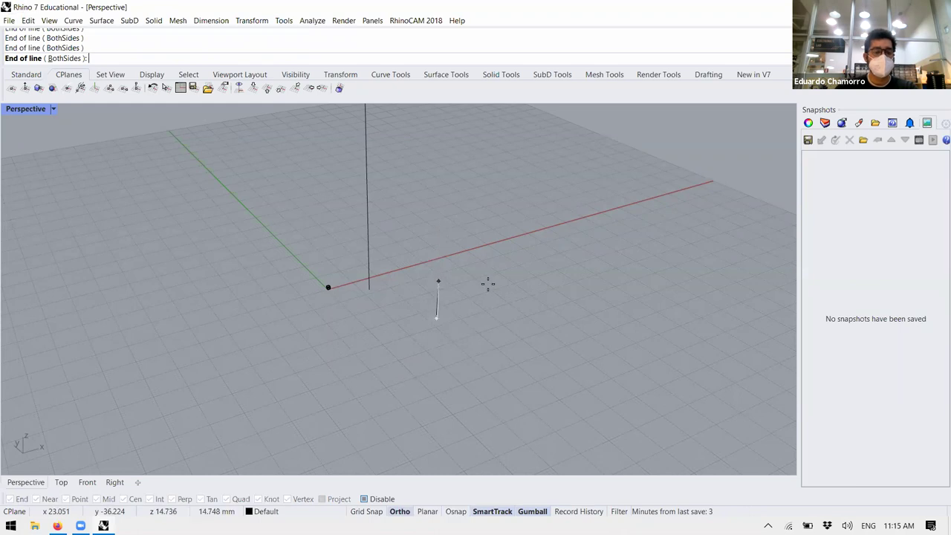
scroll(484, 302, up, 10)
key(Escape)
- Draw a second vertical line near the first one, raising its end from World Top with elevator mode
key(Return)
click(381, 296)
scroll(397, 272, down, 5)
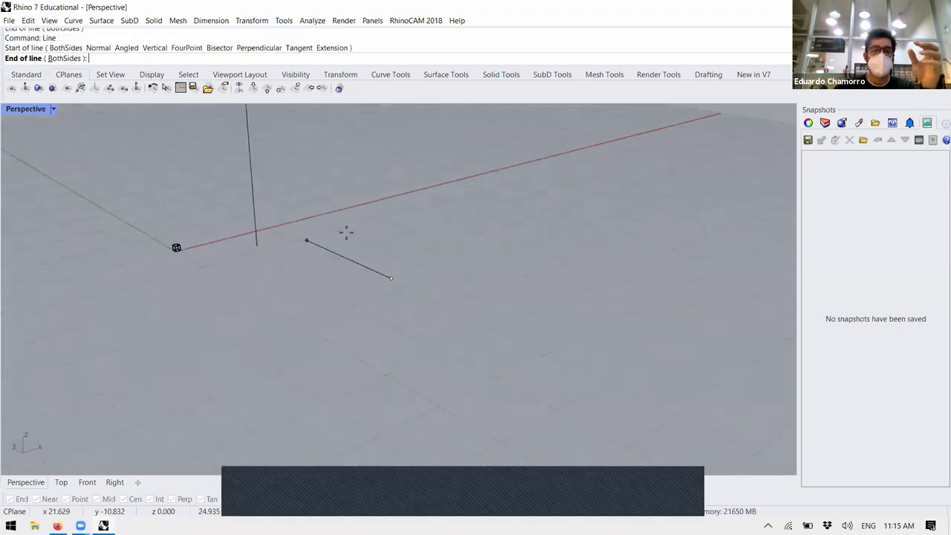
scroll(400, 283, up, 3)
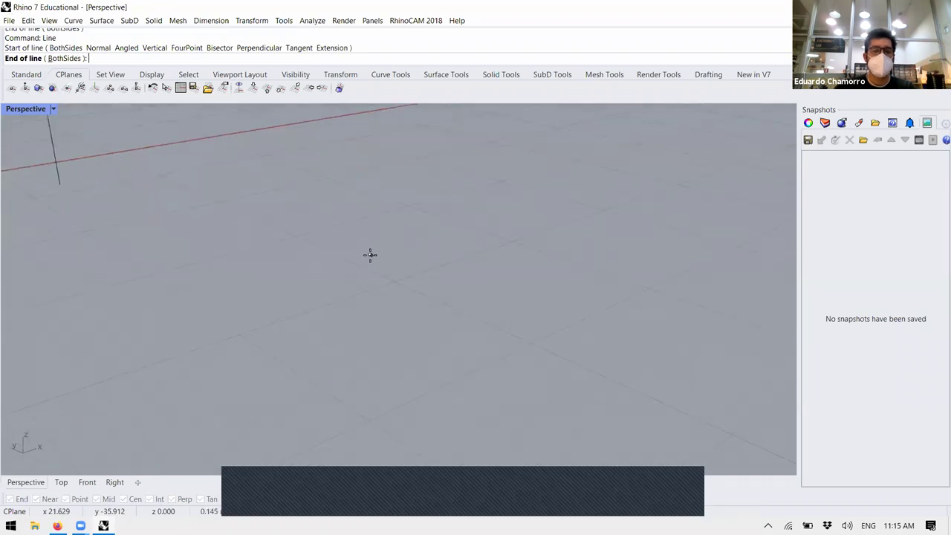
right_drag(374, 340, 348, 232)
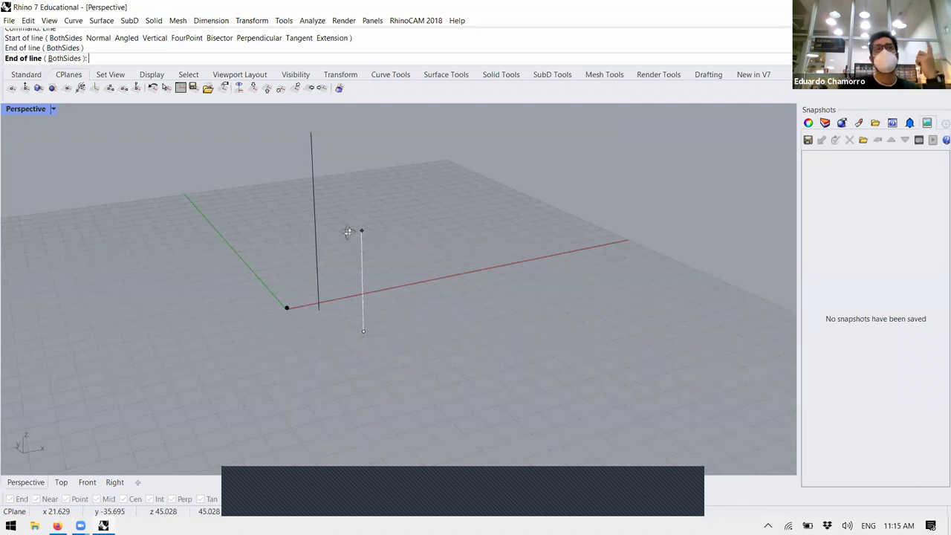
click(360, 201)
- Start a new line on the ground plane beside the two vertical lines and turn Ortho off
right_drag(377, 285, 574, 449)
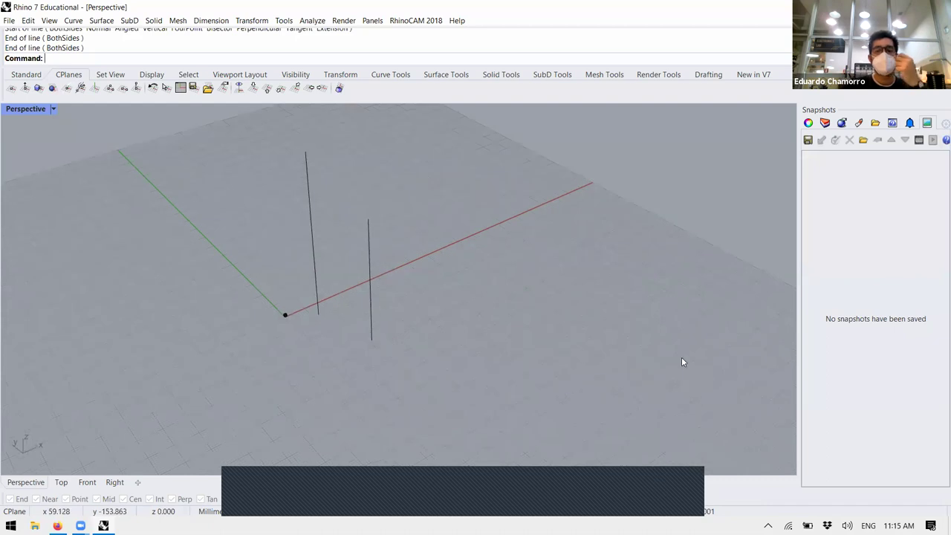
right_drag(380, 380, 401, 513)
click(400, 512)
right_drag(425, 324, 426, 253)
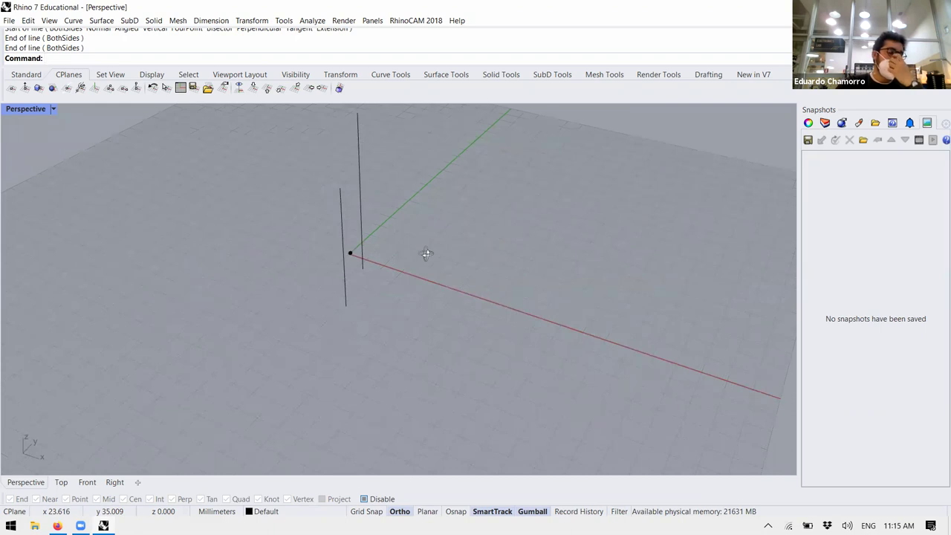
right_drag(425, 253, 433, 376)
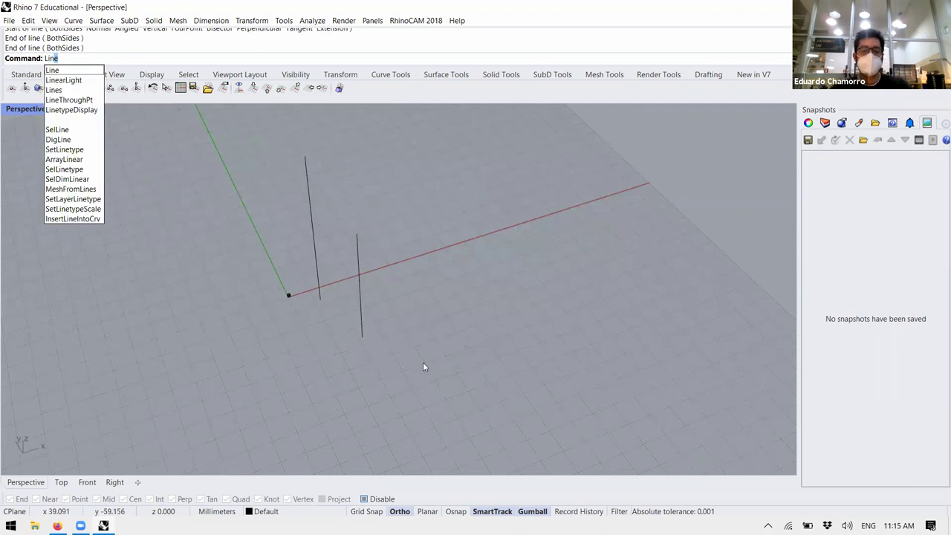
key(Return)
click(433, 350)
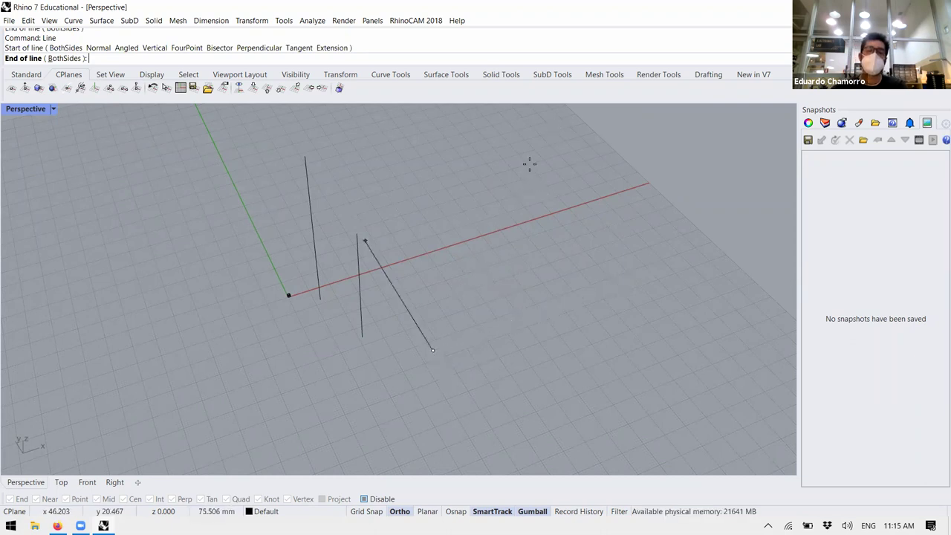
right_drag(510, 225, 465, 371)
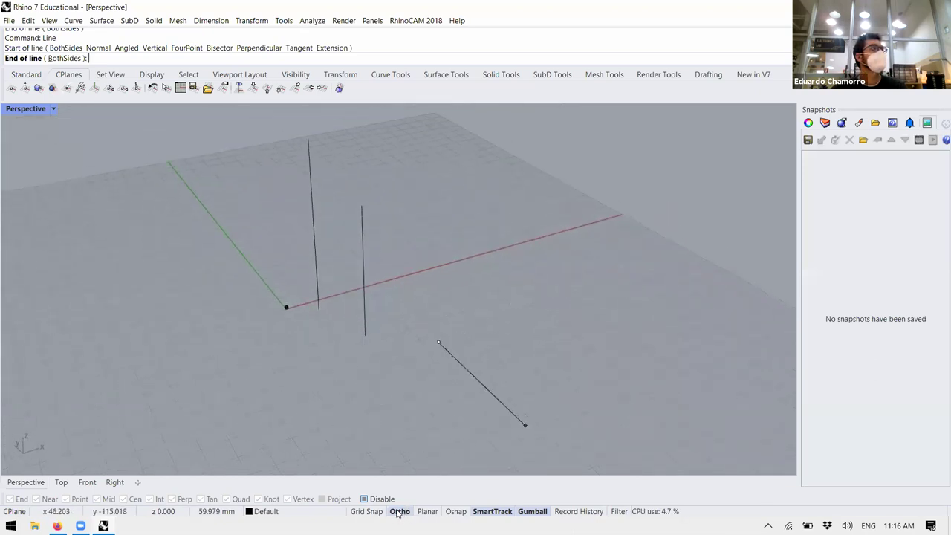
click(401, 512)
- Turn on object snaps during the Line command and test snapping to the first vertical line's lower end
right_drag(391, 418, 394, 198)
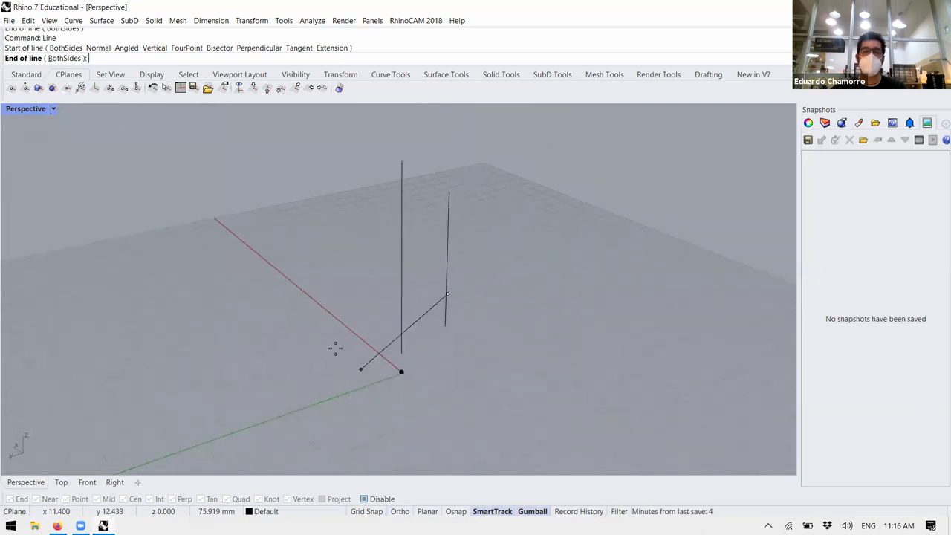
right_drag(550, 218, 517, 248)
scroll(516, 248, down, 3)
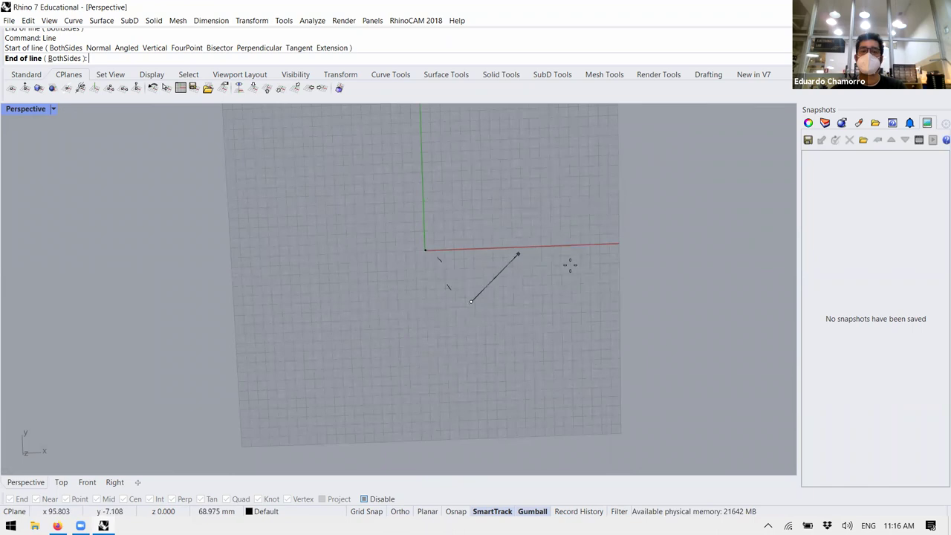
scroll(436, 260, up, 3)
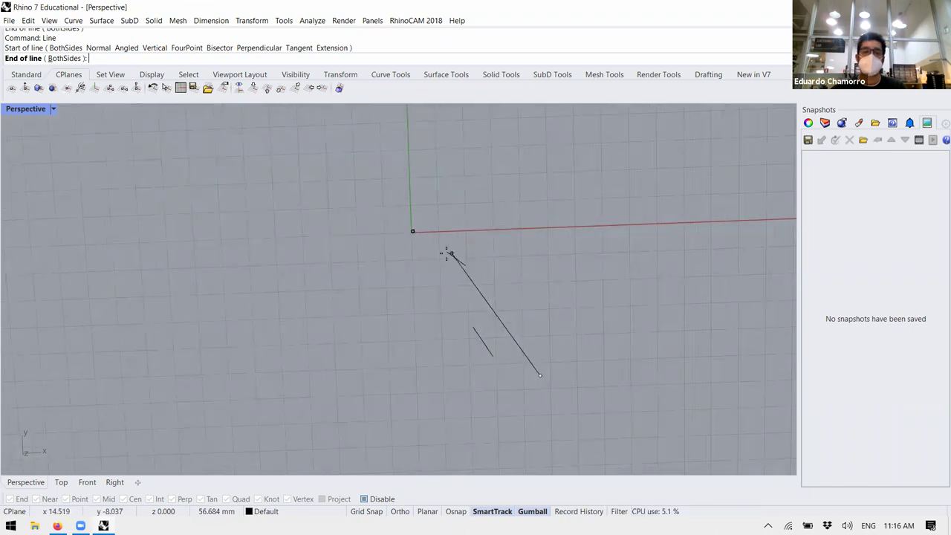
right_drag(456, 270, 346, 241)
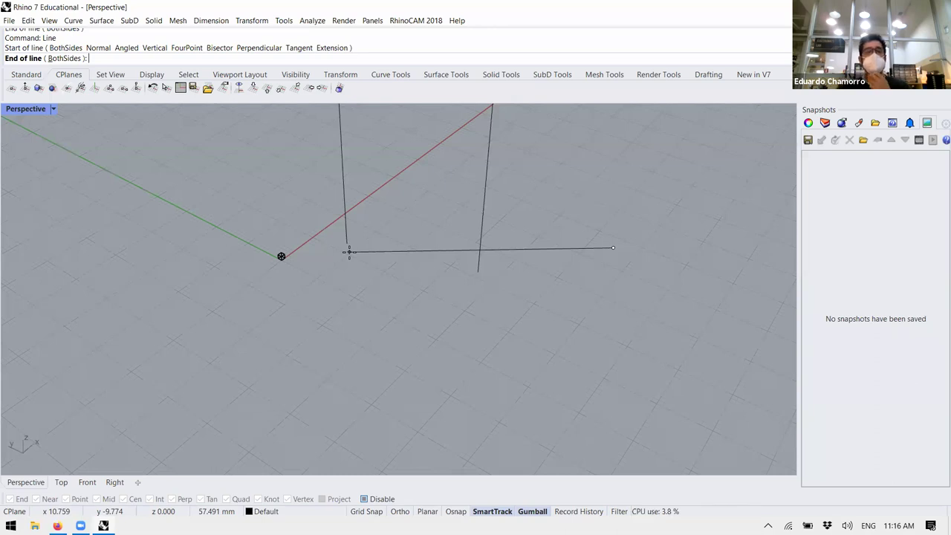
scroll(349, 251, up, 3)
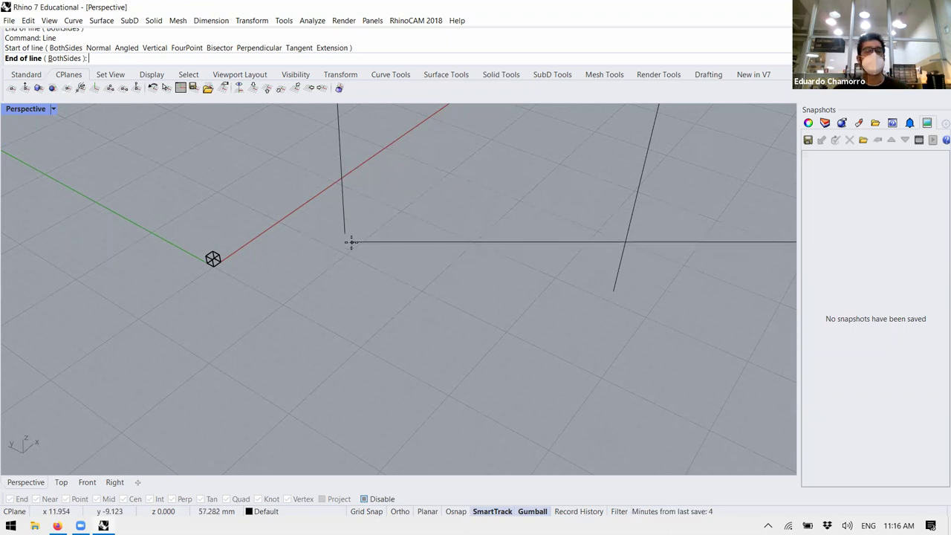
click(455, 512)
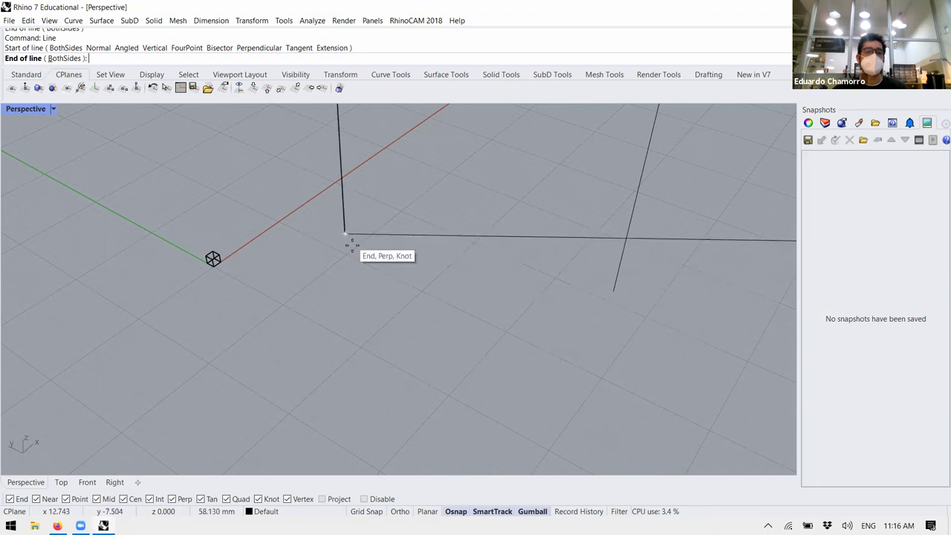
scroll(349, 239, up, 5)
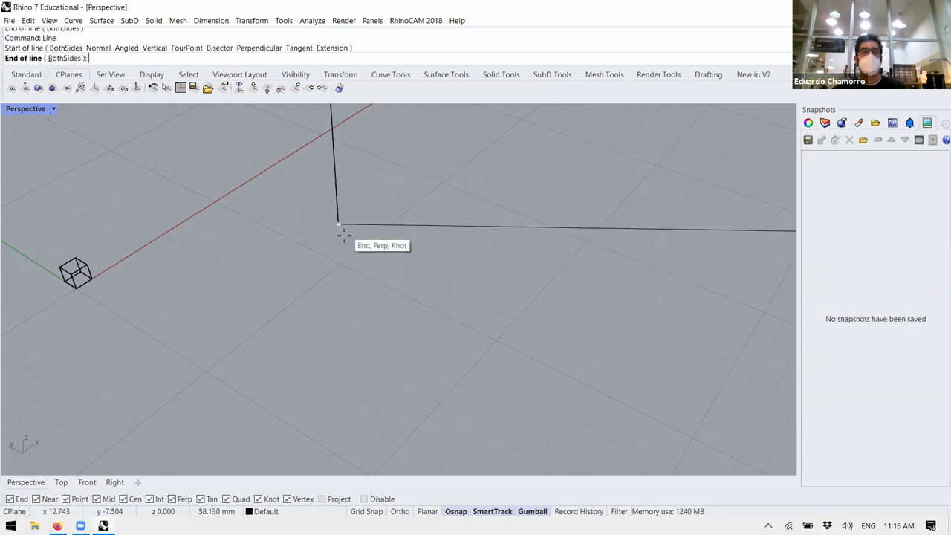
right_drag(339, 240, 333, 222)
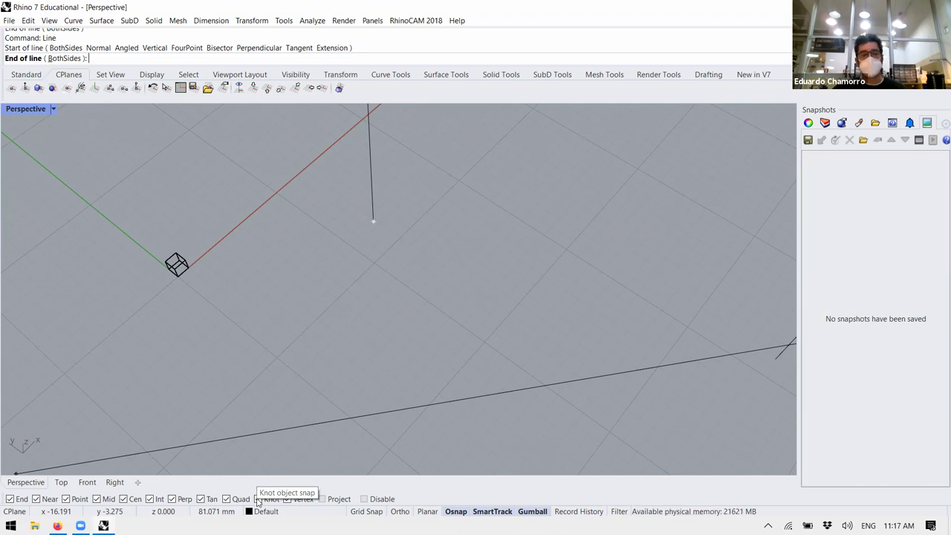
right_drag(397, 214, 335, 230)
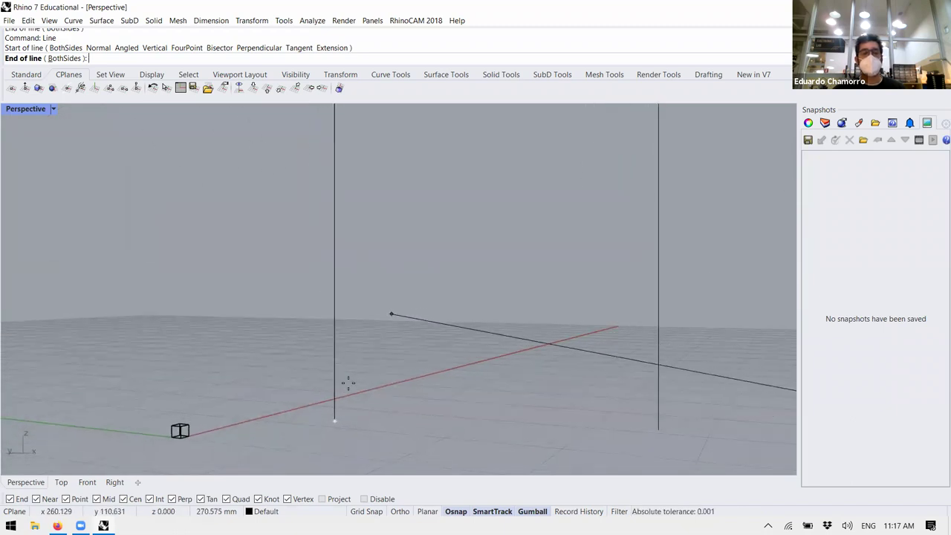
- Turn off the Near object snap, test the line's end along the first vertical line, and turn Near back on
click(35, 500)
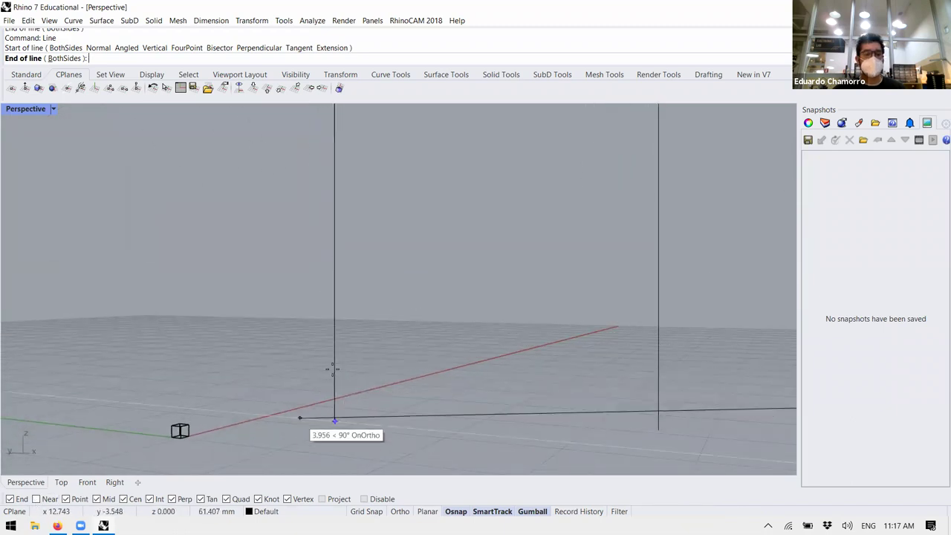
scroll(339, 304, up, 2)
scroll(344, 307, up, 1)
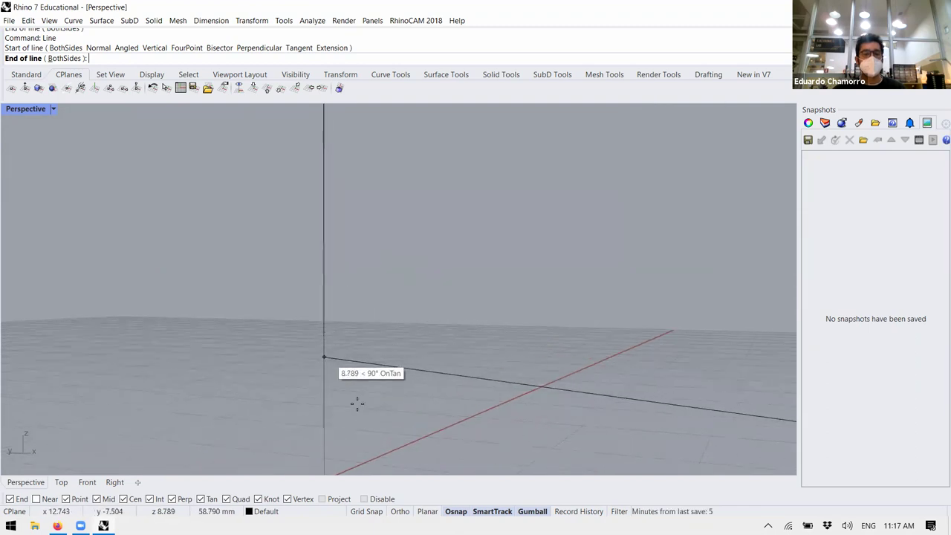
scroll(322, 291, up, 2)
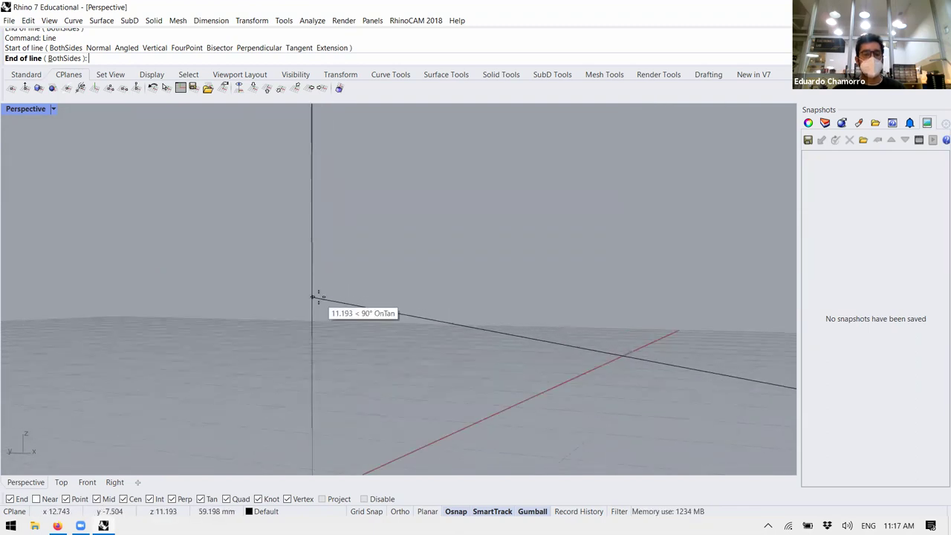
click(36, 499)
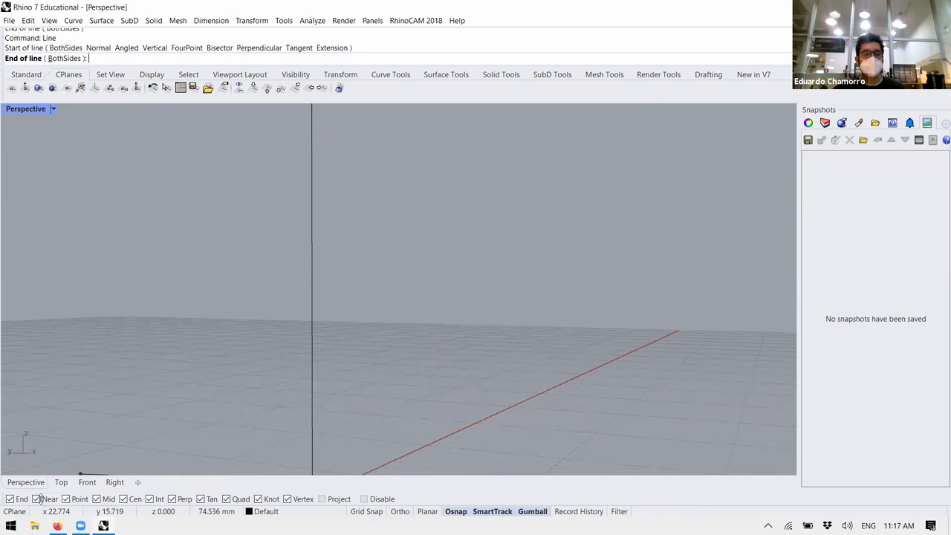
- Snap the line's end onto the second vertical line at a height of about 7.8 mm, making it about 32 mm long
right_drag(312, 305, 255, 340)
right_drag(186, 446, 307, 333)
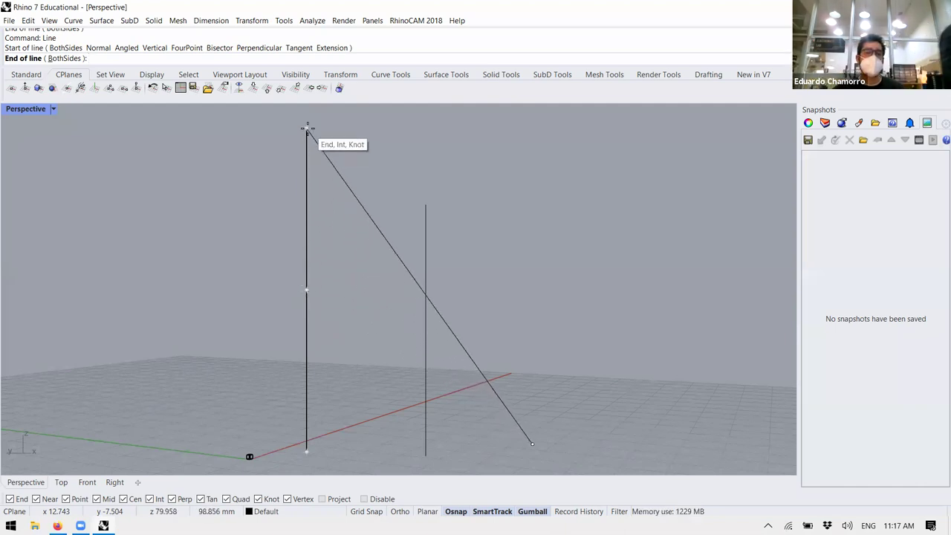
right_drag(306, 128, 382, 204)
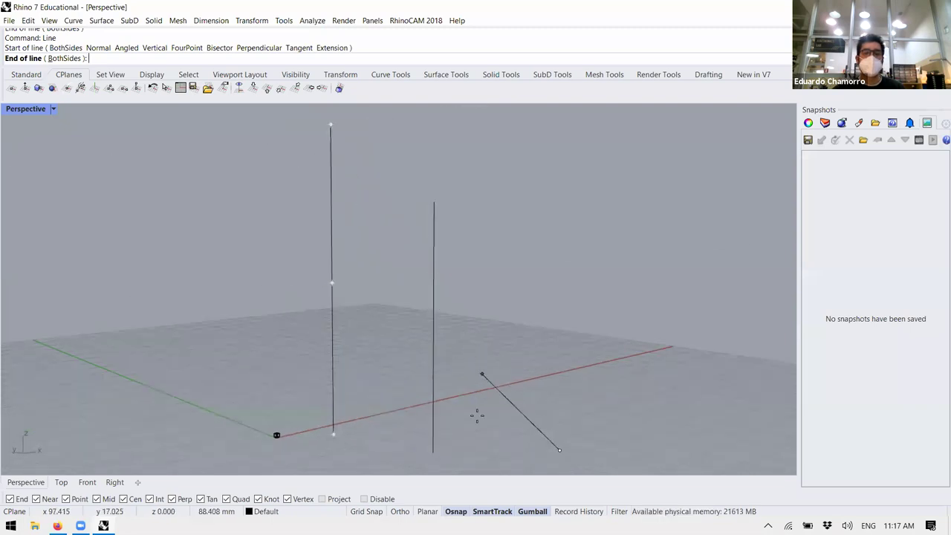
scroll(439, 446, up, 3)
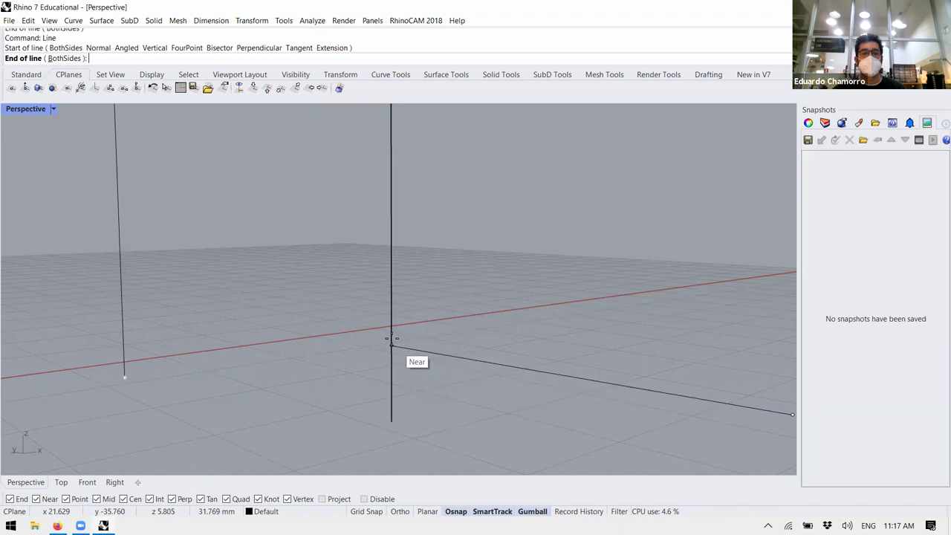
right_drag(391, 338, 326, 326)
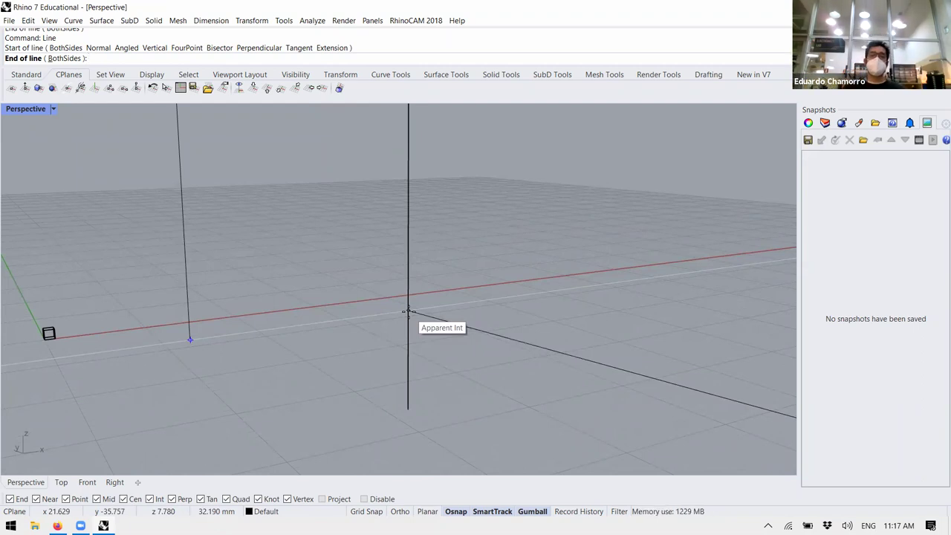
key(Escape)
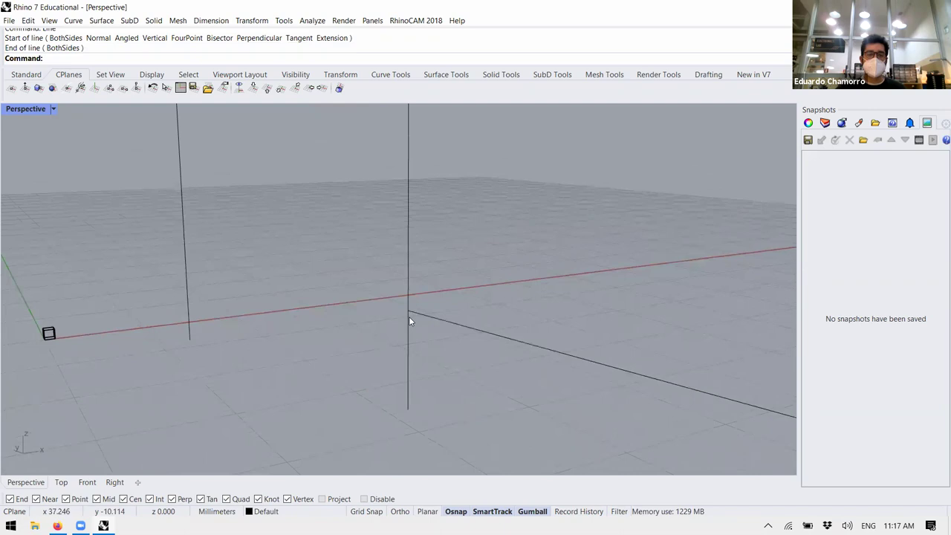
- Draw a connecting line from the raised end of that line on the second vertical line to the first vertical line
right_drag(261, 350, 571, 346)
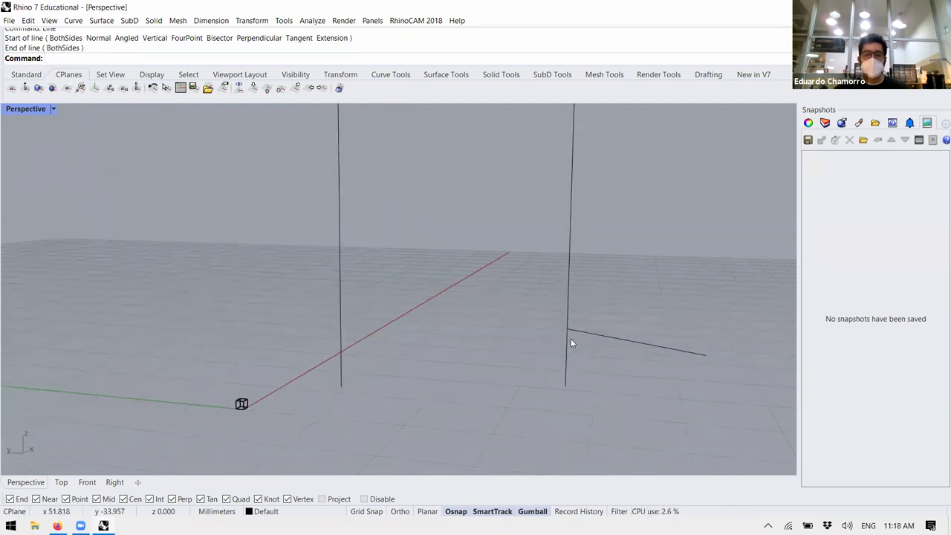
right_click(568, 332)
click(568, 329)
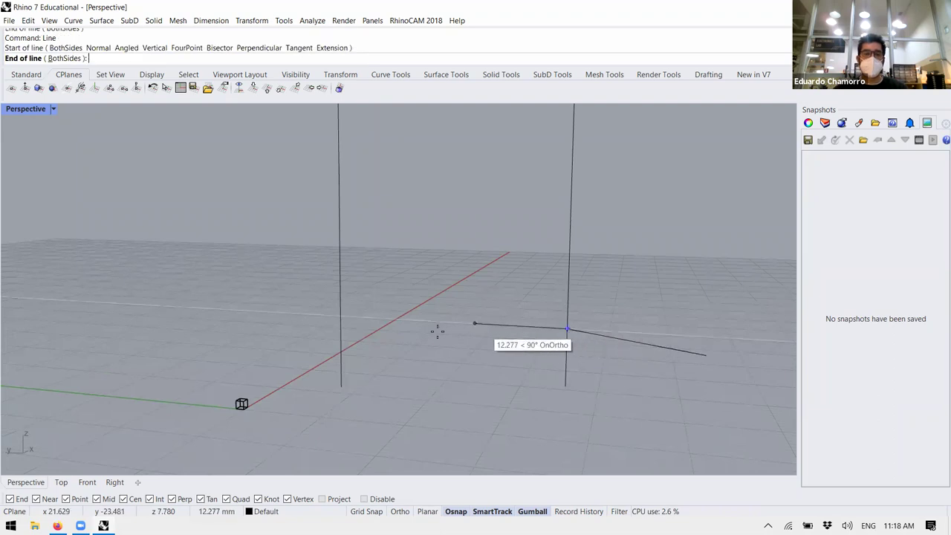
click(341, 331)
right_drag(429, 325, 509, 346)
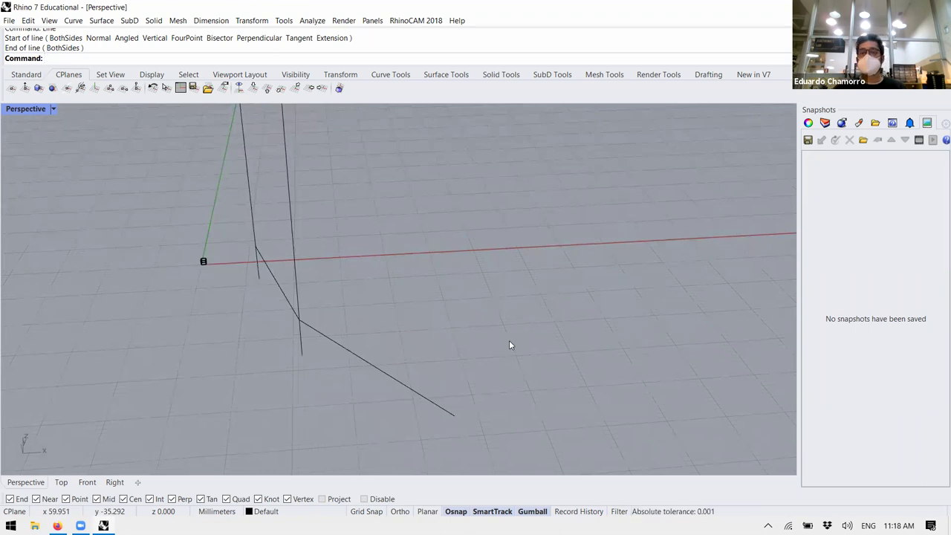
- Start another line in the Perspective viewport
right_click(462, 304)
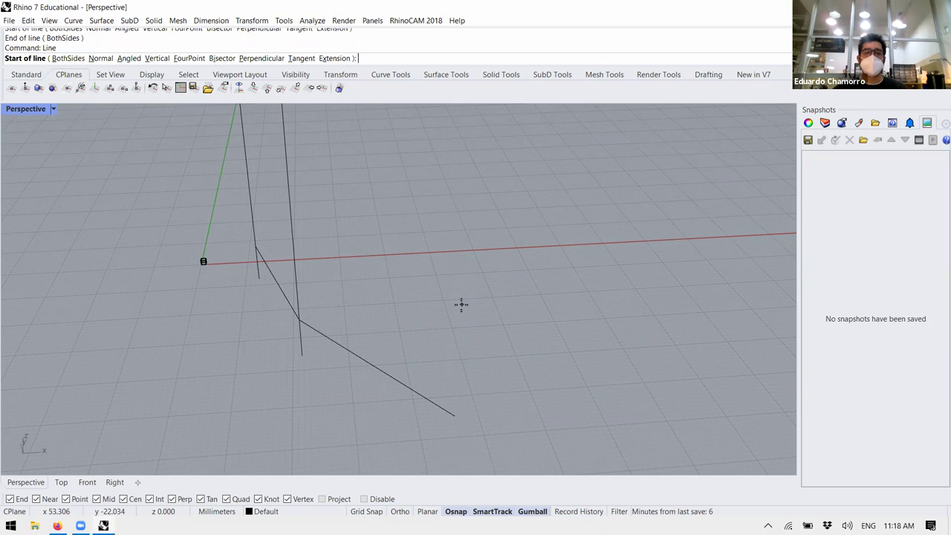
- Draw a 20 mm line on the ground plane starting from the free end of the angled line chain
click(455, 418)
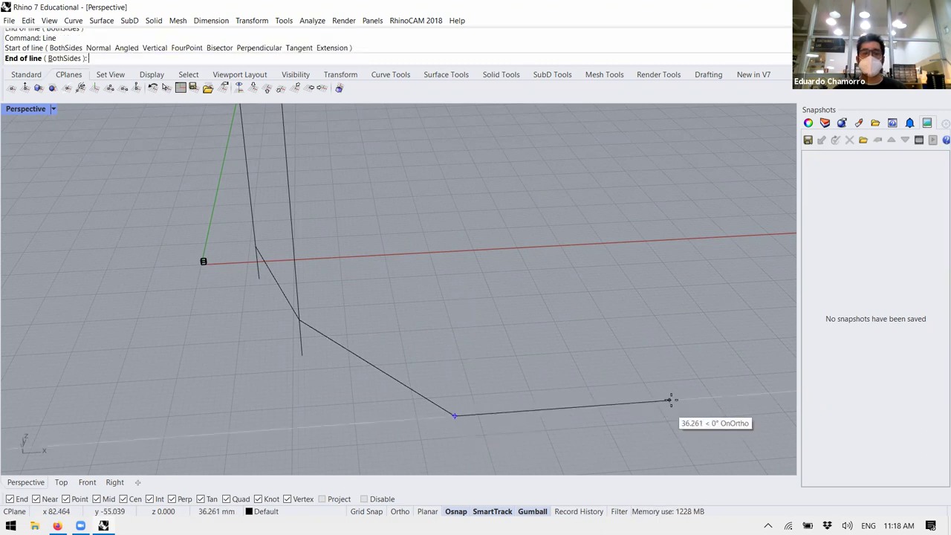
text(2)
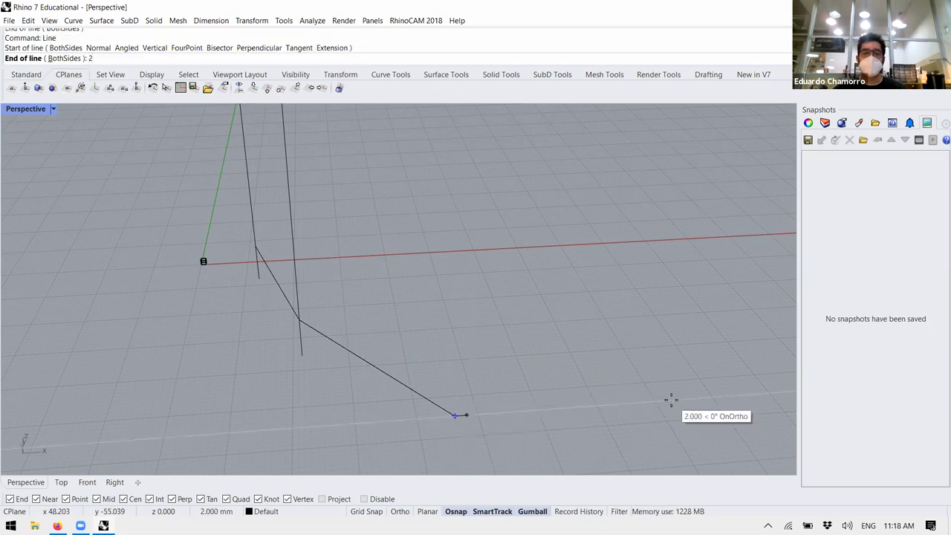
text(0)
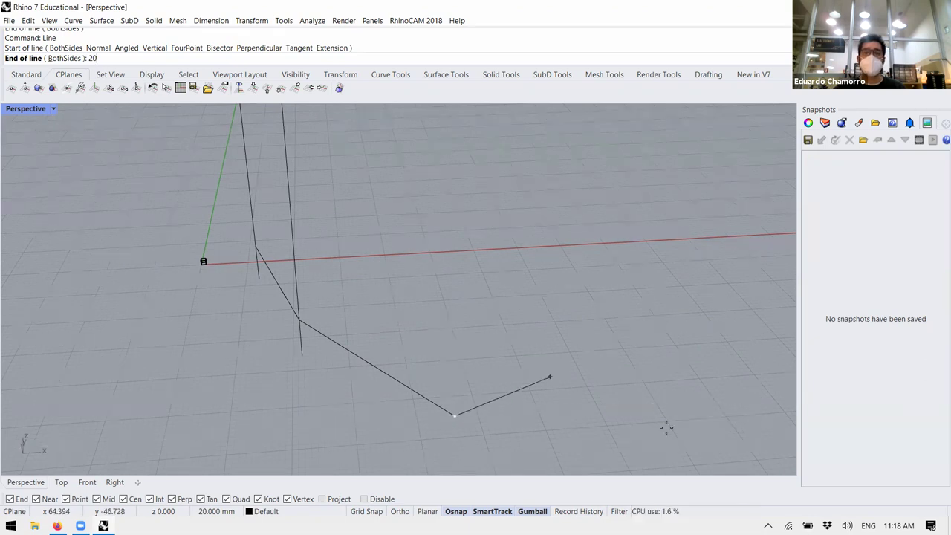
right_drag(612, 372, 414, 352)
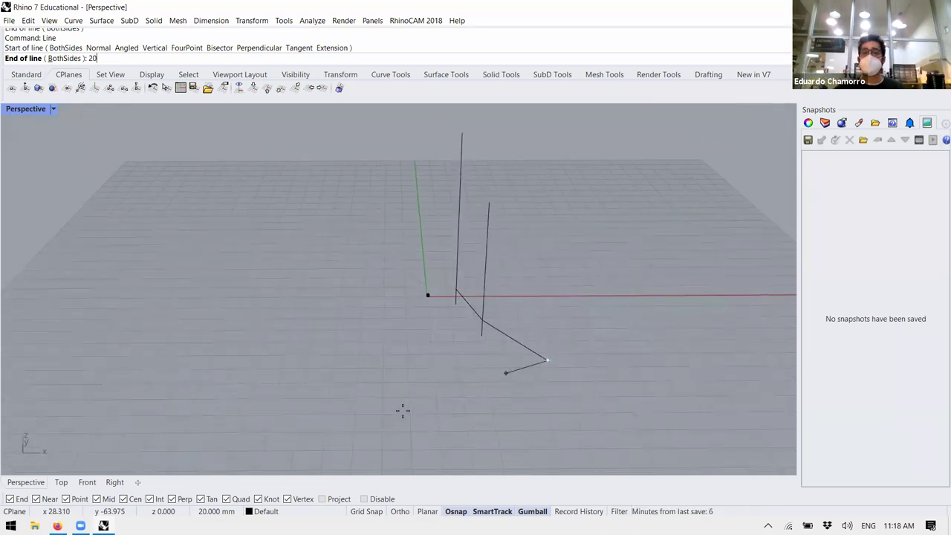
click(672, 326)
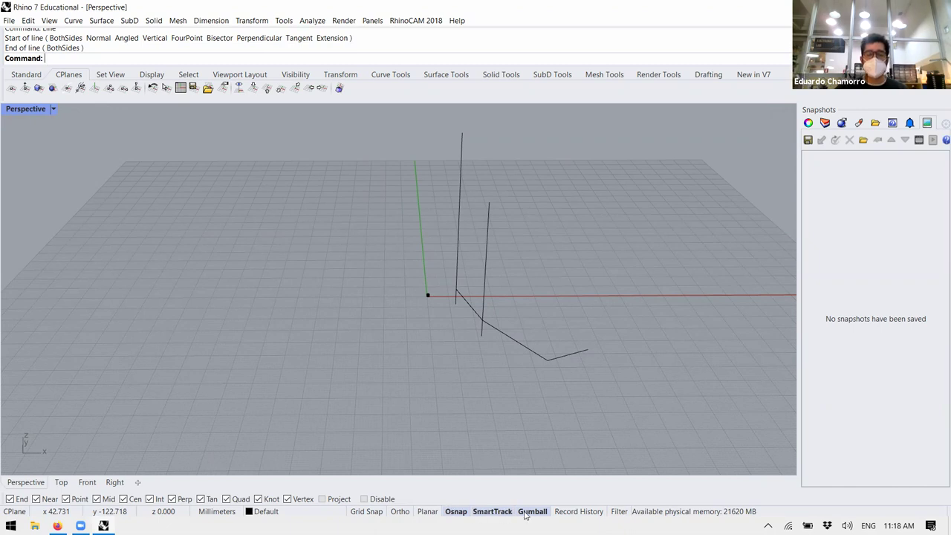
- Try moving the new 20 mm line freehand along the X axis with the gumball and undo the move
right_drag(479, 328, 498, 300)
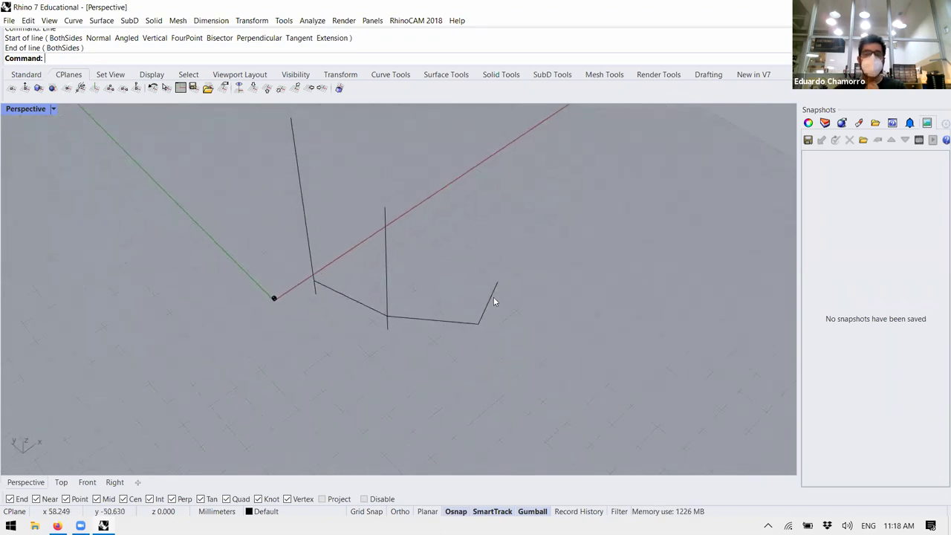
click(494, 300)
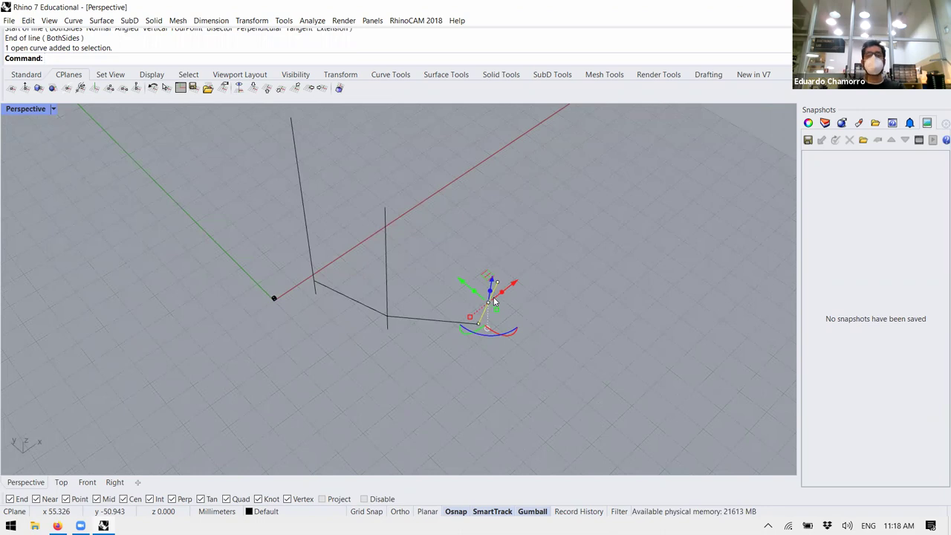
right_drag(510, 335, 496, 337)
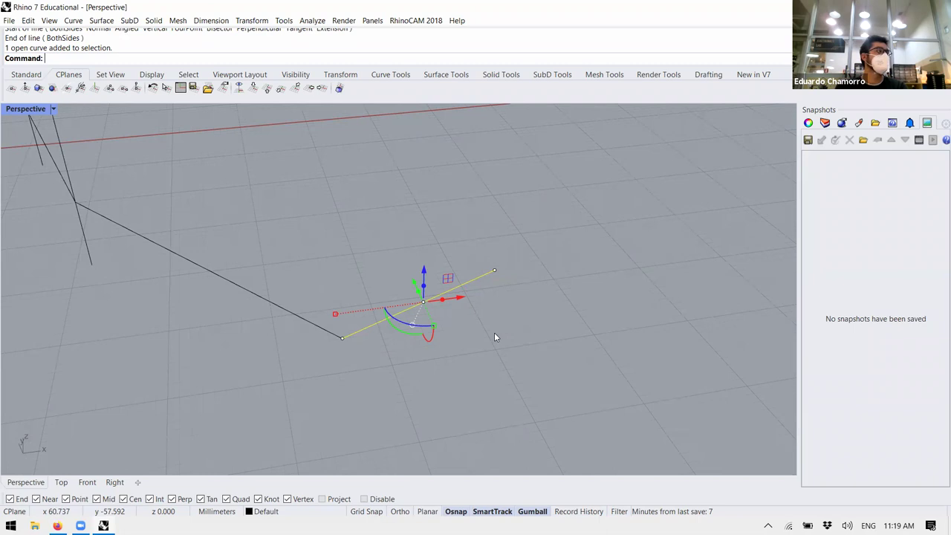
click(461, 304)
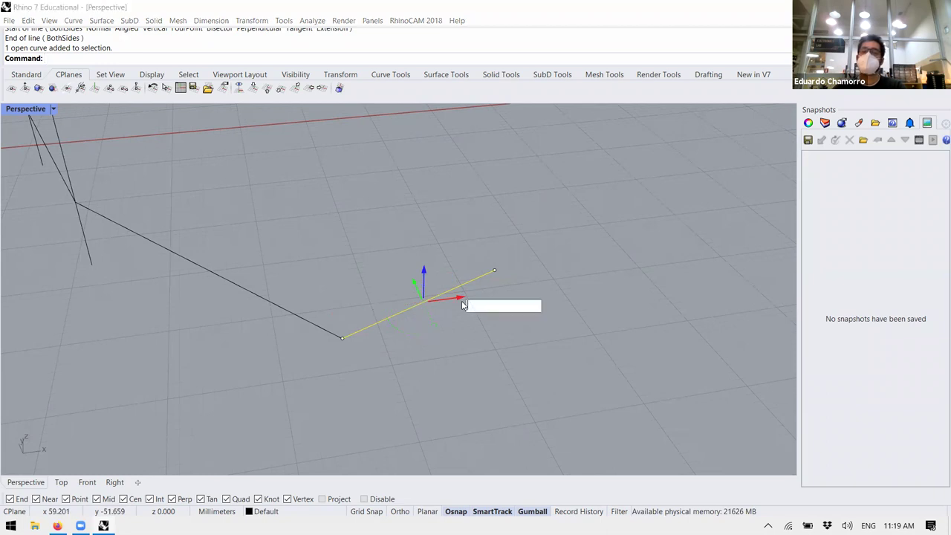
click(527, 391)
click(455, 287)
drag(459, 299, 715, 260)
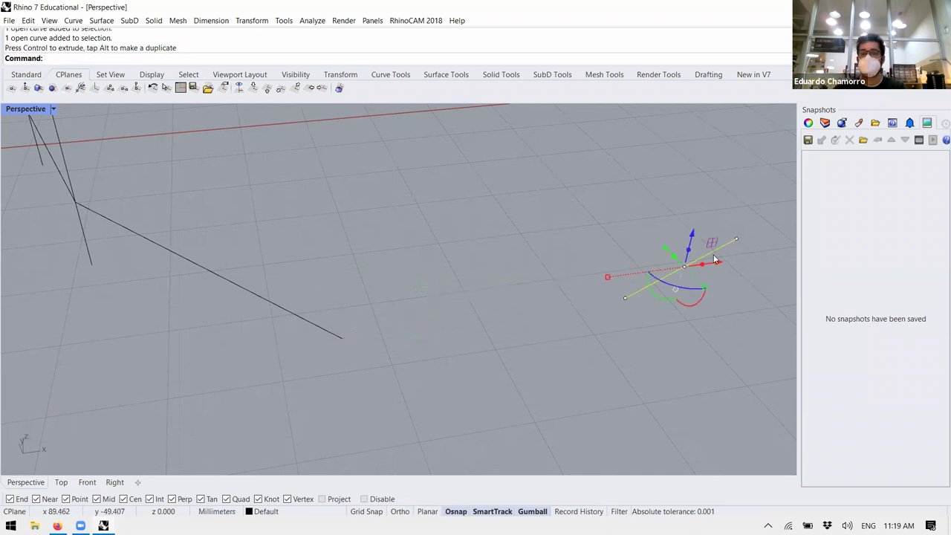
key(ctrl+z)
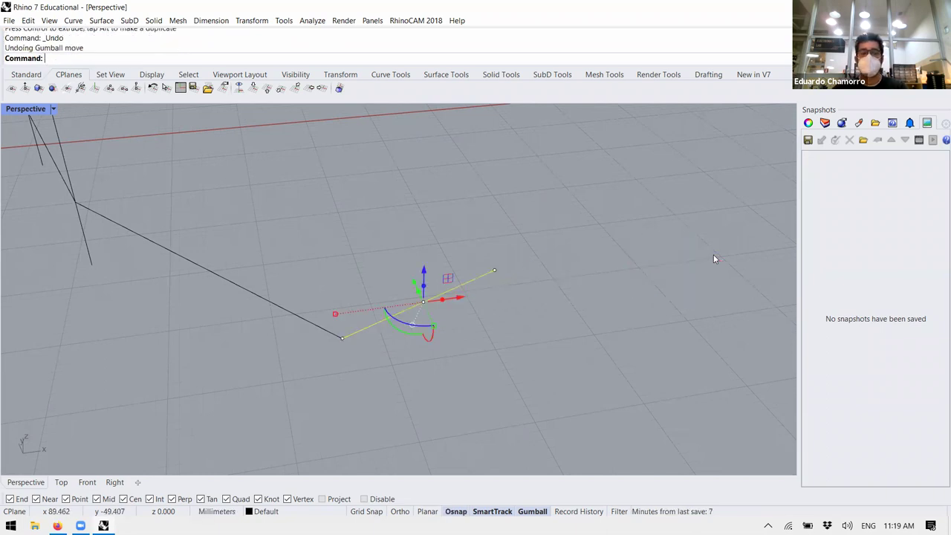
- Move the selected line exactly 10 mm along the X axis with the gumball
click(467, 300)
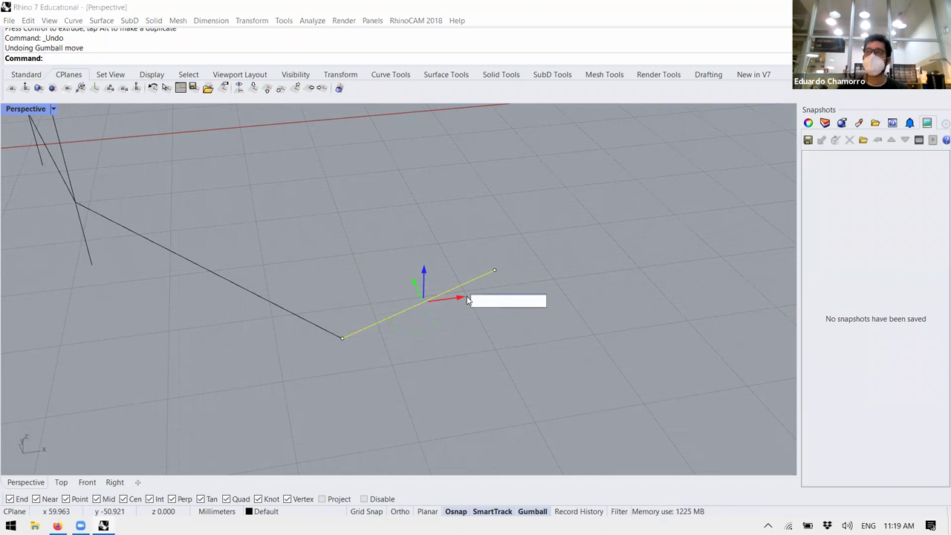
text(10)
key(Return)
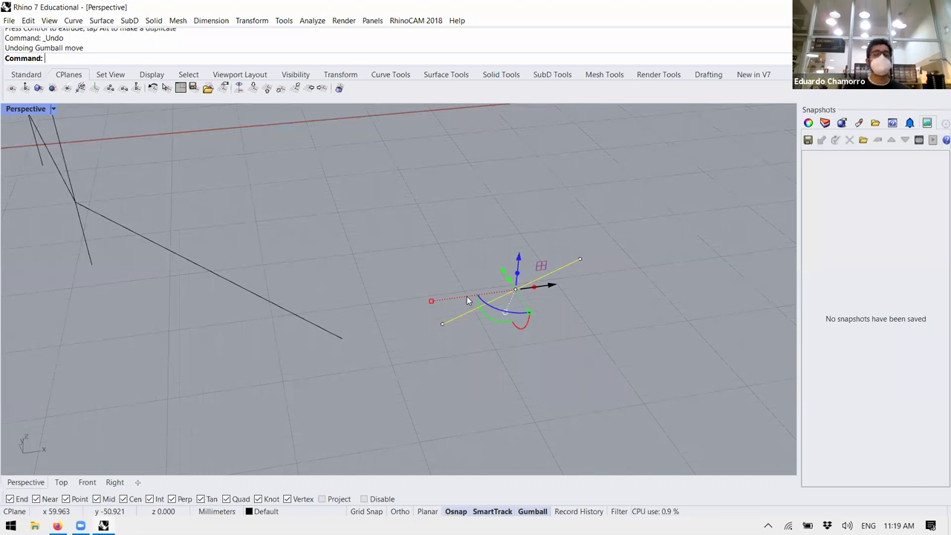
- Try rotating the line about its vertical axis with a numeric gumball angle and undo the rotation
right_drag(570, 406, 468, 350)
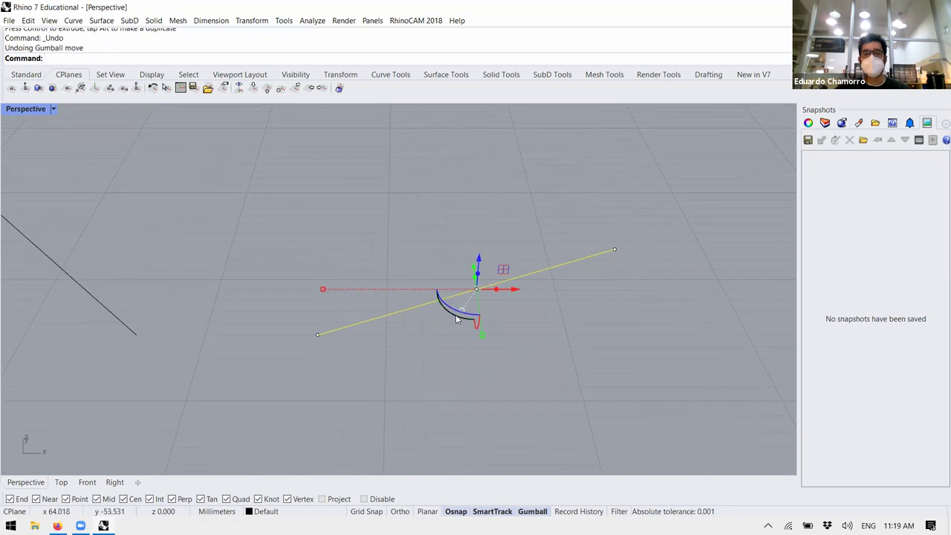
click(456, 308)
click(456, 299)
right_drag(485, 360, 465, 449)
click(456, 455)
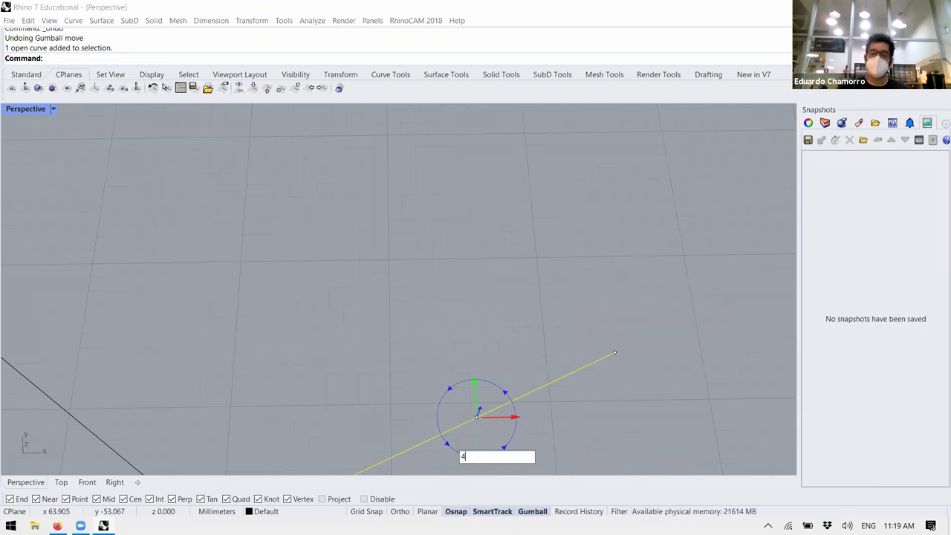
key(Return)
right_drag(605, 219, 547, 264)
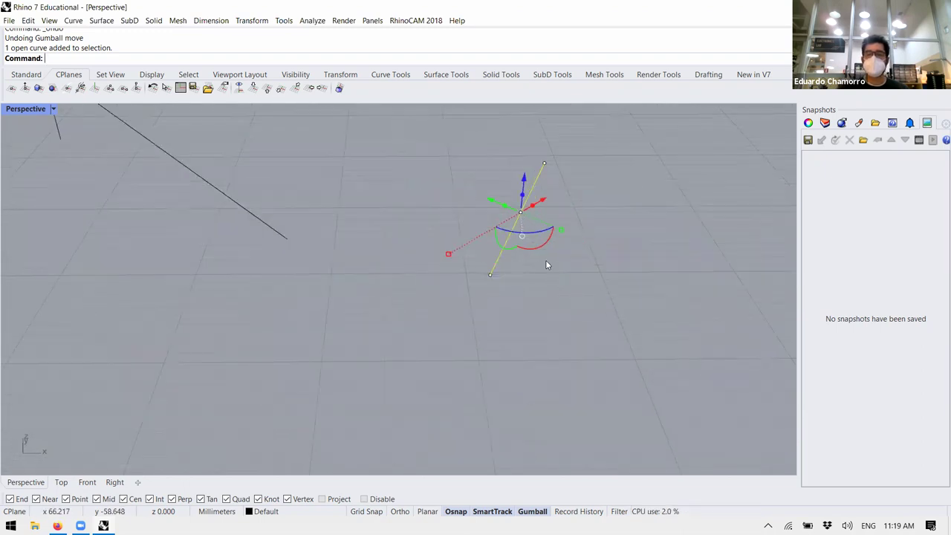
right_drag(528, 380, 541, 408)
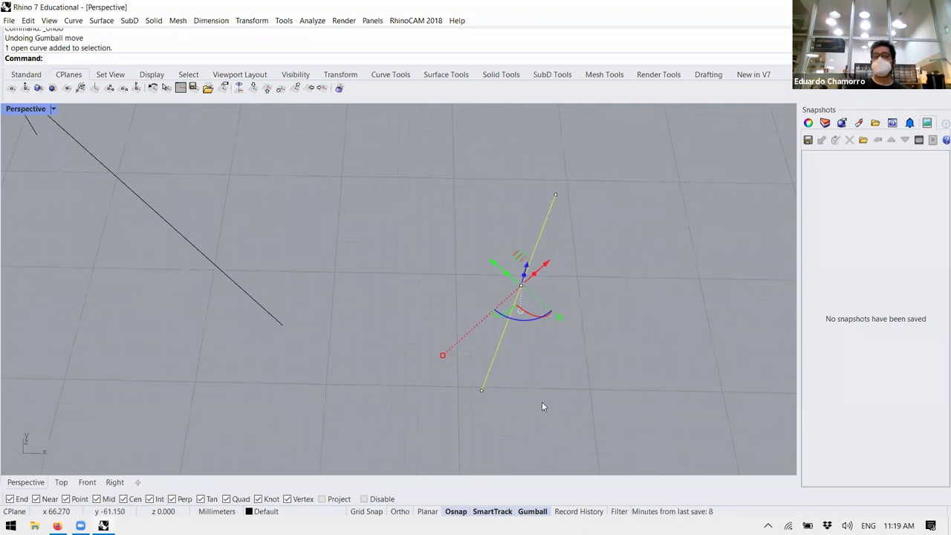
key(ctrl+z)
- Rotate the line 90 degrees about its vertical axis with the gumball and deselect it
right_drag(539, 385, 469, 345)
right_drag(490, 469, 504, 365)
scroll(487, 377, up, 1)
click(457, 392)
text(90)
key(Return)
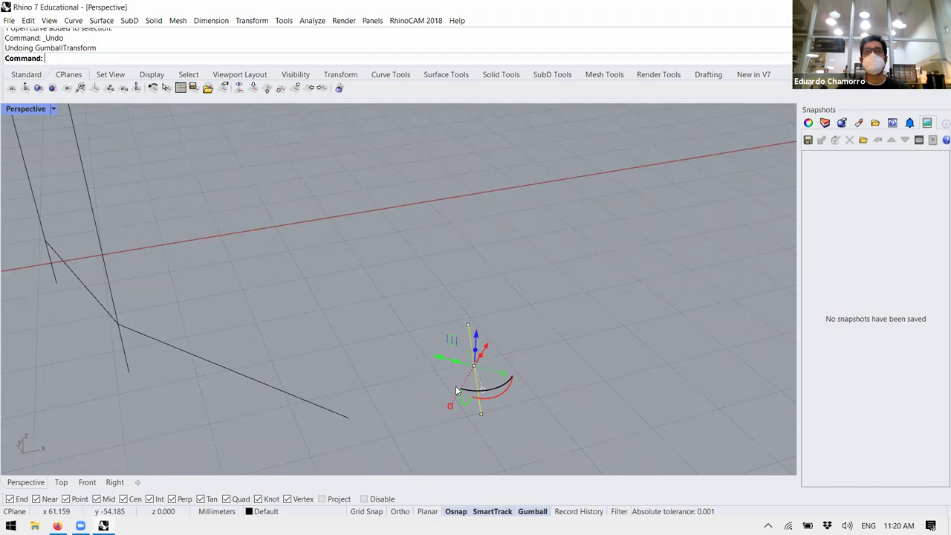
right_drag(518, 361, 471, 304)
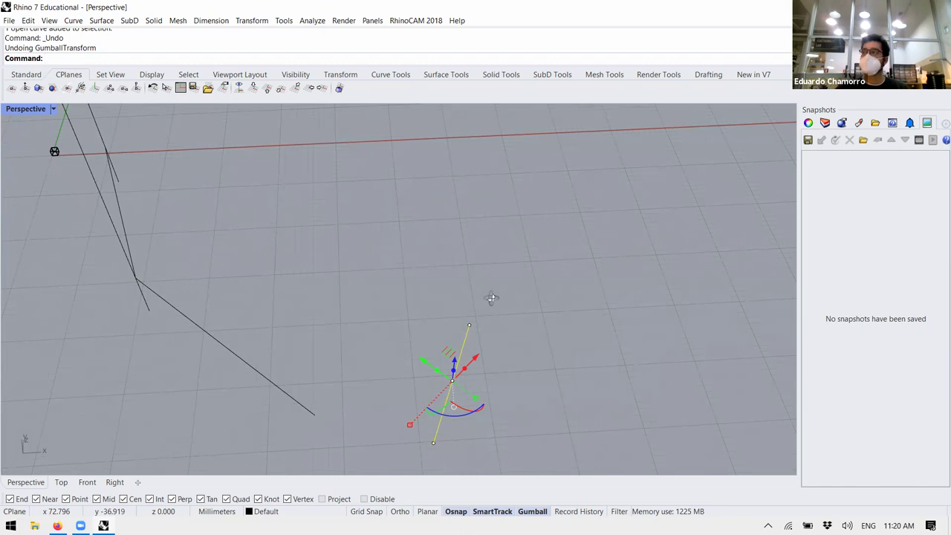
scroll(483, 257, down, 3)
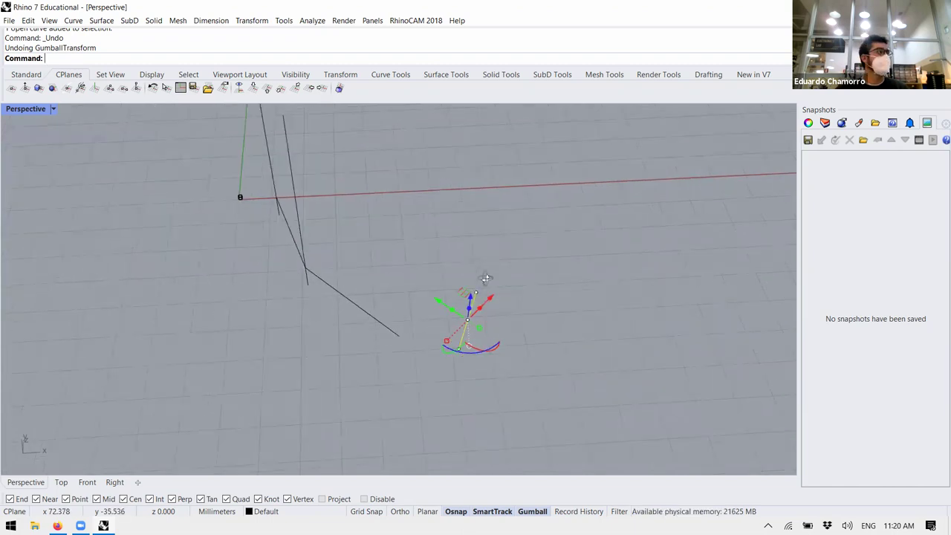
key(Escape)
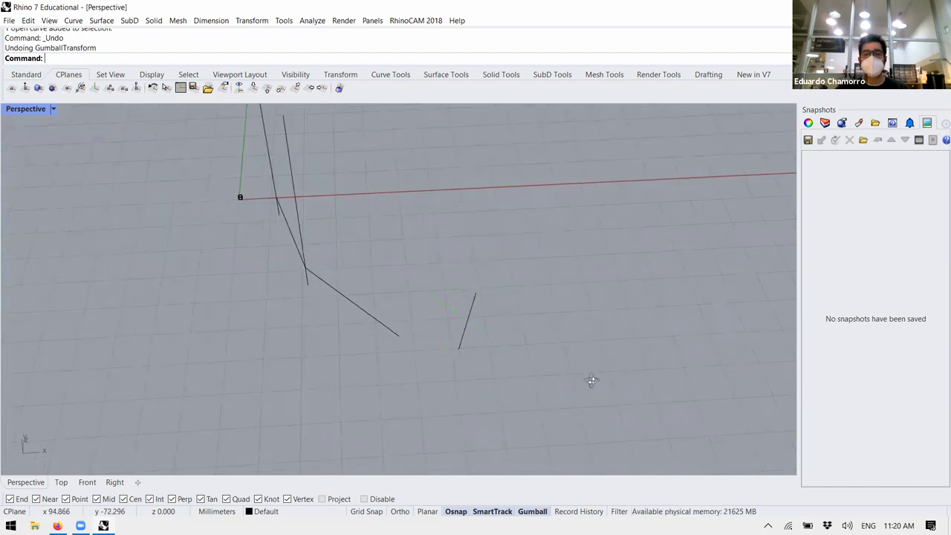
- Rotate the line freehand about its vertical axis, shift it slightly along the gumball's X direction and reselect it
click(467, 325)
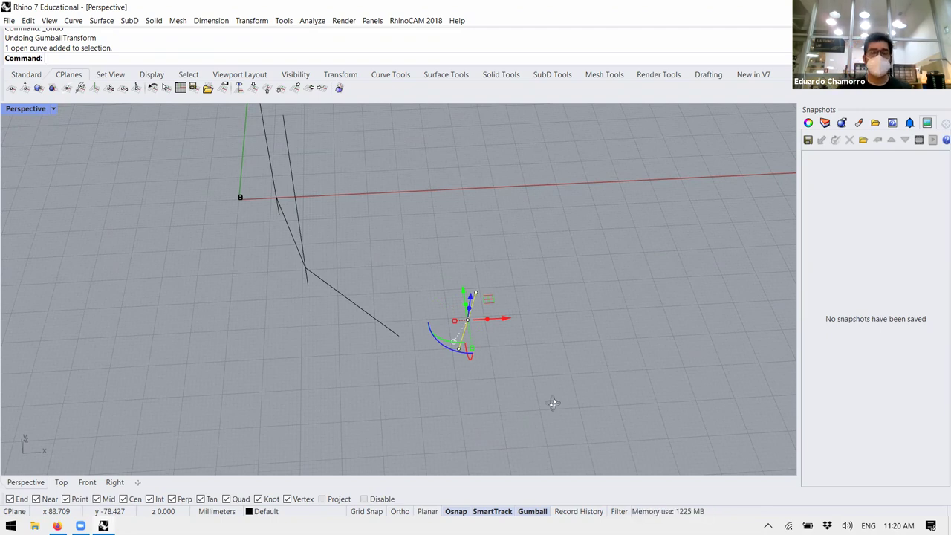
click(529, 346)
click(468, 321)
right_drag(469, 321, 438, 339)
drag(438, 339, 456, 410)
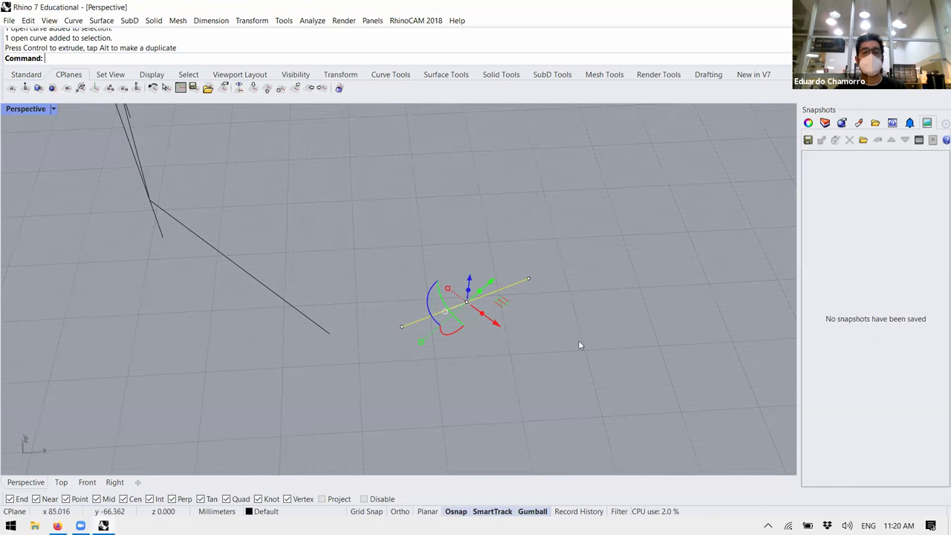
drag(504, 327, 477, 316)
click(520, 386)
click(453, 291)
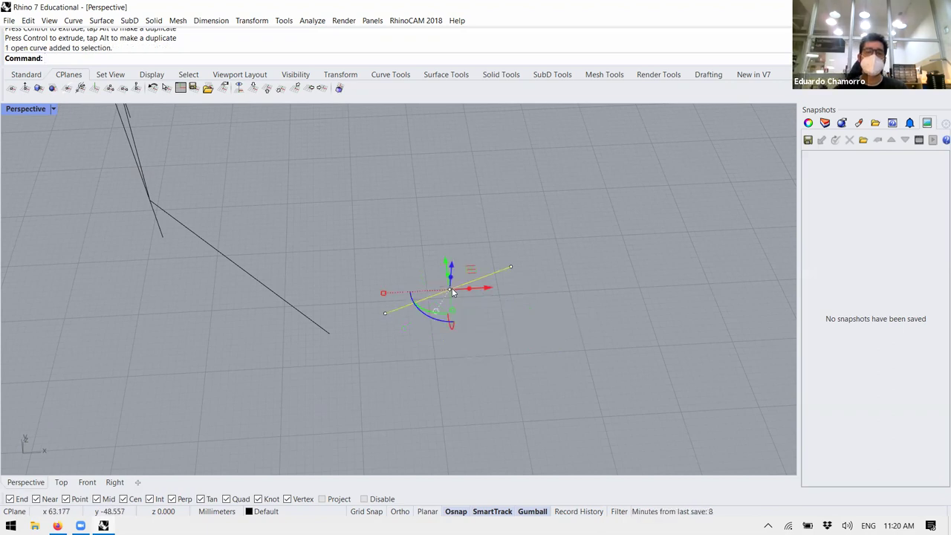
- Stretch the line freehand with the gumball's one-directional scaling and deselect it
right_drag(487, 369, 313, 266)
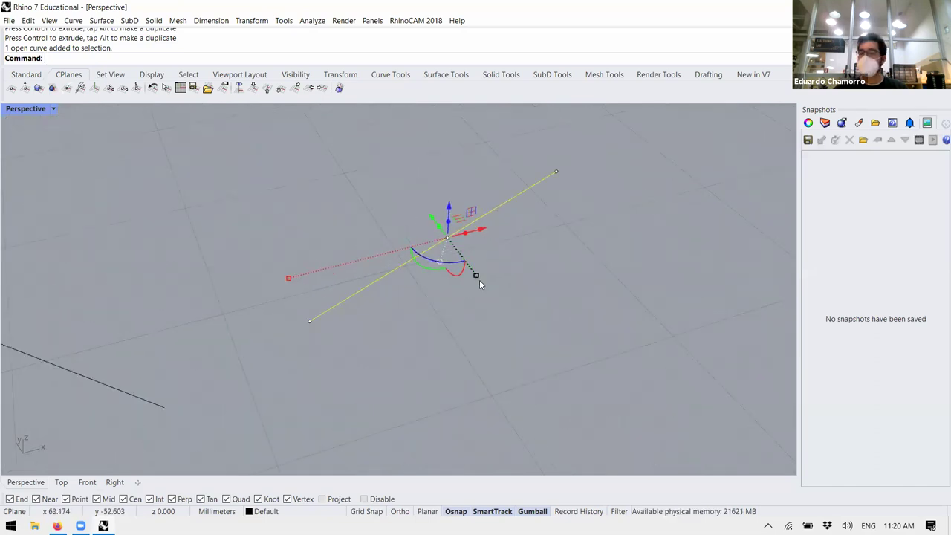
right_drag(479, 280, 406, 263)
drag(372, 265, 151, 334)
drag(440, 269, 520, 282)
right_drag(520, 282, 637, 278)
click(637, 278)
right_drag(587, 224, 589, 237)
click(589, 237)
right_drag(527, 281, 501, 299)
drag(501, 299, 536, 383)
key(Escape)
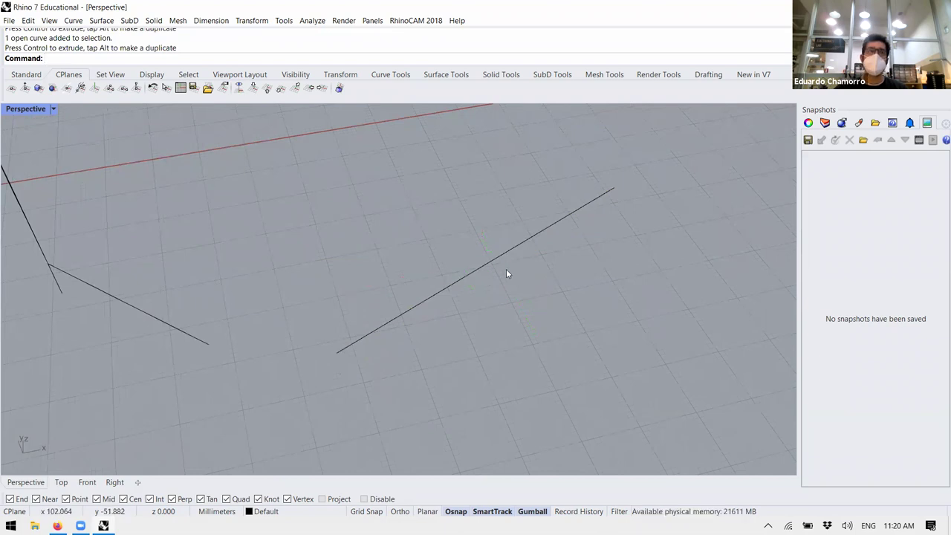
right_drag(507, 270, 451, 131)
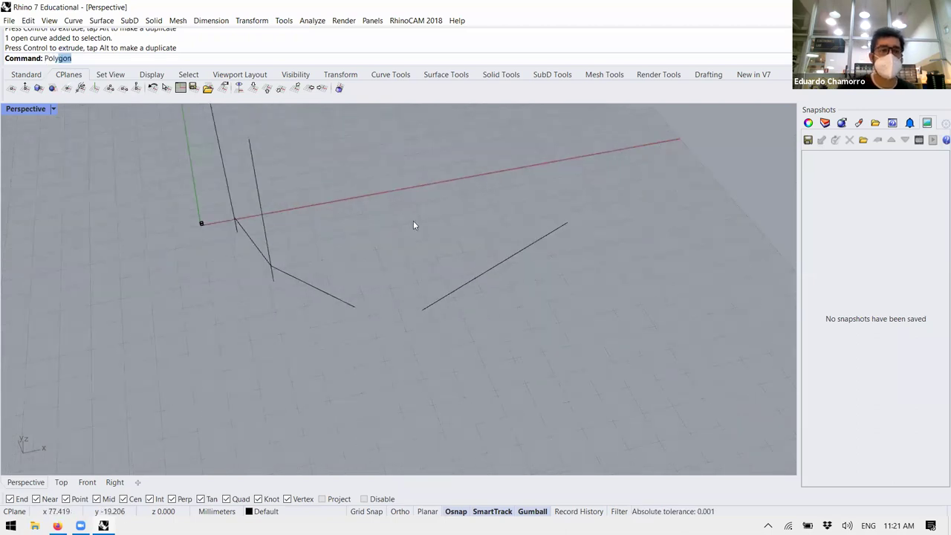
key(Return)
click(347, 215)
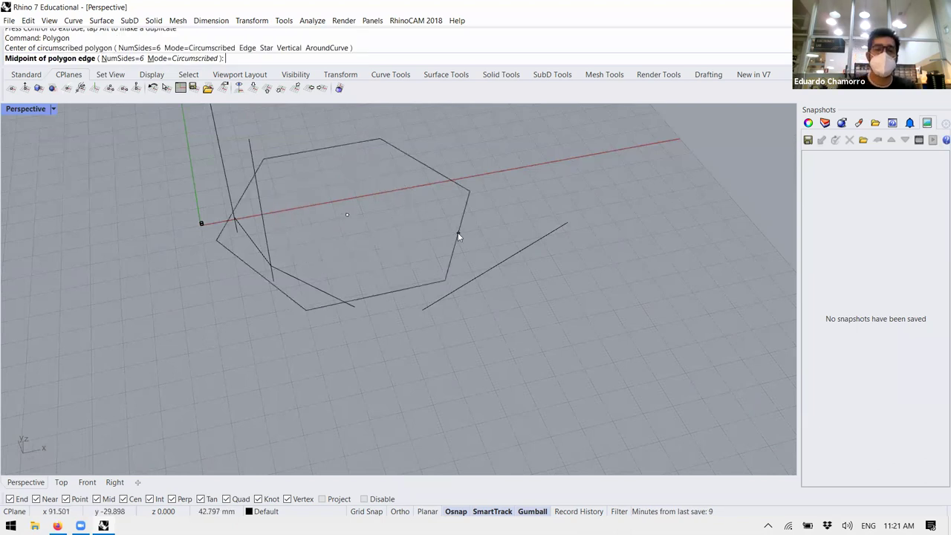
key(Escape)
- Draw a closed, irregular seven-sided polyline on the ground plane between the line chain and the separate line
text(Polyl)
key(Return)
click(382, 197)
click(445, 157)
click(497, 184)
click(492, 226)
click(429, 279)
click(355, 262)
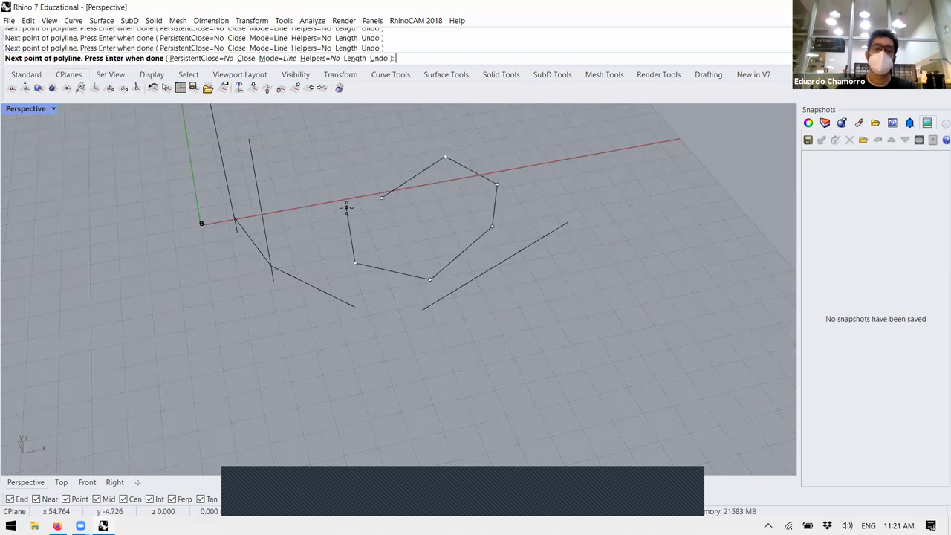
text(c)
key(Return)
- Extrude the closed seven-sided polyline upward 50 mm as a solid with ExtrudeCrv
right_drag(432, 260, 441, 279)
click(442, 279)
scroll(504, 386, up, 5)
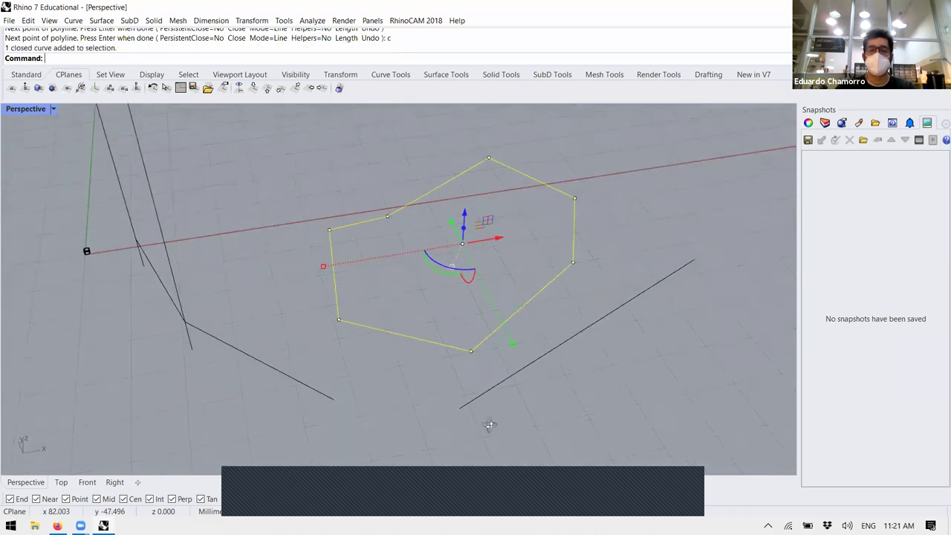
right_drag(437, 374, 479, 247)
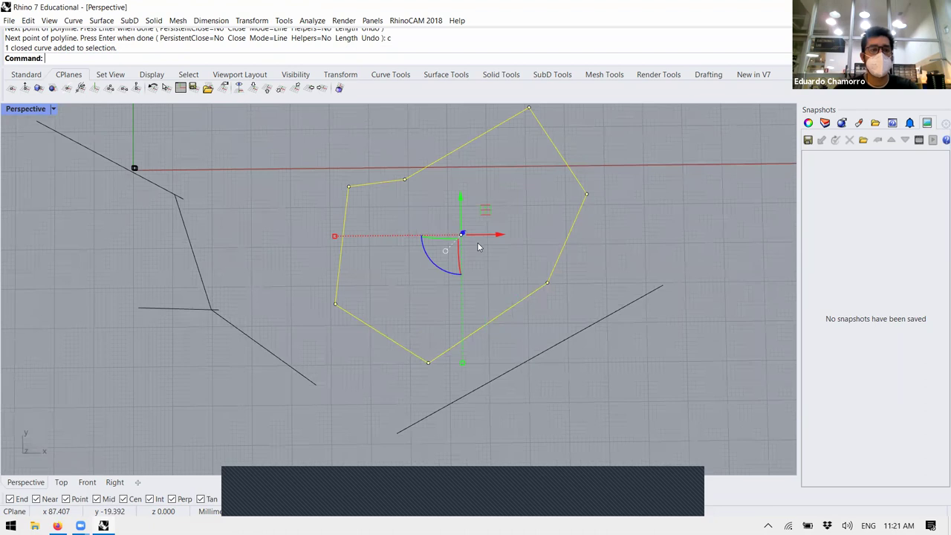
key(Up)
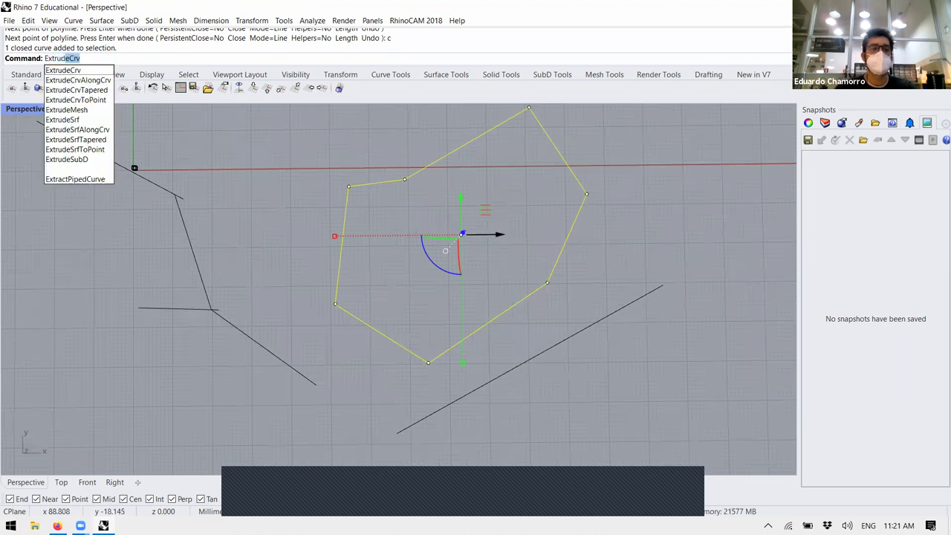
key(Return)
right_drag(503, 168, 603, 173)
key(Return)
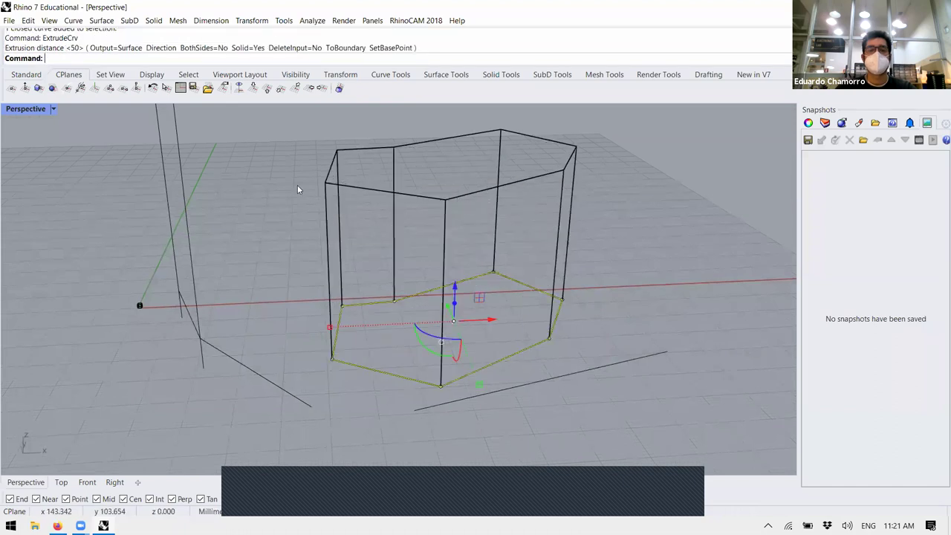
- Switch the Perspective viewport to the BestSetting display mode
click(54, 110)
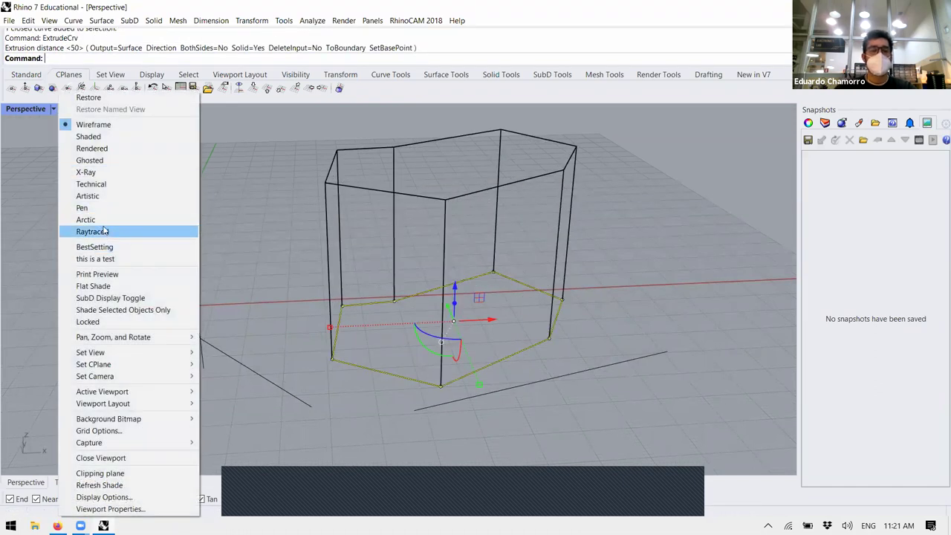
click(101, 247)
right_drag(509, 234, 521, 254)
- Move the extruded solid freehand away from its base polyline to the other side of the origin
click(521, 254)
drag(521, 255, 521, 253)
scroll(521, 253, down, 5)
drag(422, 314, 386, 320)
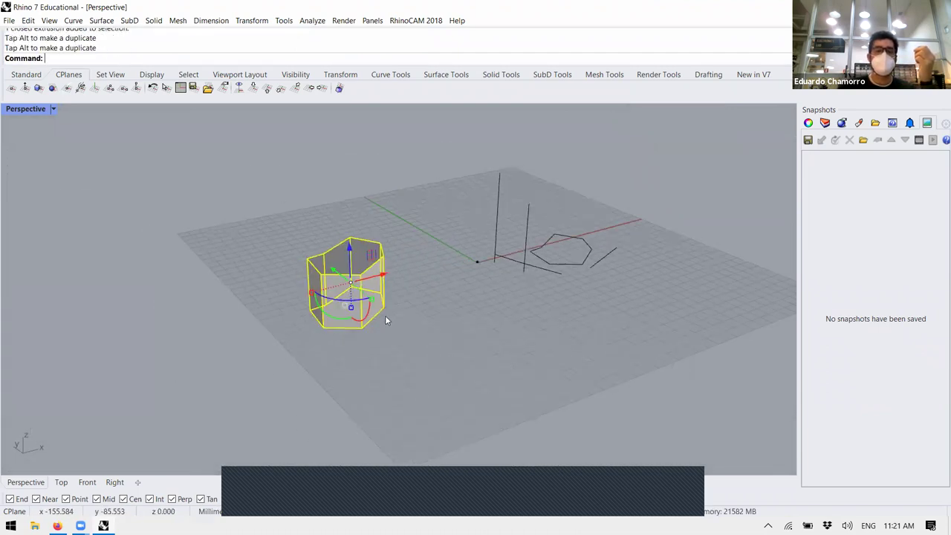
- Tilt the extruded solid freehand with the gumball's rotation arc so it leans off the ground plane
right_drag(386, 320, 382, 307)
drag(378, 320, 410, 331)
right_drag(451, 399, 450, 216)
click(459, 405)
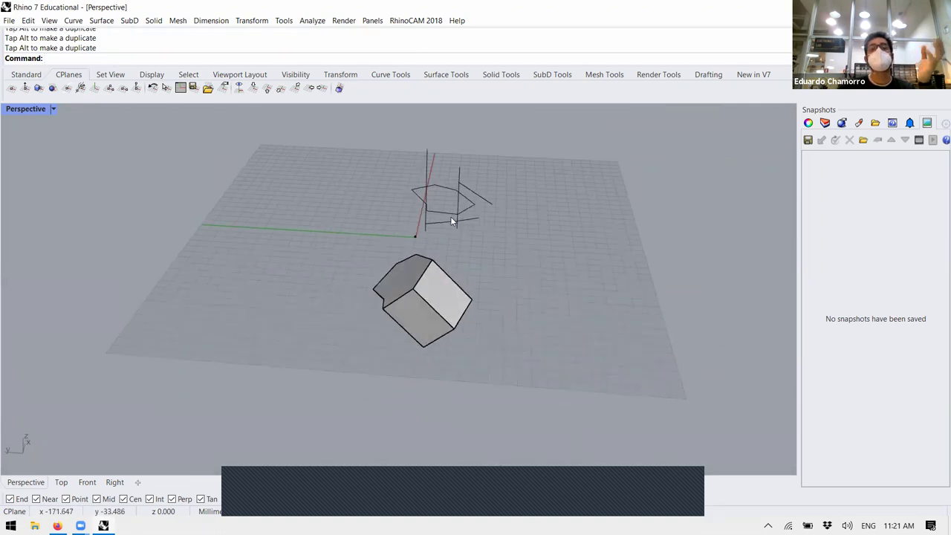
- Inspect the tilted solid from several sides and check how it selects as a whole object
scroll(465, 323, up, 5)
right_drag(466, 320, 482, 313)
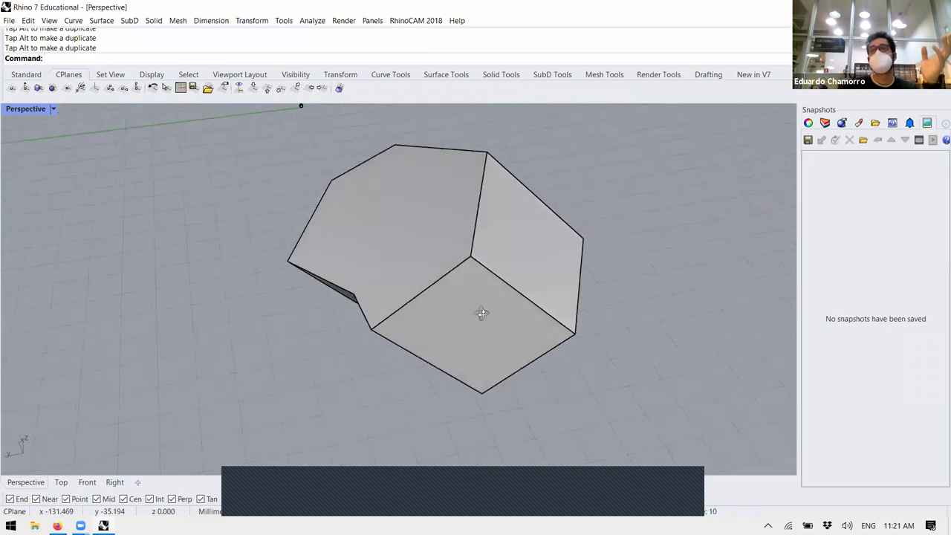
right_drag(482, 313, 381, 345)
right_drag(443, 258, 378, 324)
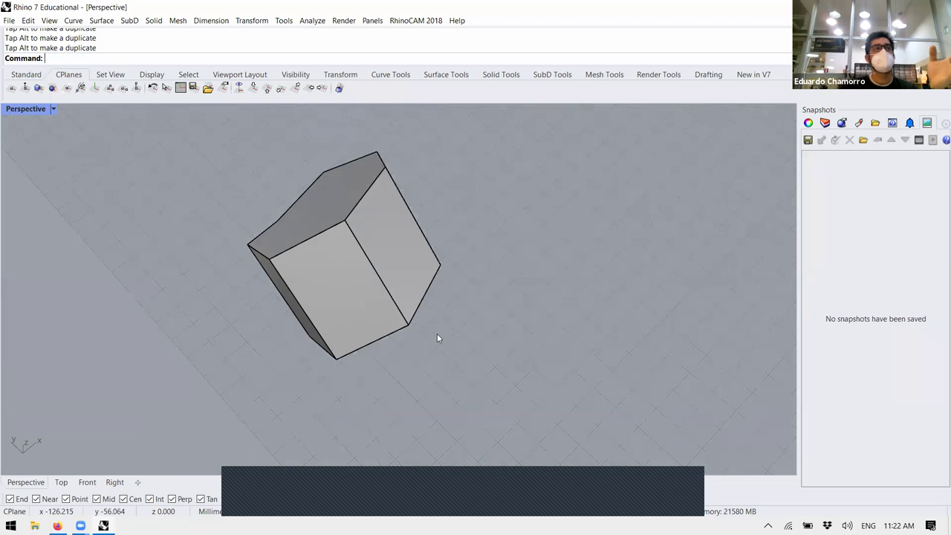
click(346, 312)
click(354, 298)
click(467, 338)
click(373, 302)
click(455, 353)
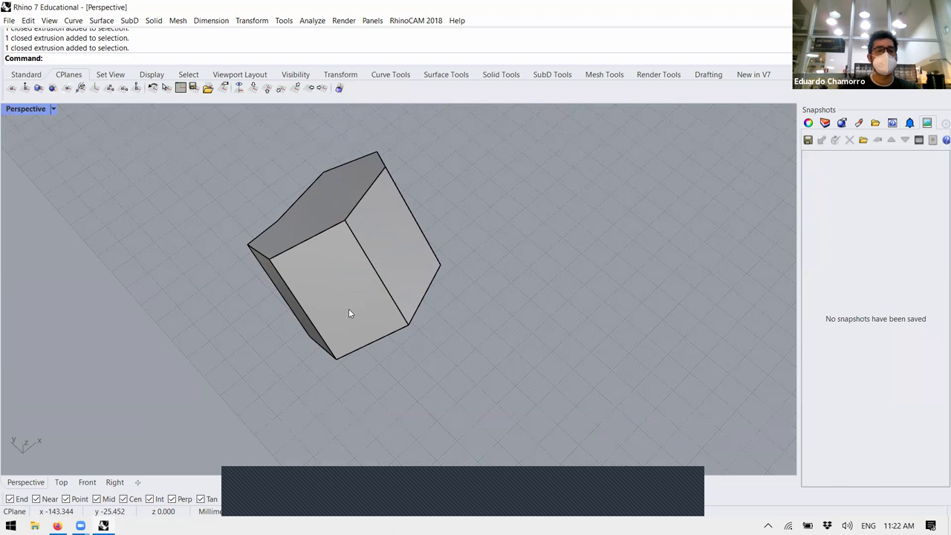
- Select a single side face of the solid, try moving it upward with the gumball, and undo the move
ctrl+shift+click(335, 292)
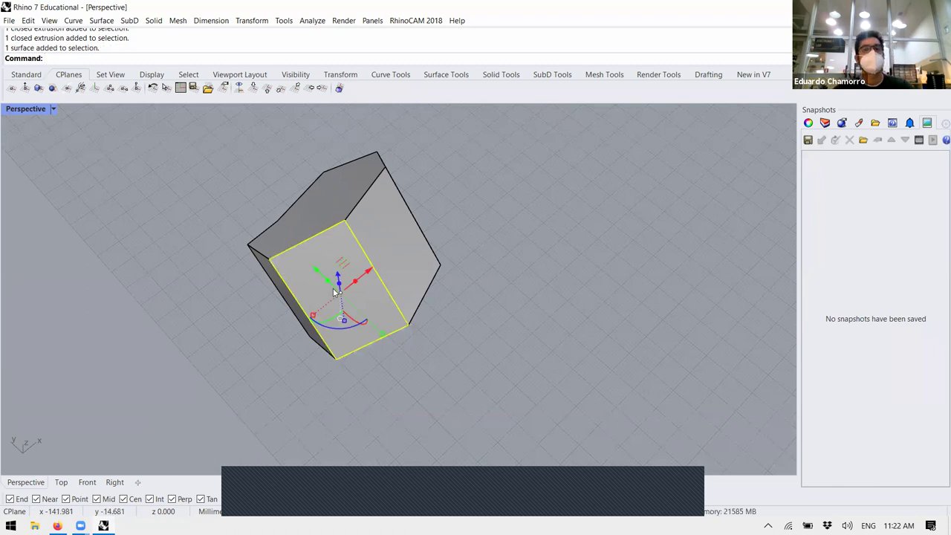
right_drag(398, 380, 417, 374)
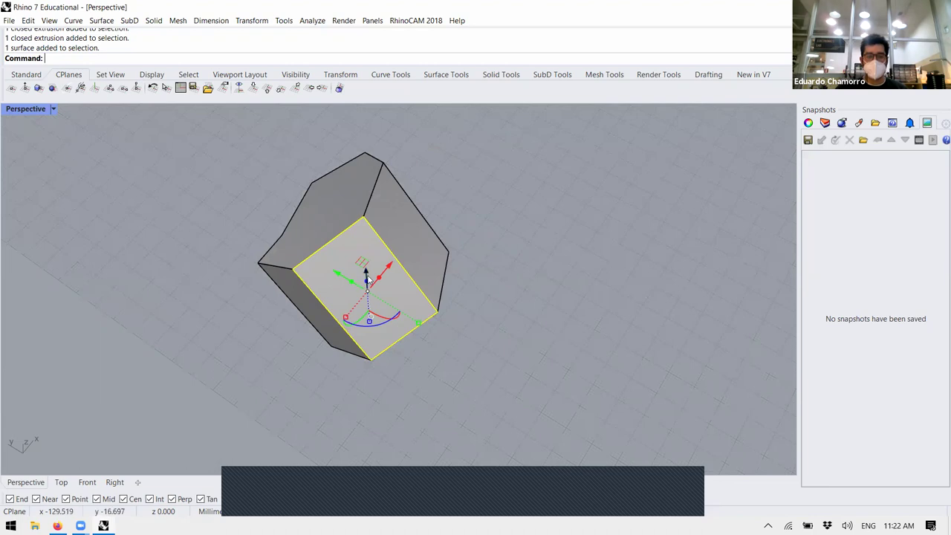
drag(371, 236, 397, 375)
right_drag(357, 321, 587, 176)
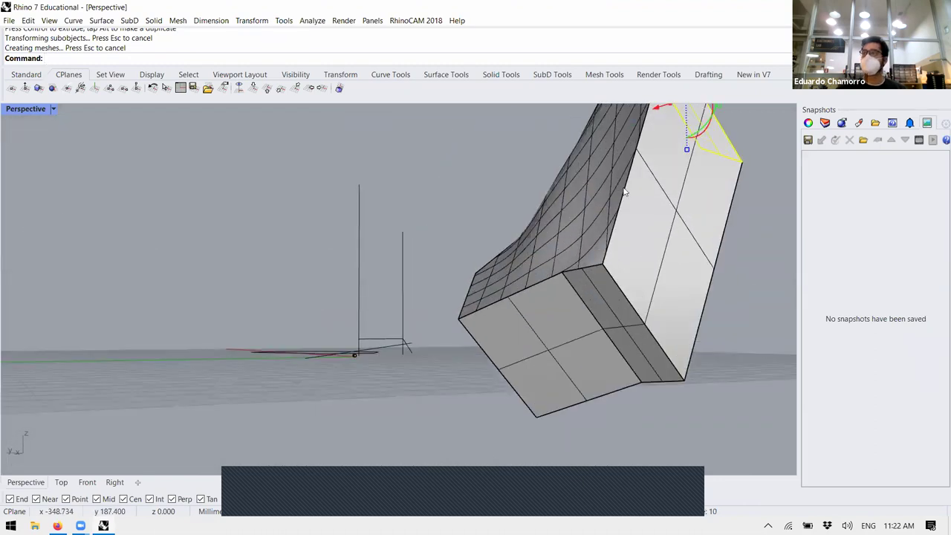
scroll(503, 291, down, 5)
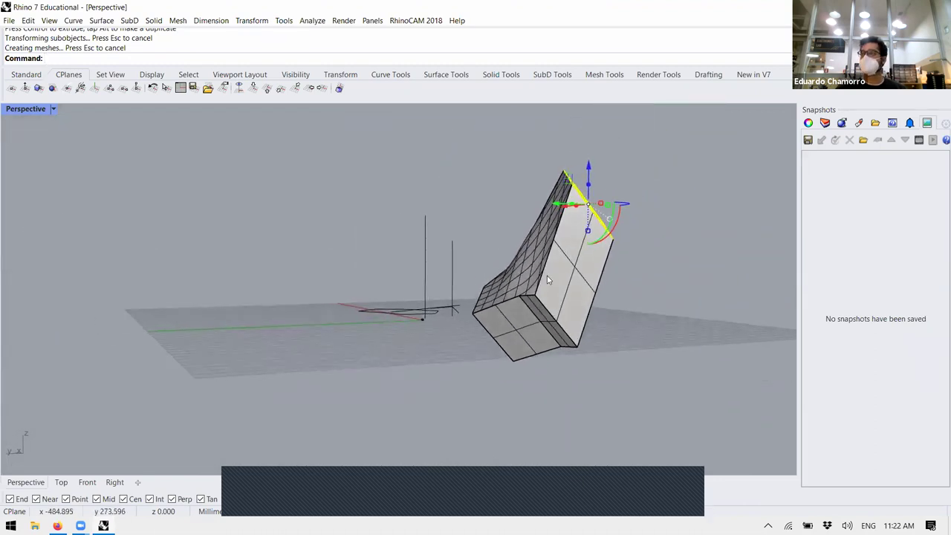
key(ctrl+z)
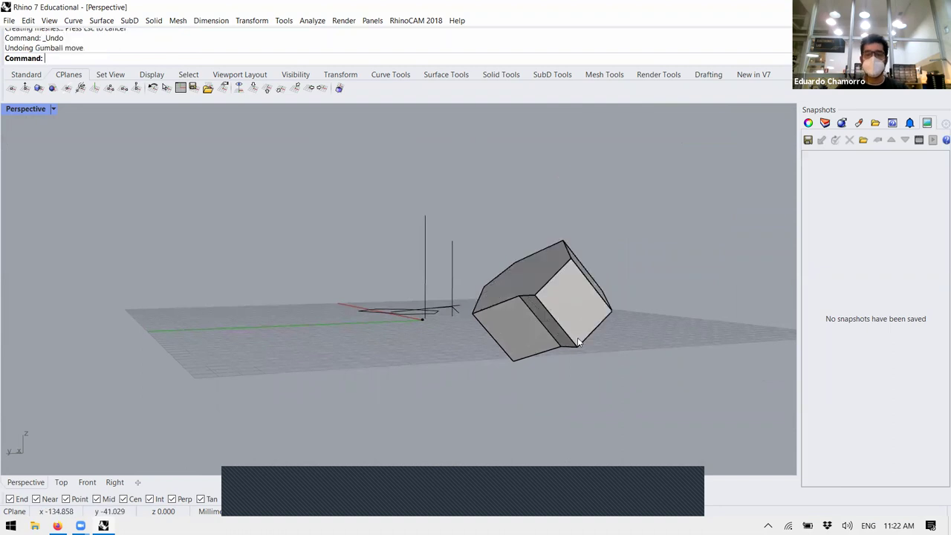
- Select another side face of the tilted solid and try moving it upward freehand to stretch the adjoining faces
right_drag(624, 359, 554, 324)
scroll(535, 320, up, 4)
ctrl+shift+click(552, 356)
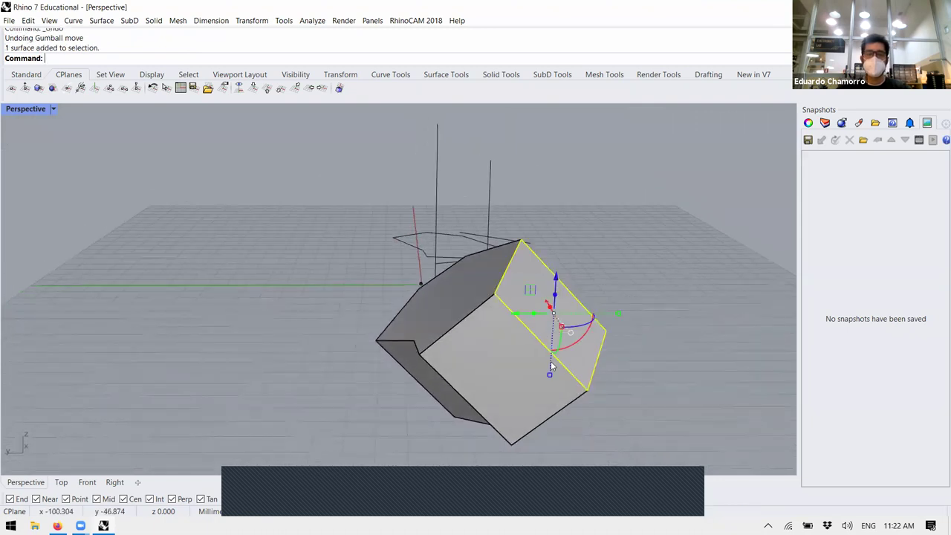
drag(559, 281, 550, 214)
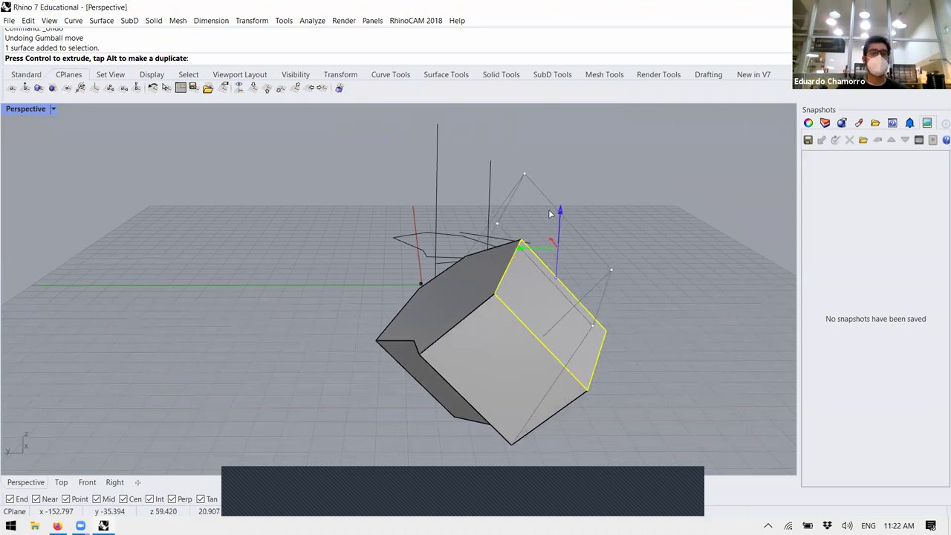
drag(496, 444, 468, 340)
right_drag(497, 341, 598, 376)
click(598, 376)
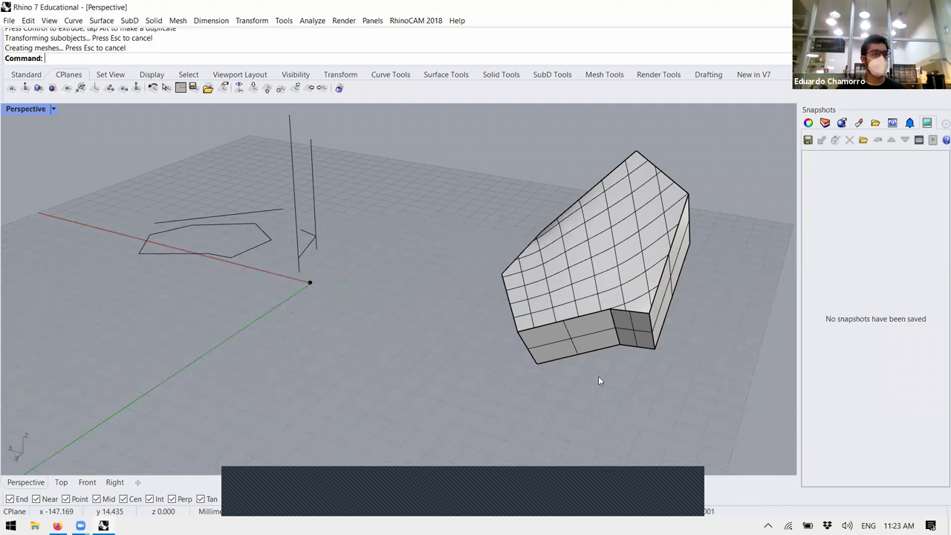
- Try scaling down the solid's large curved face uniformly, and undo both this scaling and the previous face move
right_drag(610, 389, 558, 299)
ctrl+shift+click(558, 299)
right_drag(586, 336, 600, 312)
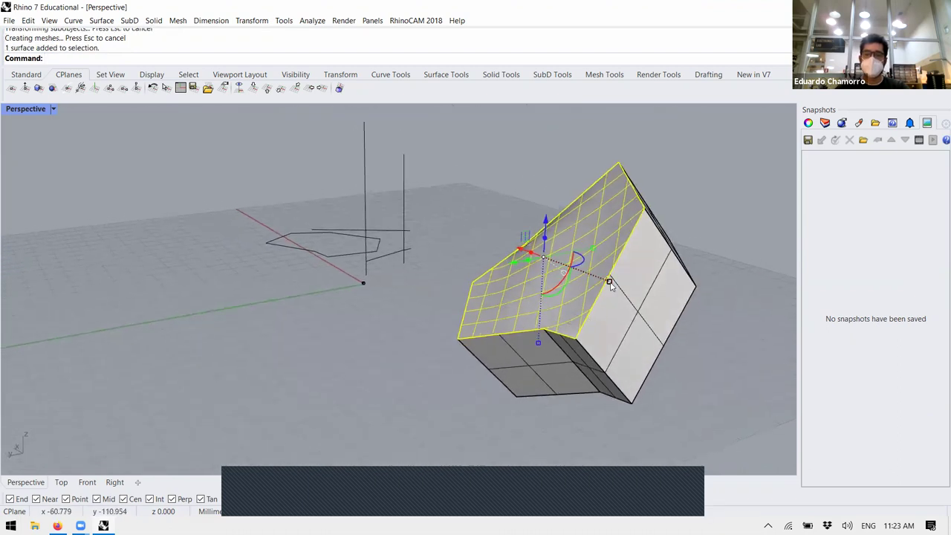
drag(608, 283, 597, 280)
drag(590, 278, 540, 335)
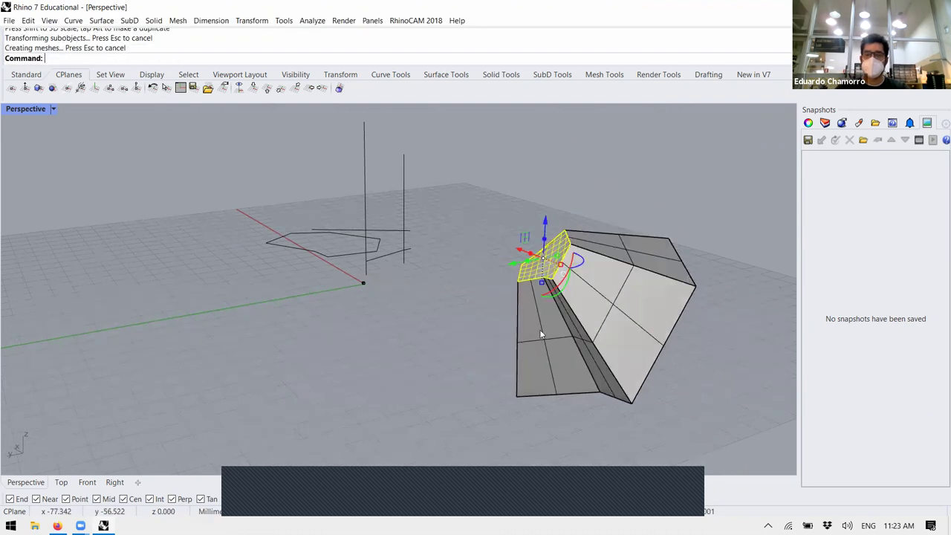
right_drag(397, 342, 369, 321)
key(Escape)
key(ctrl+z)
key(ctrl+z)
right_drag(432, 314, 461, 278)
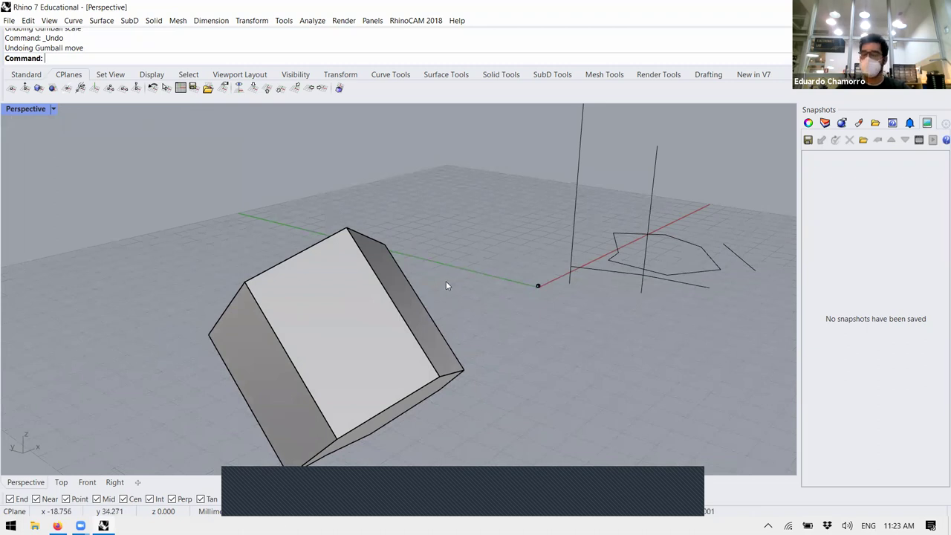
- Select a single long edge of the tilted solid and move it freehand to deform the adjacent faces
ctrl+shift+click(388, 296)
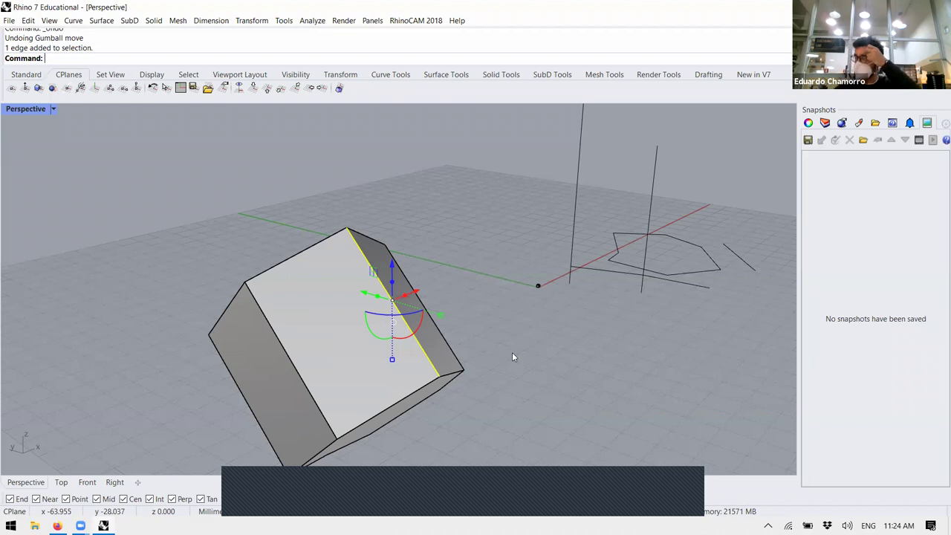
right_drag(439, 353, 455, 318)
drag(454, 318, 446, 276)
right_drag(474, 394, 704, 376)
right_click(702, 357)
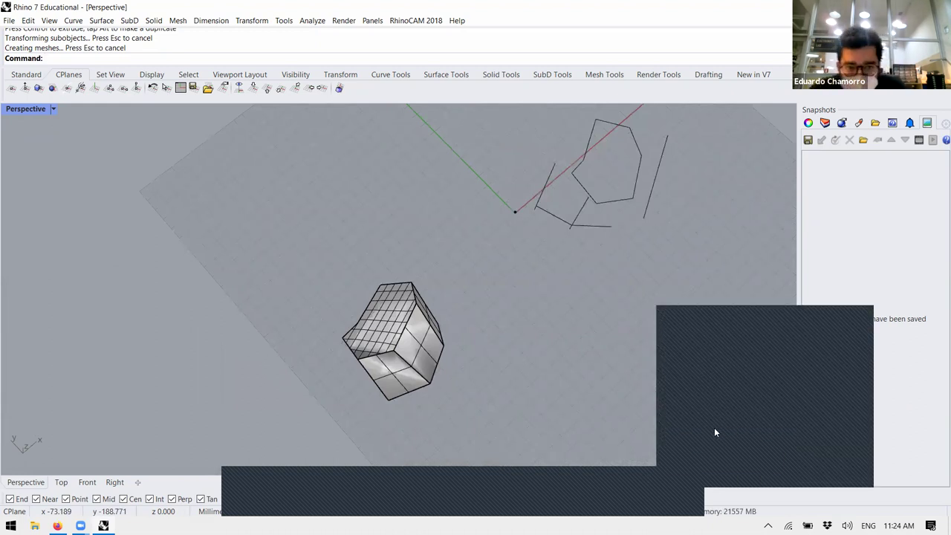
- Move the separate line from beside the closed polyline to the opposite side of the line chain
right_drag(623, 359, 585, 339)
click(567, 324)
drag(585, 339, 271, 362)
click(289, 378)
- Undo the last gumball move and shift everything except the closed polyline away from the origin along the Y axis
key(ctrl+a)
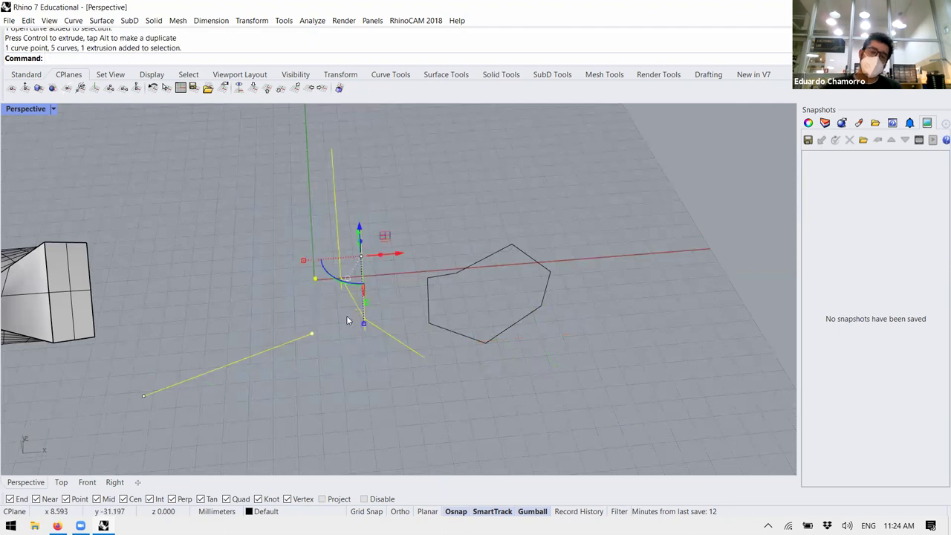
scroll(480, 295, down, 5)
right_drag(393, 250, 384, 317)
key(ctrl+z)
key(Escape)
drag(468, 336, 367, 238)
drag(364, 281, 215, 244)
- Start ExtrudeCrv on the closed seven-sided polyline and try its BothSides option before setting it back to No
right_drag(419, 292, 585, 324)
scroll(585, 365, up, 5)
scroll(582, 329, down, 5)
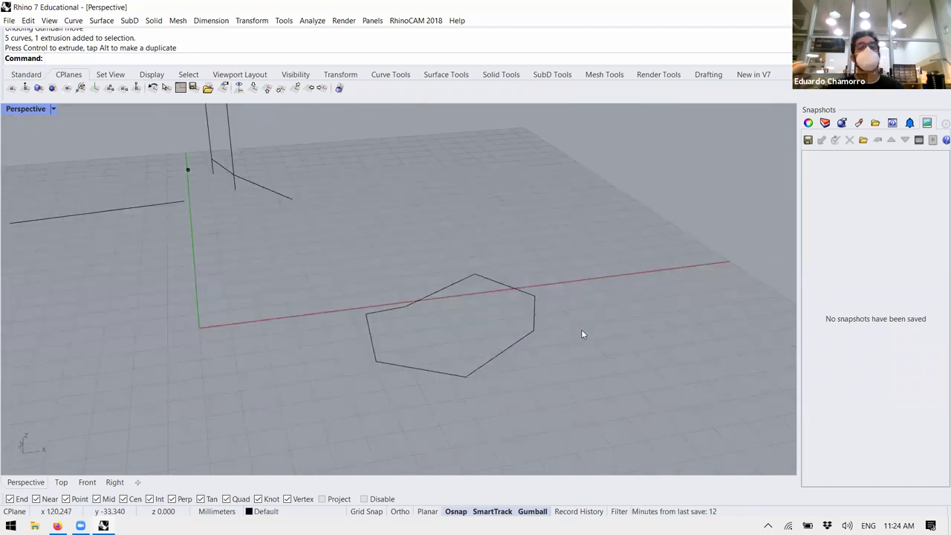
click(525, 338)
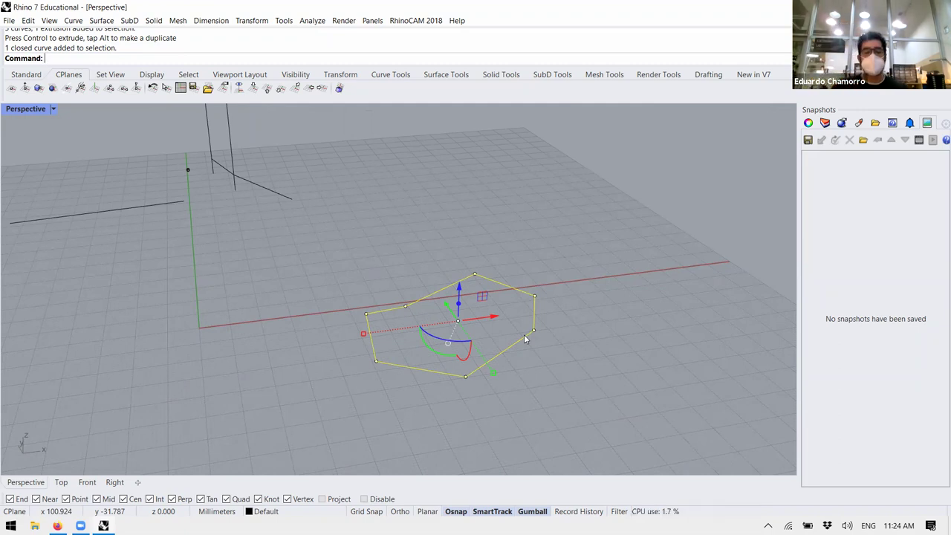
key(Return)
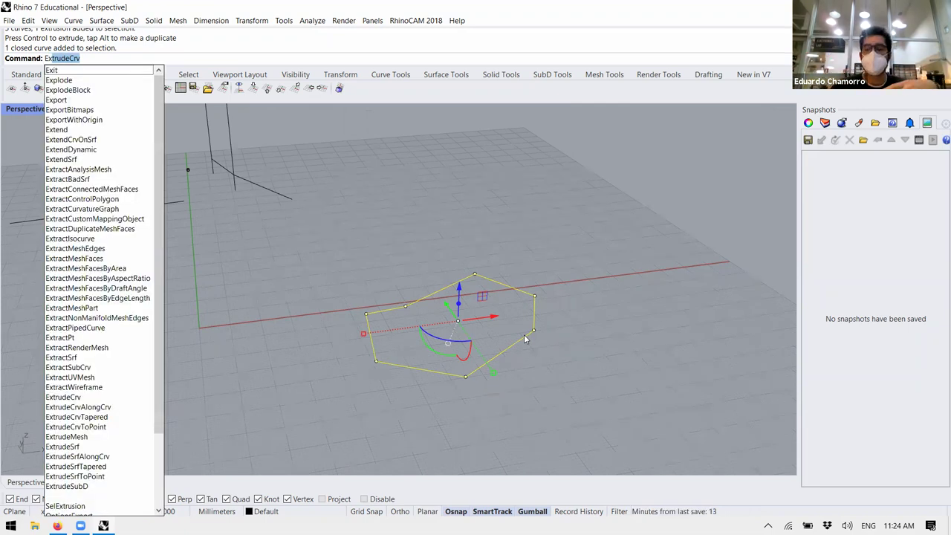
key(Return)
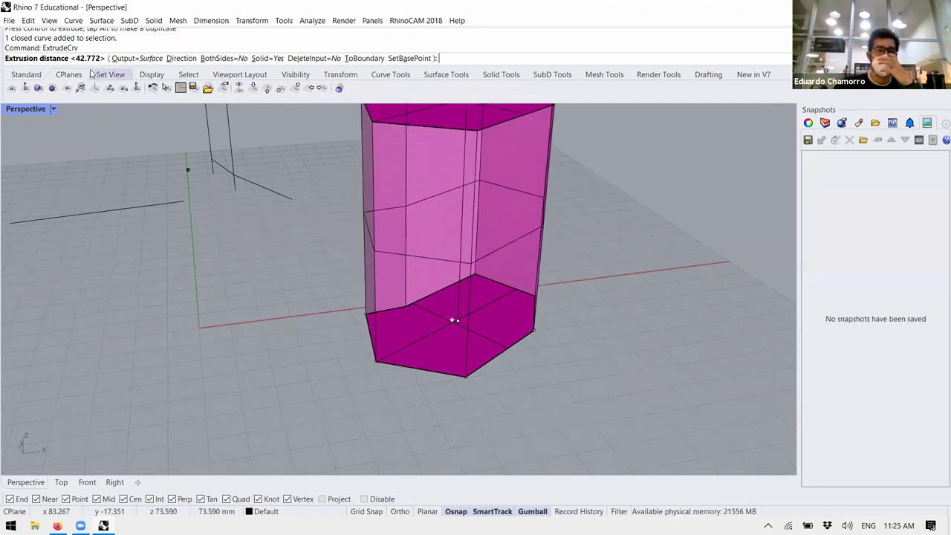
click(223, 58)
right_drag(519, 338, 343, 130)
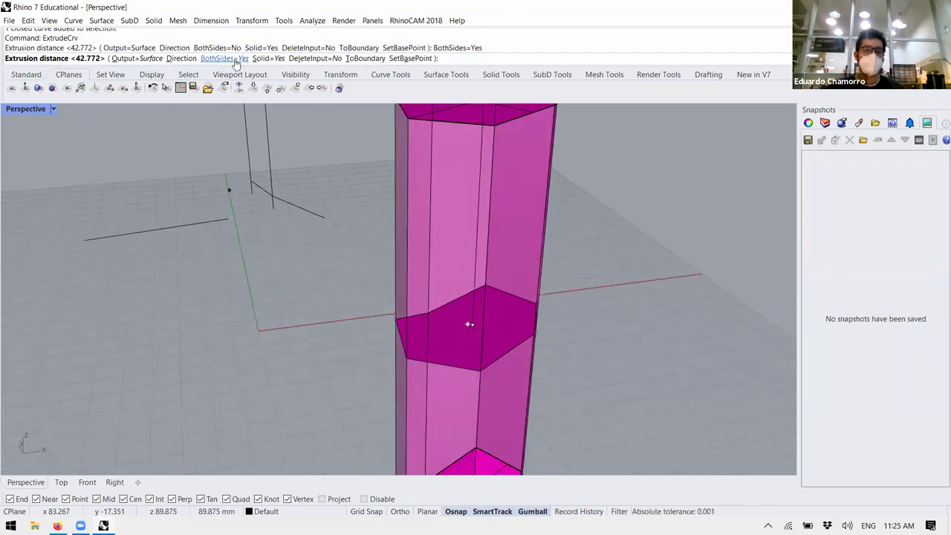
click(223, 58)
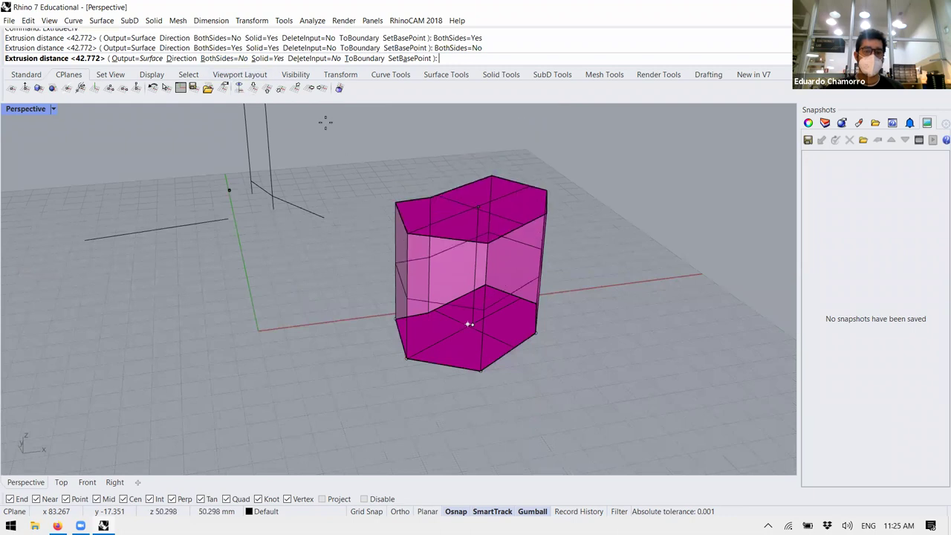
- Try the extrusion with Solid=No, restore Solid=Yes, and set the solid's height freehand above the polyline
click(265, 58)
scroll(458, 236, up, 2)
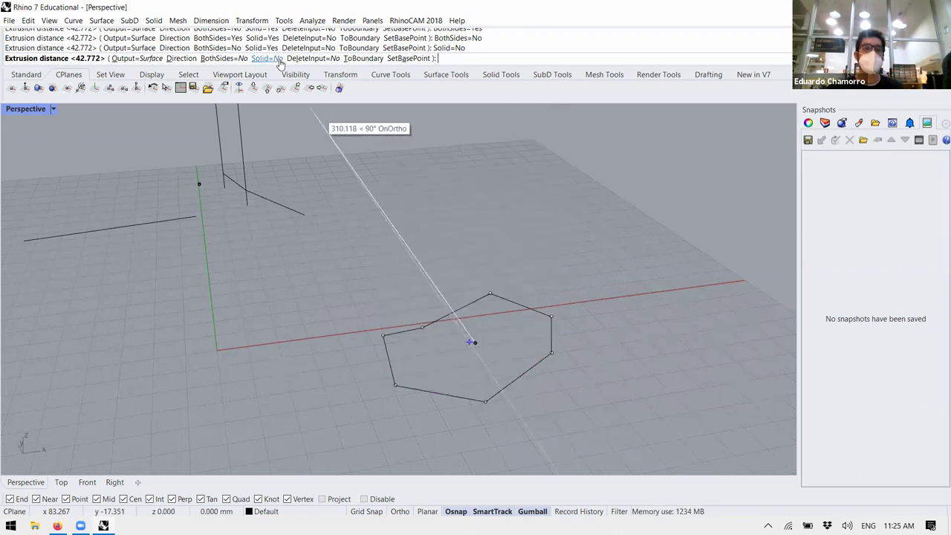
click(266, 58)
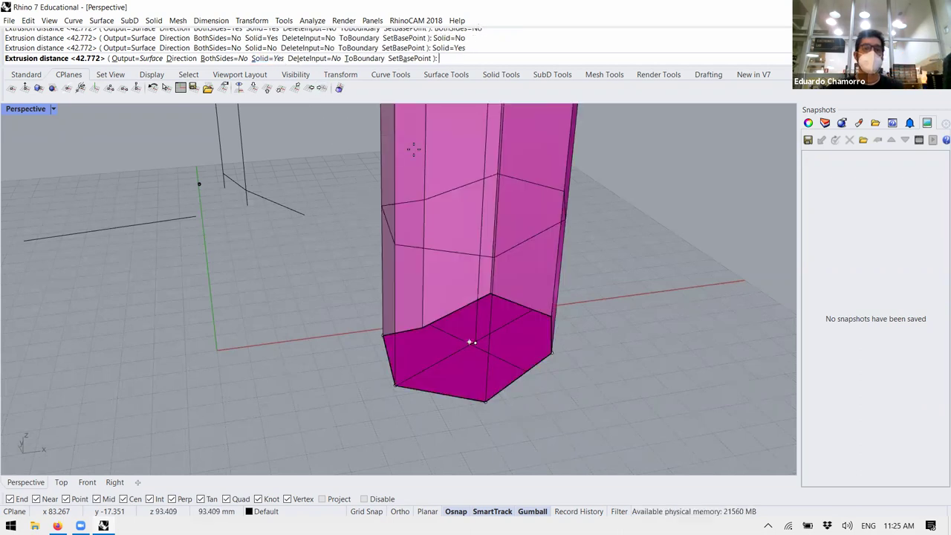
click(603, 196)
right_drag(521, 337, 561, 385)
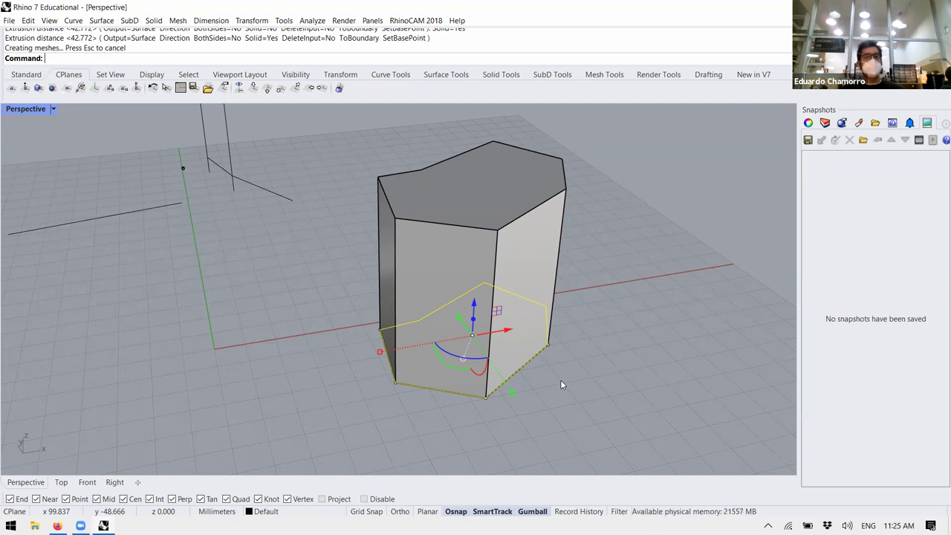
click(606, 331)
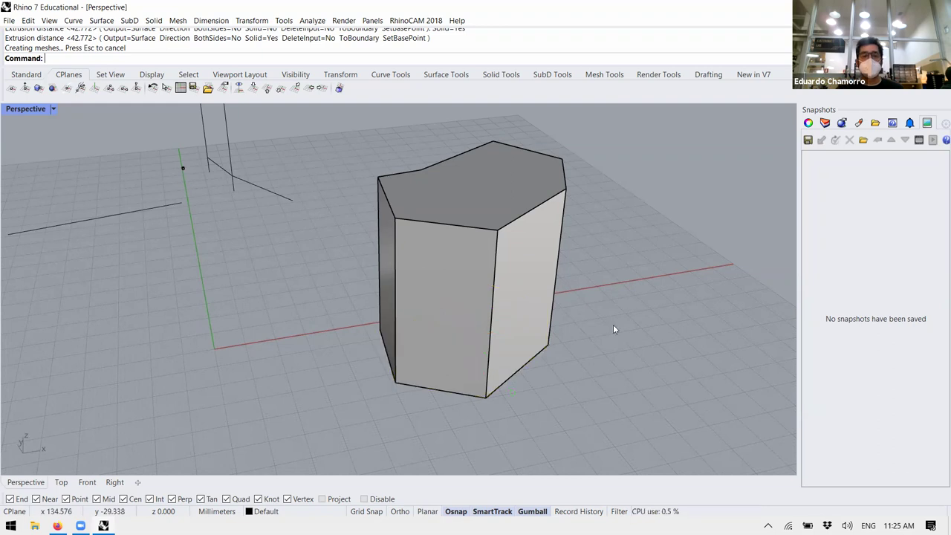
- Move the new solid along the X axis clear of its base polyline, and check that the polyline selects separately
click(468, 269)
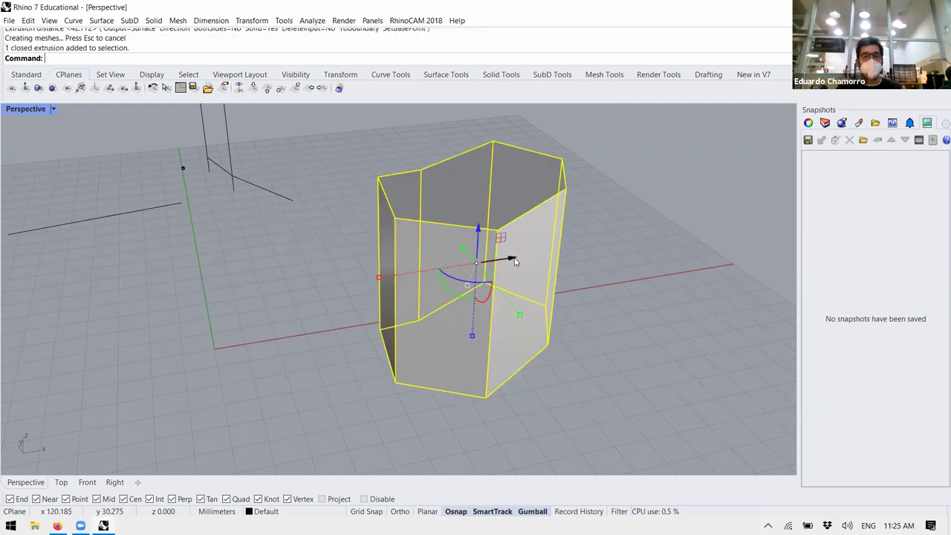
drag(515, 262, 706, 235)
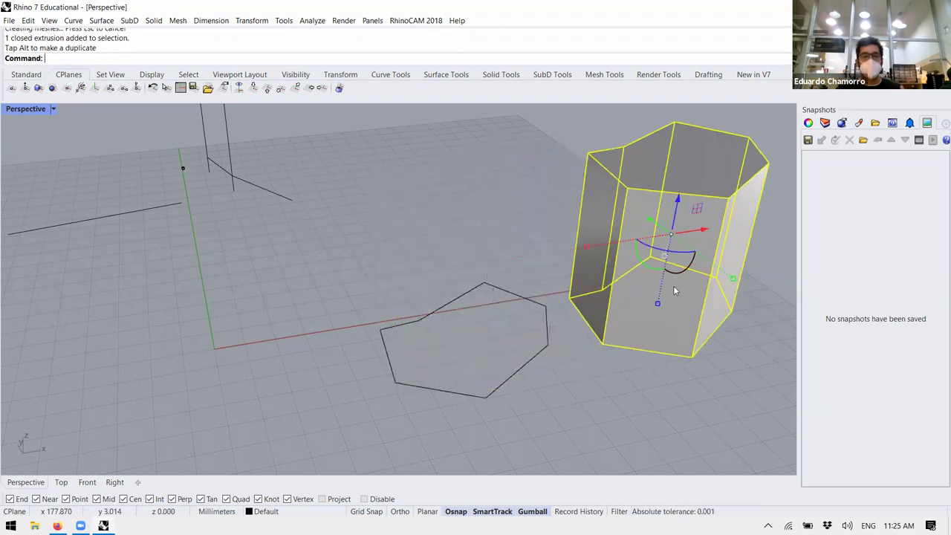
click(594, 398)
click(522, 367)
click(555, 410)
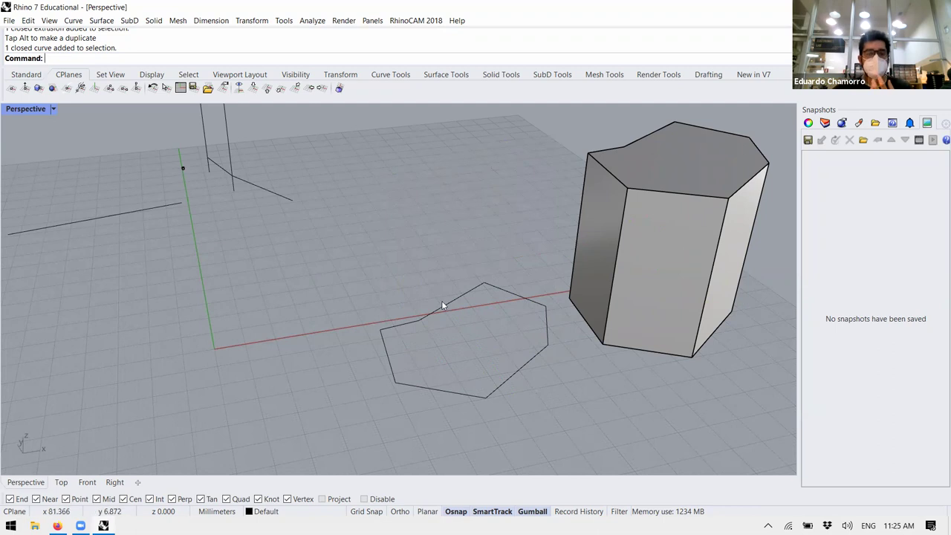
- Draw a circle about 139 mm in diameter on the ground plane in front of the closed polyline
scroll(441, 300, down, 6)
scroll(420, 350, up, 2)
scroll(416, 359, down, 5)
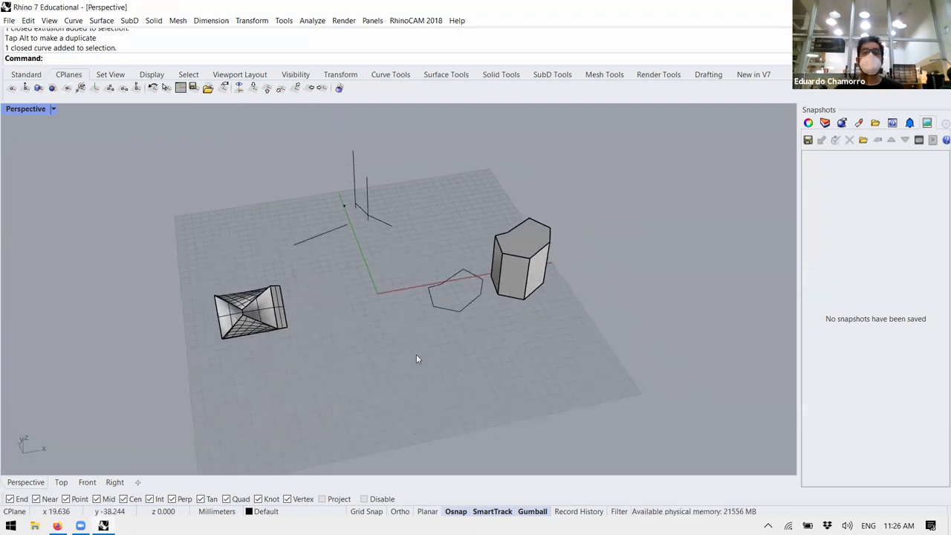
right_drag(432, 403, 432, 403)
right_click(432, 403)
click(436, 360)
click(510, 413)
- Draw two more circles concentric with the large one, one about 59 mm in diameter and one between the two
right_click(452, 375)
click(436, 361)
click(467, 382)
right_click(477, 405)
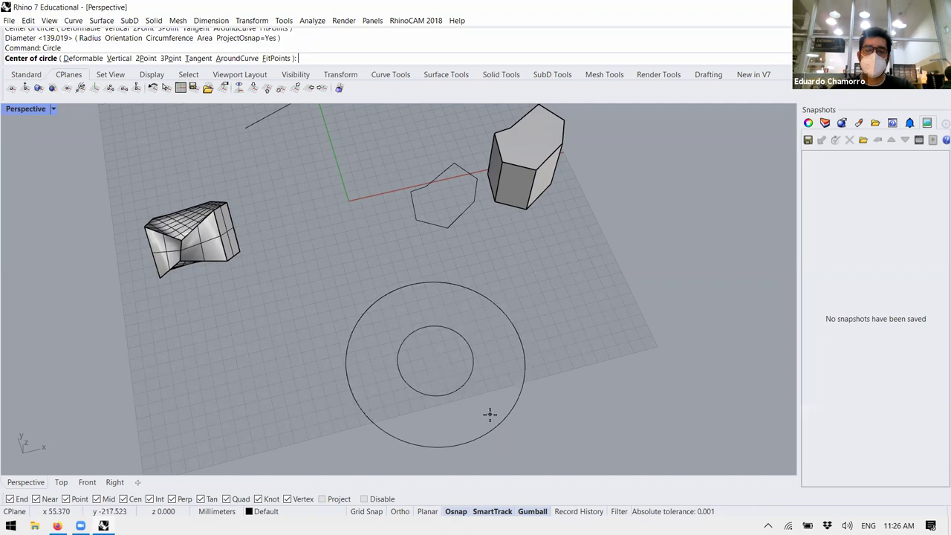
click(488, 409)
click(487, 407)
right_drag(486, 410, 488, 377)
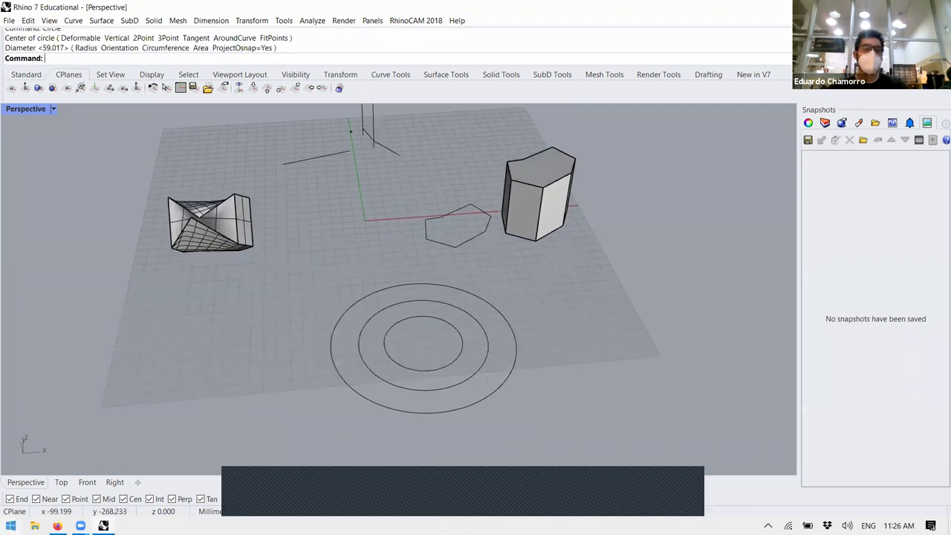
- Switch to Firefox with the Rhinoceros website open
key(alt+Tab)
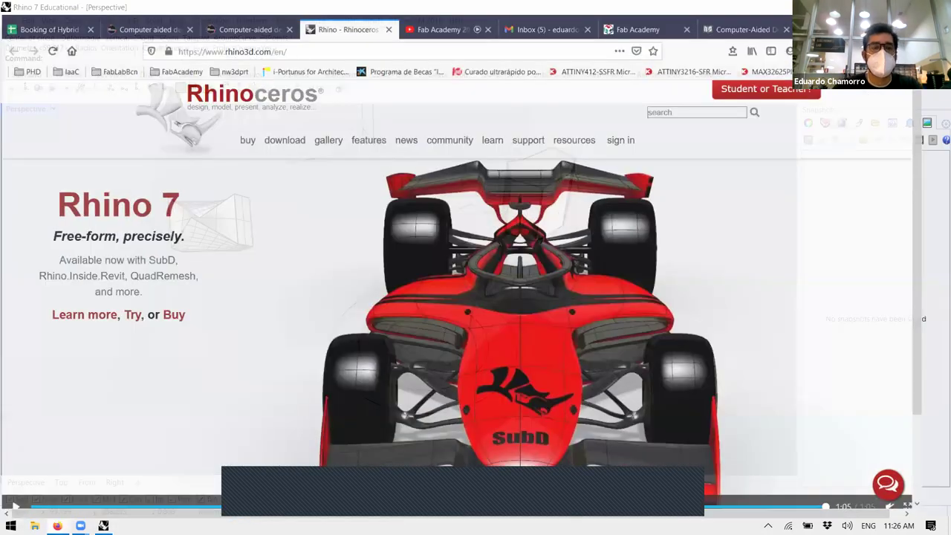
- Search the web for images of "bearing", look at the ball bearing pictures, and return to Rhino
key(ctrl+t)
text(bearing)
key(Return)
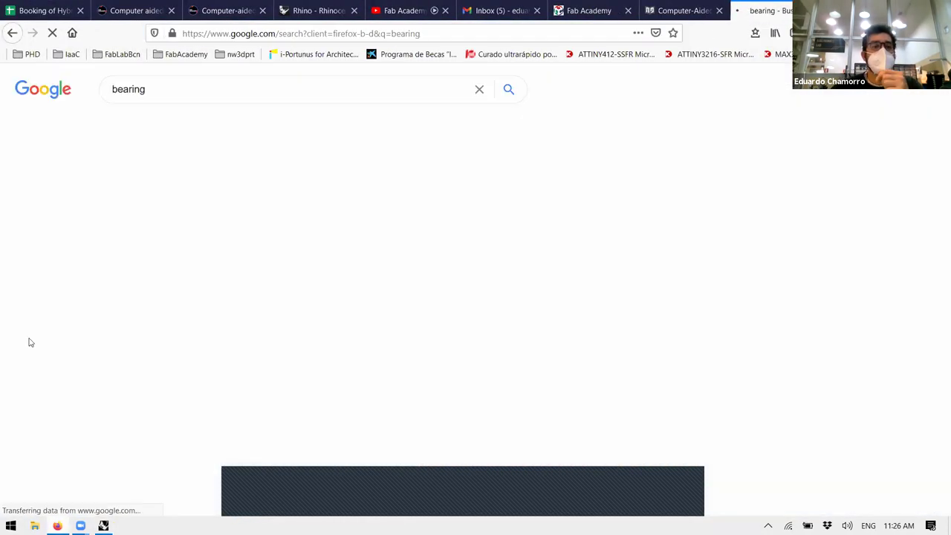
click(179, 126)
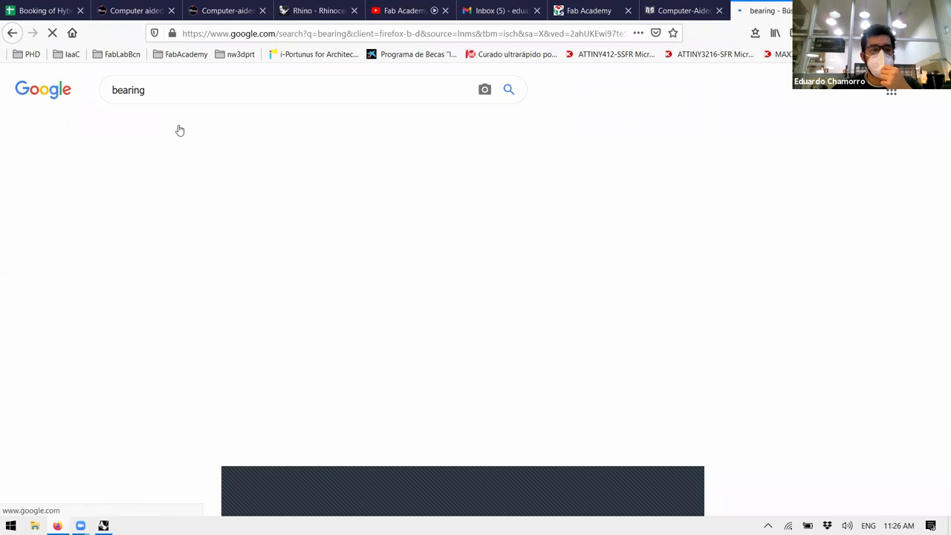
mouse_move(240, 252)
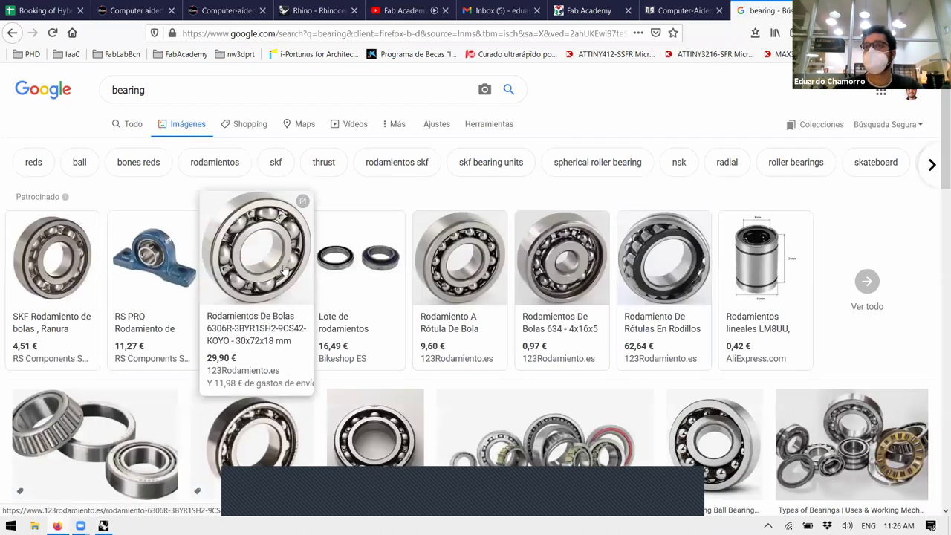
click(866, 11)
- Extrude the two inner concentric circles together into a solid ring about 47 mm tall
scroll(356, 271, down, 5)
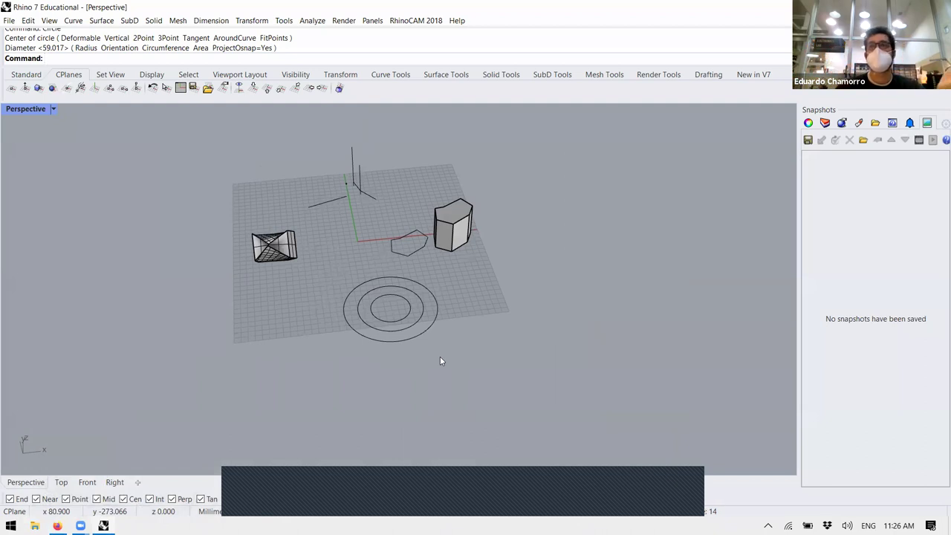
scroll(440, 360, up, 2)
right_drag(440, 361, 502, 403)
right_drag(444, 299, 467, 356)
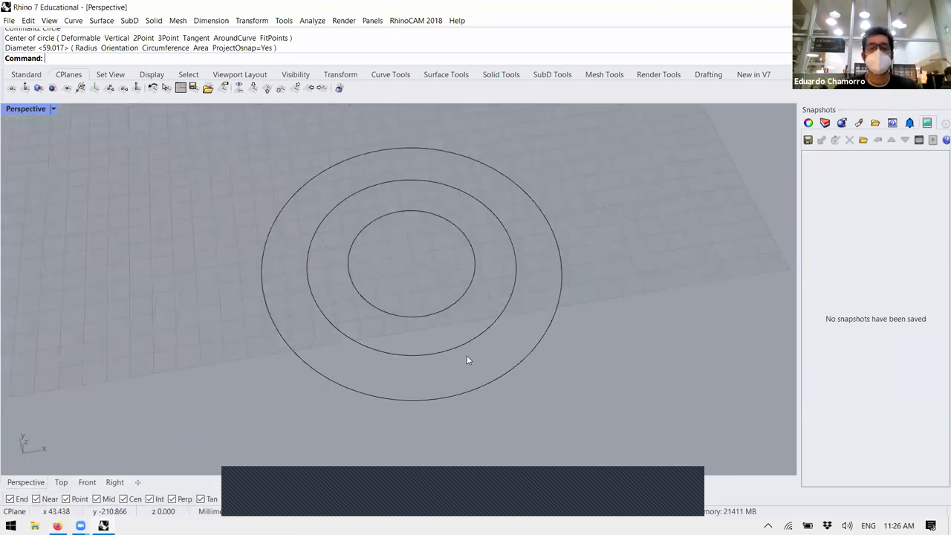
text(ExtrudeCrv)
key(Return)
drag(467, 358, 347, 210)
key(Return)
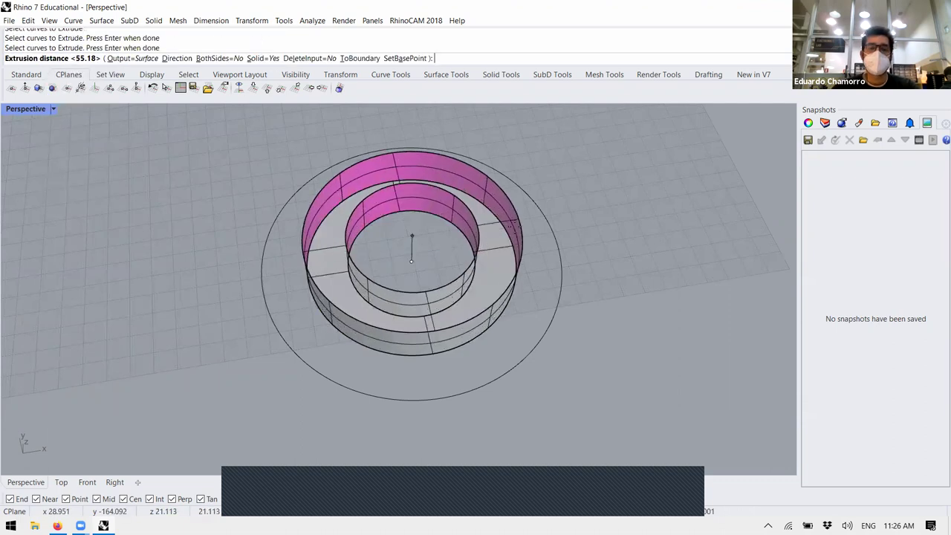
click(630, 297)
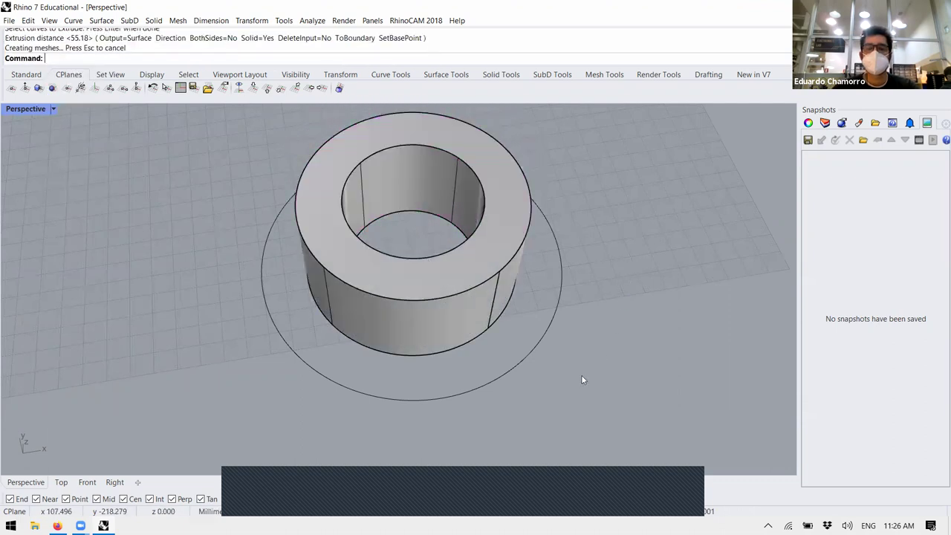
- Extrude the outermost circle into a solid disc about 24 mm tall around the ring's base
key(Return)
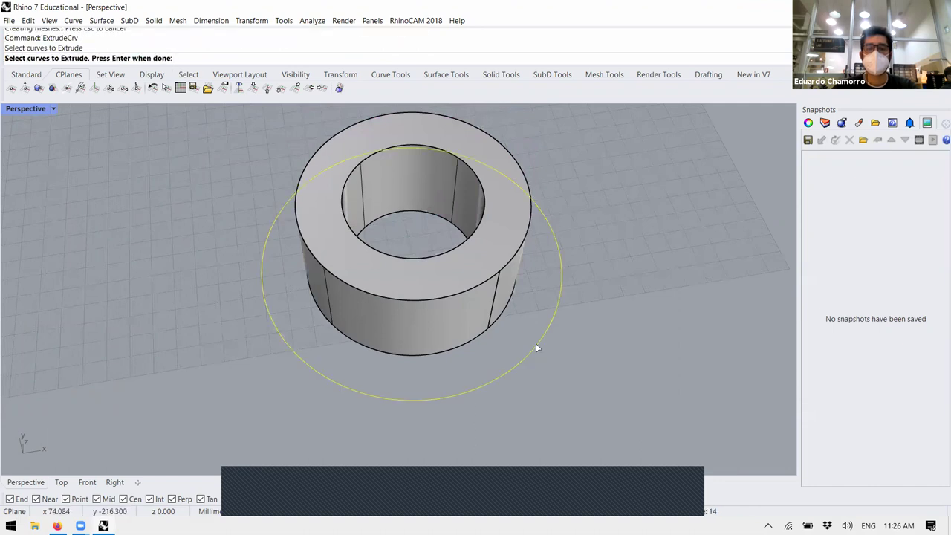
key(Return)
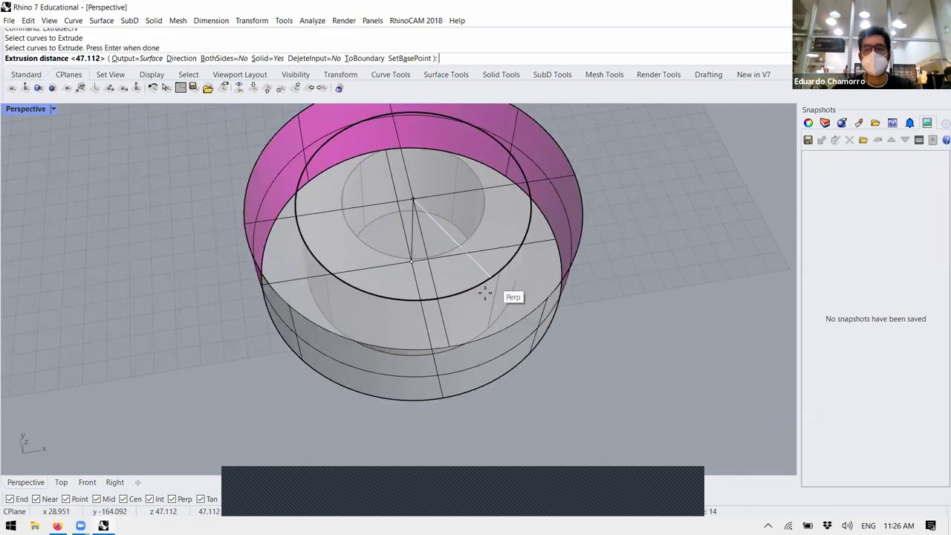
click(492, 299)
right_drag(647, 355, 483, 311)
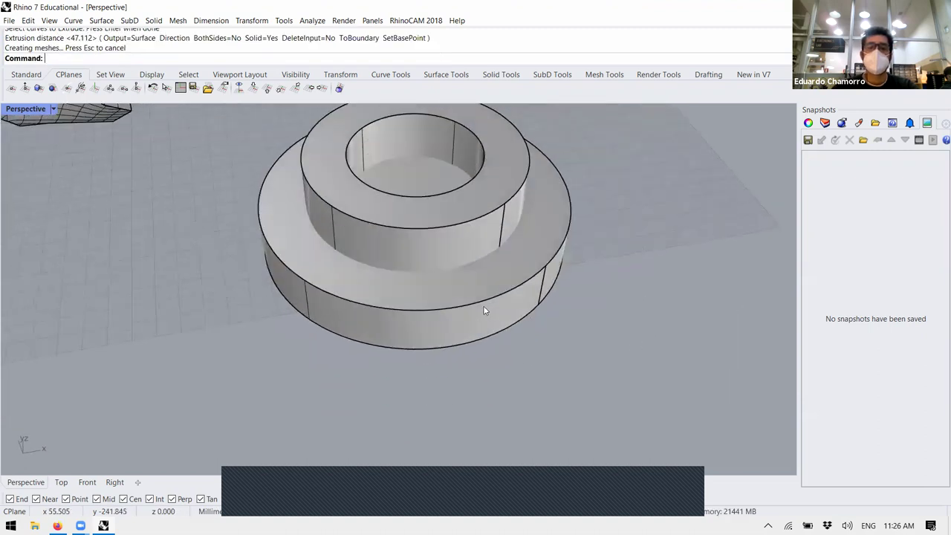
- Join the ring and the disc into one solid with BooleanUnion
scroll(483, 311, down, 5)
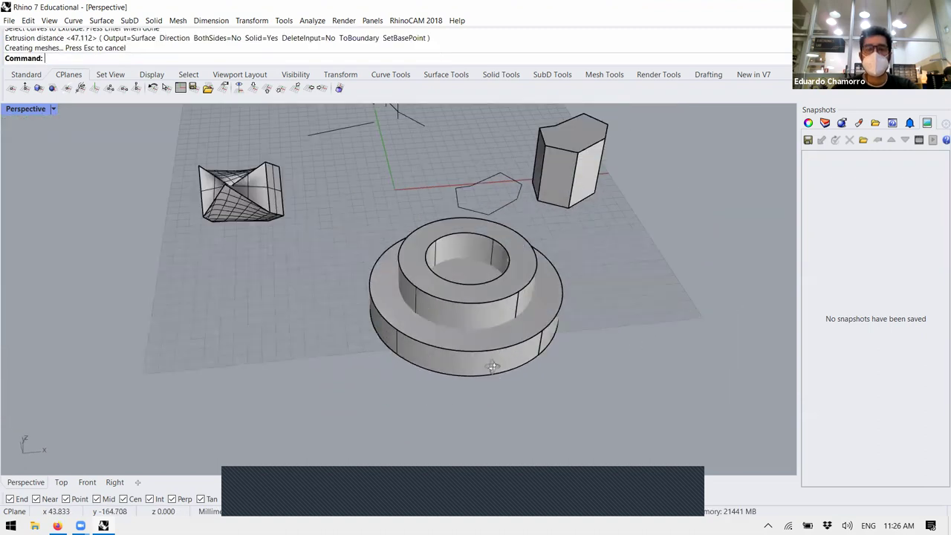
scroll(490, 346, up, 2)
right_drag(486, 325, 516, 376)
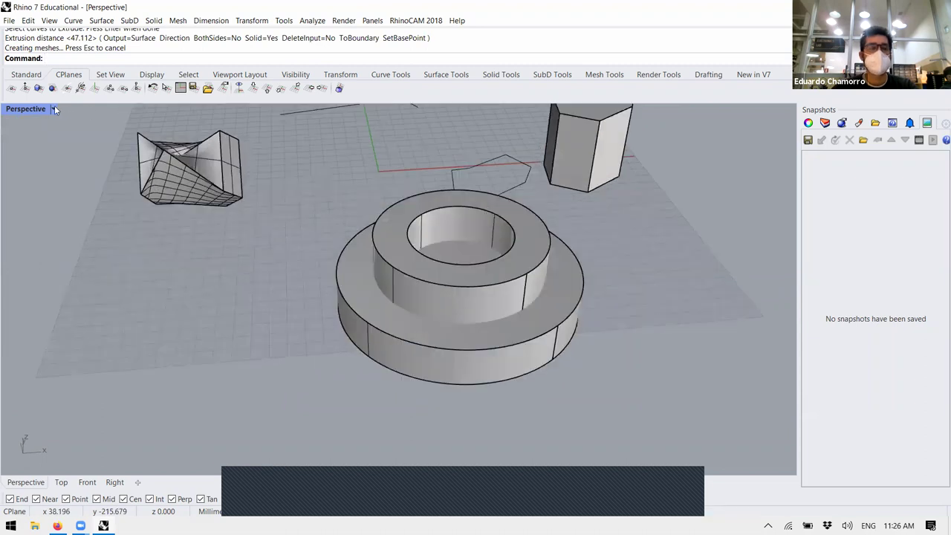
click(416, 297)
click(446, 368)
text(Unio)
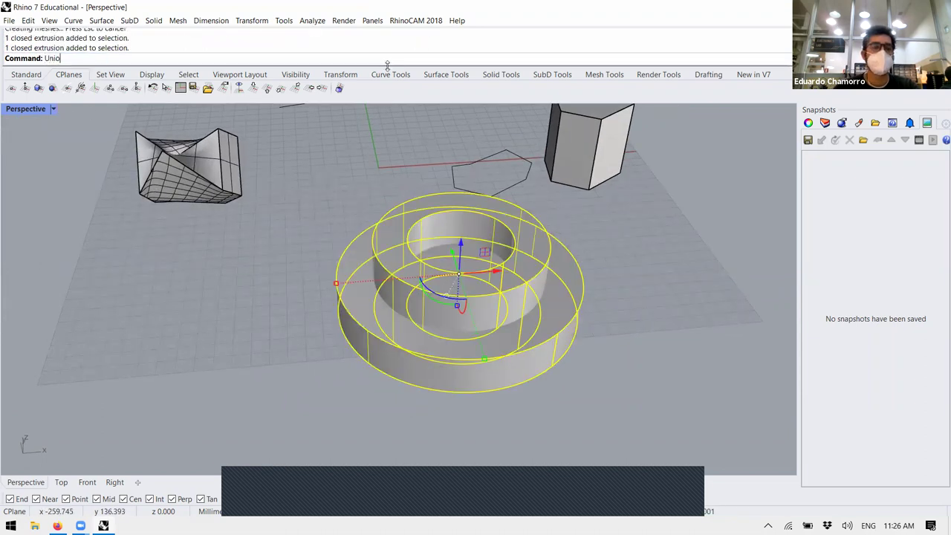
text(n)
key(Down)
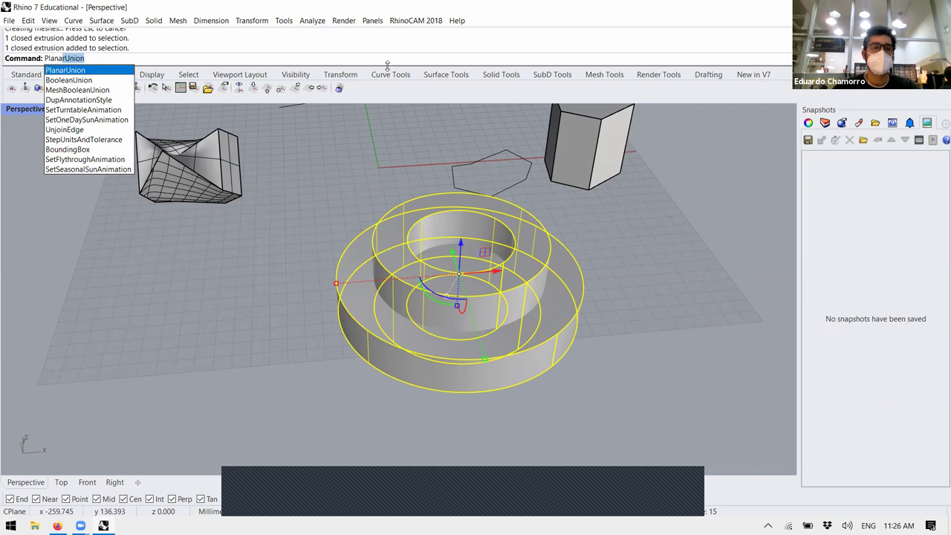
key(Down)
key(Return)
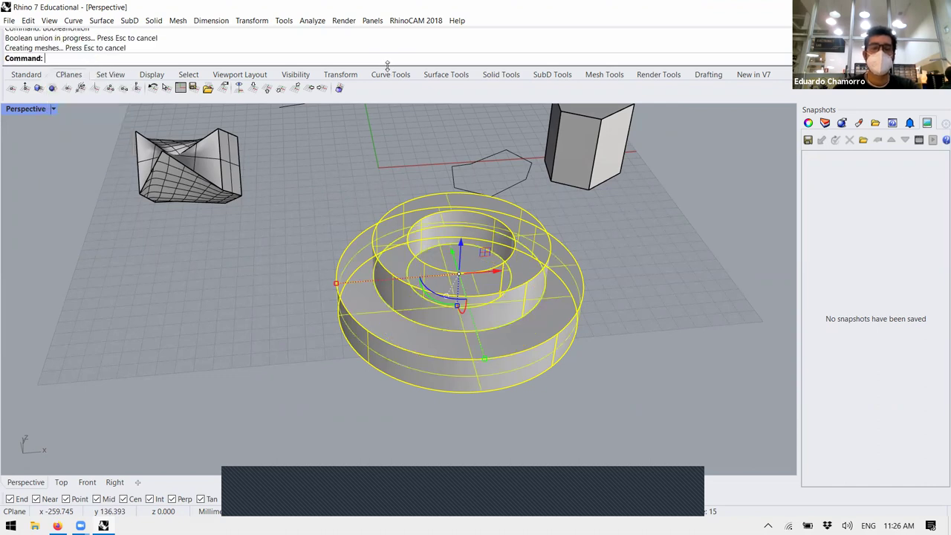
mouse_move(524, 332)
right_down()
mouse_move(520, 314)
mouse_move(518, 349)
mouse_move(517, 320)
right_up()
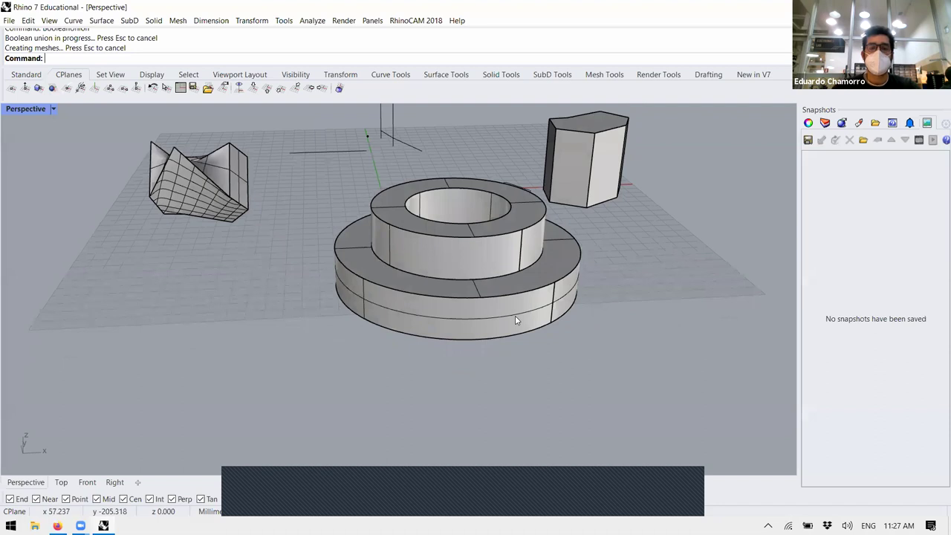
- Hide the merged solid and extrude the innermost circle into a solid cylinder taller than the ring
click(466, 308)
key(ctrl+h)
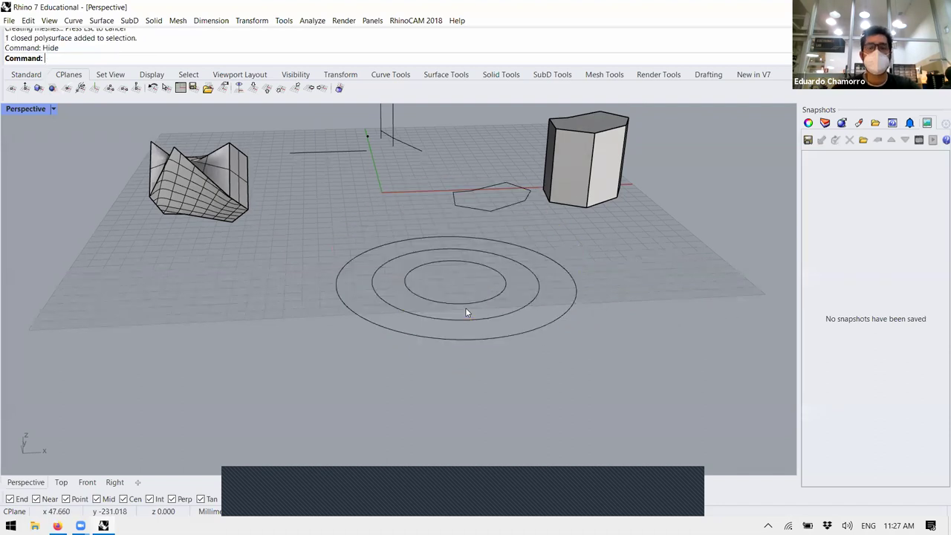
click(464, 305)
key(Up)
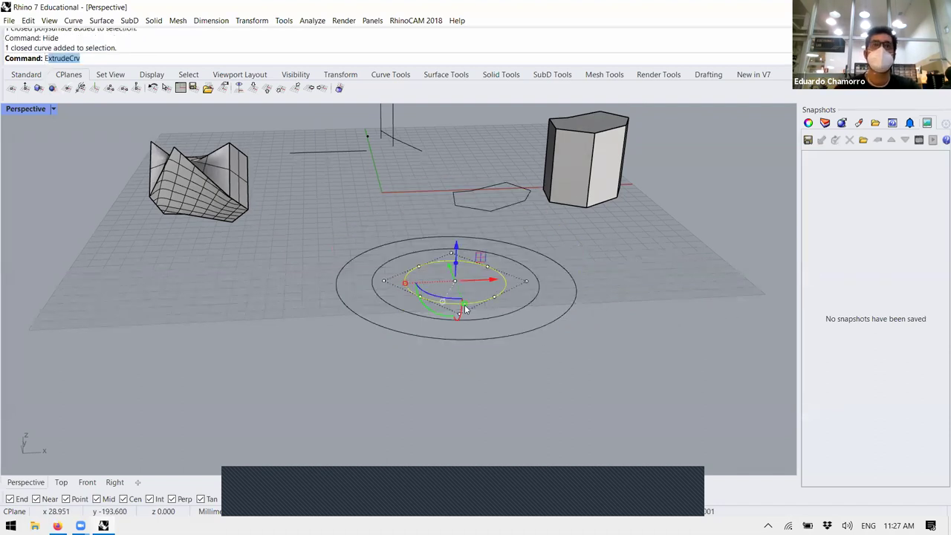
text(Extru)
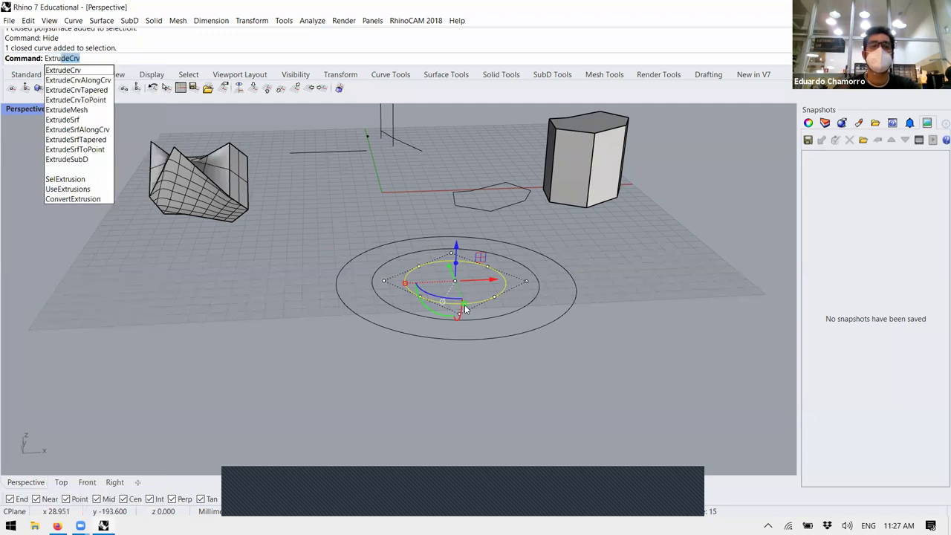
key(Return)
scroll(466, 305, down, 3)
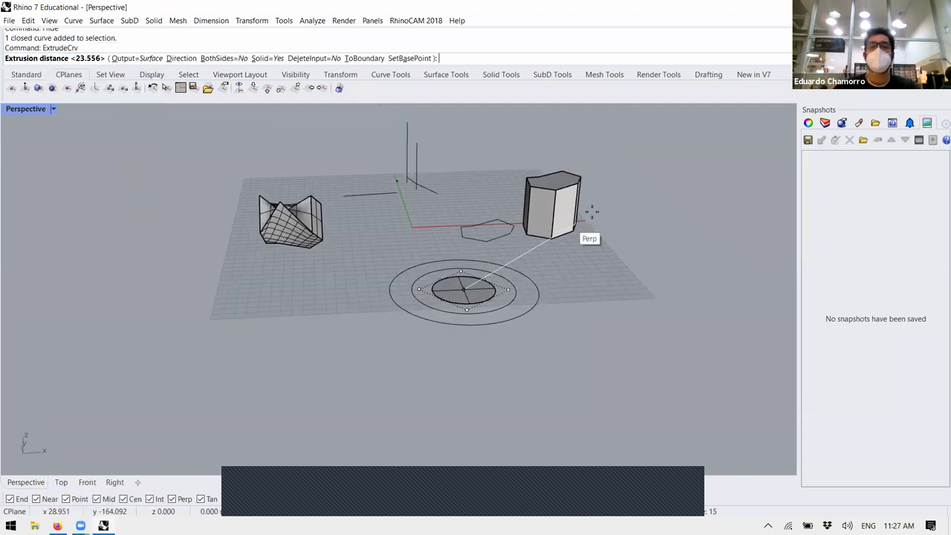
click(640, 212)
- Show the hidden solid and subtract the cylinder from it with BooleanDifference to open the centre hole
key(ctrl+alt+h)
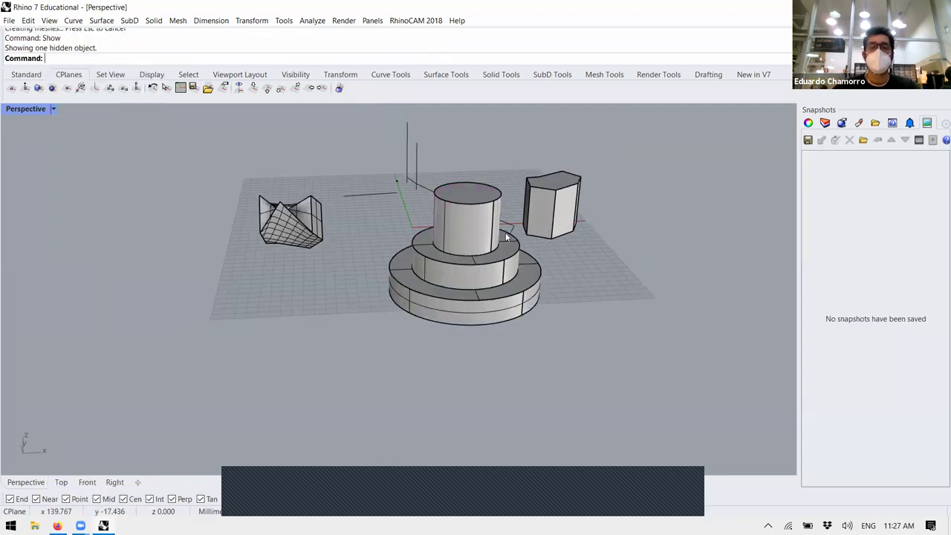
click(501, 74)
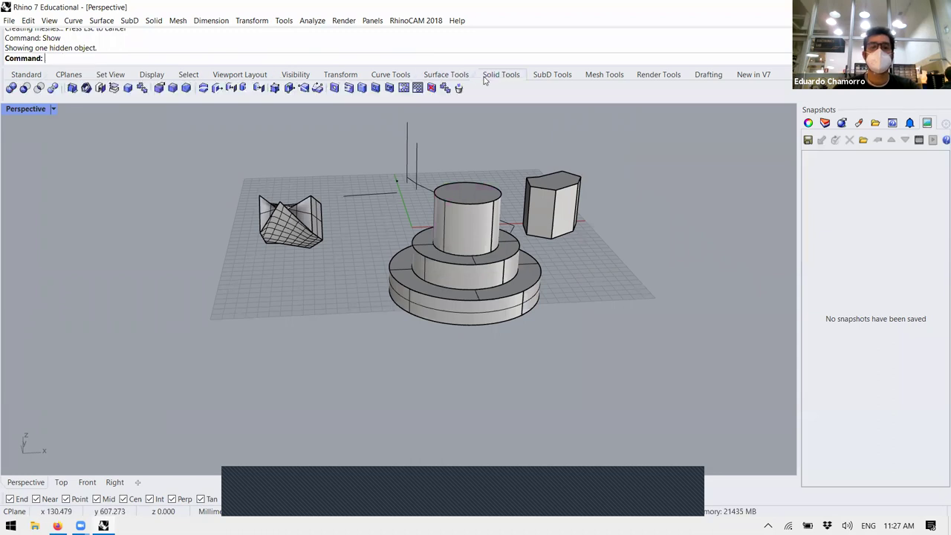
click(24, 87)
click(506, 295)
key(Return)
click(506, 295)
key(Return)
right_drag(507, 295, 413, 277)
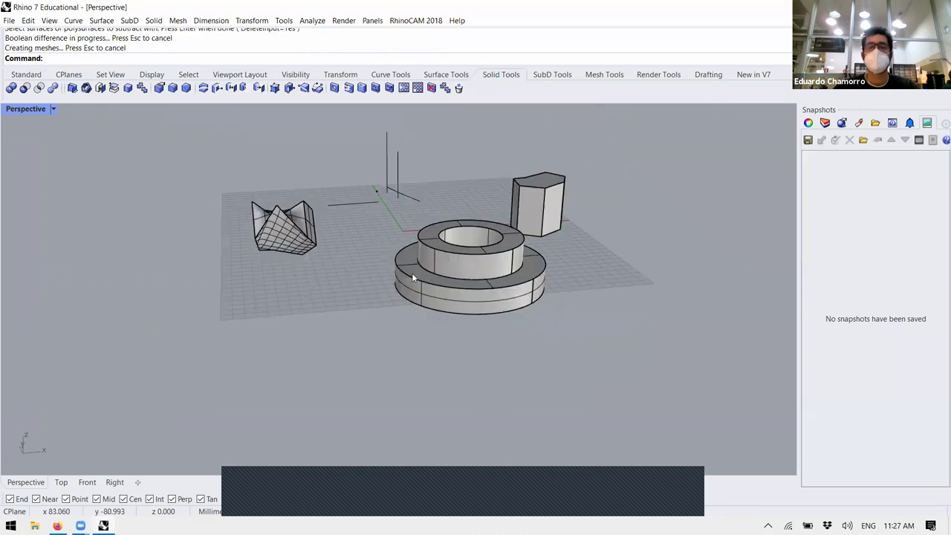
- Move the bored solid along the X axis clear of its base circles, and check that the three circles select separately
drag(412, 275, 663, 290)
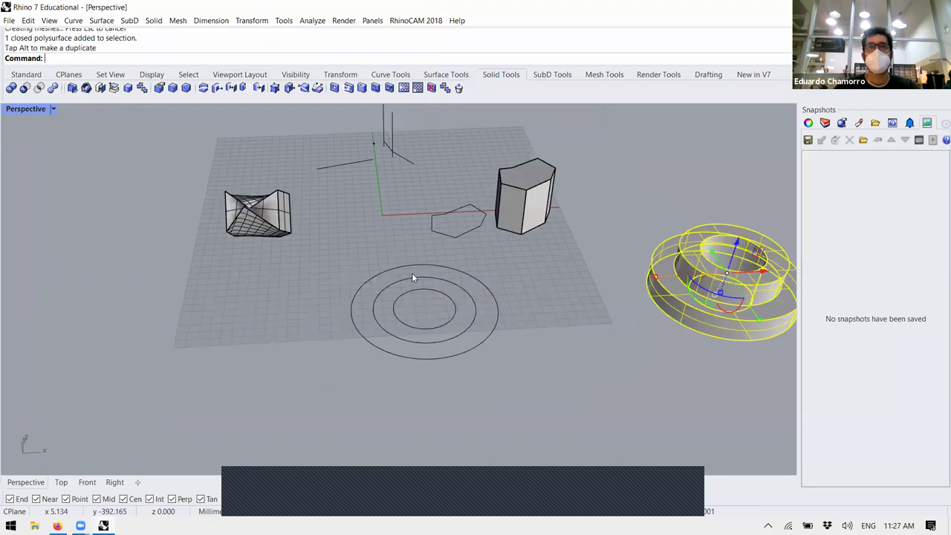
scroll(411, 272, up, 5)
mouse_move(424, 284)
mouse_down()
mouse_move(534, 394)
mouse_move(422, 295)
mouse_up()
key(Escape)
scroll(421, 297, down, 2)
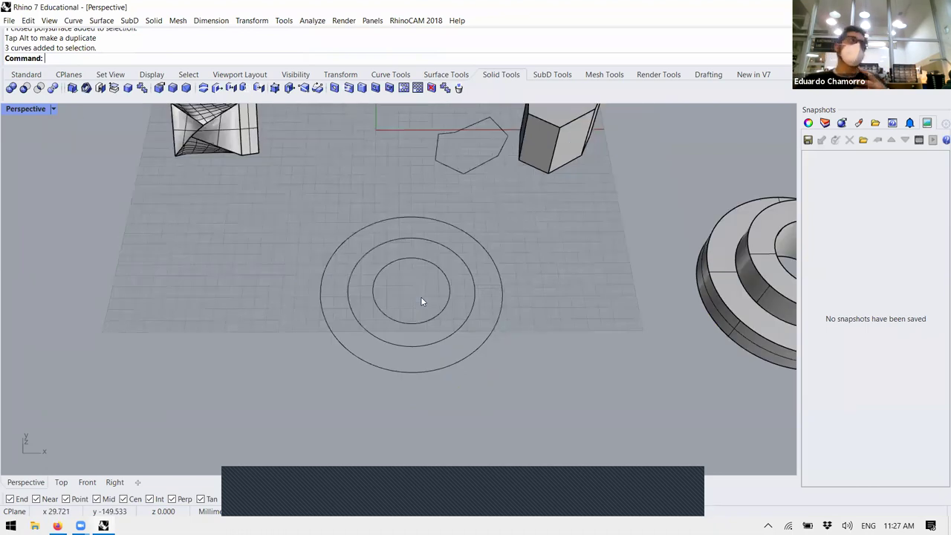
scroll(421, 296, down, 3)
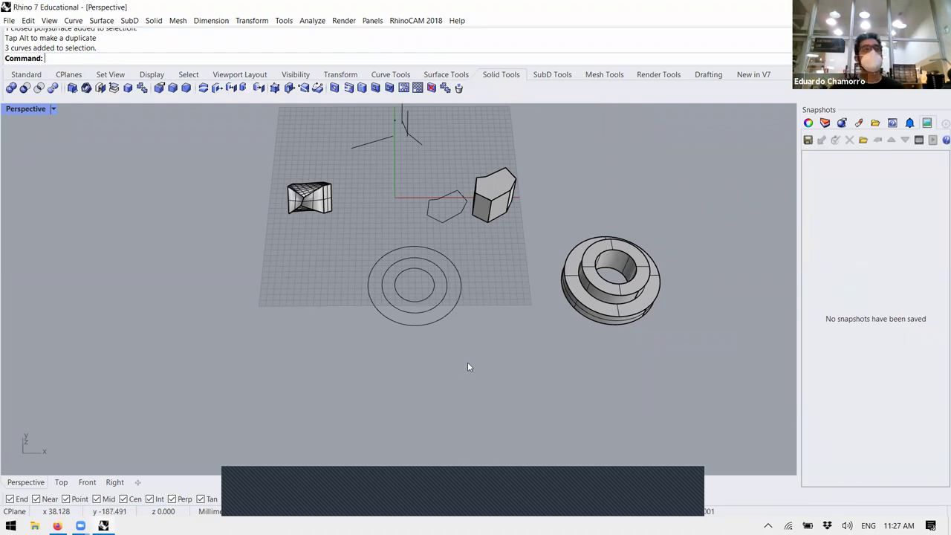
scroll(463, 361, up, 2)
scroll(461, 361, up, 1)
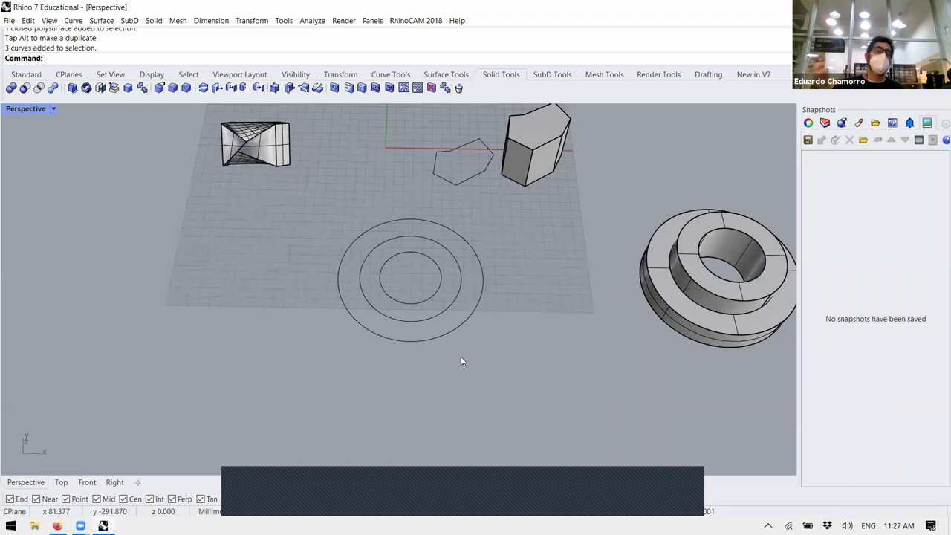
scroll(460, 362, up, 1)
scroll(461, 362, up, 1)
scroll(460, 361, up, 2)
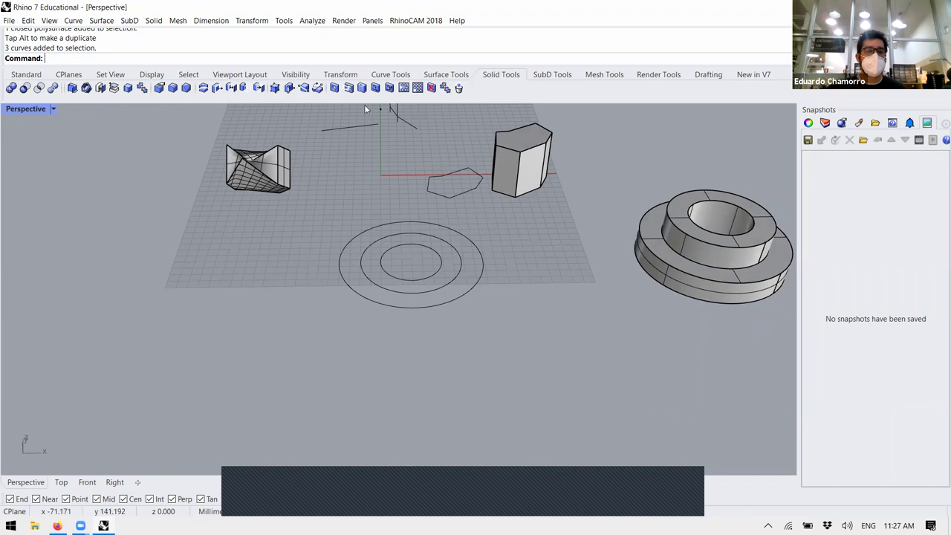
- Try to close the innermost circle with the Cap command
click(445, 74)
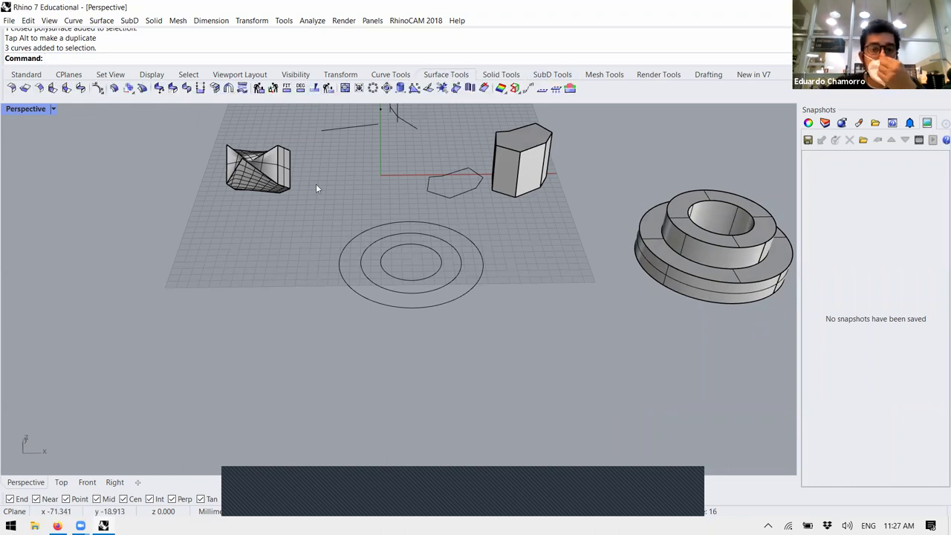
click(390, 275)
text(Cap)
key(Return)
click(390, 275)
key(Return)
key(Return)
click(390, 274)
key(Return)
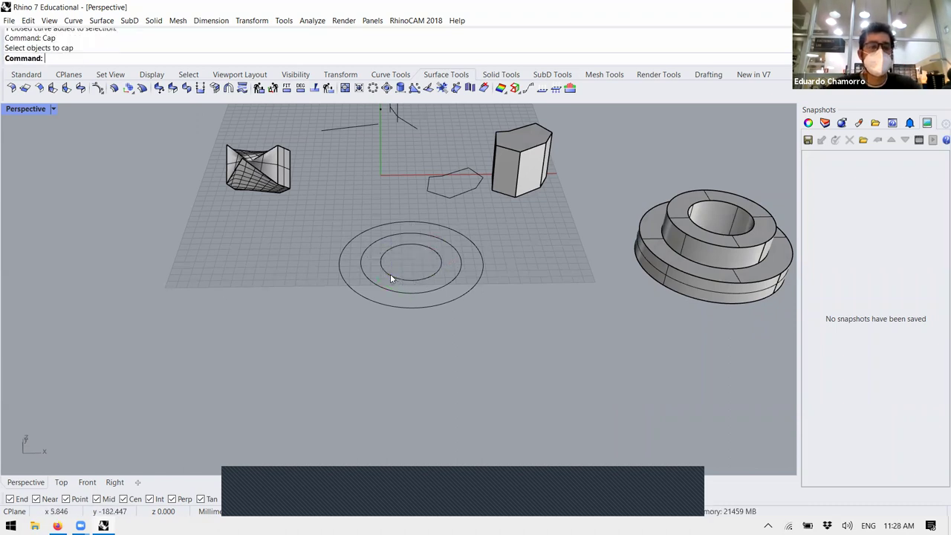
- Fill the innermost circle with a flat surface using PlanarSrf
scroll(390, 273, up, 3)
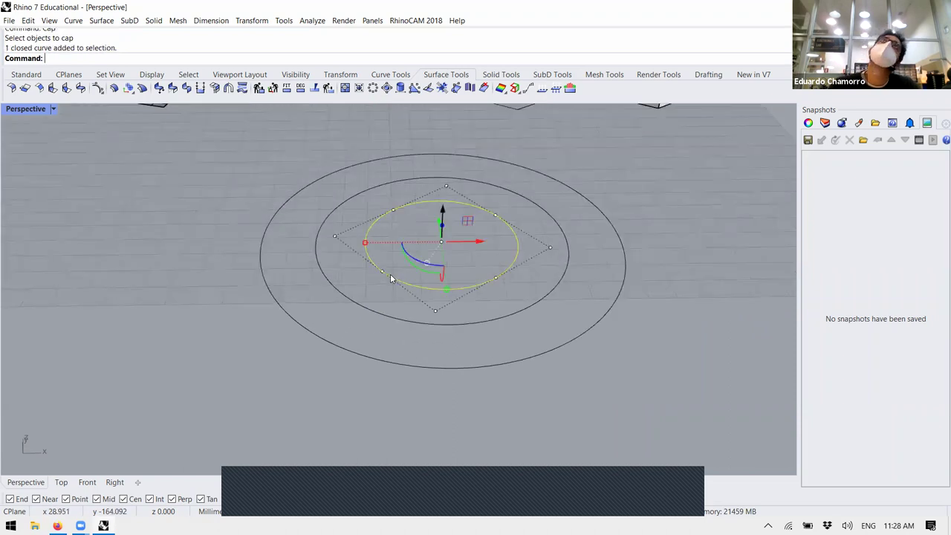
text(Plan)
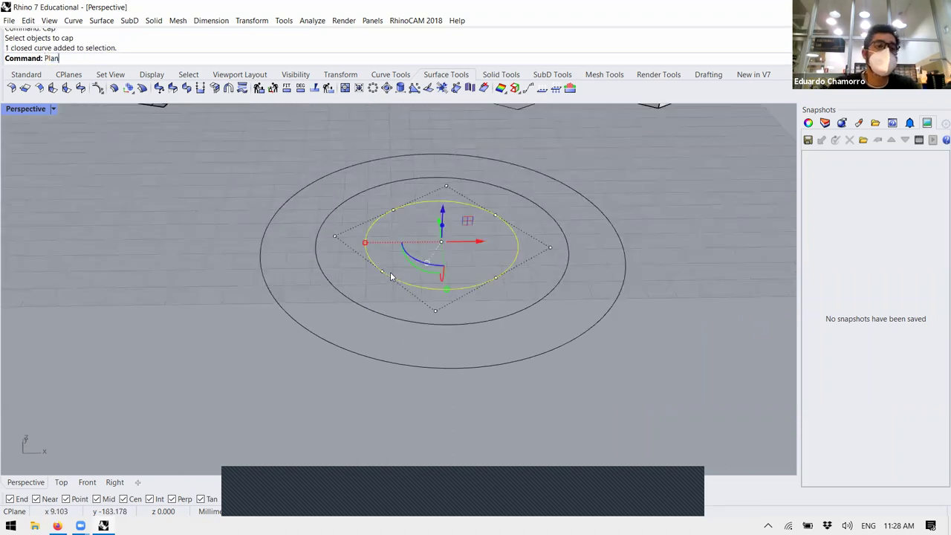
text(arSrf)
key(Return)
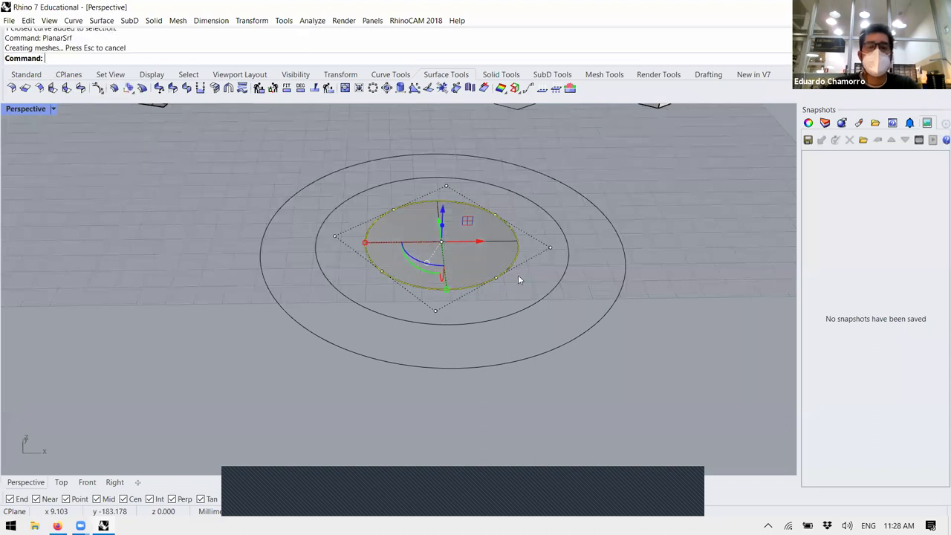
scroll(446, 282, down, 2)
key(Escape)
- Move the flat circular surface along the X axis partly off its base circle, and check that the circle selects separately
scroll(442, 281, down, 2)
scroll(446, 279, up, 3)
scroll(521, 282, up, 1)
click(499, 298)
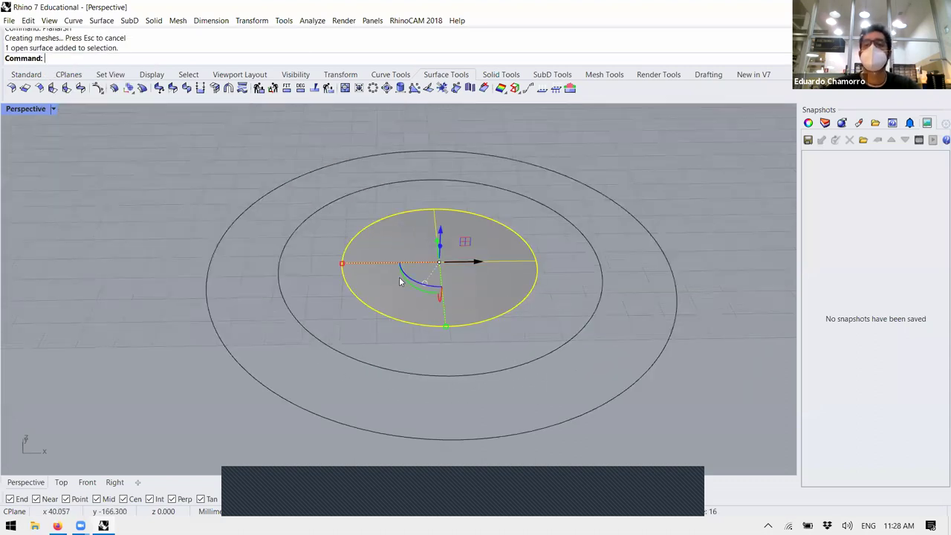
drag(370, 318, 373, 324)
click(373, 321)
click(446, 286)
drag(434, 299, 408, 344)
click(407, 344)
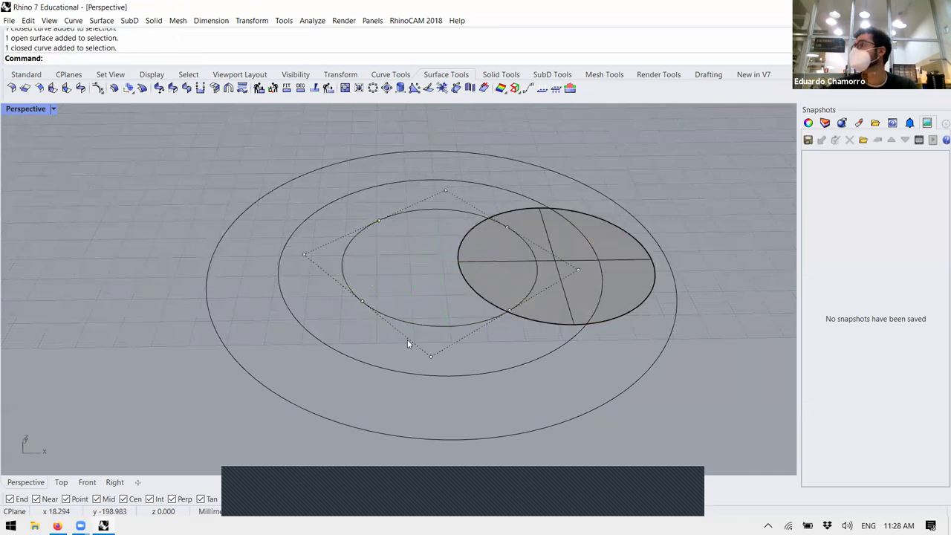
- Move the flat circular surface along the X axis completely clear of the three base circles, between them and the bored solid
click(500, 275)
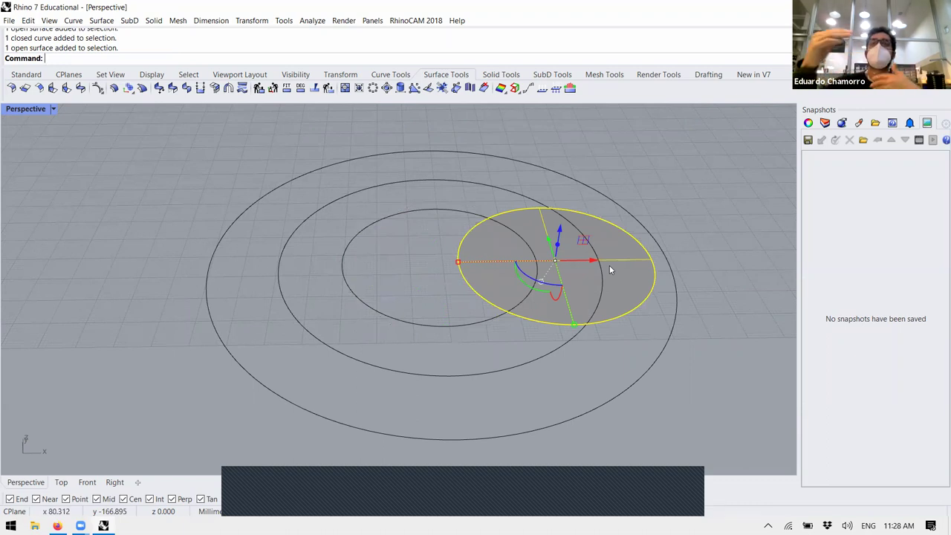
drag(572, 260, 387, 264)
scroll(387, 264, down, 5)
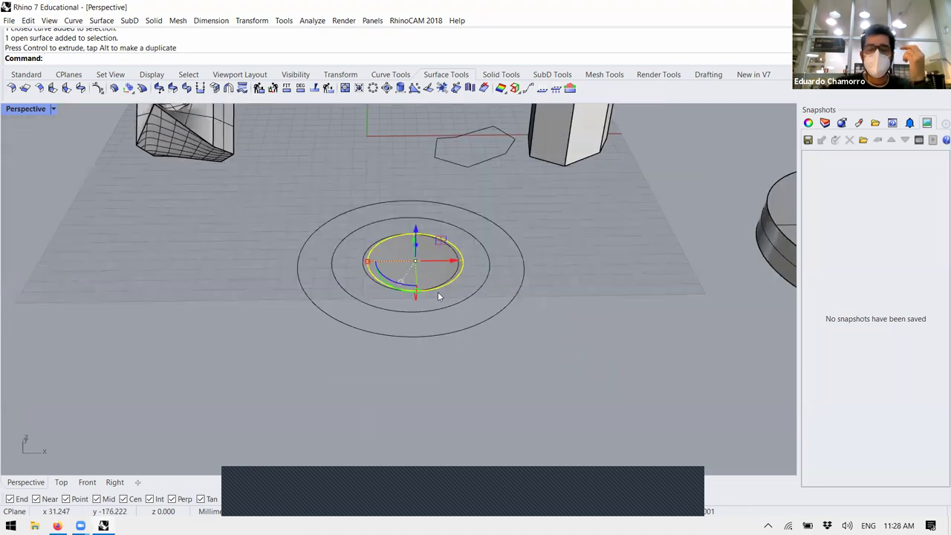
drag(459, 259, 501, 303)
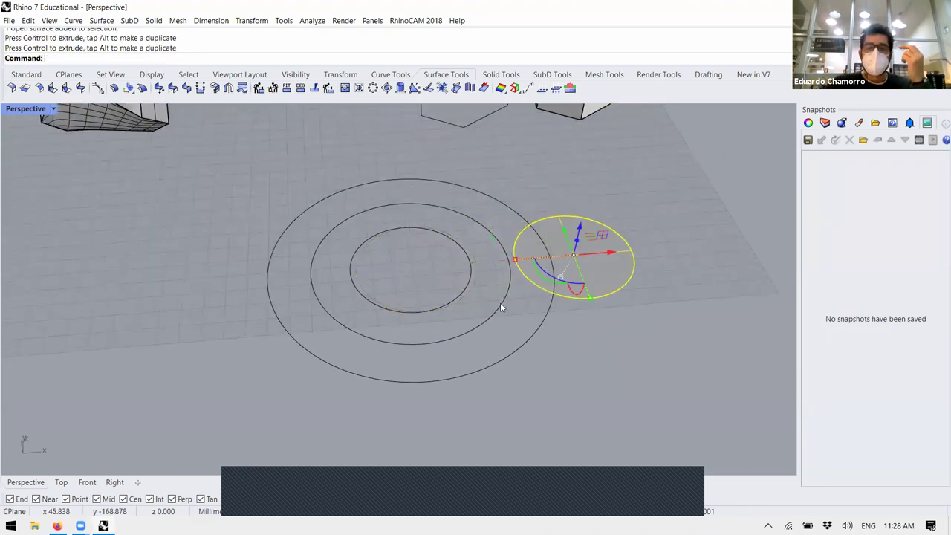
scroll(500, 303, down, 5)
scroll(506, 317, down, 3)
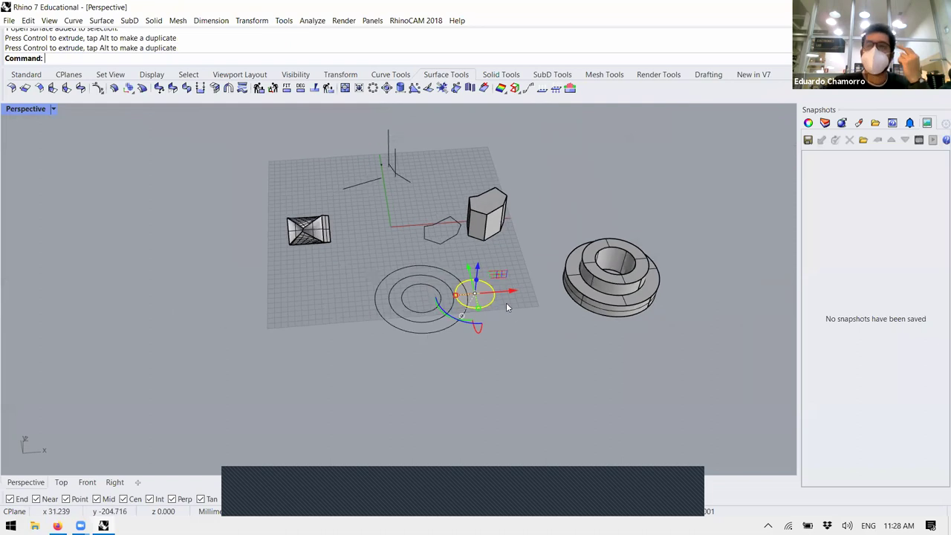
right_drag(509, 309, 516, 341)
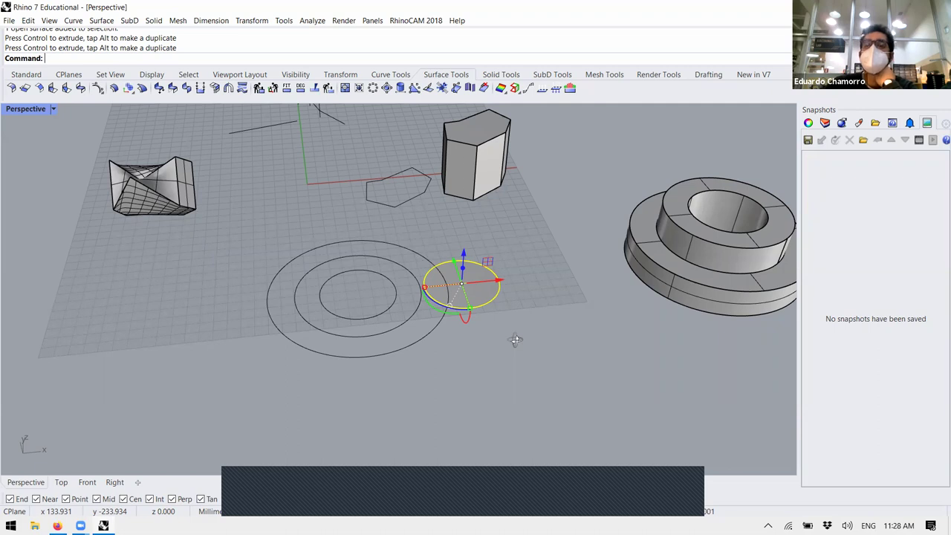
drag(491, 282, 584, 333)
click(586, 331)
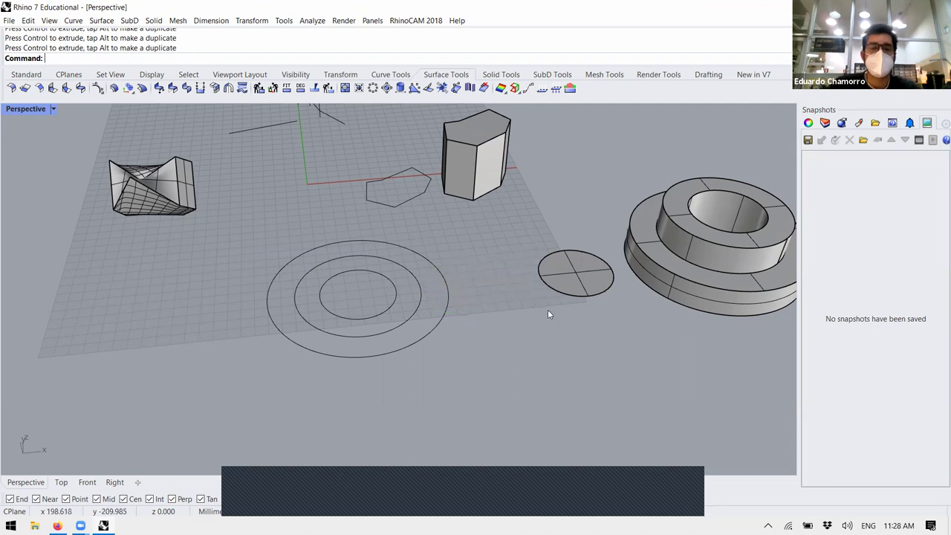
- Move all the objects together along the X axis, well clear of the construction grid
scroll(548, 314, down, 5)
drag(760, 166, 311, 363)
scroll(394, 301, down, 2)
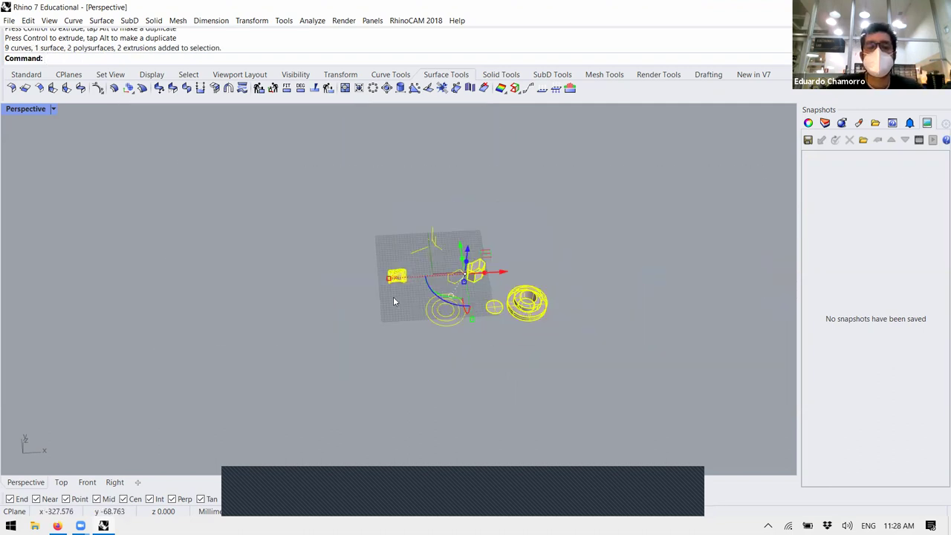
scroll(394, 301, down, 2)
drag(479, 272, 661, 269)
click(355, 334)
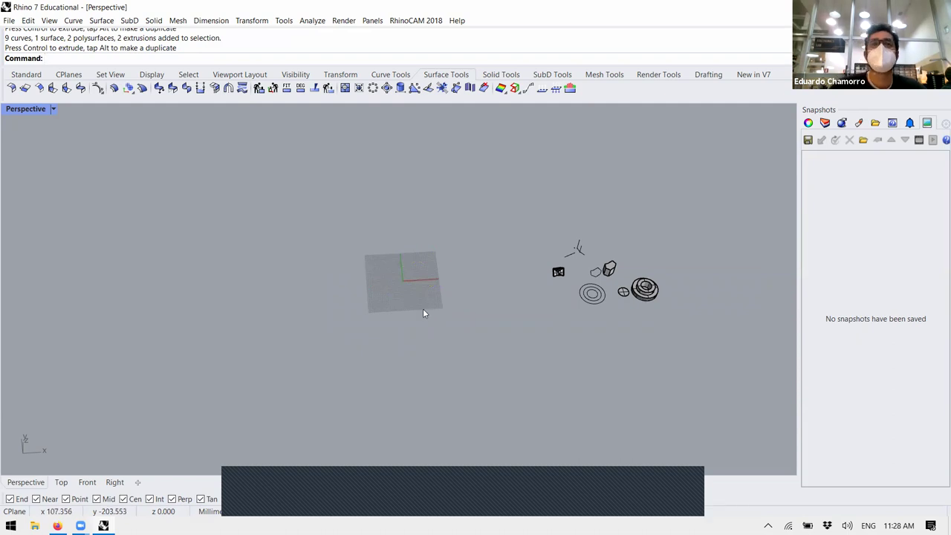
- Move the bored stepped solid back beside the construction grid, apart from the other objects
scroll(423, 313, up, 4)
scroll(431, 279, up, 3)
scroll(680, 258, down, 3)
scroll(631, 297, up, 3)
click(623, 269)
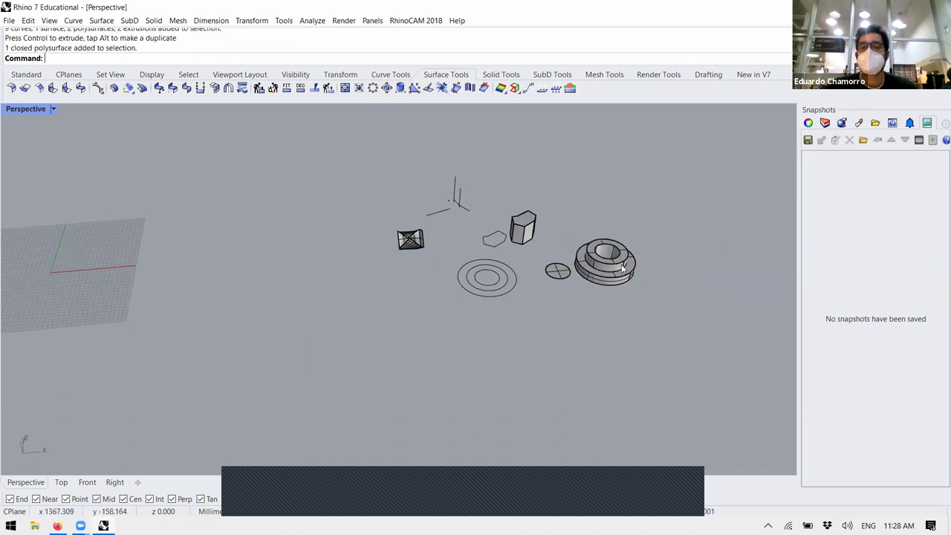
drag(622, 269, 140, 263)
scroll(241, 287, down, 3)
scroll(273, 303, up, 3)
click(272, 303)
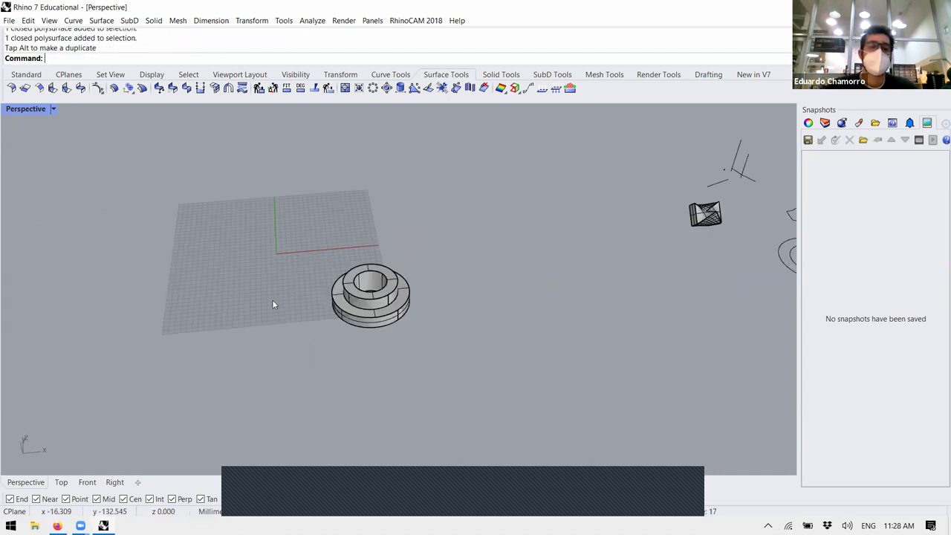
- Generate a 2D drawing of the bored solid with Make2D, using the Perspective view, View projection, hidden lines and grouped output
right_drag(461, 329, 439, 302)
scroll(348, 299, up, 3)
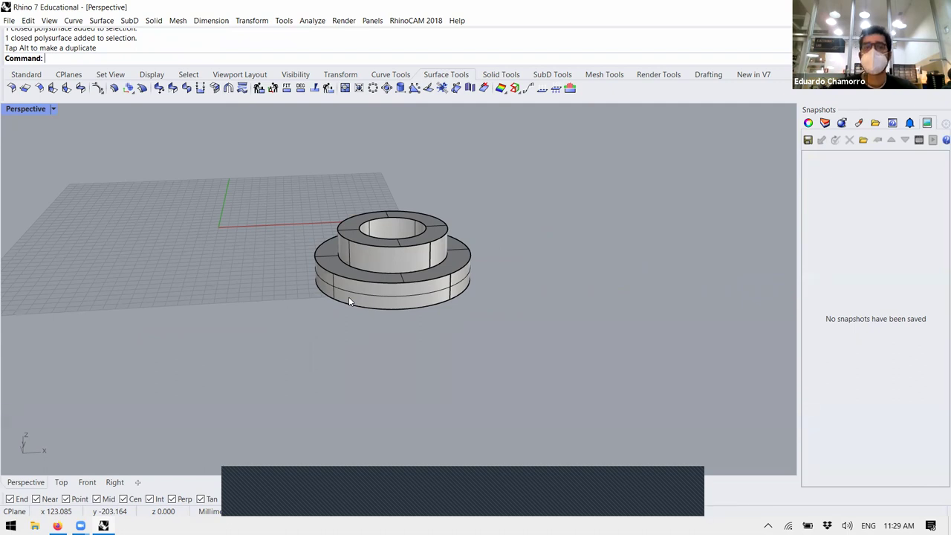
text(Make2D)
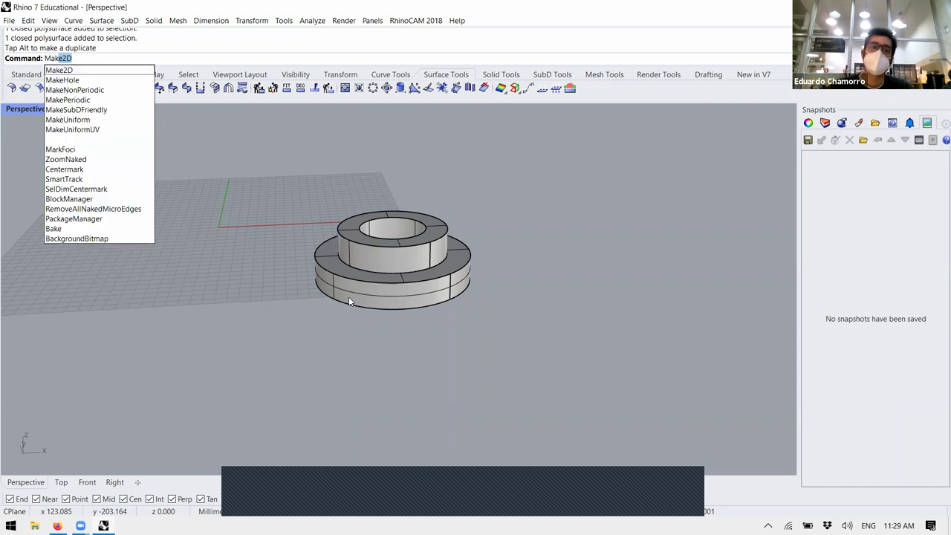
key(Return)
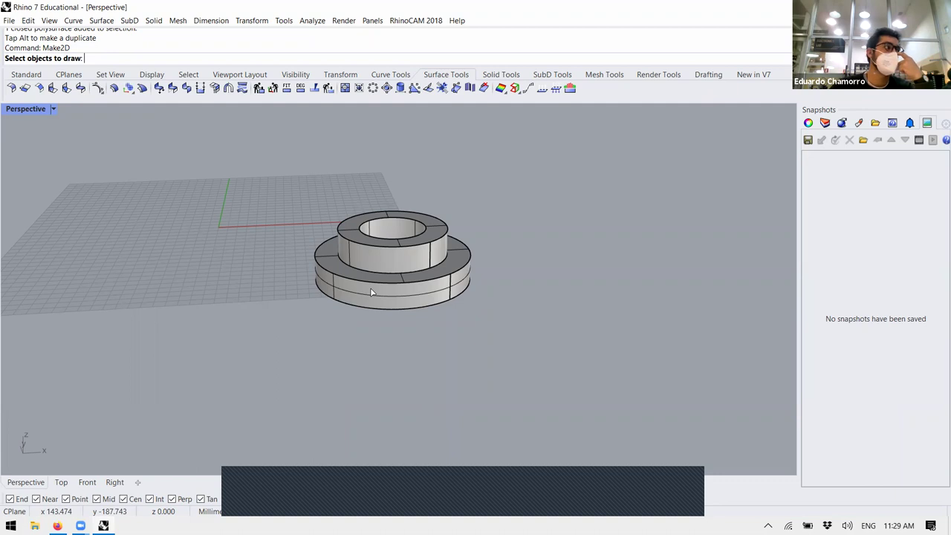
click(372, 292)
key(Return)
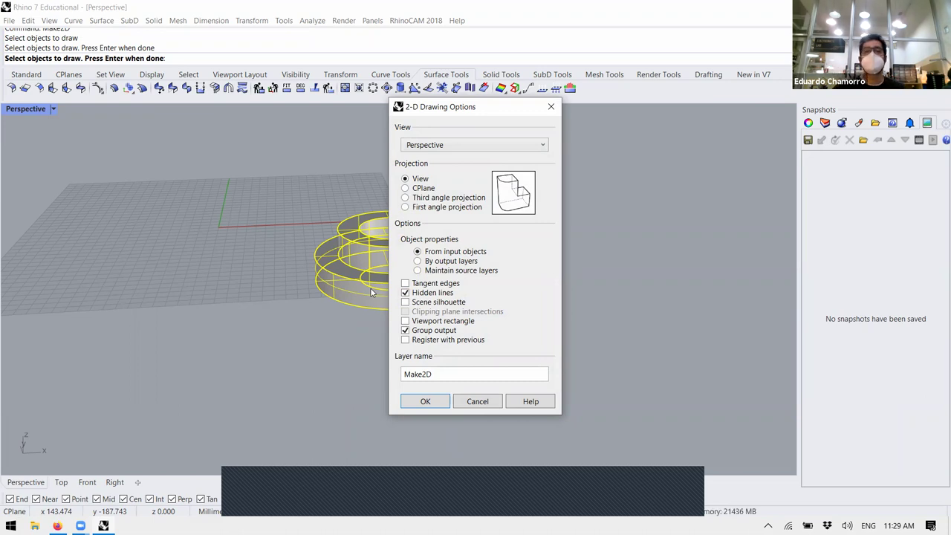
drag(459, 110, 691, 130)
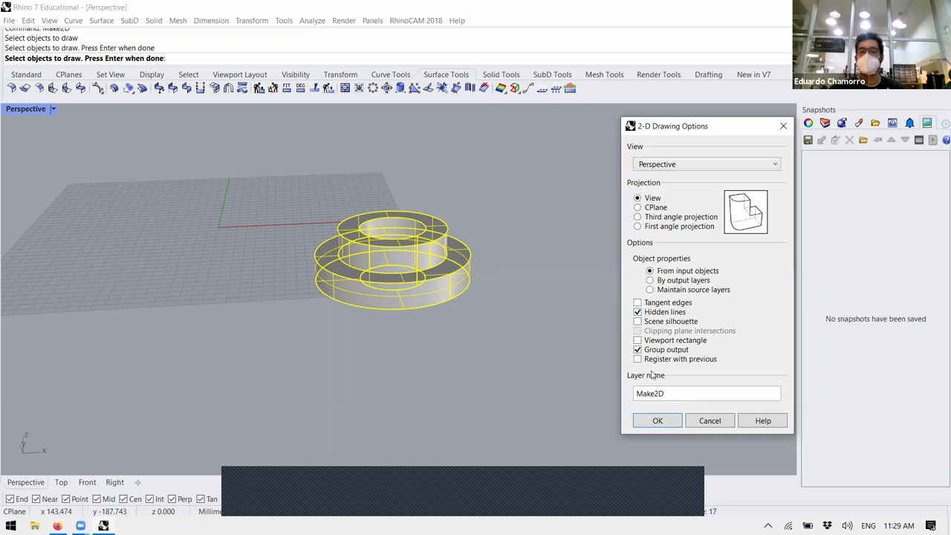
click(657, 421)
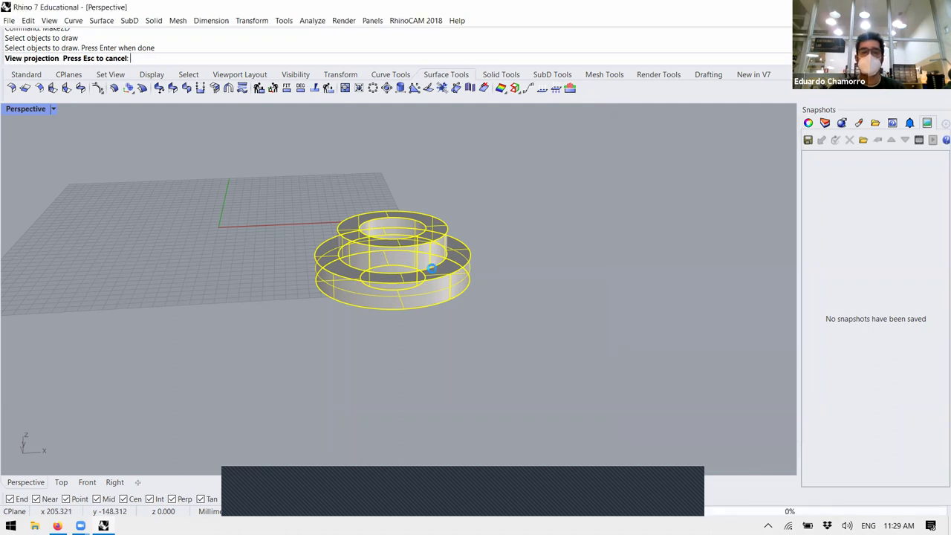
- Examine the flat perspective drawing next to the bored solid from several distances and angles
scroll(514, 280, down, 5)
scroll(509, 301, up, 5)
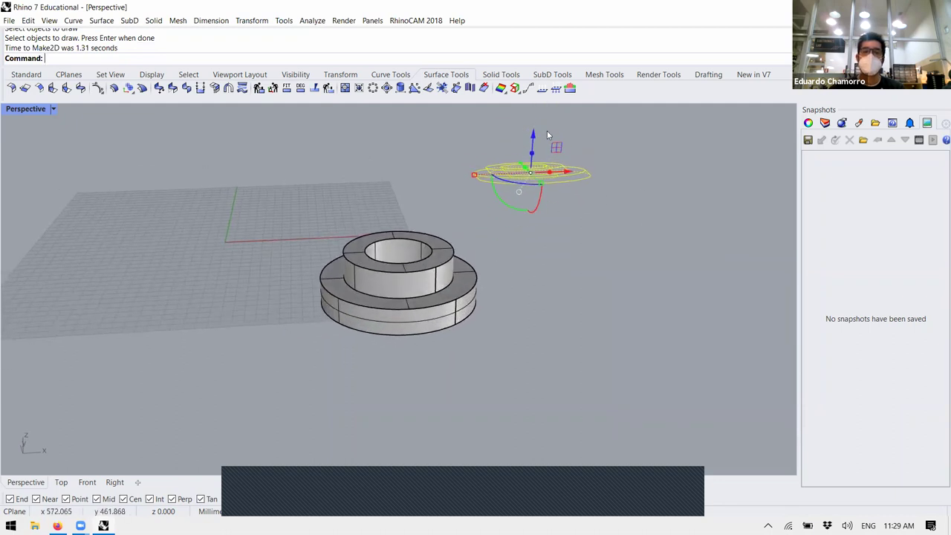
right_drag(608, 233, 604, 321)
scroll(636, 331, down, 3)
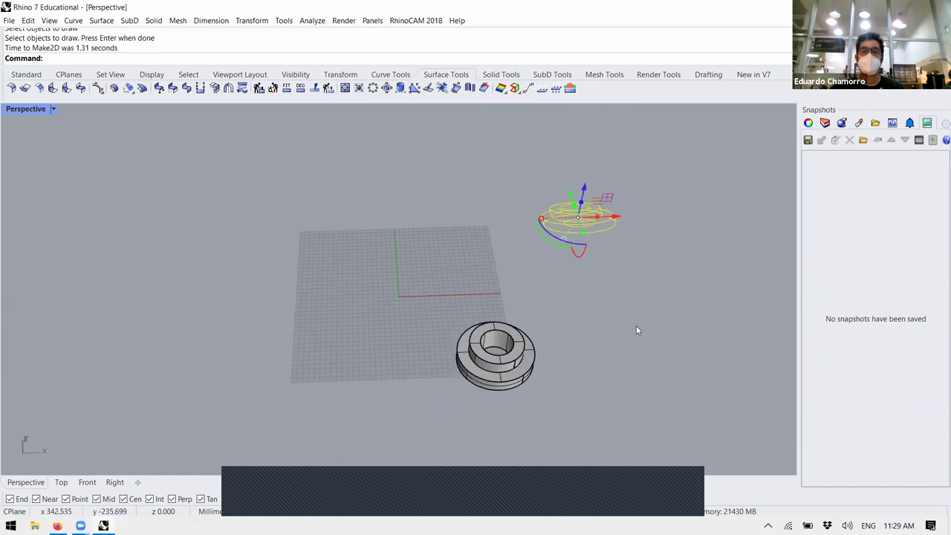
scroll(631, 214, up, 10)
scroll(631, 220, up, 3)
scroll(647, 201, down, 12)
scroll(493, 268, down, 2)
scroll(483, 279, up, 8)
scroll(491, 223, down, 8)
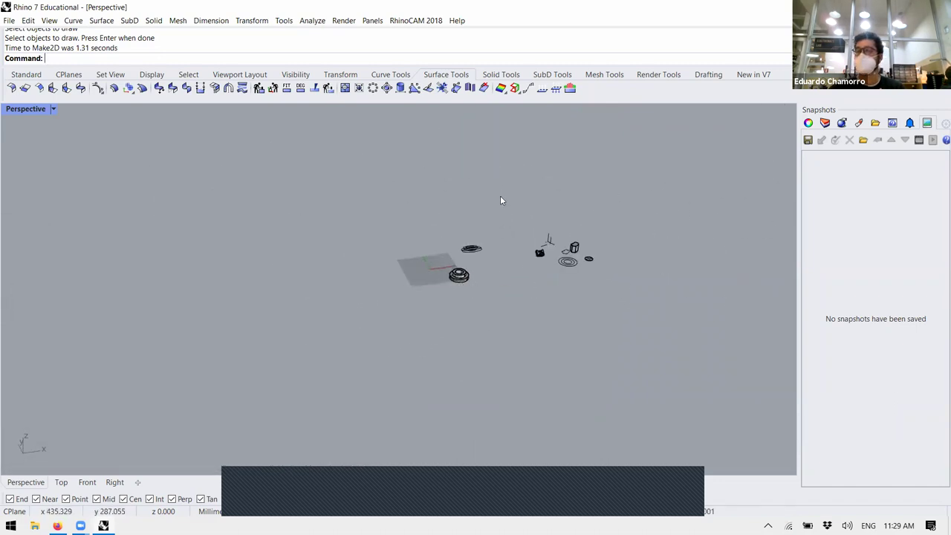
- Move the perspective drawing to the far corner of the construction grid, behind the bored solid
scroll(406, 382, up, 8)
click(448, 319)
drag(500, 293, 308, 322)
scroll(452, 290, down, 2)
scroll(424, 368, up, 2)
key(Escape)
- Generate a second 2D drawing of the bored solid with Make2D, using the Top view with hidden lines and grouped output
click(417, 350)
right_drag(467, 270, 542, 242)
scroll(459, 283, up, 3)
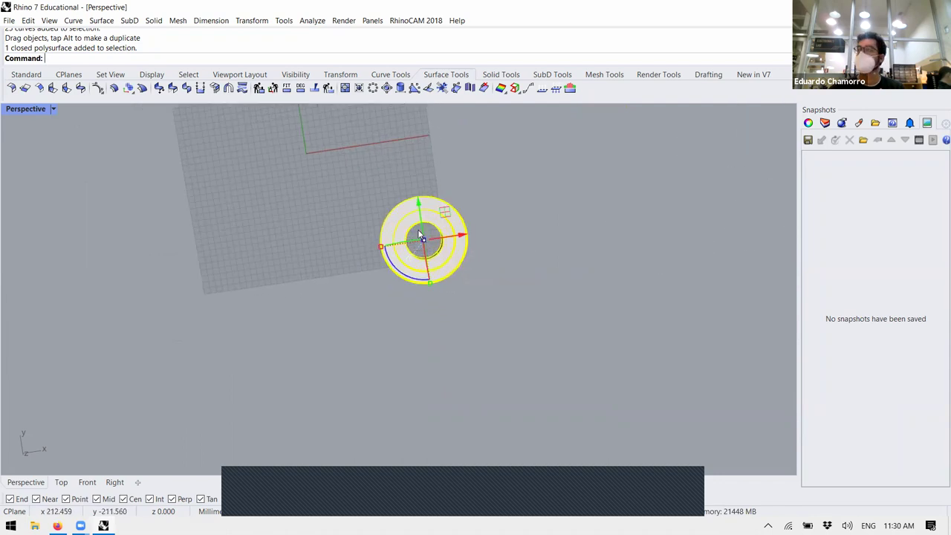
key(Escape)
right_drag(420, 318, 442, 275)
scroll(441, 275, down, 3)
click(428, 316)
text(Make2D)
key(Return)
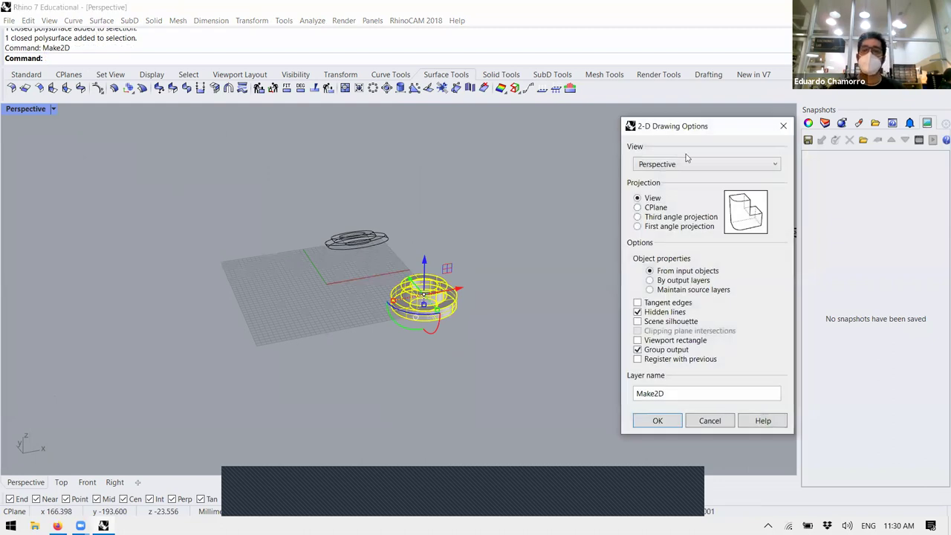
drag(690, 125, 633, 114)
click(624, 155)
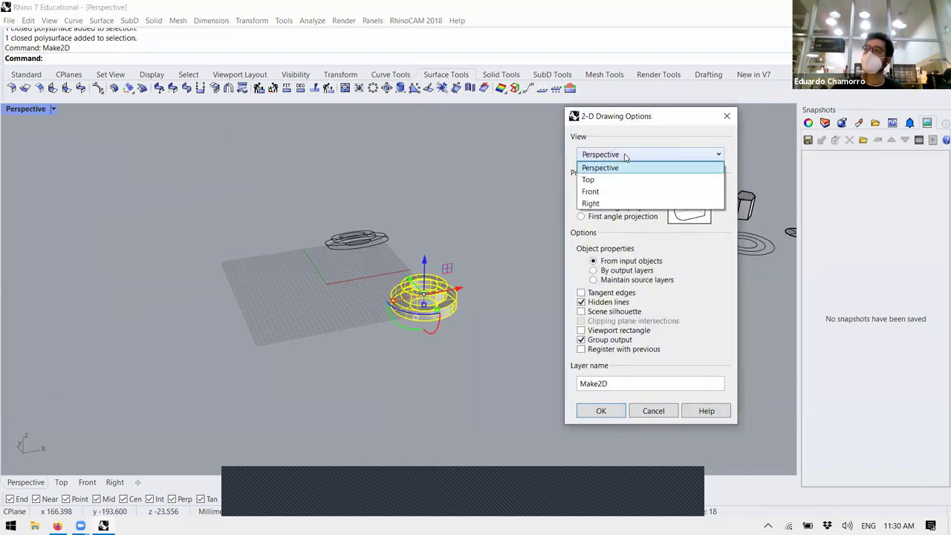
click(626, 180)
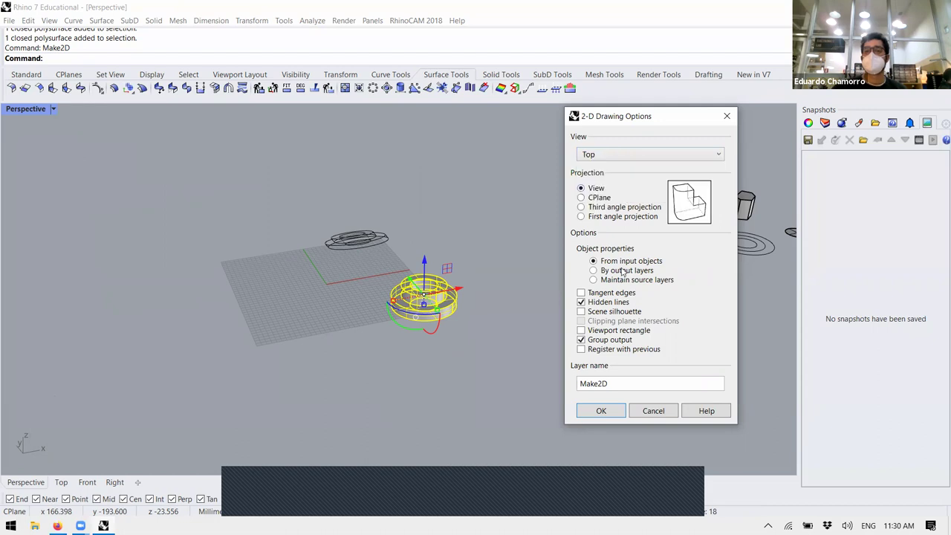
click(611, 407)
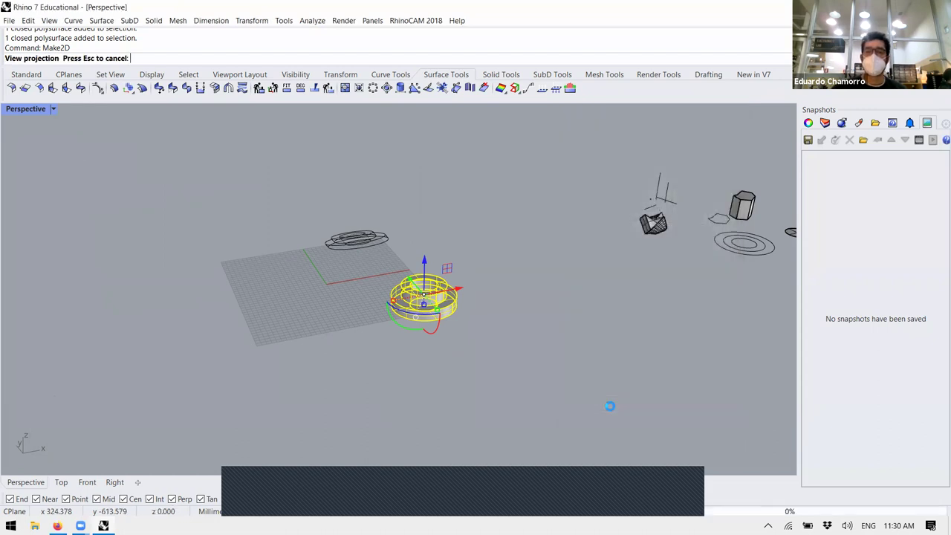
- Move the top-view drawing along the X axis clear of the bored solid
drag(458, 290, 557, 274)
click(548, 382)
scroll(504, 298, up, 5)
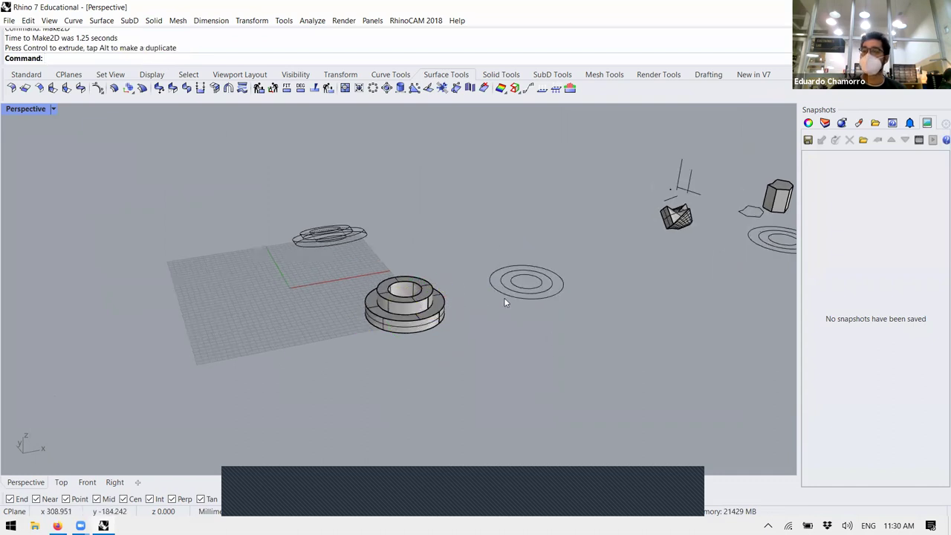
- Move the three-circle top-view drawing onto the construction grid, in front of the perspective drawing
drag(473, 366, 621, 227)
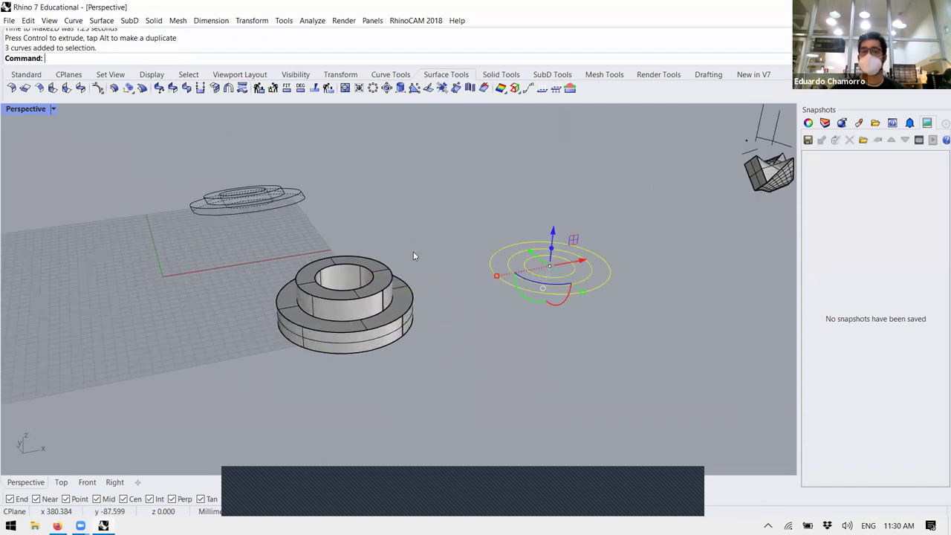
right_drag(560, 251, 492, 374)
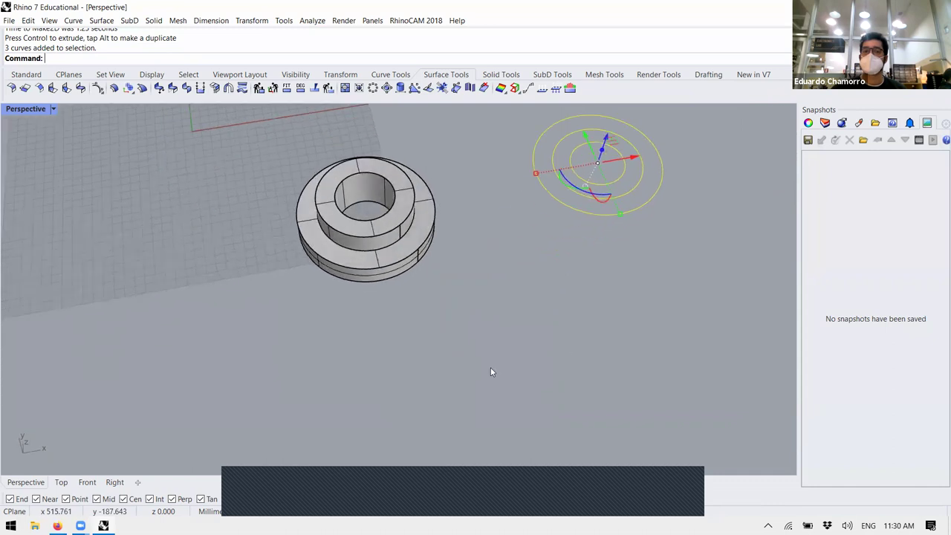
scroll(515, 275, down, 5)
scroll(514, 206, up, 3)
drag(535, 331, 515, 250)
drag(552, 283, 448, 289)
drag(409, 257, 411, 285)
click(505, 370)
- Move the bored solid away from the grid so that only the two 2D drawings remain there
click(438, 379)
drag(446, 378, 635, 363)
click(449, 344)
- Check that the three circles of the top-view drawing select together as one group
scroll(428, 333, up, 2)
click(428, 333)
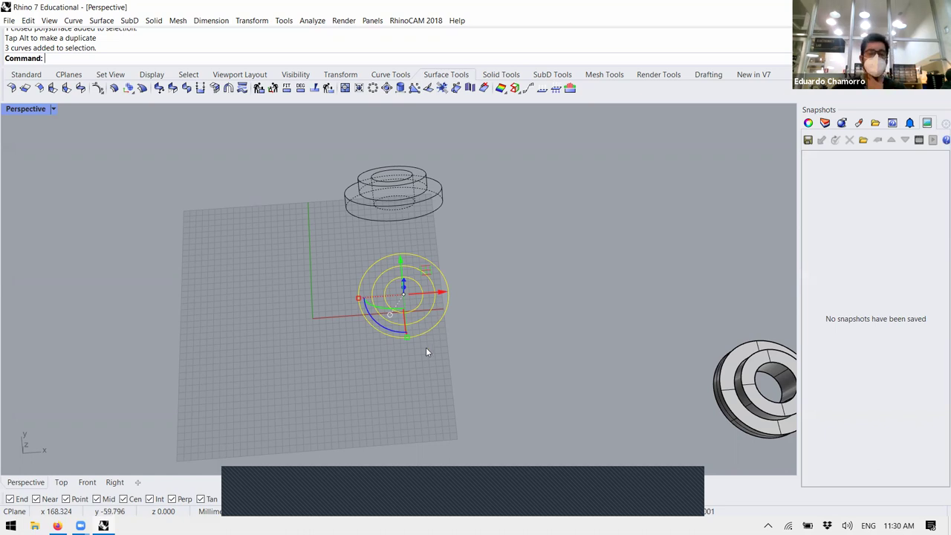
click(426, 352)
scroll(412, 297, up, 5)
click(405, 291)
click(447, 314)
click(448, 315)
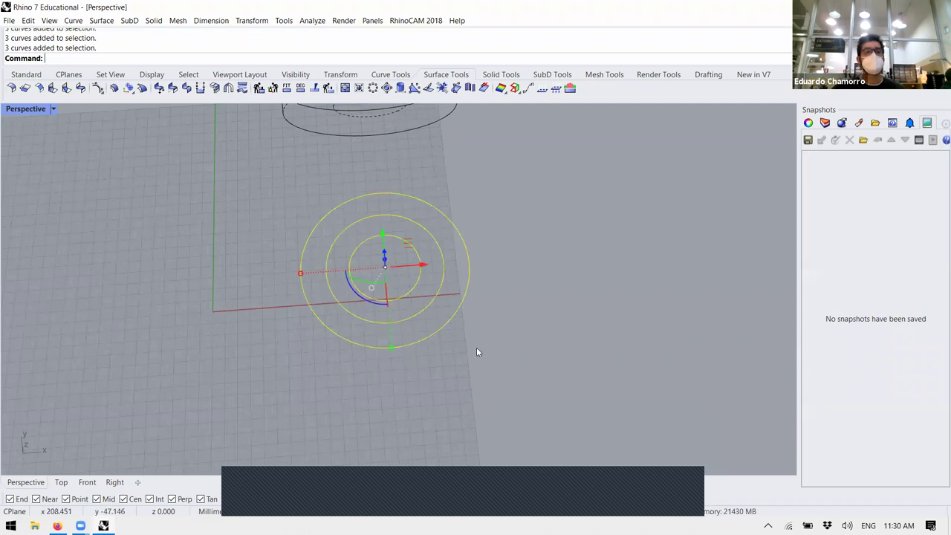
click(497, 370)
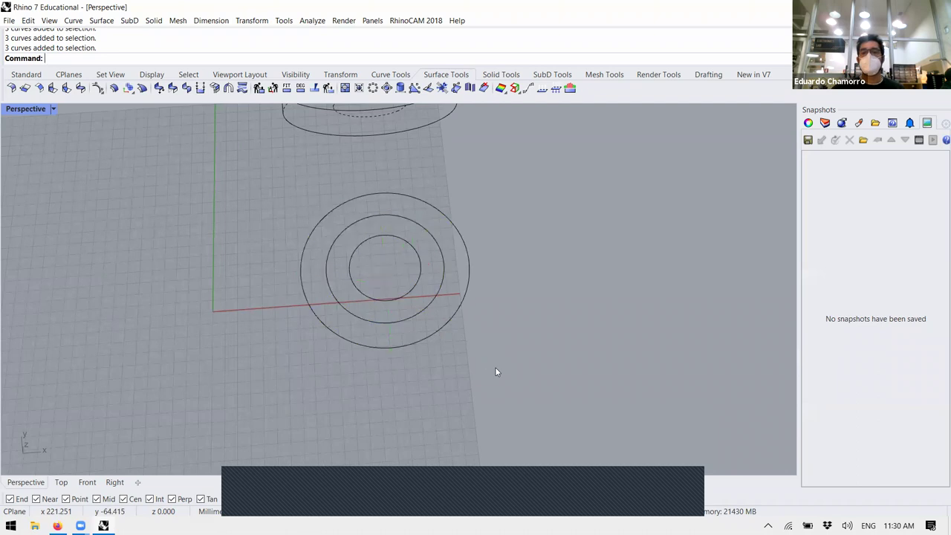
click(448, 323)
click(569, 381)
- Display the properties in a widened side panel and select the bored solid to view its object properties
click(808, 123)
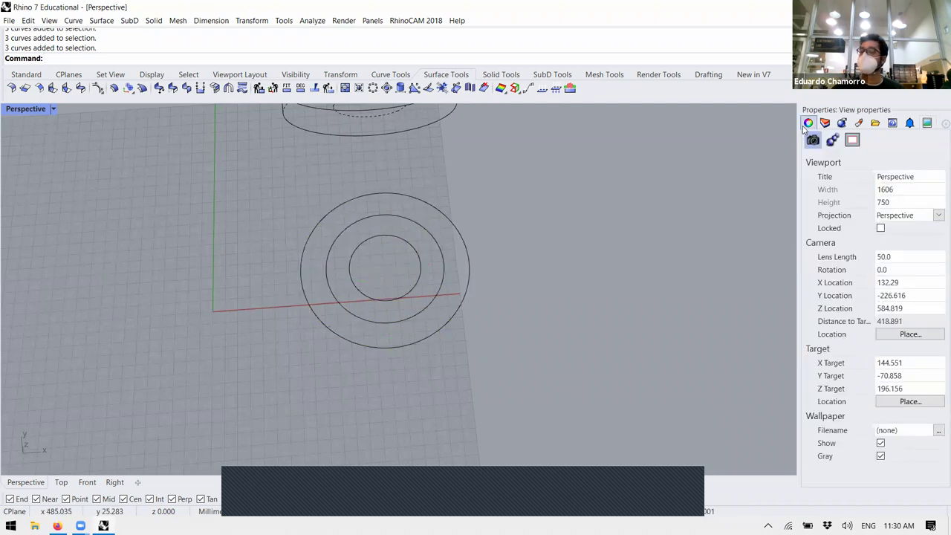
drag(798, 160, 725, 162)
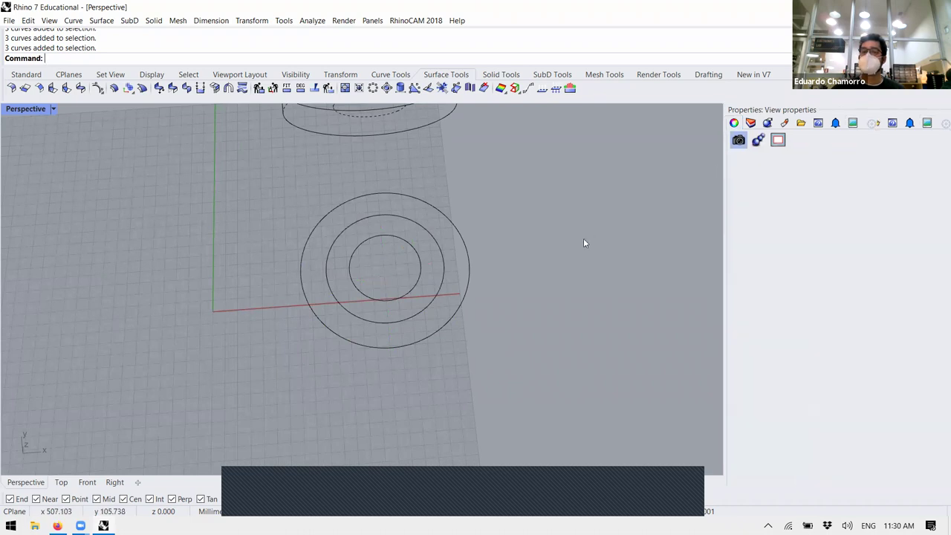
scroll(438, 319, down, 6)
scroll(455, 325, down, 5)
scroll(467, 328, up, 7)
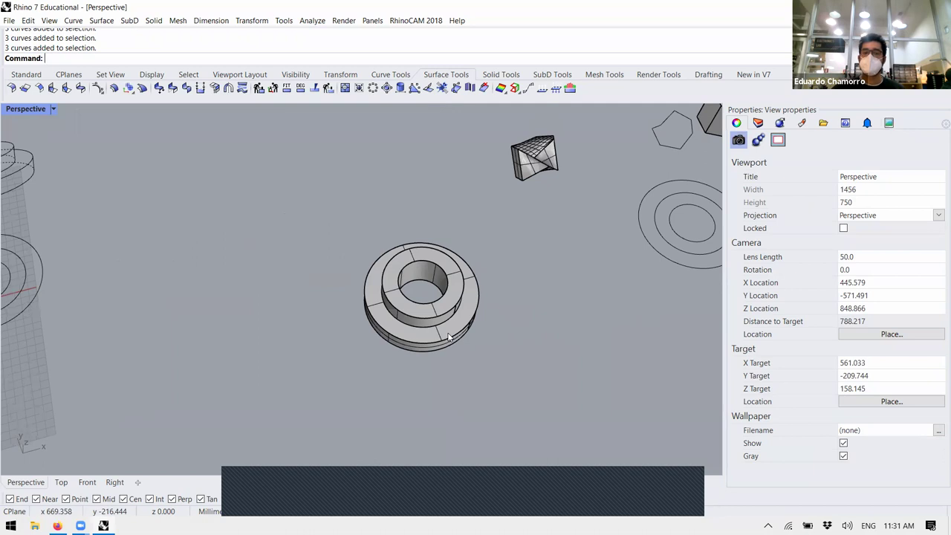
click(449, 337)
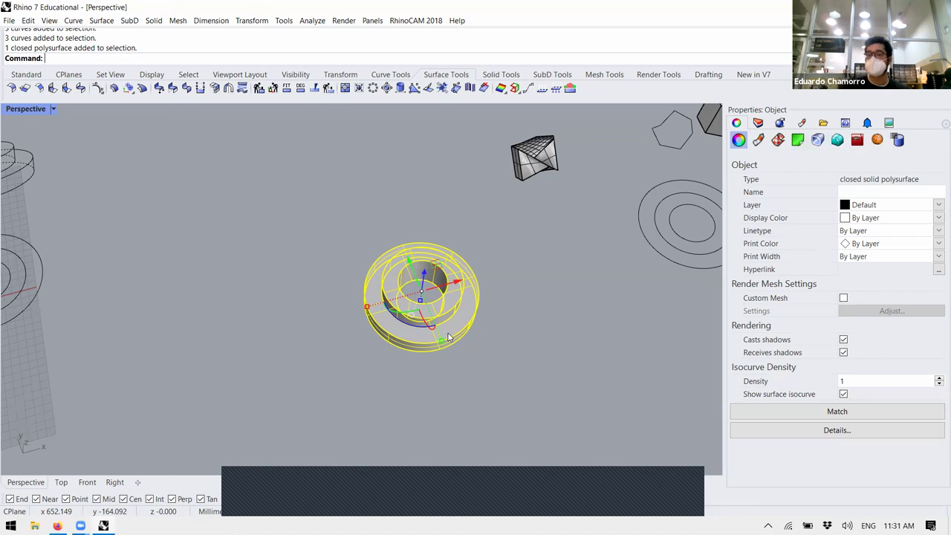
scroll(561, 235, down, 5)
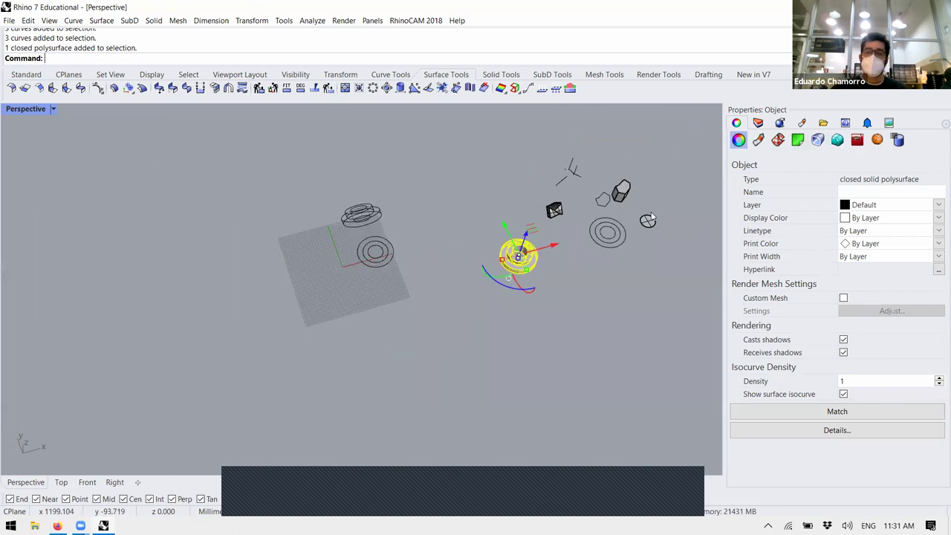
- Select the circular planar surface and the extruded polygon in turn to view the object type of each
scroll(664, 245, up, 5)
scroll(662, 245, up, 1)
click(663, 245)
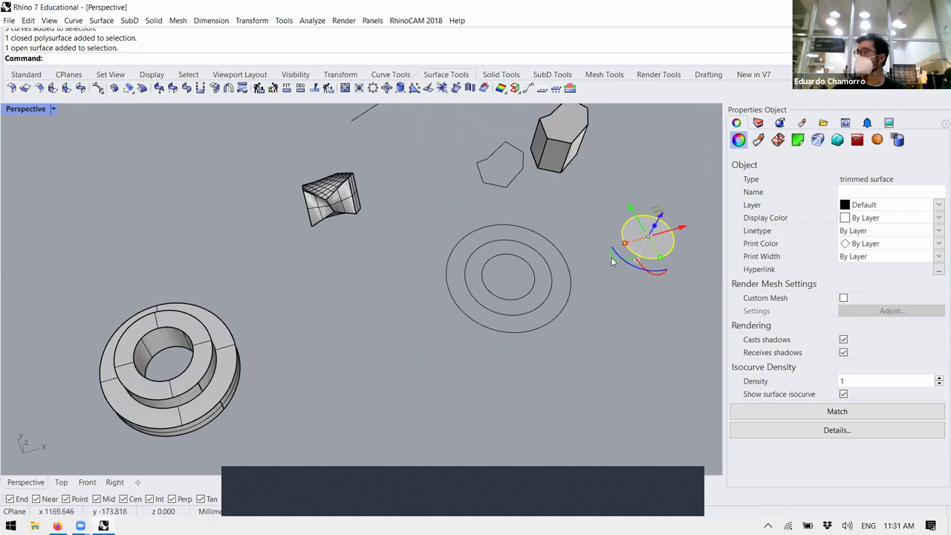
right_drag(595, 272, 630, 225)
scroll(631, 226, up, 3)
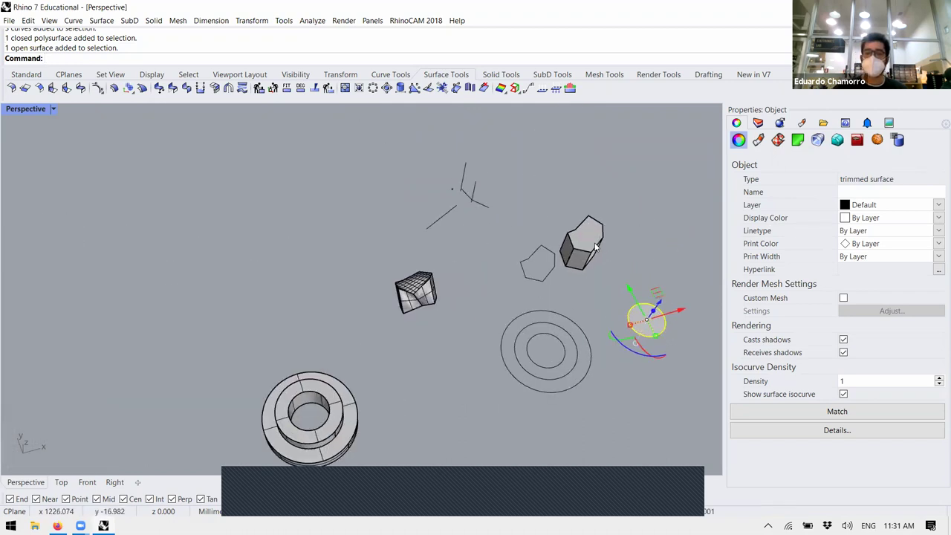
click(625, 249)
click(582, 250)
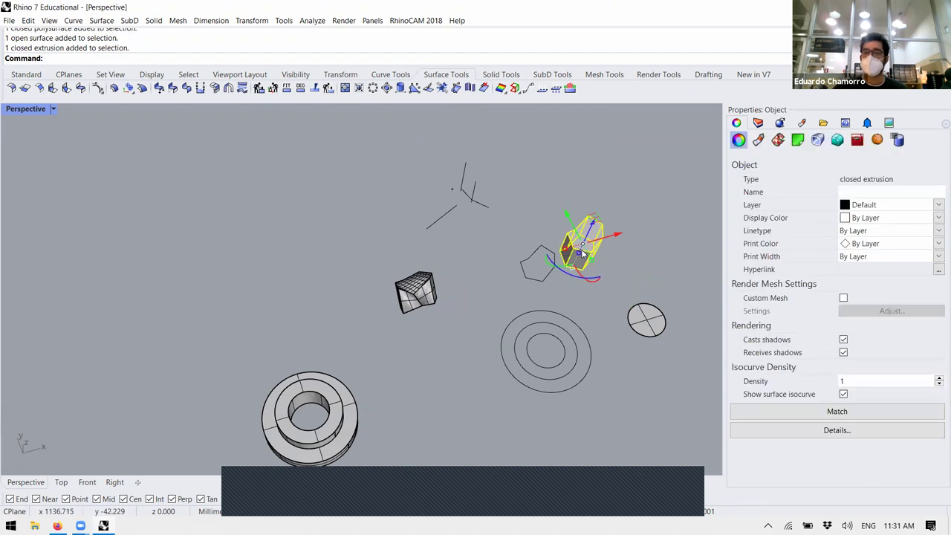
- Select the three-circle drawing on the construction grid to view its object properties, and clear the selection
scroll(624, 269, down, 5)
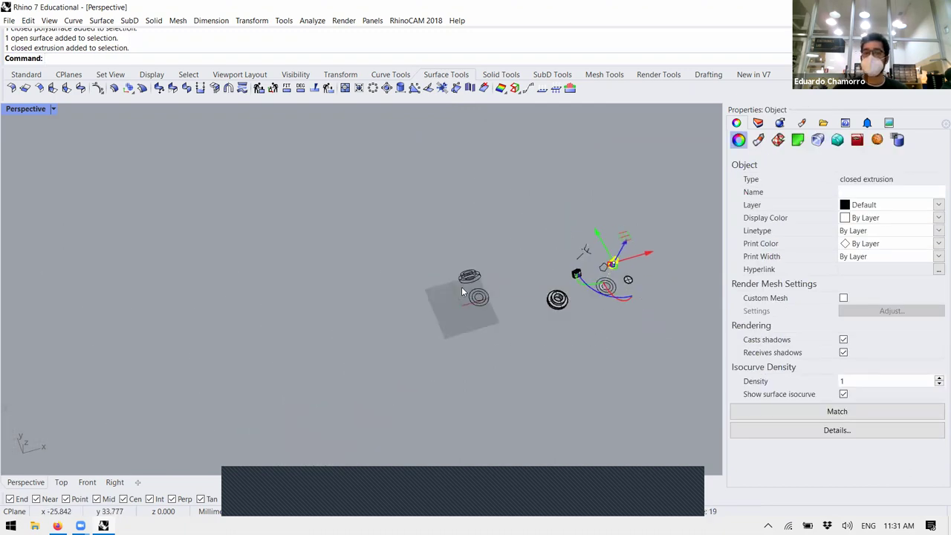
scroll(501, 322, up, 4)
scroll(501, 323, up, 4)
click(509, 315)
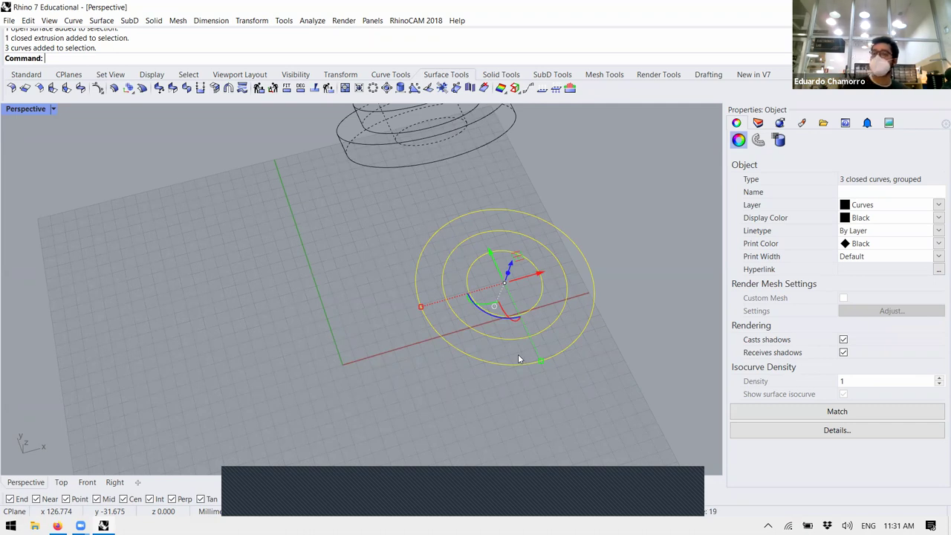
right_drag(518, 353, 501, 364)
key(Escape)
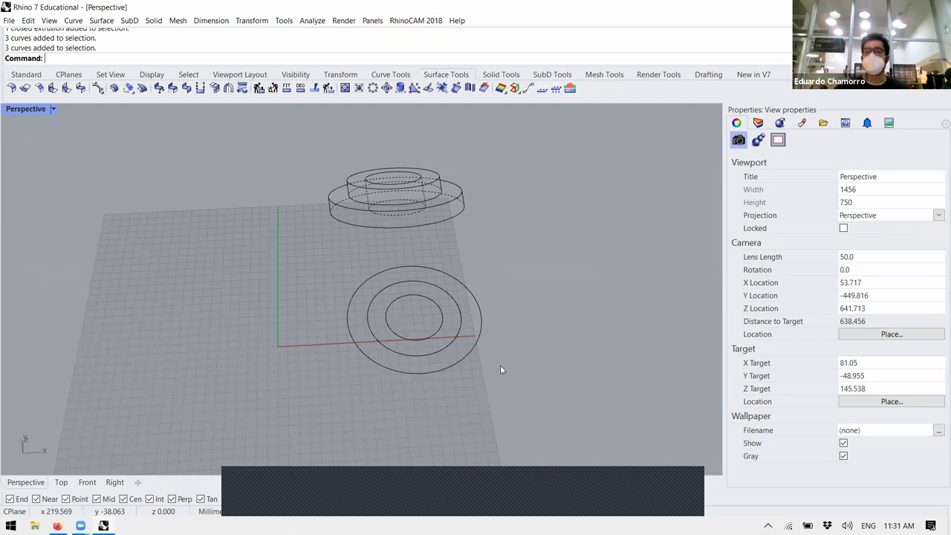
- Ungroup the three circles of the top-view drawing
click(463, 360)
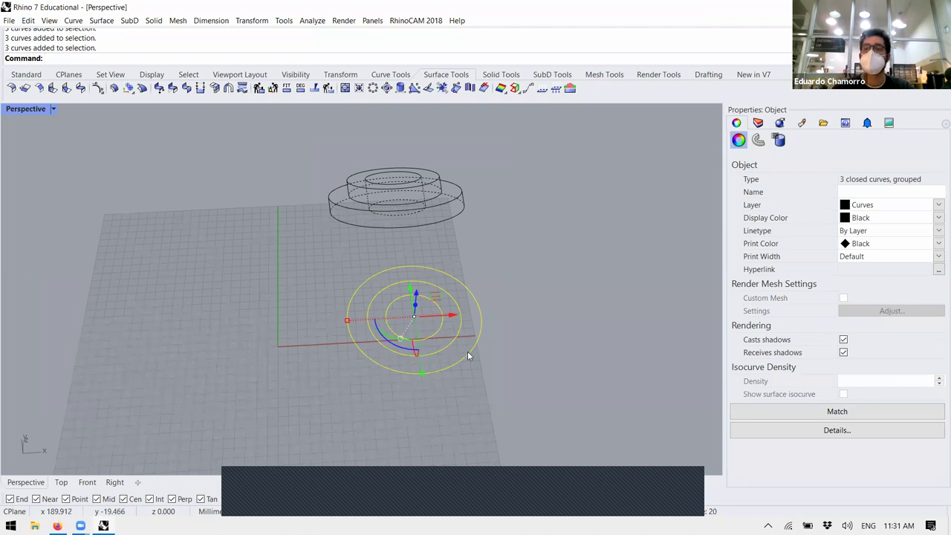
text(Ungroup)
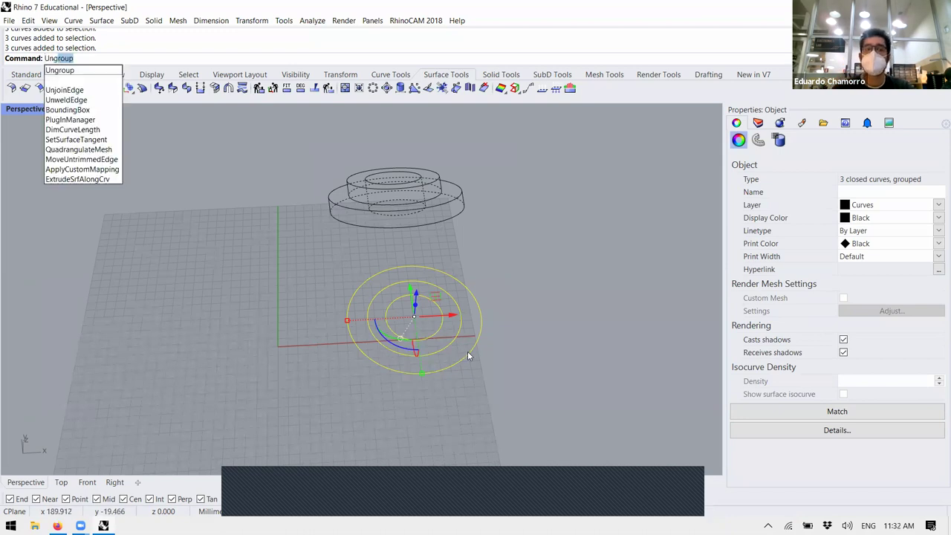
key(Return)
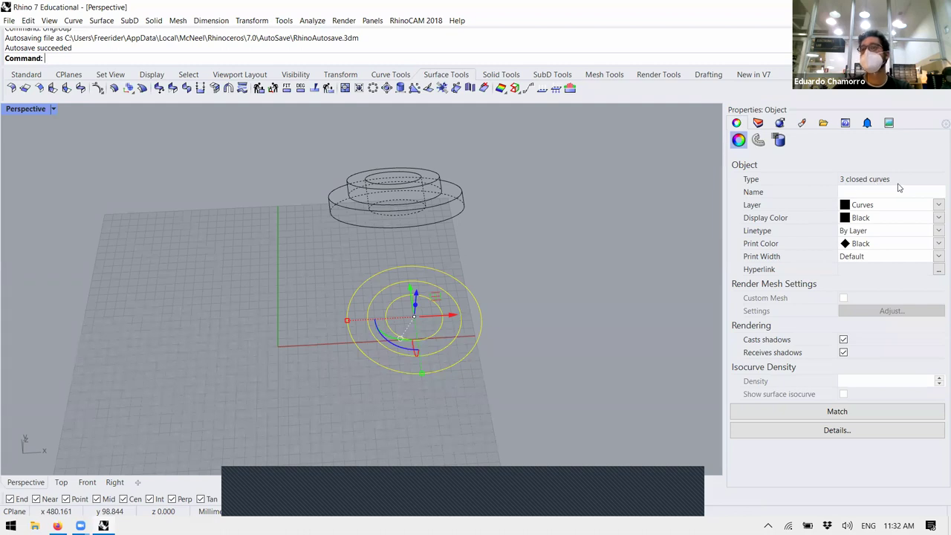
- Check how the three ungrouped circles select, picking the outer circle alone and all three together with a selection window
click(527, 349)
click(470, 350)
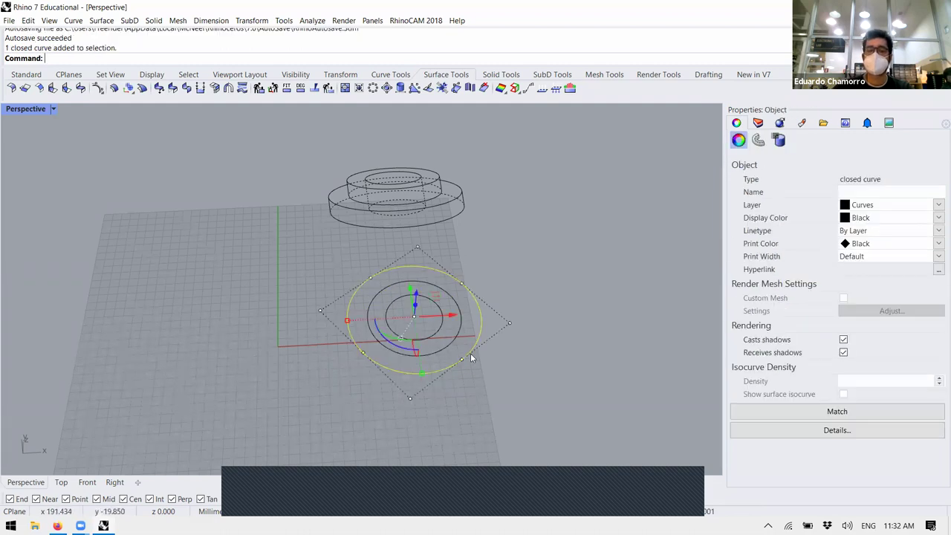
click(509, 350)
drag(567, 272, 295, 436)
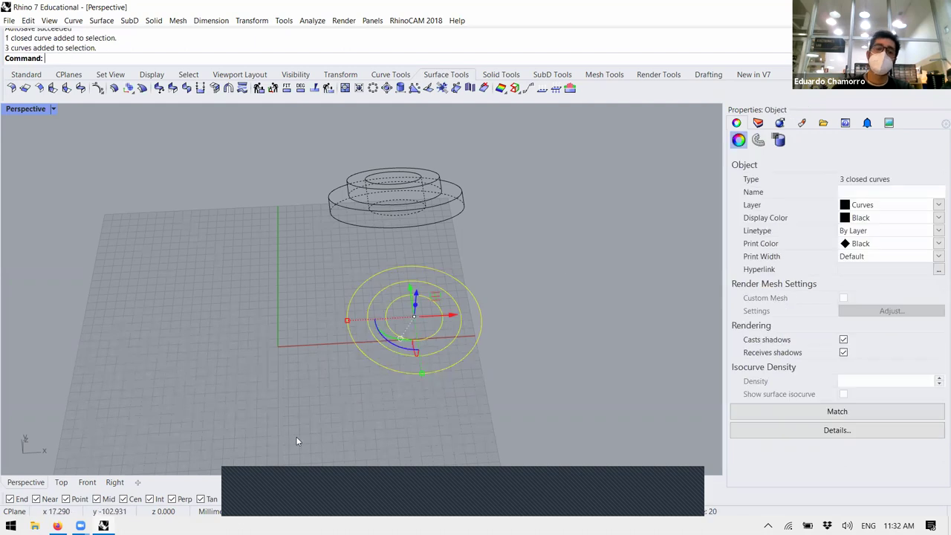
drag(458, 322, 310, 328)
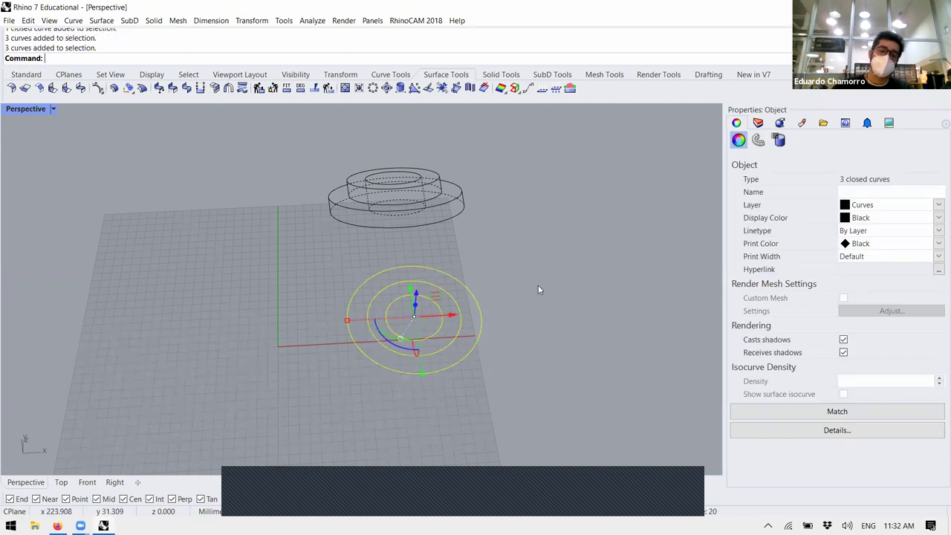
- Ungroup the curves of the perspective drawing at the back of the construction grid
click(438, 202)
click(440, 207)
scroll(447, 267, down, 3)
scroll(435, 187, up, 3)
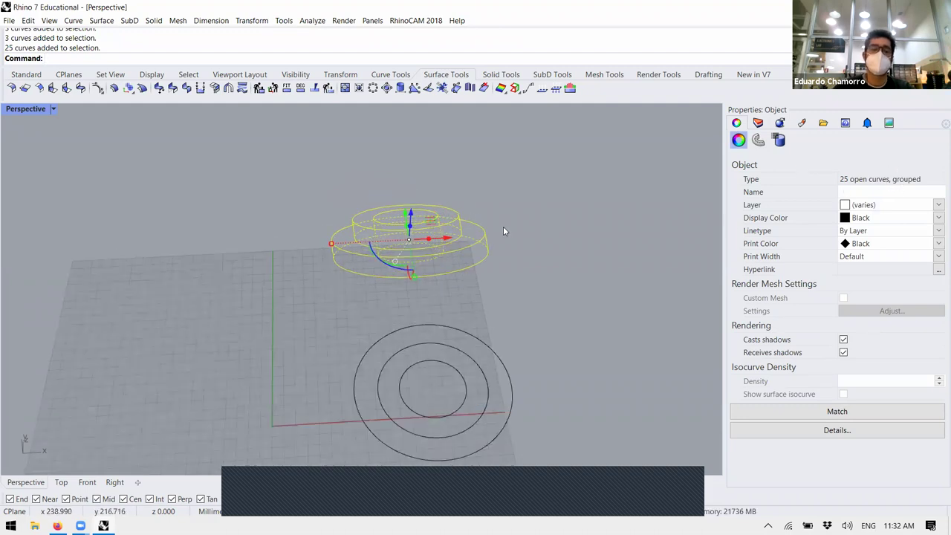
text(Ungroup)
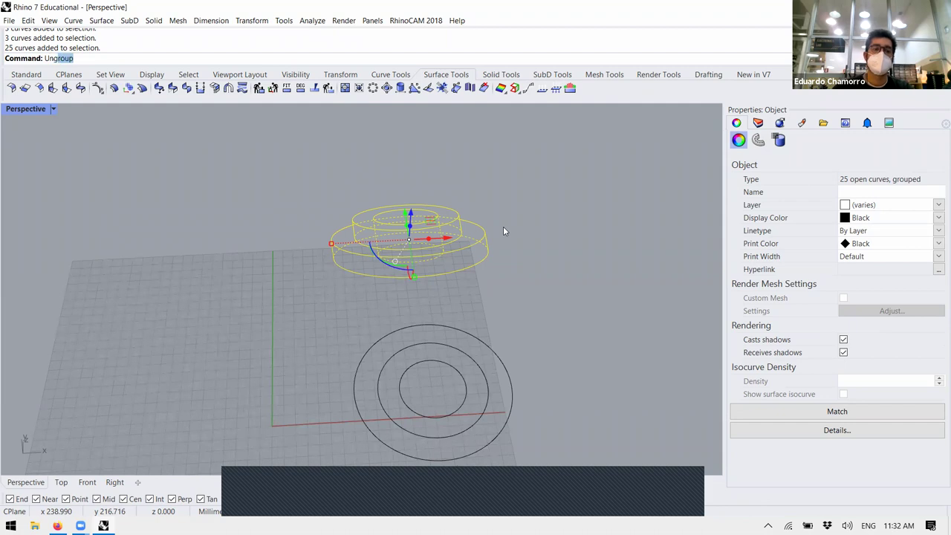
key(Return)
- Select individual curves around the wide base of the perspective drawing to examine how its outline is split
click(505, 286)
scroll(455, 242, up, 5)
click(468, 243)
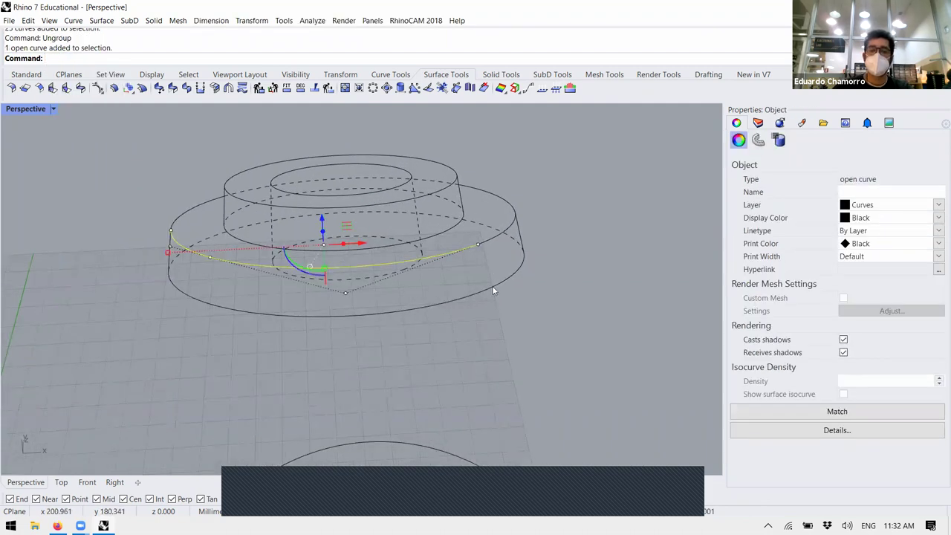
scroll(440, 260, down, 3)
scroll(449, 267, up, 2)
scroll(449, 266, up, 2)
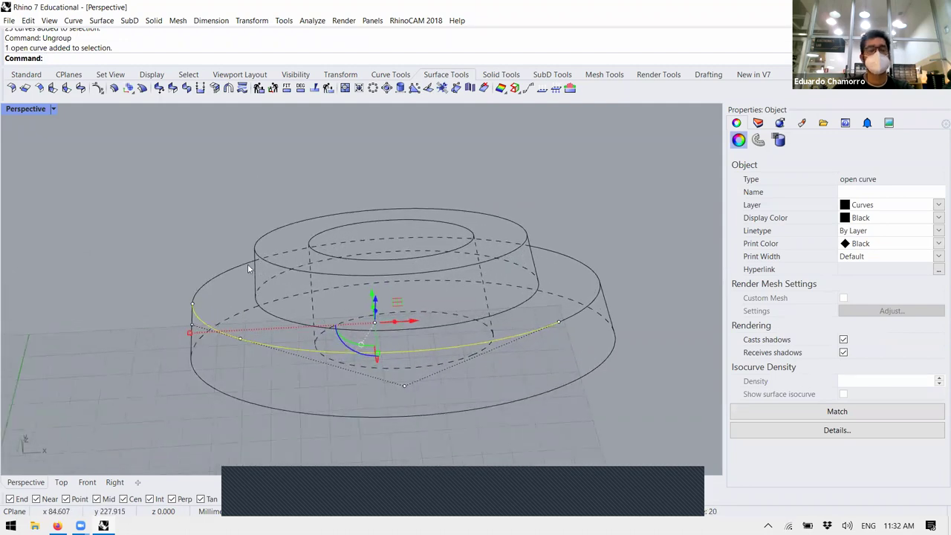
click(181, 261)
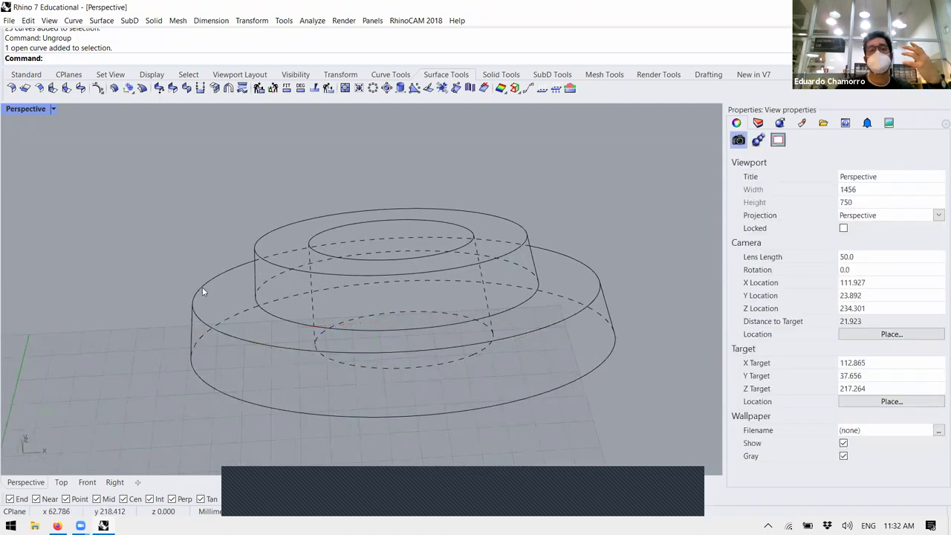
click(202, 287)
click(246, 336)
click(244, 365)
click(201, 305)
click(227, 333)
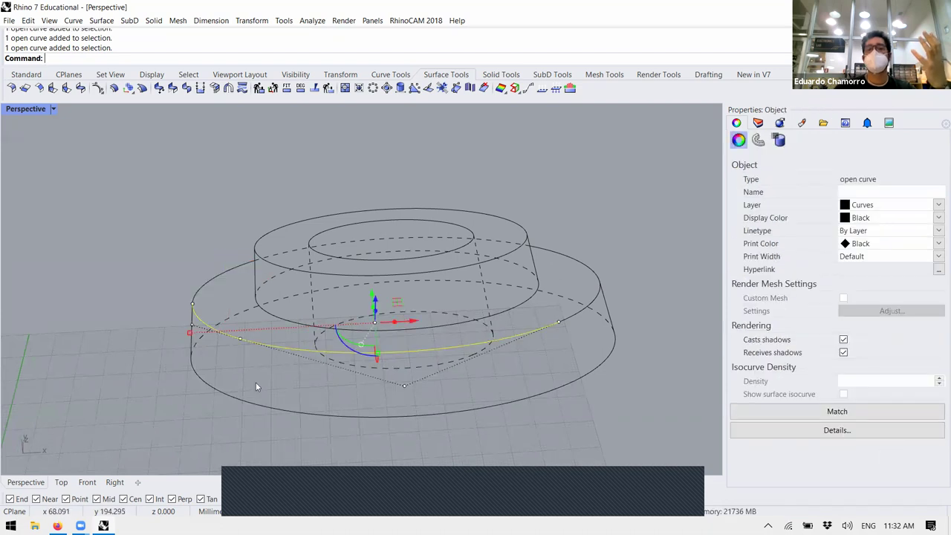
click(256, 382)
click(247, 342)
- Examine the two arcs forming the base's lower front edge by selecting them together and one at a time
click(256, 405)
shift+click(602, 364)
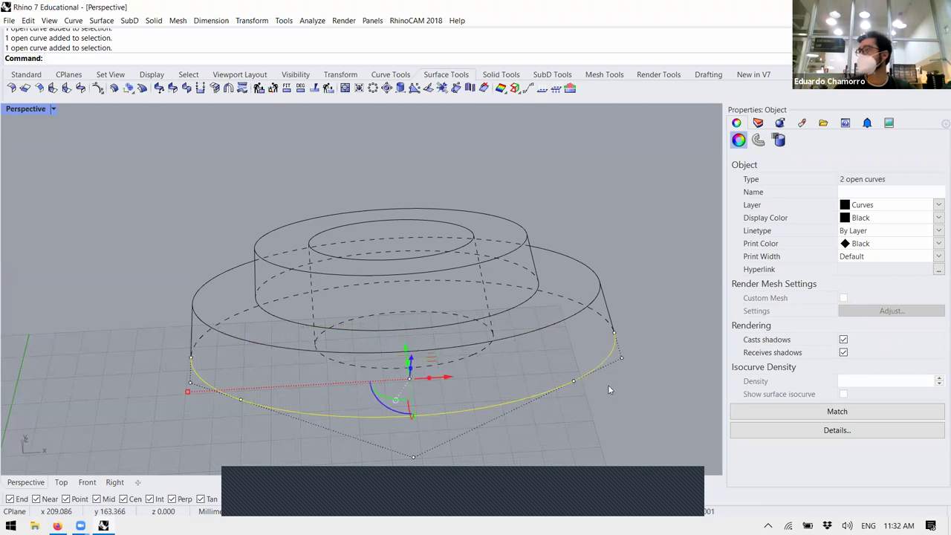
click(605, 379)
click(599, 365)
click(535, 397)
click(601, 368)
click(551, 397)
click(608, 374)
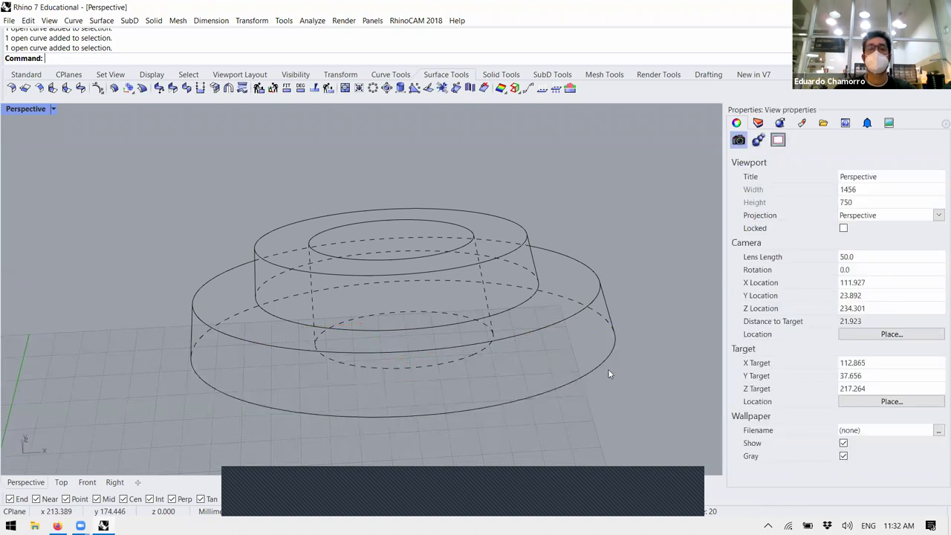
- Join the two arcs of the base's lower front edge into one open curve
click(610, 356)
shift+click(536, 396)
text(Join)
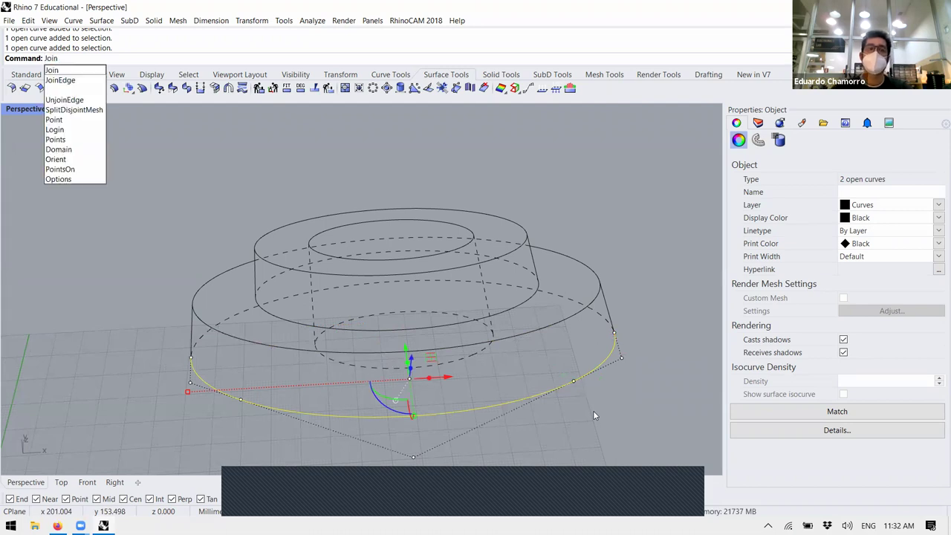
key(Return)
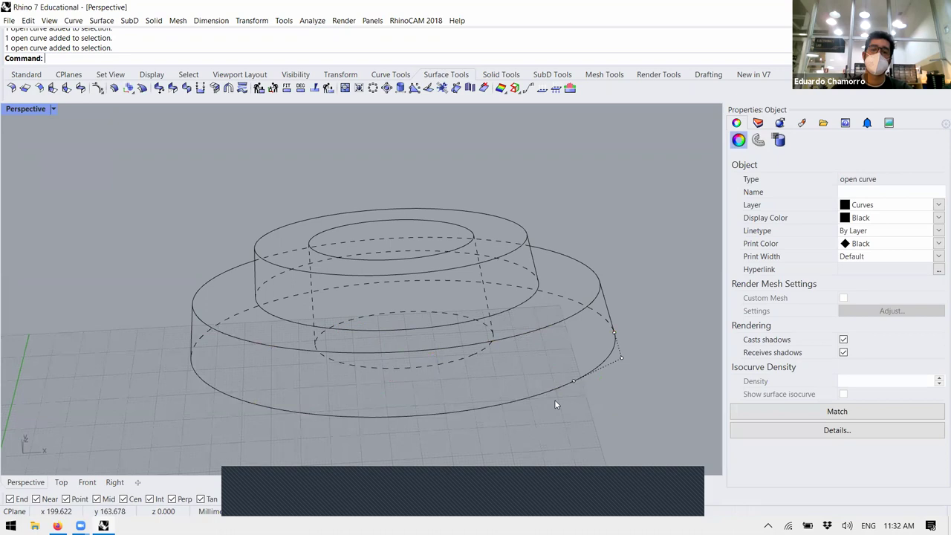
click(548, 382)
drag(549, 382, 538, 373)
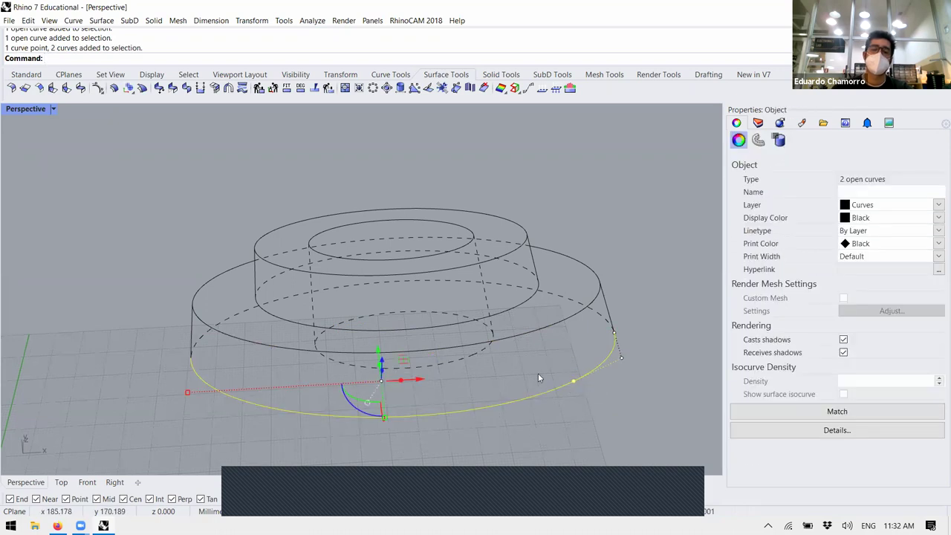
key(Return)
click(538, 373)
click(556, 392)
click(556, 390)
key(Escape)
- Join the base's lower front edge, both side lines and the upper back arcs into one closed outline
click(595, 367)
click(605, 296)
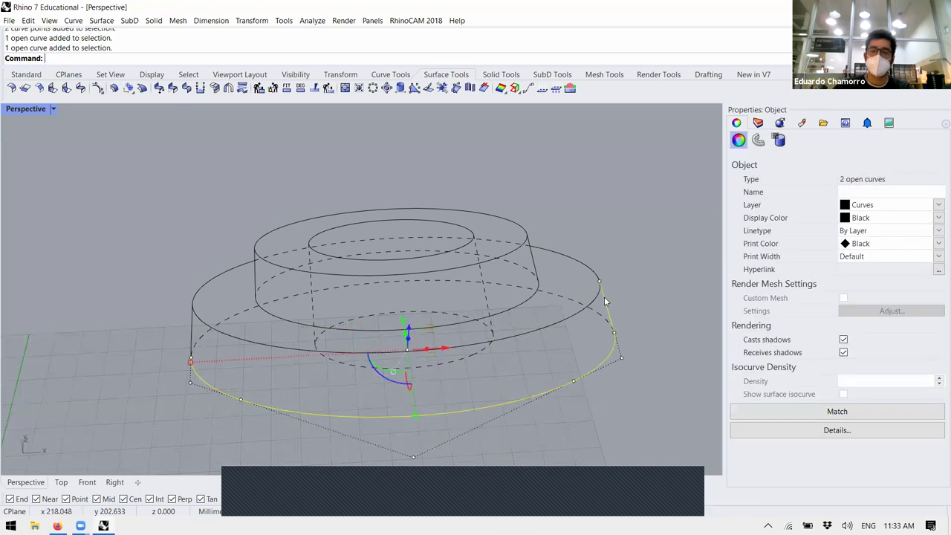
shift+click(582, 265)
shift+click(489, 240)
shift+click(209, 280)
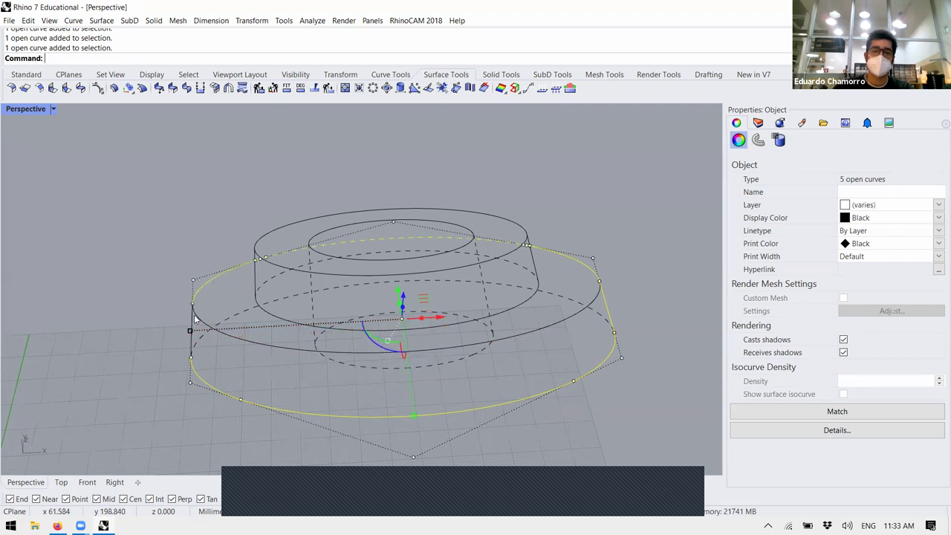
shift+click(191, 318)
text(join)
key(Return)
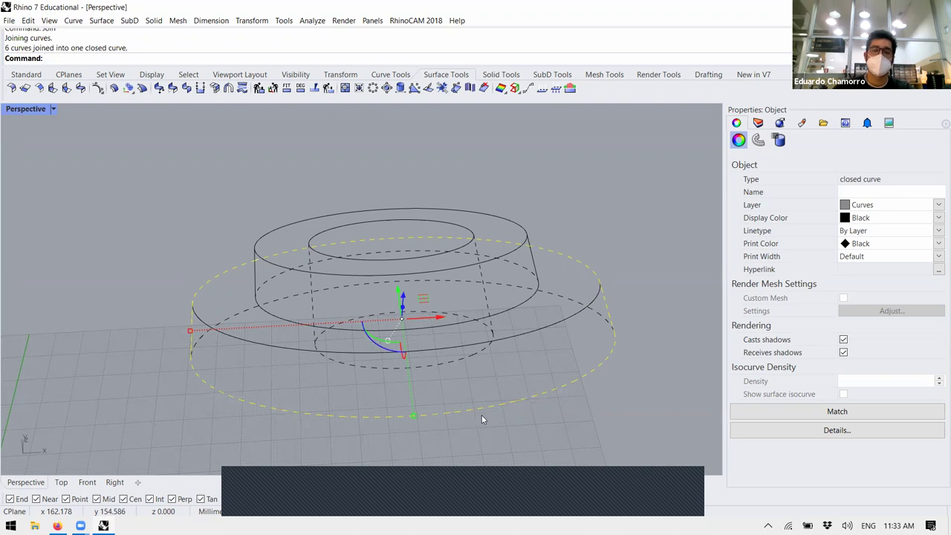
- Check that the joined base outline selects as a single curve
click(482, 415)
click(574, 382)
click(618, 396)
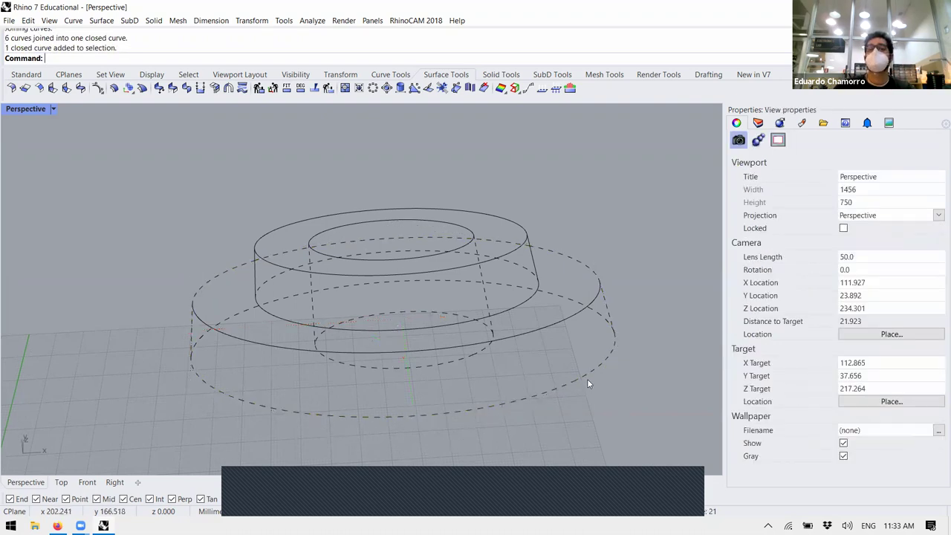
- Explode the closed base outline back into separate segments
click(592, 370)
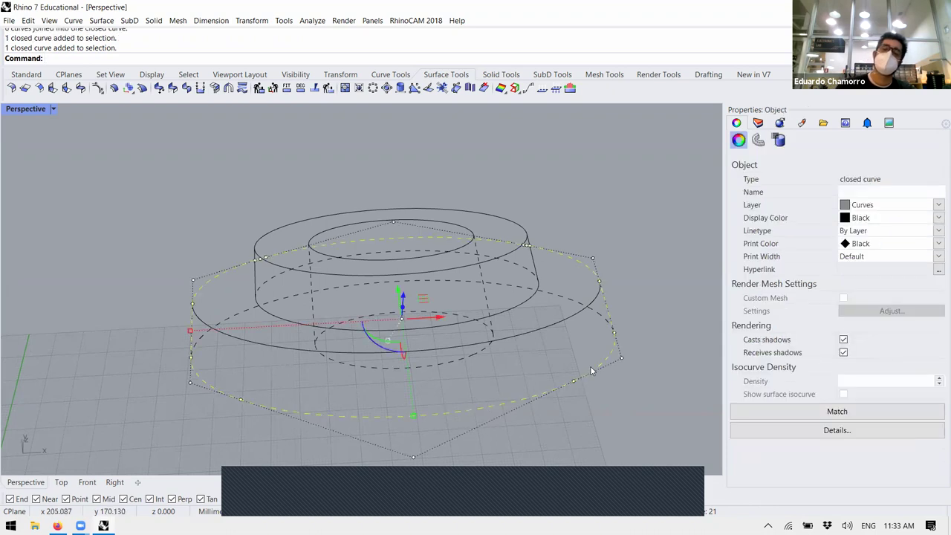
text(Explode)
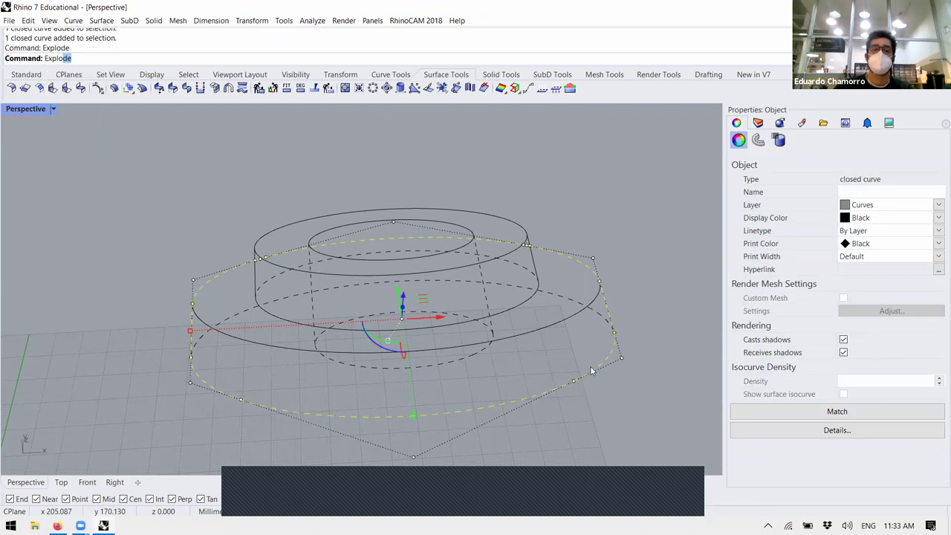
key(Return)
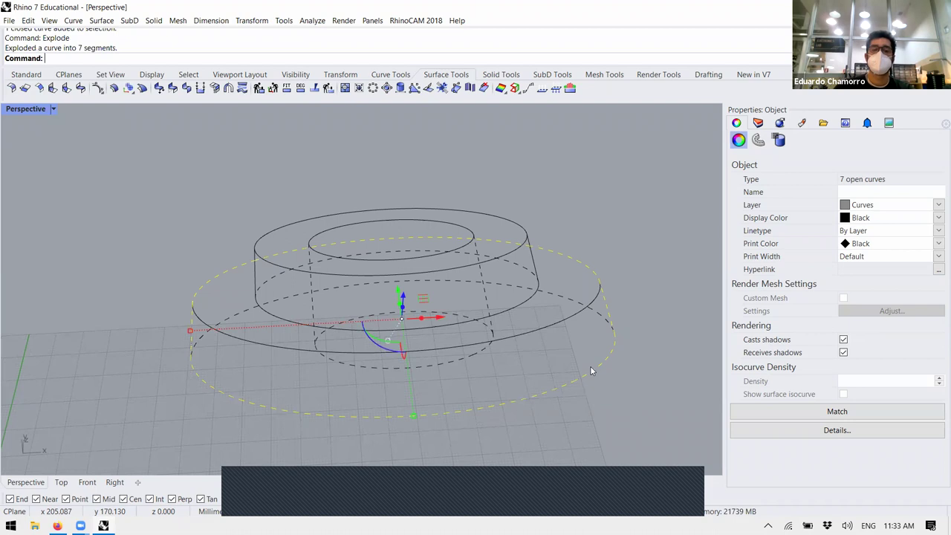
- Select the exploded segments at the base's lower edge and side line to check that they are separate curves
click(596, 375)
click(580, 380)
click(541, 391)
click(582, 371)
click(604, 296)
click(606, 295)
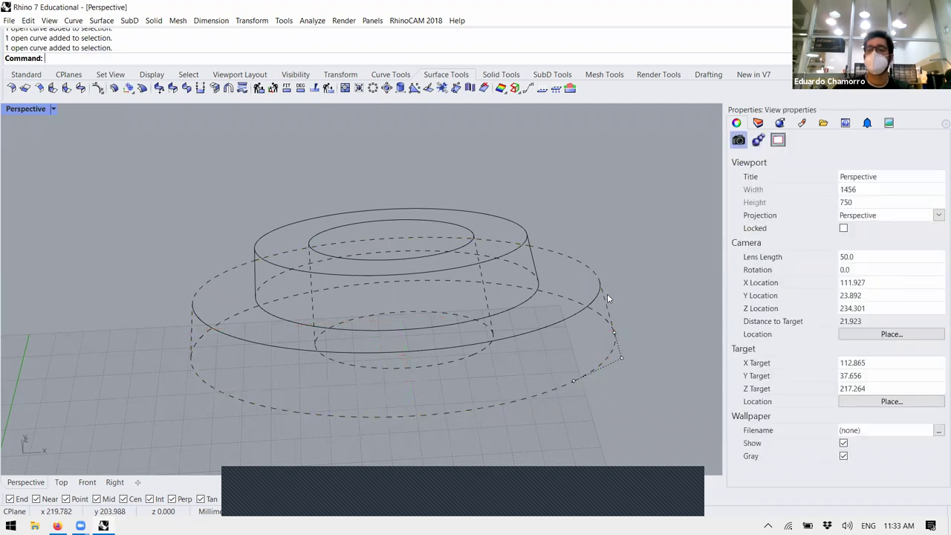
click(611, 311)
click(611, 315)
click(611, 316)
click(612, 317)
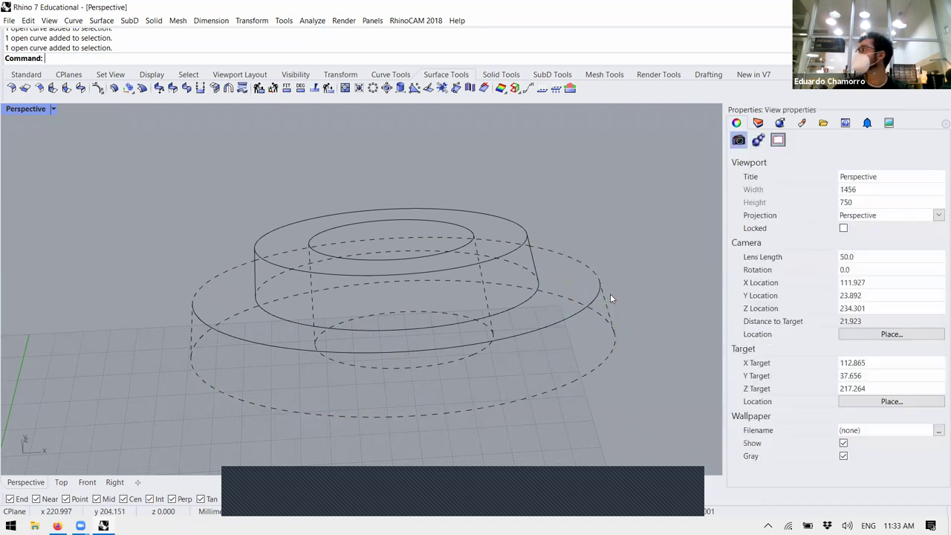
scroll(390, 231, down, 10)
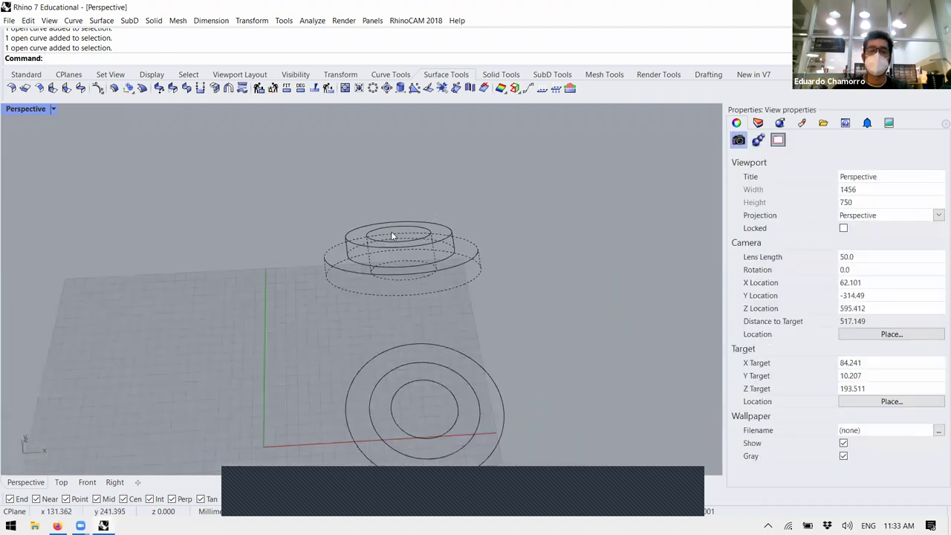
scroll(405, 275, up, 3)
scroll(414, 288, up, 4)
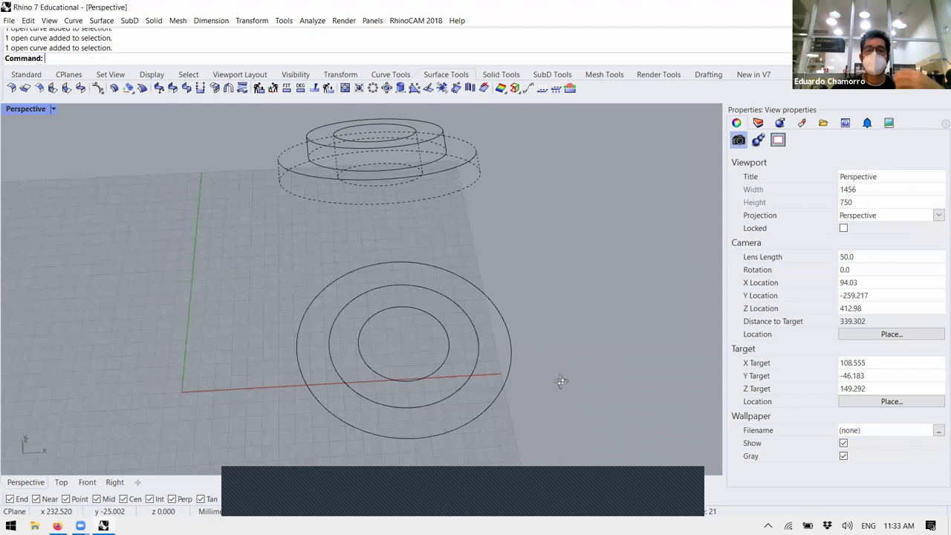
scroll(548, 330, down, 7)
scroll(530, 401, up, 5)
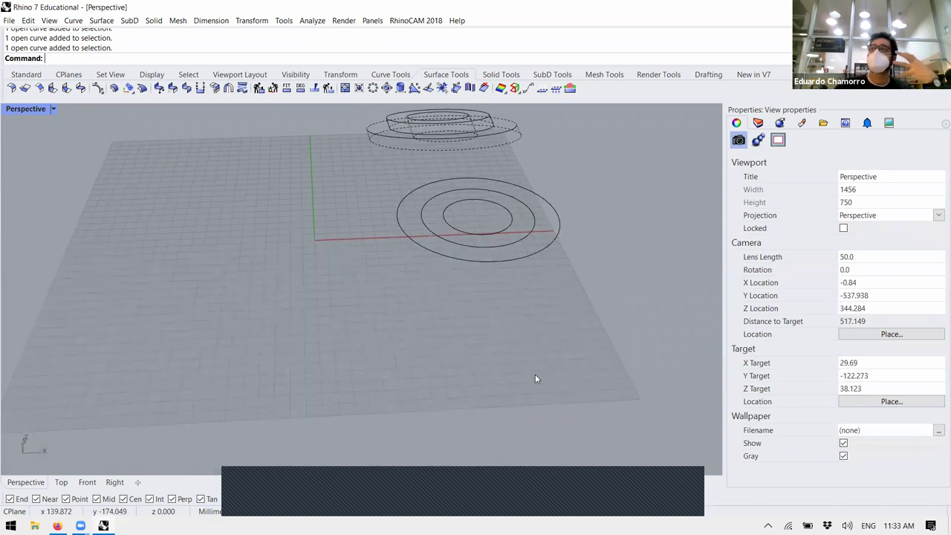
- Copy the outermost of the three concentric circles almost exactly onto itself so that two curves overlap
scroll(547, 243, up, 4)
scroll(495, 313, down, 3)
scroll(500, 275, up, 1)
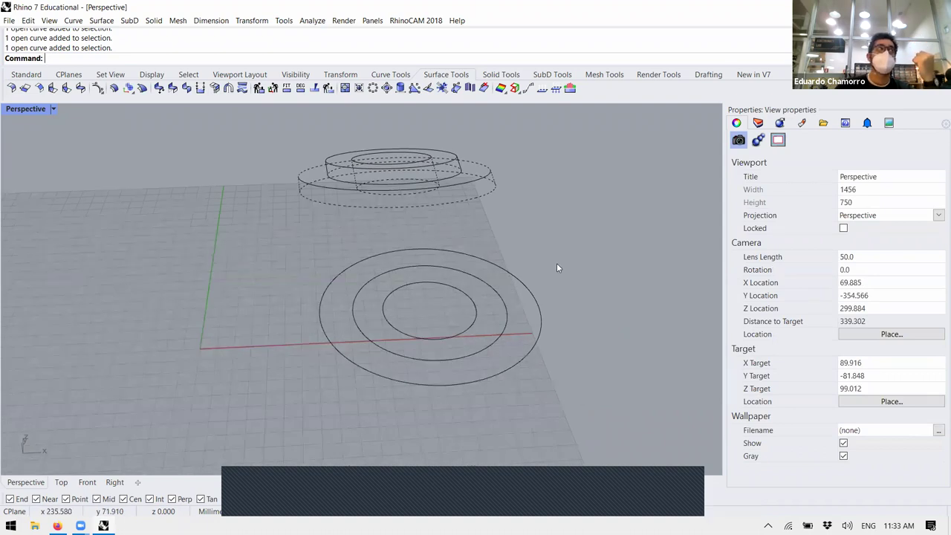
click(540, 333)
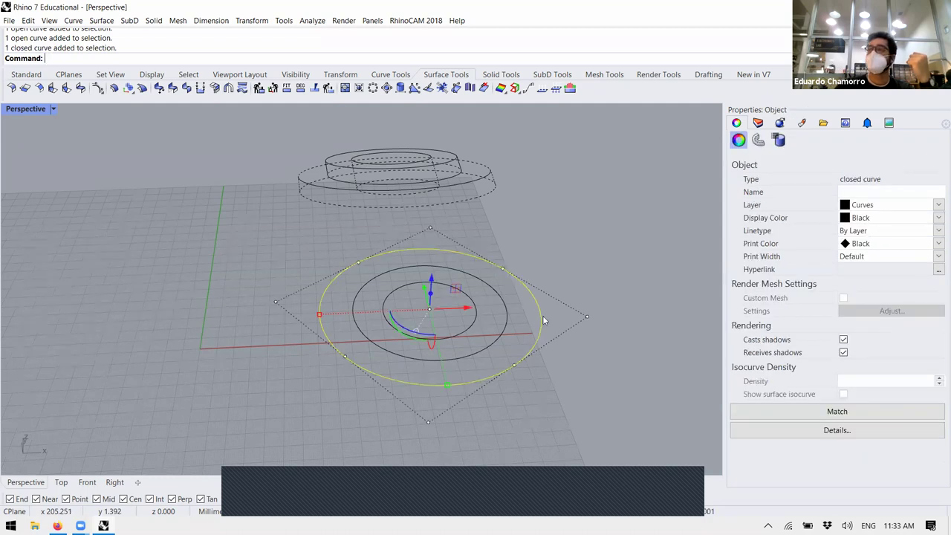
text(Copy)
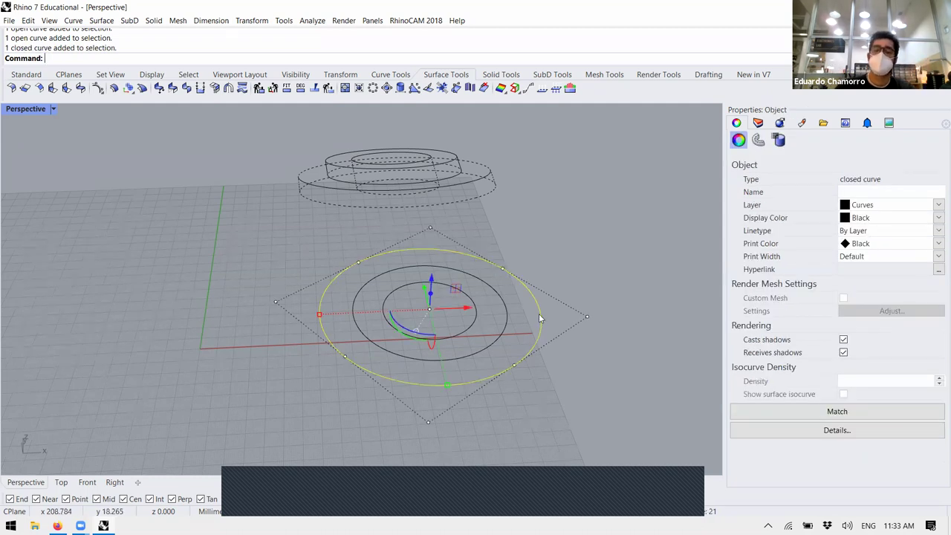
key(Return)
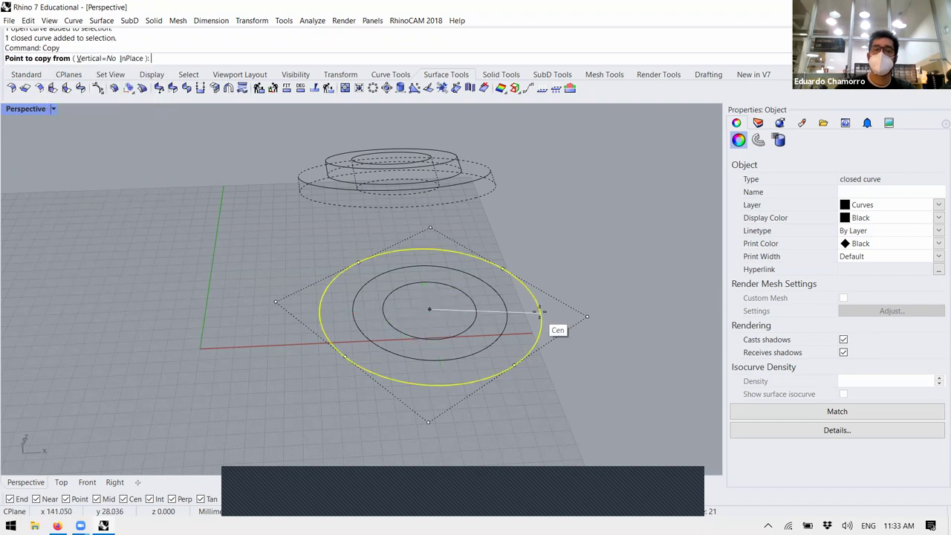
click(539, 313)
click(541, 310)
key(Return)
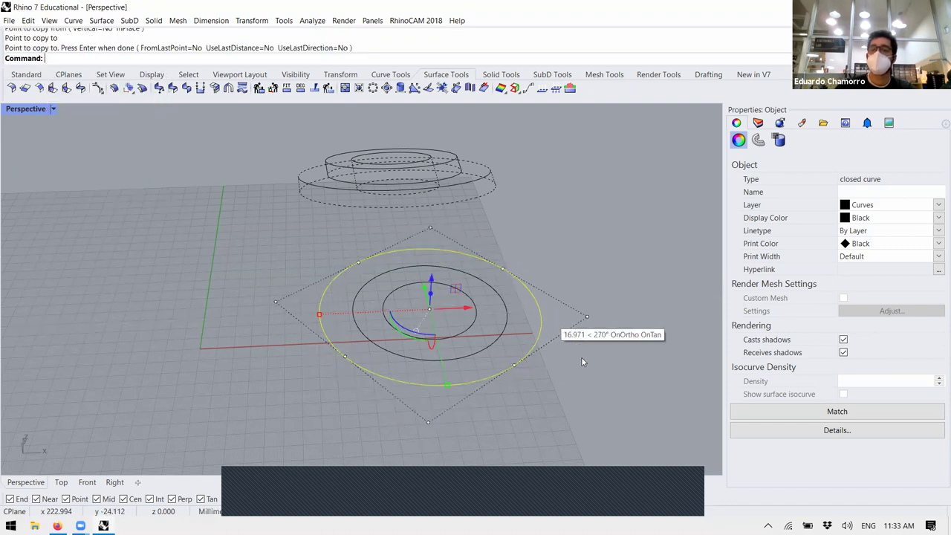
key(Escape)
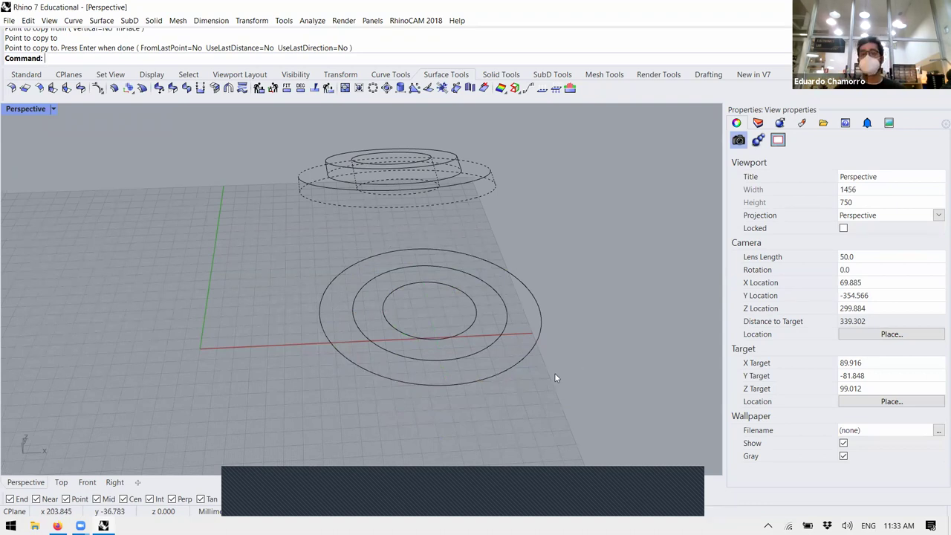
- Try deleting one of the two overlapping outer circles, and undo the deletion
click(512, 364)
click(492, 439)
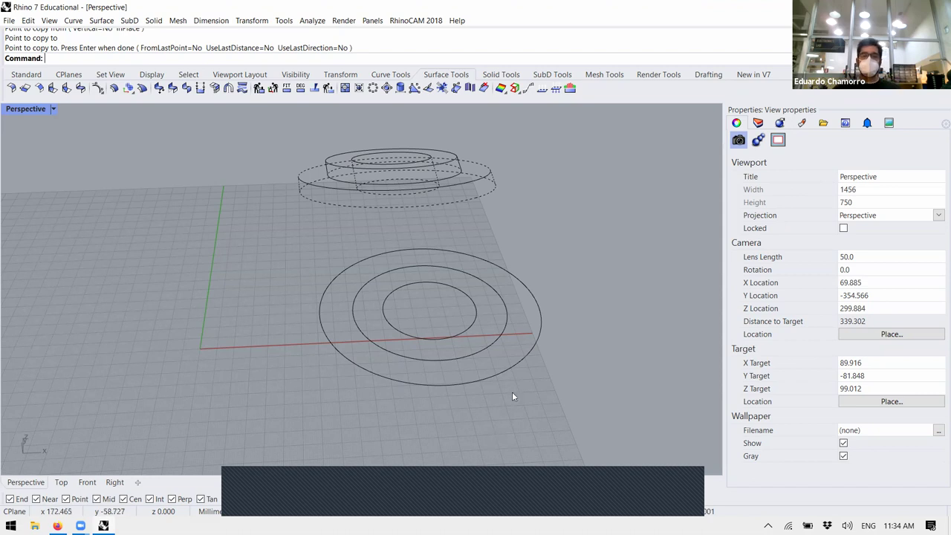
click(520, 364)
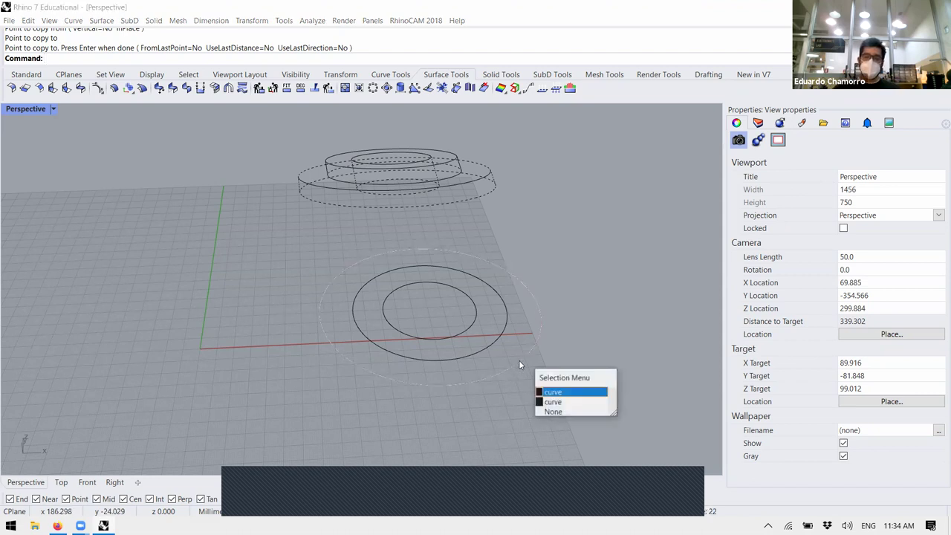
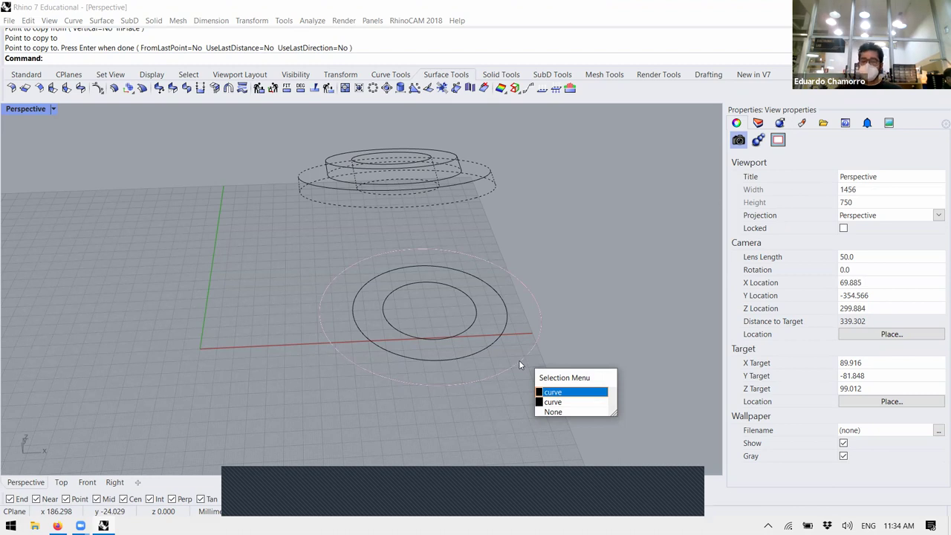
click(557, 404)
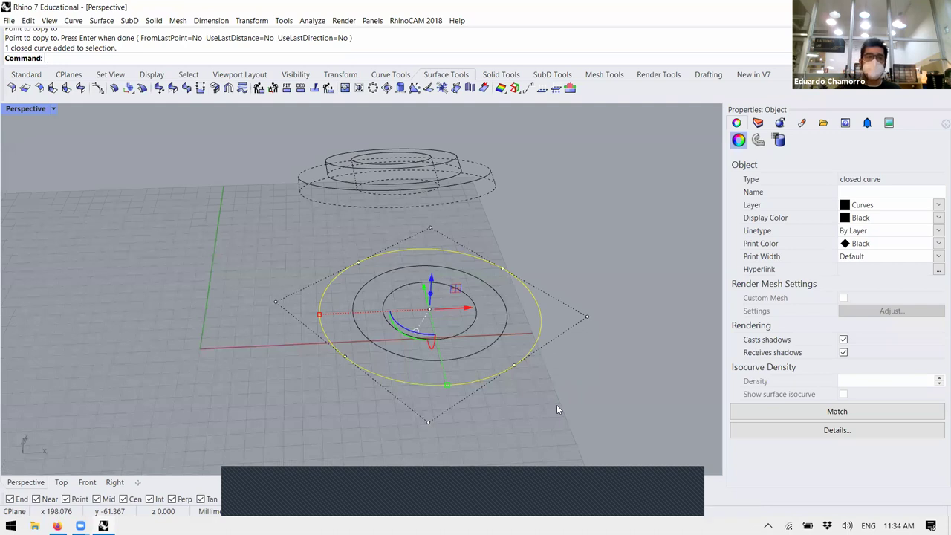
key(Delete)
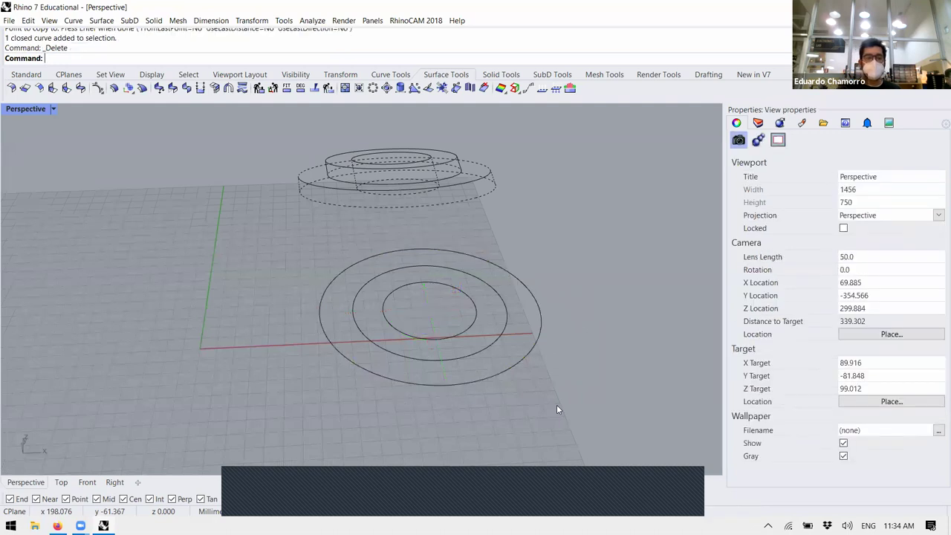
key(ctrl+z)
key(Escape)
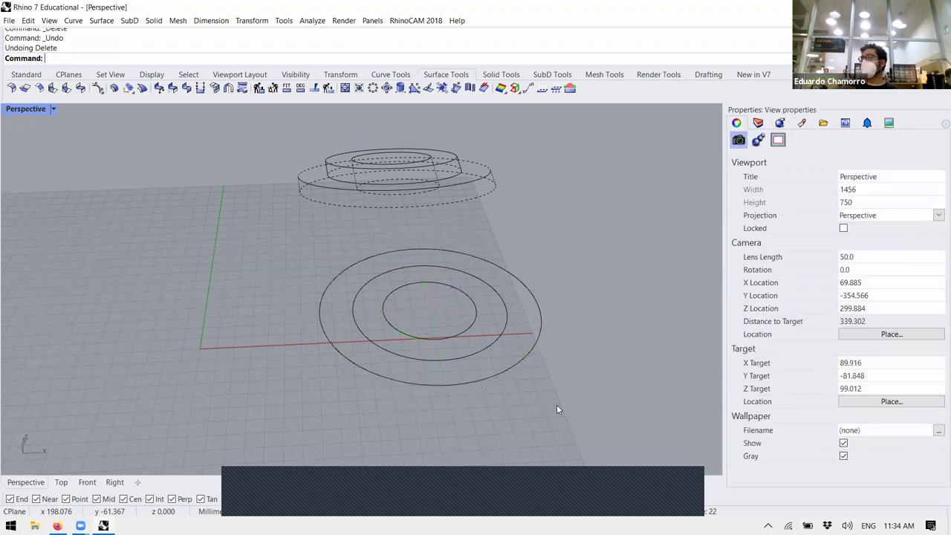
- Look for duplicate curves with SelDup, first with nothing selected and again with all the concentric circles selected
text(SelDup)
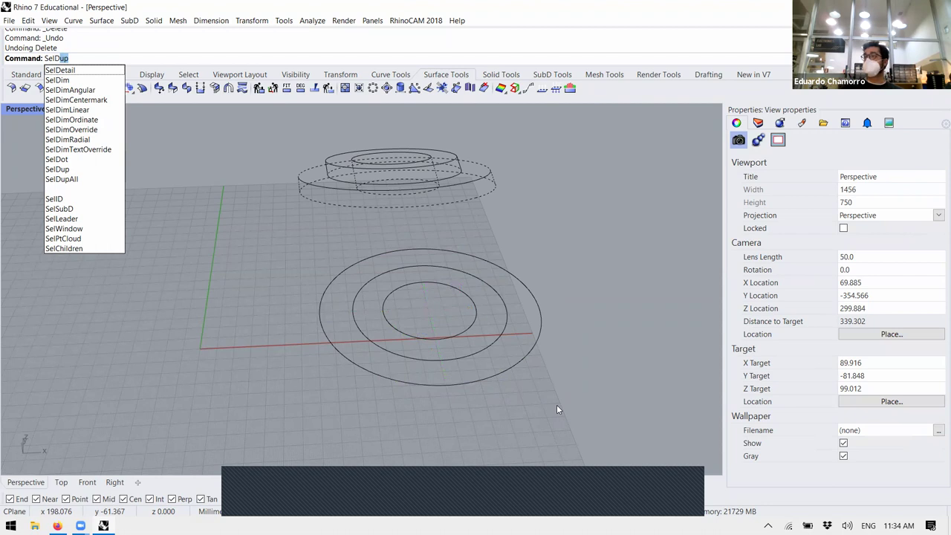
key(Return)
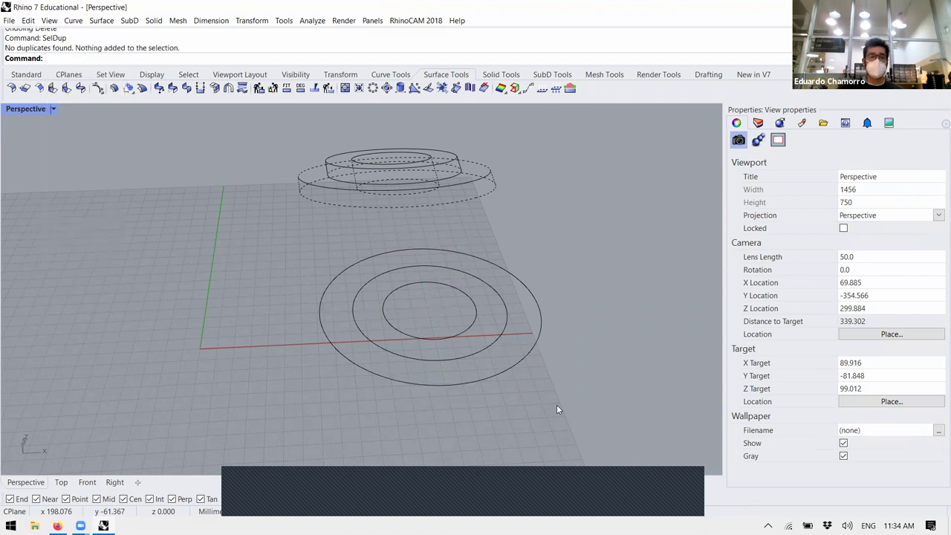
drag(557, 405, 224, 245)
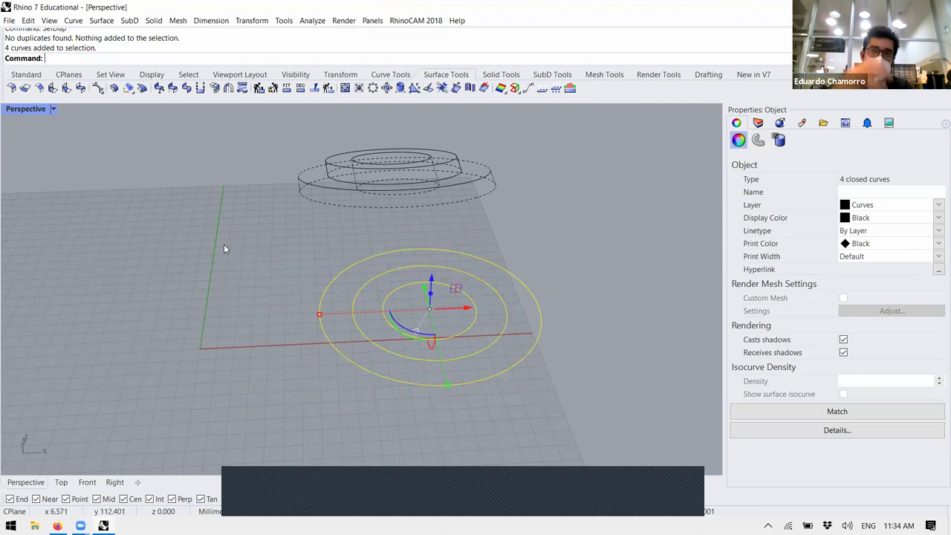
text(SelDup)
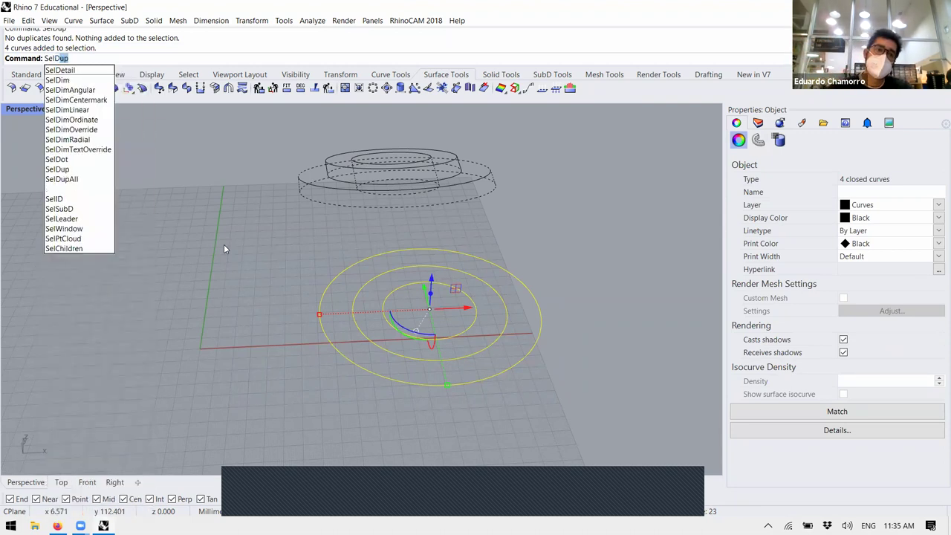
key(Return)
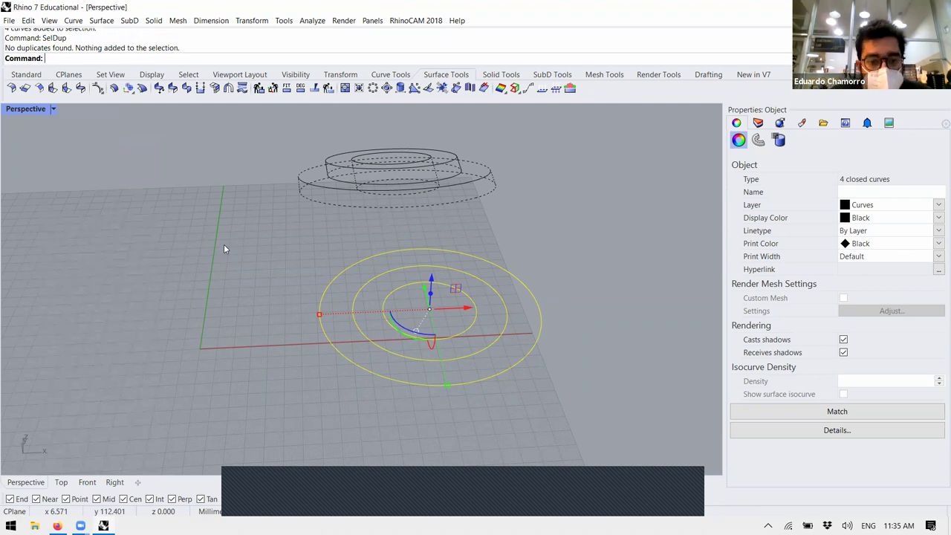
click(245, 292)
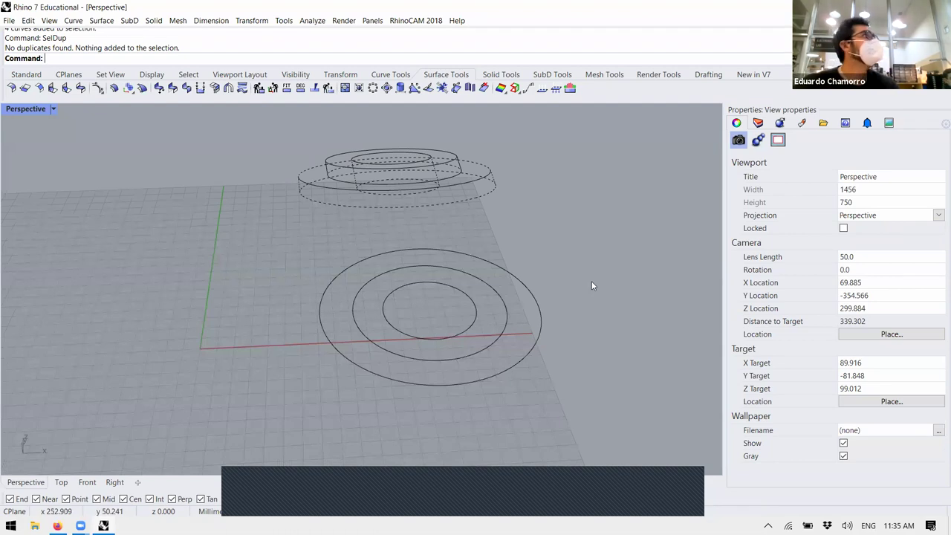
- Check the outer circle at a closer view for overlapping curves
right_drag(592, 282, 591, 318)
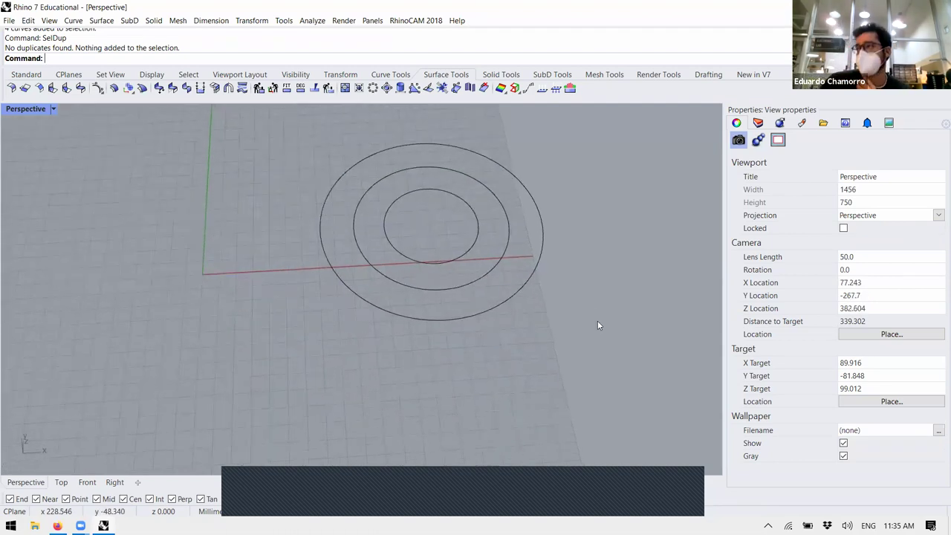
scroll(541, 216, up, 3)
click(539, 225)
key(Escape)
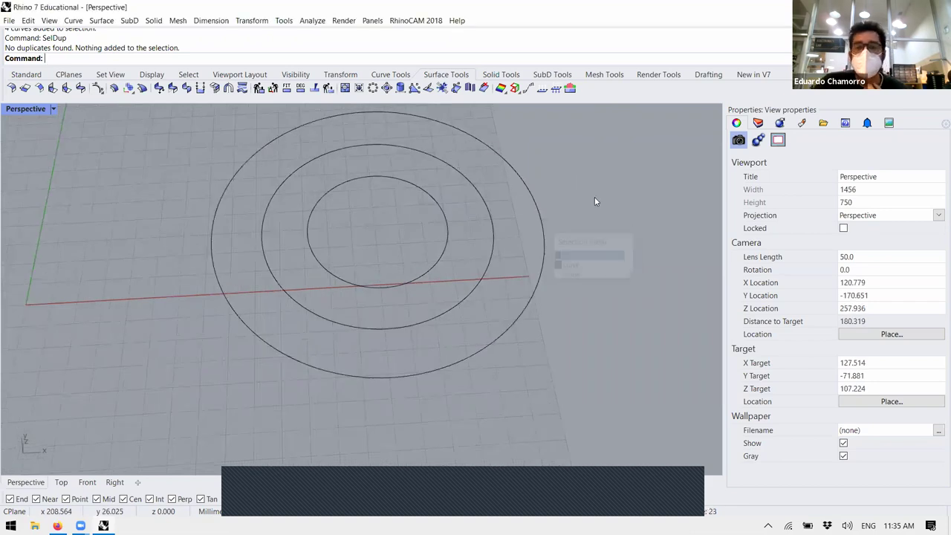
text(Sel)
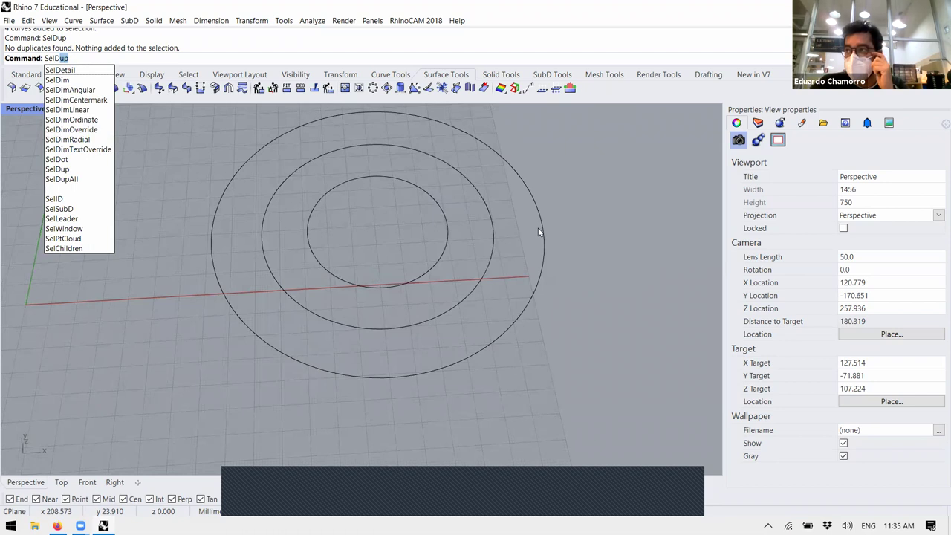
scroll(539, 228, down, 10)
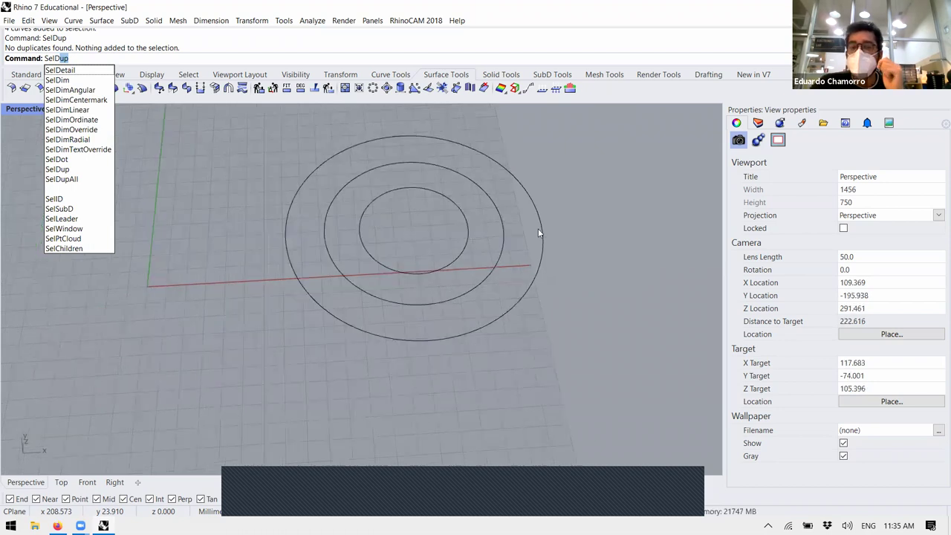
key(Escape)
scroll(462, 372, up, 3)
click(462, 372)
scroll(462, 372, up, 5)
text(Sli)
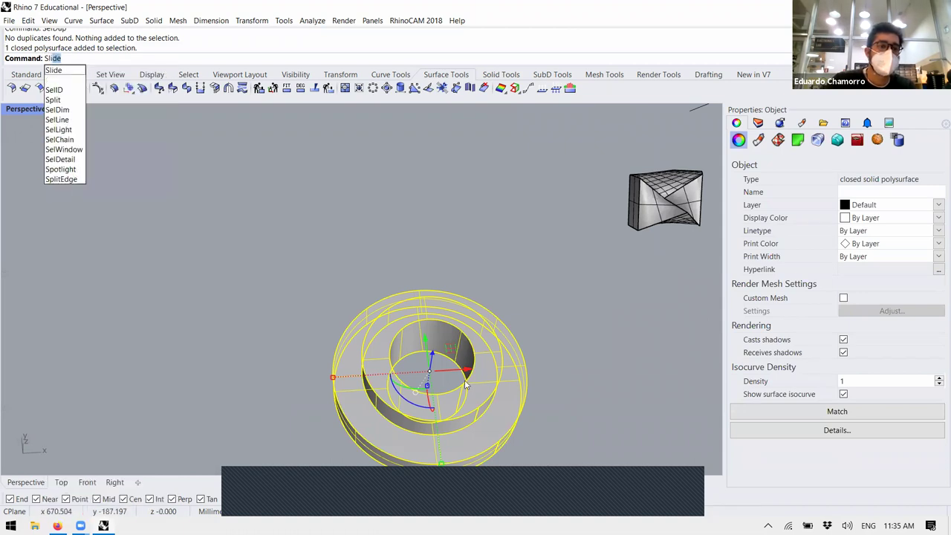
text(ce)
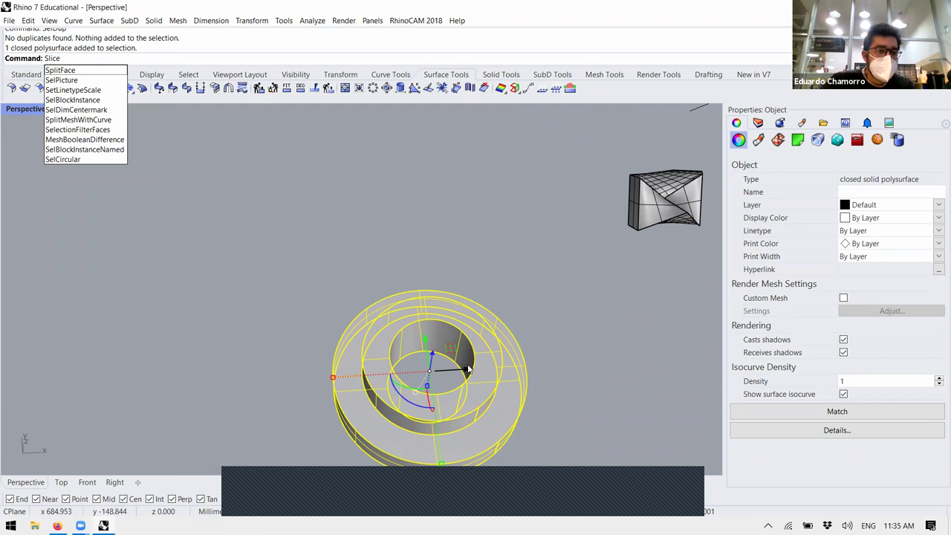
key(Escape)
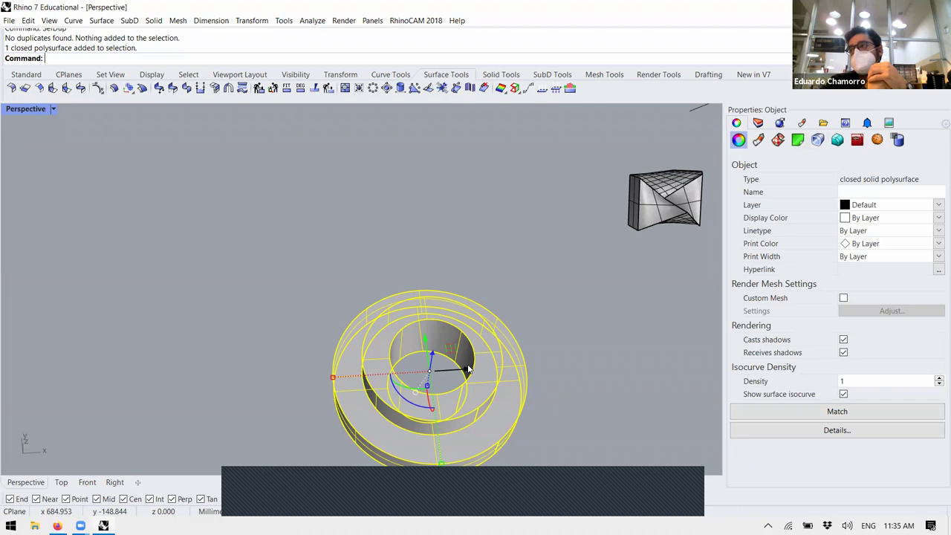
key(Escape)
- Try to contour the stepped ring solid with the Contour command, and cancel it at the contour plane base point
text(Coun)
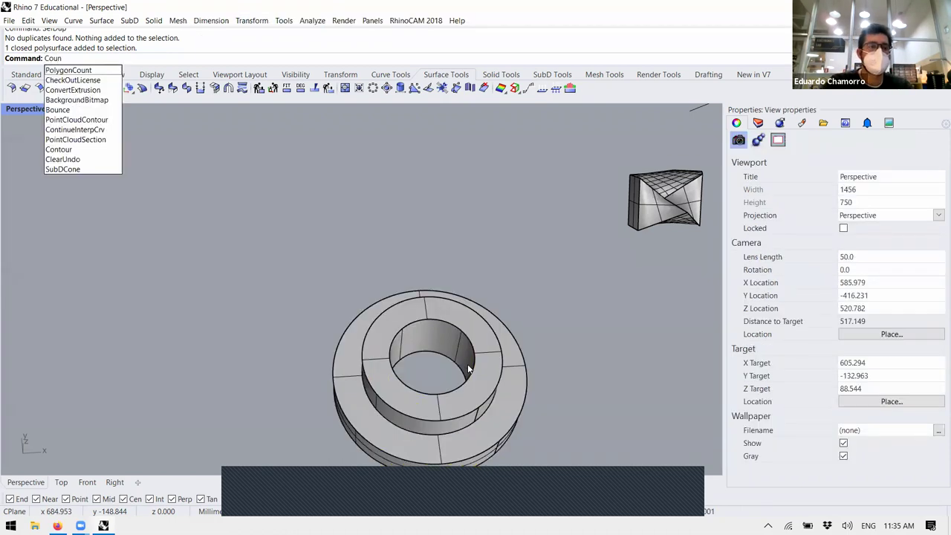
text(t)
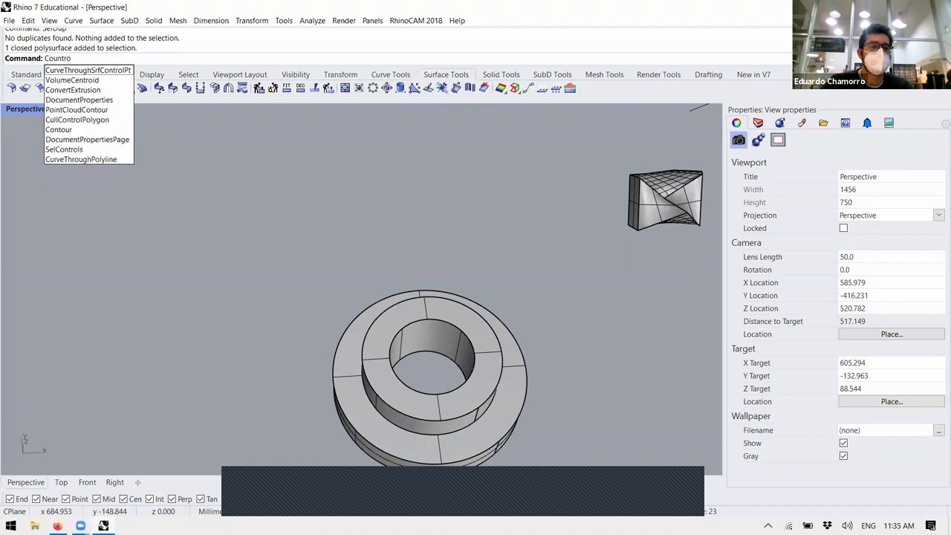
key(BackSpace)
key(BackSpace)
key(BackSpace)
text(ntrou)
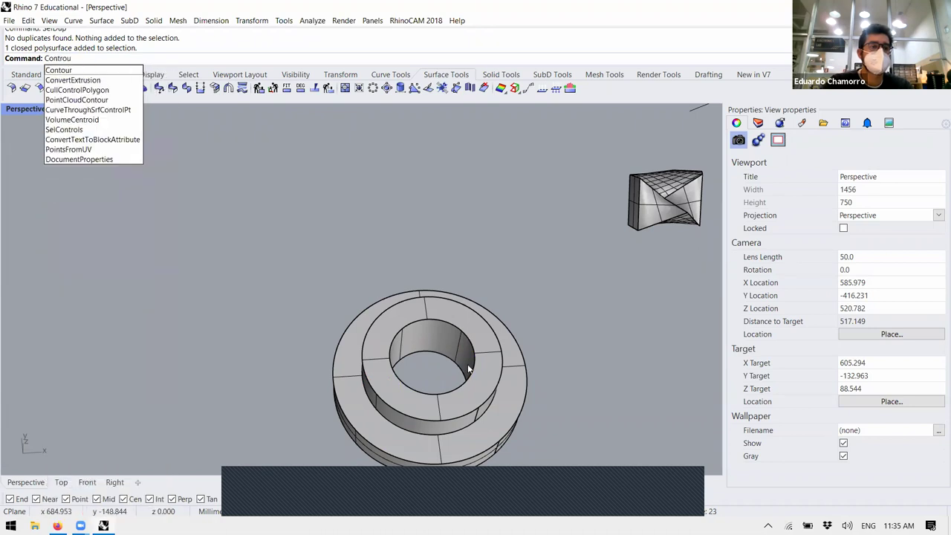
key(Down)
key(Return)
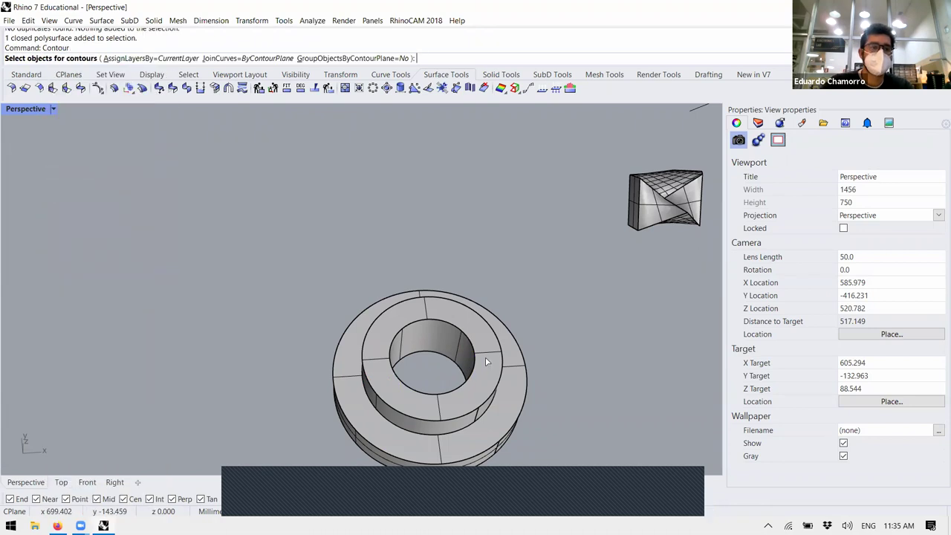
scroll(515, 281, down, 5)
scroll(488, 362, up, 4)
click(489, 362)
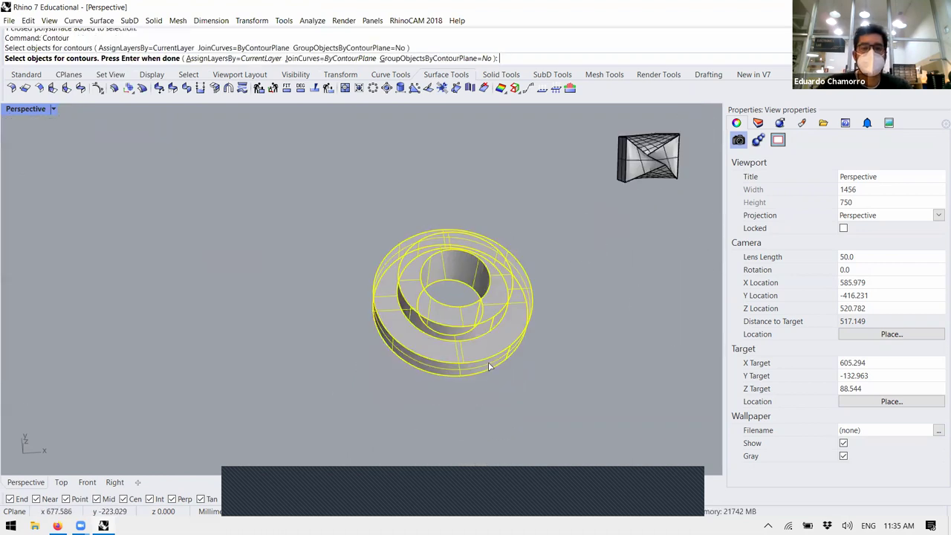
key(Return)
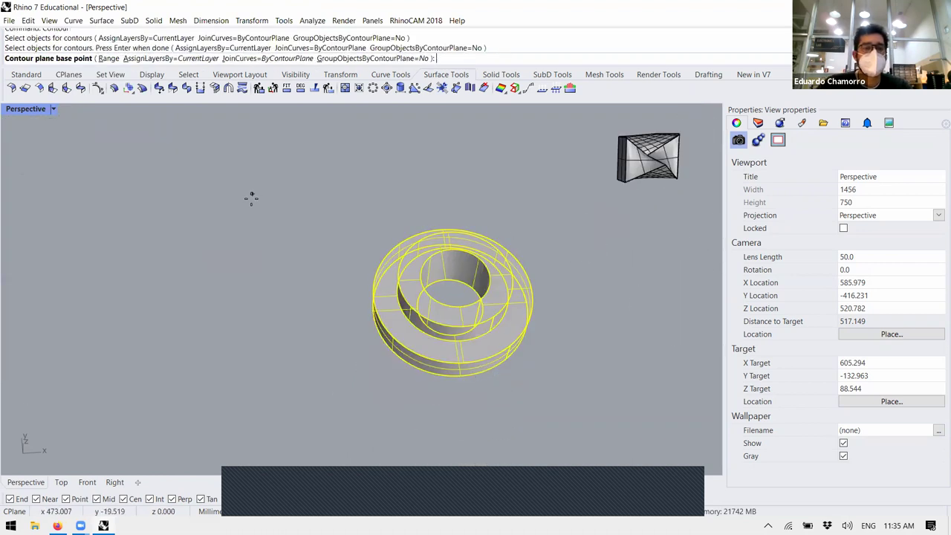
right_drag(444, 324, 430, 321)
scroll(430, 321, down, 5)
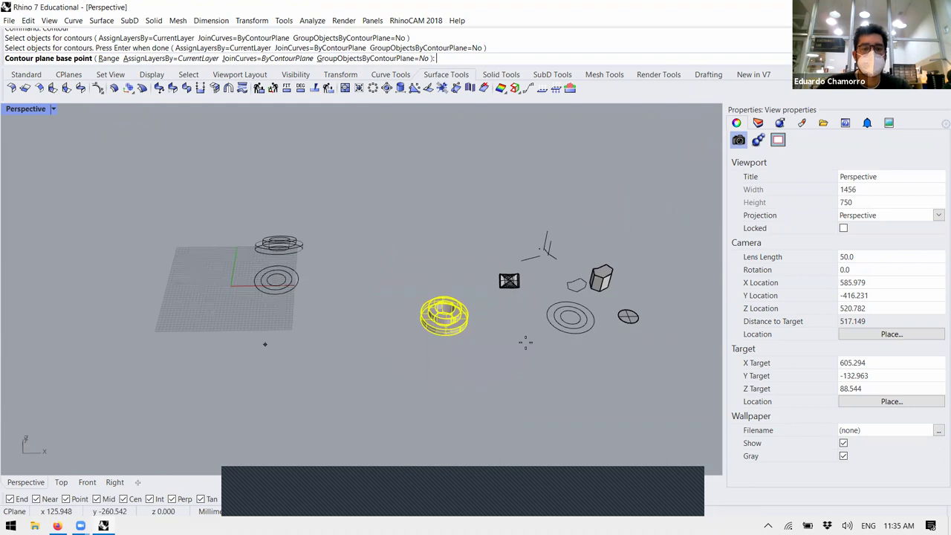
right_drag(263, 342, 327, 342)
scroll(384, 342, up, 3)
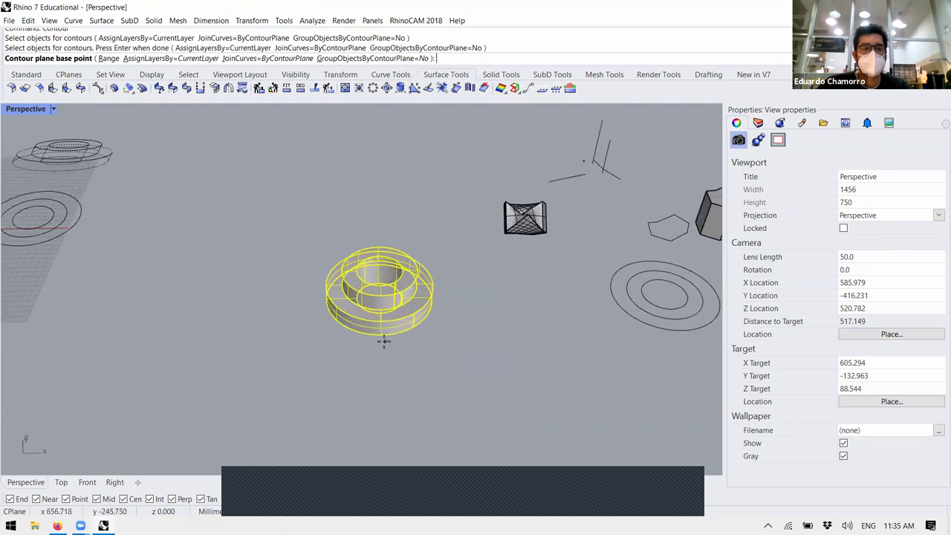
click(68, 74)
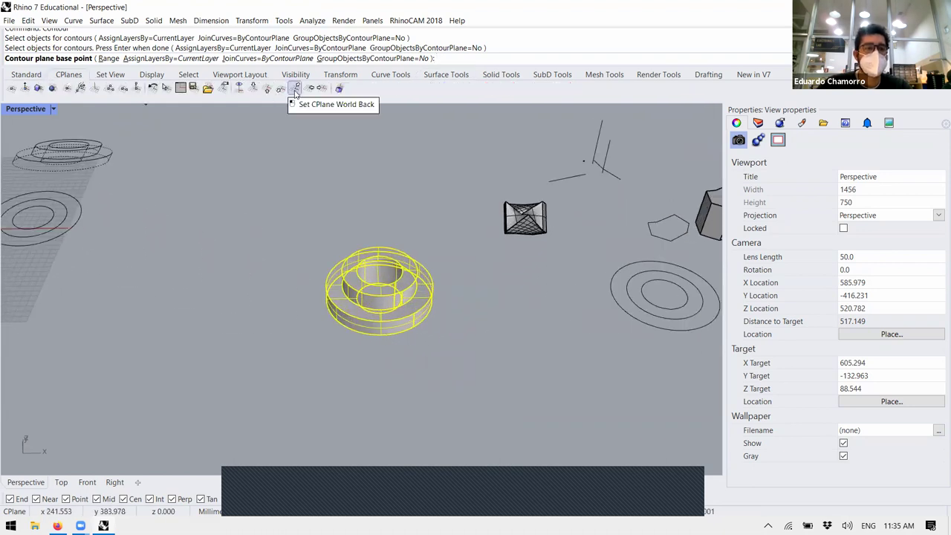
key(Escape)
key(Escape)
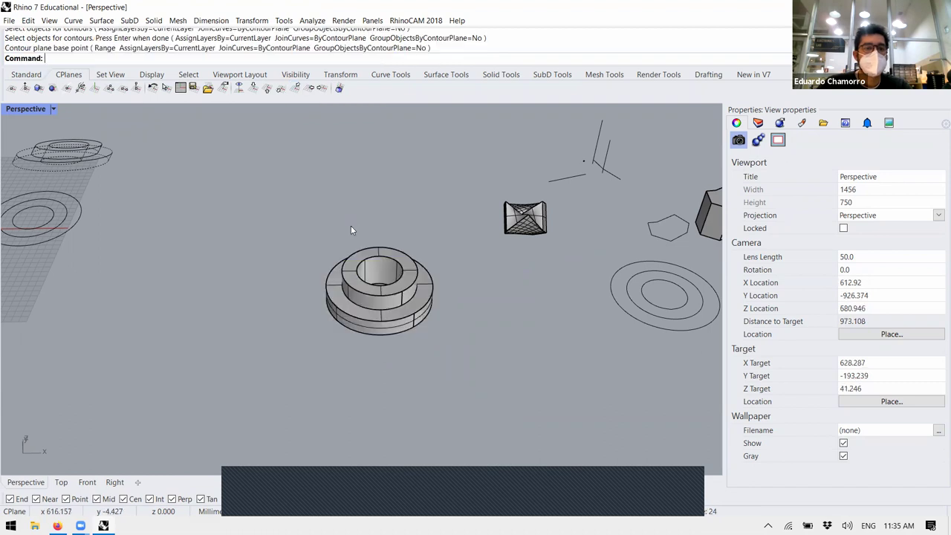
scroll(391, 327, up, 3)
click(396, 323)
right_drag(396, 323, 292, 195)
key(Escape)
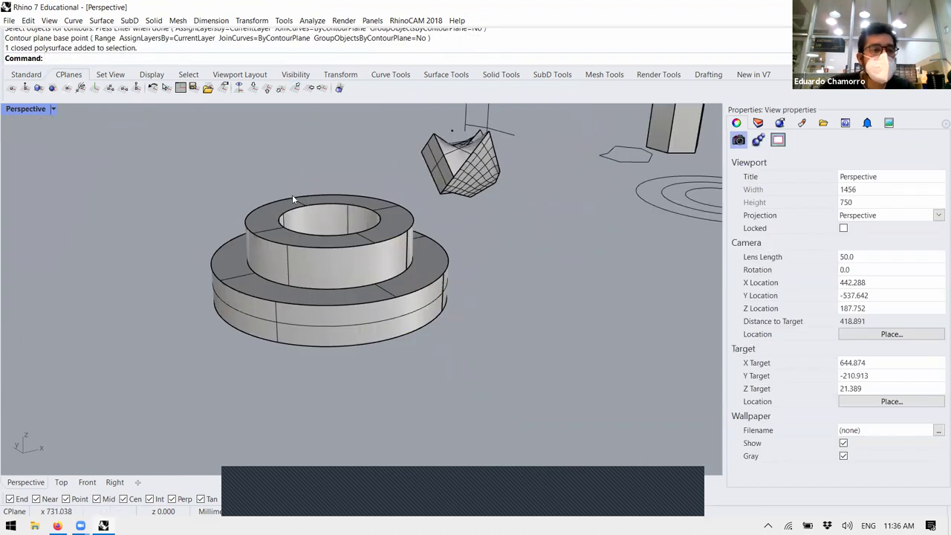
scroll(292, 282, down, 5)
right_drag(292, 281, 295, 242)
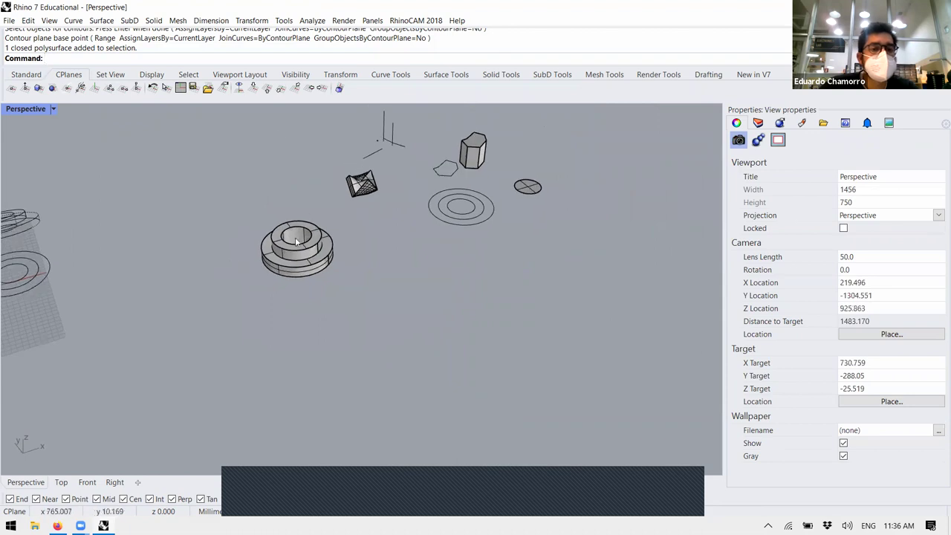
scroll(293, 242, up, 2)
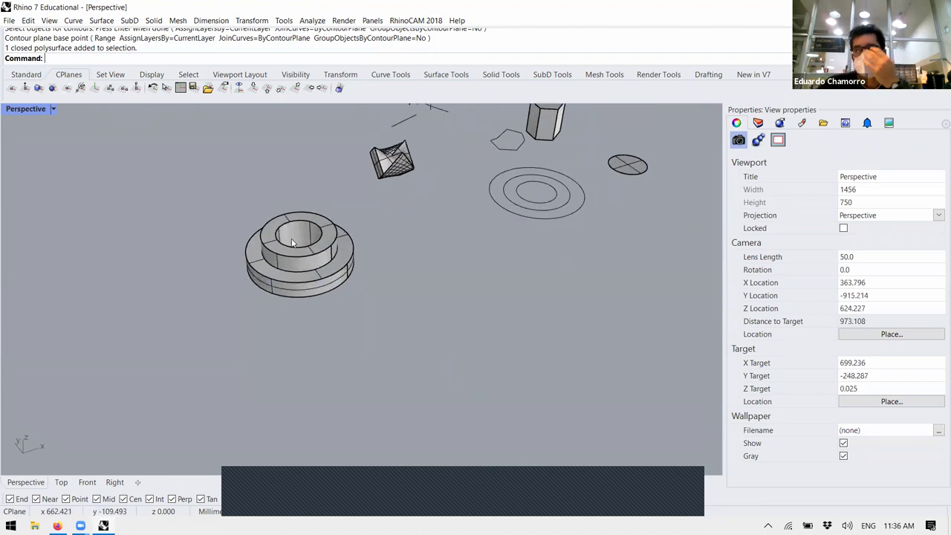
right_drag(294, 243, 245, 243)
scroll(301, 281, down, 2)
scroll(301, 281, up, 3)
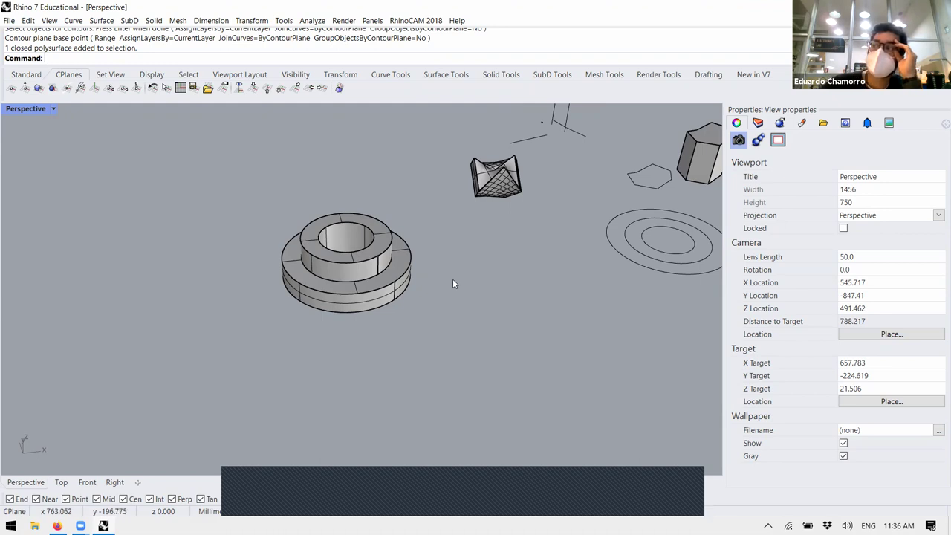
scroll(465, 279, down, 5)
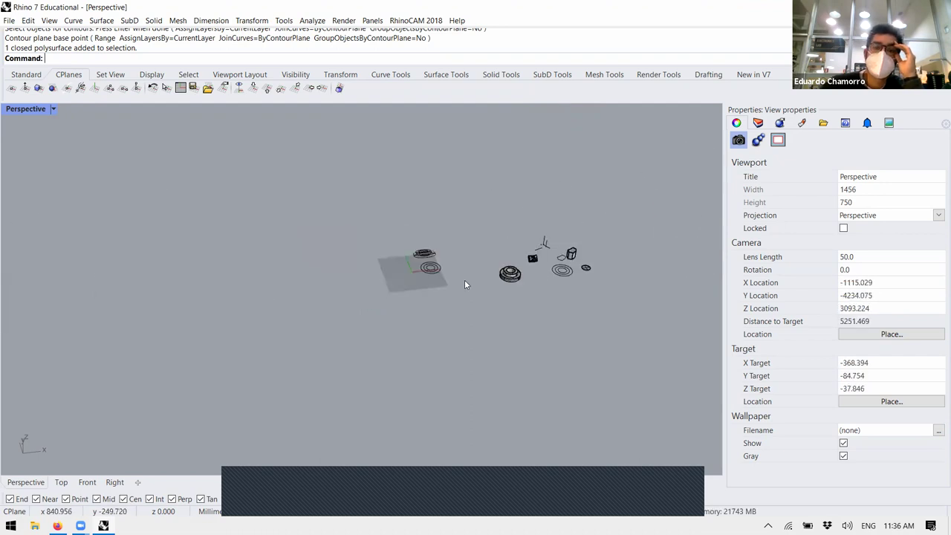
scroll(327, 240, up, 4)
scroll(327, 240, up, 4)
click(350, 245)
shift+click(327, 260)
click(382, 308)
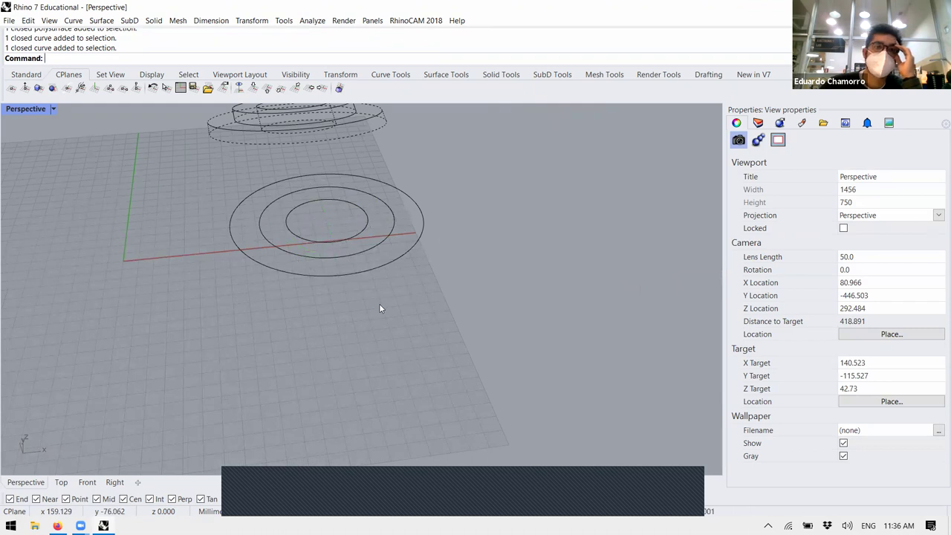
scroll(379, 308, down, 10)
scroll(387, 304, up, 8)
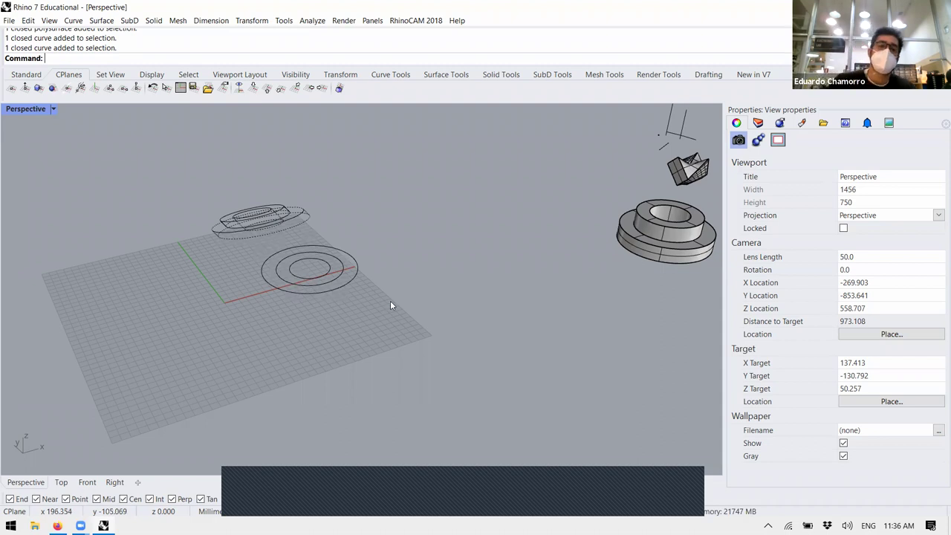
- Move the solid polygonal prism away from the other models to the area beside the construction grid
scroll(377, 322, down, 5)
scroll(430, 293, up, 5)
scroll(416, 309, up, 2)
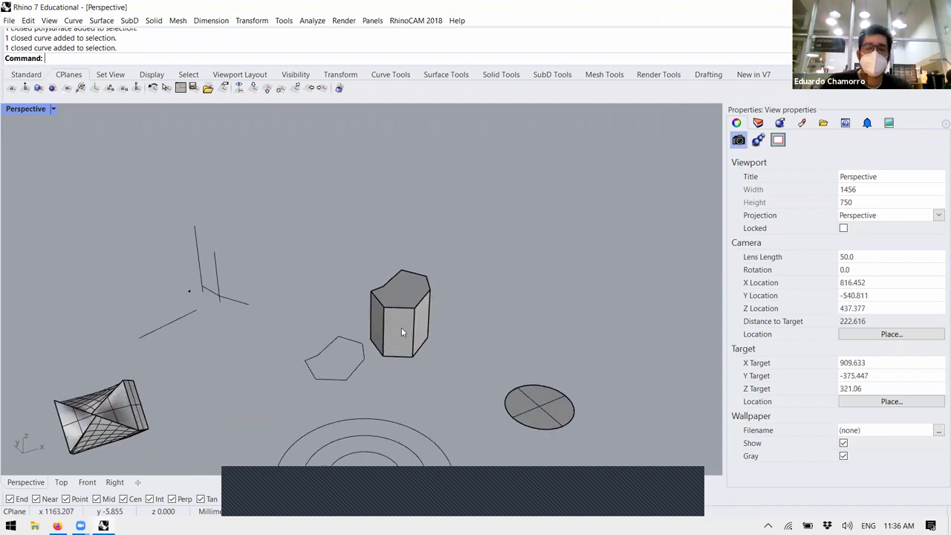
click(403, 323)
scroll(520, 253, down, 5)
drag(572, 256, 396, 299)
scroll(415, 353, up, 5)
- Tilt the relocated prism by rotating it freehand with the gumball, and deselect it
right_drag(415, 347, 450, 329)
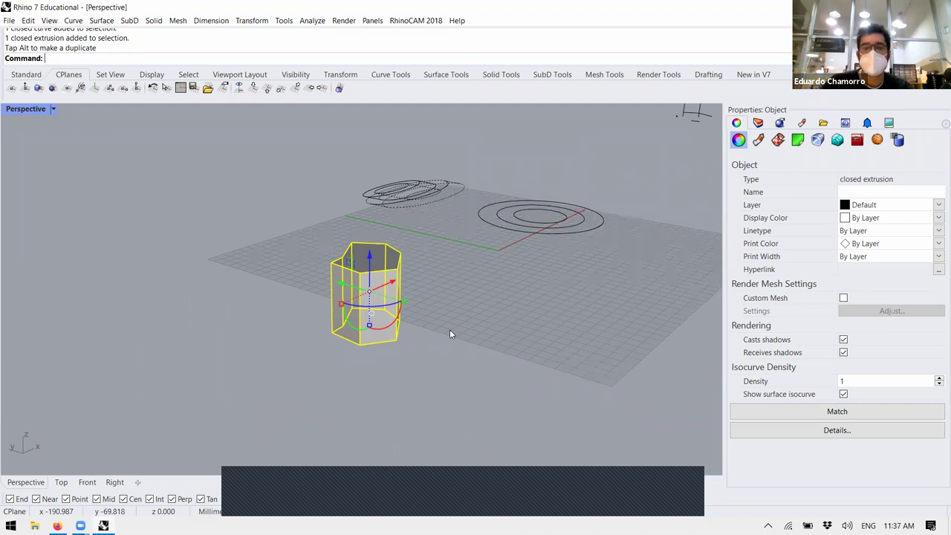
drag(392, 327, 372, 346)
click(581, 339)
- Set the construction plane by three points, using corners of the tilted prism's end face
right_drag(581, 340, 171, 252)
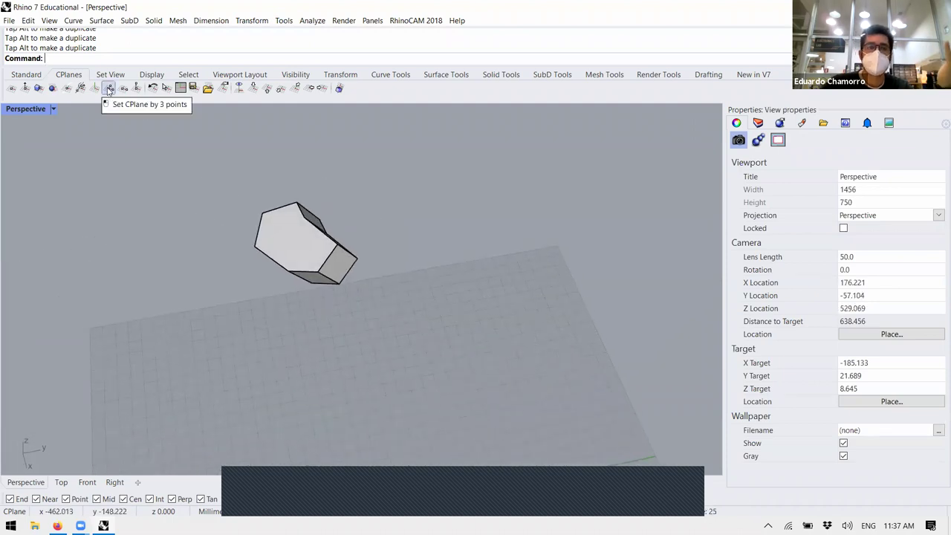
click(109, 88)
scroll(270, 216, up, 5)
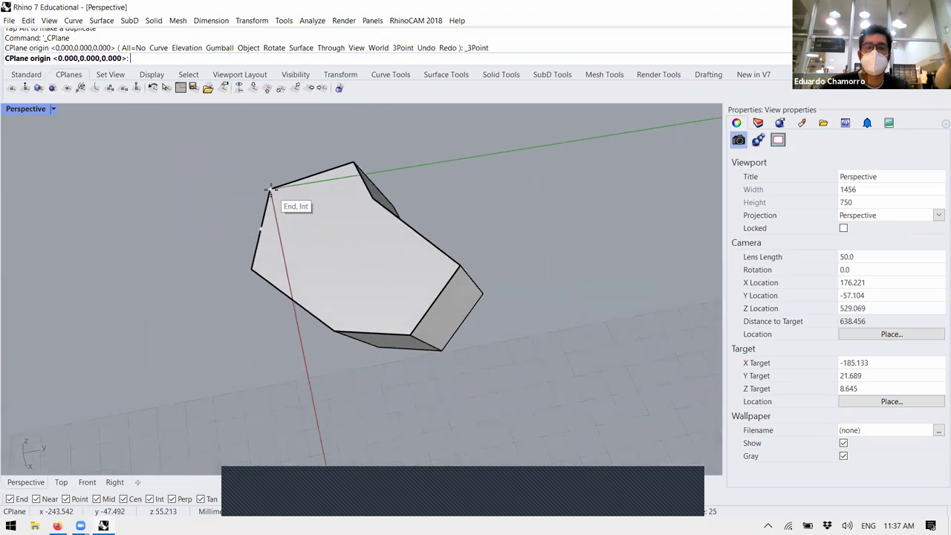
click(269, 188)
click(354, 160)
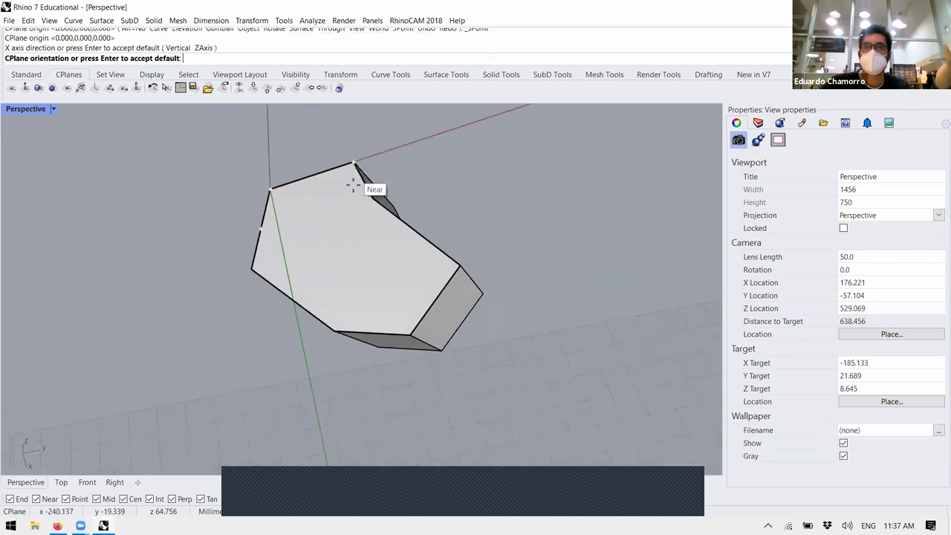
click(335, 337)
- Draw a box freehand next to the prism on the tilted construction plane, using the base width as its height
right_drag(335, 338, 461, 253)
key(Left)
key(Left)
key(Left)
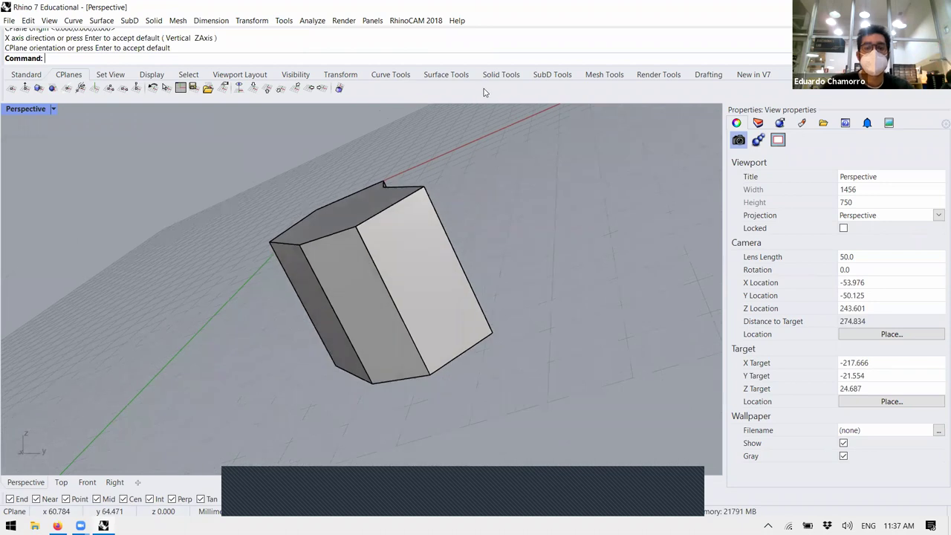
key(Down)
key(Down)
key(Down)
key(Down)
text(box)
key(Return)
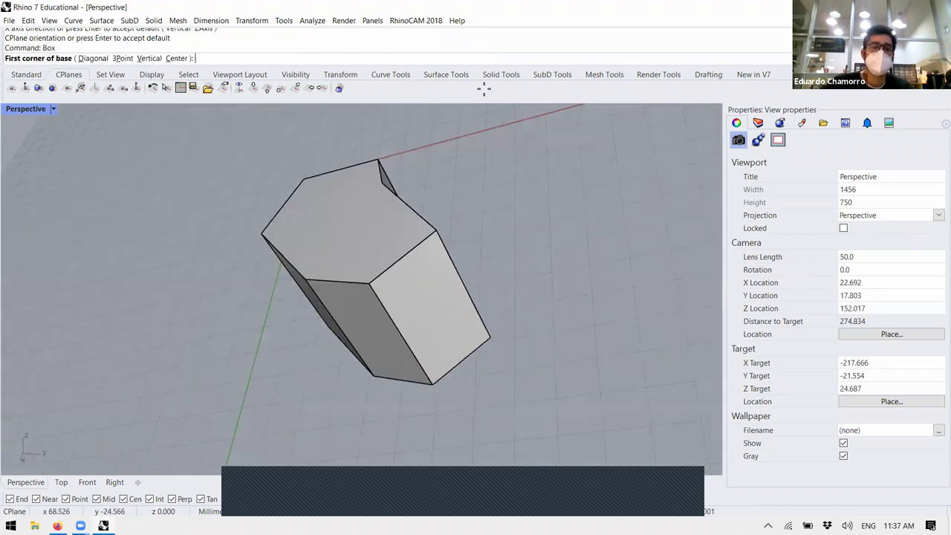
click(460, 141)
click(613, 243)
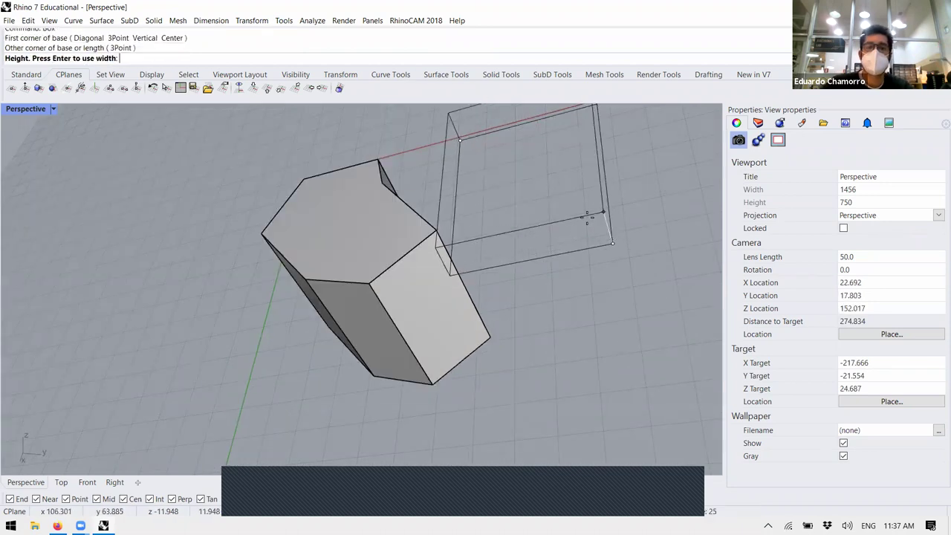
scroll(598, 230, down, 4)
key(Return)
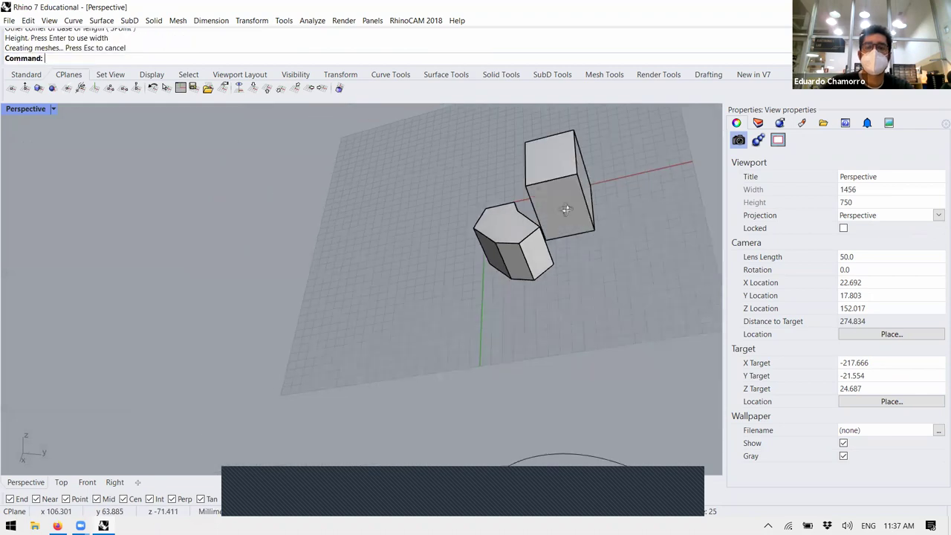
- Reset the construction plane to World Top and delete the box drawn on the tilted plane
key(Left)
key(Left)
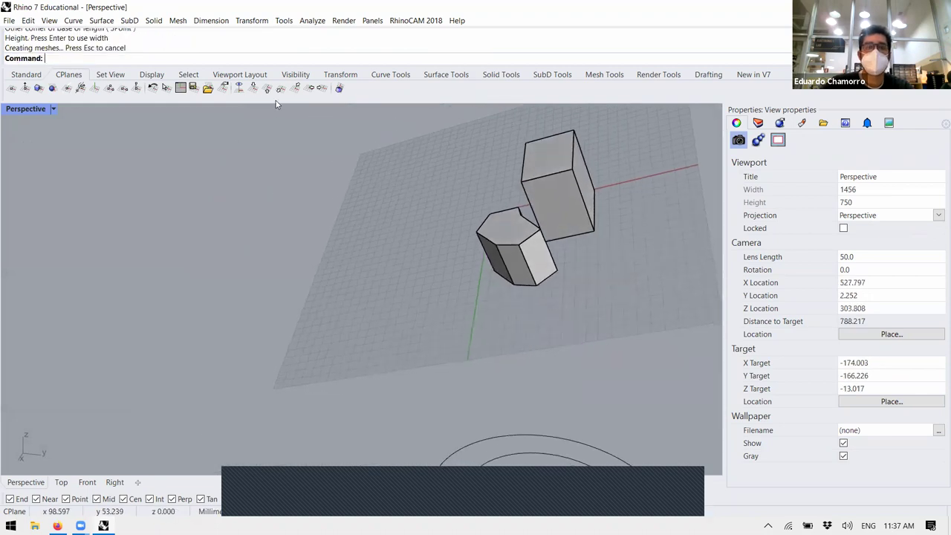
key(Left)
key(Left)
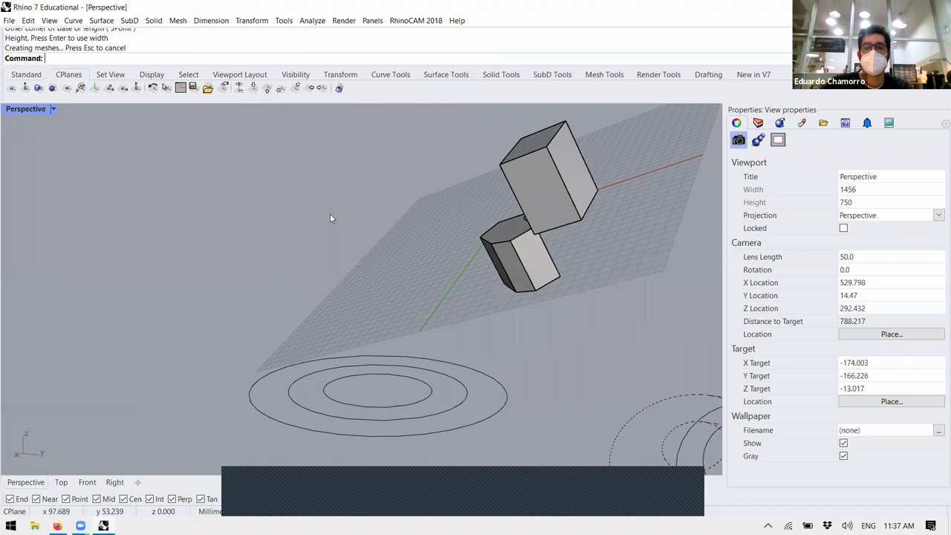
right_drag(332, 218, 482, 297)
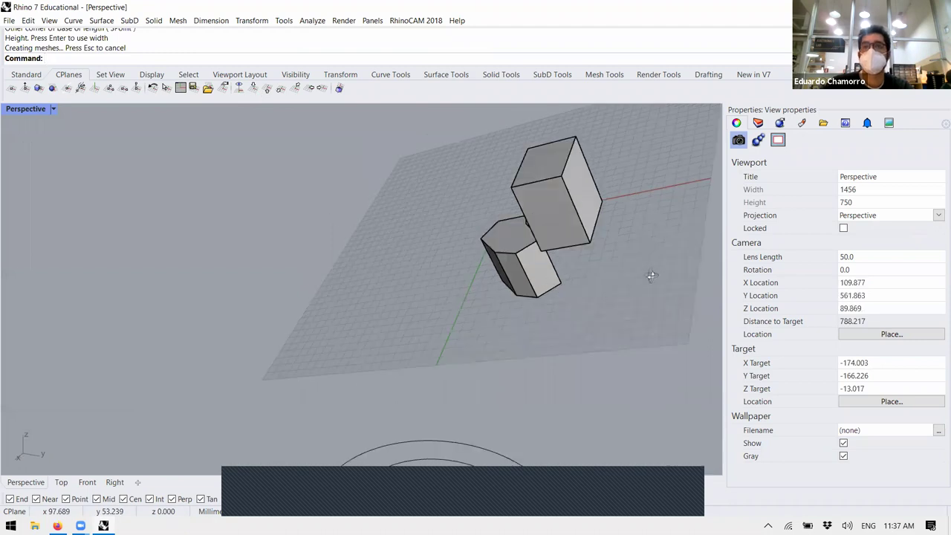
click(252, 88)
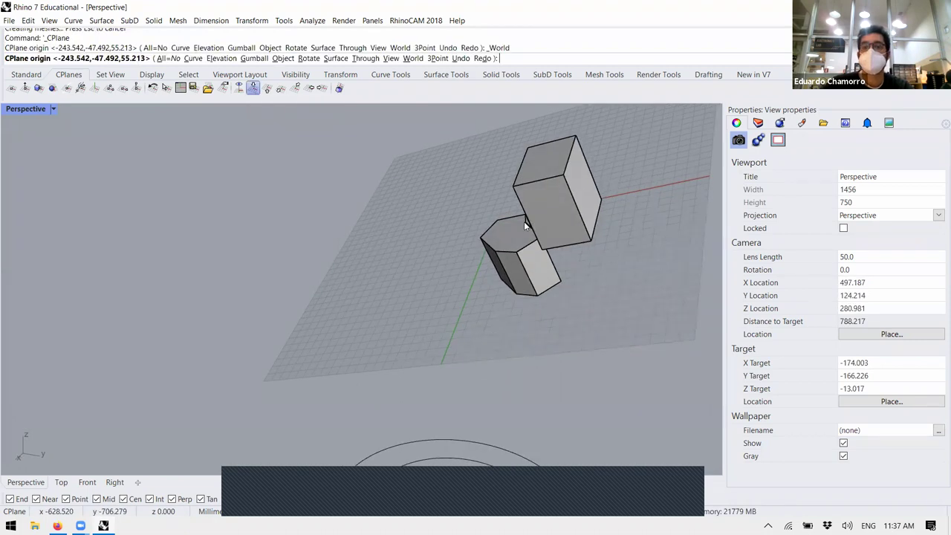
click(566, 190)
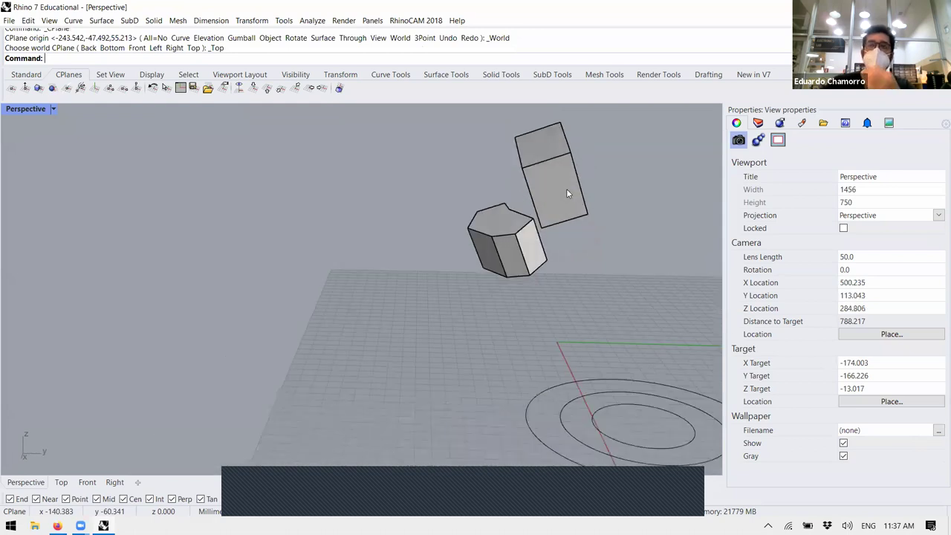
key(Delete)
- Draw a box freehand with its first base corner snapped to an upper corner of the tilted prism
right_drag(561, 187, 484, 211)
right_drag(64, 127, 368, 100)
text(Rbo)
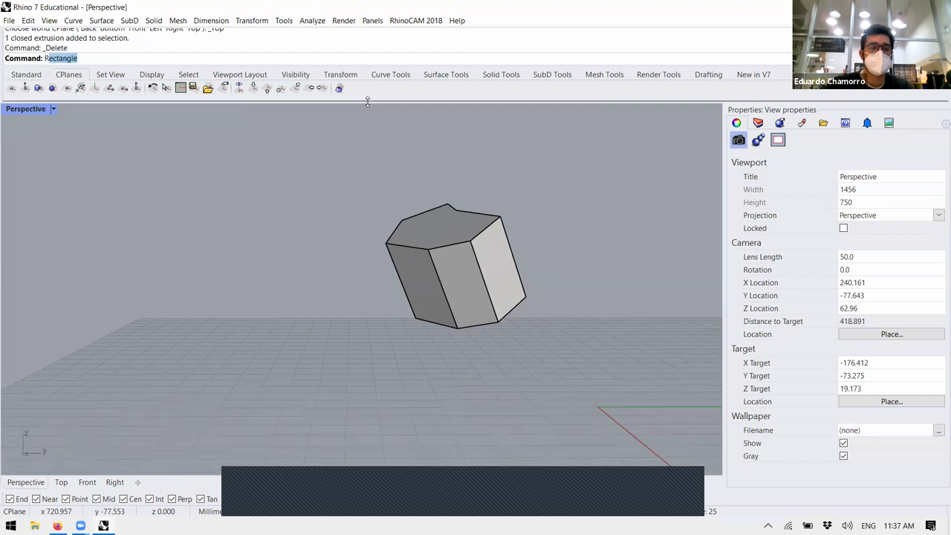
key(BackSpace)
key(BackSpace)
key(BackSpace)
key(Up)
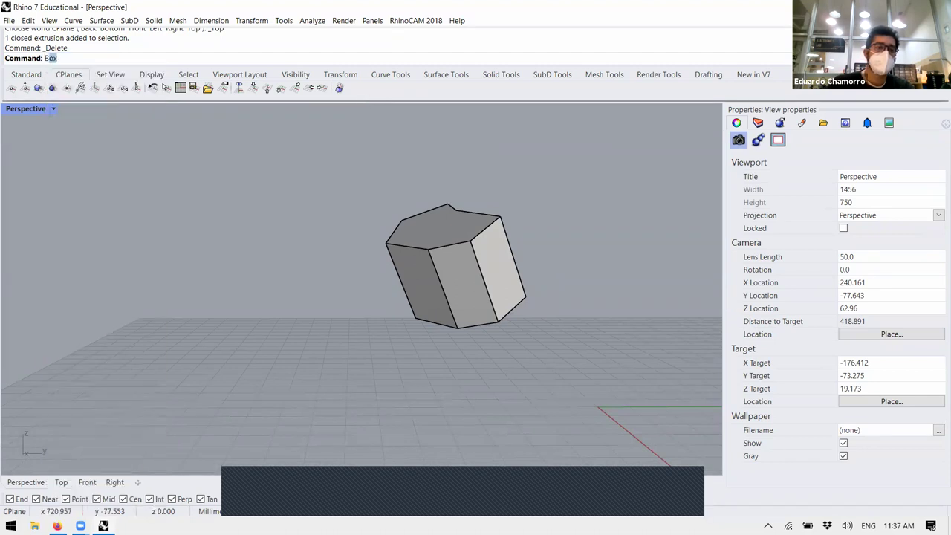
key(Return)
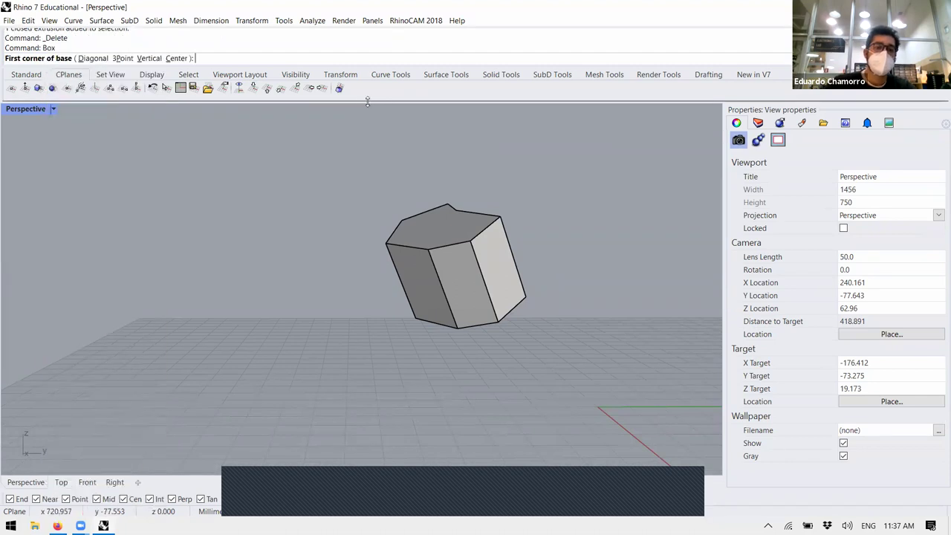
click(448, 204)
right_drag(489, 223, 419, 272)
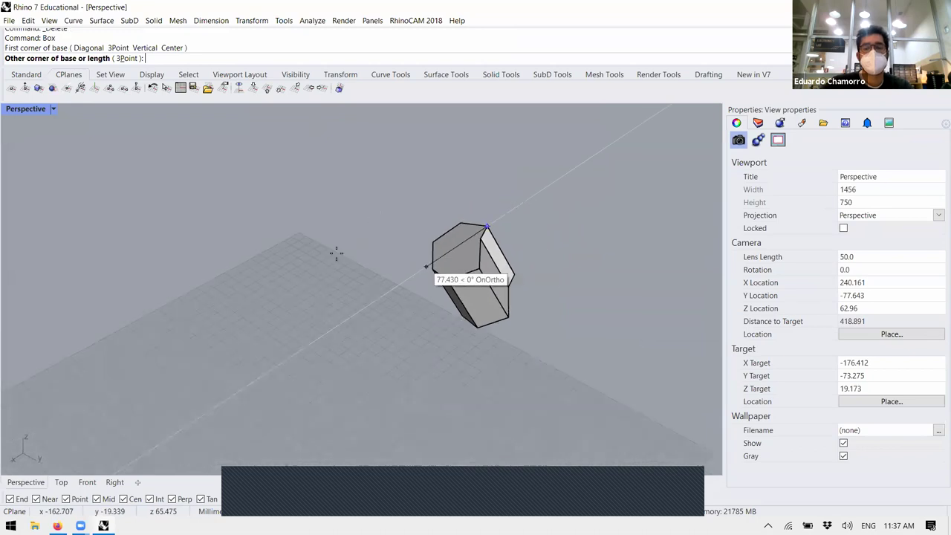
right_drag(353, 161, 349, 169)
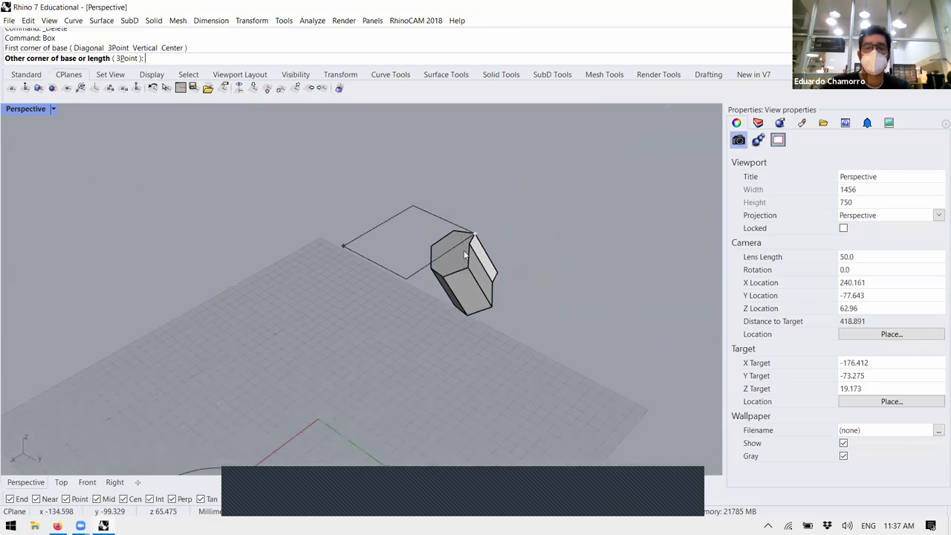
click(336, 253)
click(451, 198)
- Rotate the box with Rotate3D about an axis through two corners of the prism's upper face, tilting it freehand towards that face
right_drag(468, 211, 365, 186)
text(Rotate3D)
key(Return)
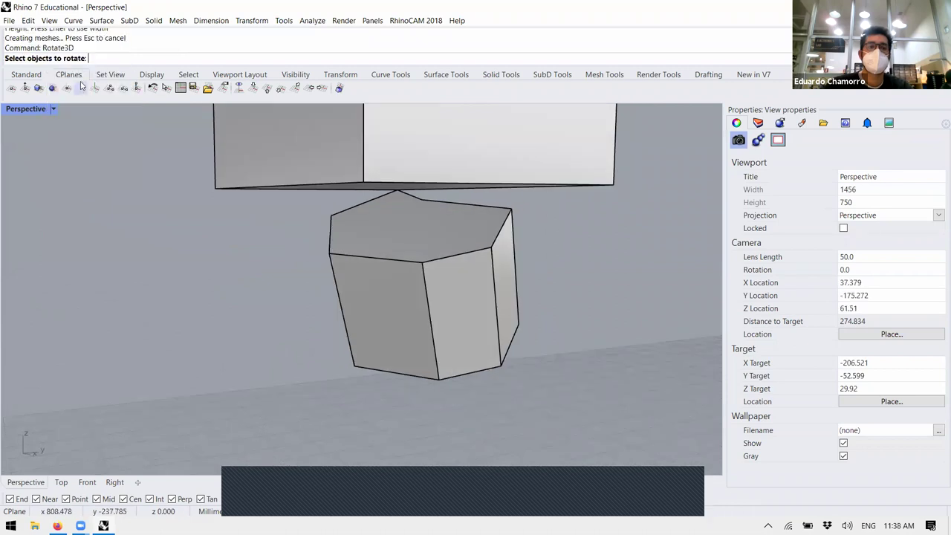
right_drag(602, 276, 403, 166)
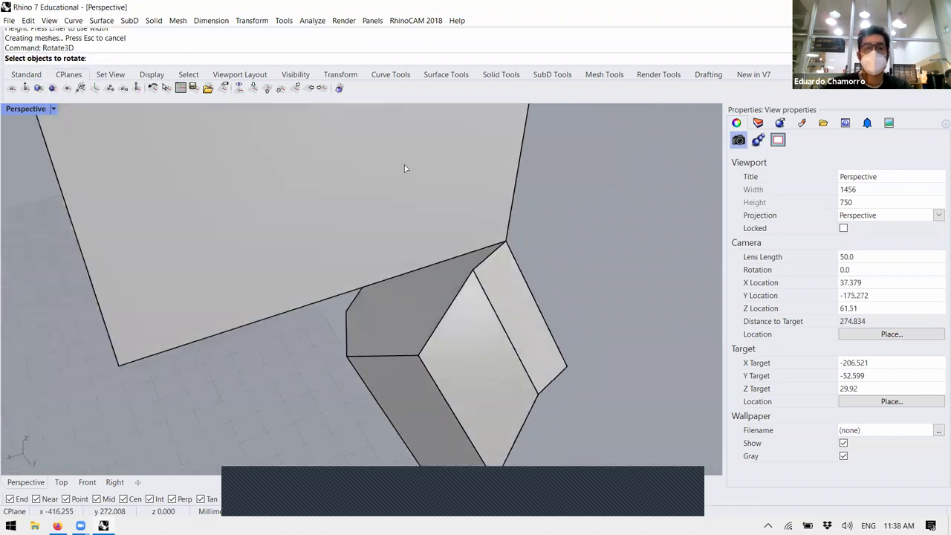
click(510, 240)
key(Return)
click(507, 244)
right_drag(546, 223, 245, 198)
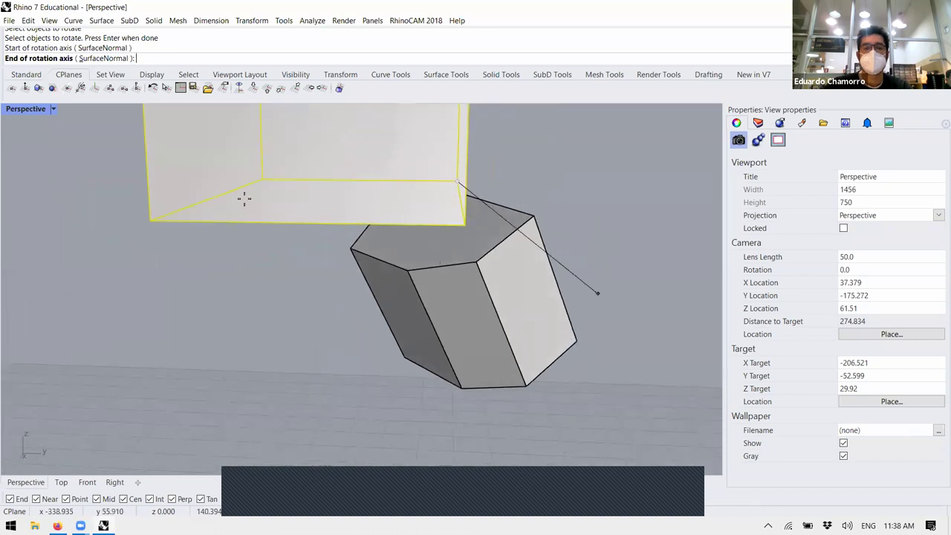
click(117, 185)
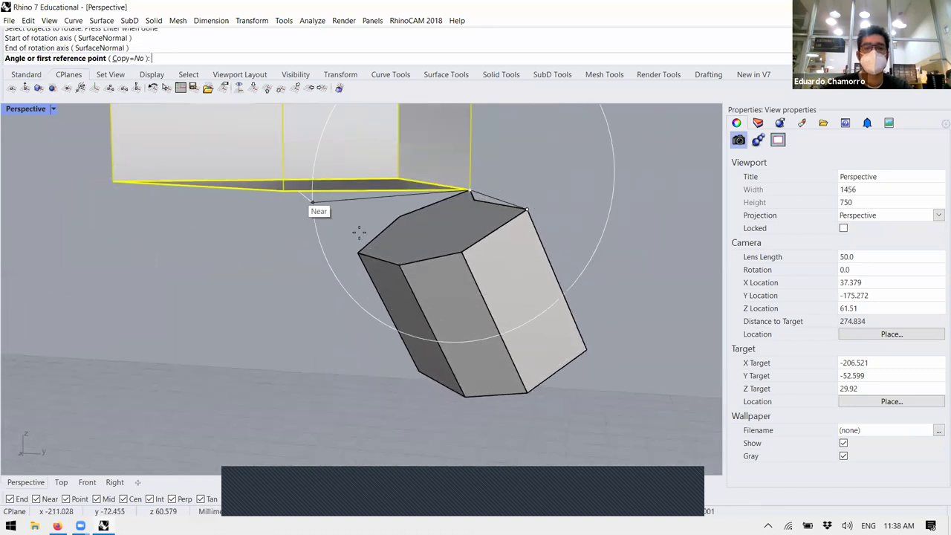
click(536, 287)
click(423, 285)
right_drag(423, 285, 456, 254)
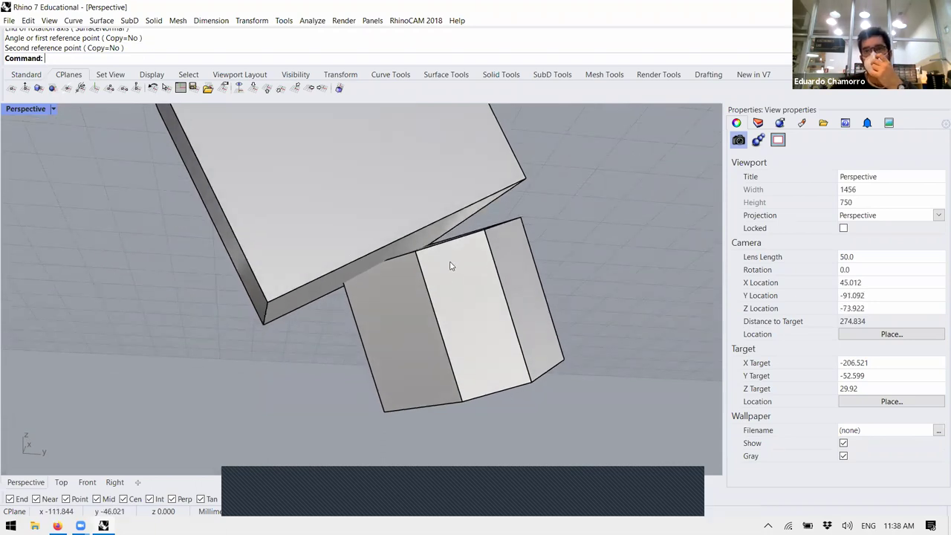
right_drag(408, 282, 397, 342)
scroll(397, 342, down, 10)
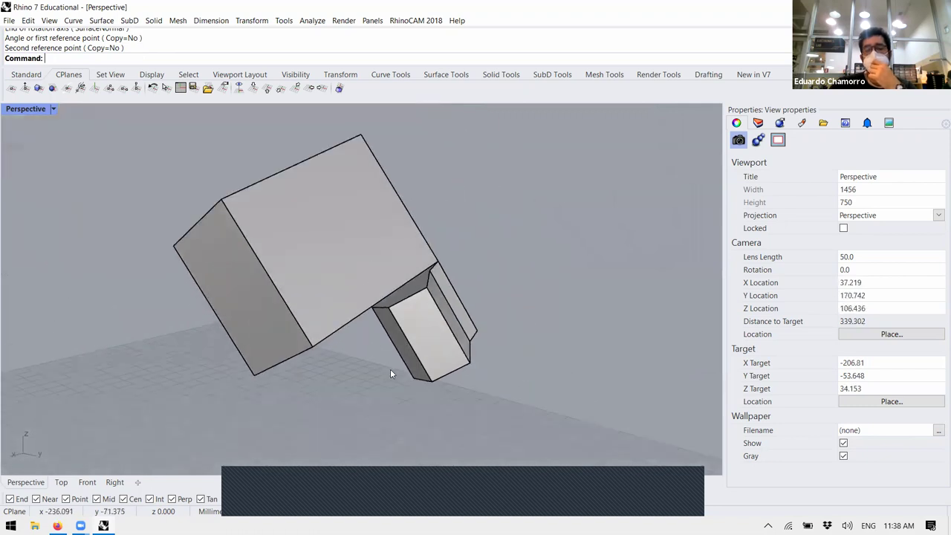
scroll(385, 347, up, 5)
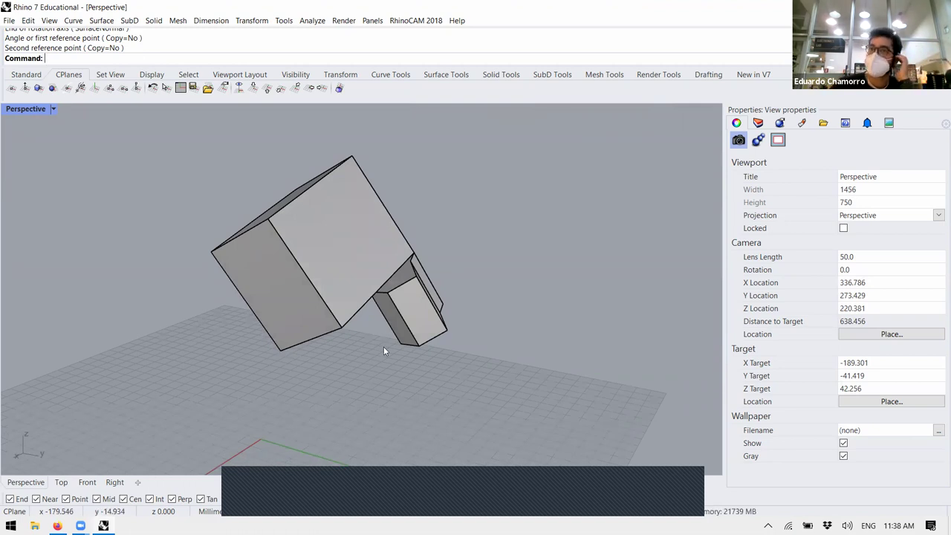
mouse_move(383, 347)
right_down()
mouse_move(394, 364)
mouse_move(394, 357)
right_up()
scroll(394, 359, up, 2)
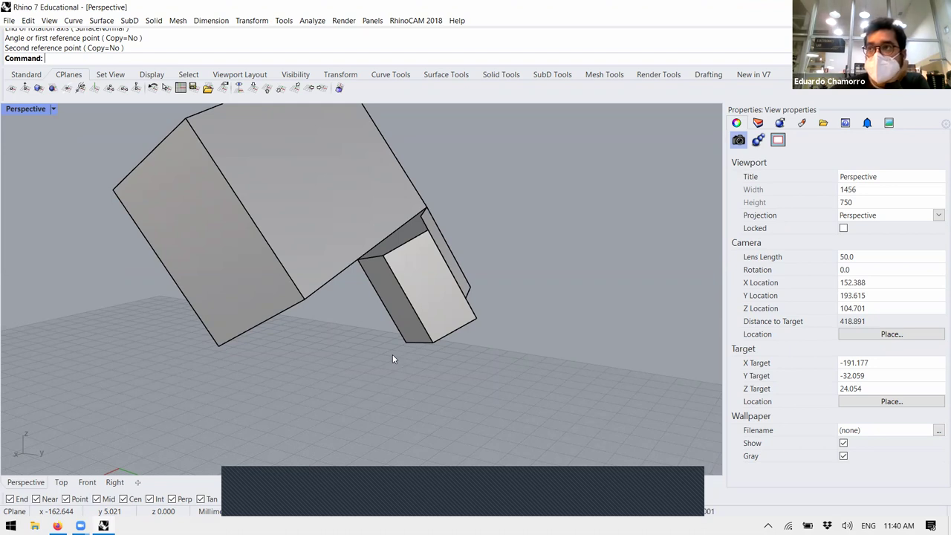
- Start exporting the tilted prism and the rotated box together, with STEP as the file type
right_drag(392, 359, 467, 222)
click(468, 222)
scroll(302, 248, down, 5)
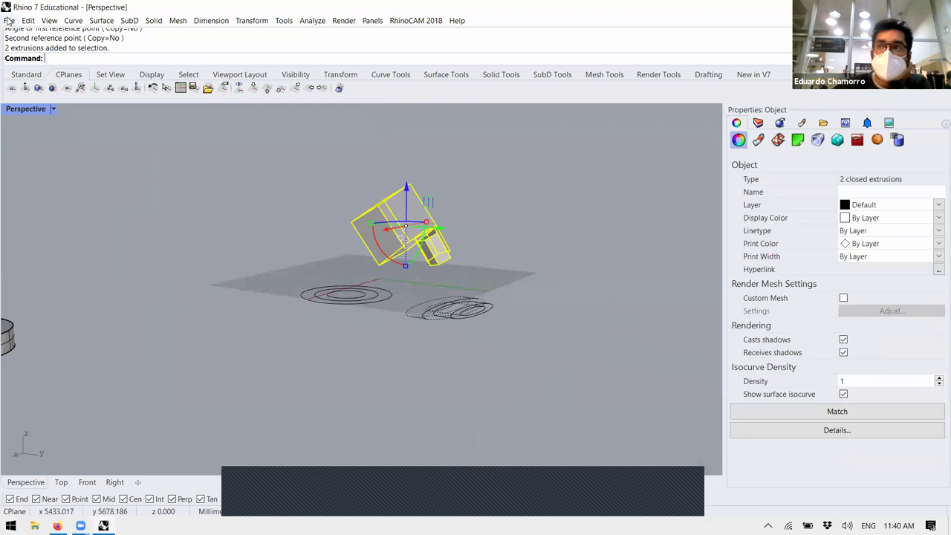
click(9, 20)
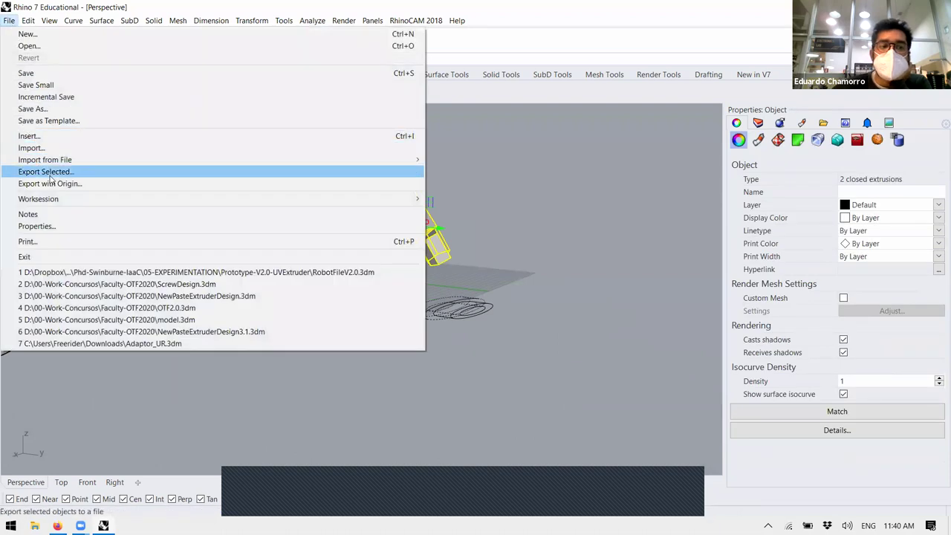
click(50, 175)
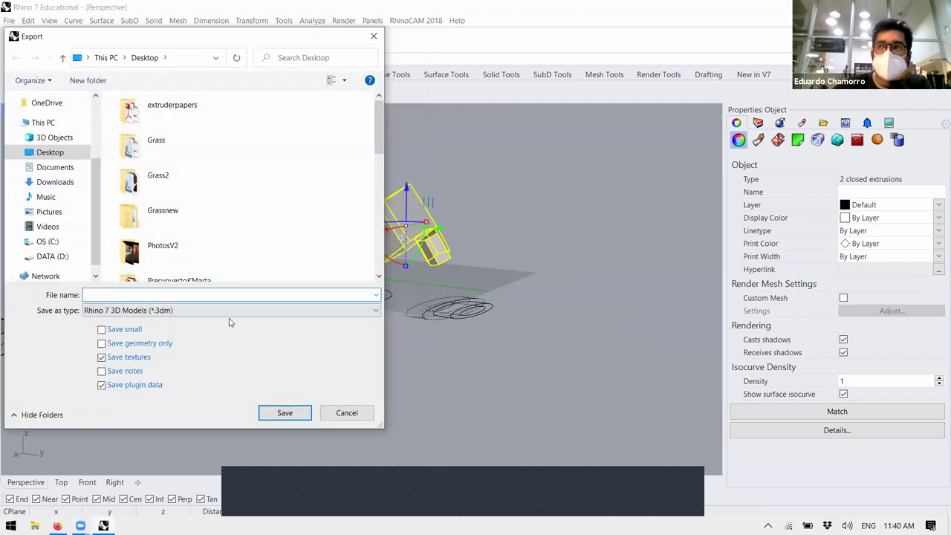
click(230, 317)
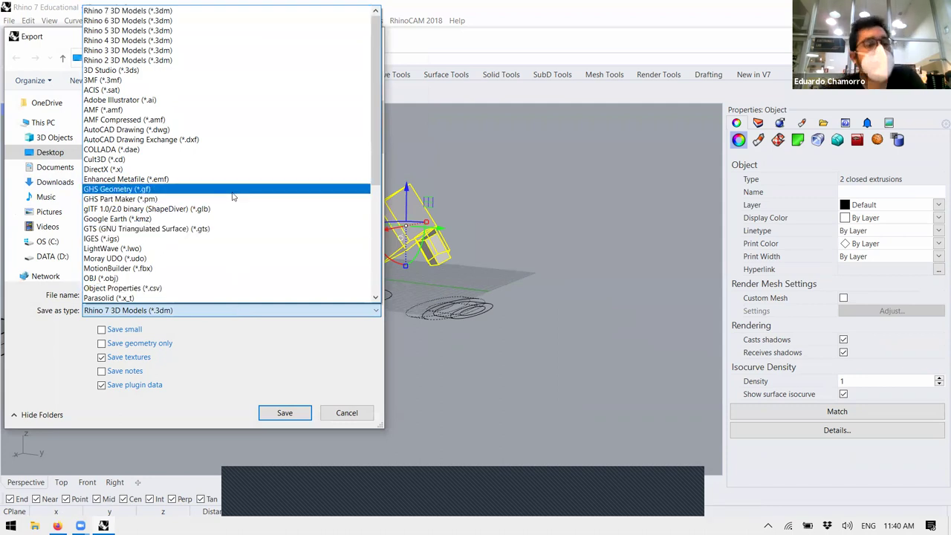
scroll(233, 212, down, 2)
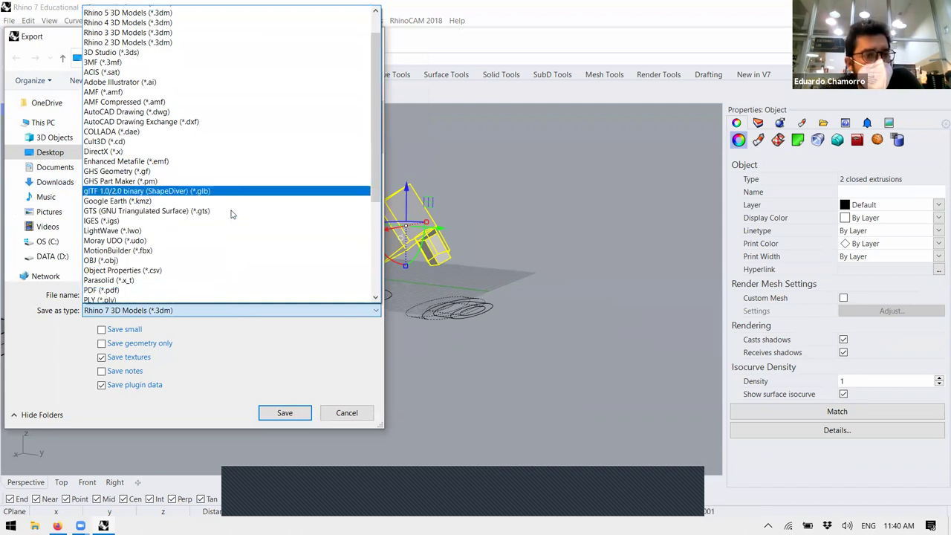
scroll(233, 218, down, 3)
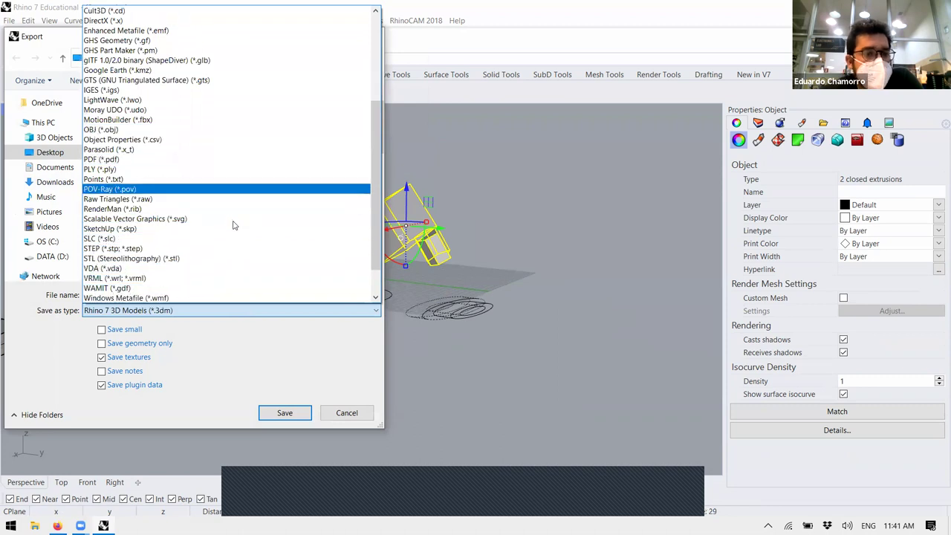
click(228, 247)
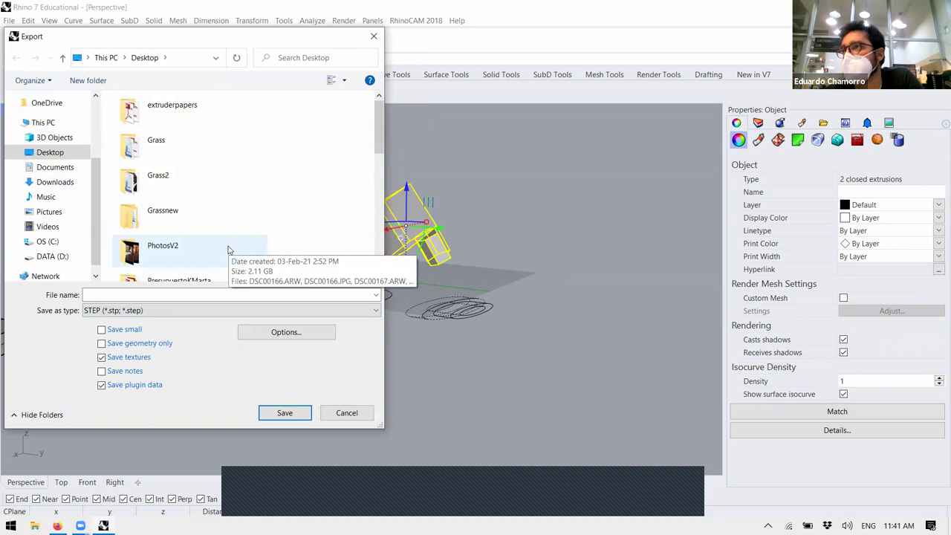
- Switch the export file type to OBJ and cancel the export
click(265, 310)
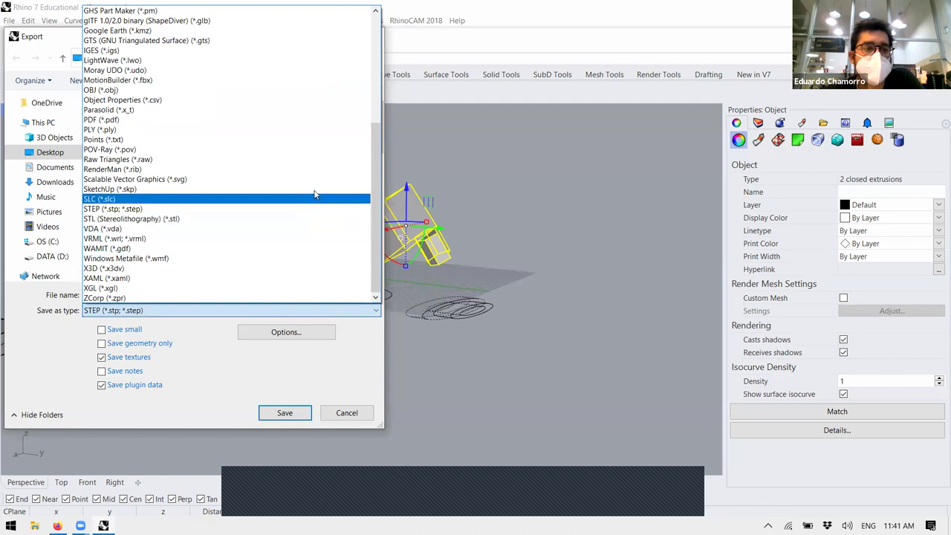
scroll(315, 194, up, 1)
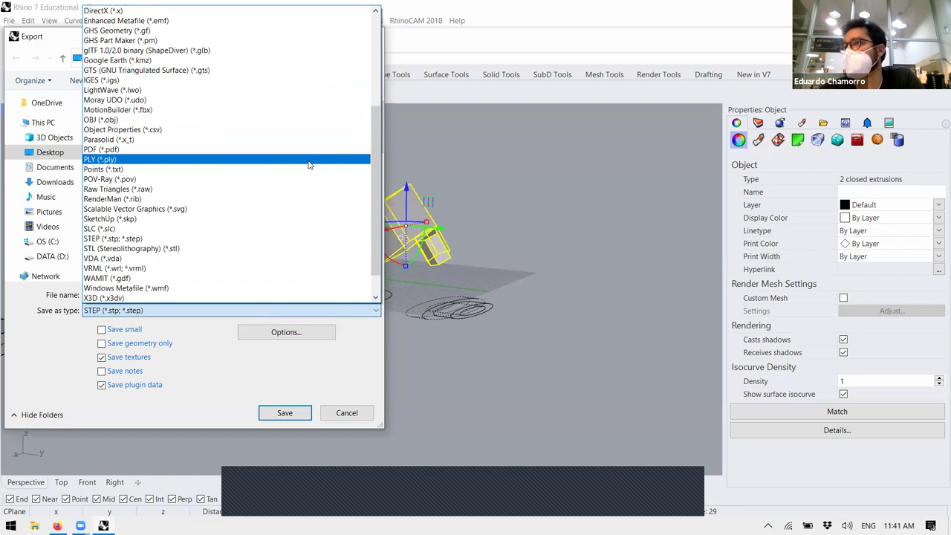
scroll(310, 165, up, 1)
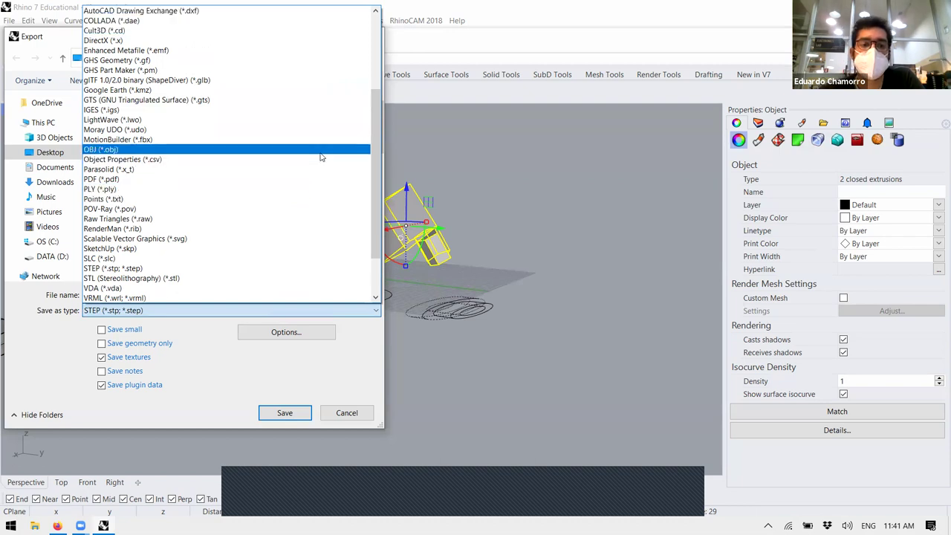
click(322, 150)
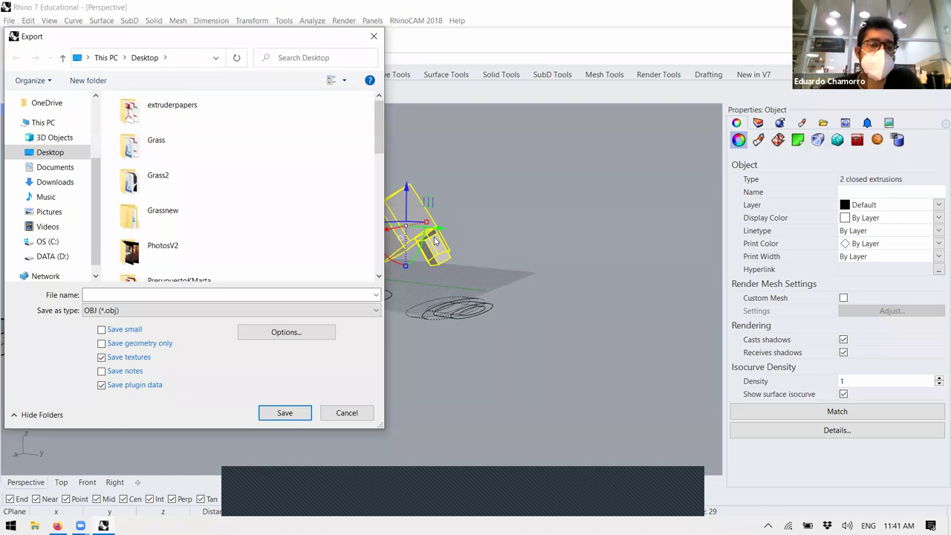
click(344, 413)
- Deselect the solids and pull a single side face of the large prism straight up freehand, deforming the solid
scroll(560, 357, up, 5)
right_drag(625, 321, 437, 258)
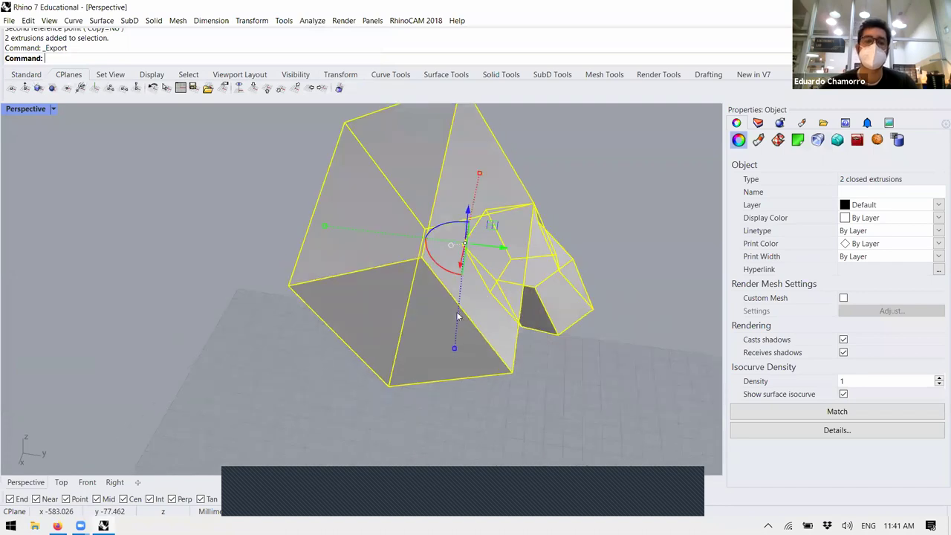
key(Escape)
scroll(479, 204, down, 3)
right_drag(479, 204, 481, 223)
scroll(475, 226, up, 3)
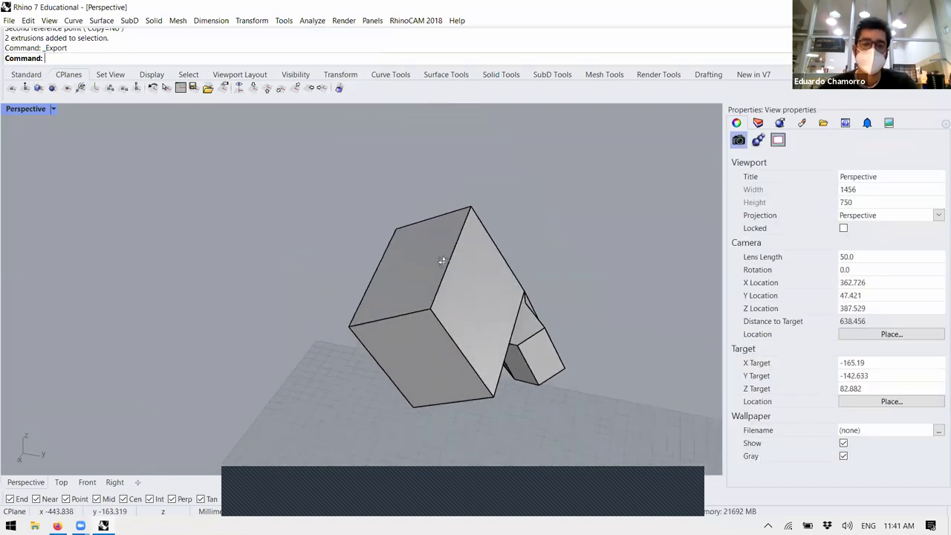
ctrl+shift+click(388, 272)
scroll(379, 269, up, 3)
drag(373, 267, 372, 179)
right_drag(371, 178, 402, 314)
key(Escape)
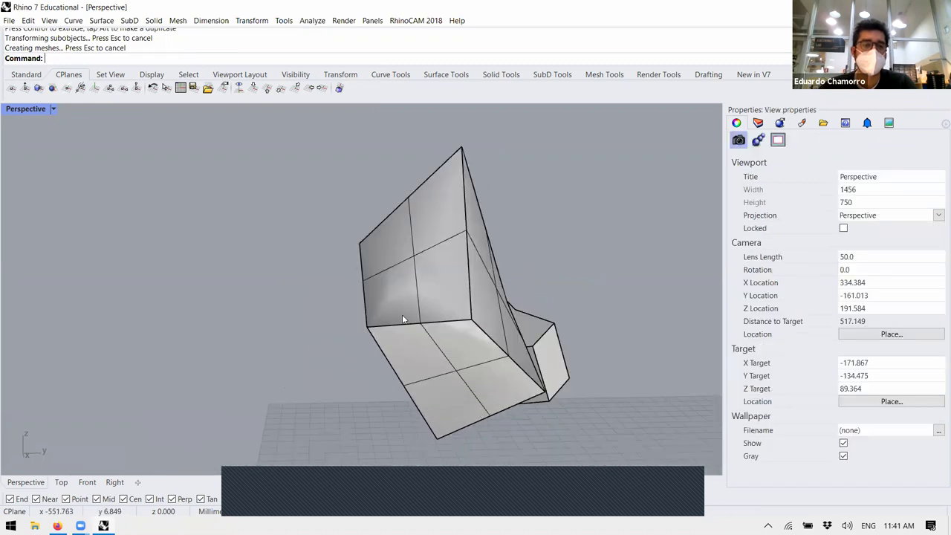
- Move the deformed prism freehand along the Y axis, away from the small box
click(297, 287)
drag(297, 287, 104, 305)
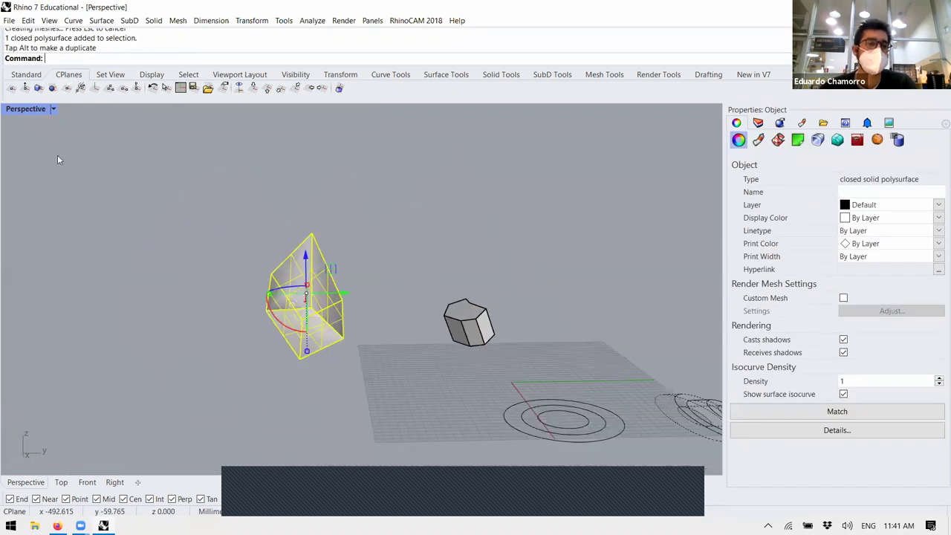
scroll(64, 168, up, 4)
- Start exporting only the deformed prism and set the file type to STL (Stereolithography)
click(9, 20)
key(Down)
key(Down)
key(Down)
key(Down)
key(Down)
key(Down)
key(Return)
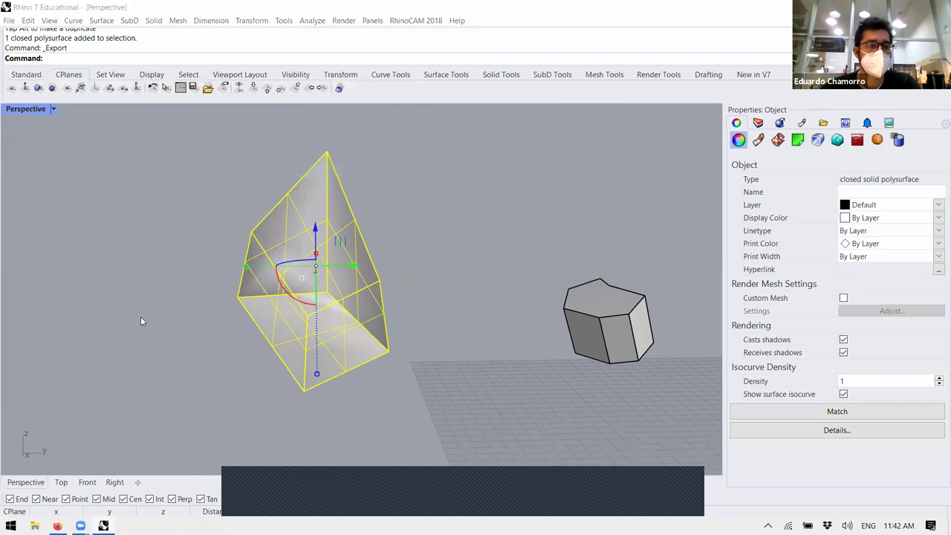
click(138, 312)
key(s)
key(l)
key(Down)
key(Down)
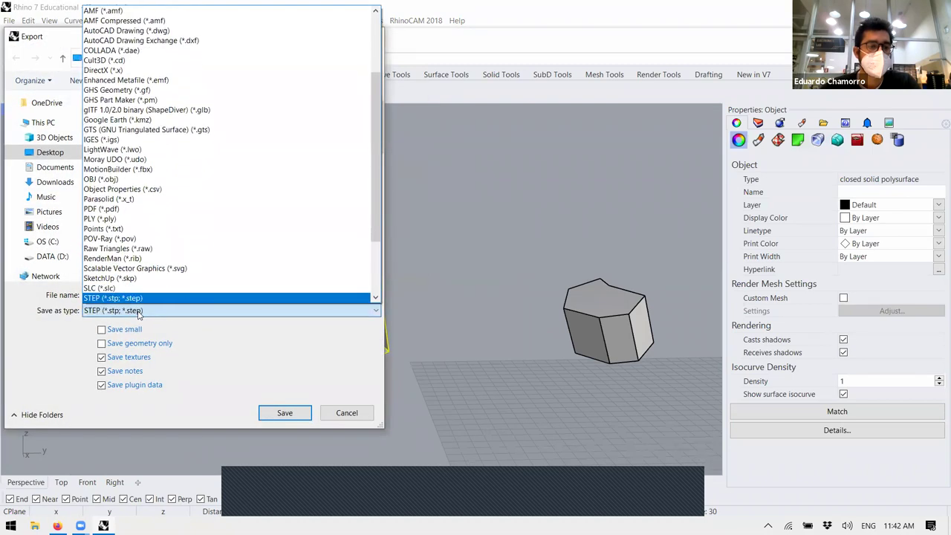
click(129, 298)
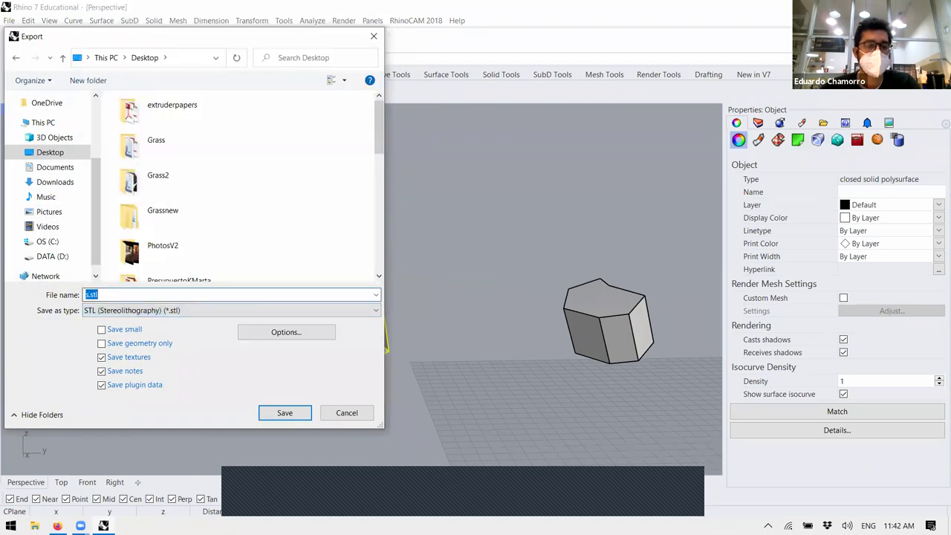
- Name the STL export test, accept the mesh tolerance, and cancel at the STL export options
text(test)
click(277, 414)
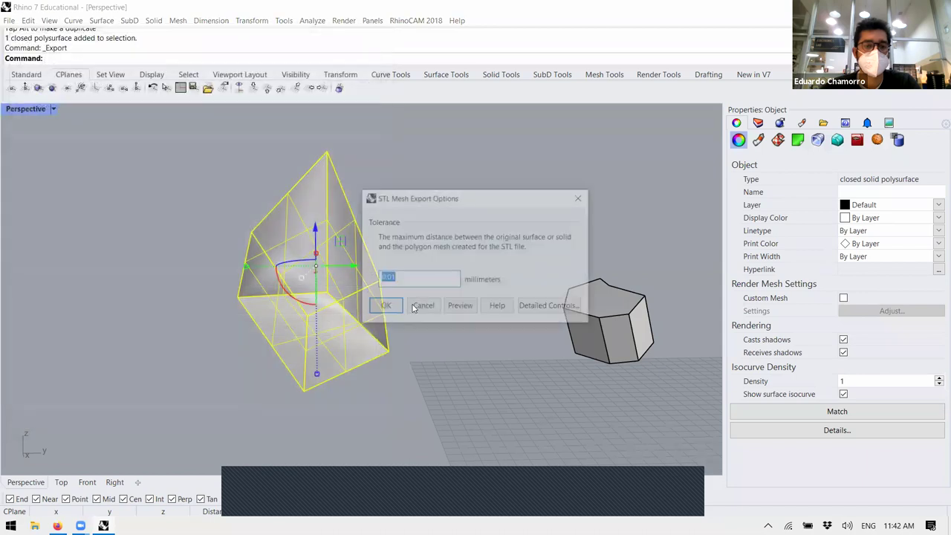
click(386, 365)
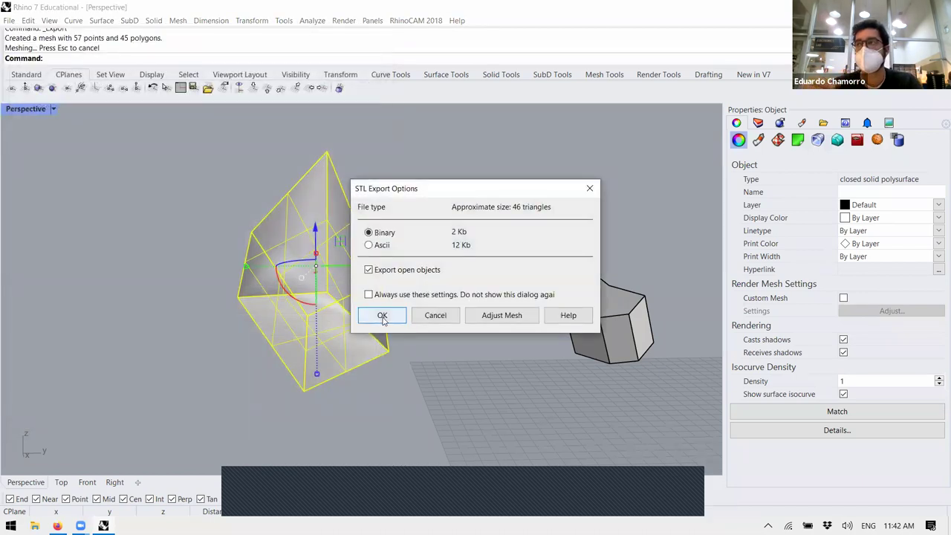
key(Escape)
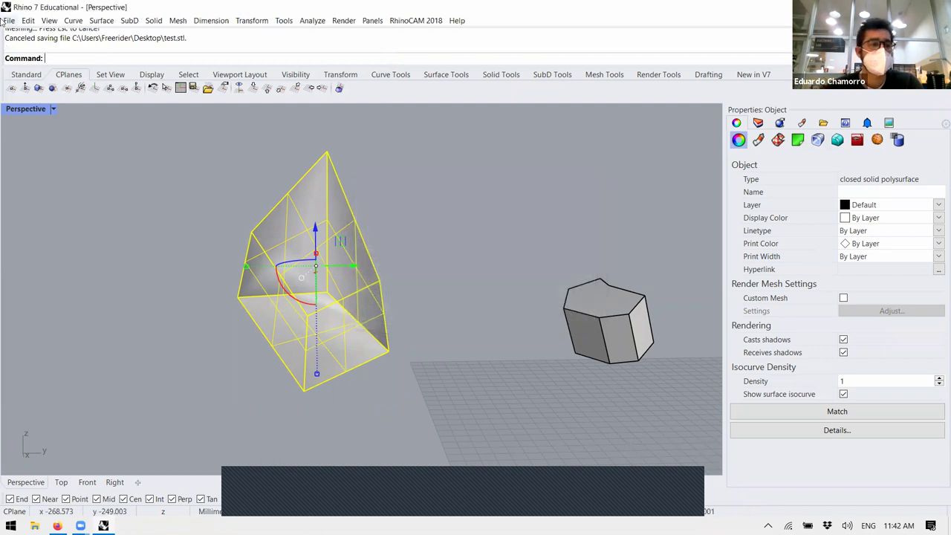
- Export the deformed prism to an STL file named 2 and preview its mesh at tolerances of 0.01 and 0.001 mm
click(6, 20)
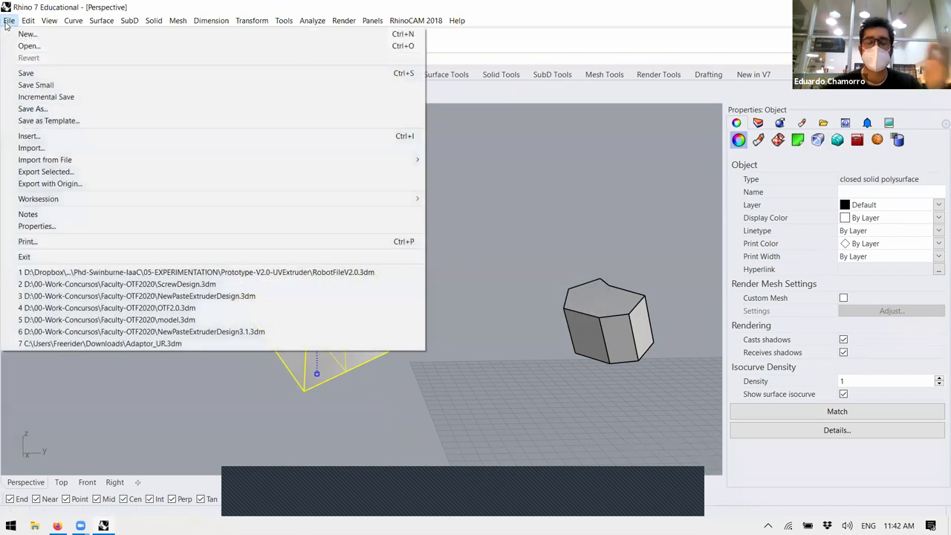
click(46, 171)
text(2)
click(284, 413)
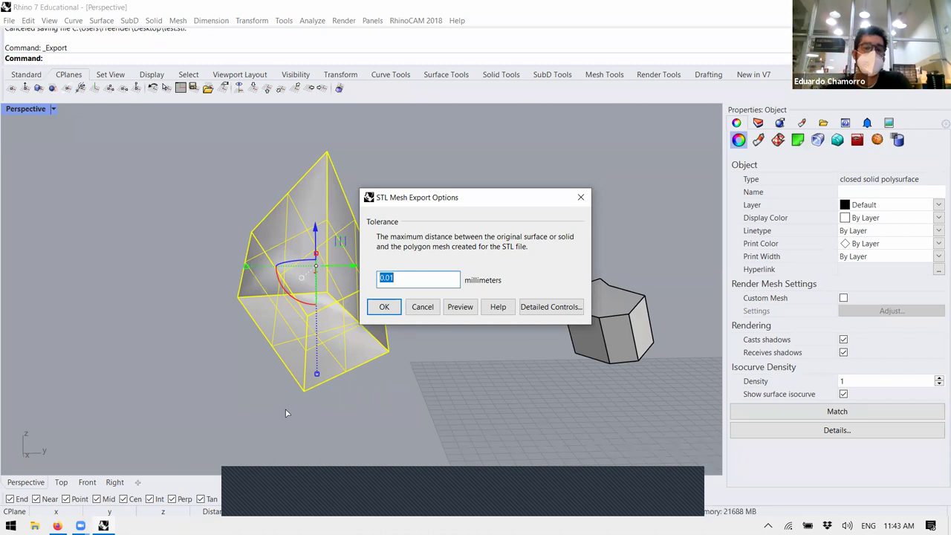
click(461, 307)
mouse_move(349, 282)
right_down()
mouse_move(246, 238)
mouse_move(356, 267)
right_up()
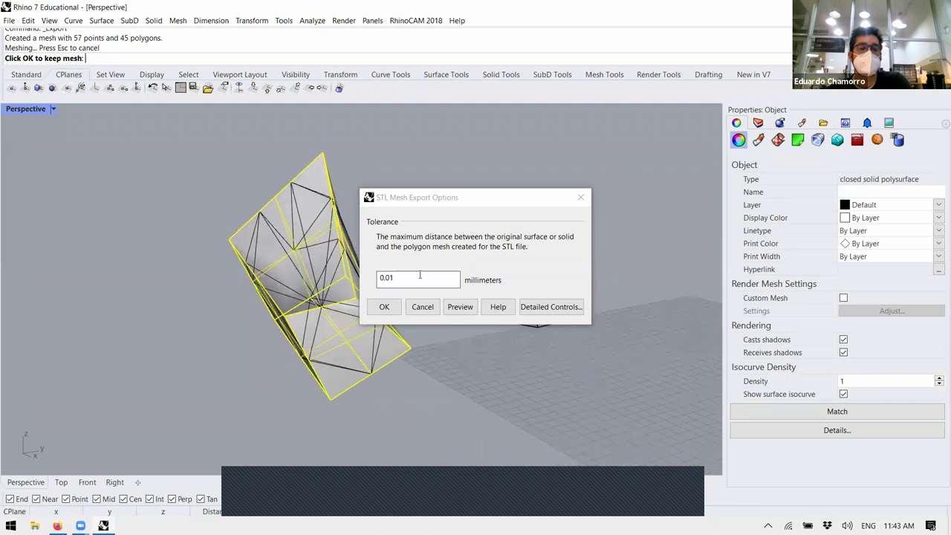
right_drag(411, 280, 461, 309)
click(461, 307)
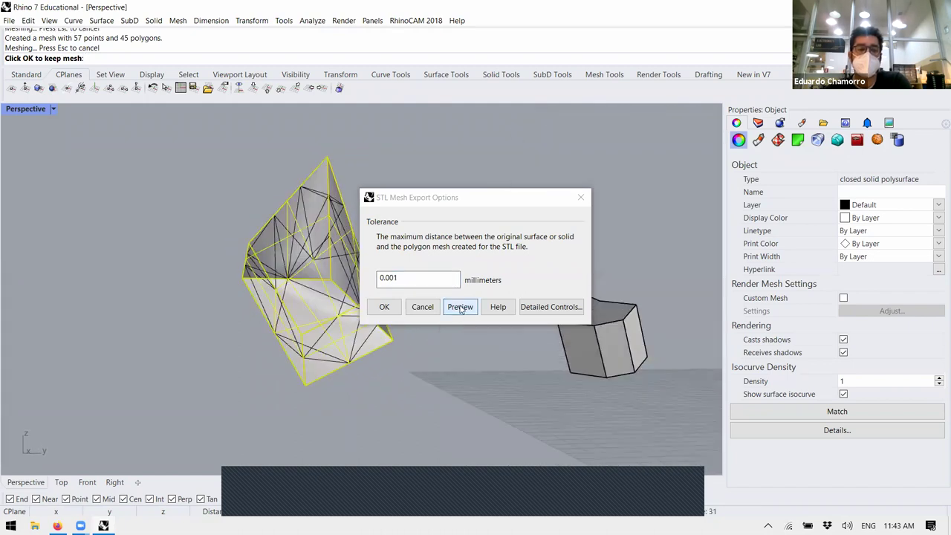
- Re-enter the STL mesh tolerance and finish the export as a binary file including open objects
double_click(392, 278)
text(0.0)
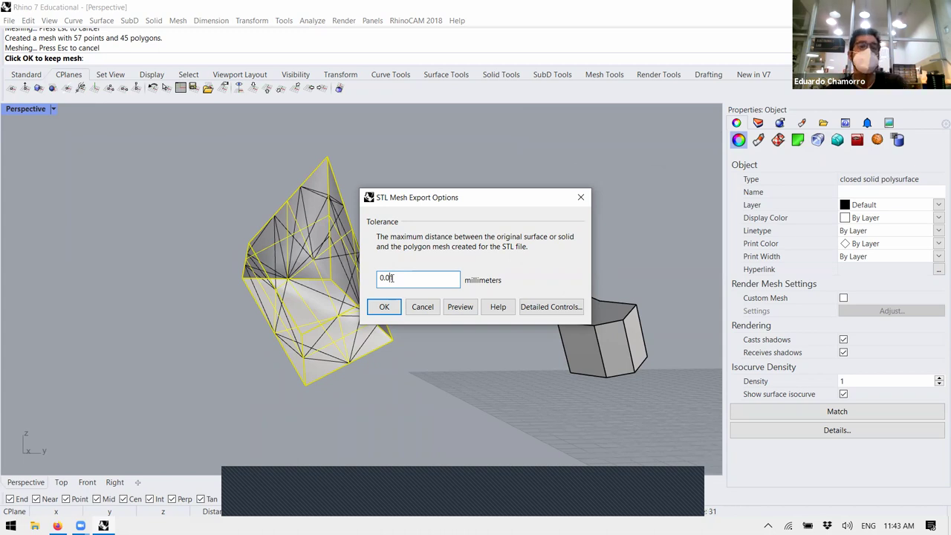
click(384, 306)
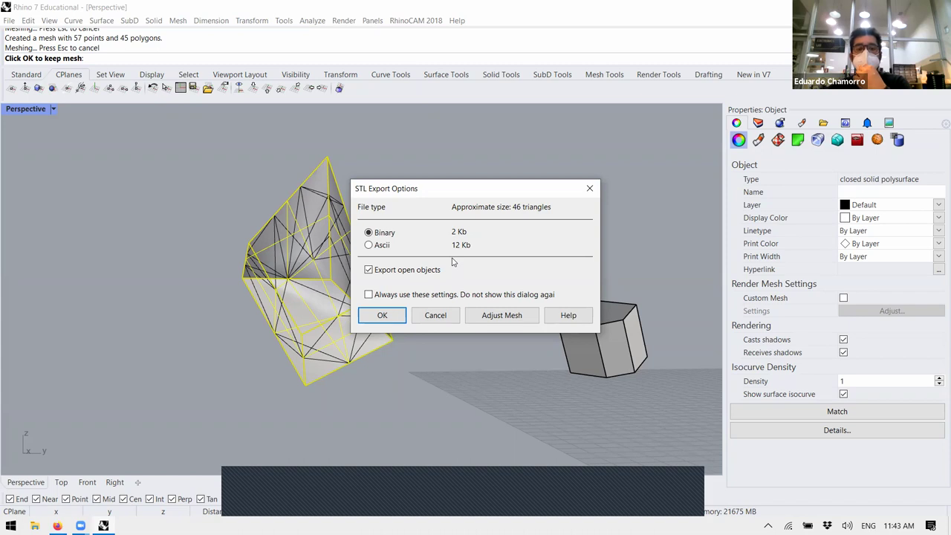
click(382, 316)
- Import 2.stl from the desktop into the current model, accepting the default STL import options
right_drag(399, 318, 232, 338)
click(443, 309)
drag(70, 350, 304, 325)
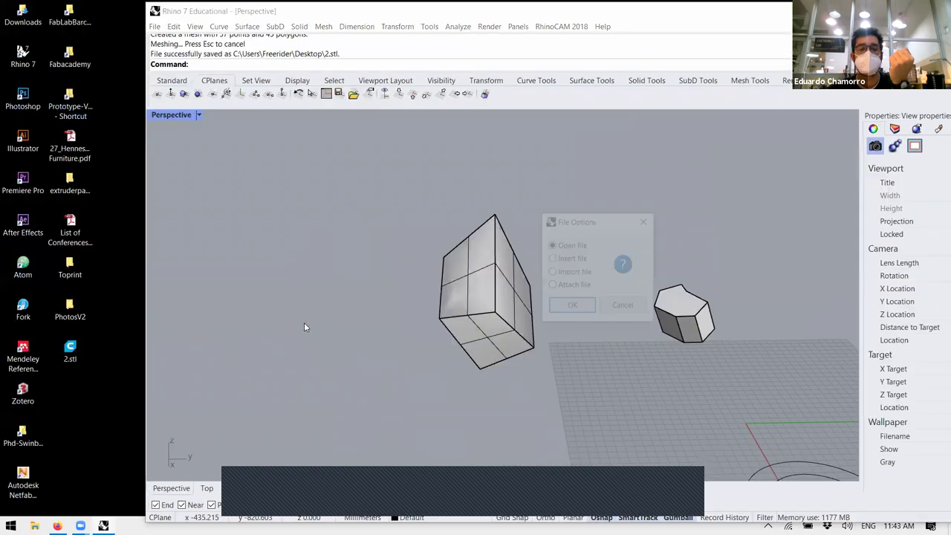
click(569, 275)
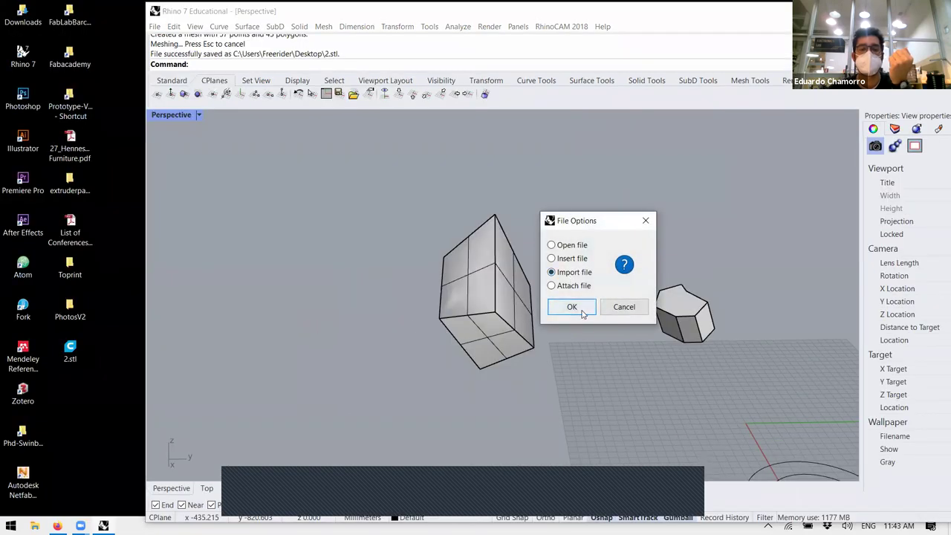
click(581, 308)
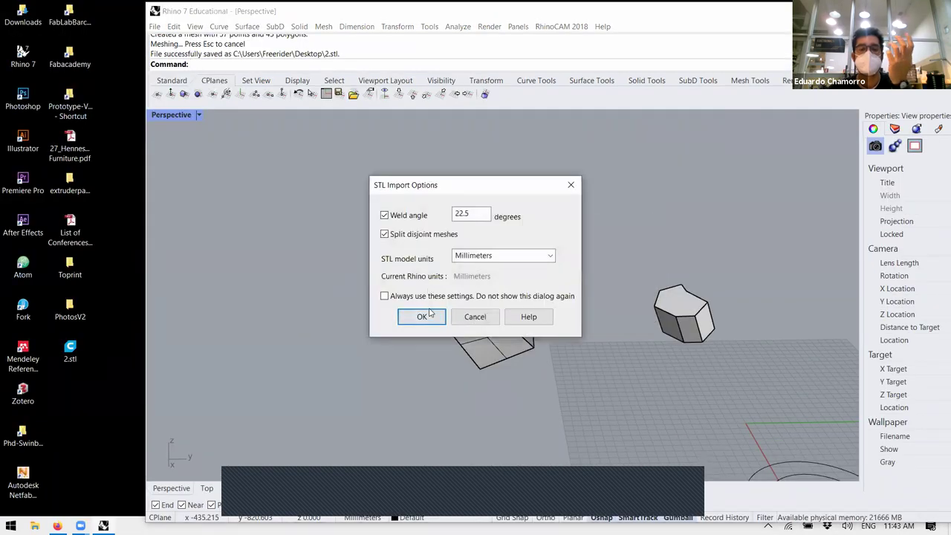
click(429, 316)
- Move the imported mesh freehand along the Y axis to sit beside its source solid, and maximize the modelling window
drag(524, 292, 427, 297)
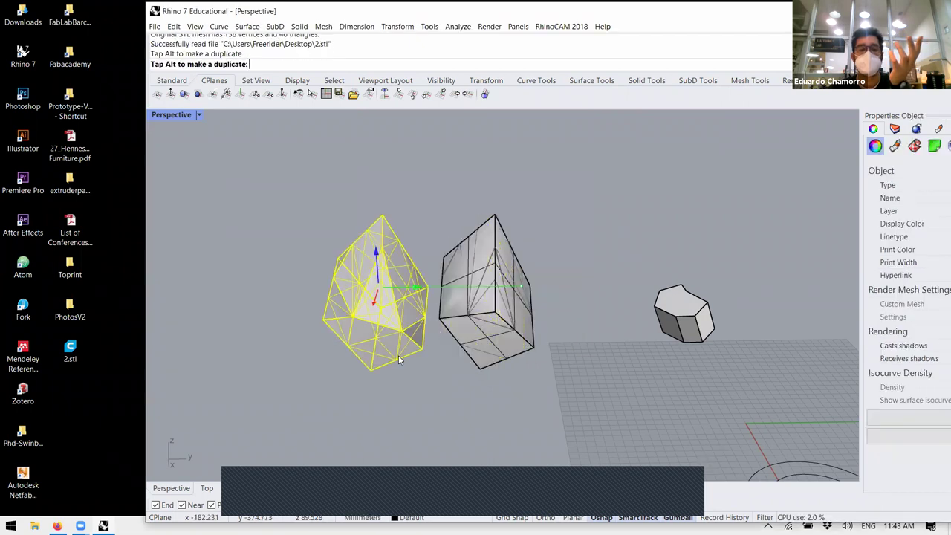
key(Escape)
right_drag(393, 342, 375, 332)
scroll(392, 322, up, 2)
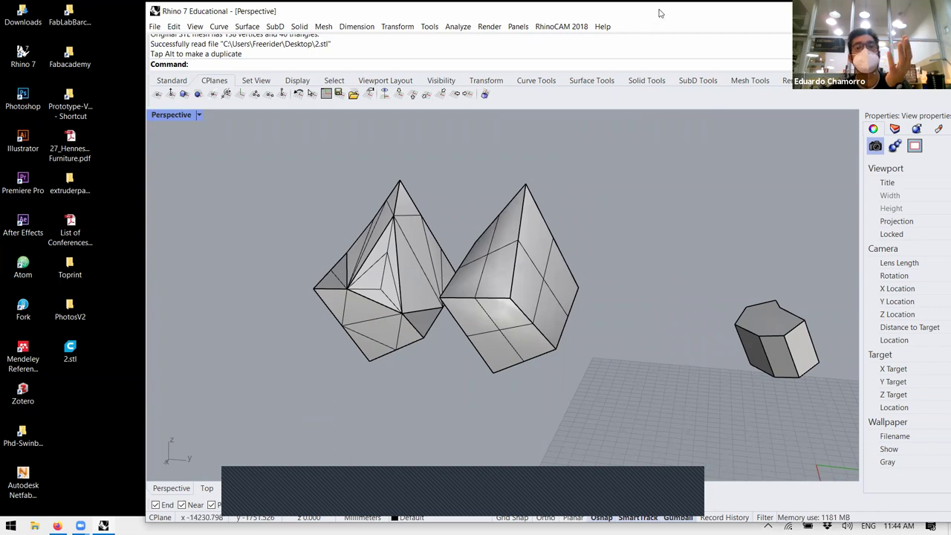
double_click(552, 4)
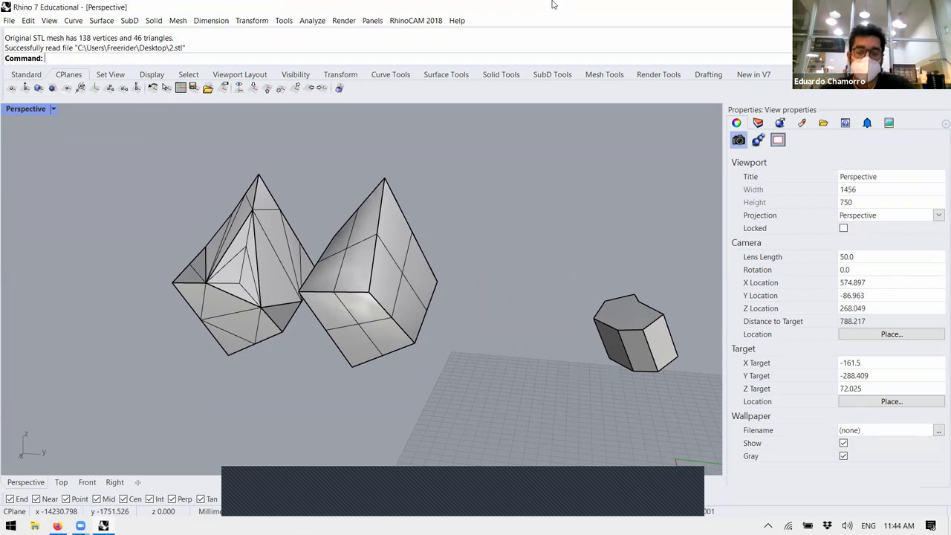
scroll(399, 332, down, 5)
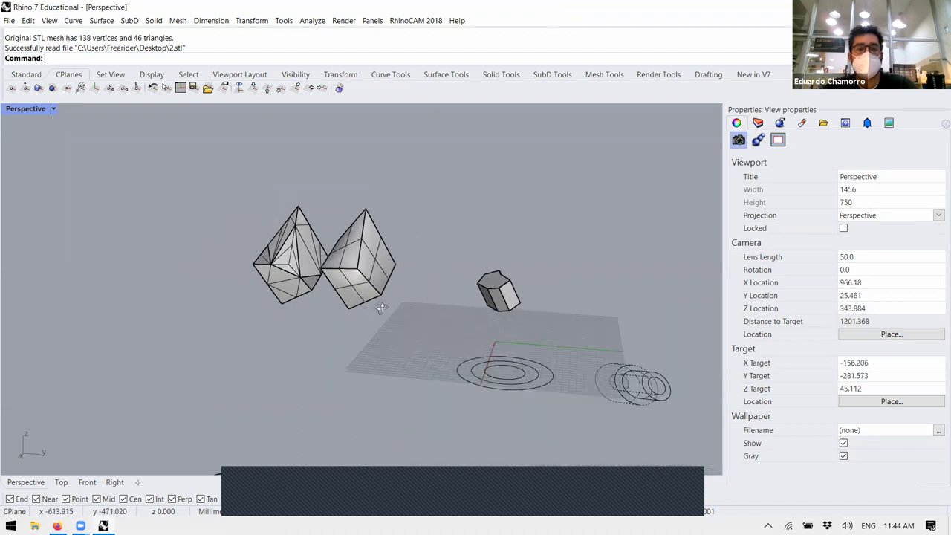
right_drag(399, 332, 414, 324)
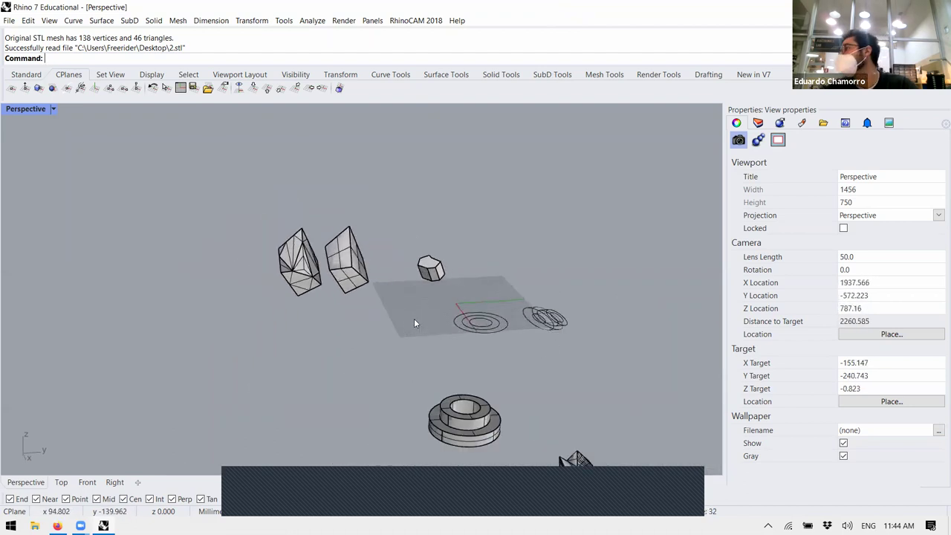